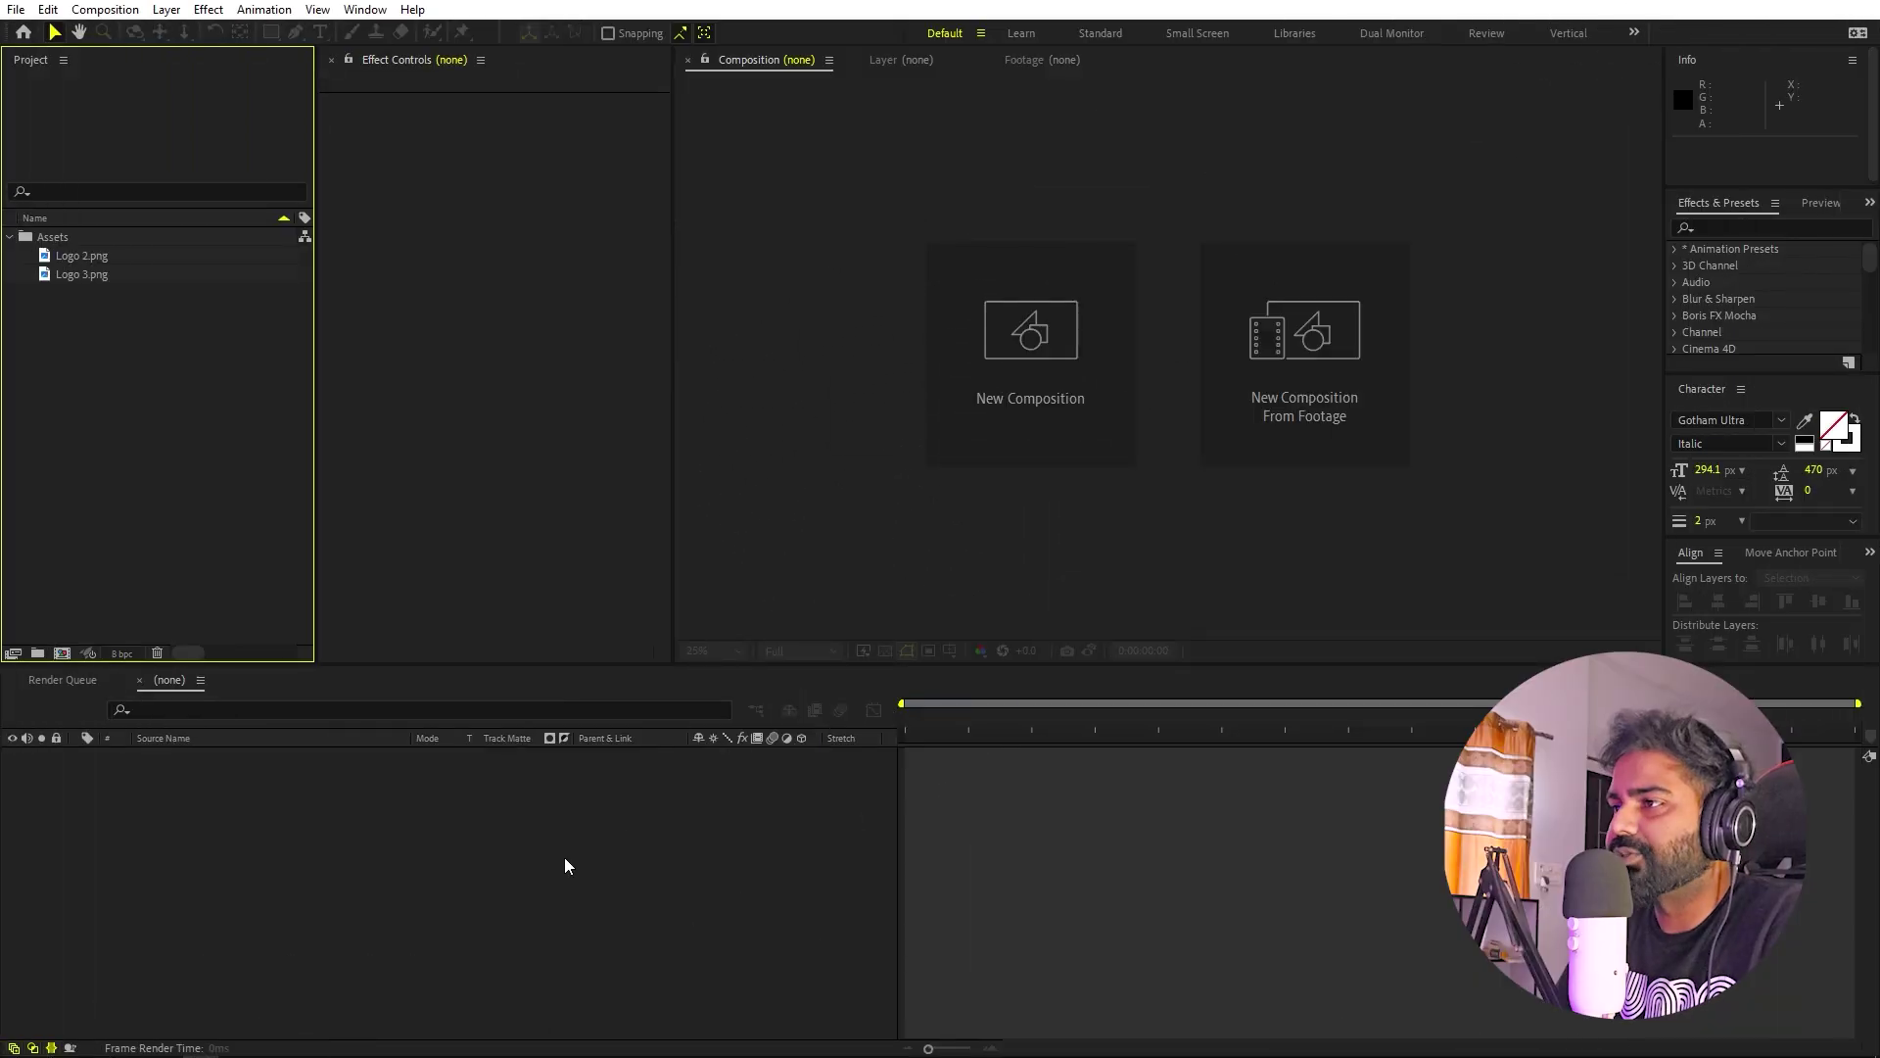
Open Logo 2.png in its footage viewer, then return to the empty composition viewer.
double_click(68, 259)
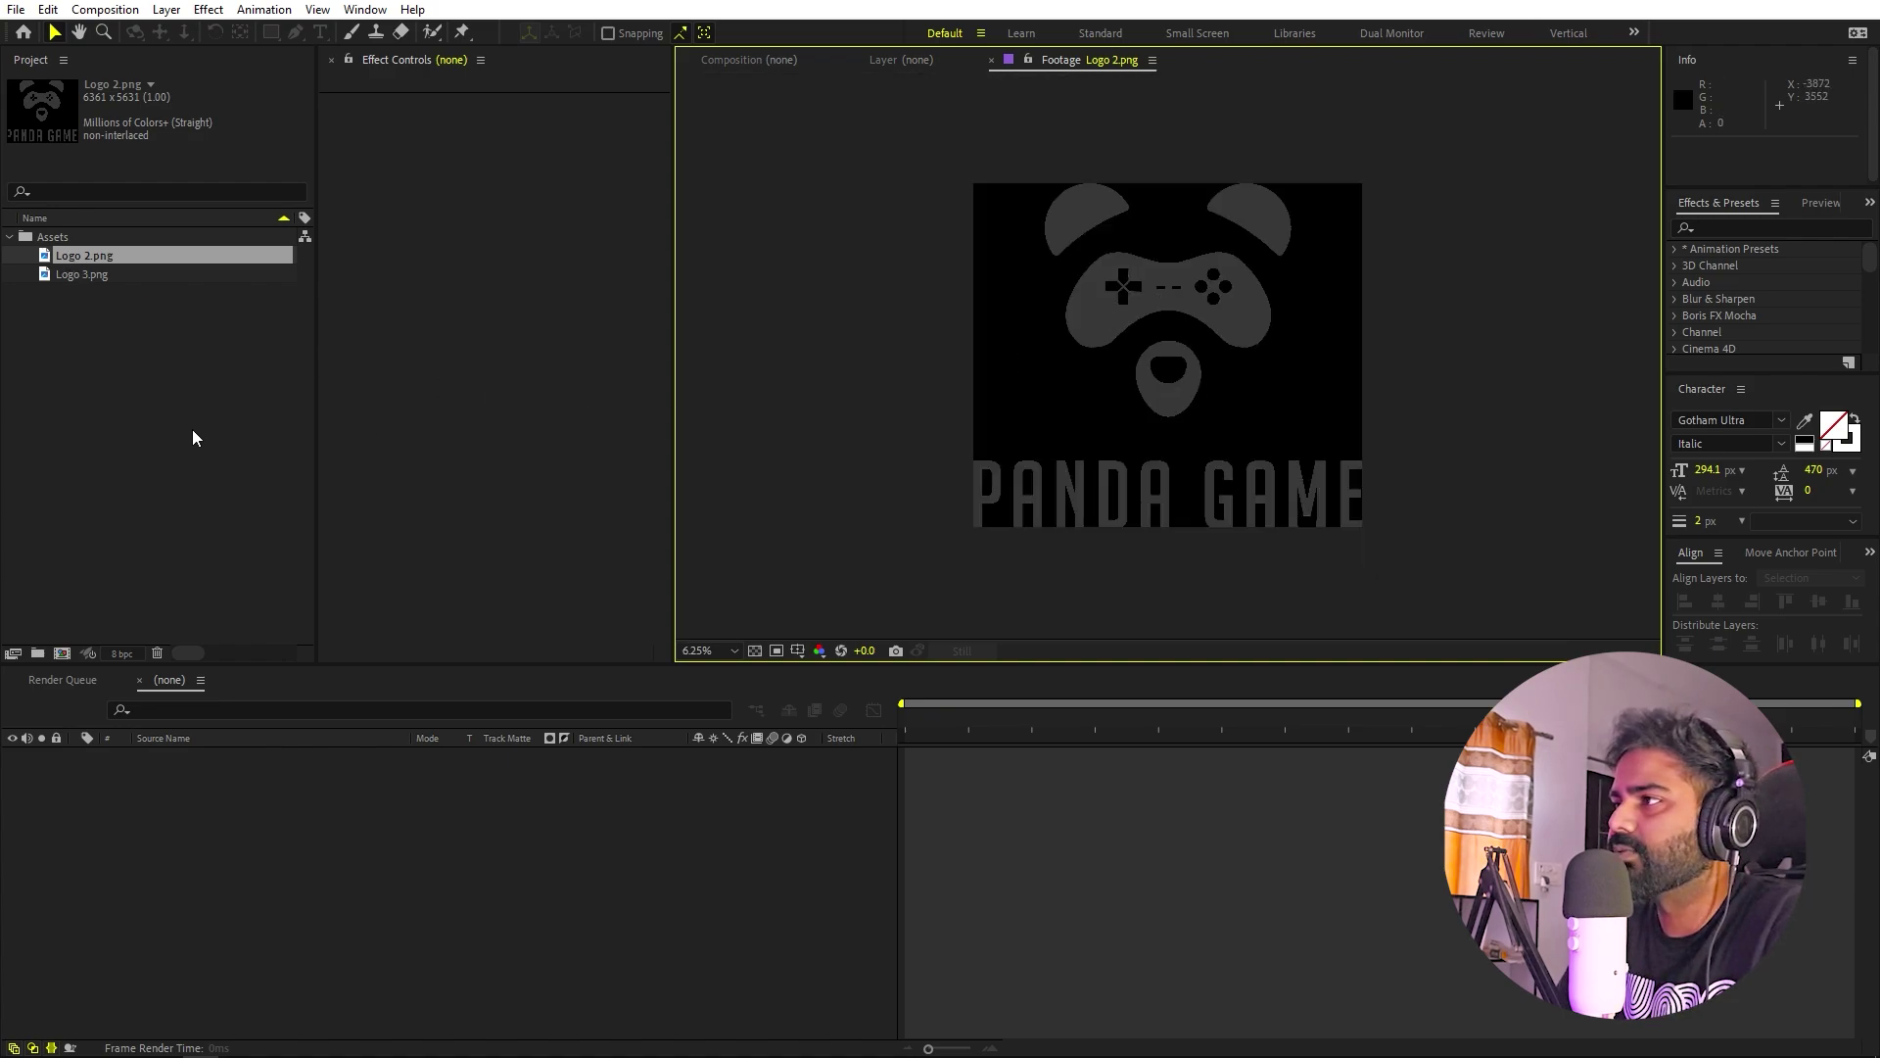
click(179, 836)
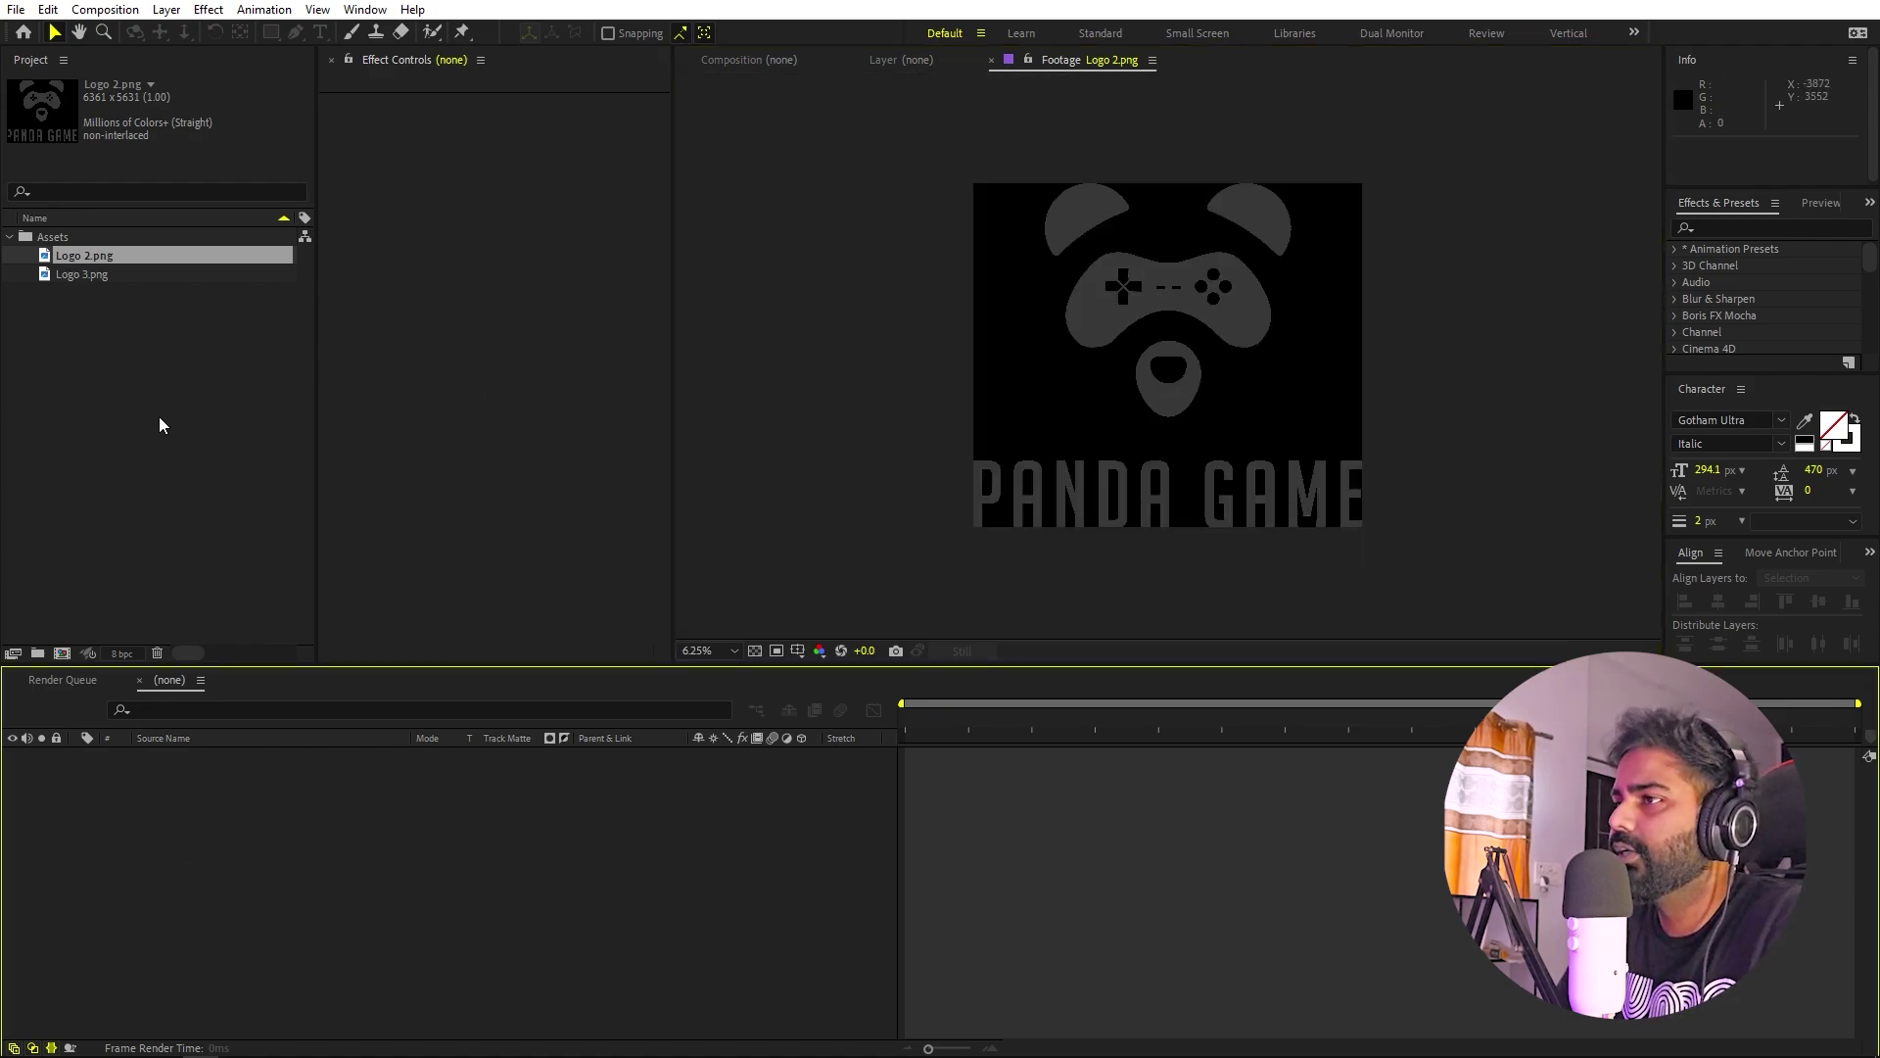
click(750, 61)
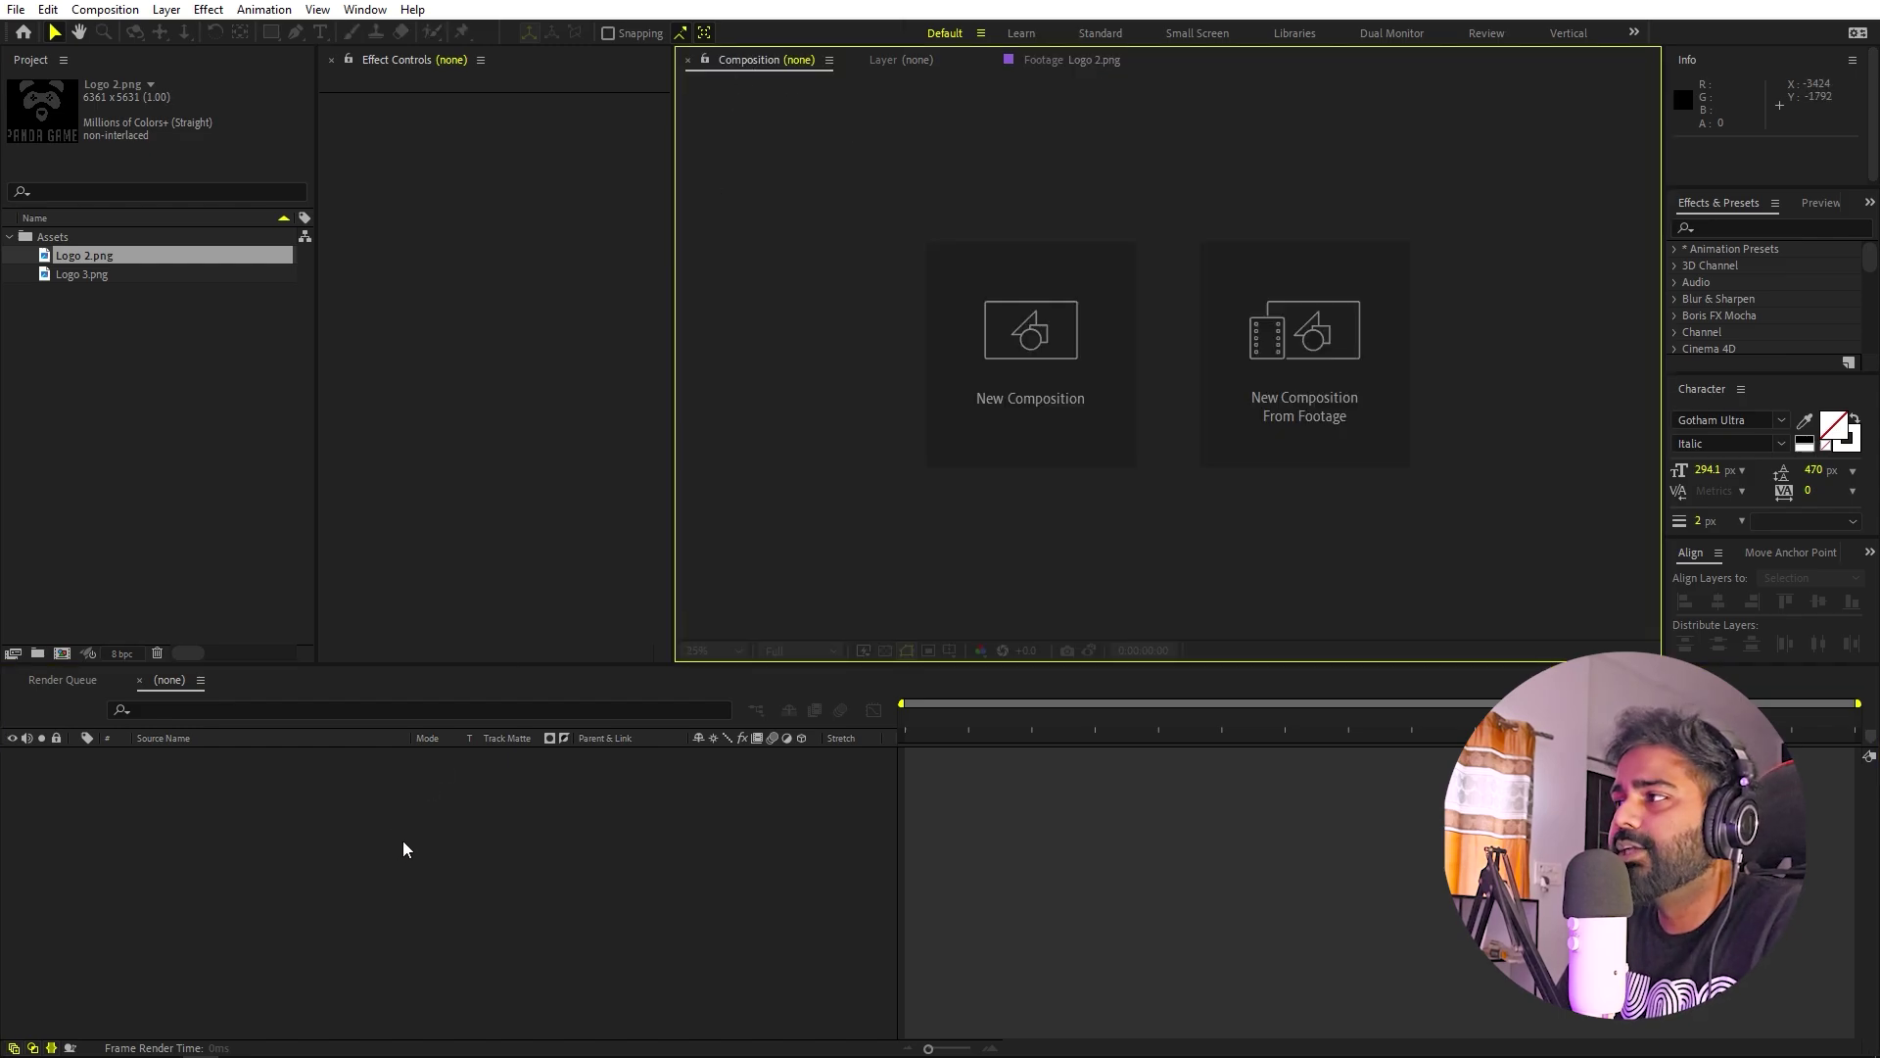
Create a new 1920×1080 composition named Main.
click(105, 8)
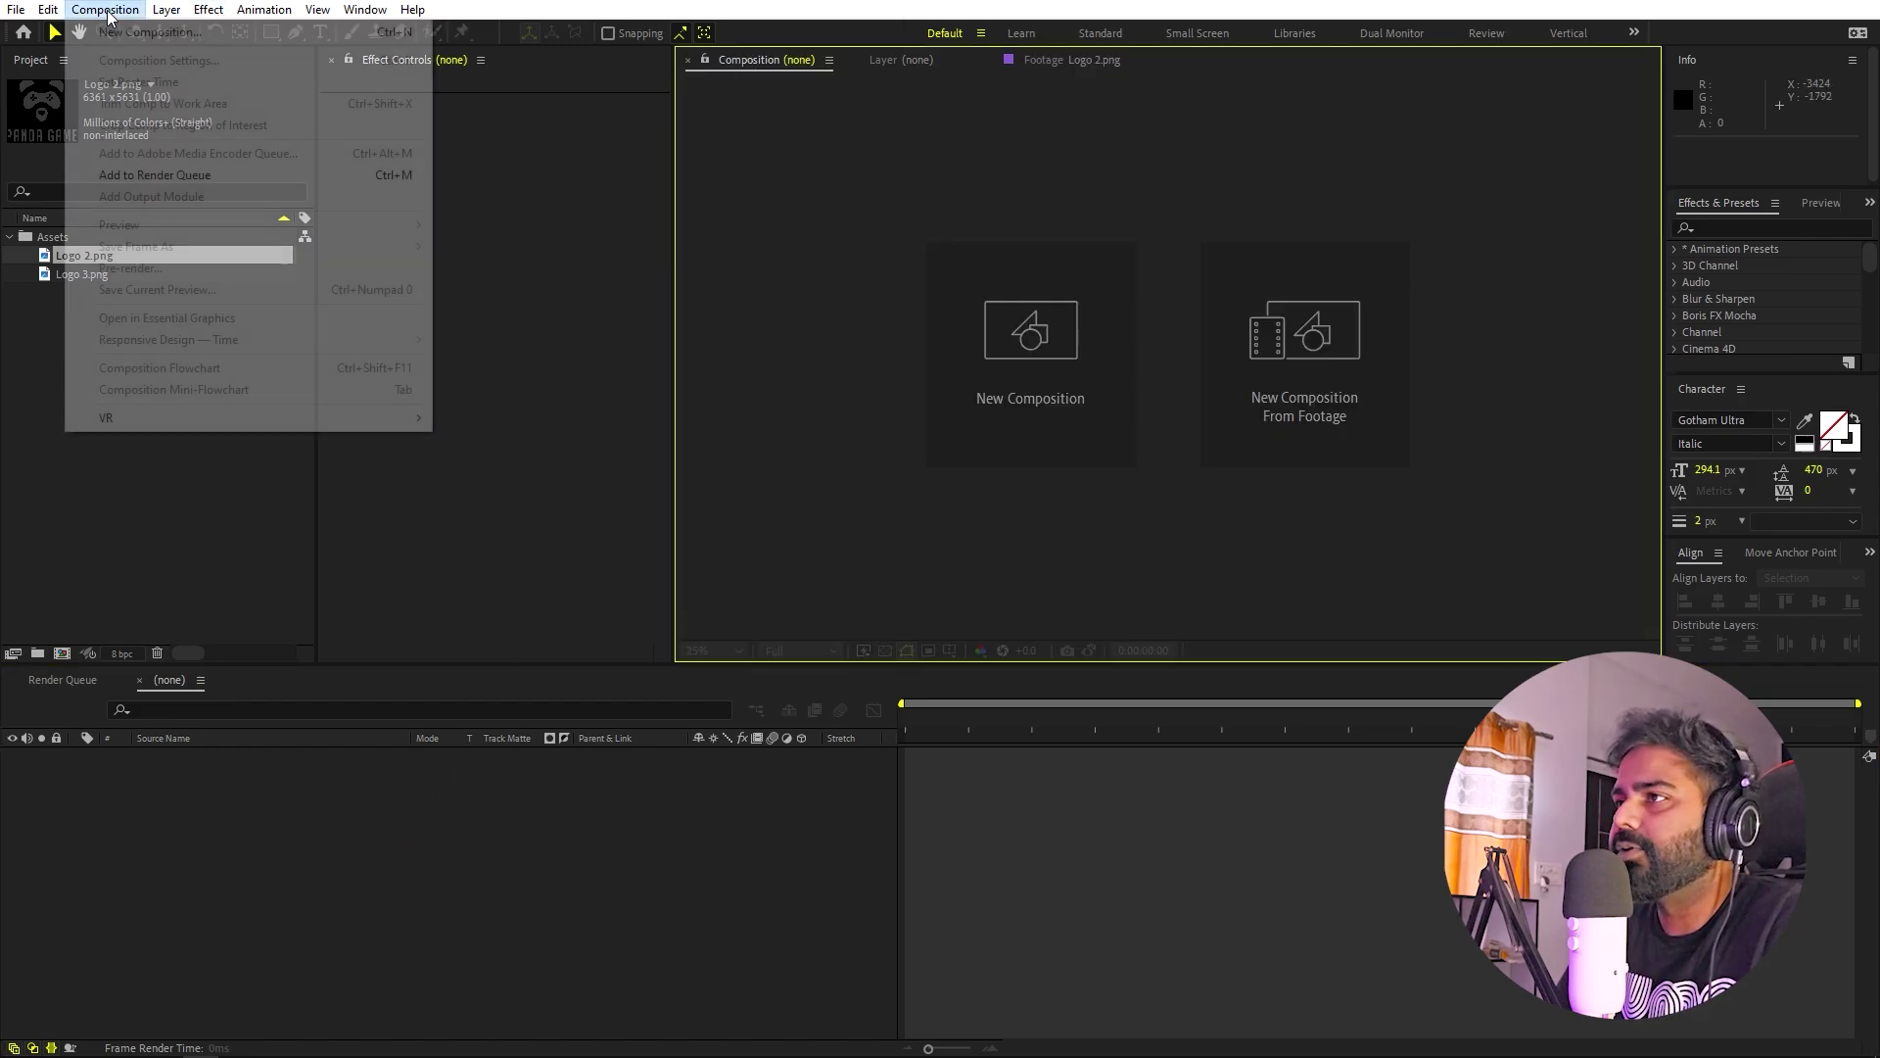
click(137, 32)
text(Main)
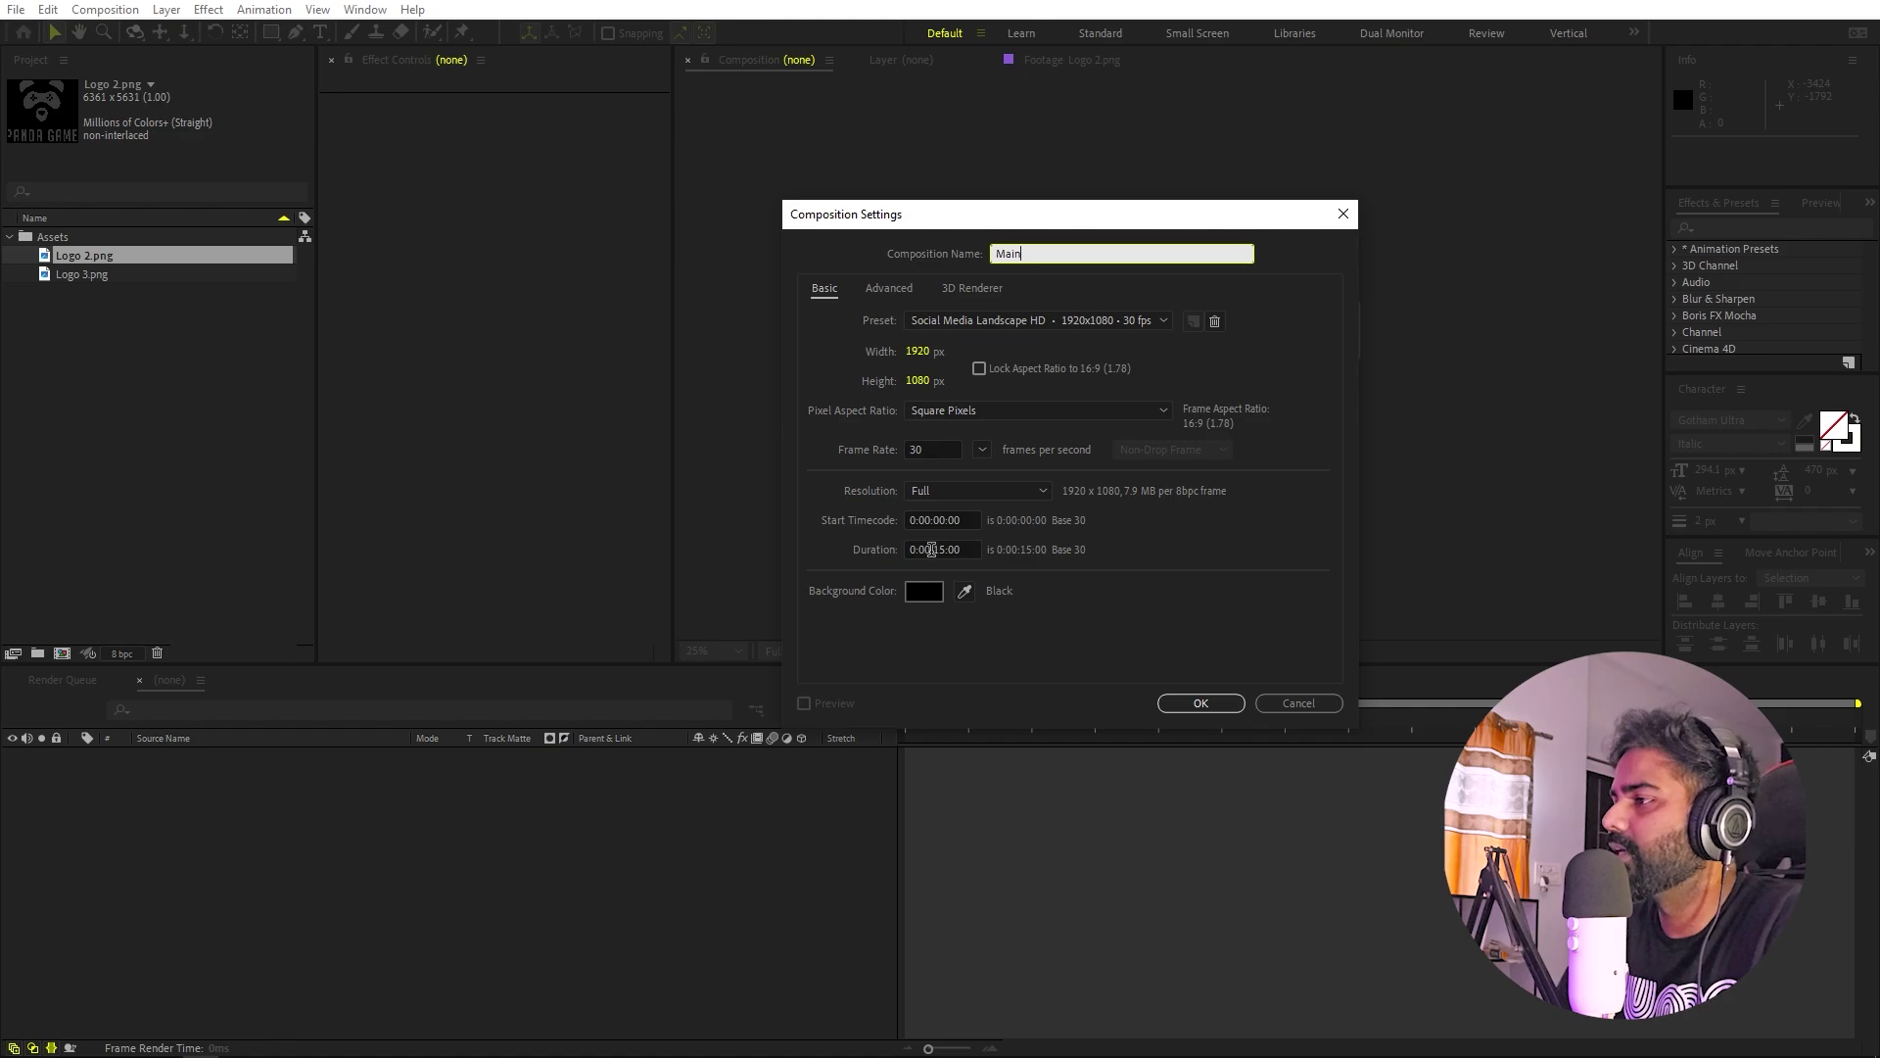
click(1196, 703)
click(209, 550)
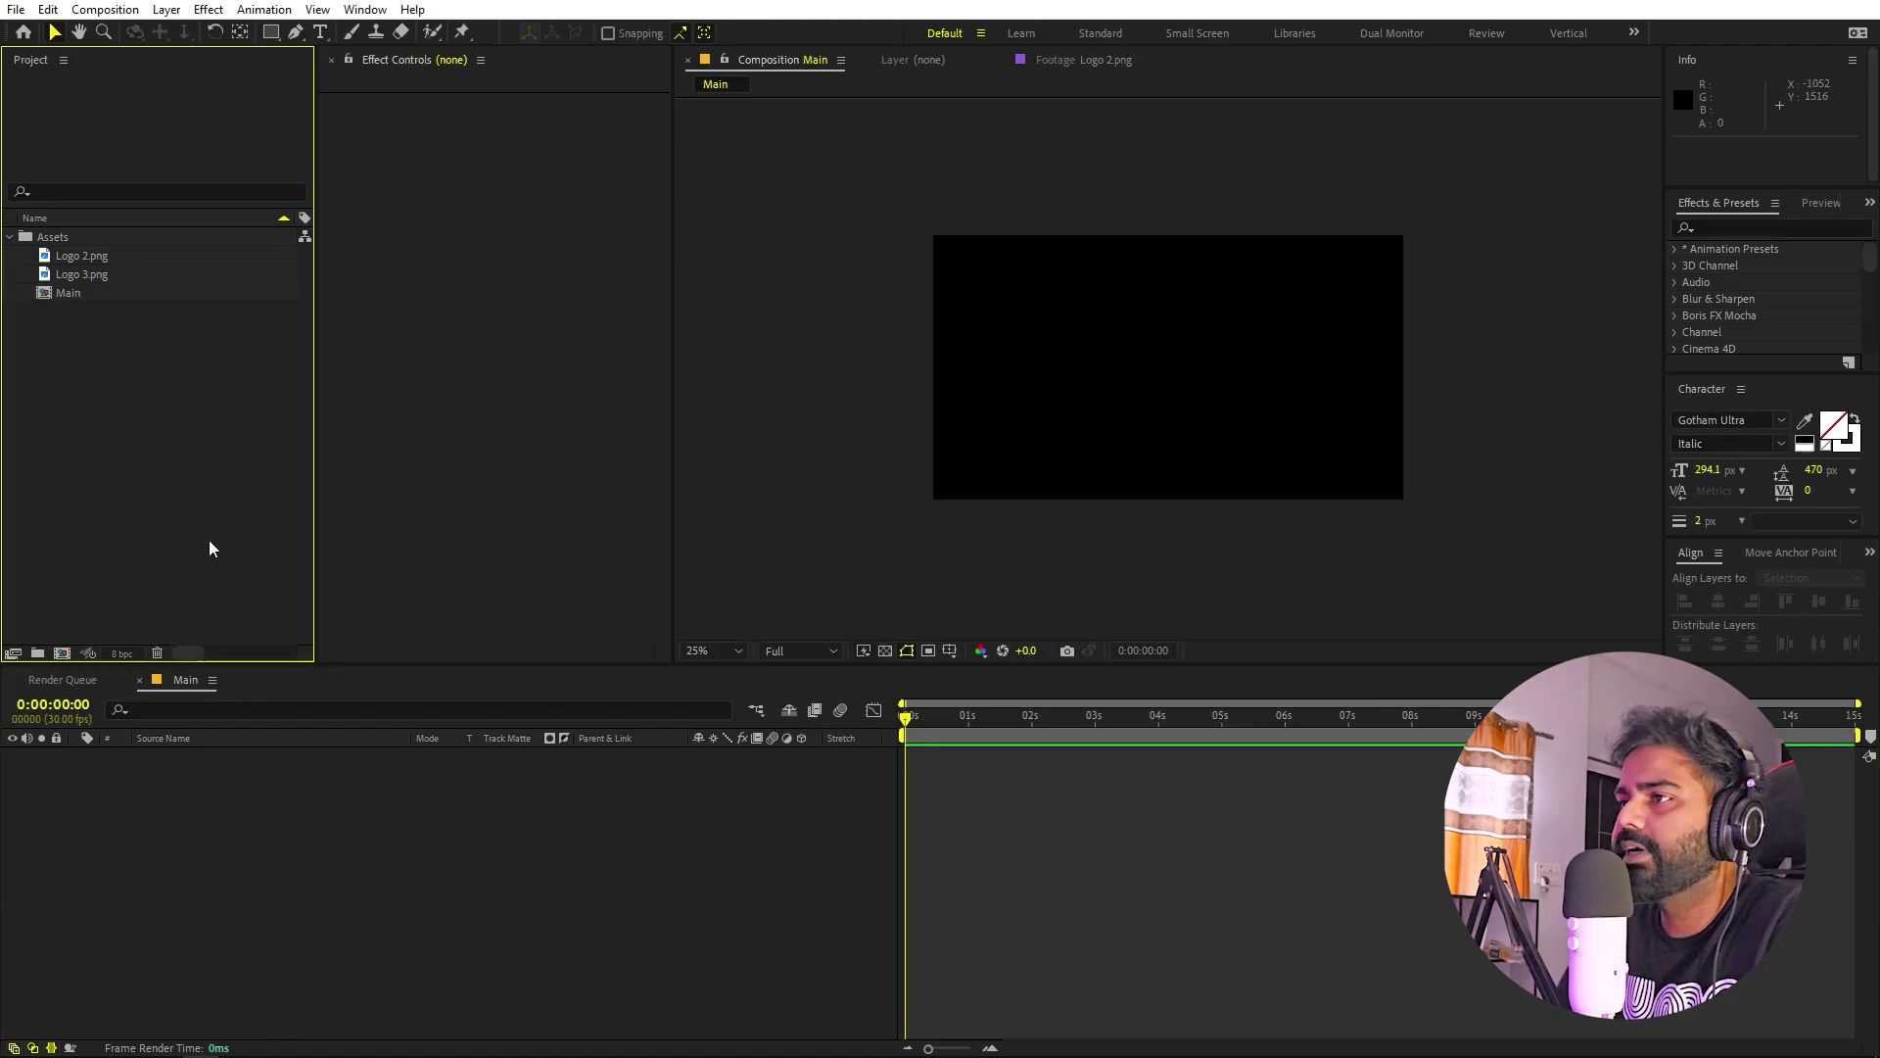
Create a second composition named Media, 1000×1000 pixels.
click(105, 9)
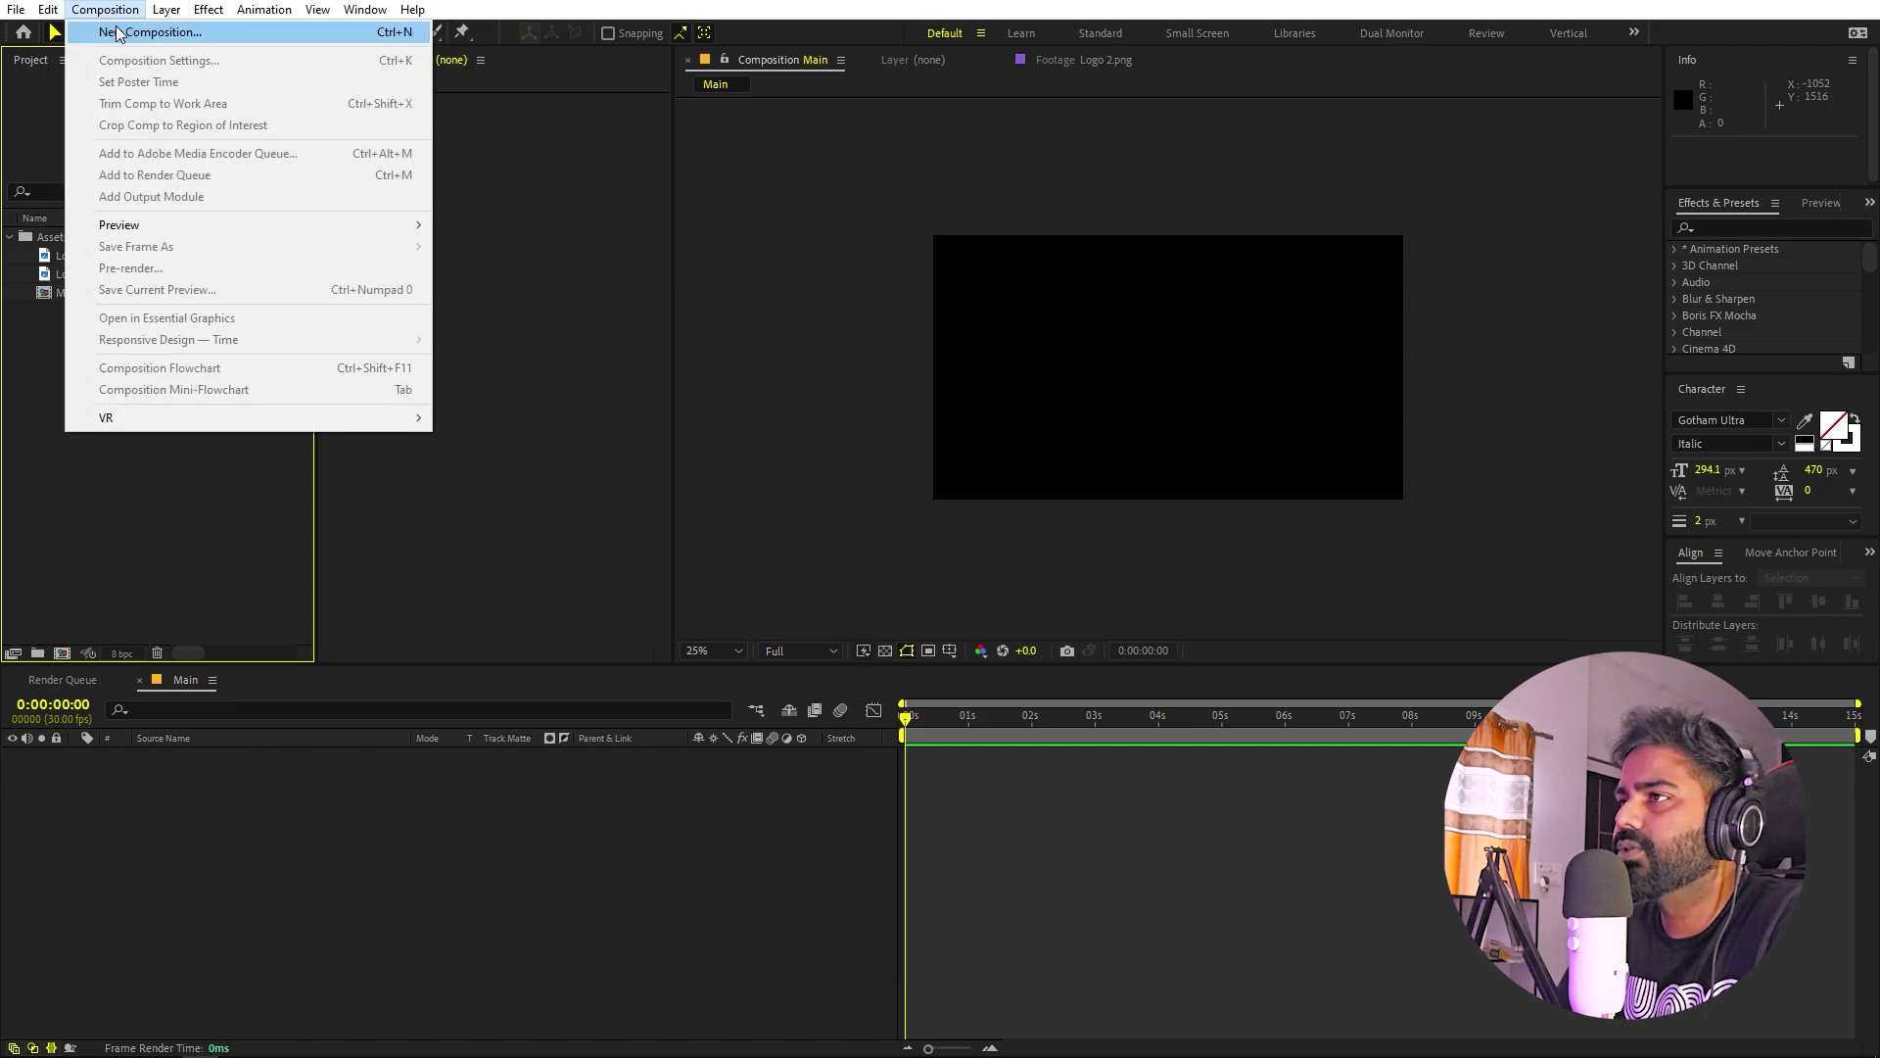
click(108, 27)
text(Me)
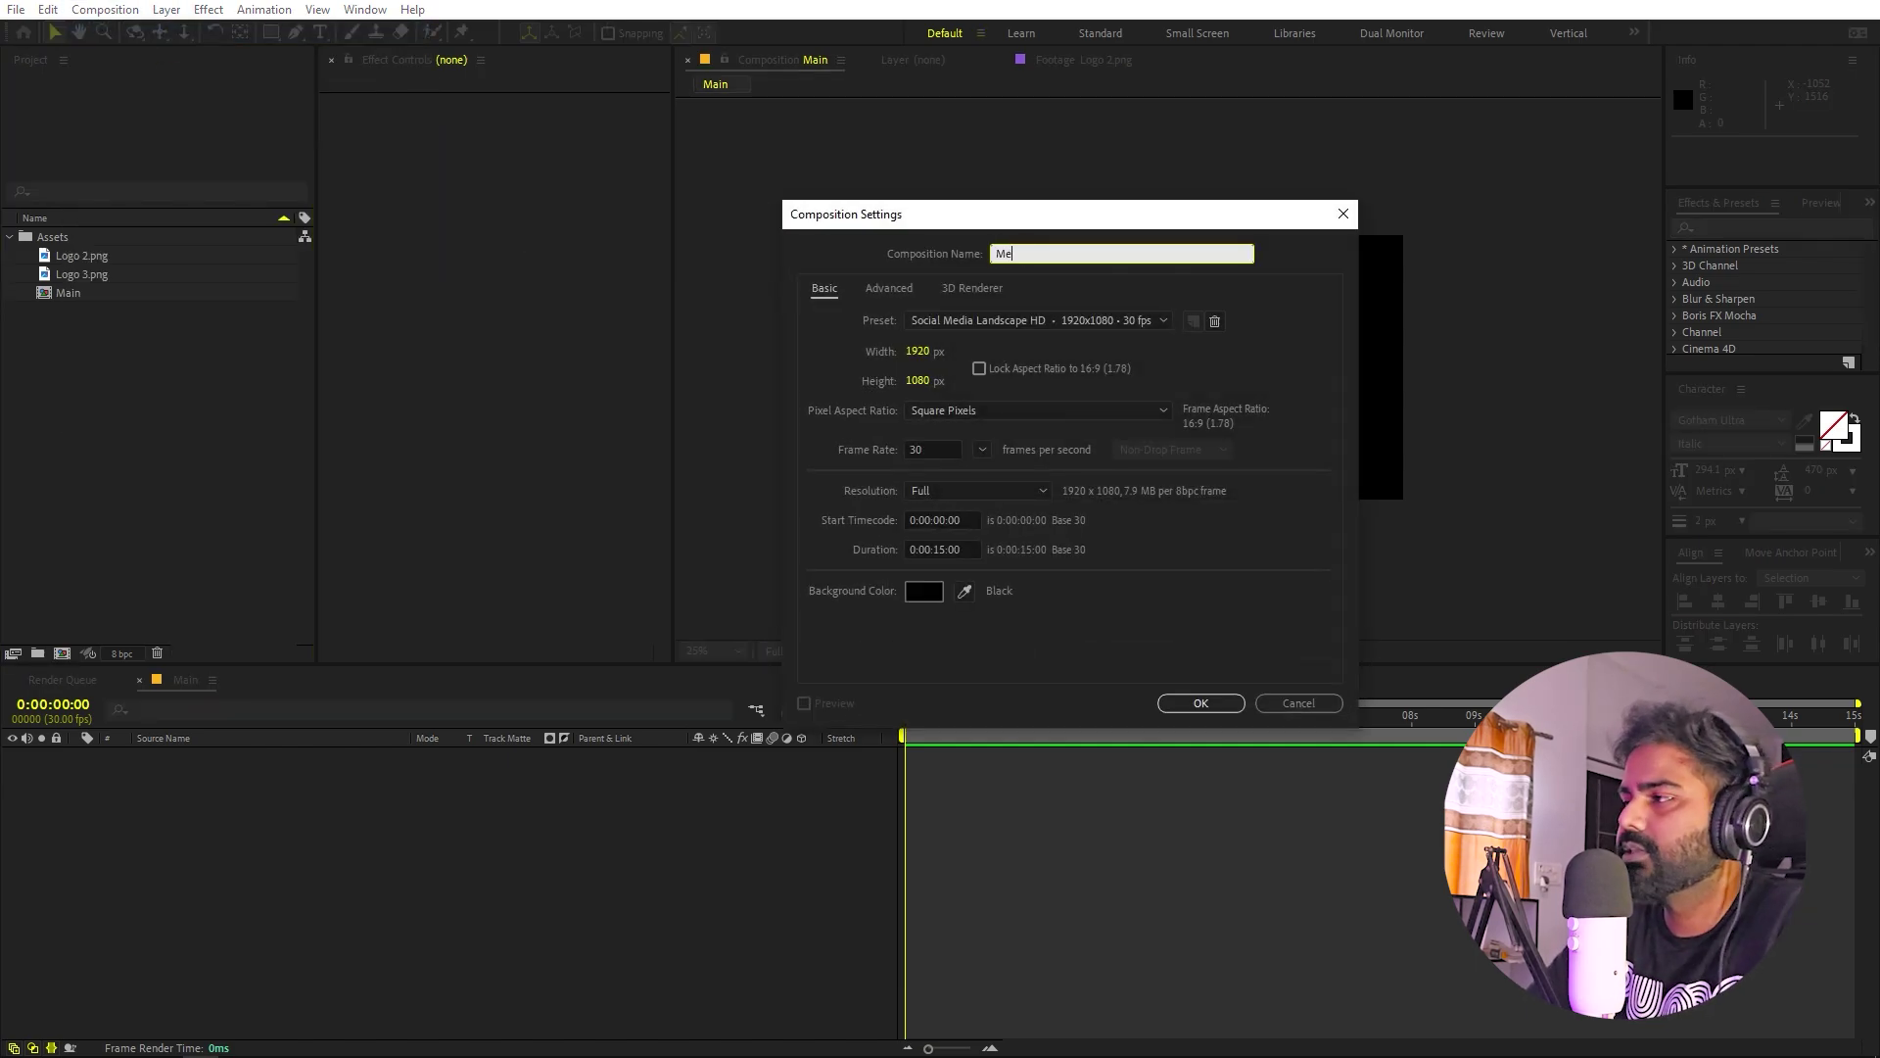
text(dia)
click(912, 355)
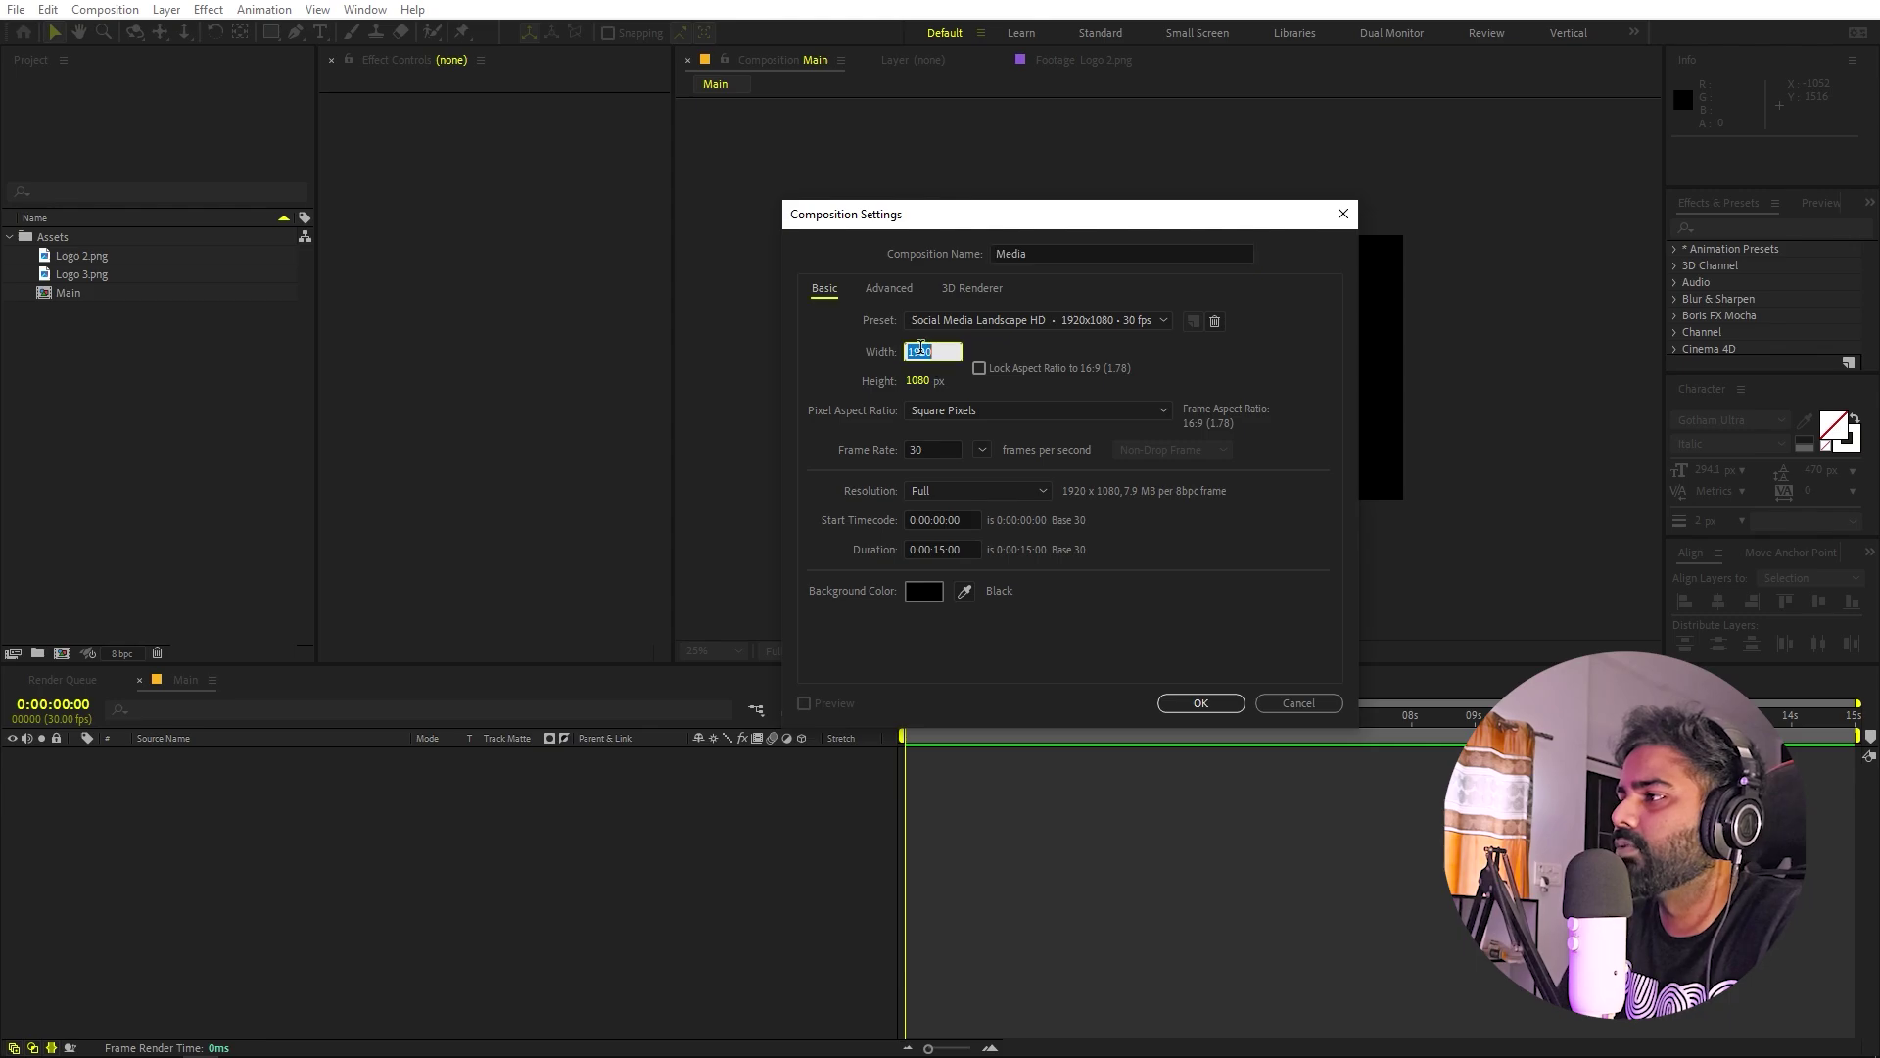
text(1000)
key(Tab)
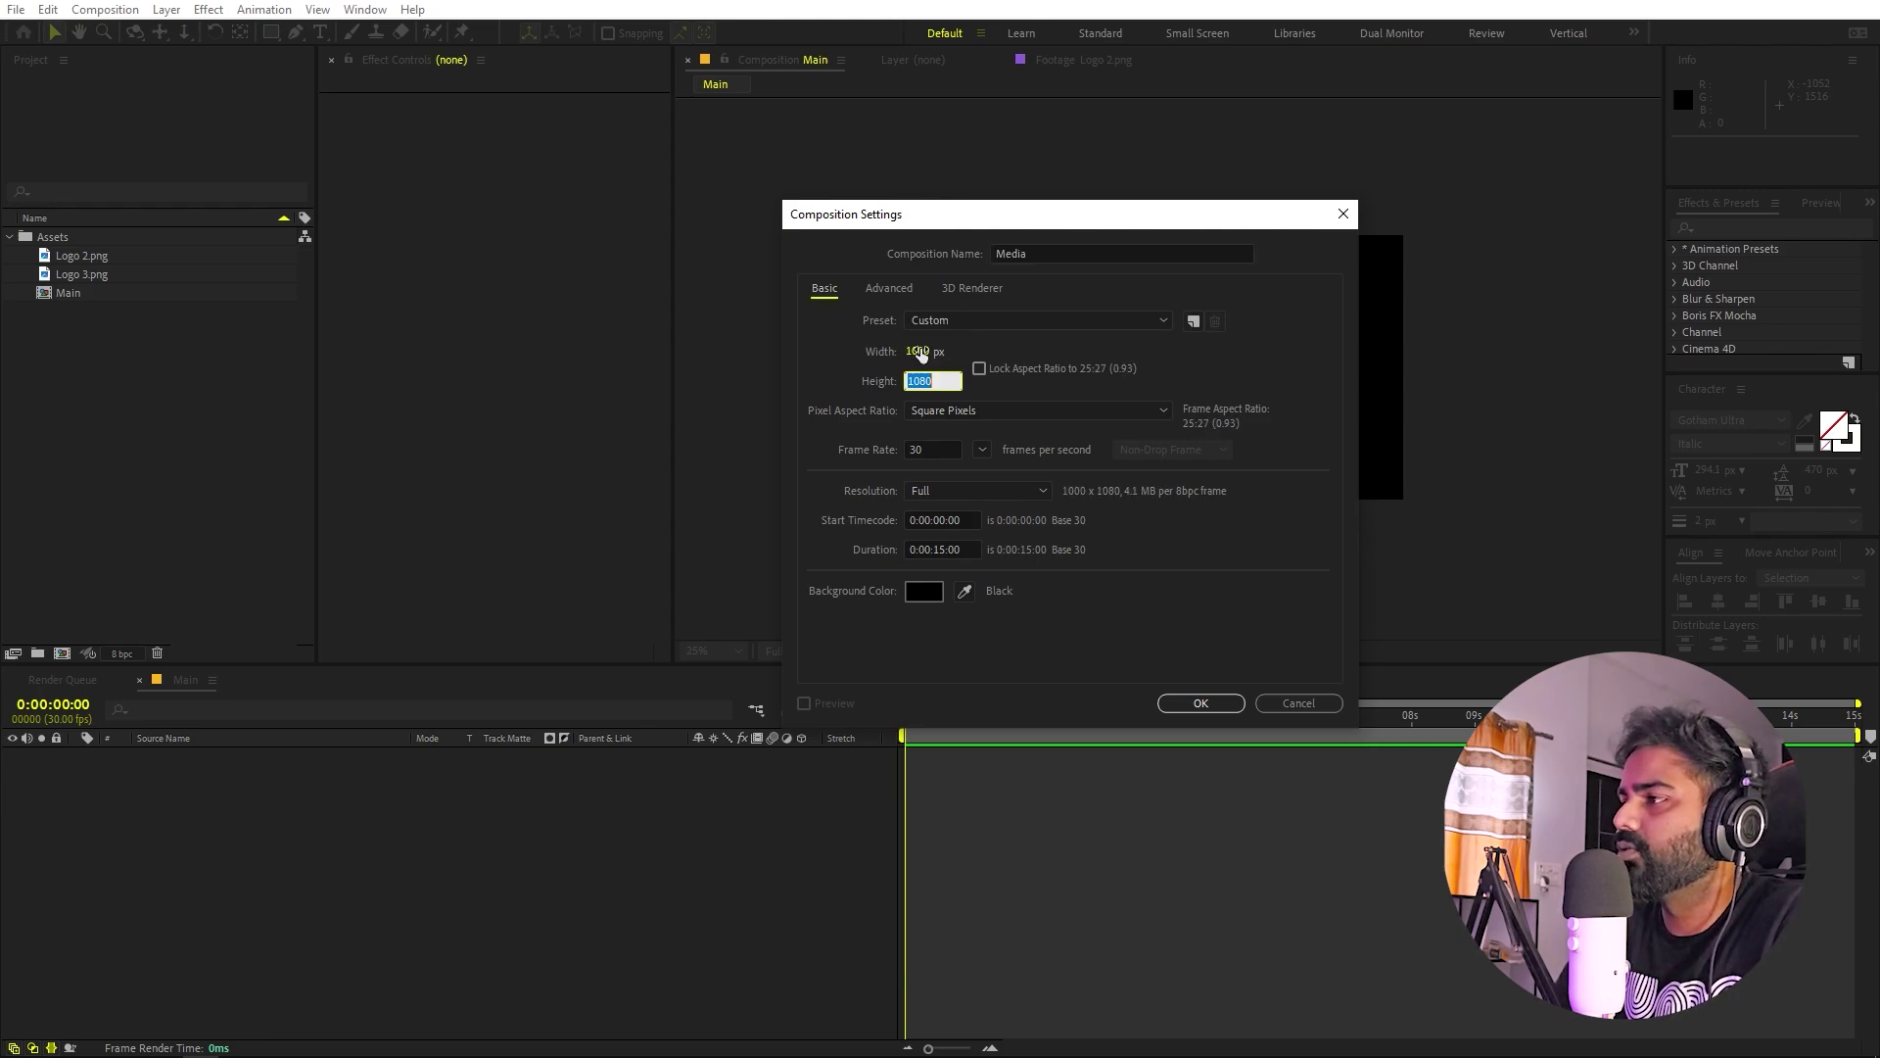
text(1000)
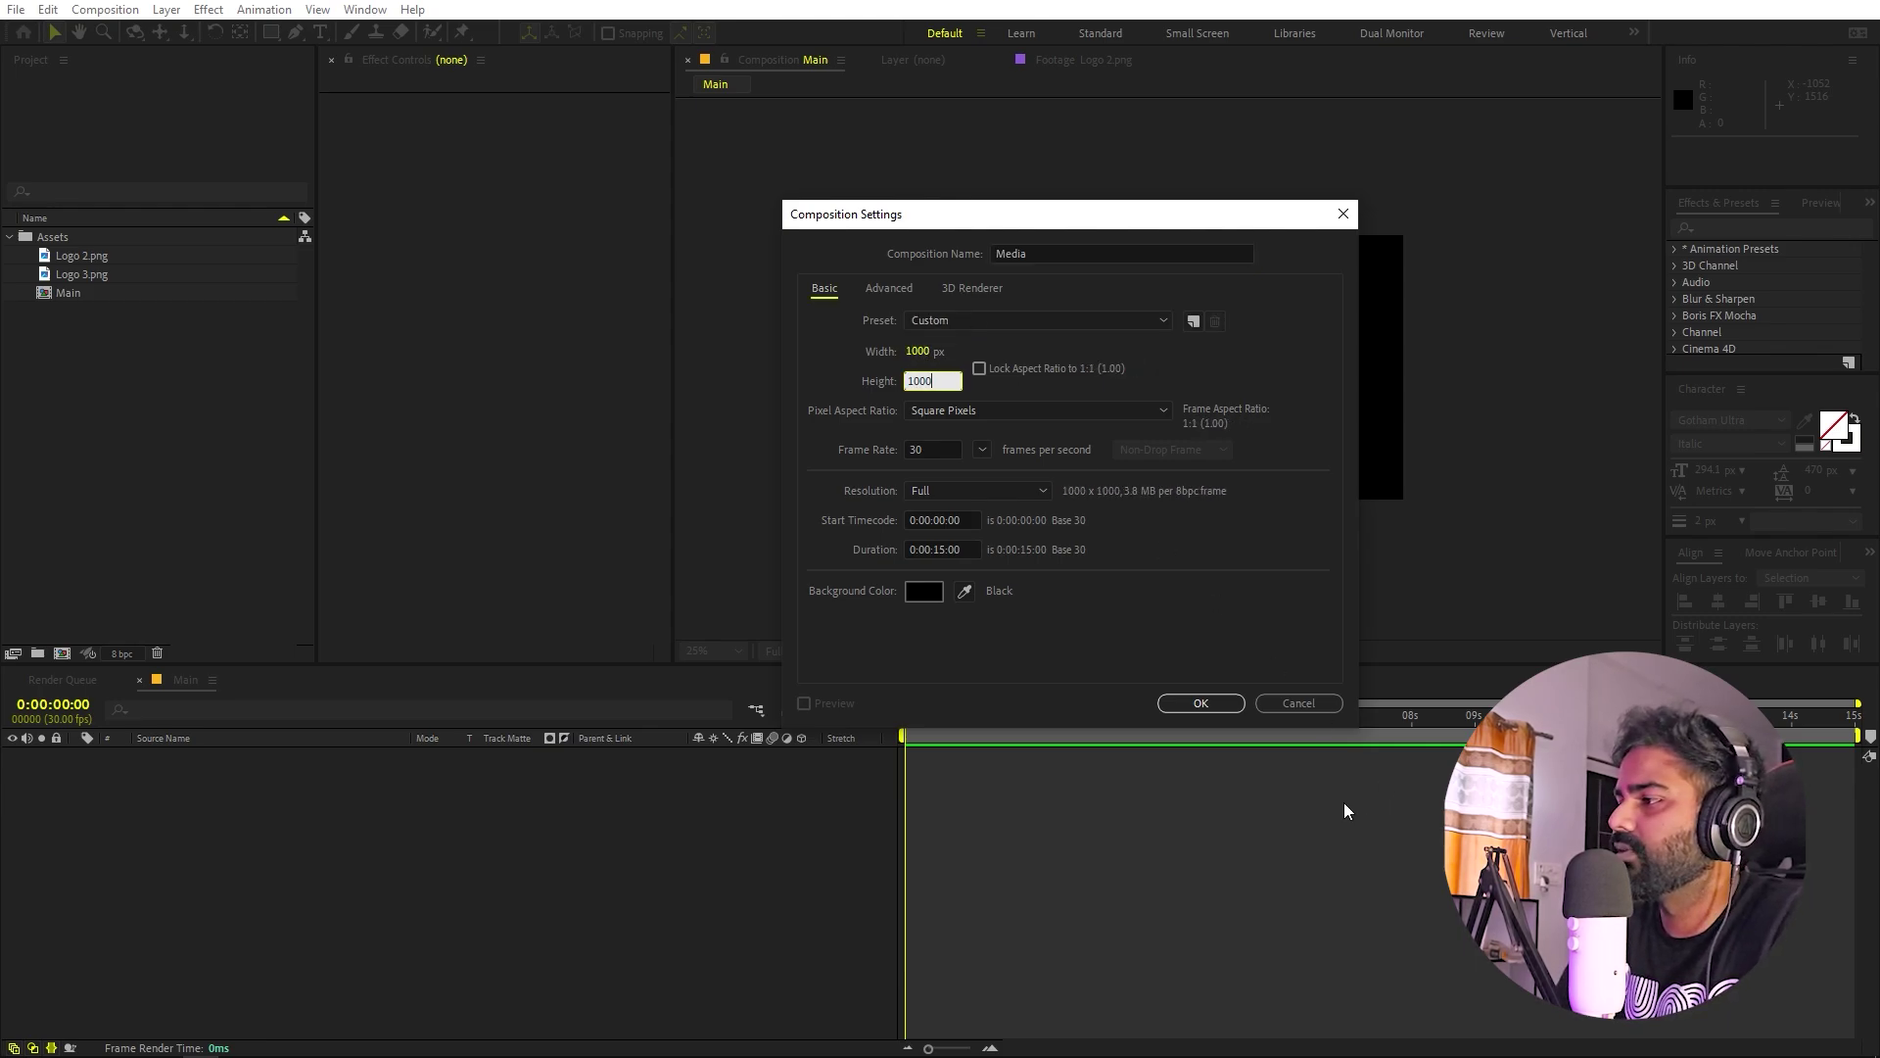
click(1216, 704)
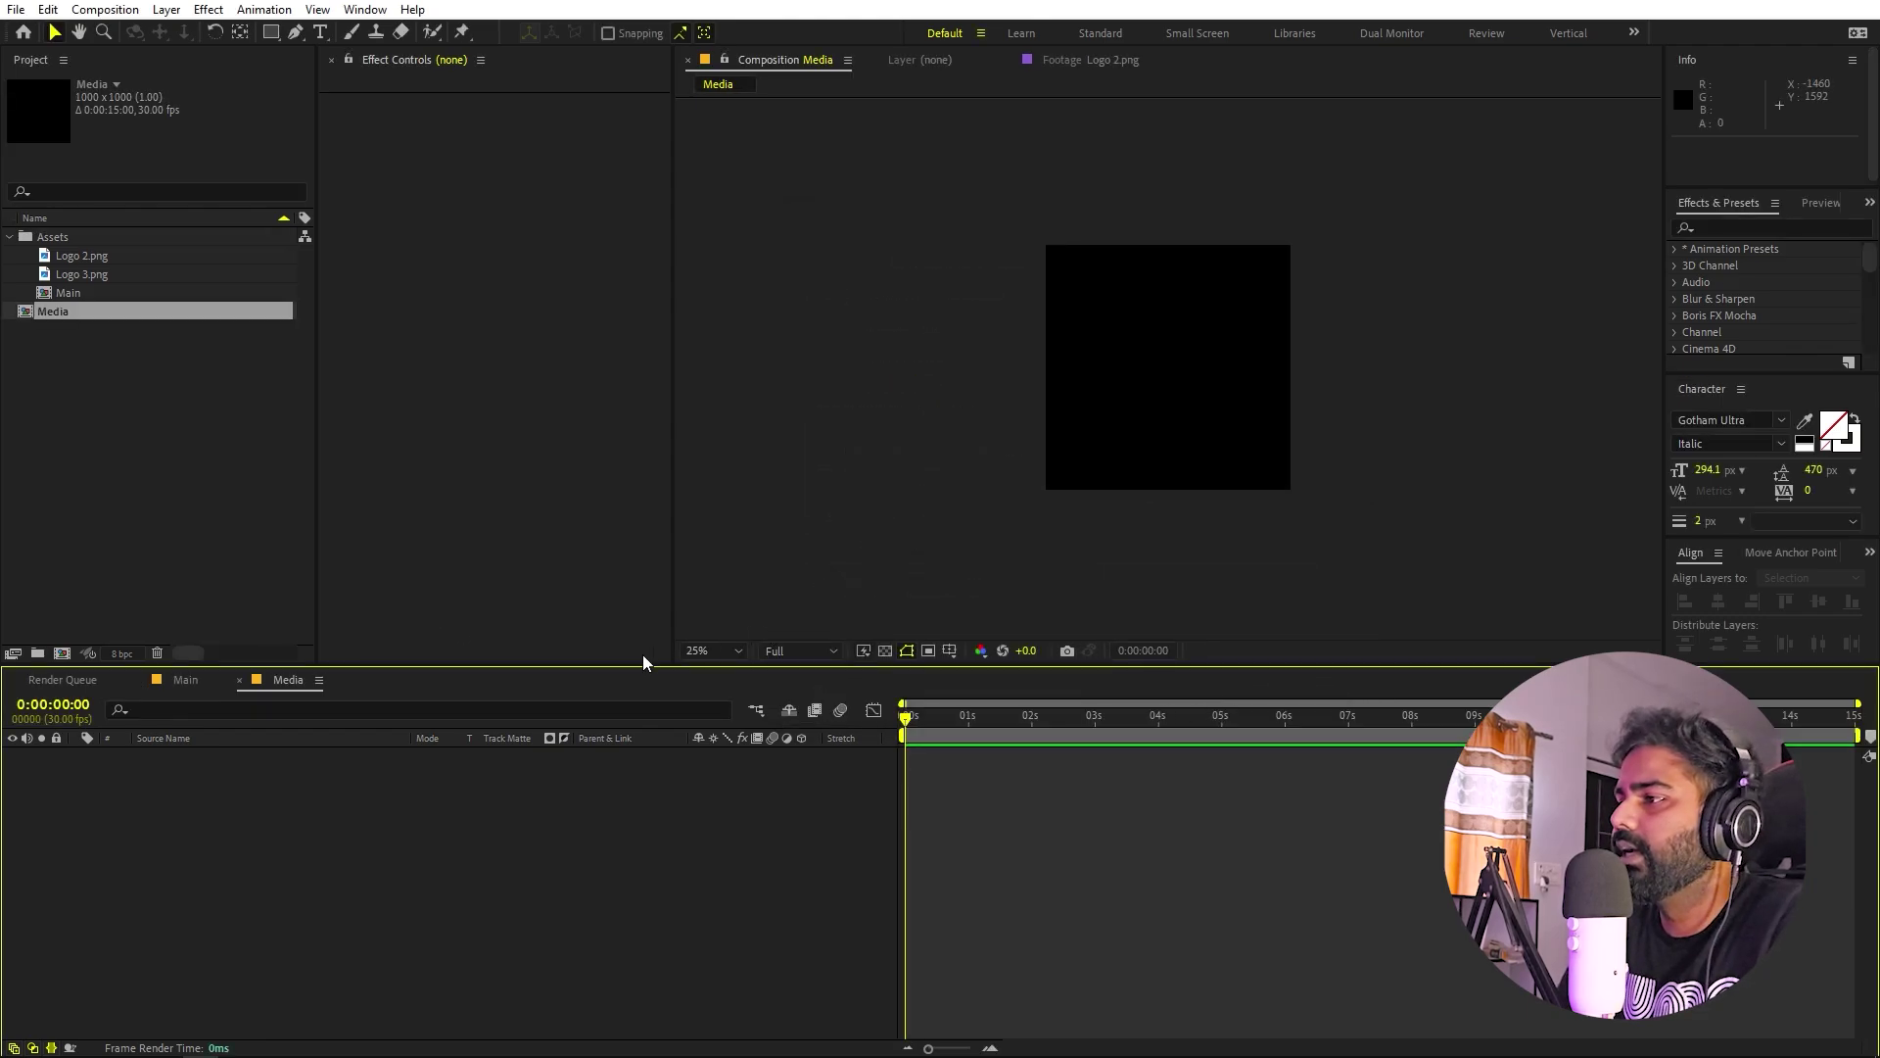
Show the Media comp at 50% zoom and drag Logo 2.png into its timeline.
click(707, 652)
click(695, 721)
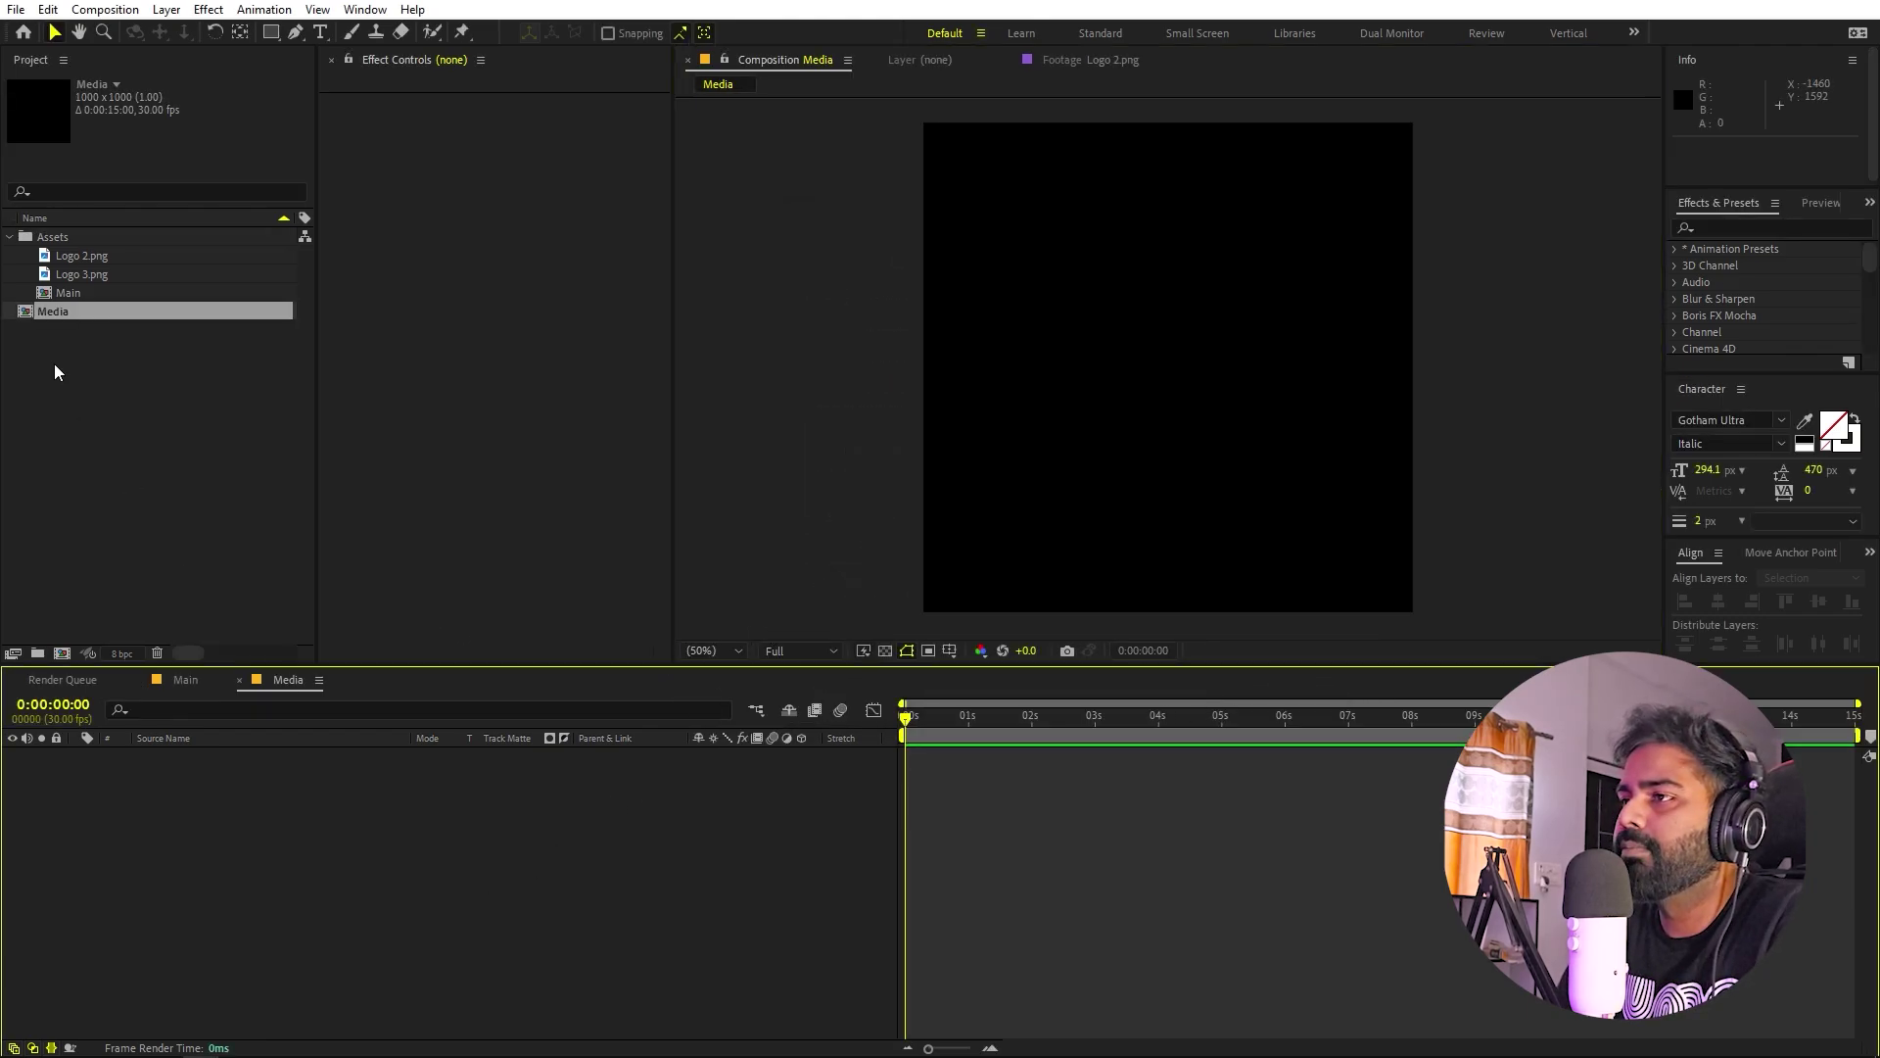
click(84, 257)
drag(88, 256, 197, 814)
Scale the Logo 2.png layer down to 14.2% so the whole logo fits.
key(s)
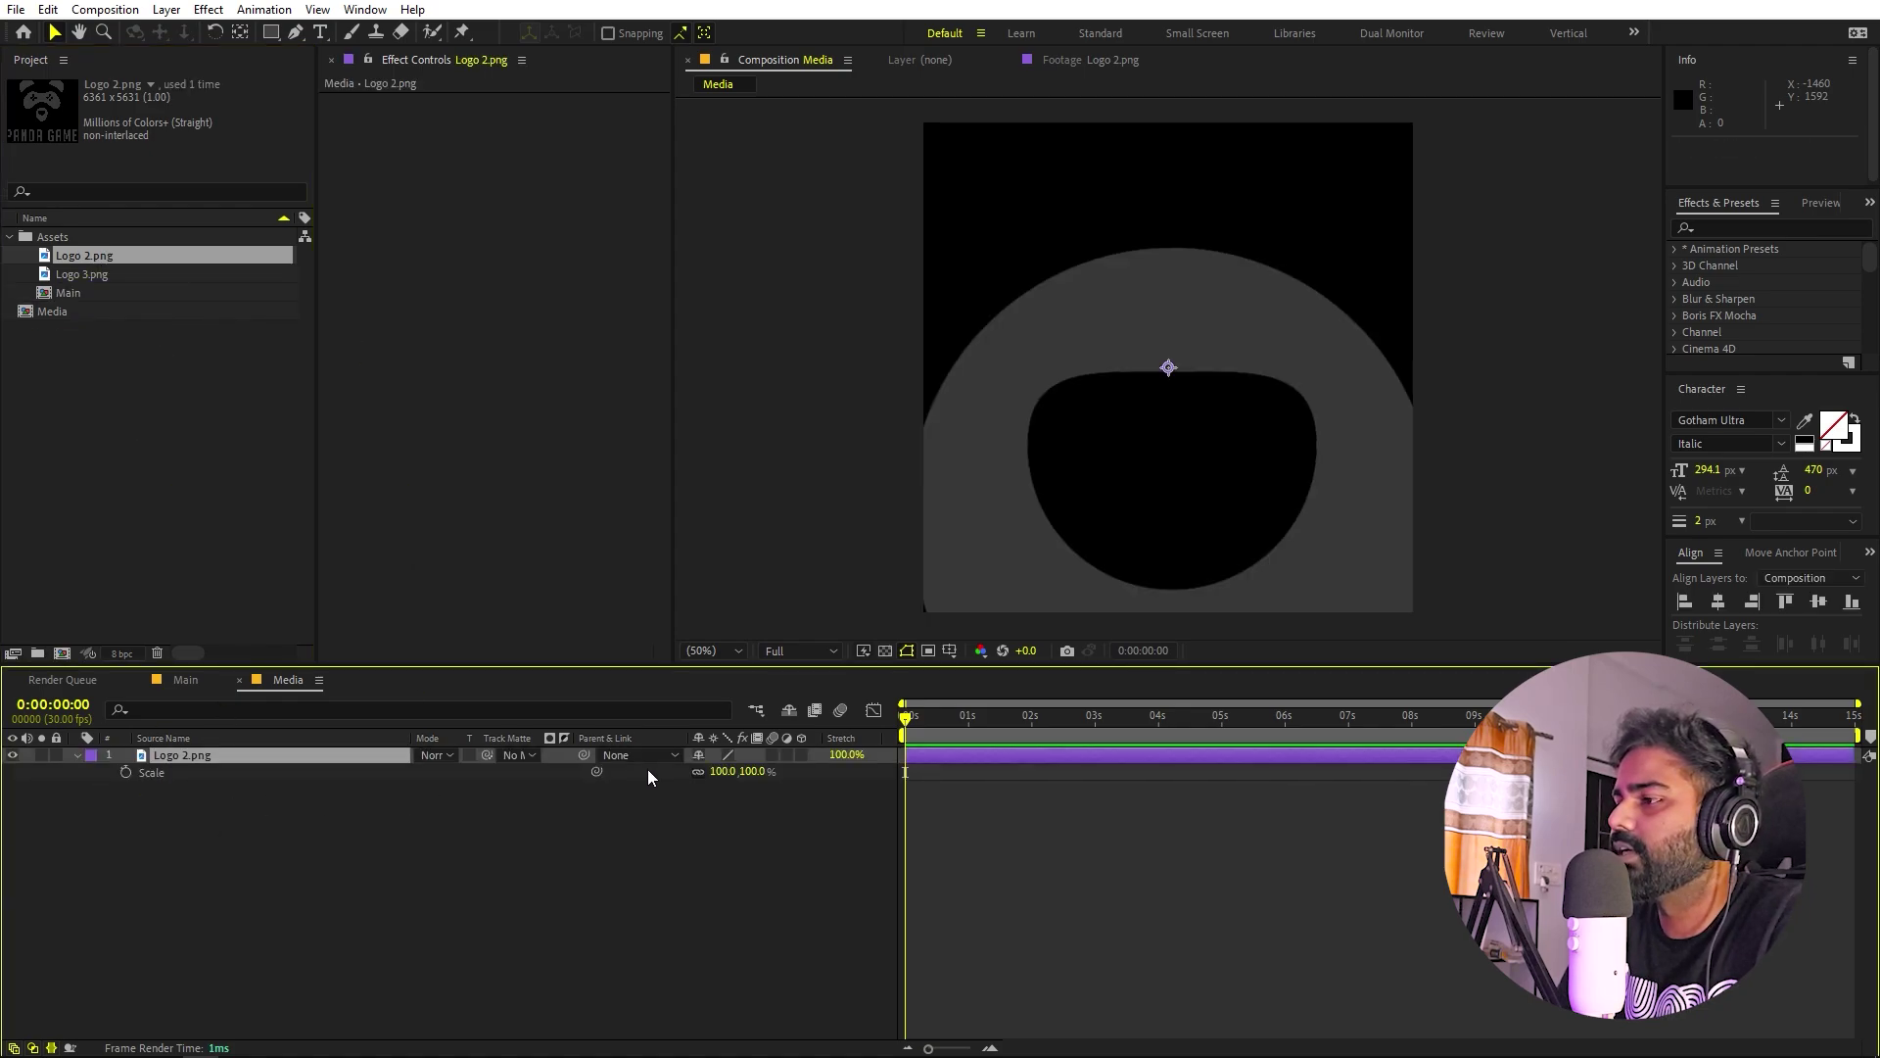
mouse_move(720, 772)
mouse_down()
mouse_move(637, 771)
mouse_move(744, 772)
mouse_move(691, 771)
mouse_move(711, 772)
mouse_up()
click(885, 839)
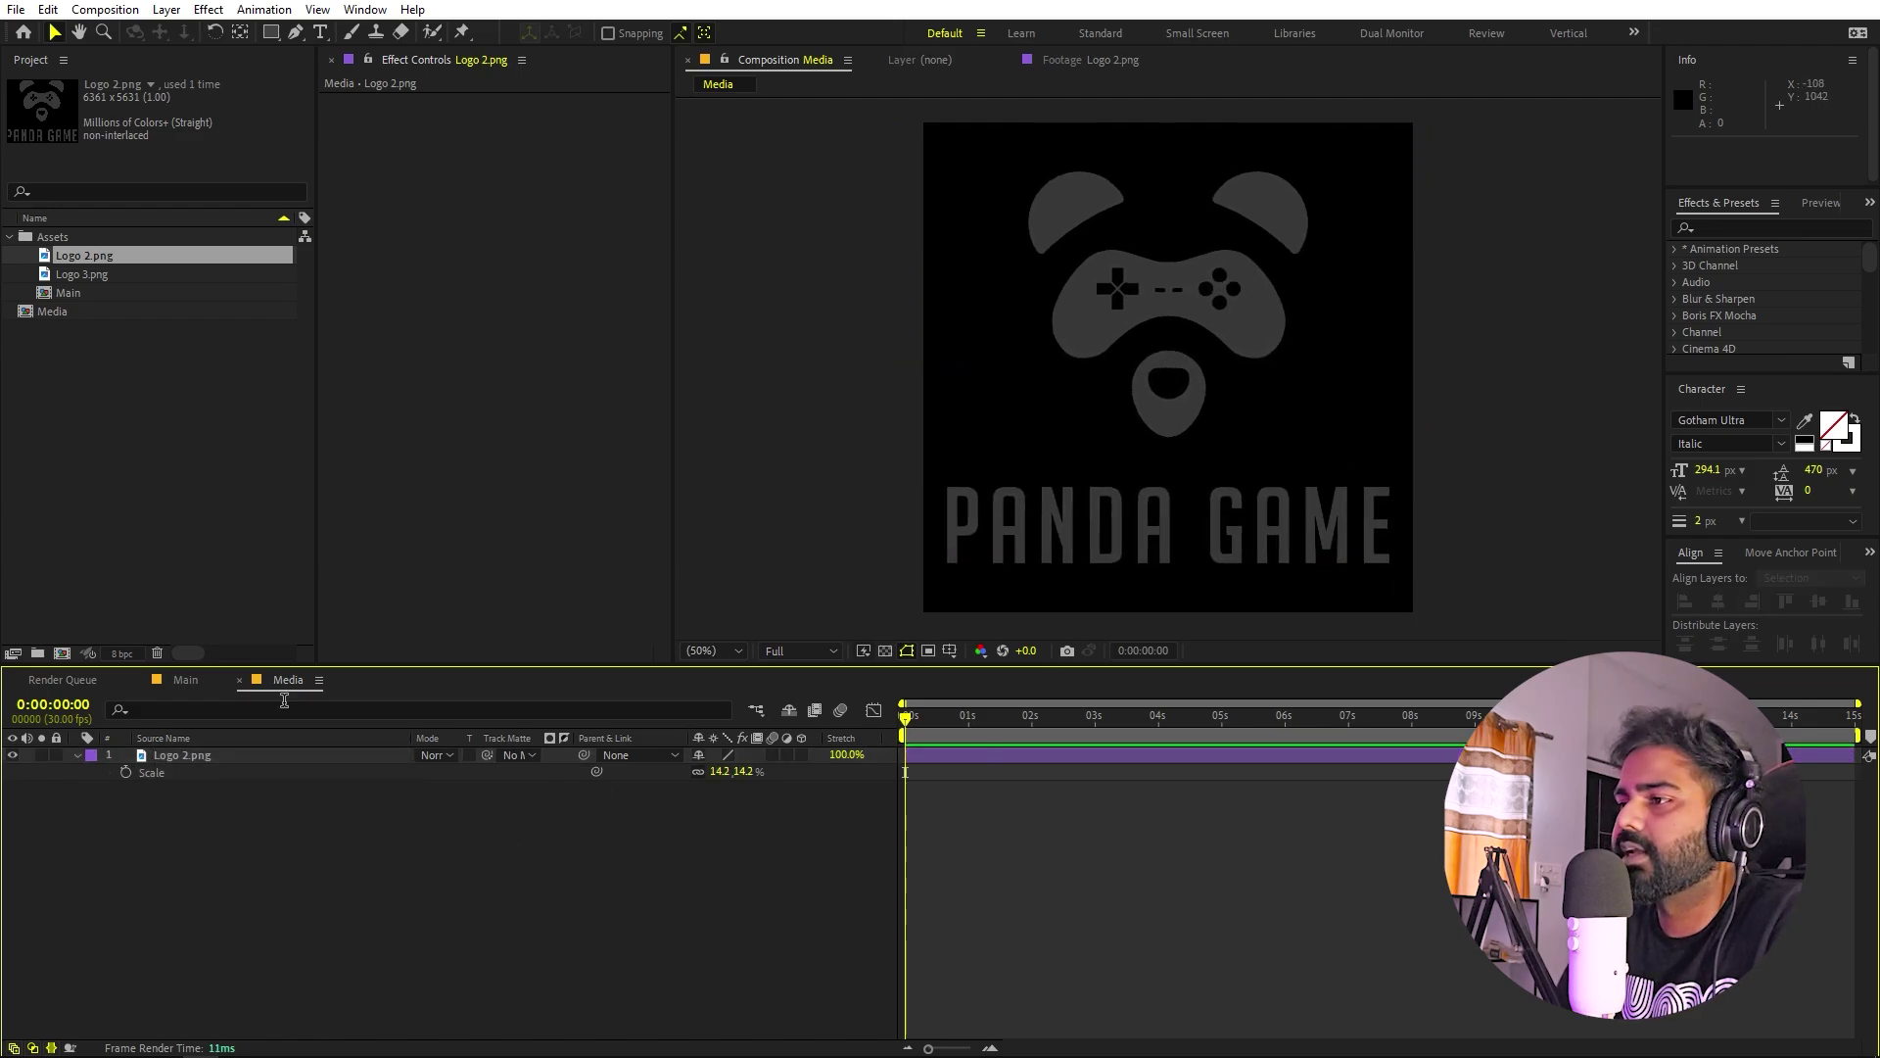
Switch to the Main composition and add the Media comp as a layer.
click(187, 680)
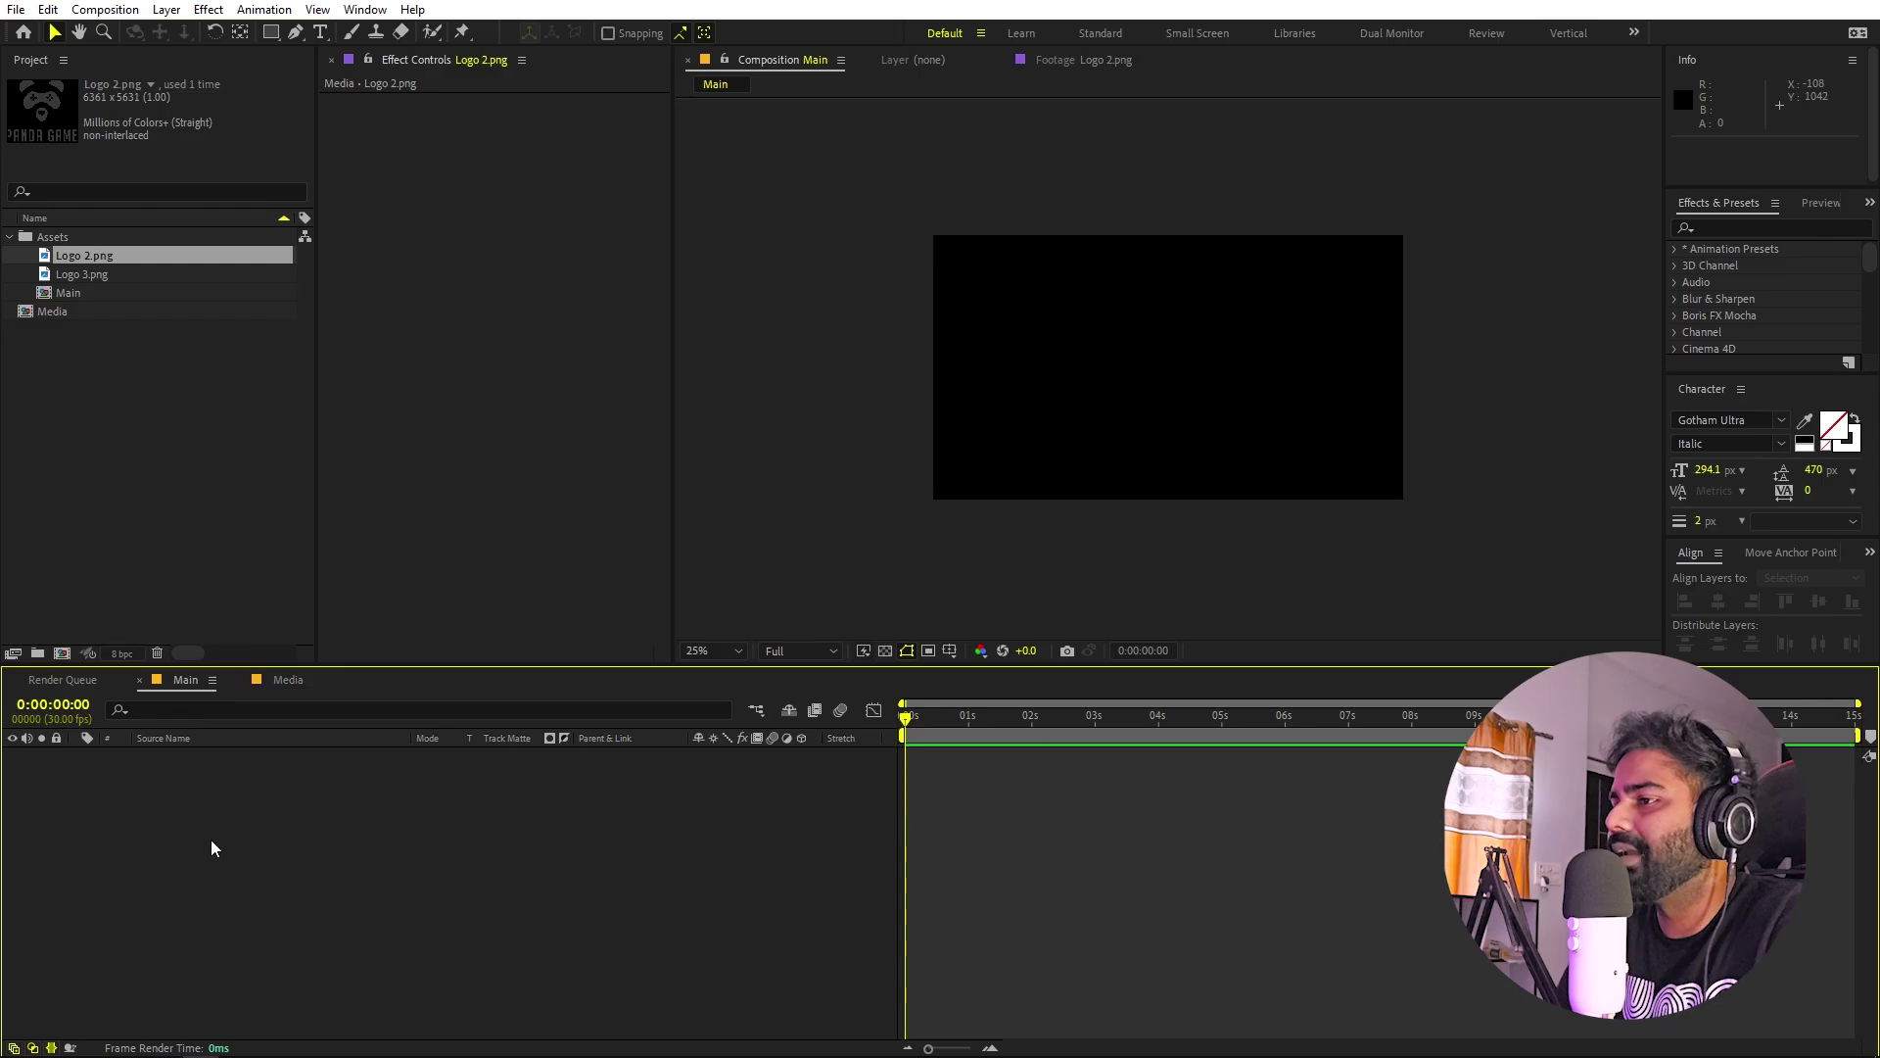
click(189, 572)
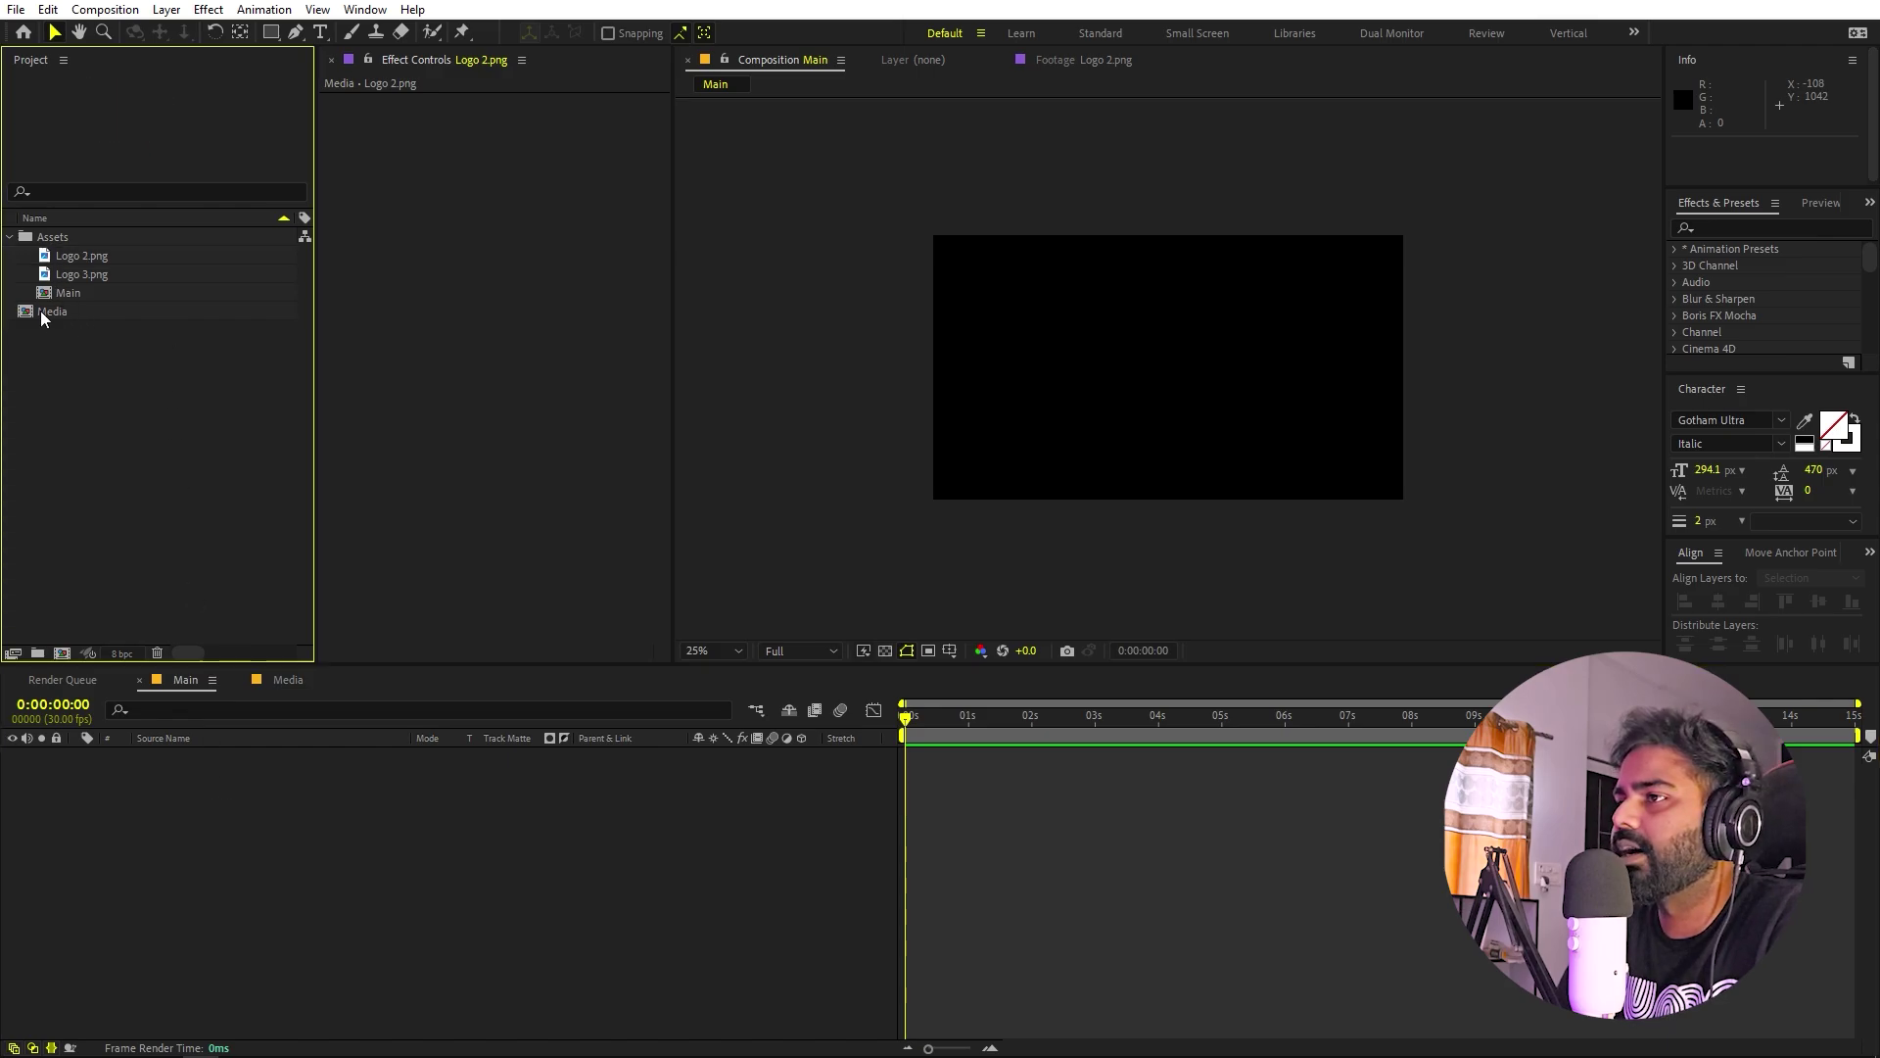
drag(59, 311, 252, 794)
Add a saturated red solid layer to Main as the background.
click(301, 869)
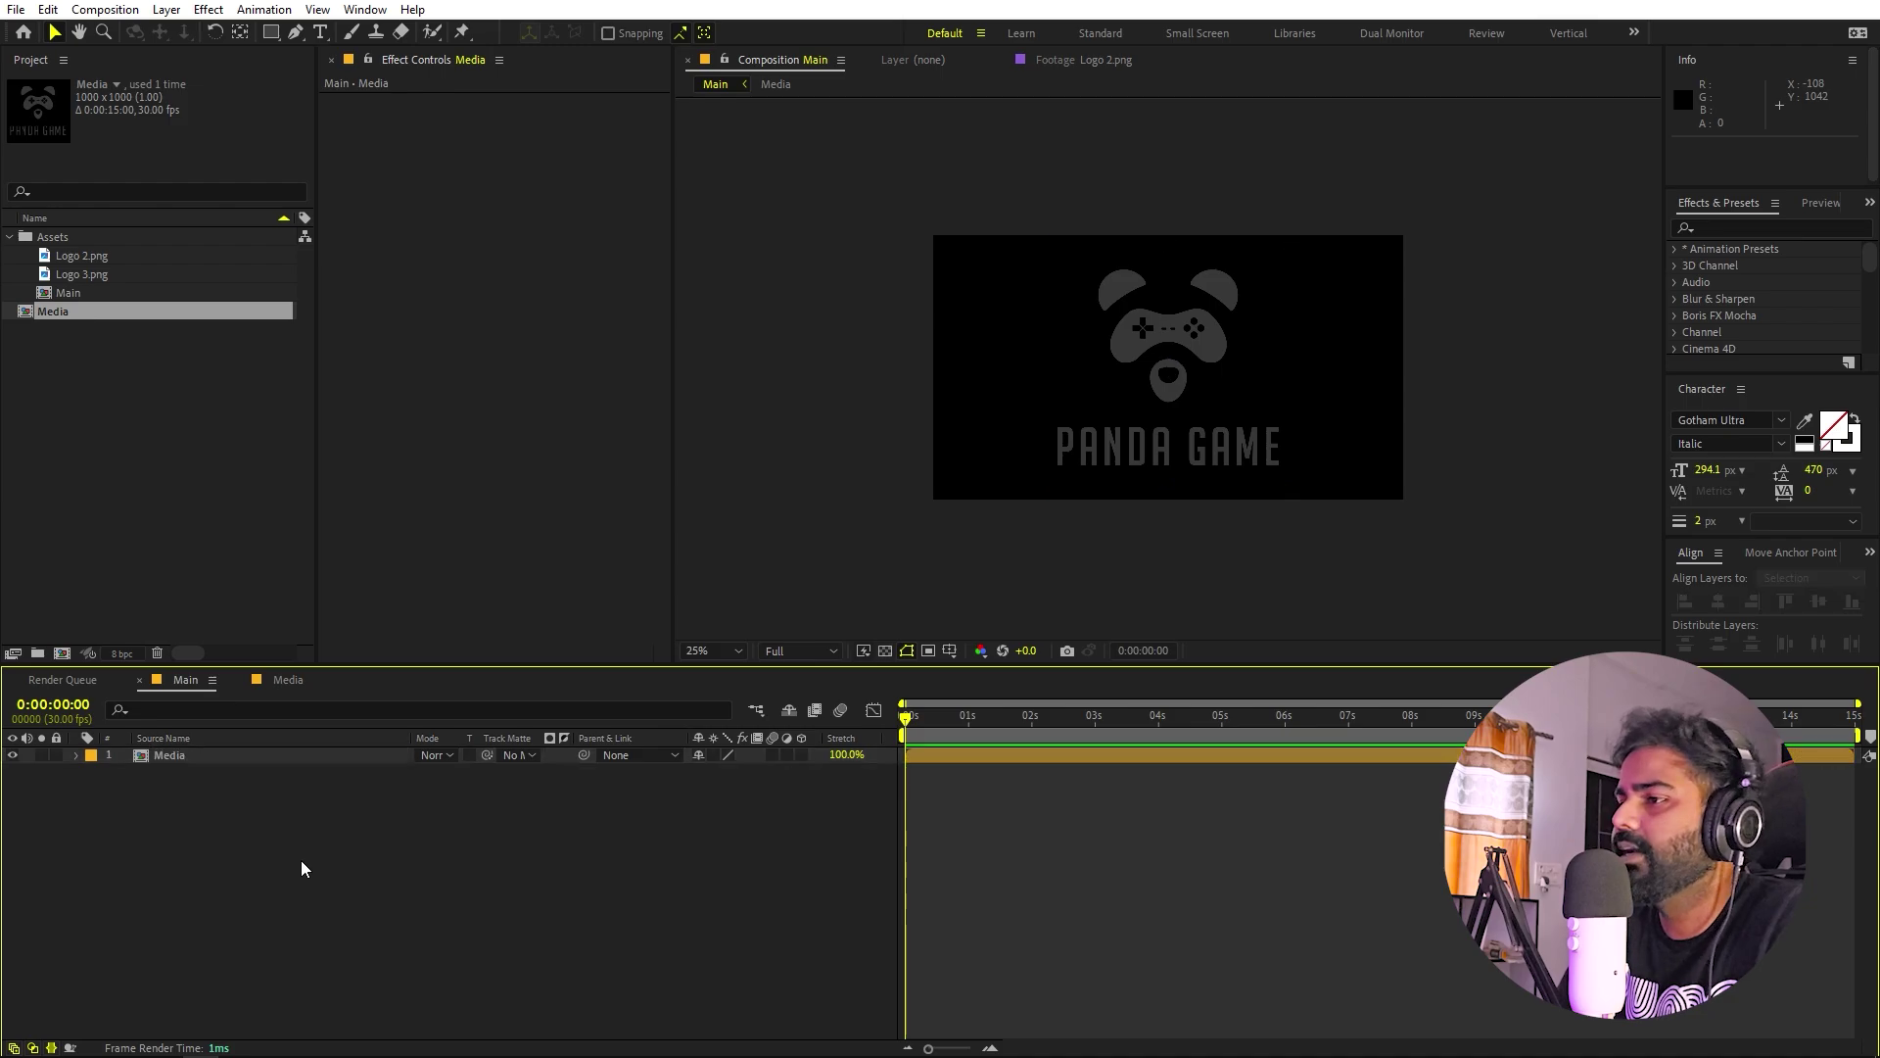
right_click(263, 951)
mouse_move(368, 714)
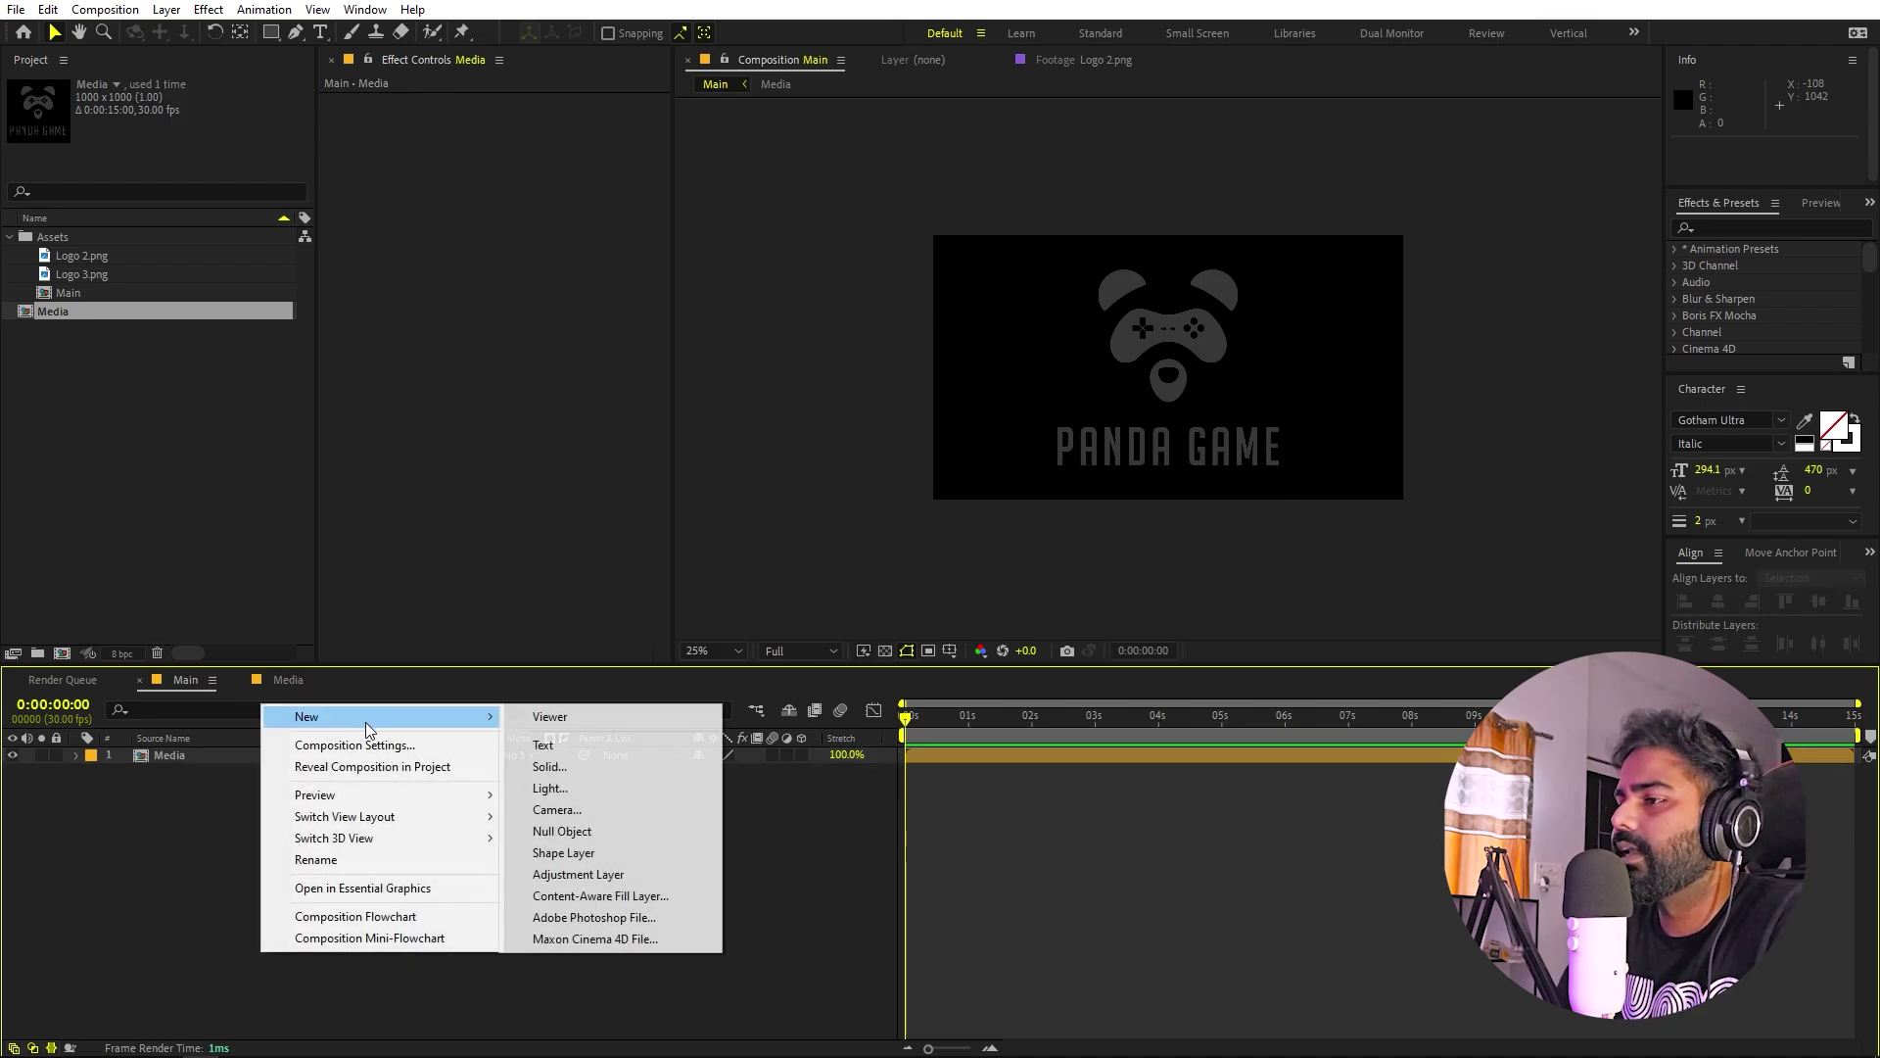
click(556, 769)
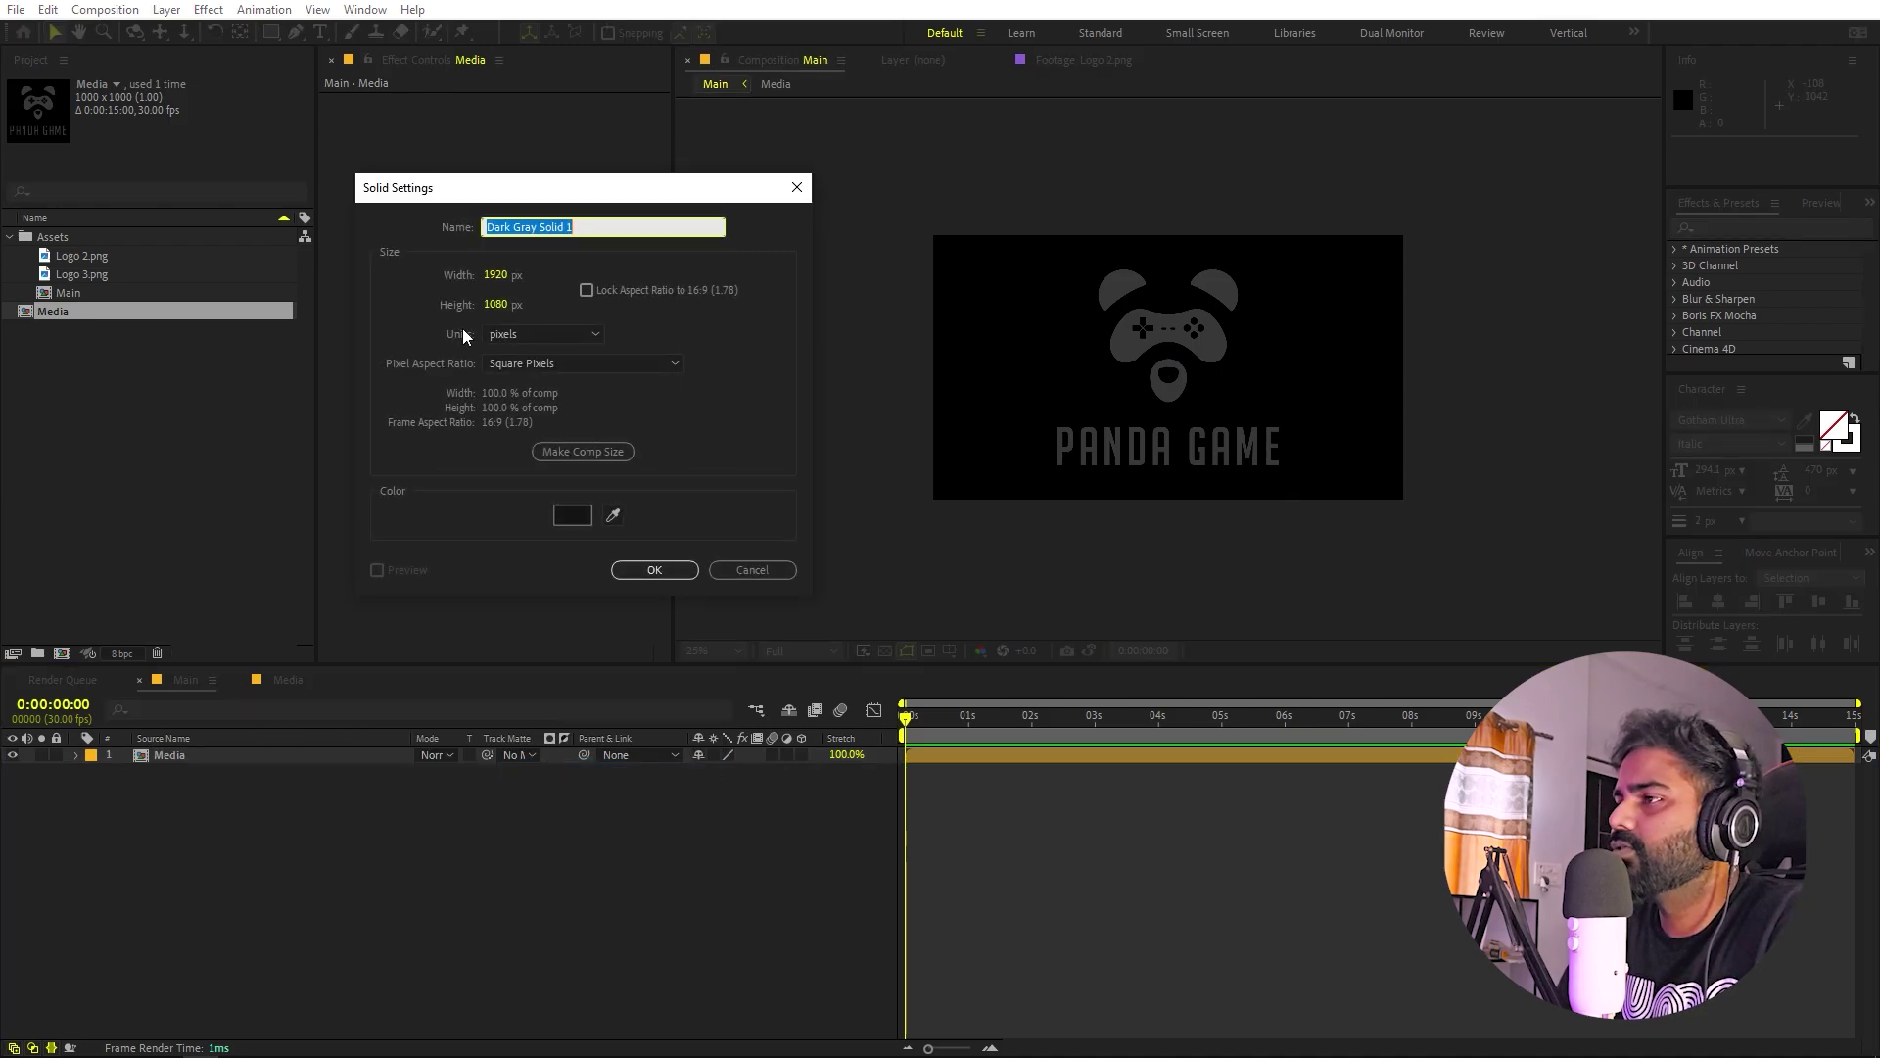
click(572, 515)
click(259, 489)
drag(259, 486, 294, 491)
click(500, 500)
click(654, 570)
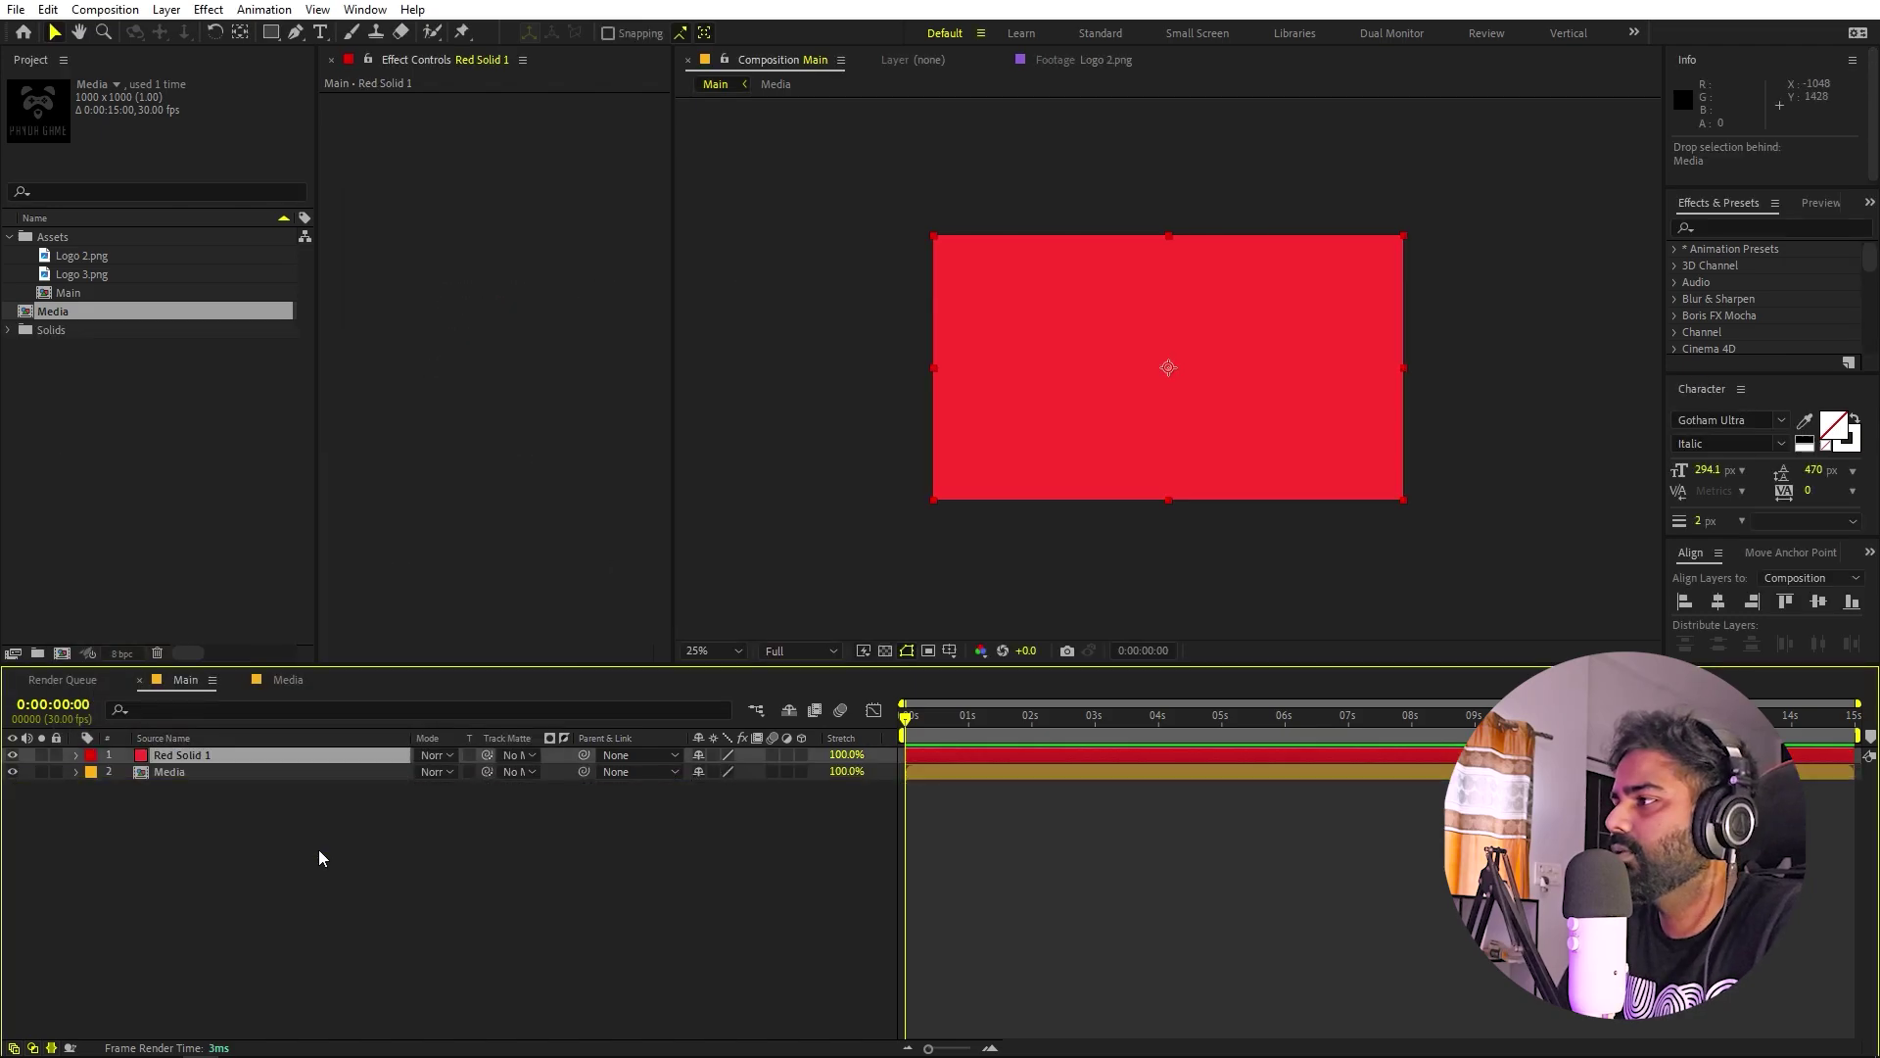
Apply the Fill effect to the Media layer and set its colour to white.
click(221, 755)
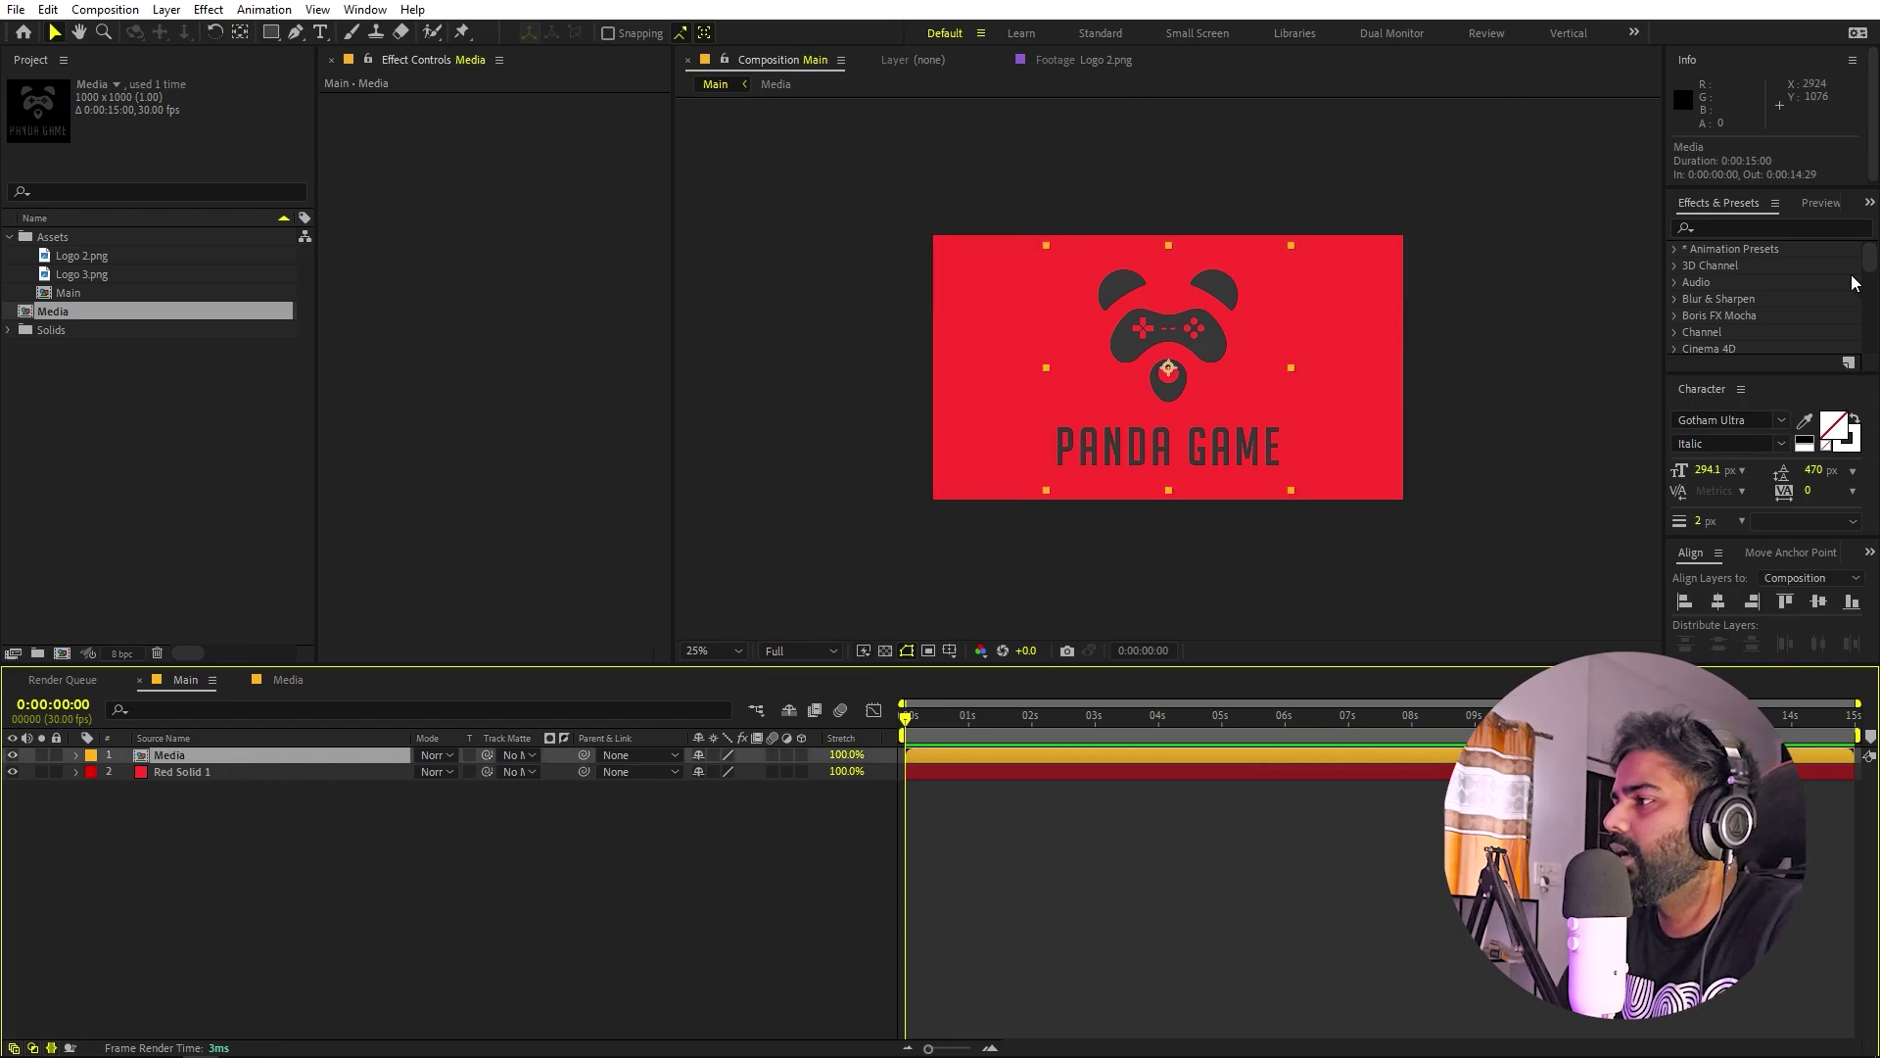
click(1737, 224)
text(fill)
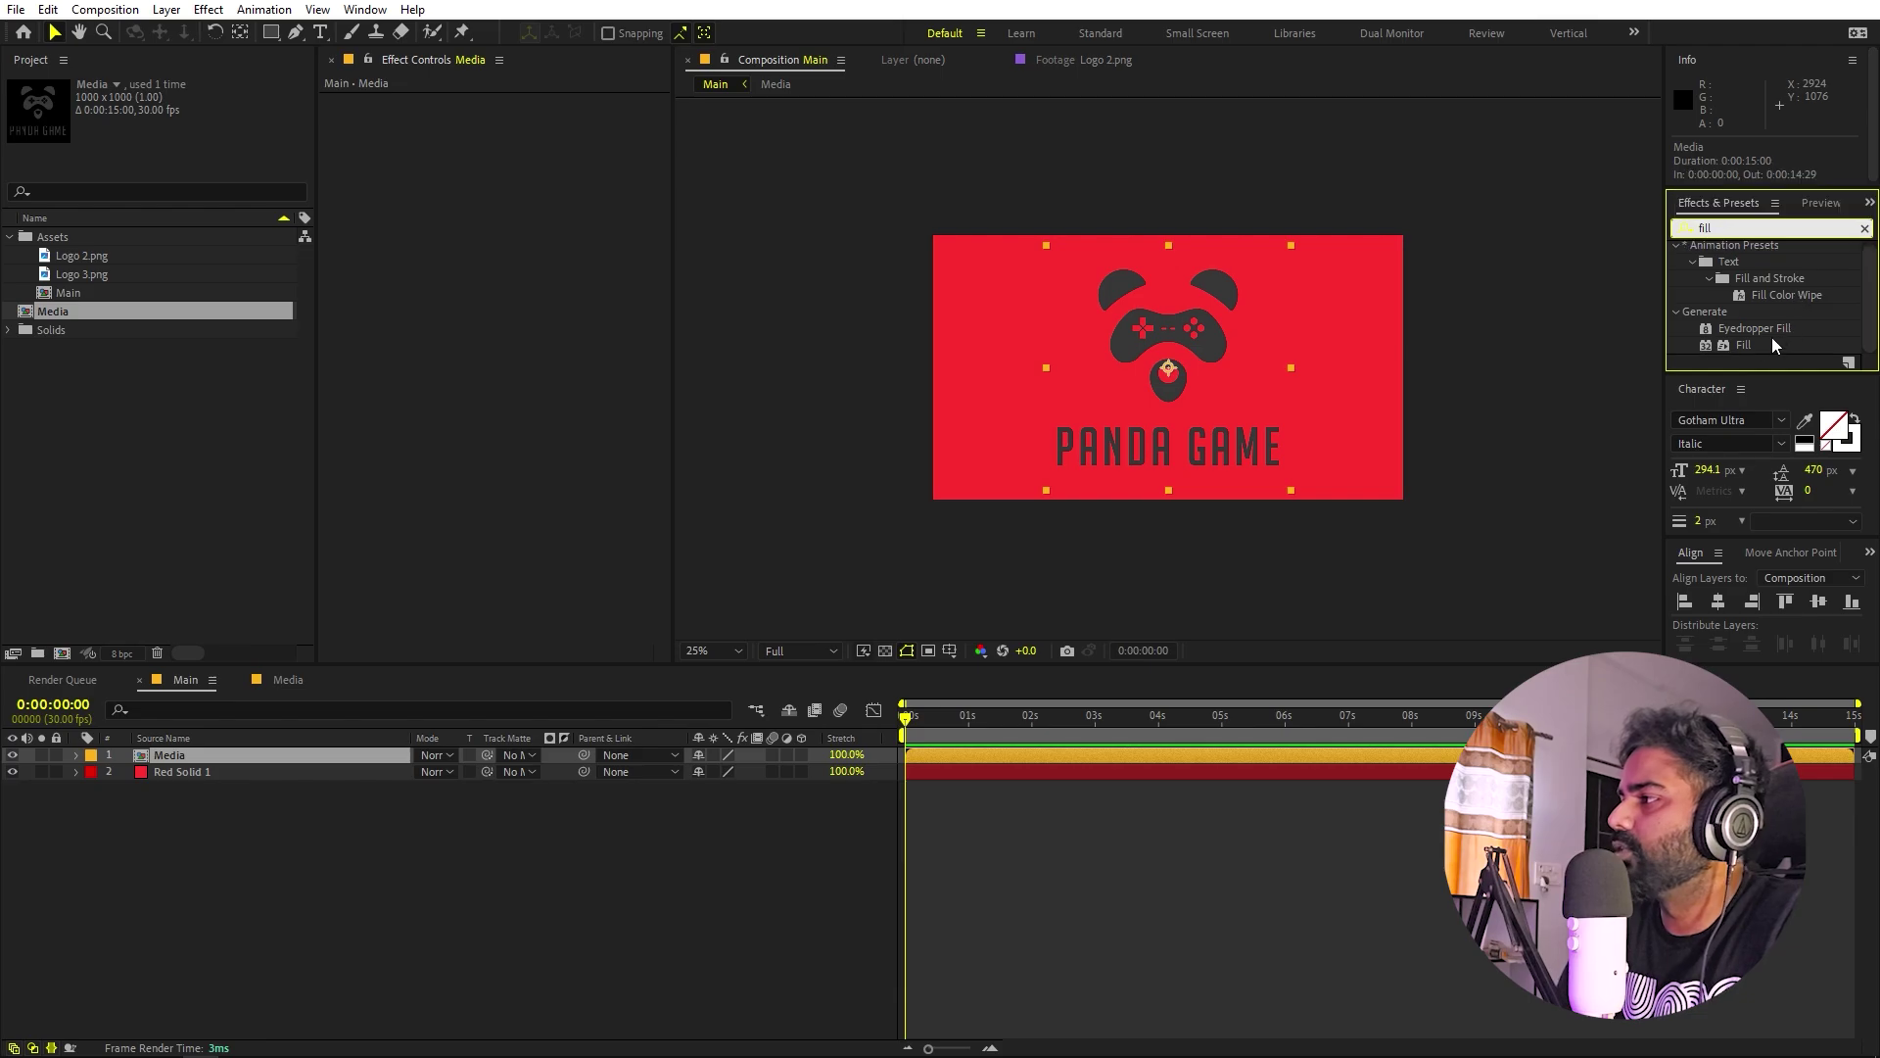
drag(1744, 345, 1172, 389)
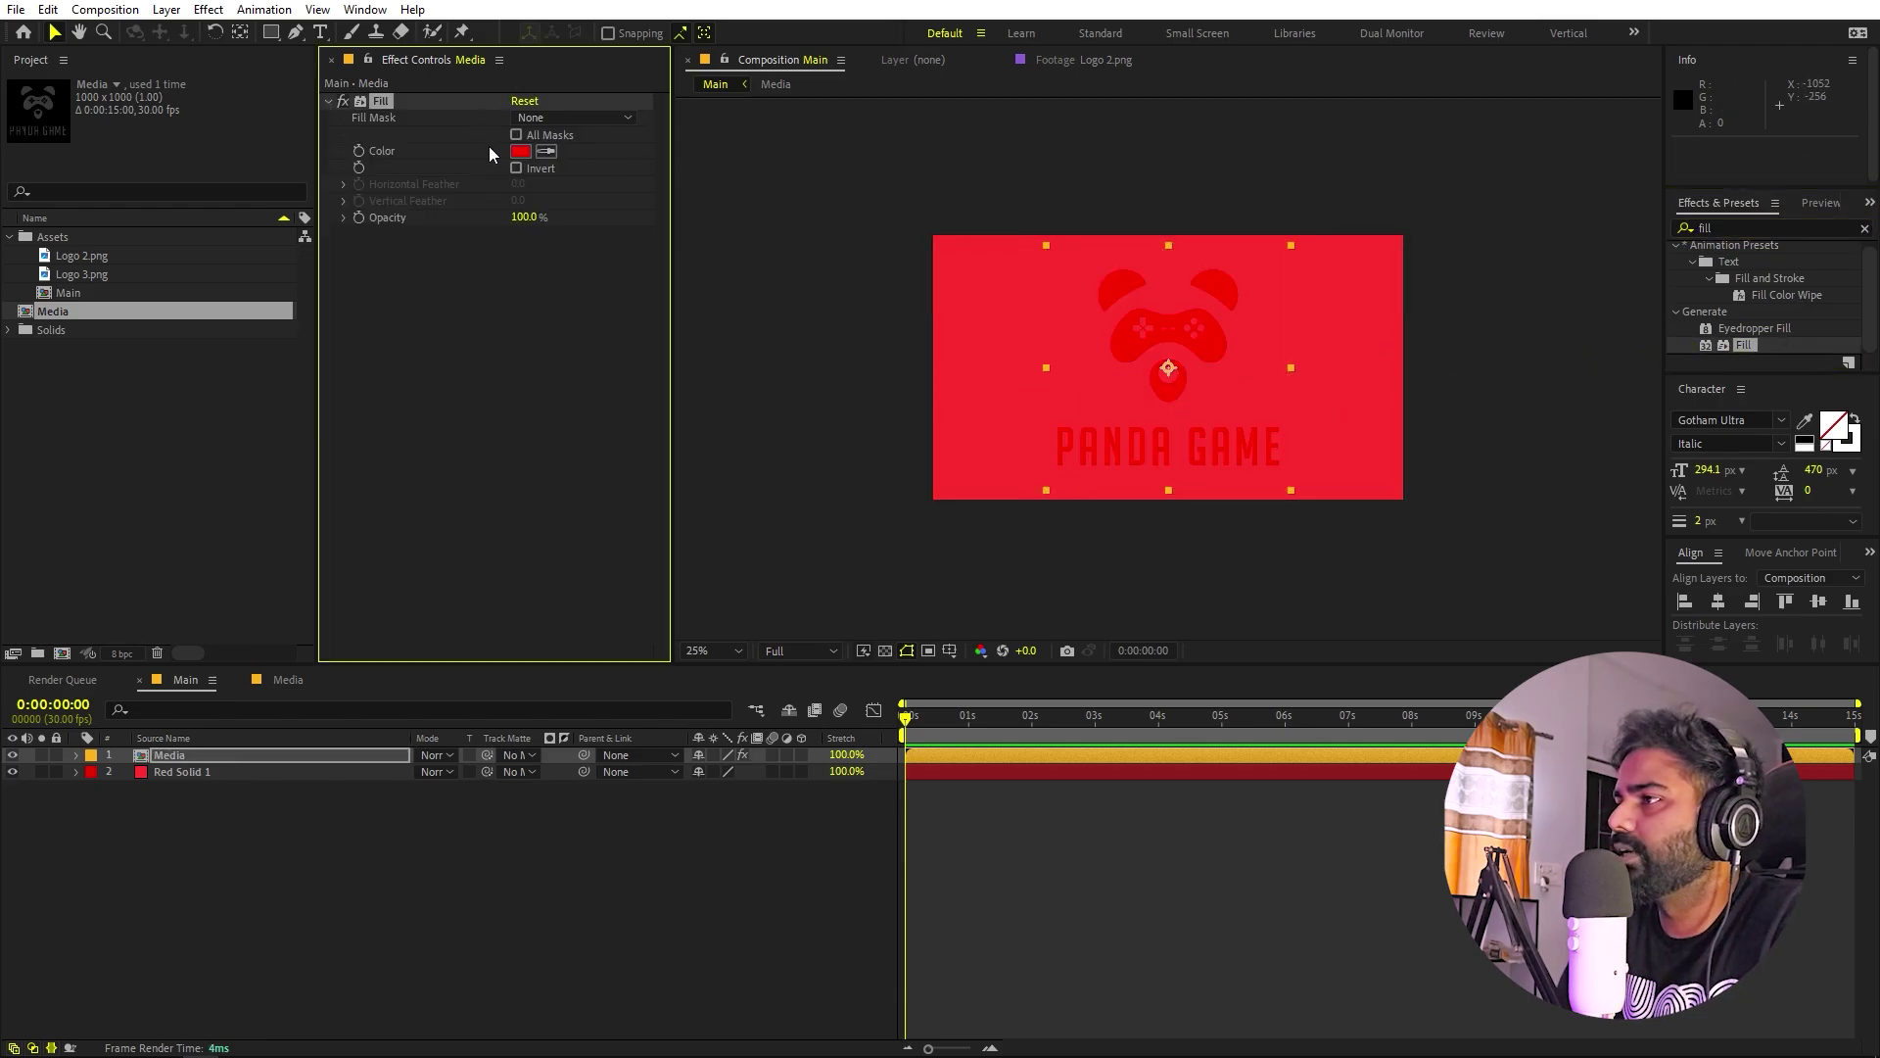
click(520, 151)
click(72, 497)
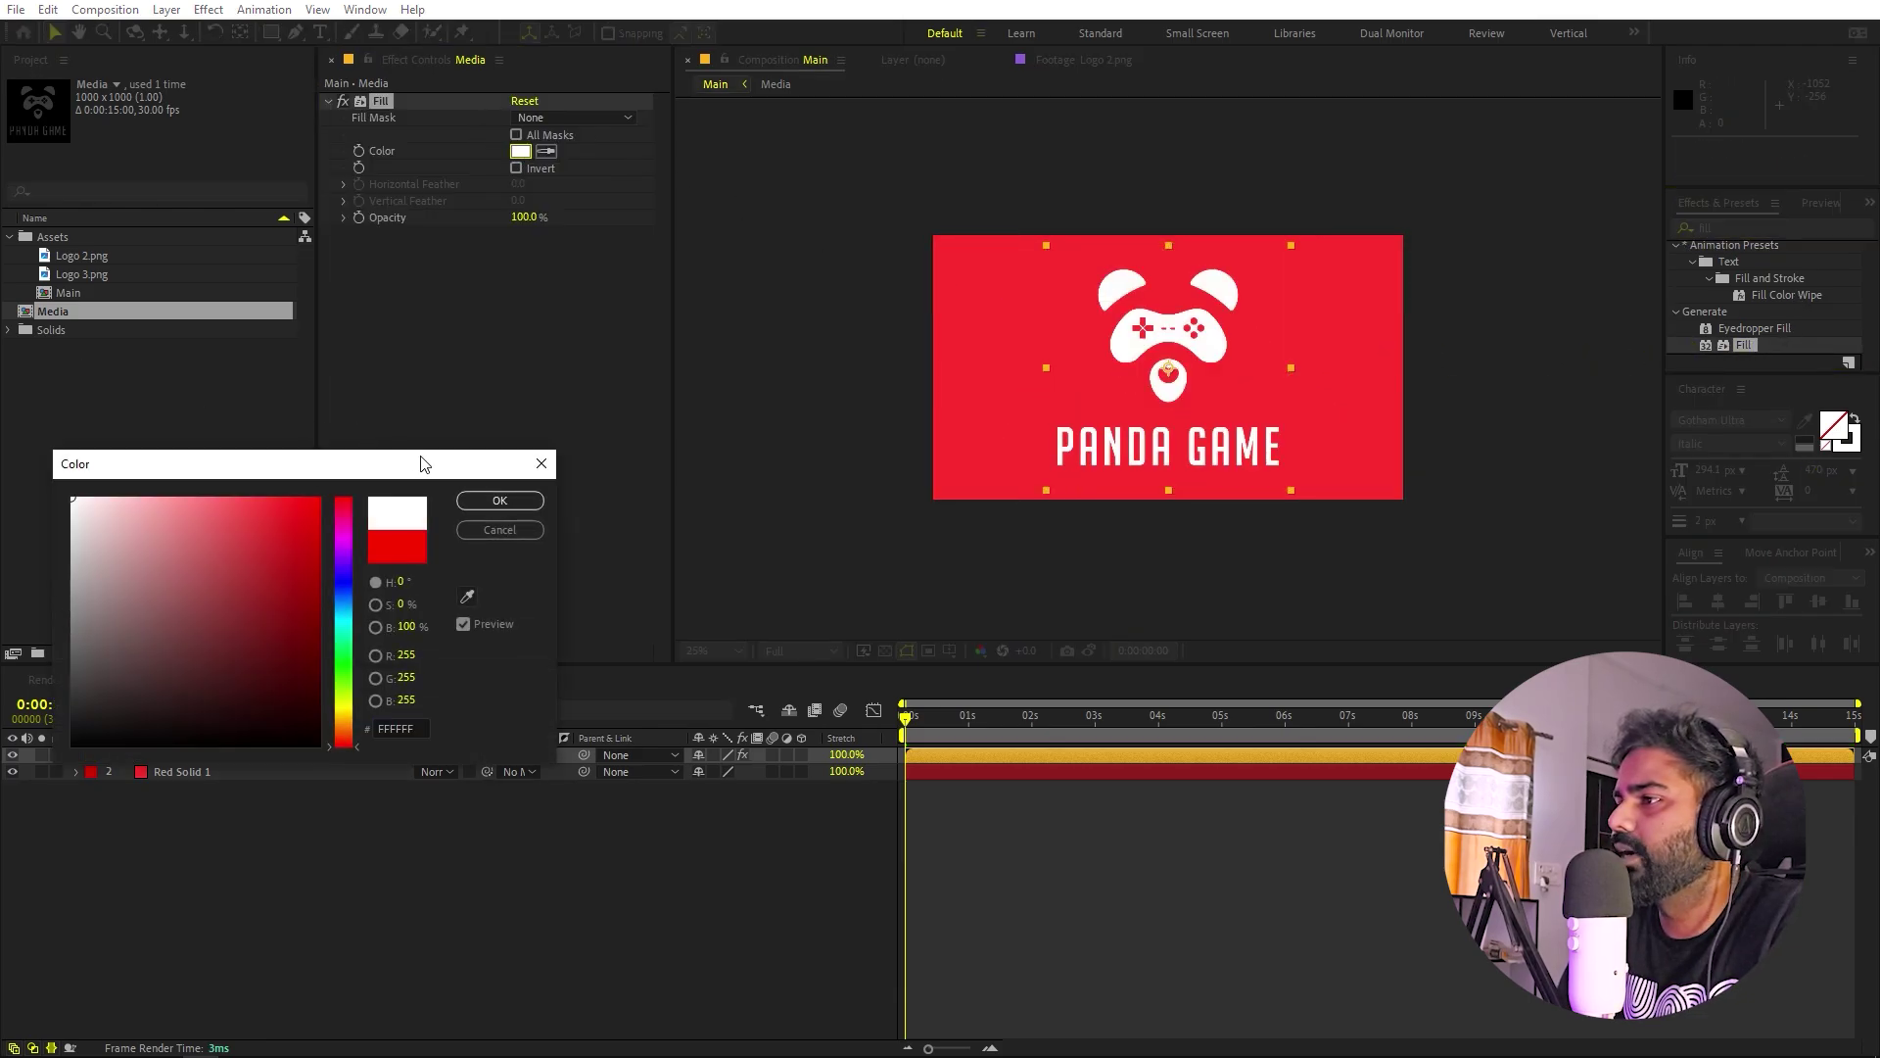
click(499, 500)
Scale the Media layer to 62.5% and fit the composition to the viewer.
click(231, 757)
key(s)
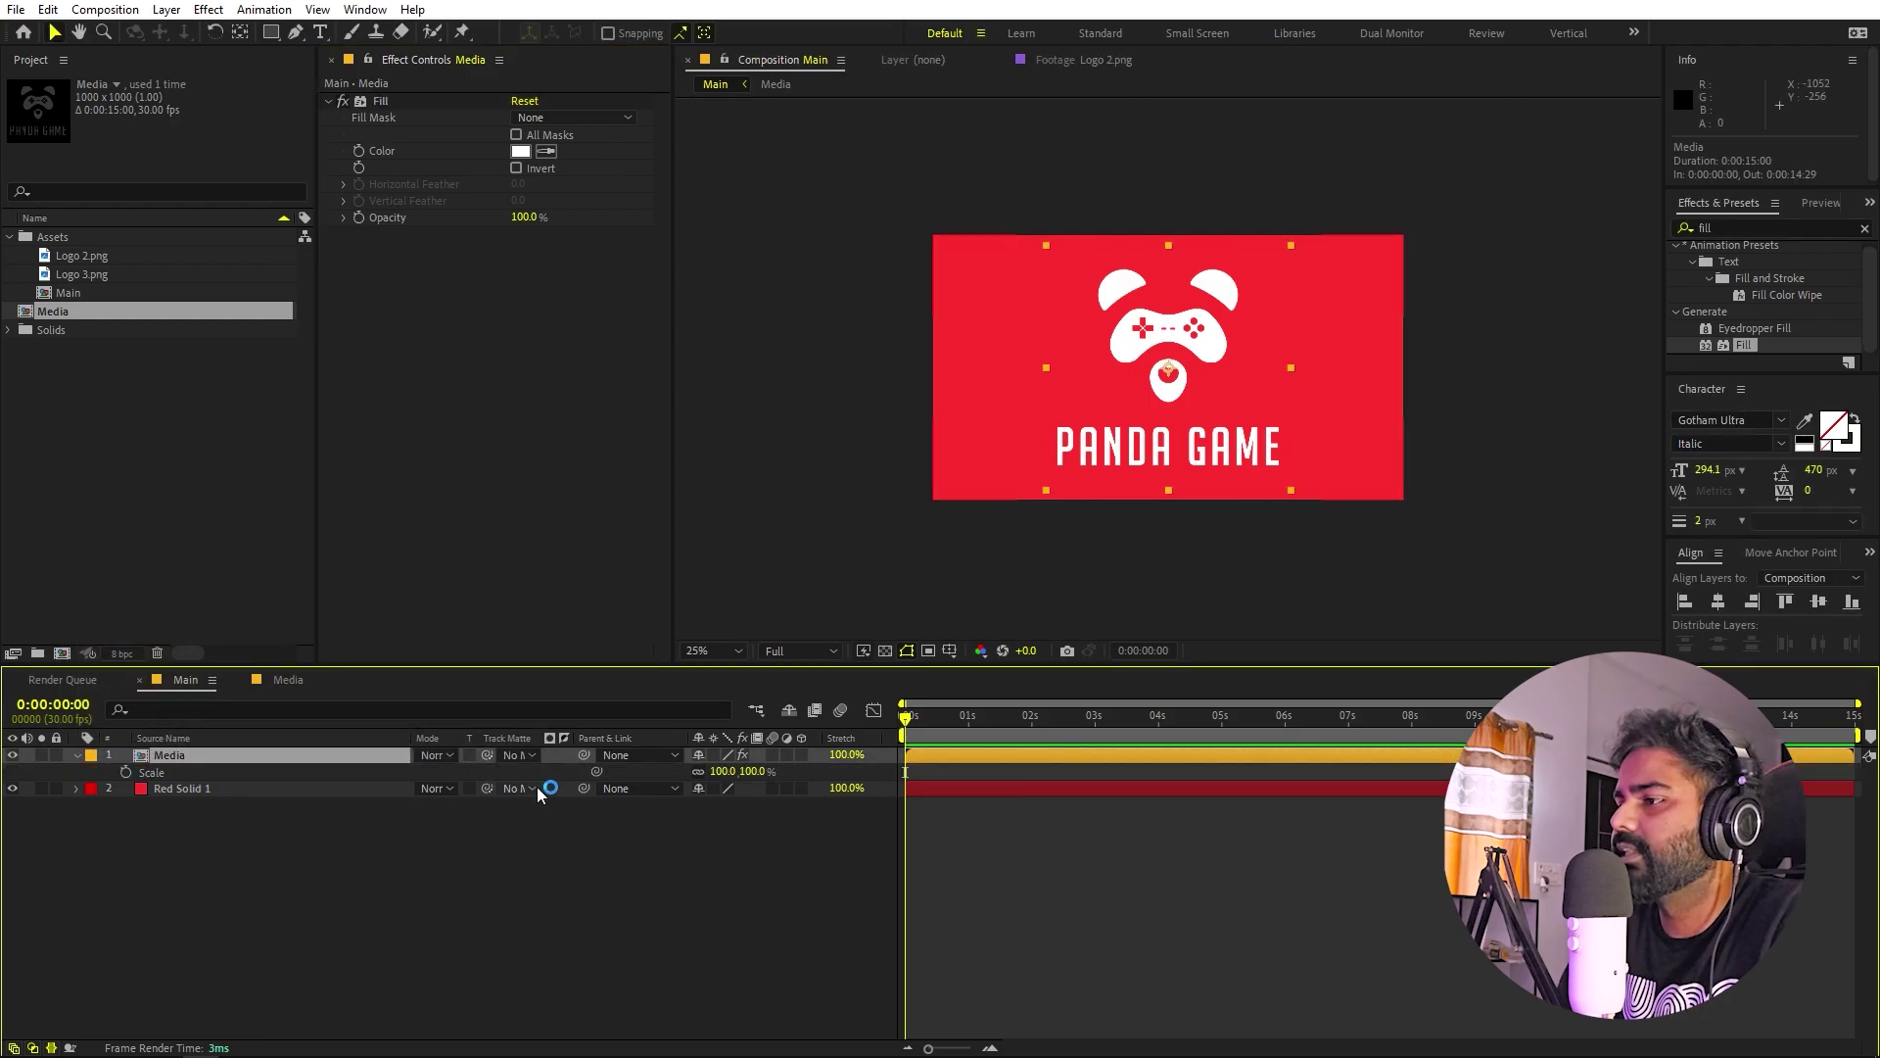
drag(718, 774, 386, 806)
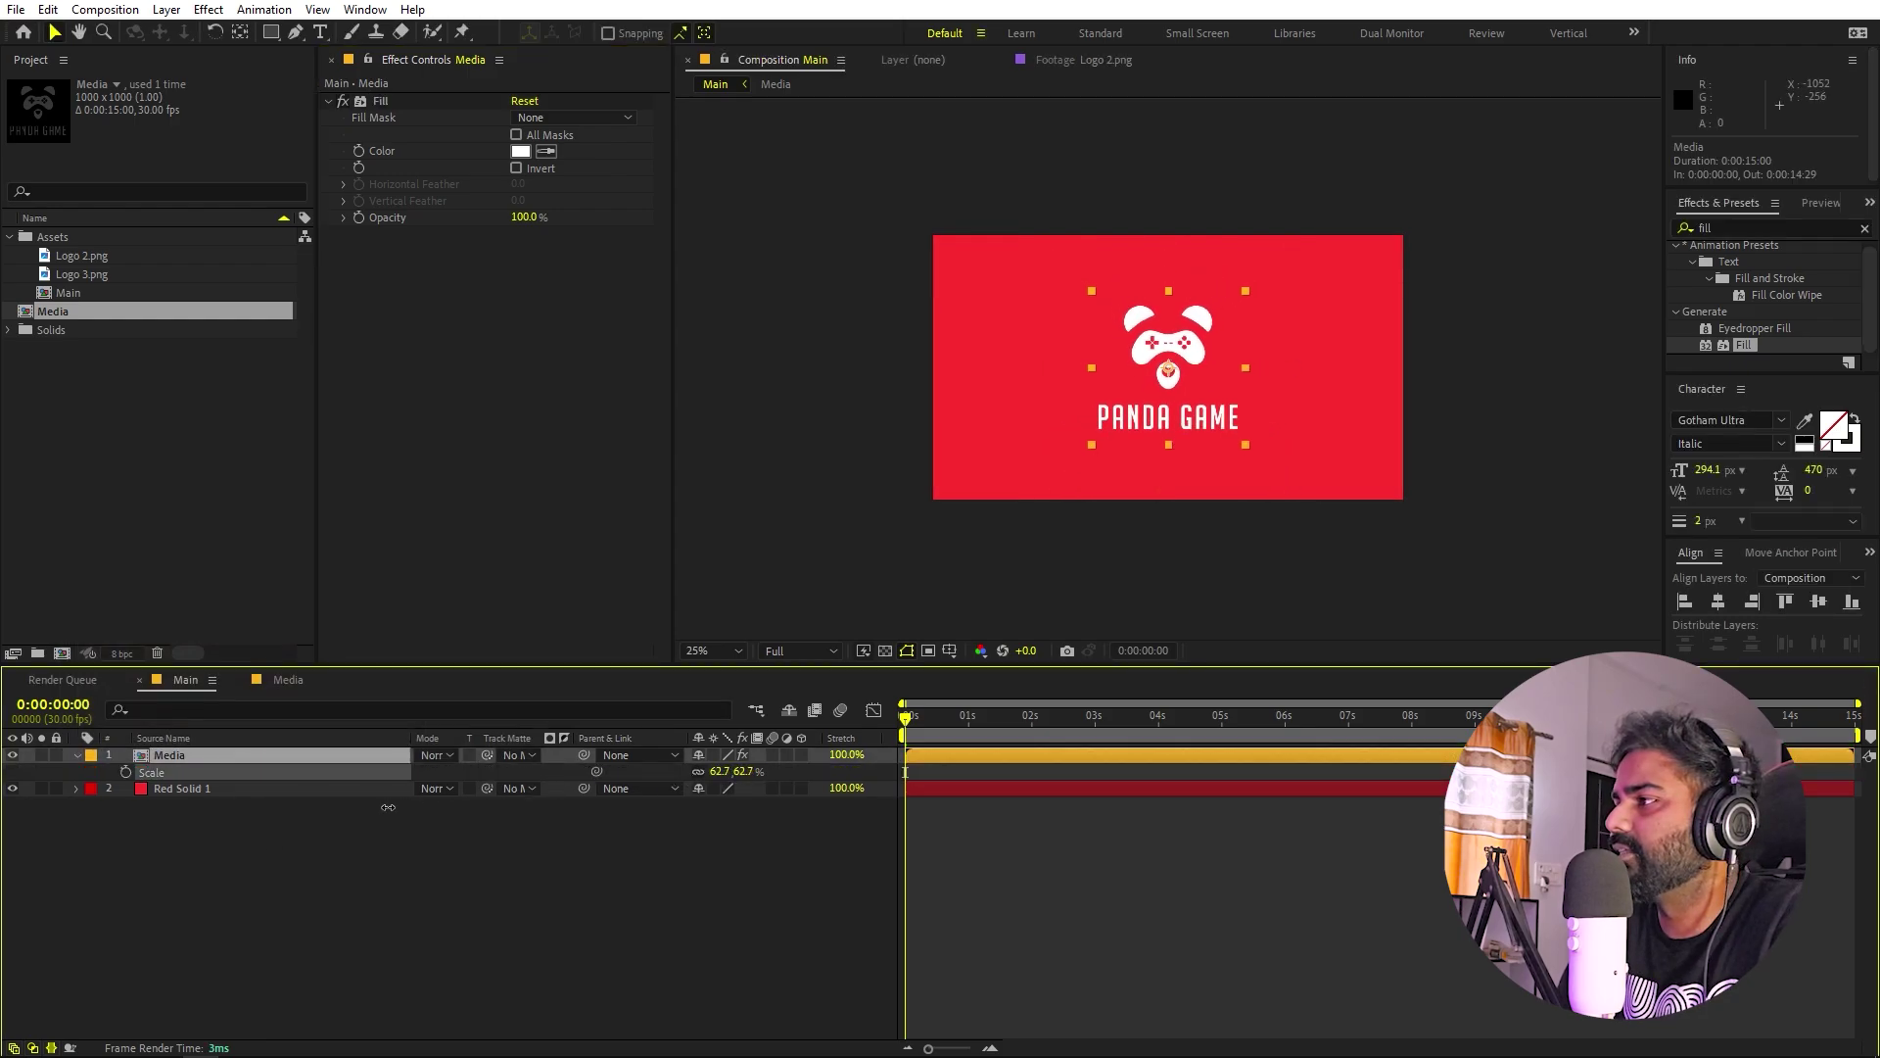
click(392, 818)
key(shift+slash)
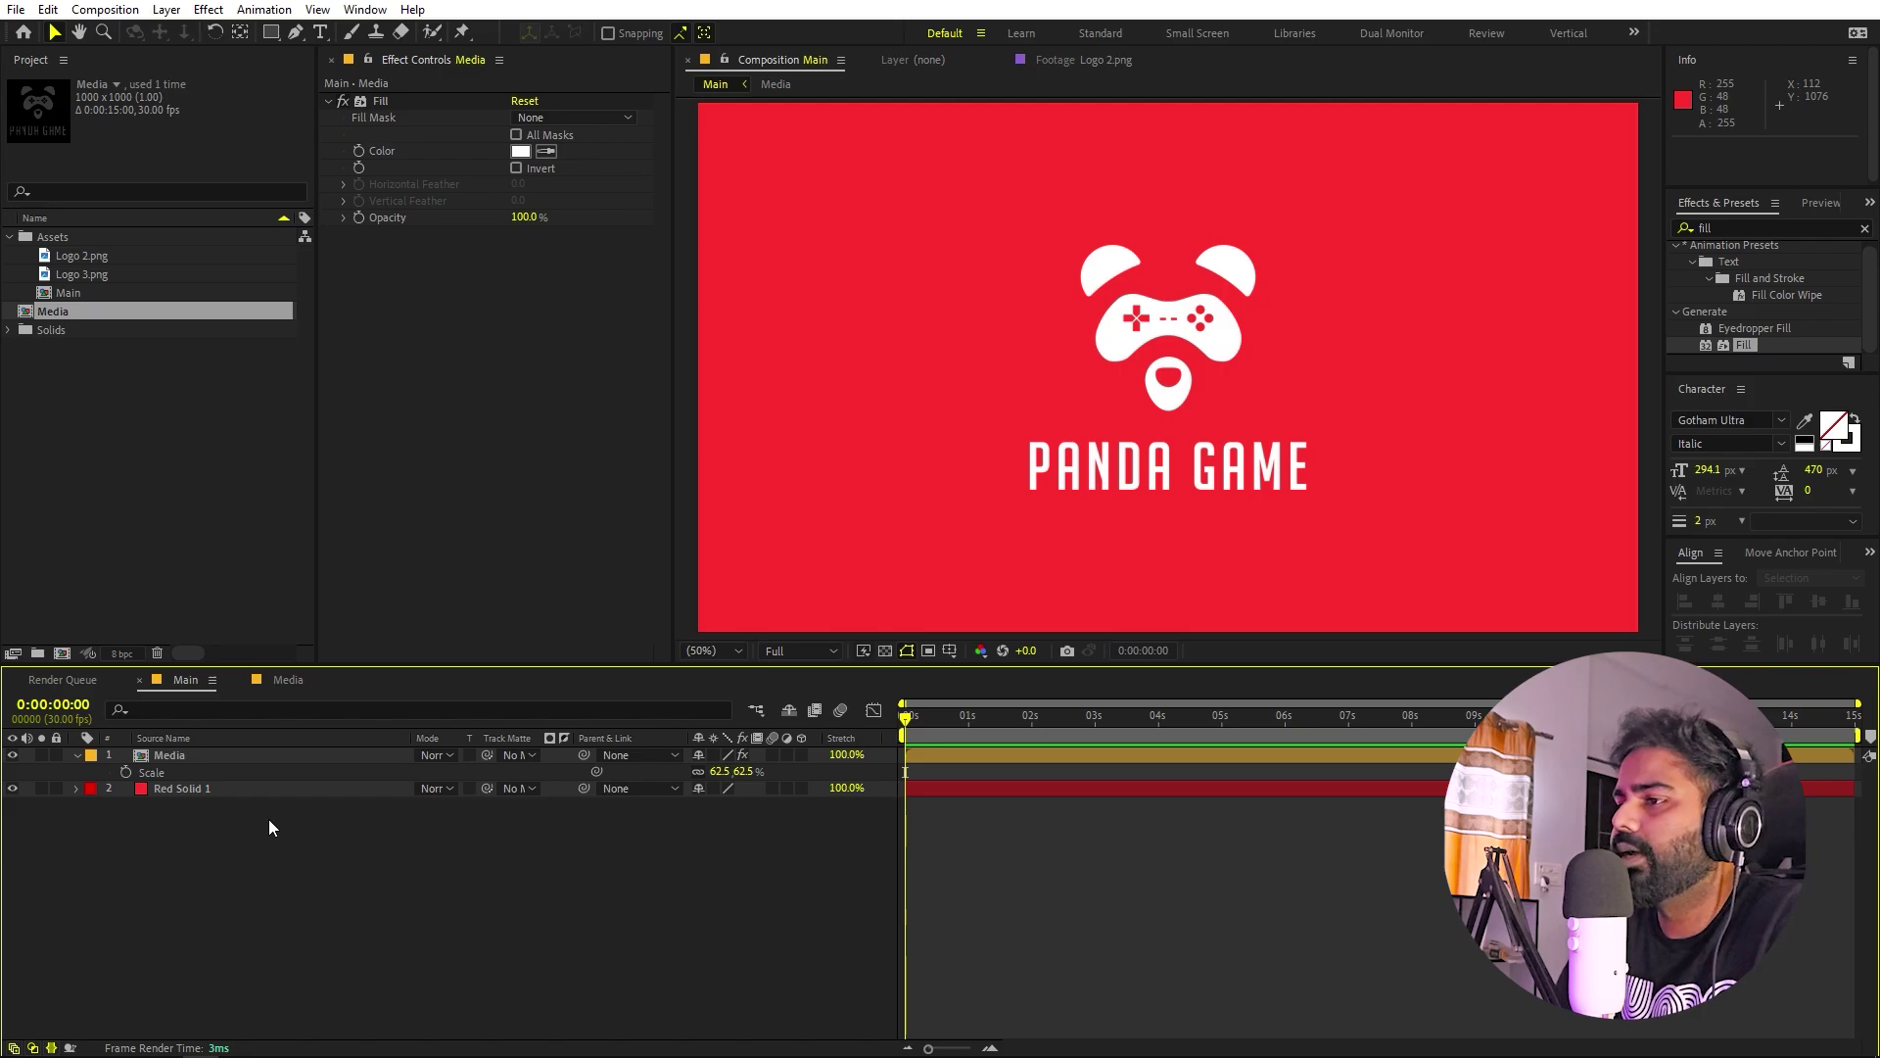
click(76, 755)
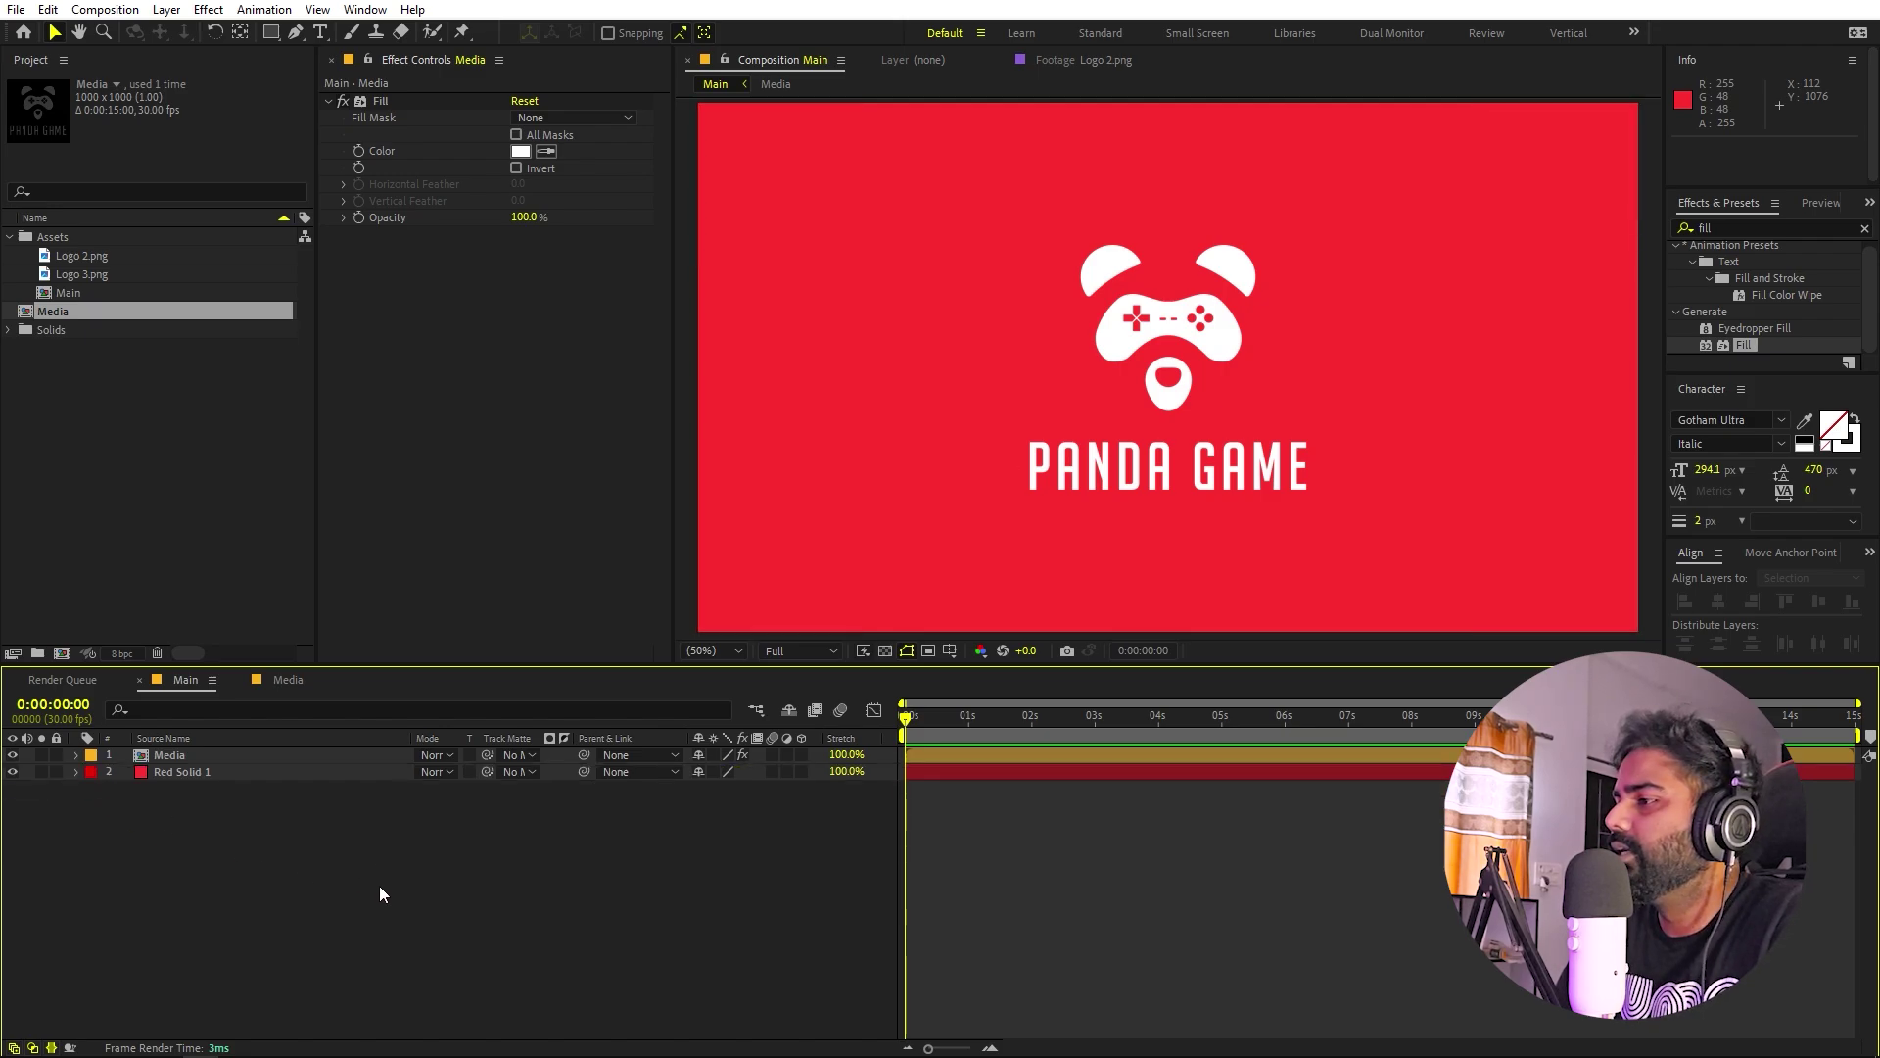
Add a Null 1 layer and parent the Media logo layer to it.
drag(931, 1048, 954, 1049)
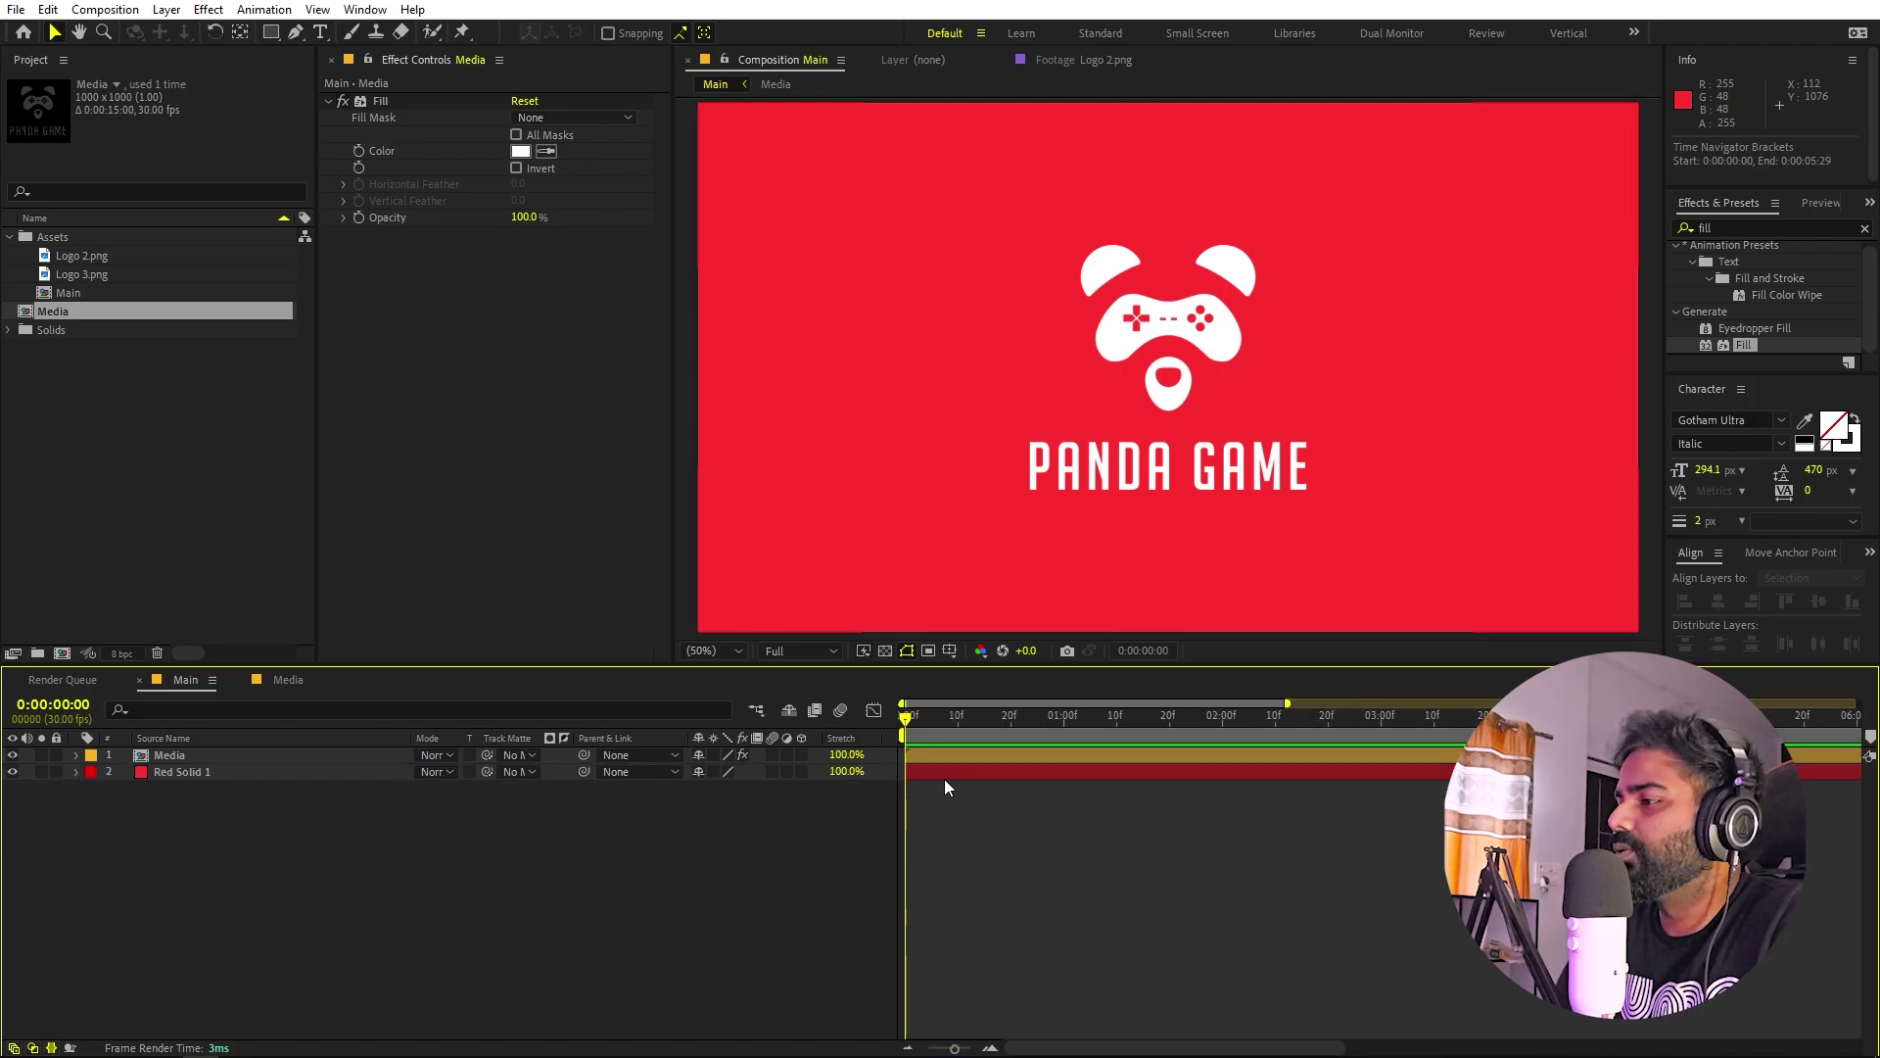
right_click(281, 883)
mouse_move(384, 654)
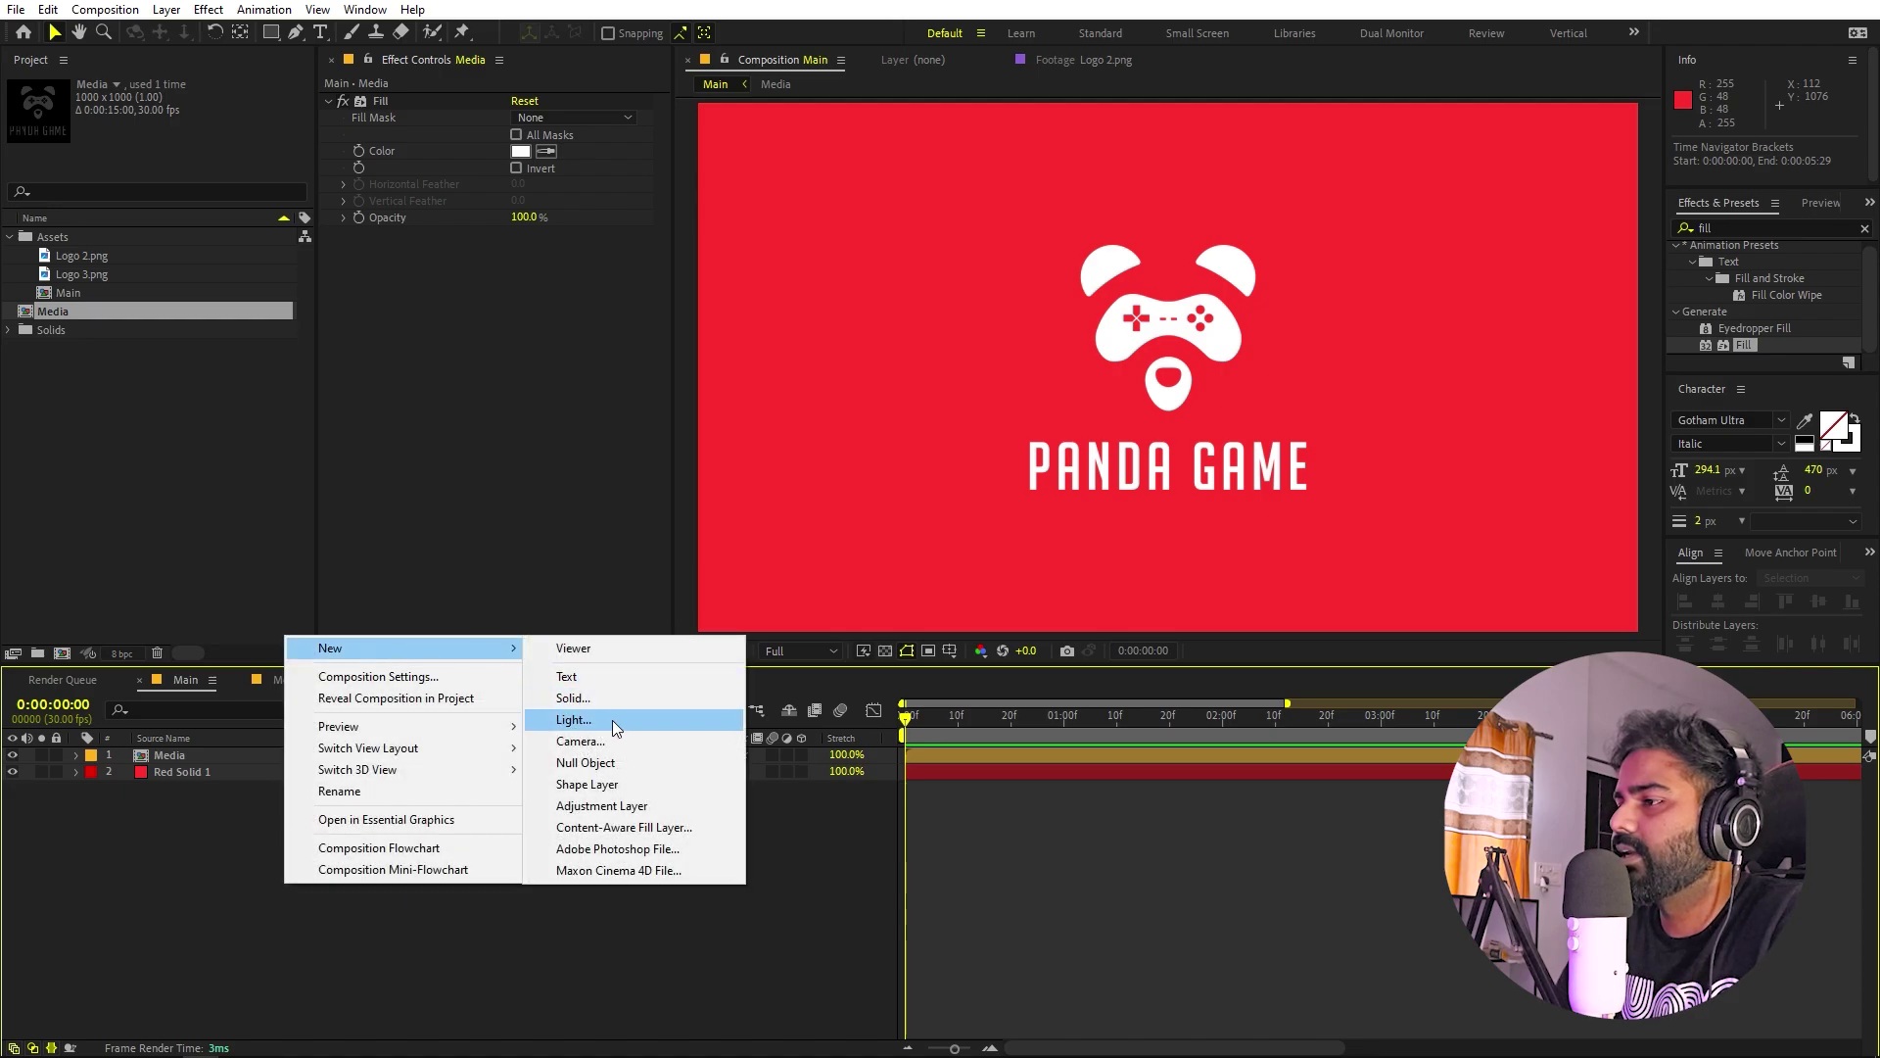
click(586, 763)
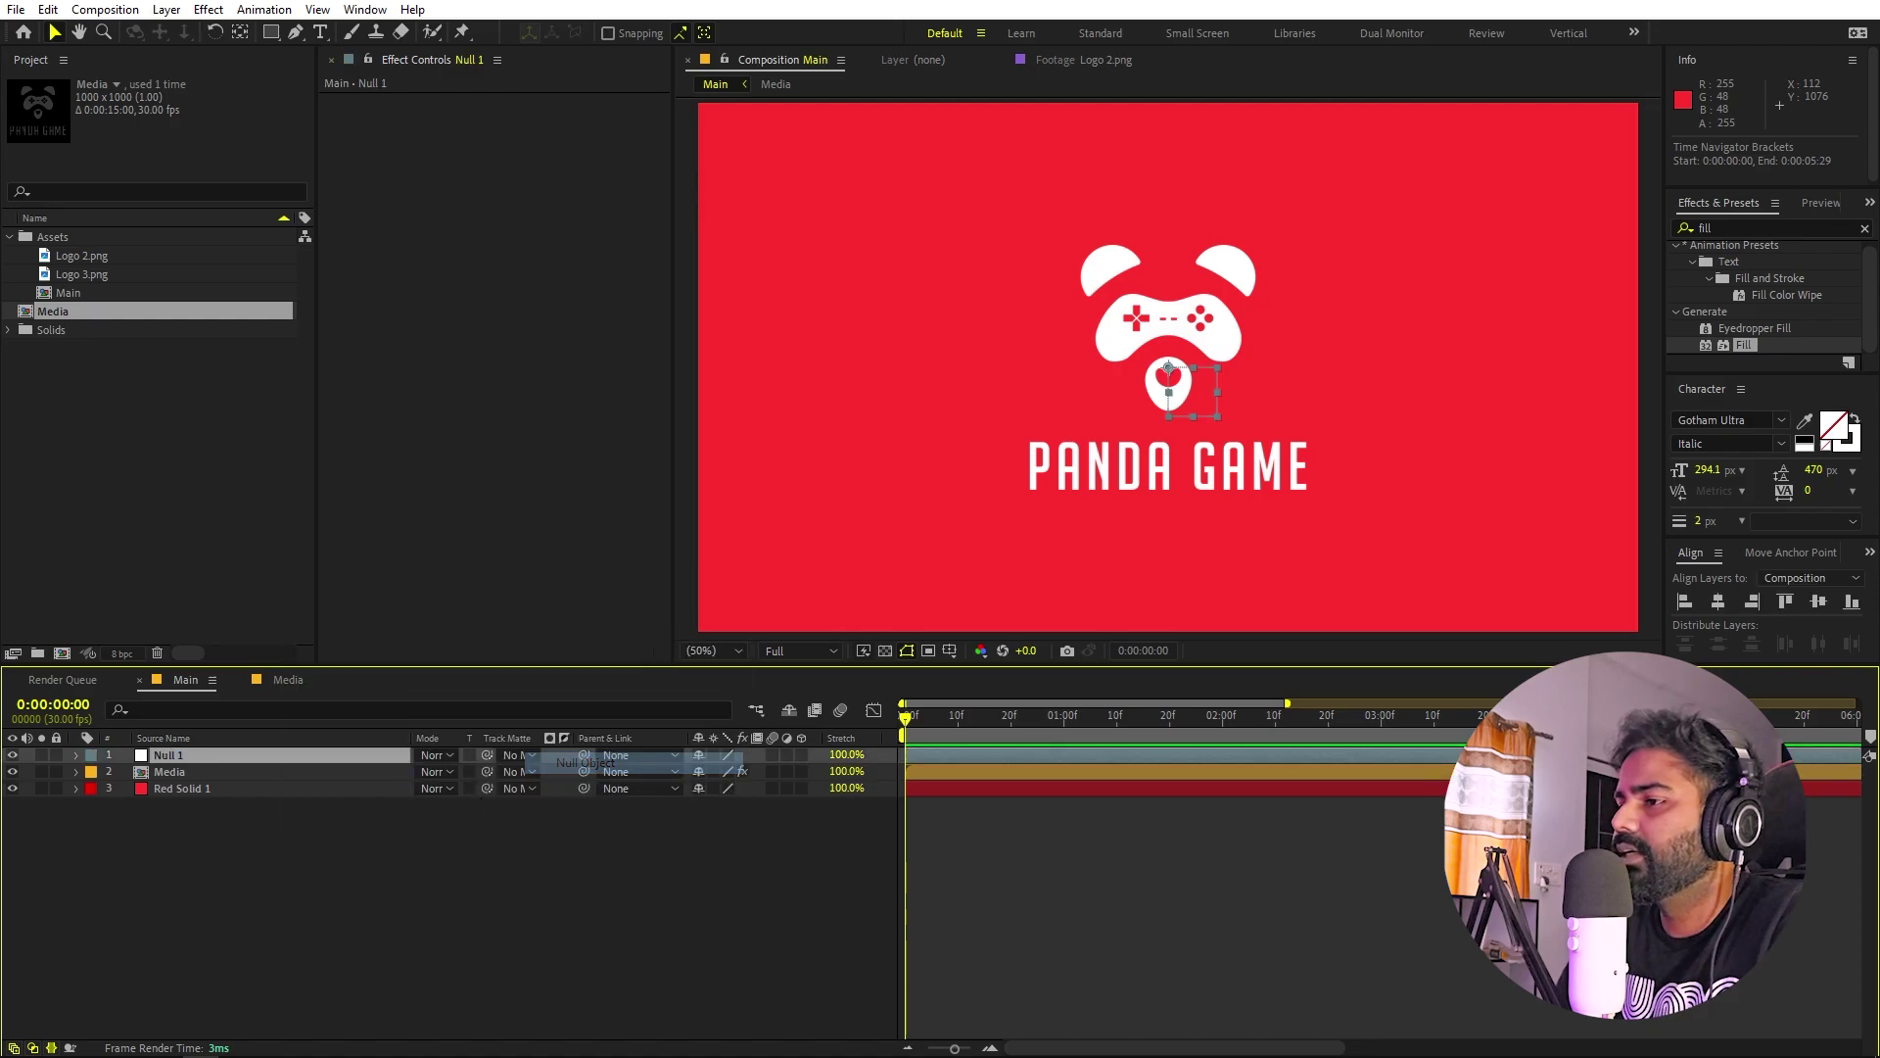
ctrl+click(186, 773)
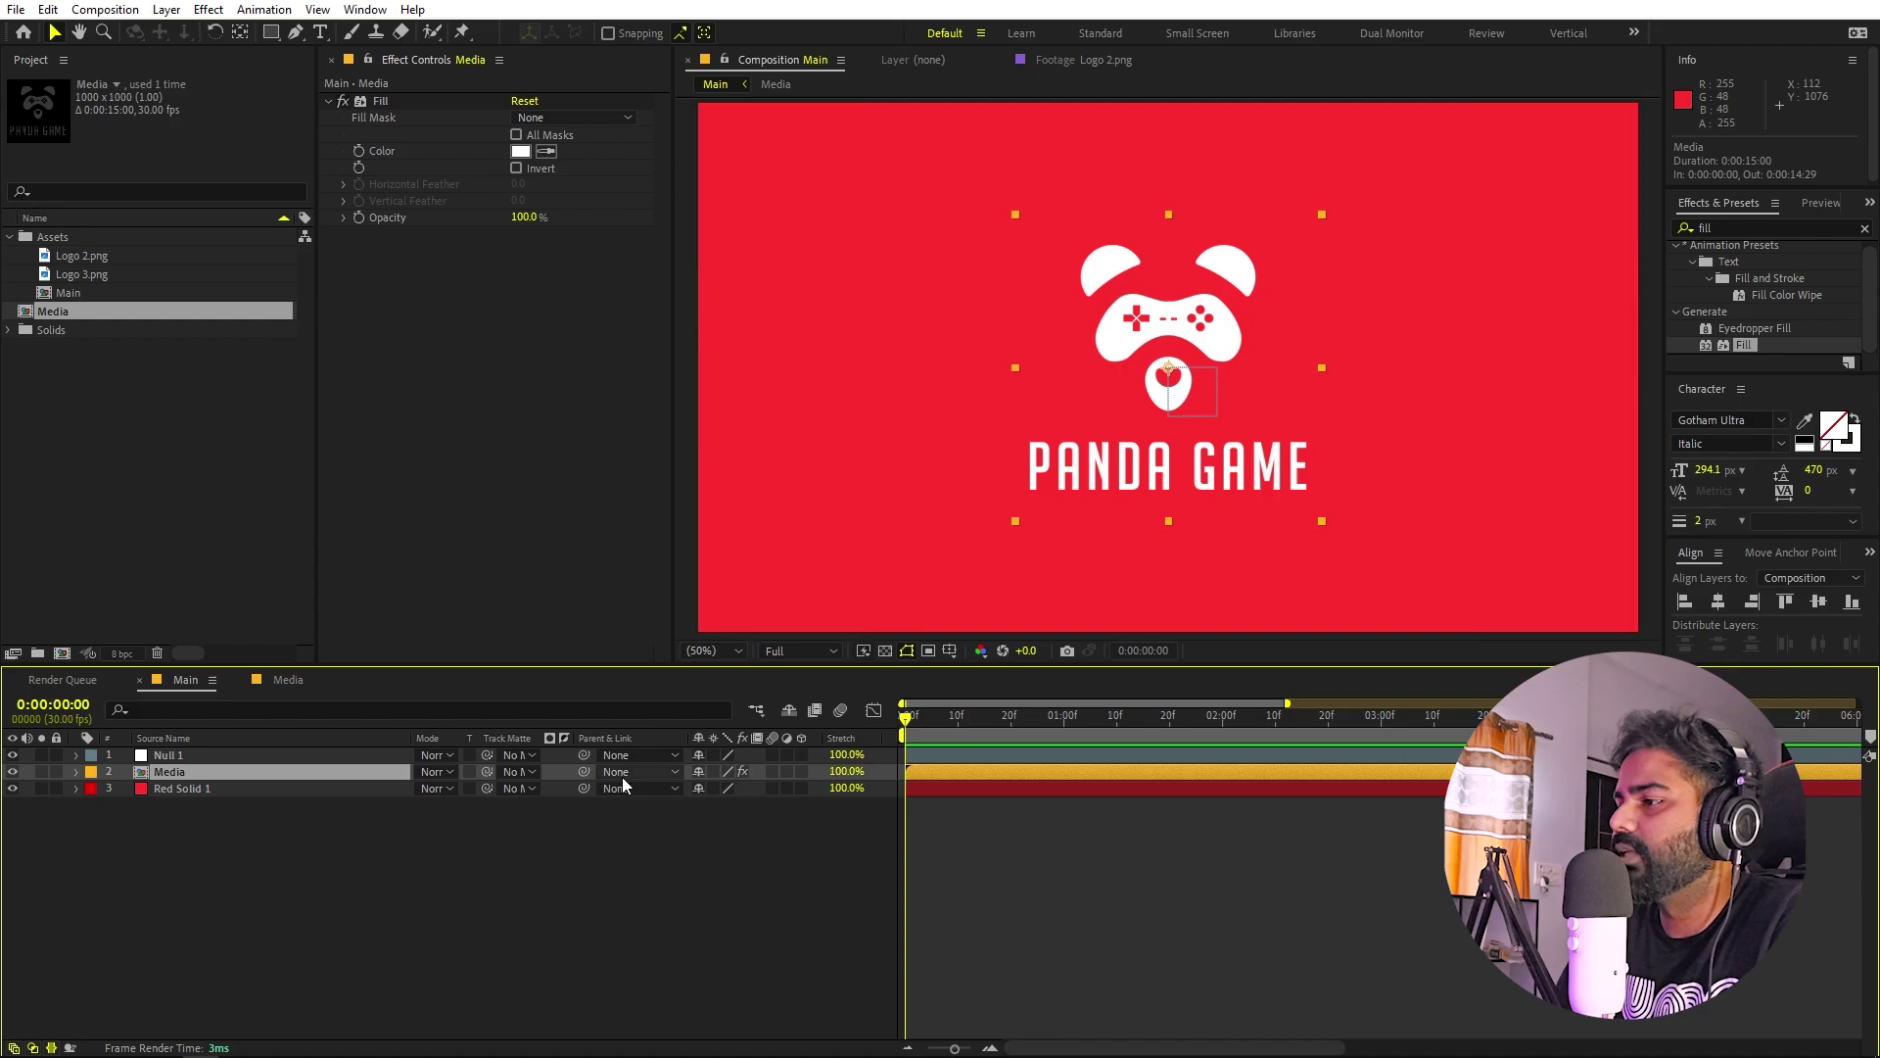
drag(583, 771, 181, 758)
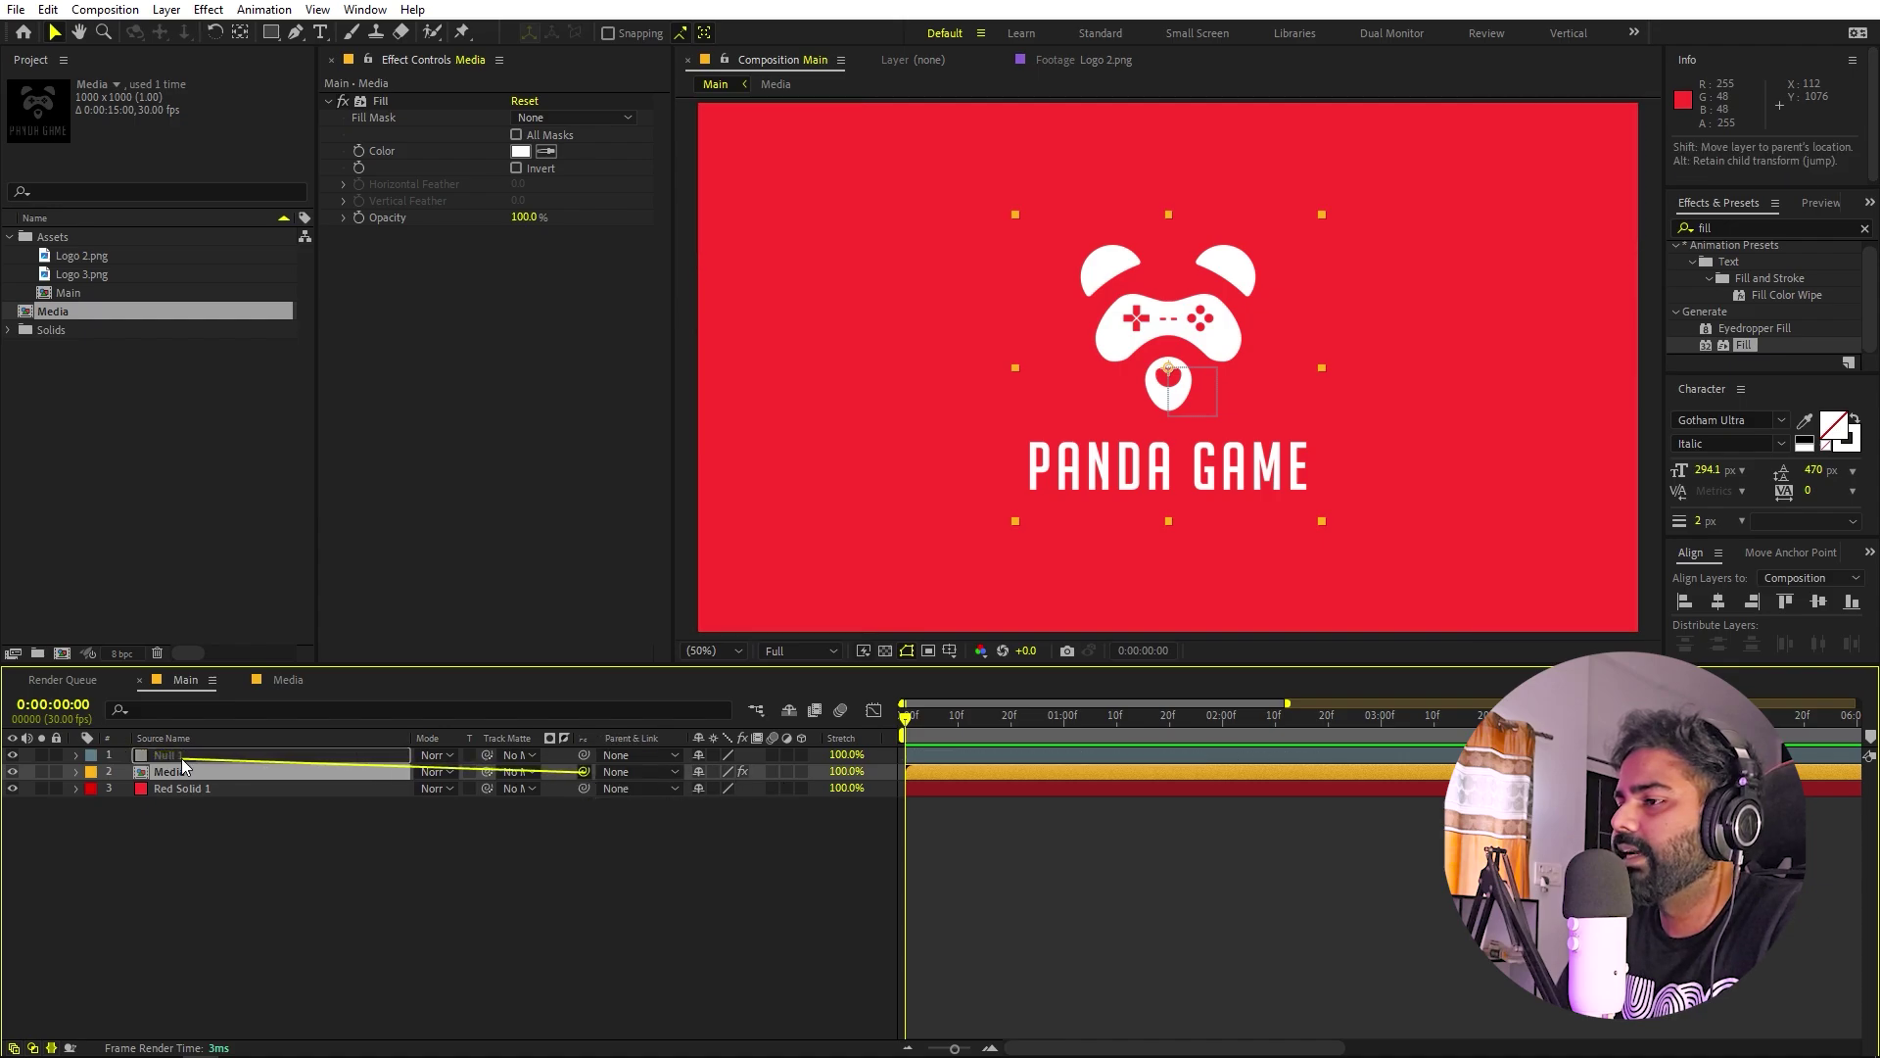
Keyframe Null 1's Scale at 337% on frame 0 and 100% on frame 20.
click(180, 758)
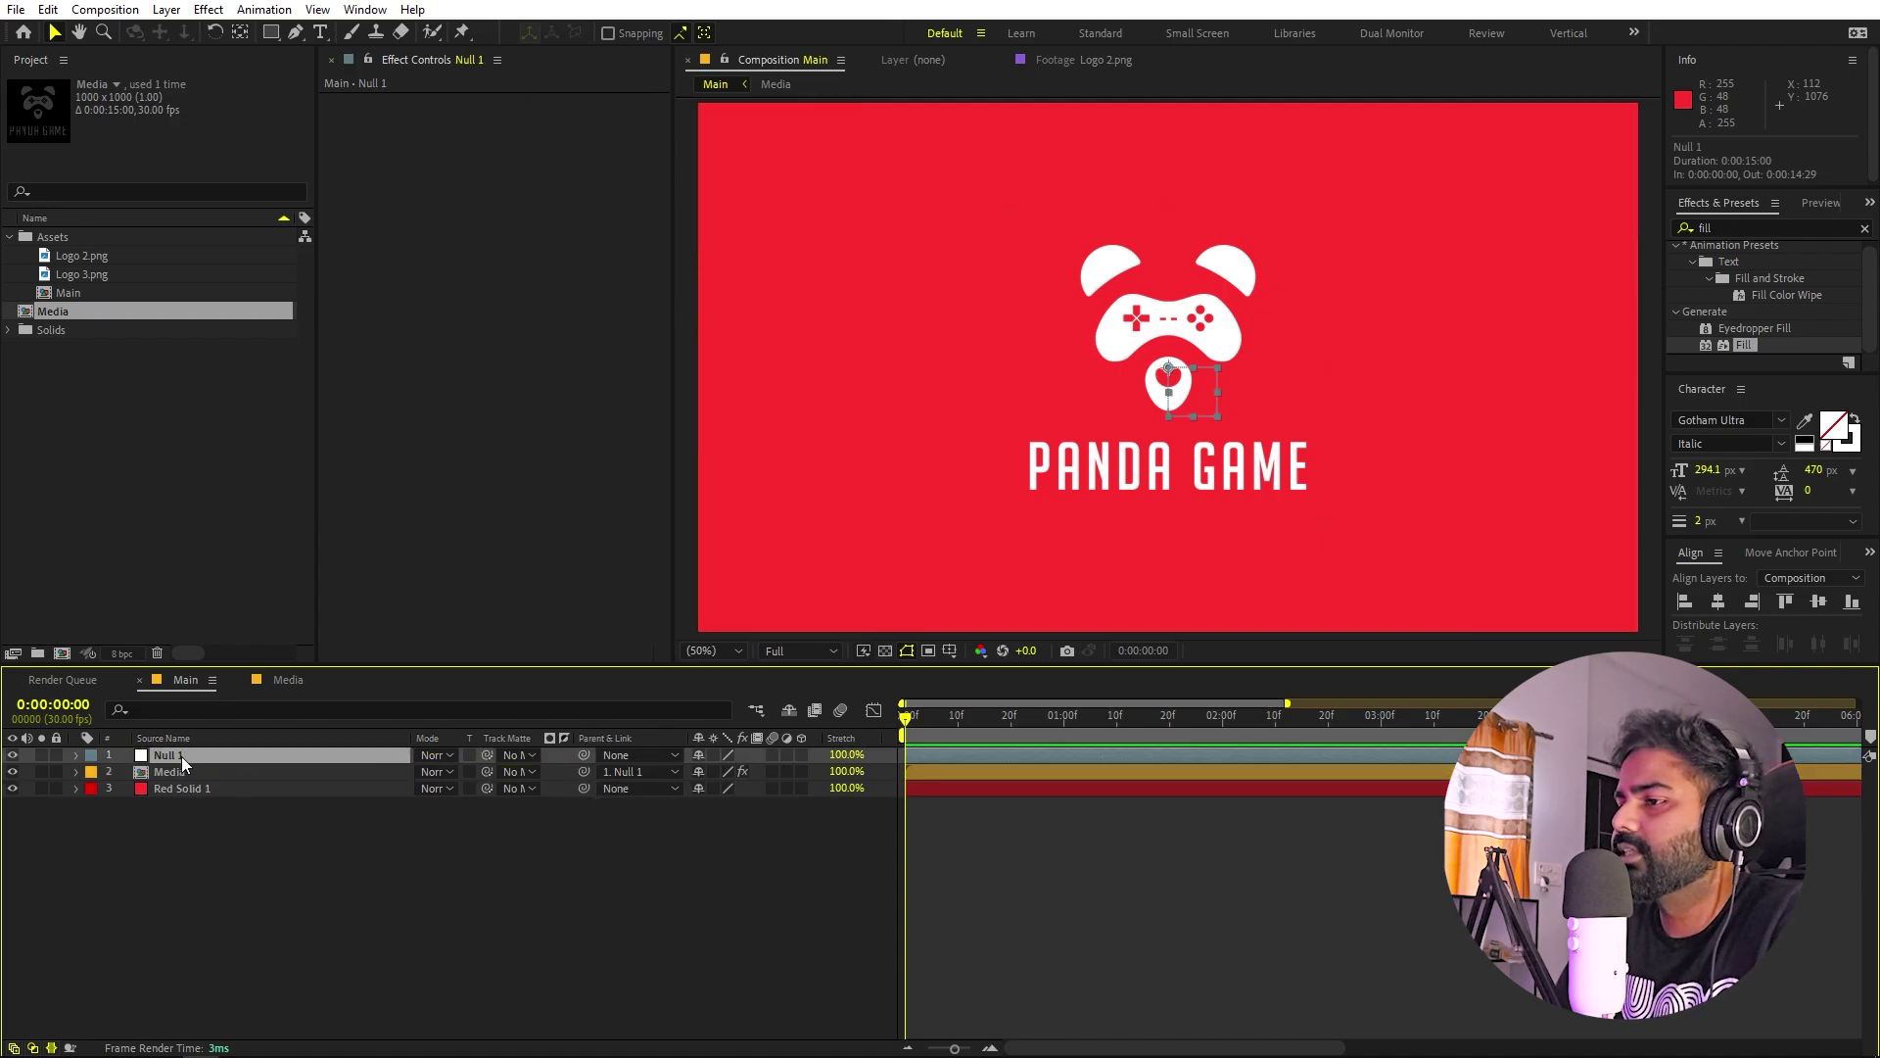
key(s)
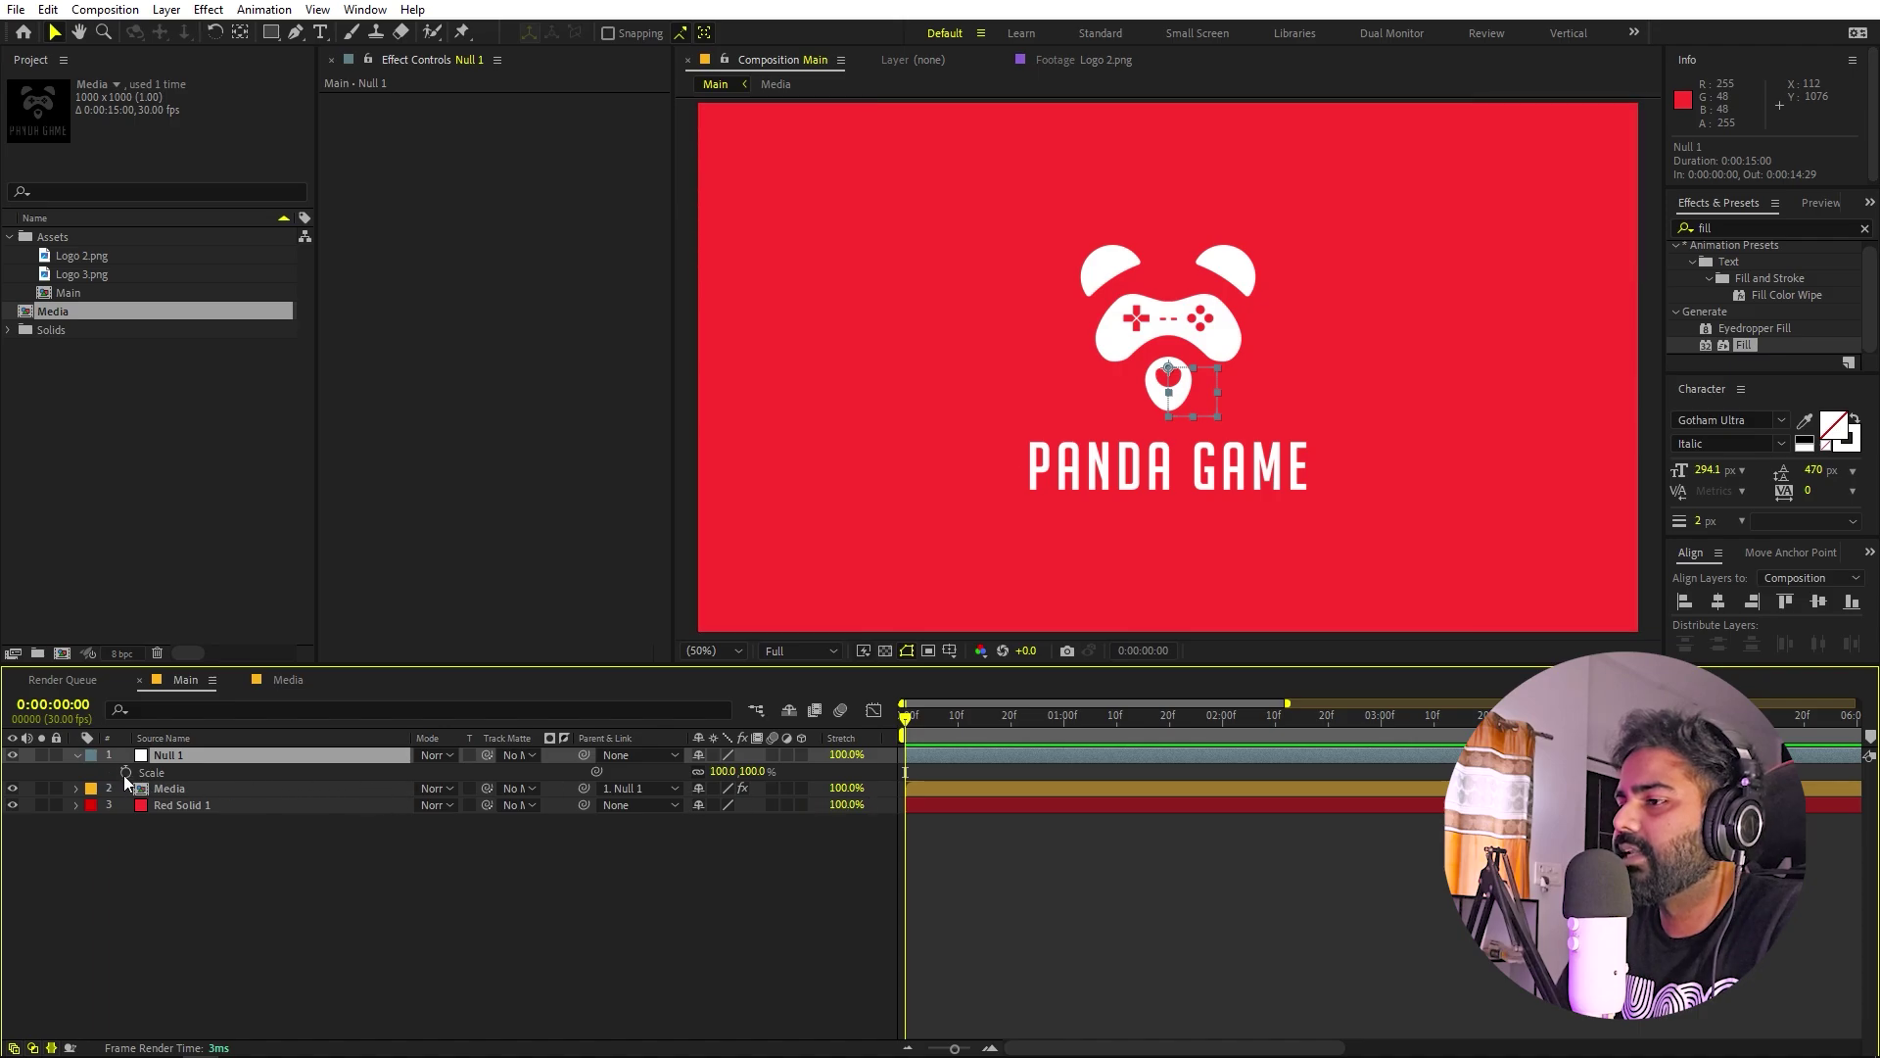
click(125, 771)
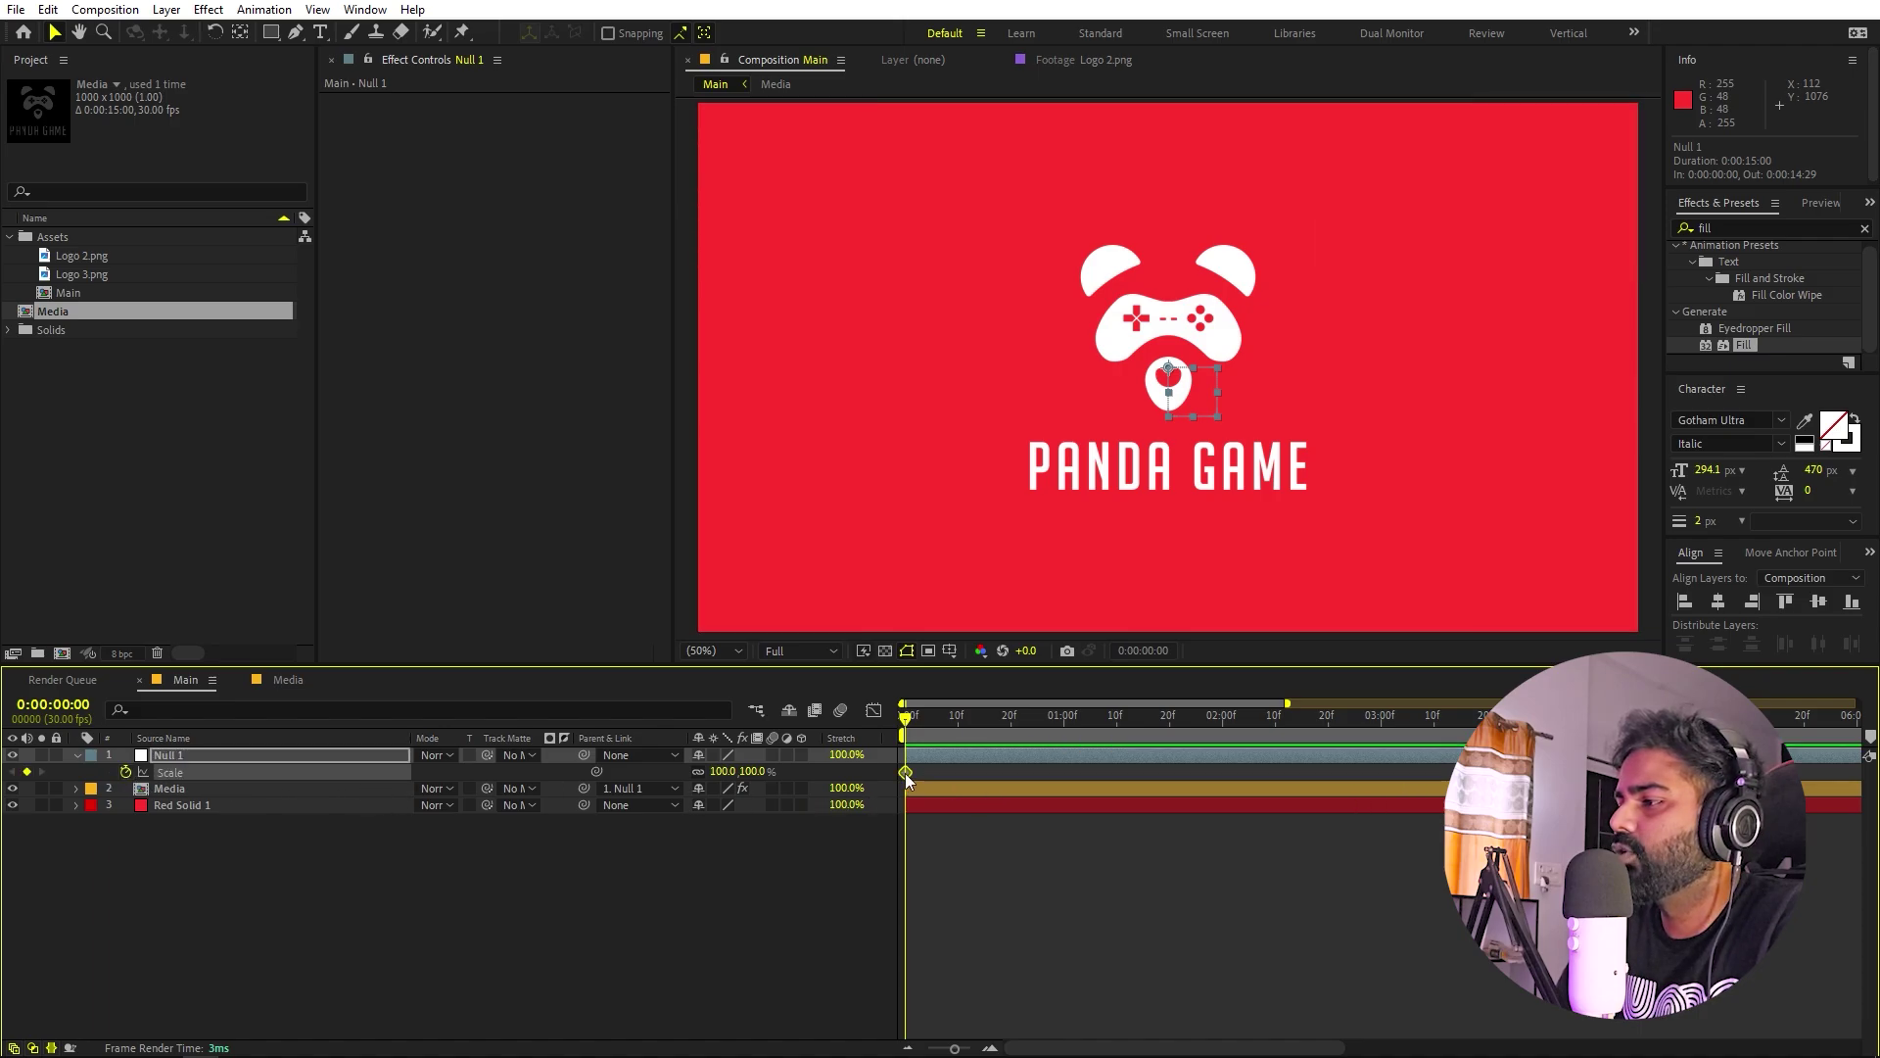
drag(907, 773, 1013, 771)
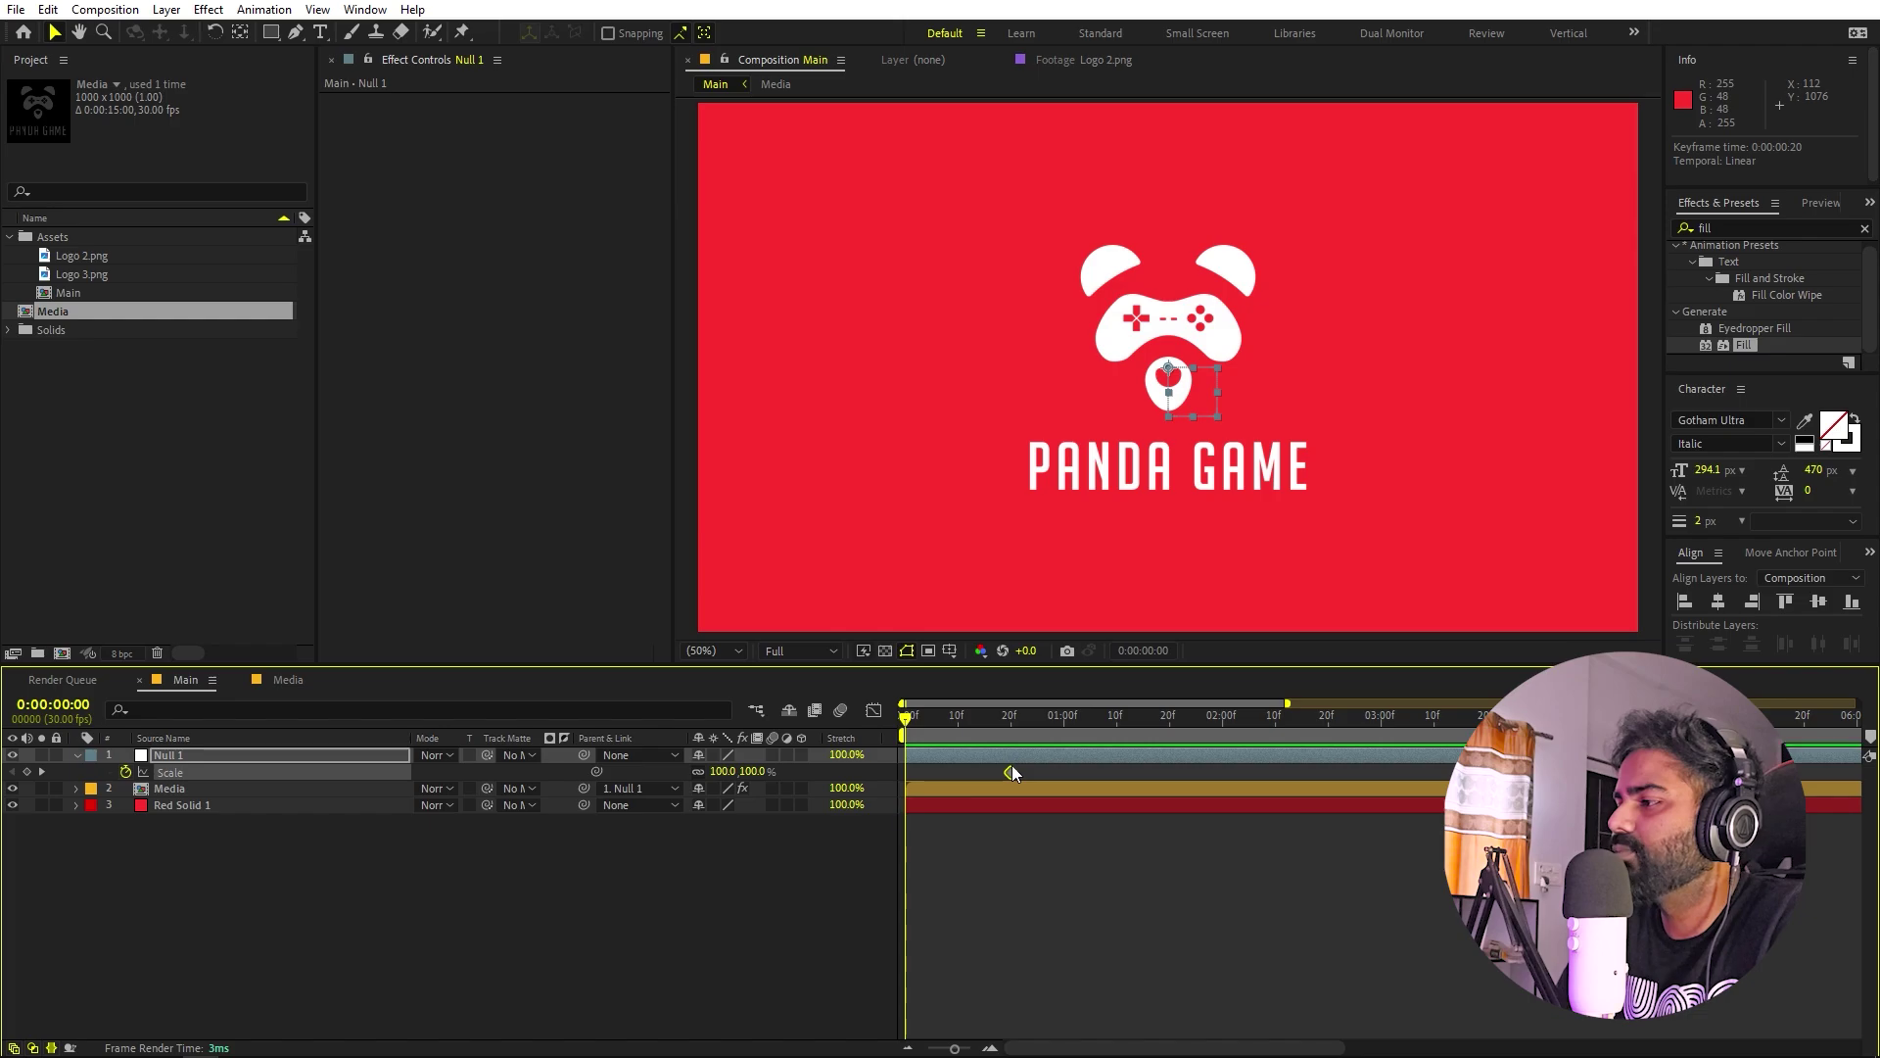
click(549, 891)
drag(723, 772, 956, 778)
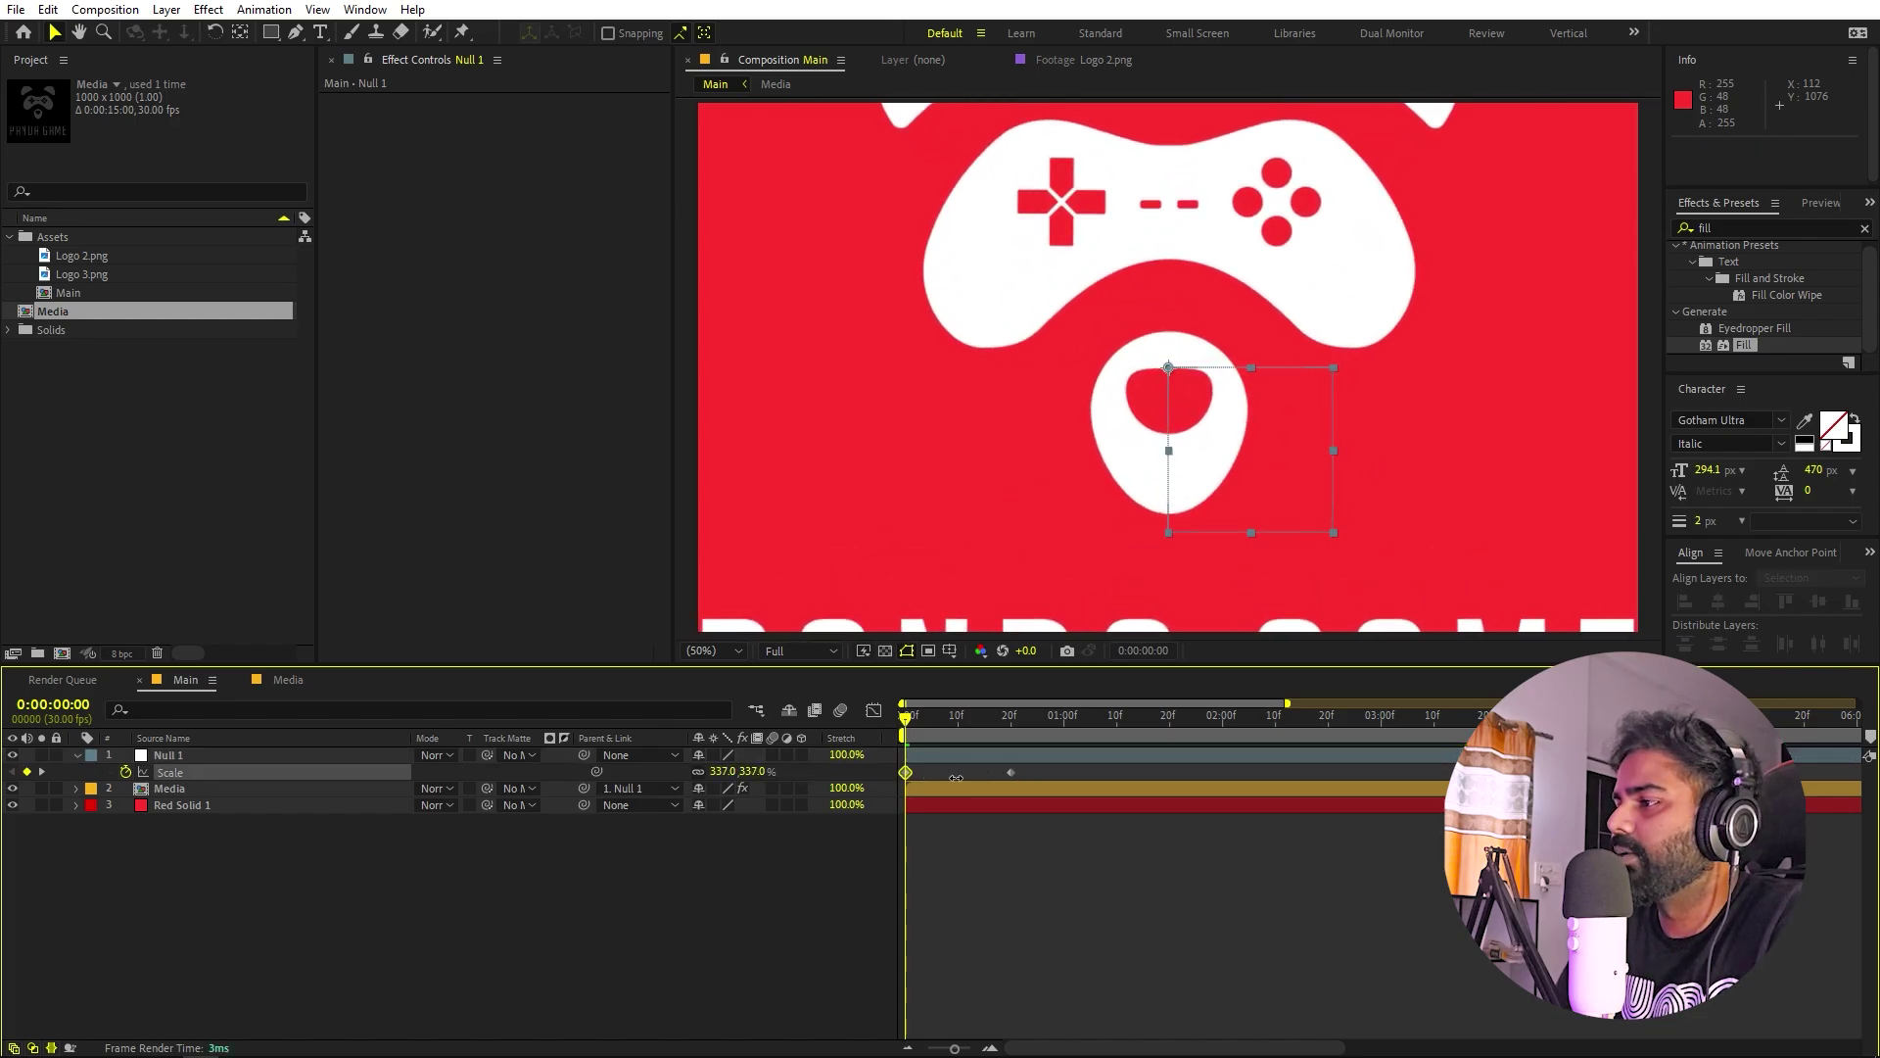
Preview the scale-down and apply Easy Ease (F9) to both scale keyframes.
click(954, 754)
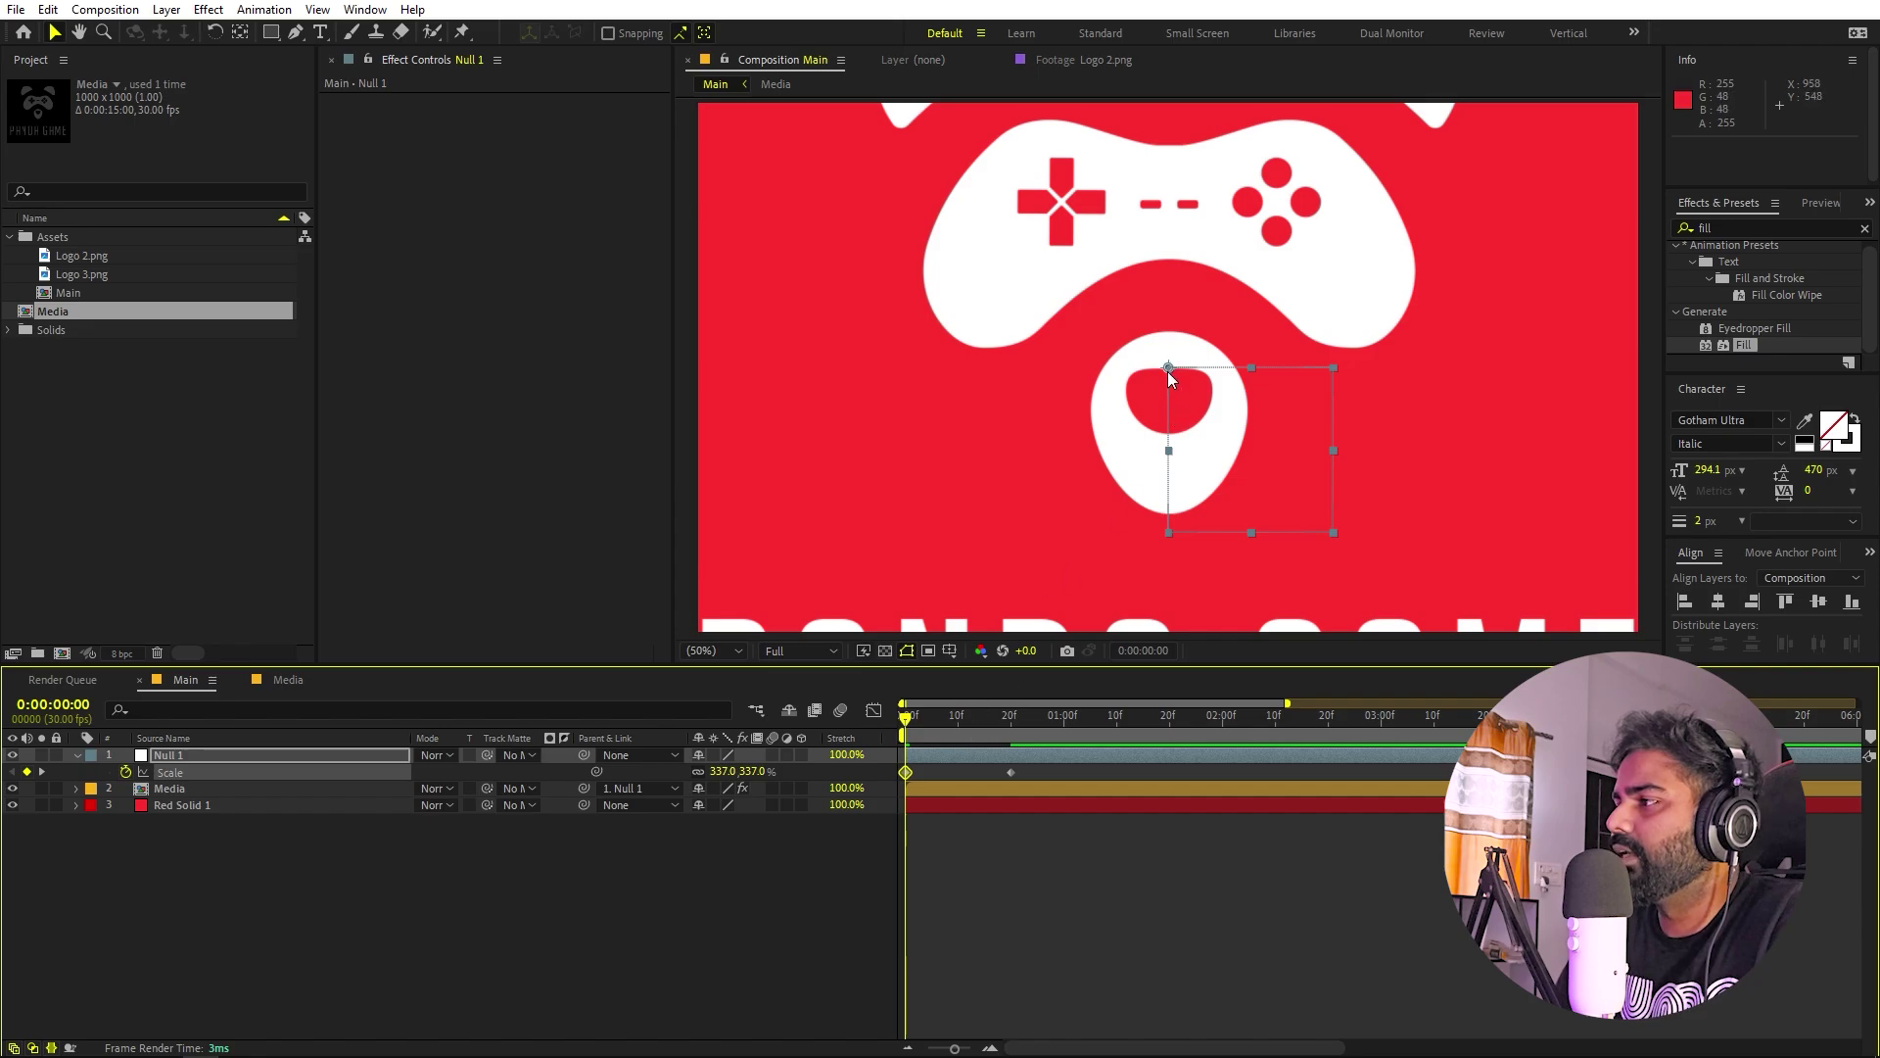
drag(1172, 372, 1177, 249)
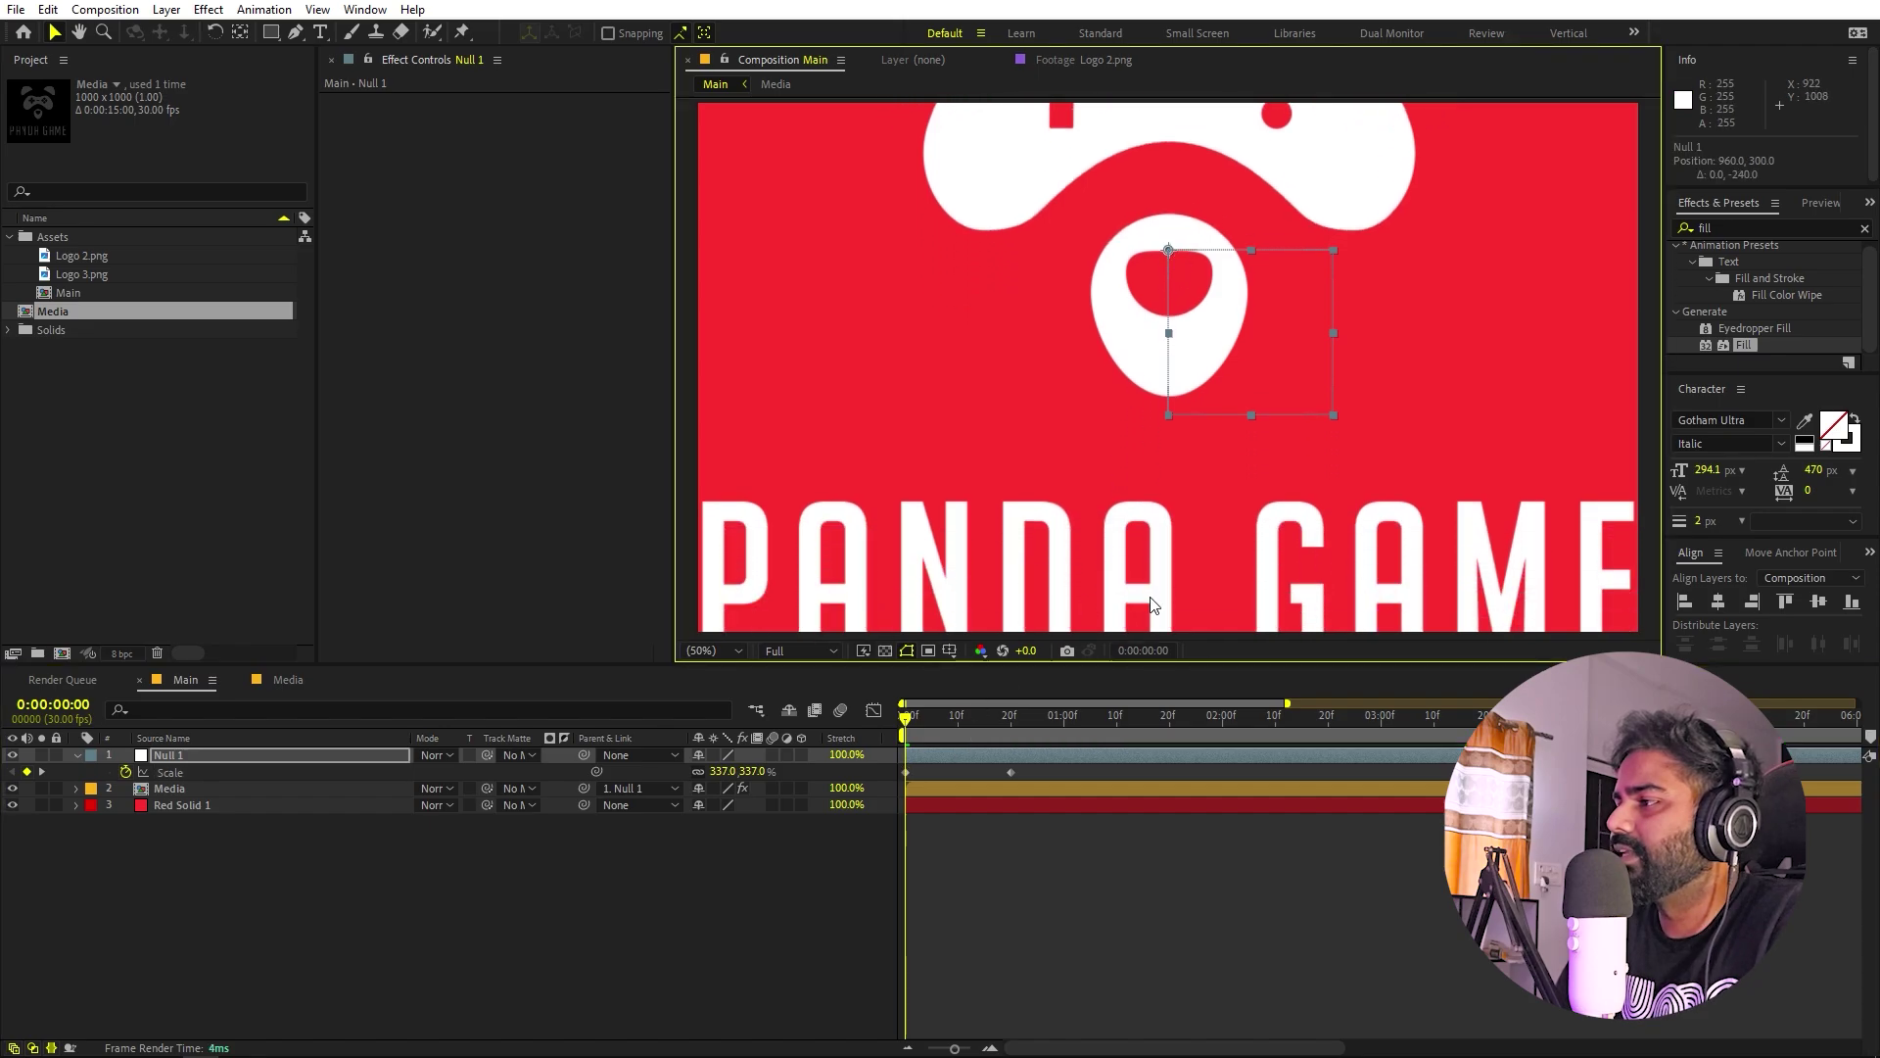
key(ctrl+z)
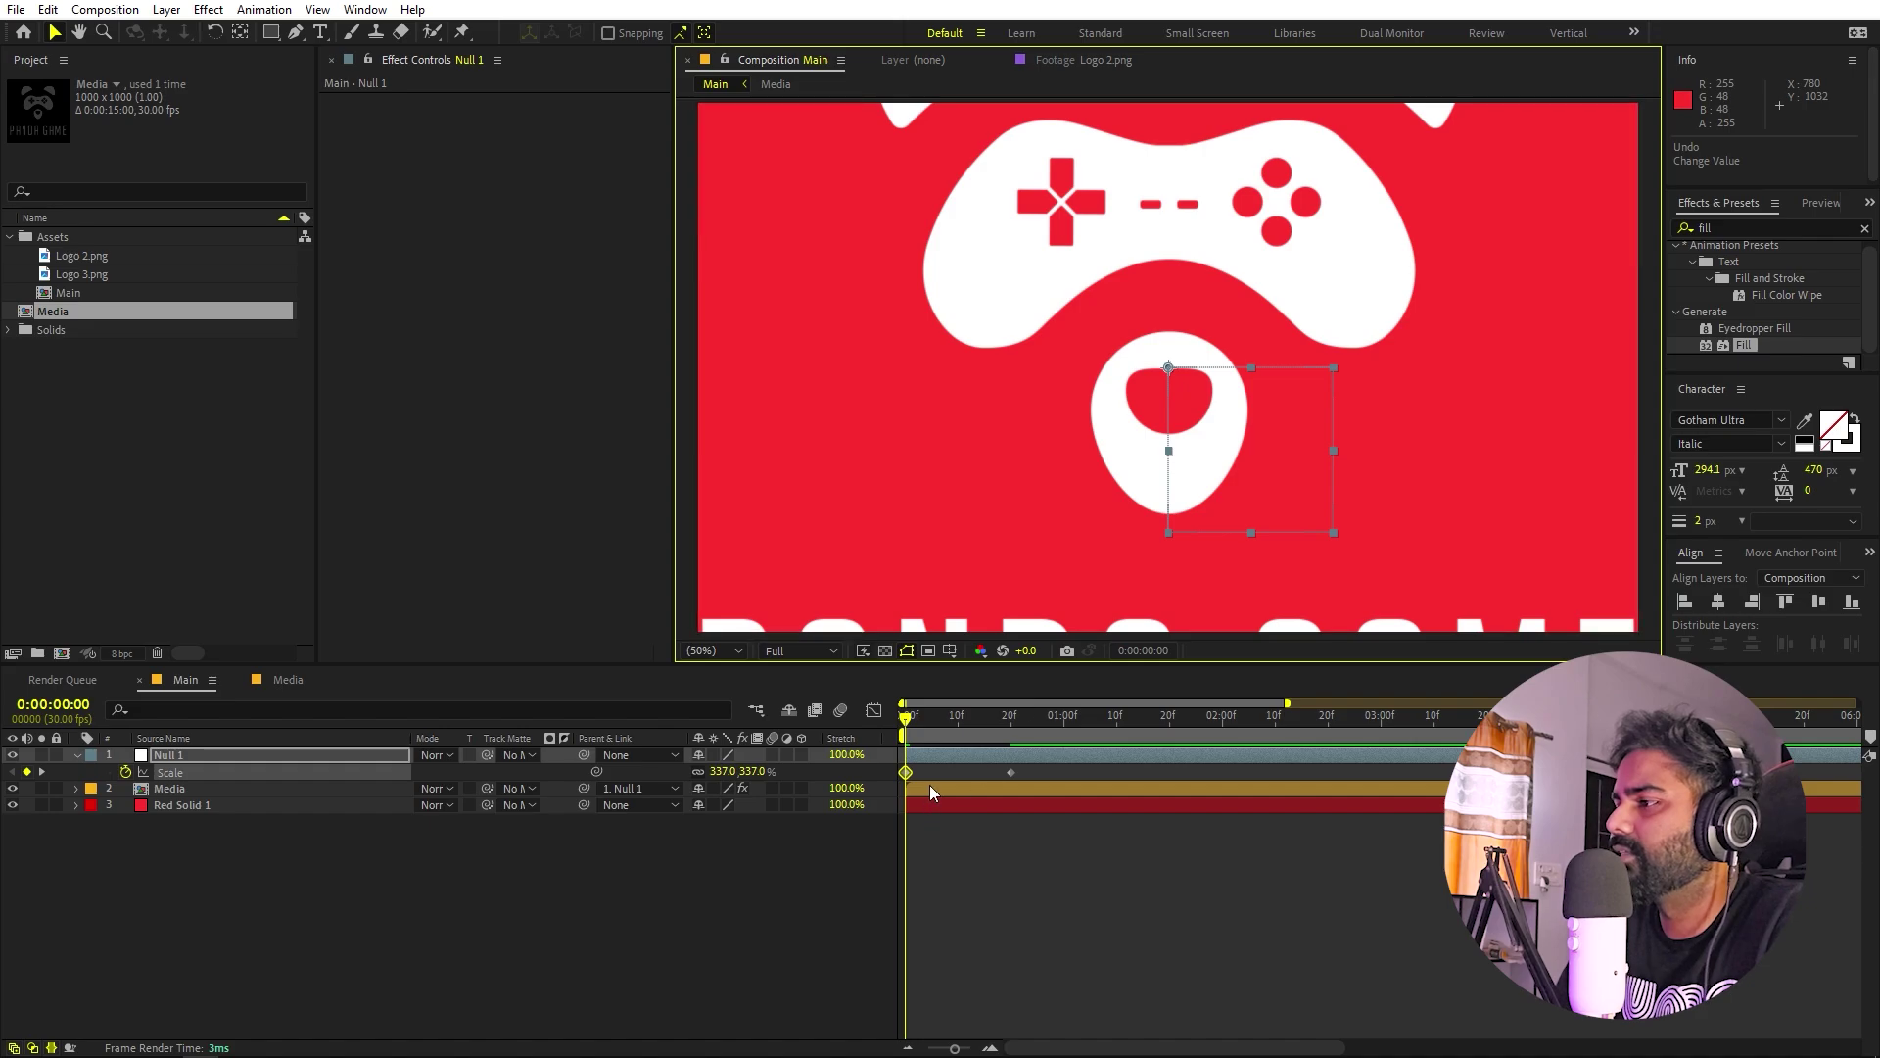
drag(925, 724, 1011, 715)
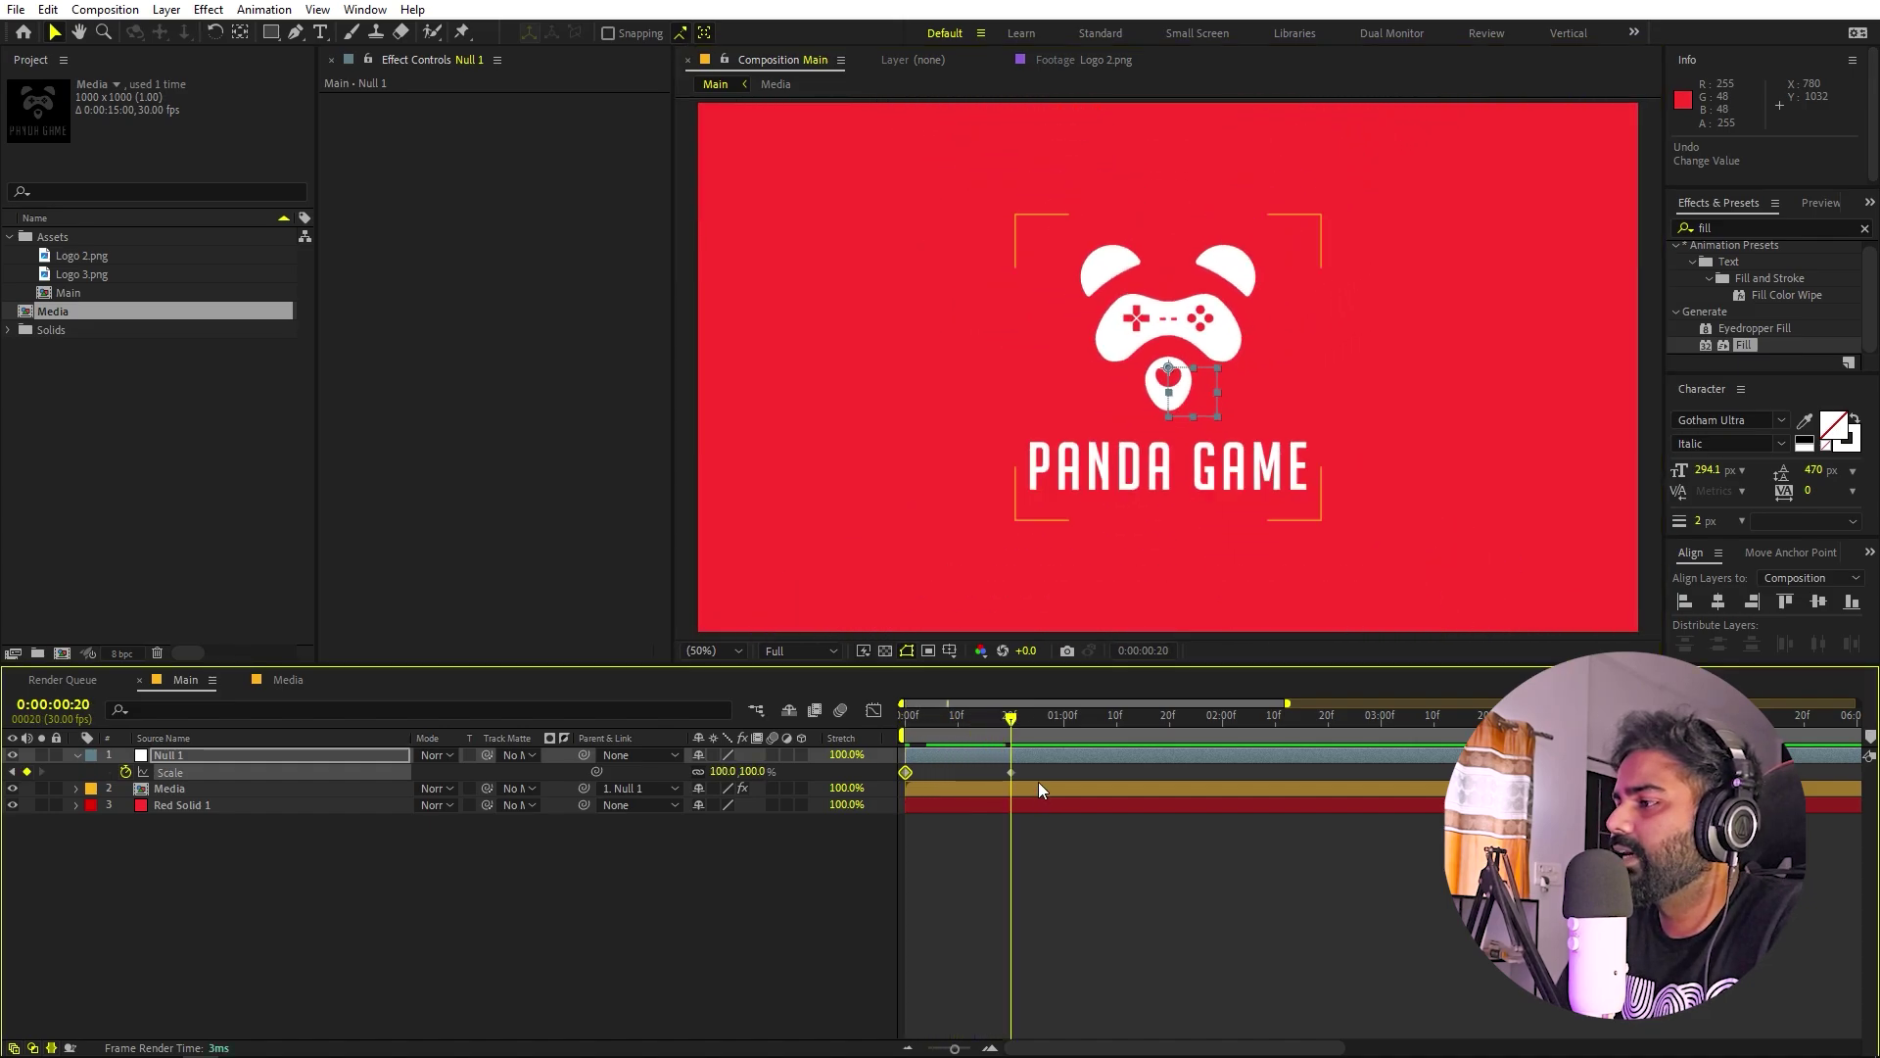
drag(1039, 782, 884, 760)
key(F9)
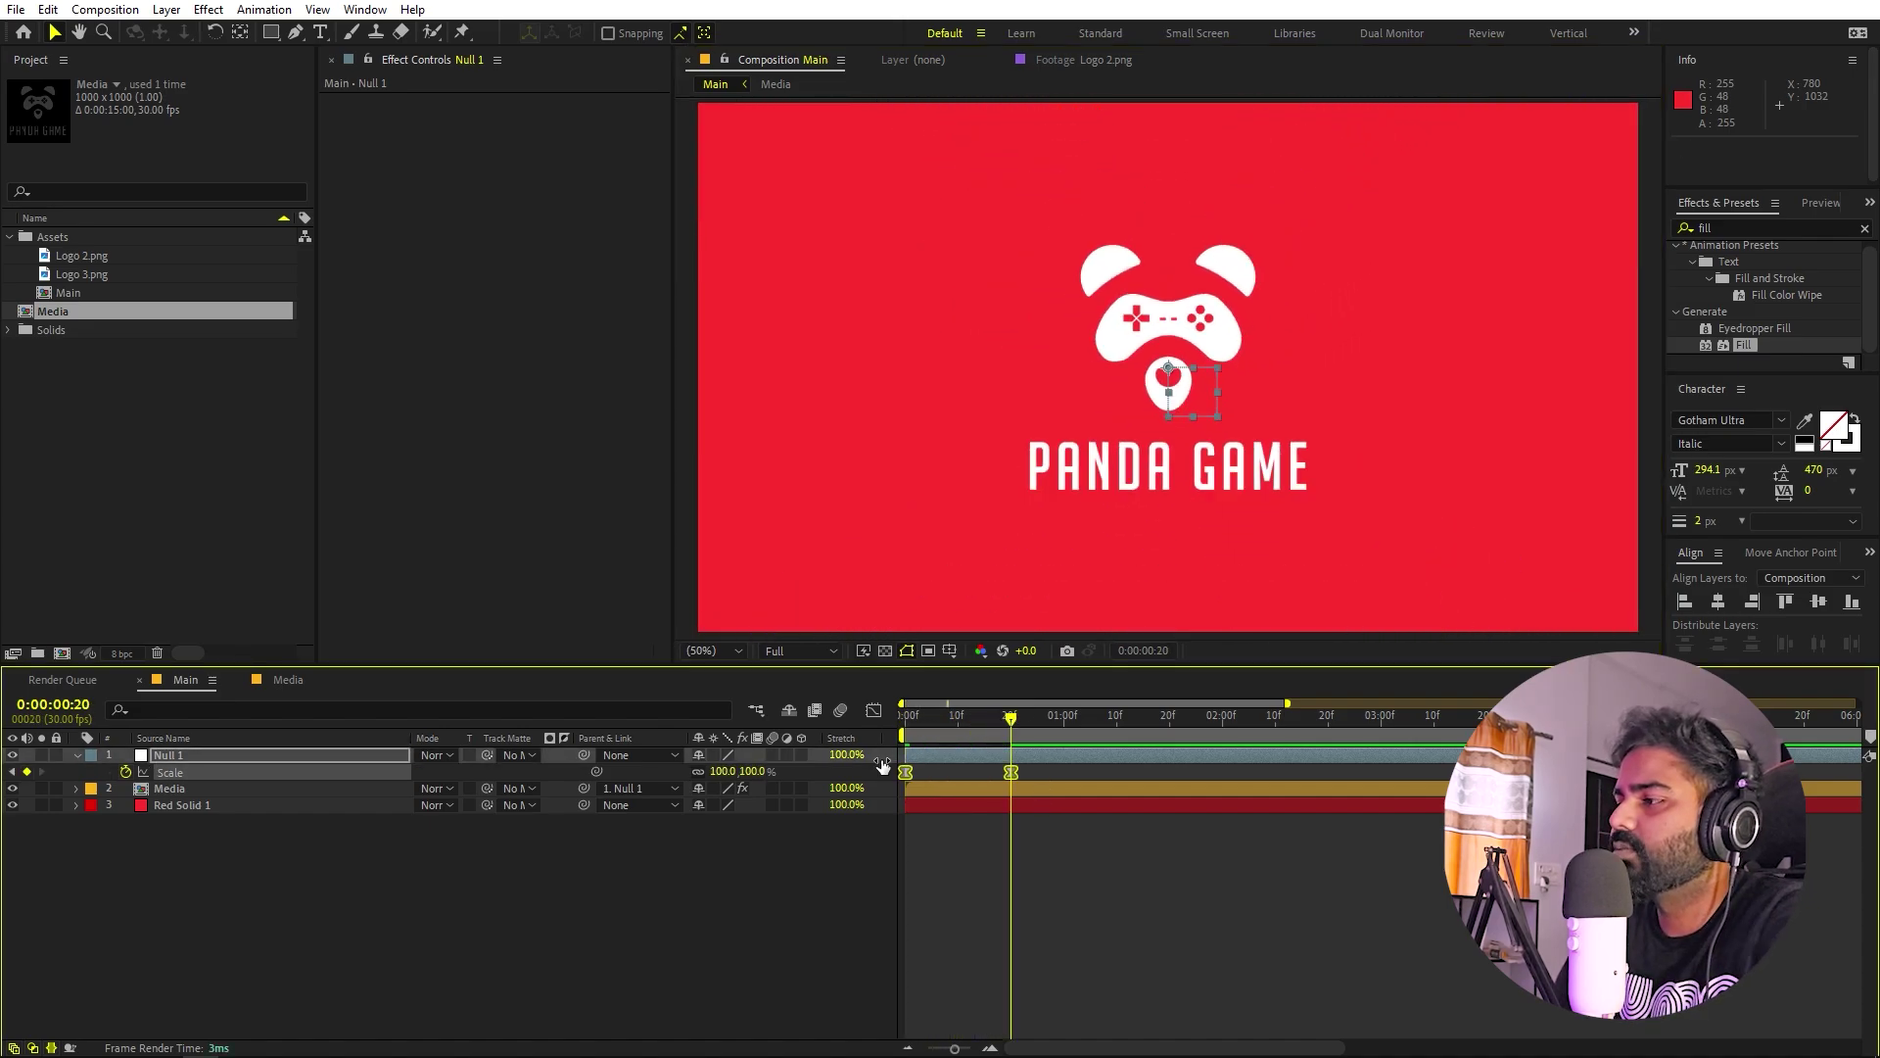
Reshape Null 1's scale curve in the Graph Editor speed graph for a sharper ease.
click(874, 711)
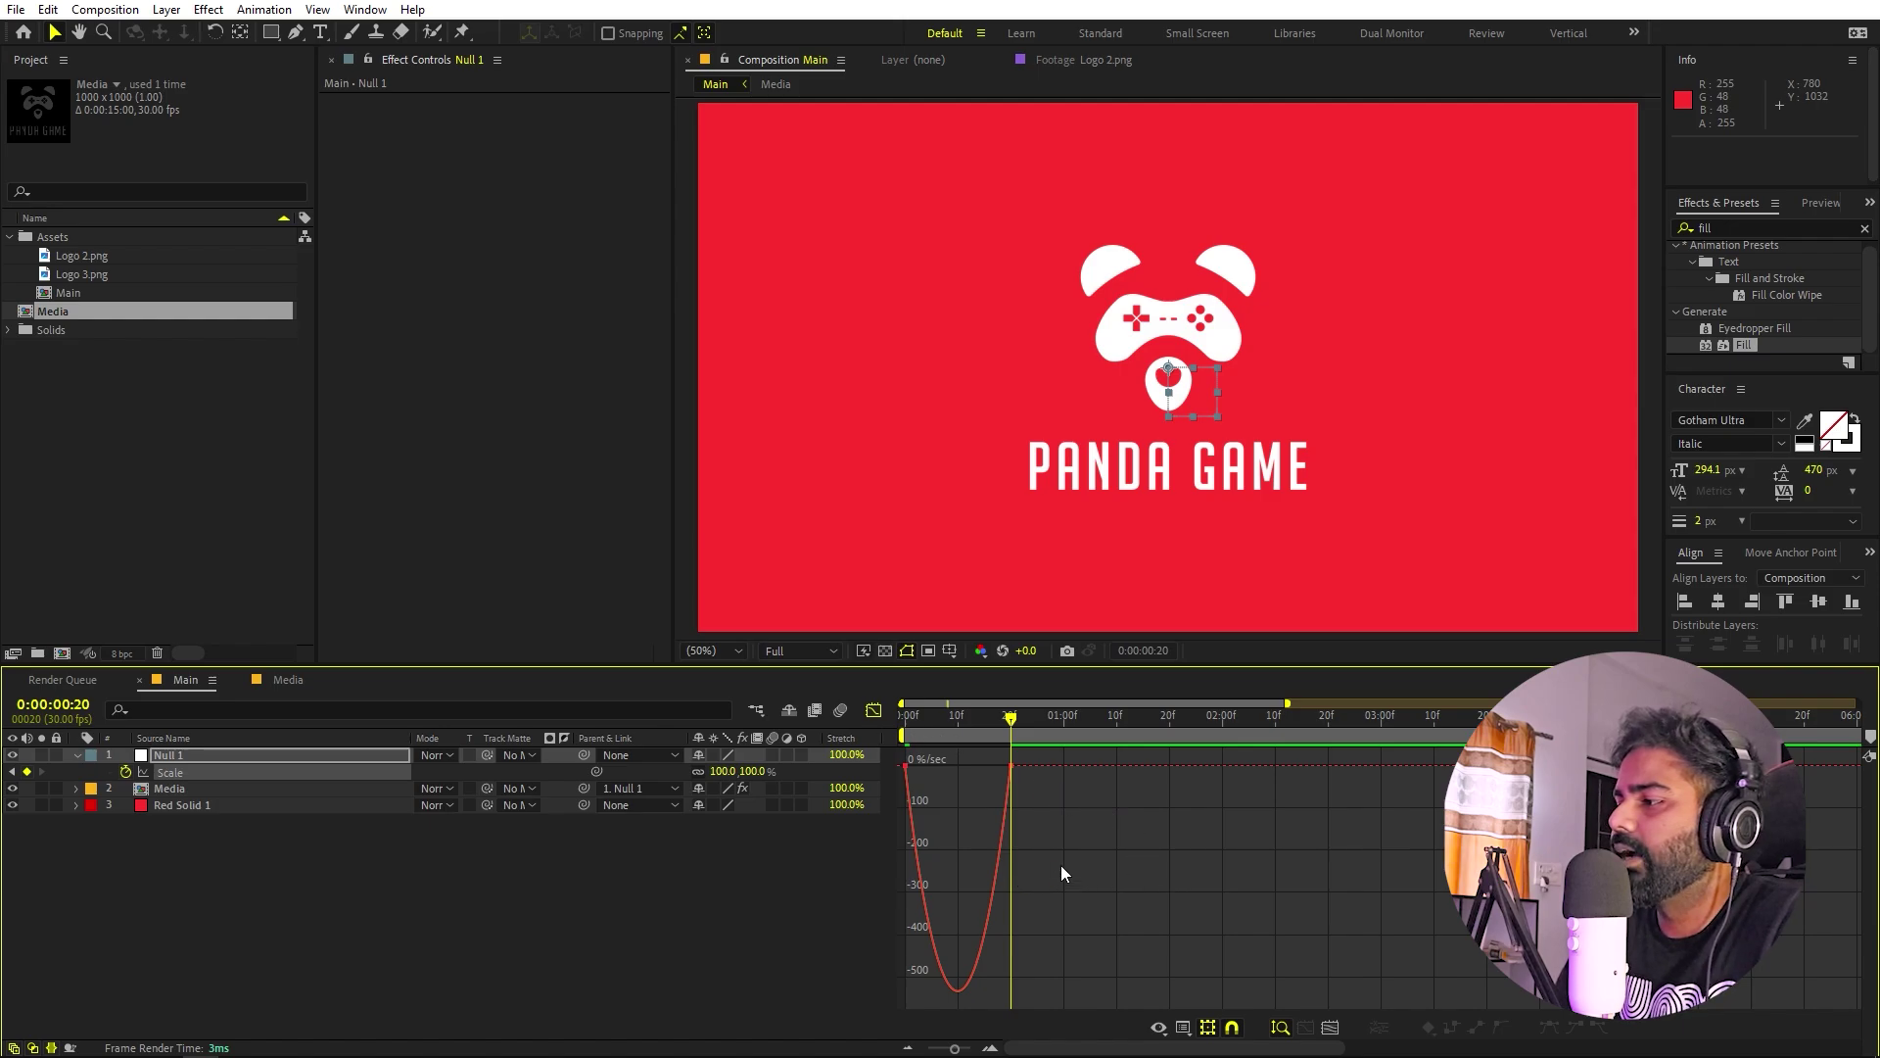
click(1182, 1028)
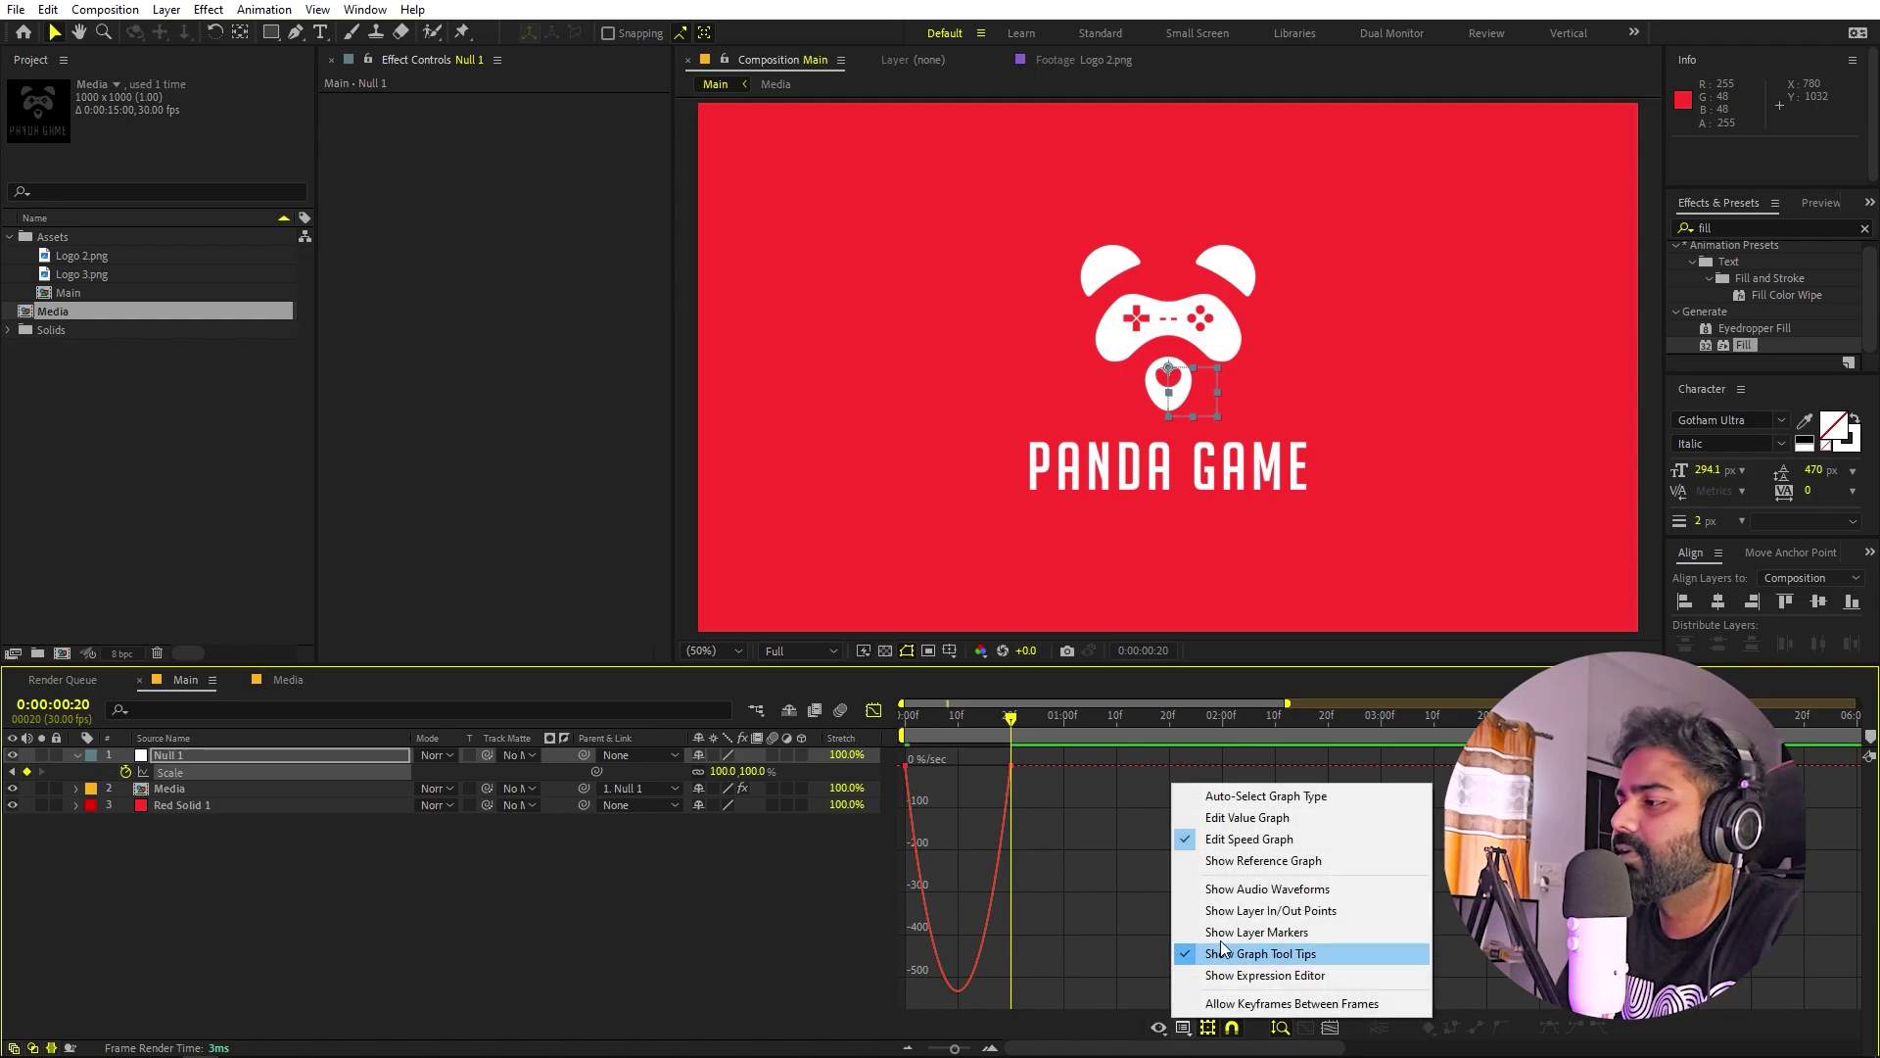
click(1197, 838)
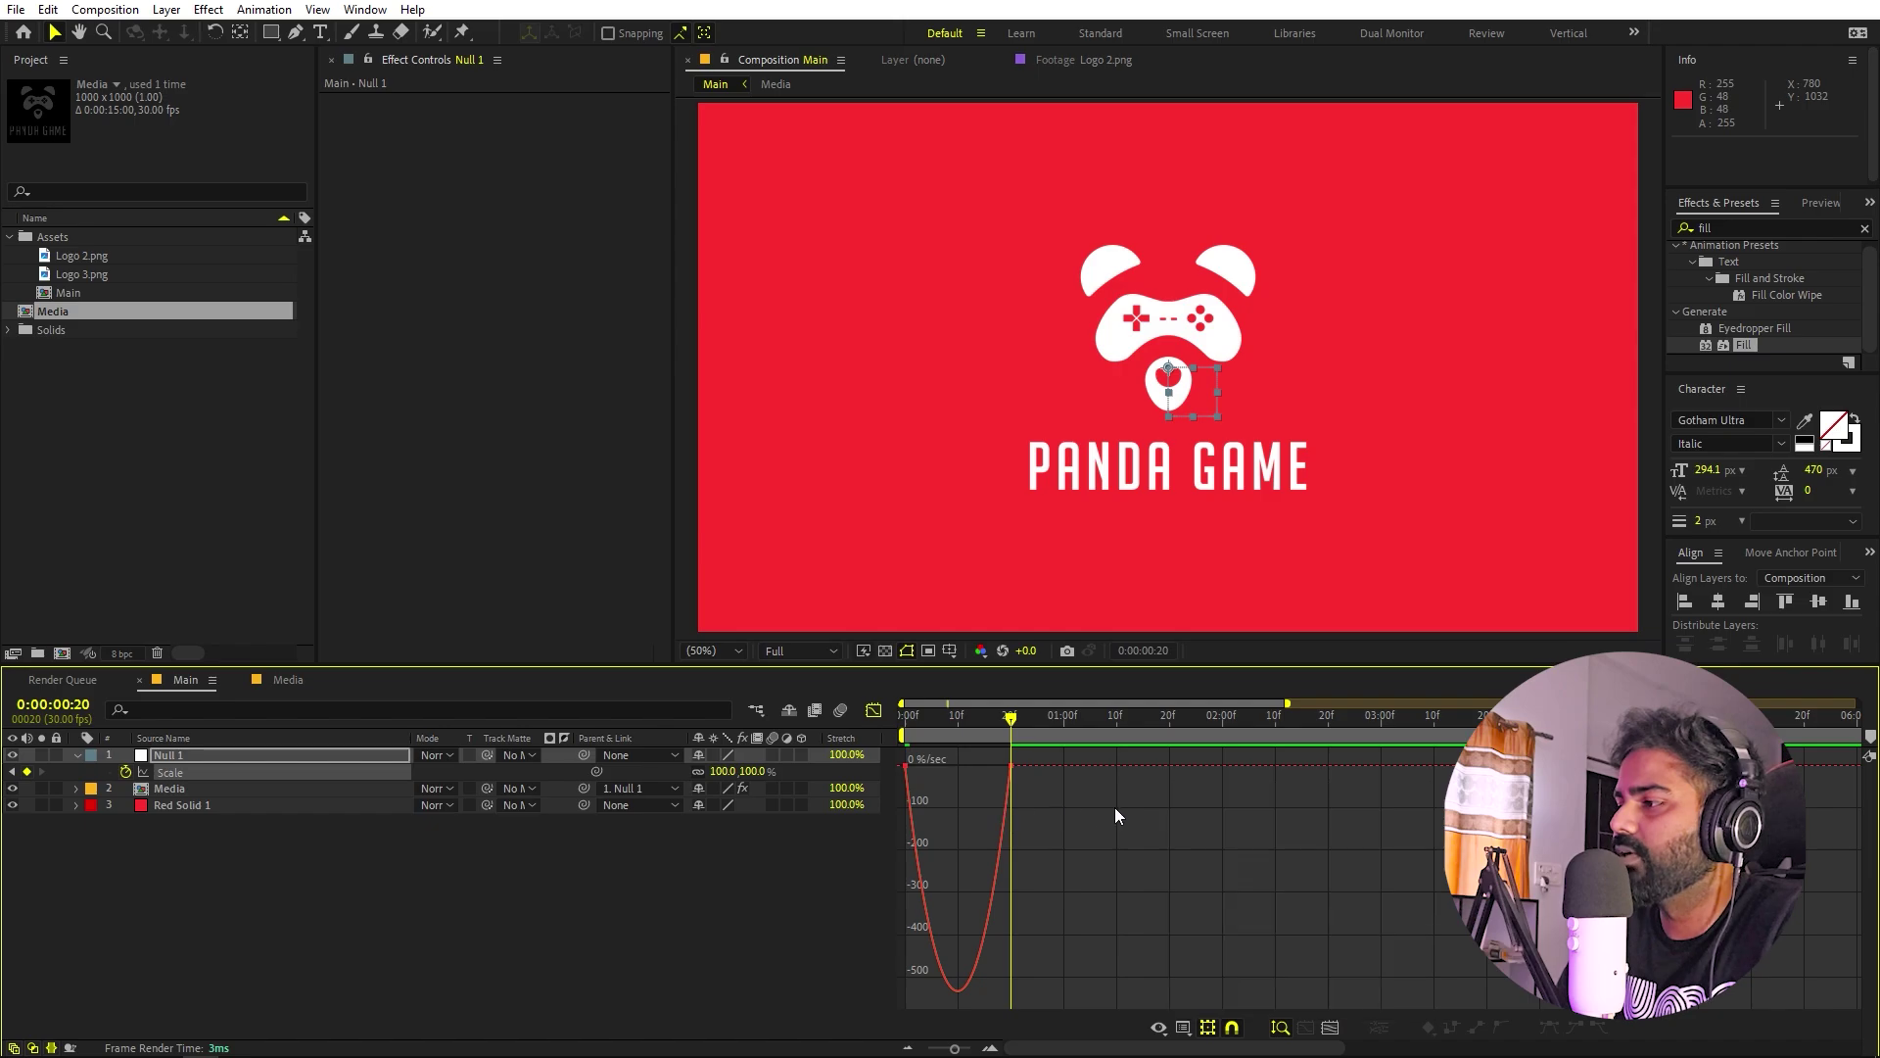
drag(1114, 807, 902, 721)
key(space)
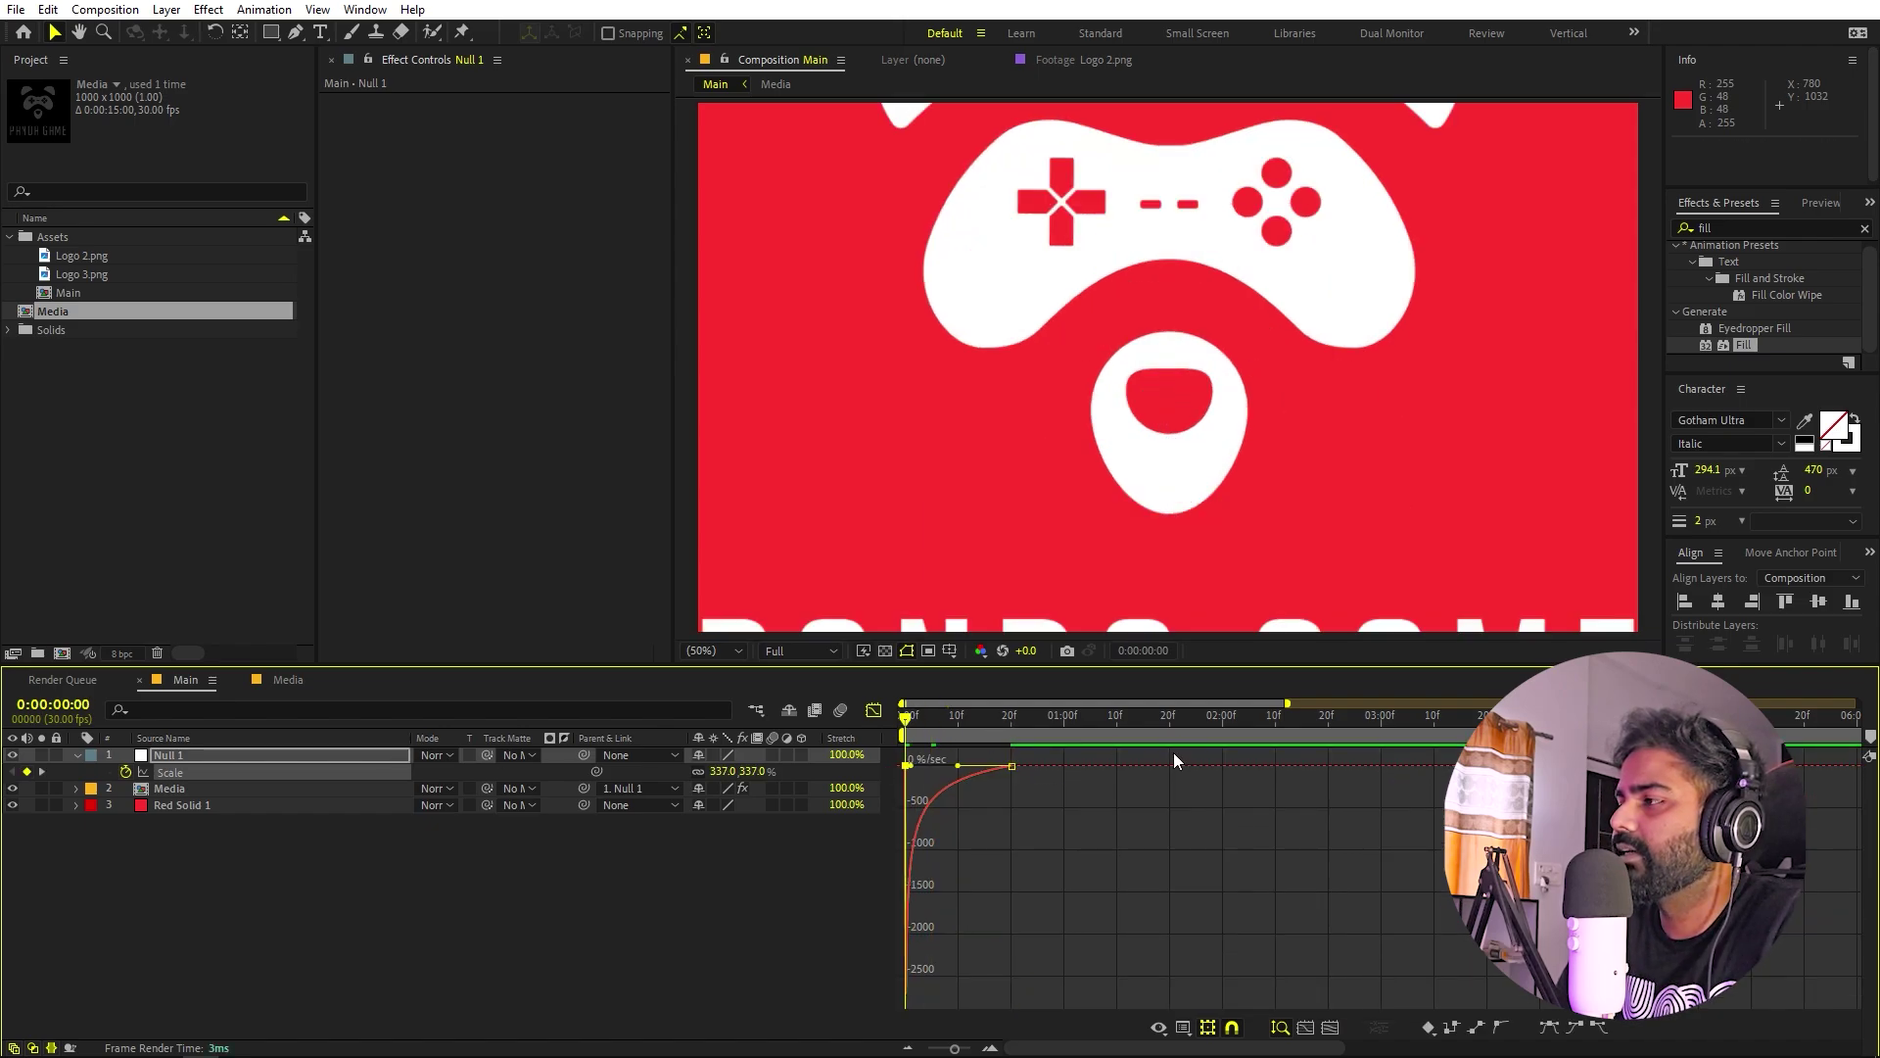
Preview the eased logo scale-down in layer view and collapse the null's properties.
click(874, 711)
click(1001, 842)
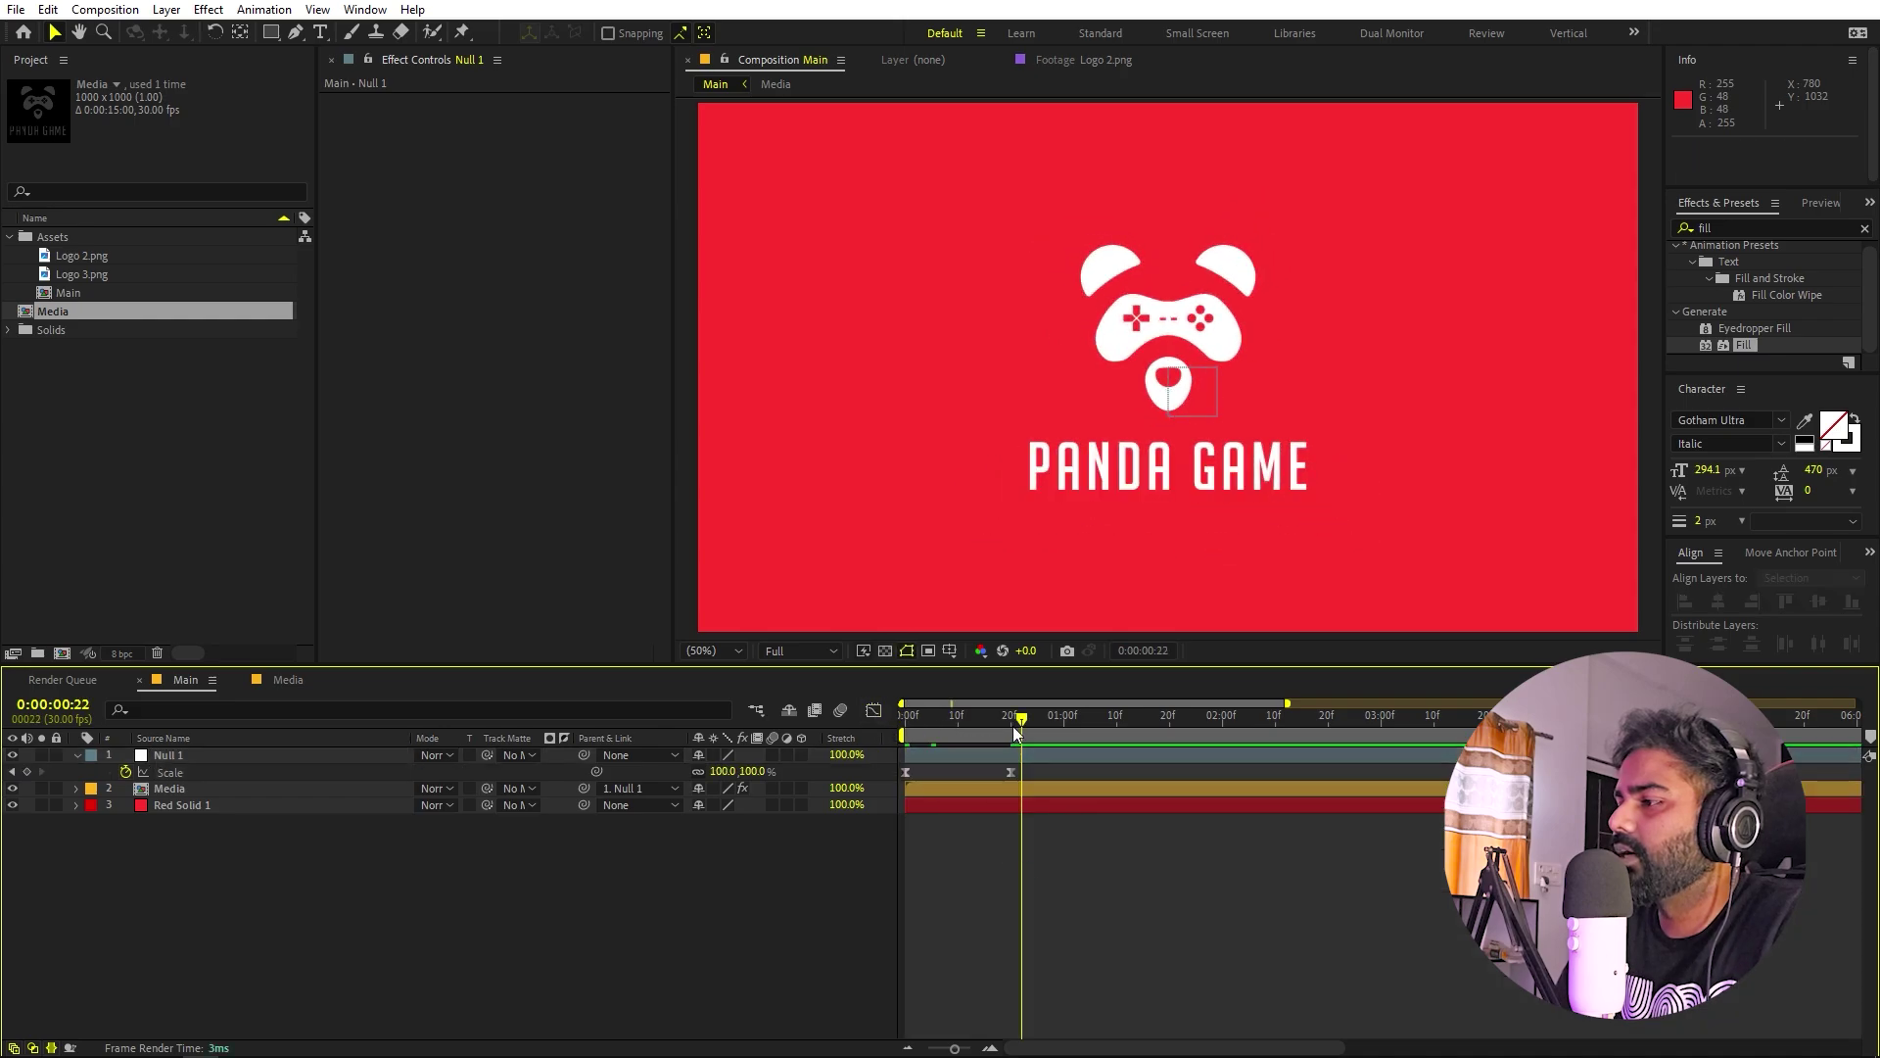
key(j)
drag(737, 779, 1132, 748)
drag(1009, 722, 804, 739)
key(space)
key(space)
click(938, 850)
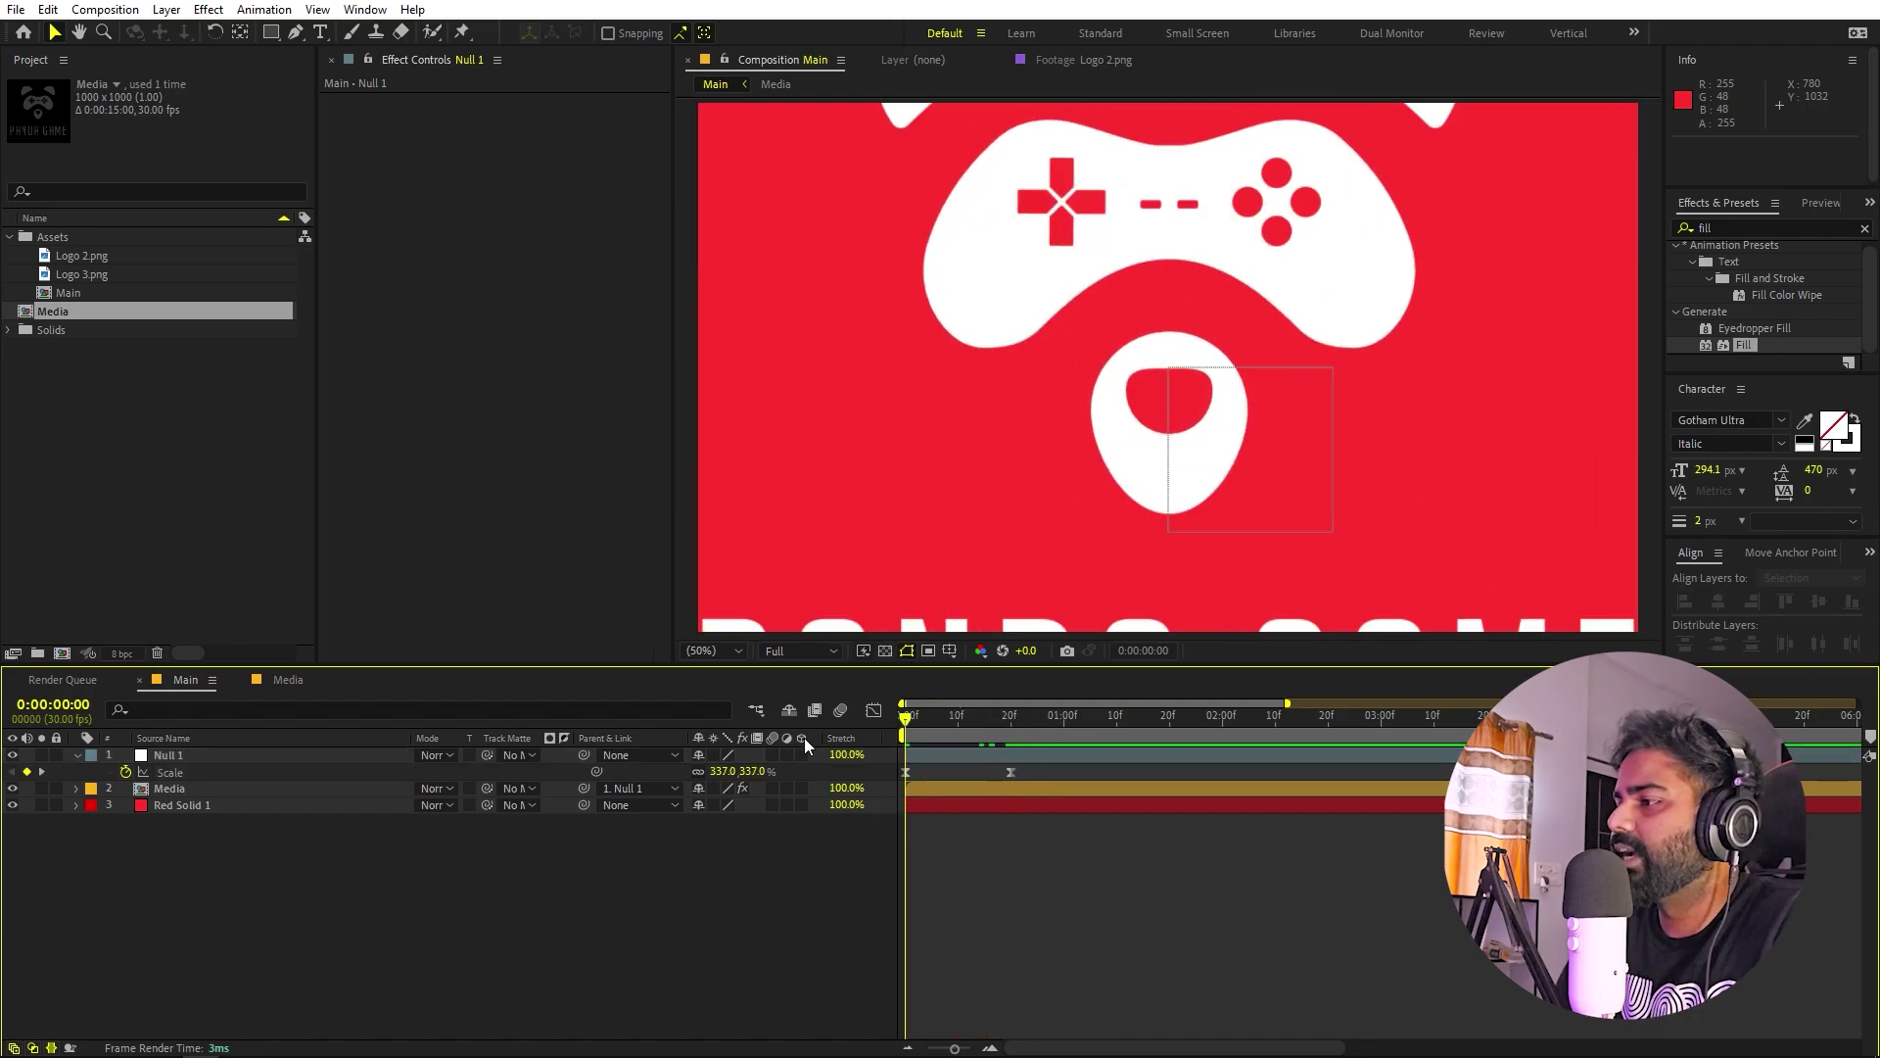
click(78, 757)
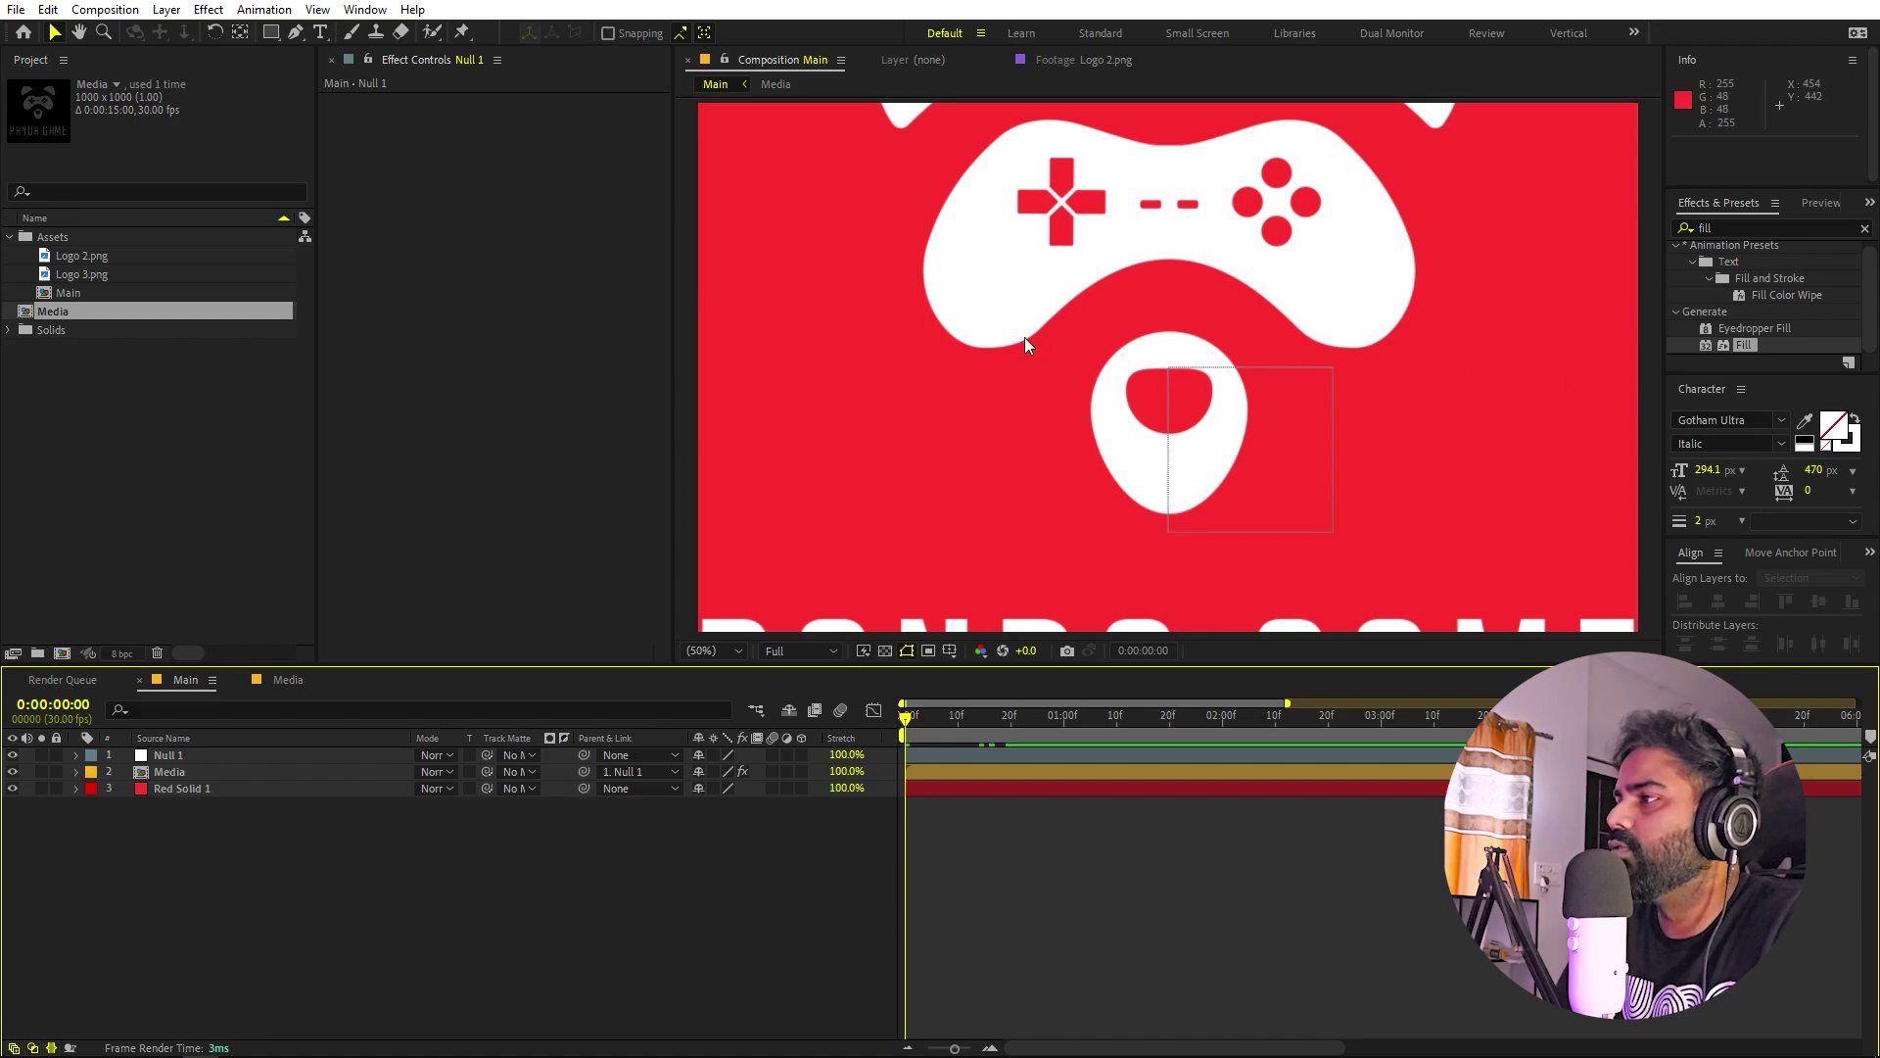
Draw a horizontal Pen-tool line across the middle of the logo.
click(297, 33)
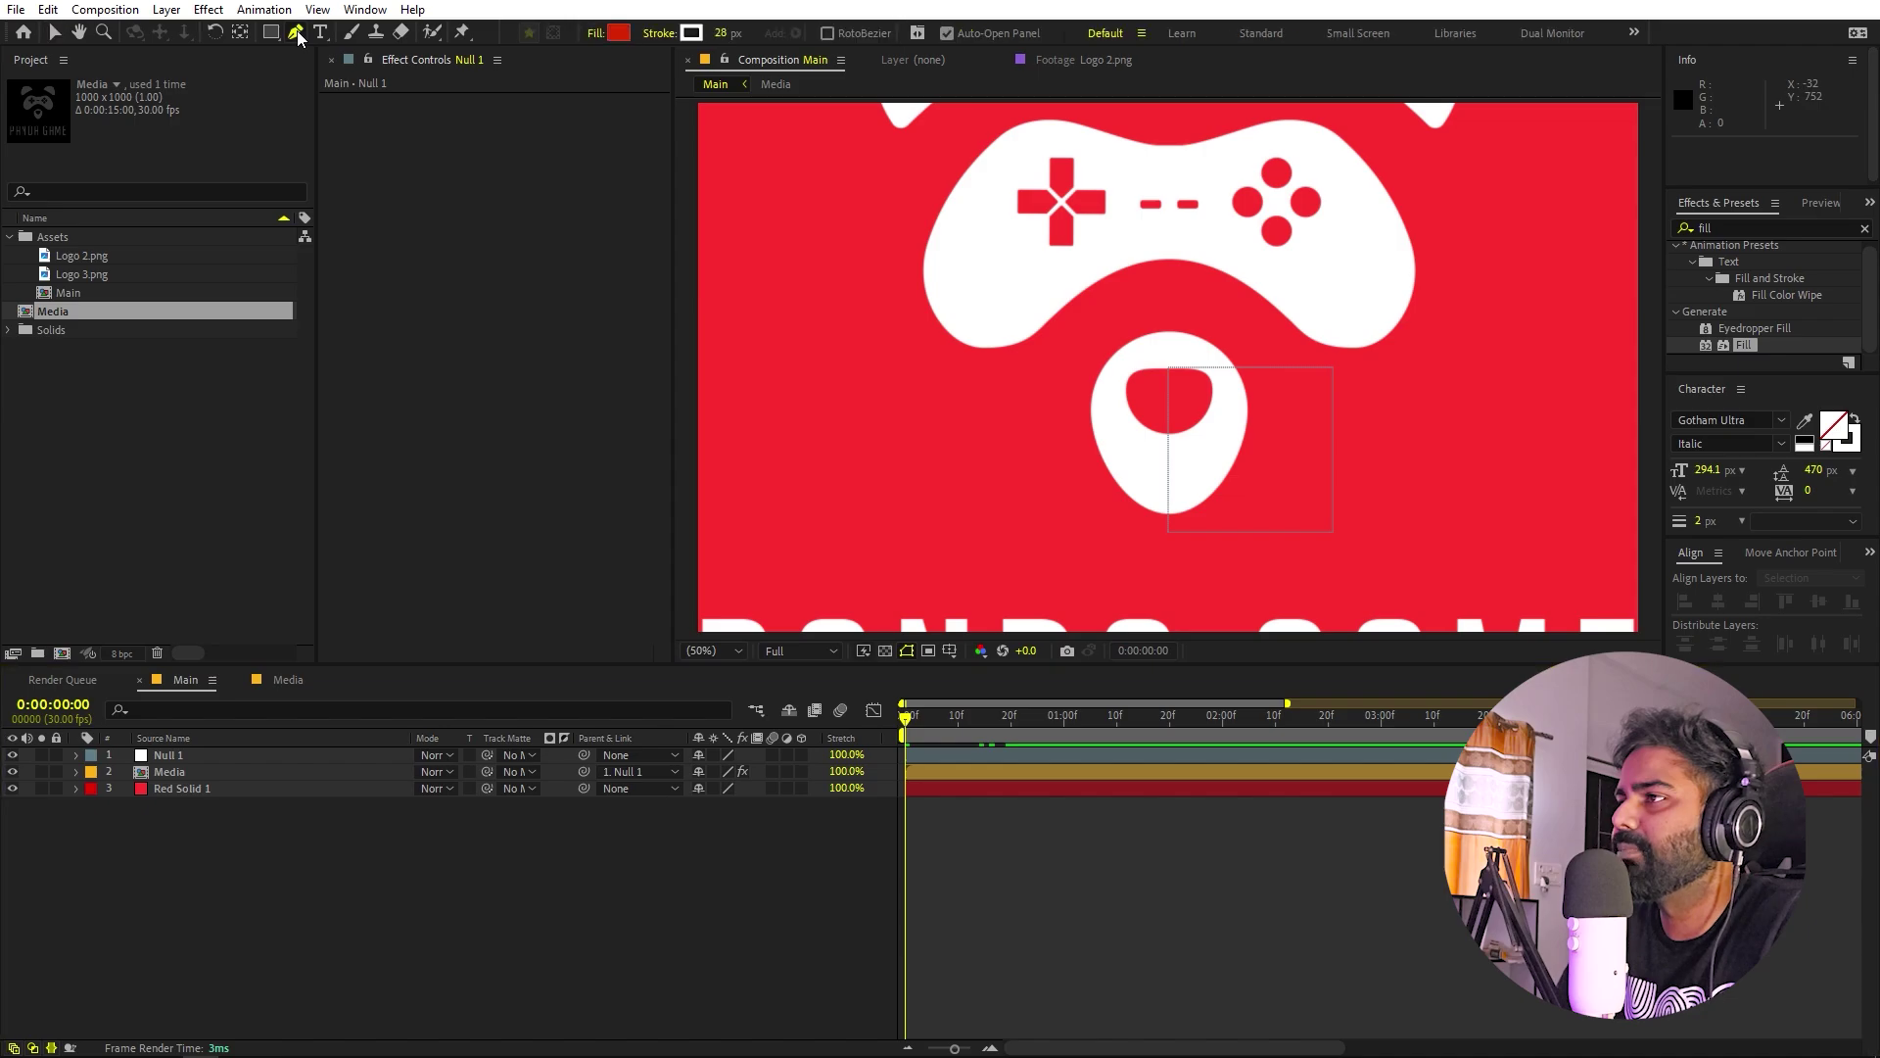
click(830, 433)
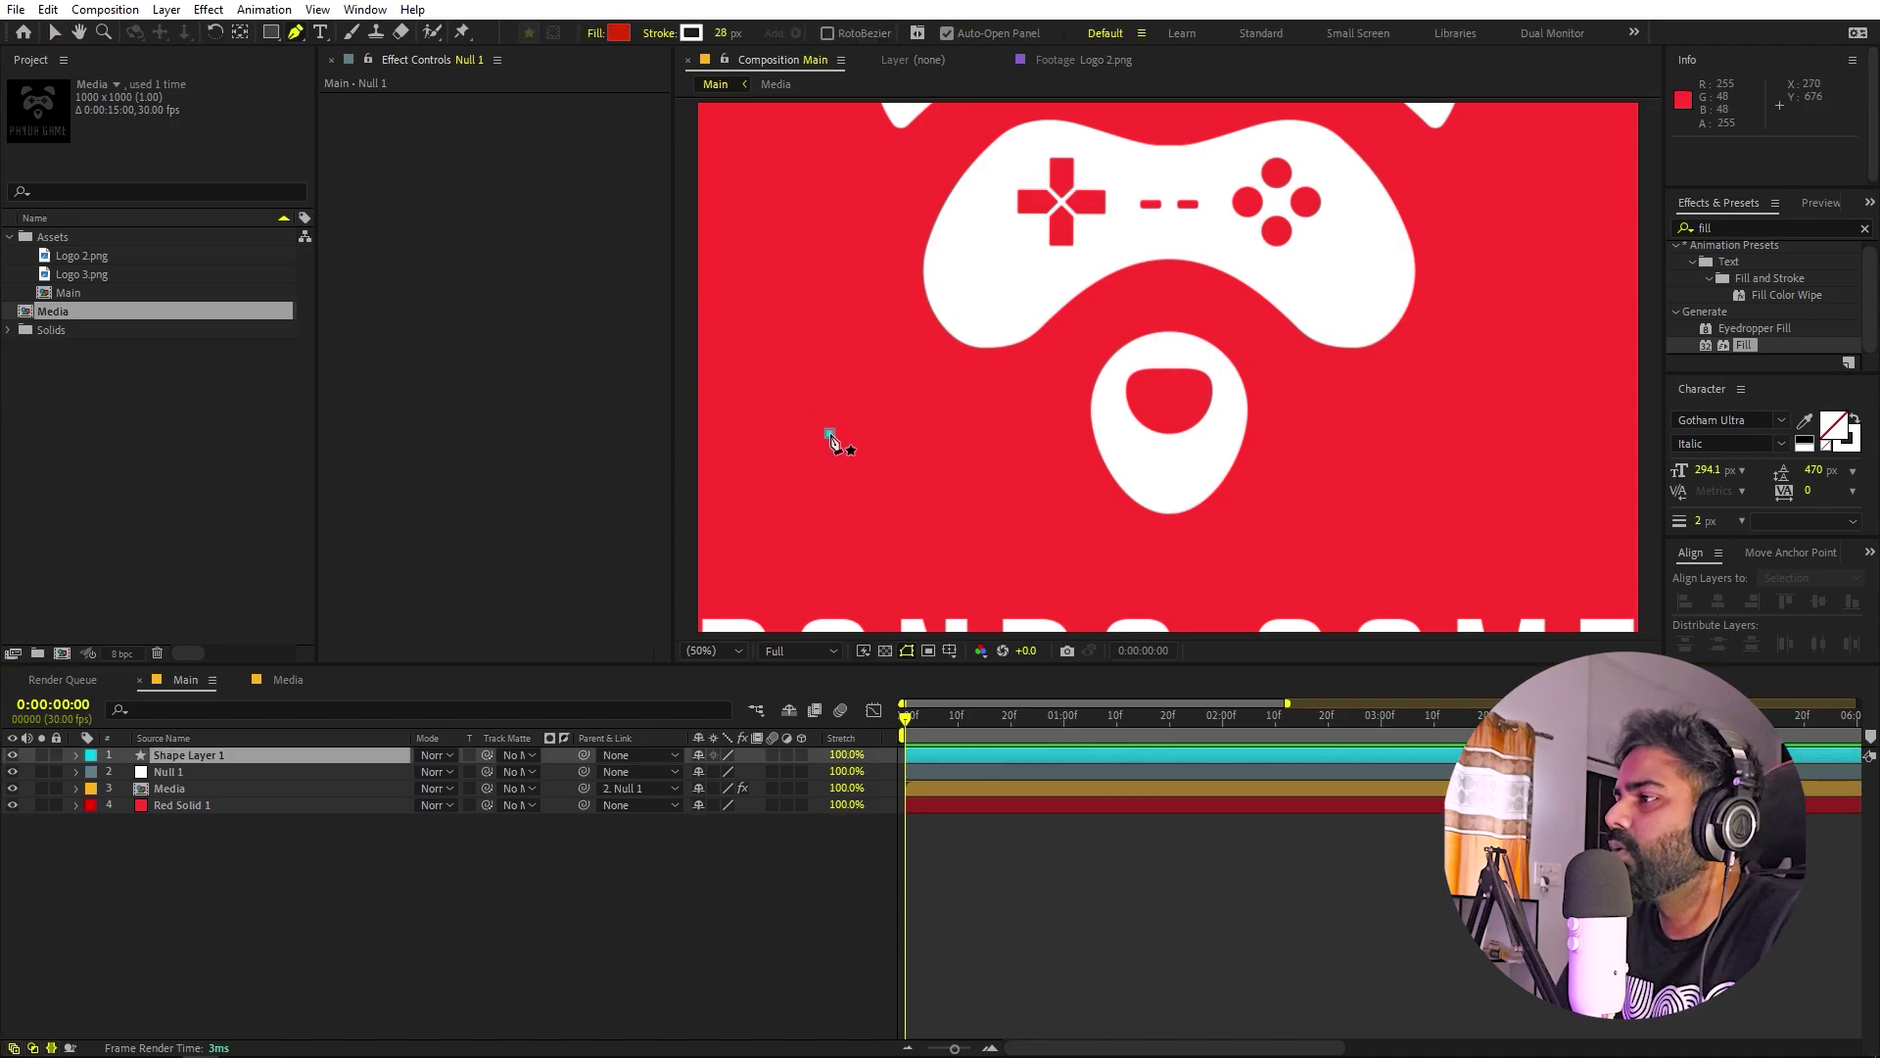
click(1465, 434)
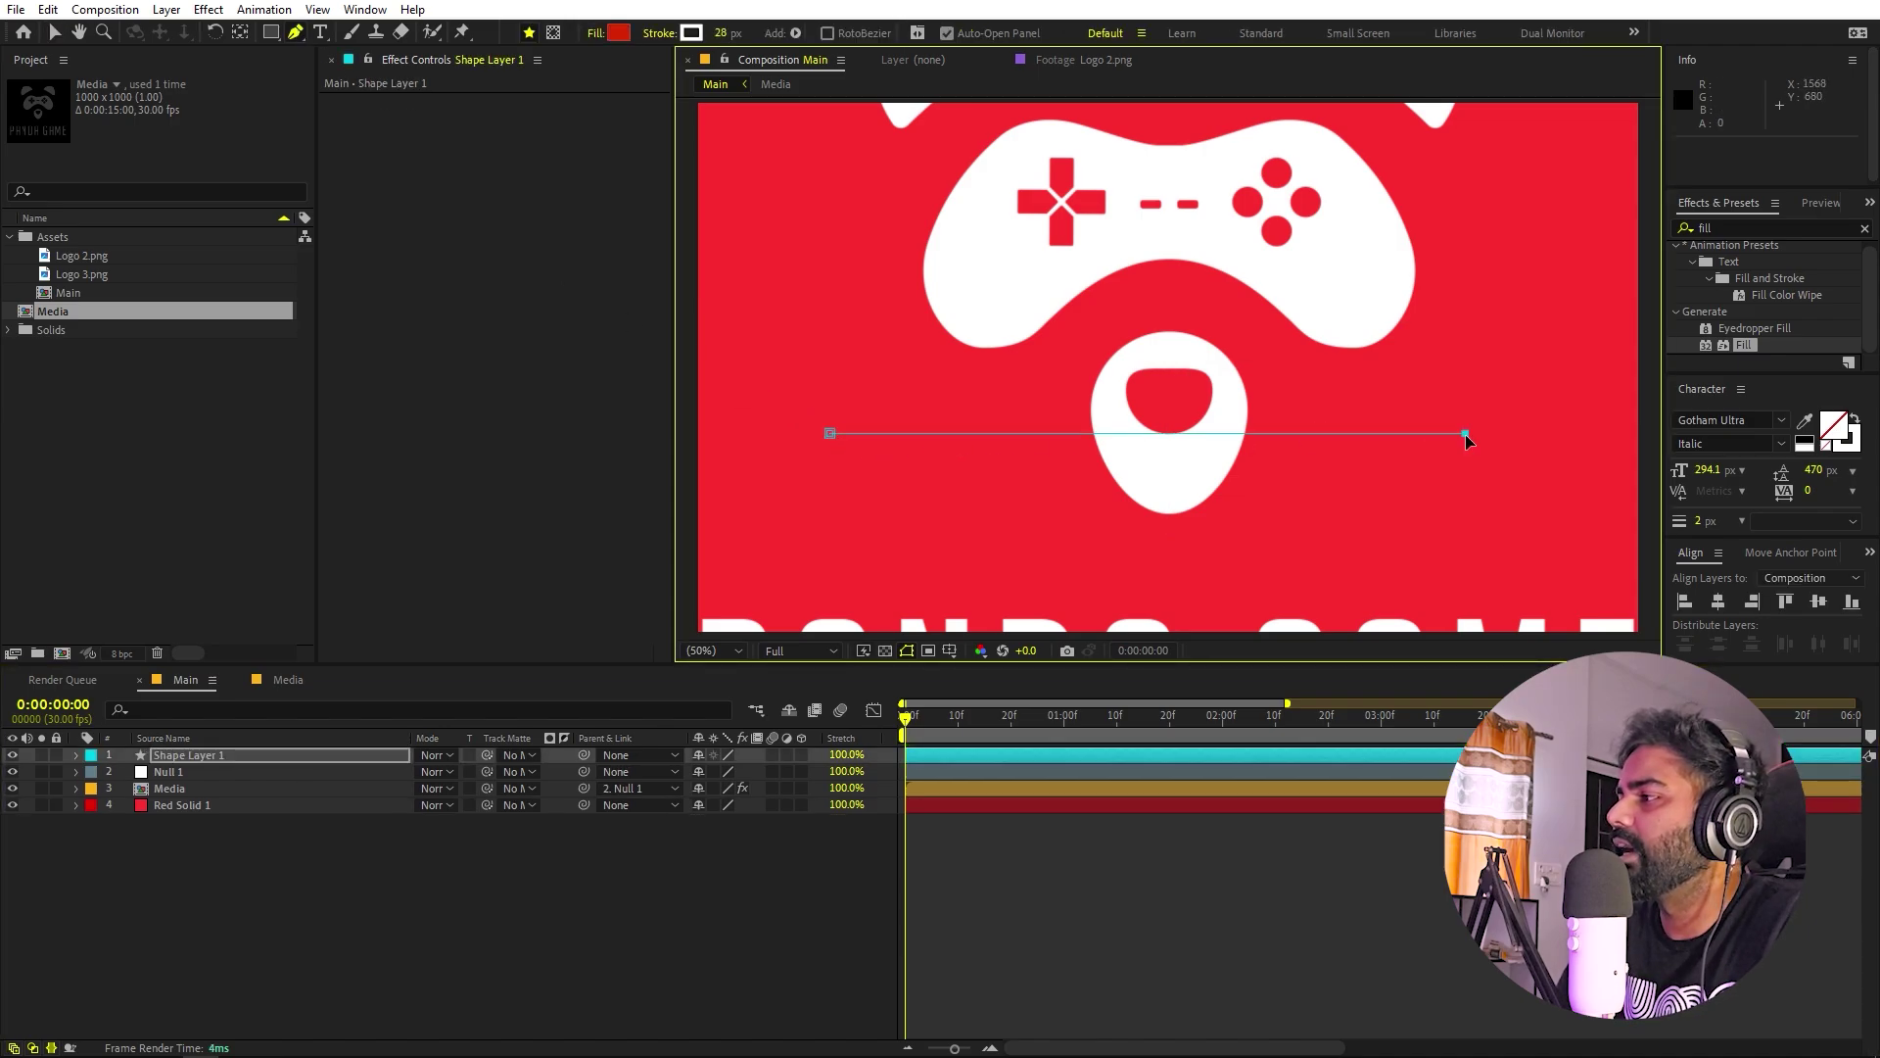
Give the line a 104 px white stroke with no fill and adjust its right end point.
mouse_move(720, 34)
mouse_down()
mouse_move(804, 176)
mouse_move(938, 502)
mouse_up()
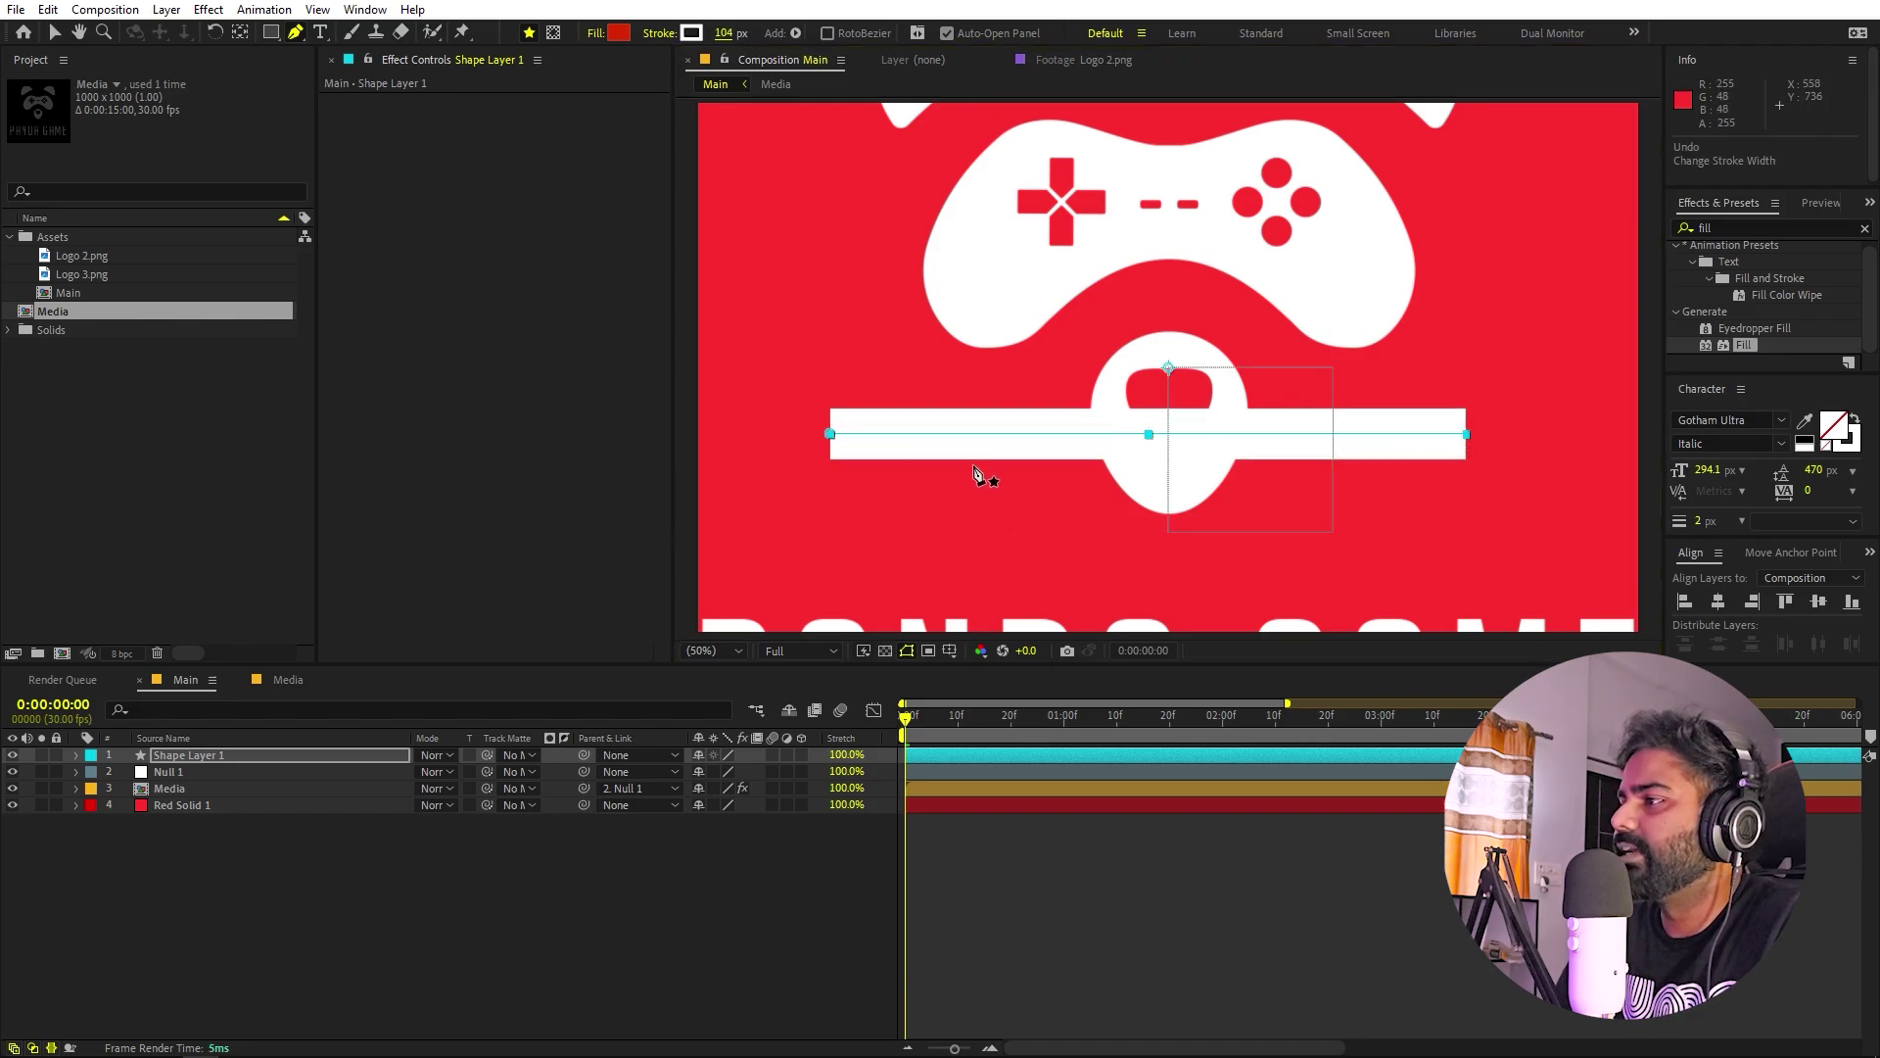
click(597, 34)
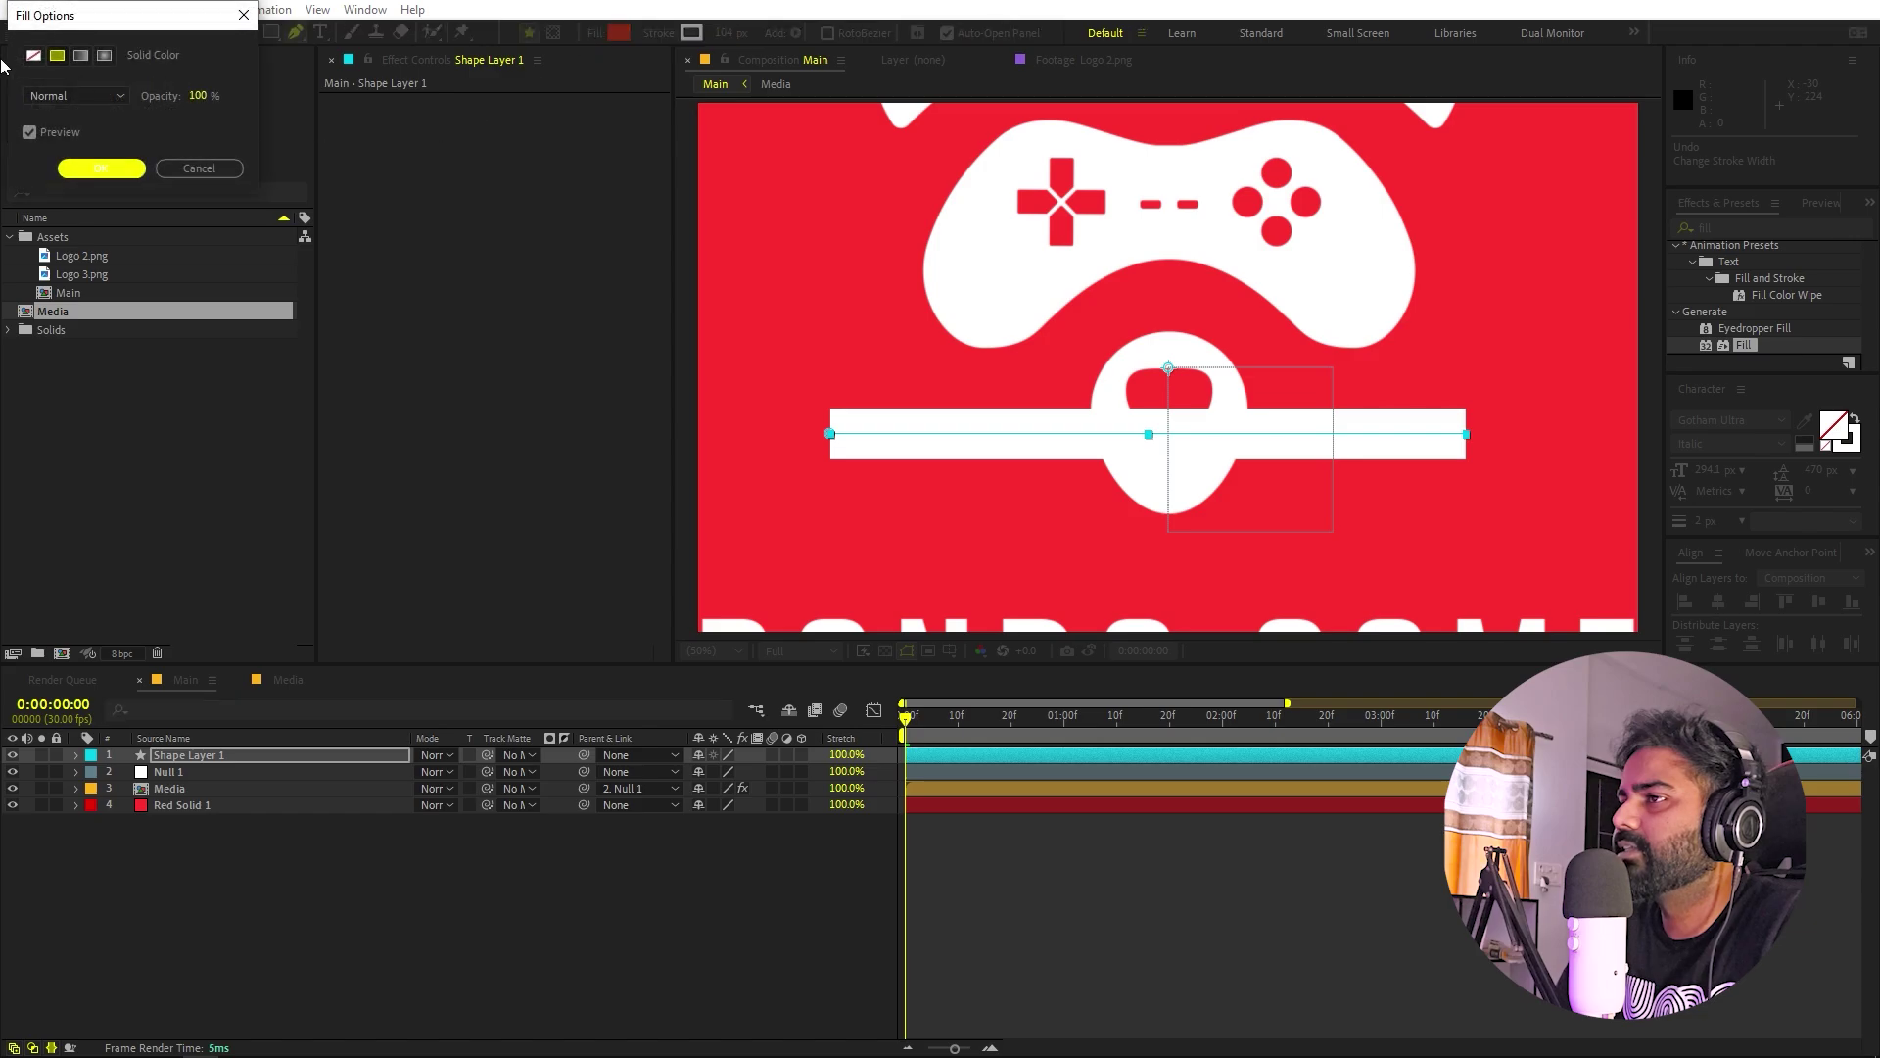
click(33, 55)
click(100, 168)
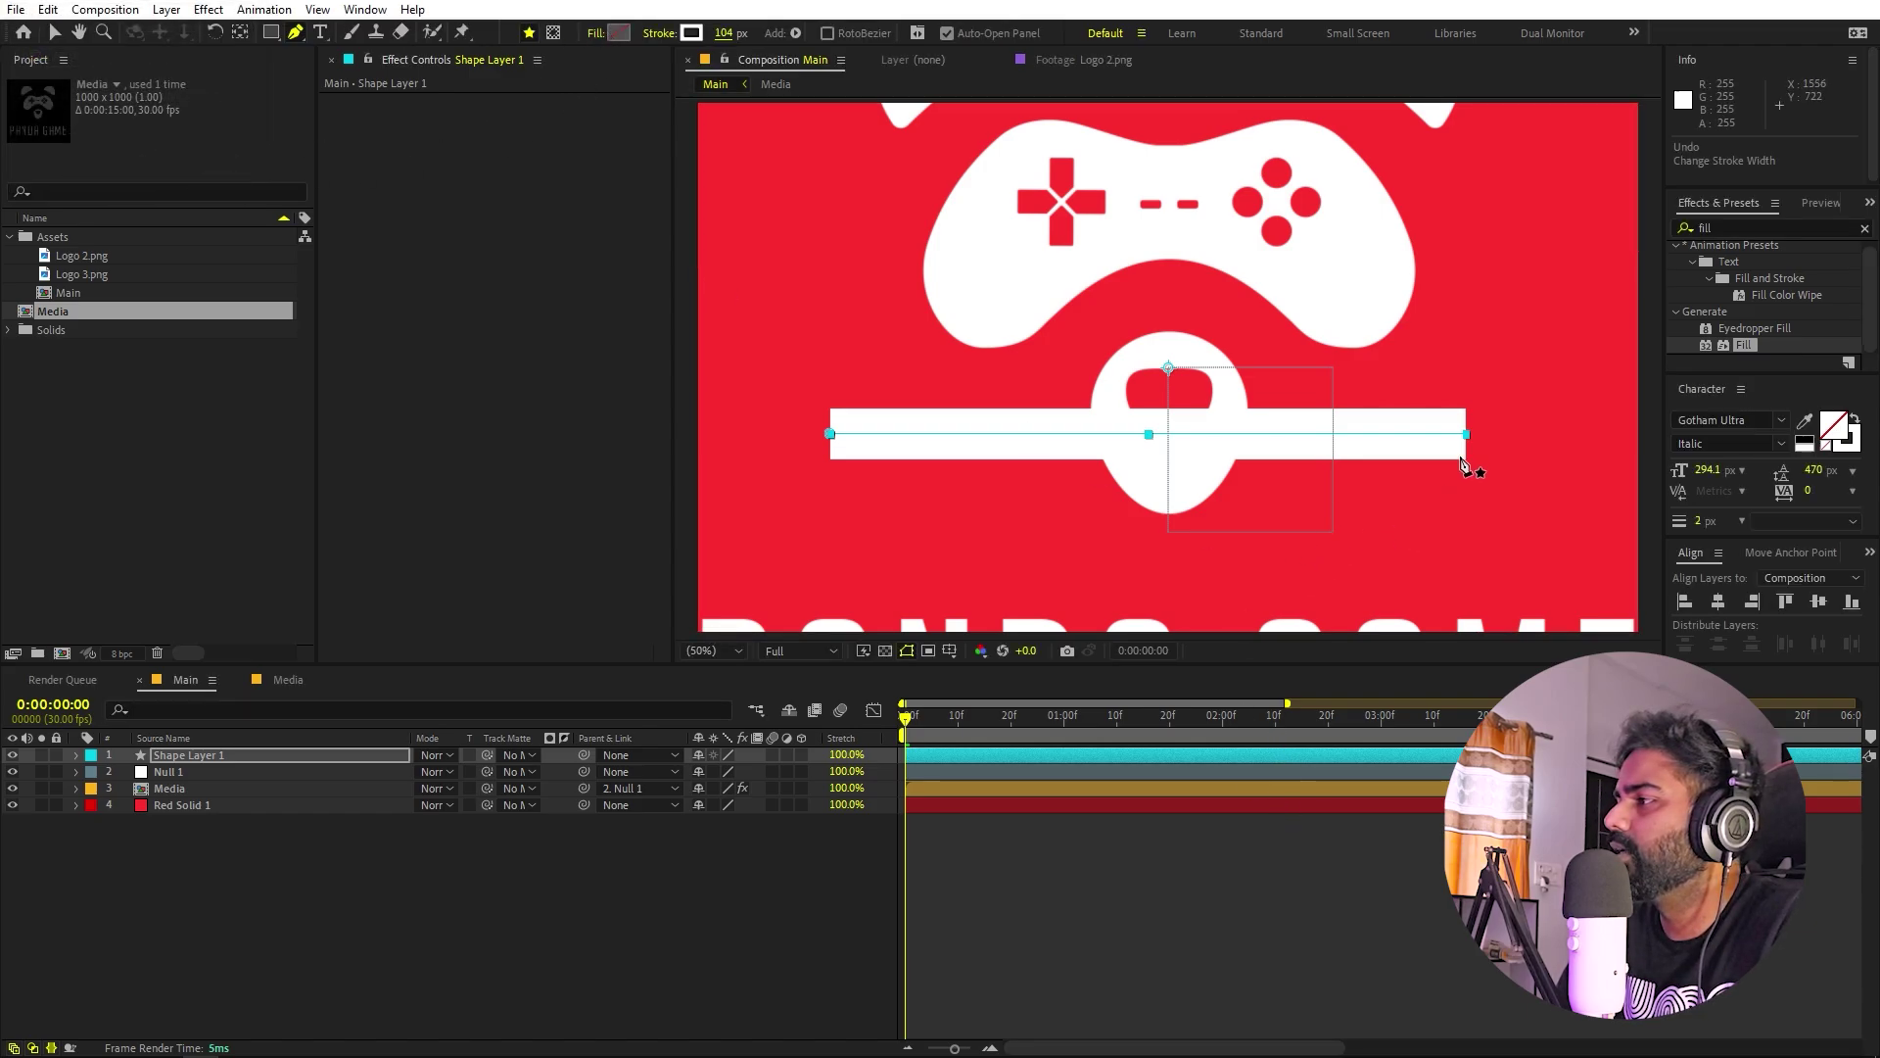
mouse_move(1468, 437)
mouse_down()
mouse_move(1083, 428)
mouse_move(1323, 424)
mouse_move(1247, 449)
mouse_move(1497, 457)
mouse_move(1456, 424)
mouse_move(1481, 429)
mouse_up()
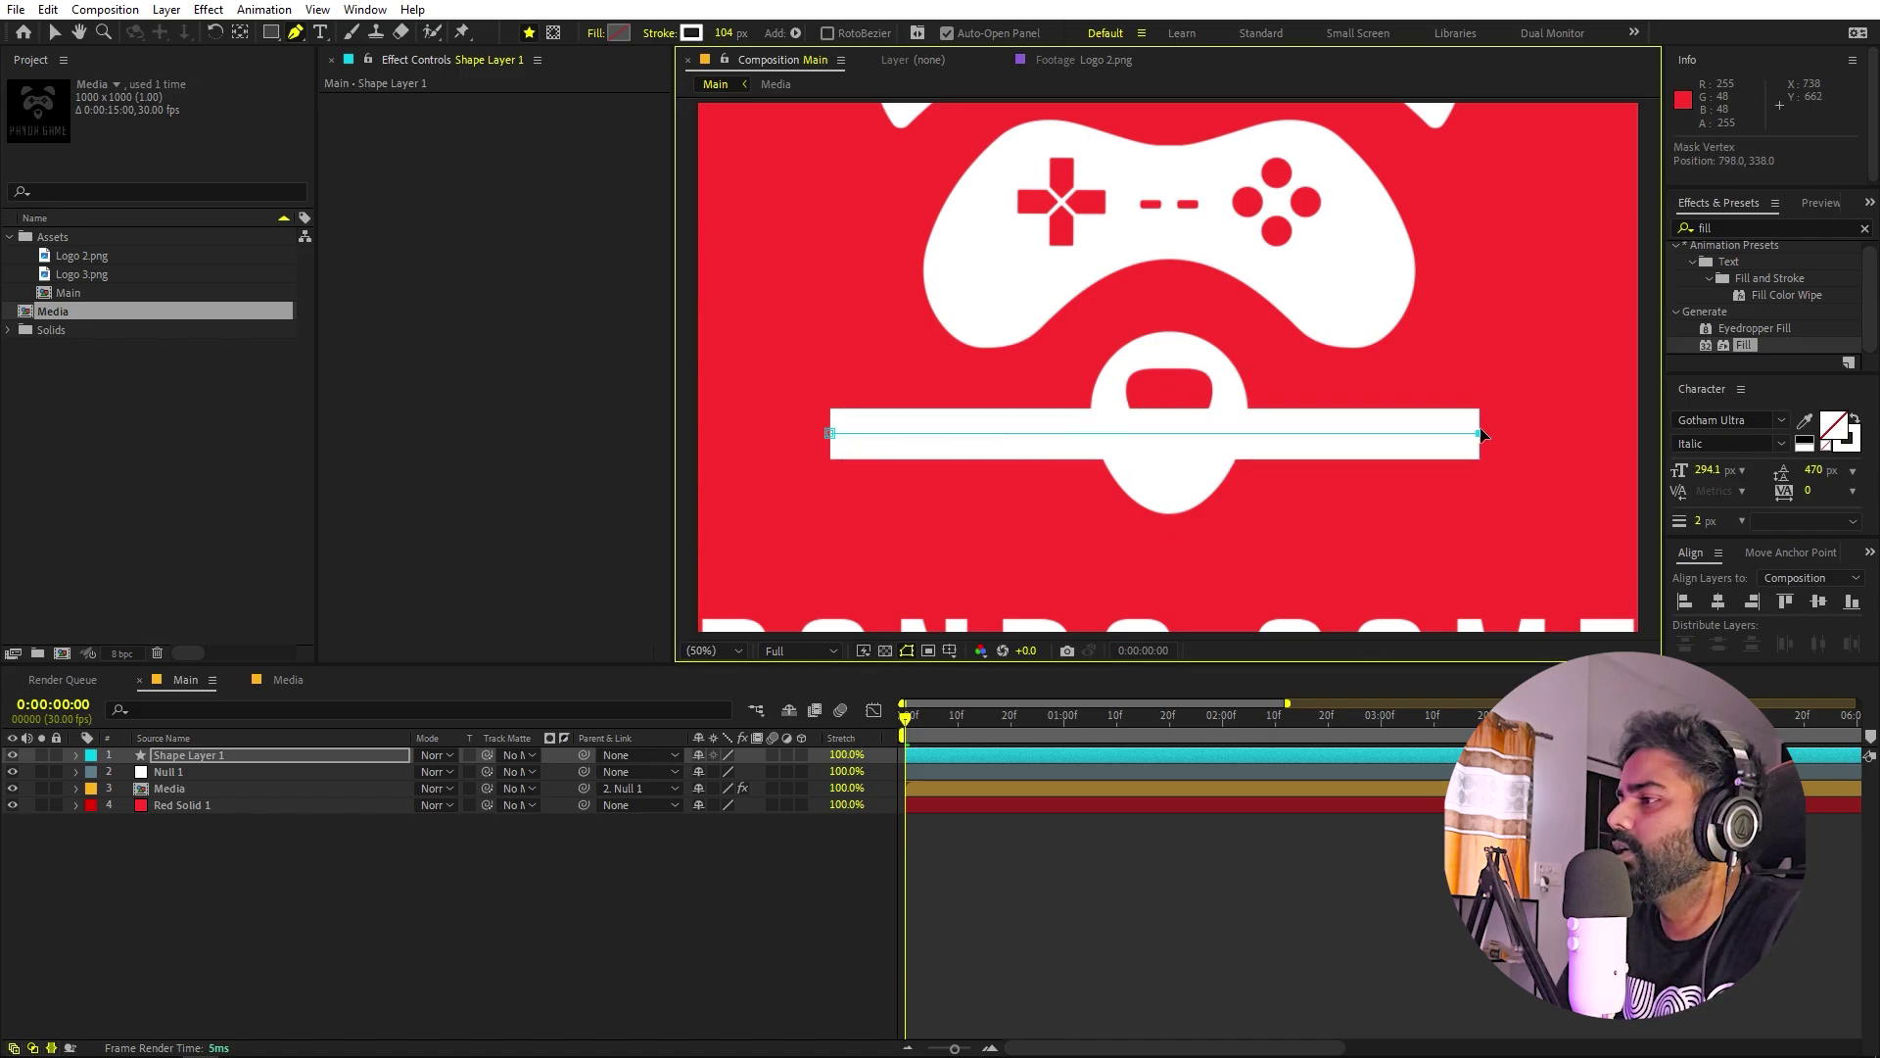
Add Trim Paths to Shape Layer 1 and reveal its settings.
click(76, 756)
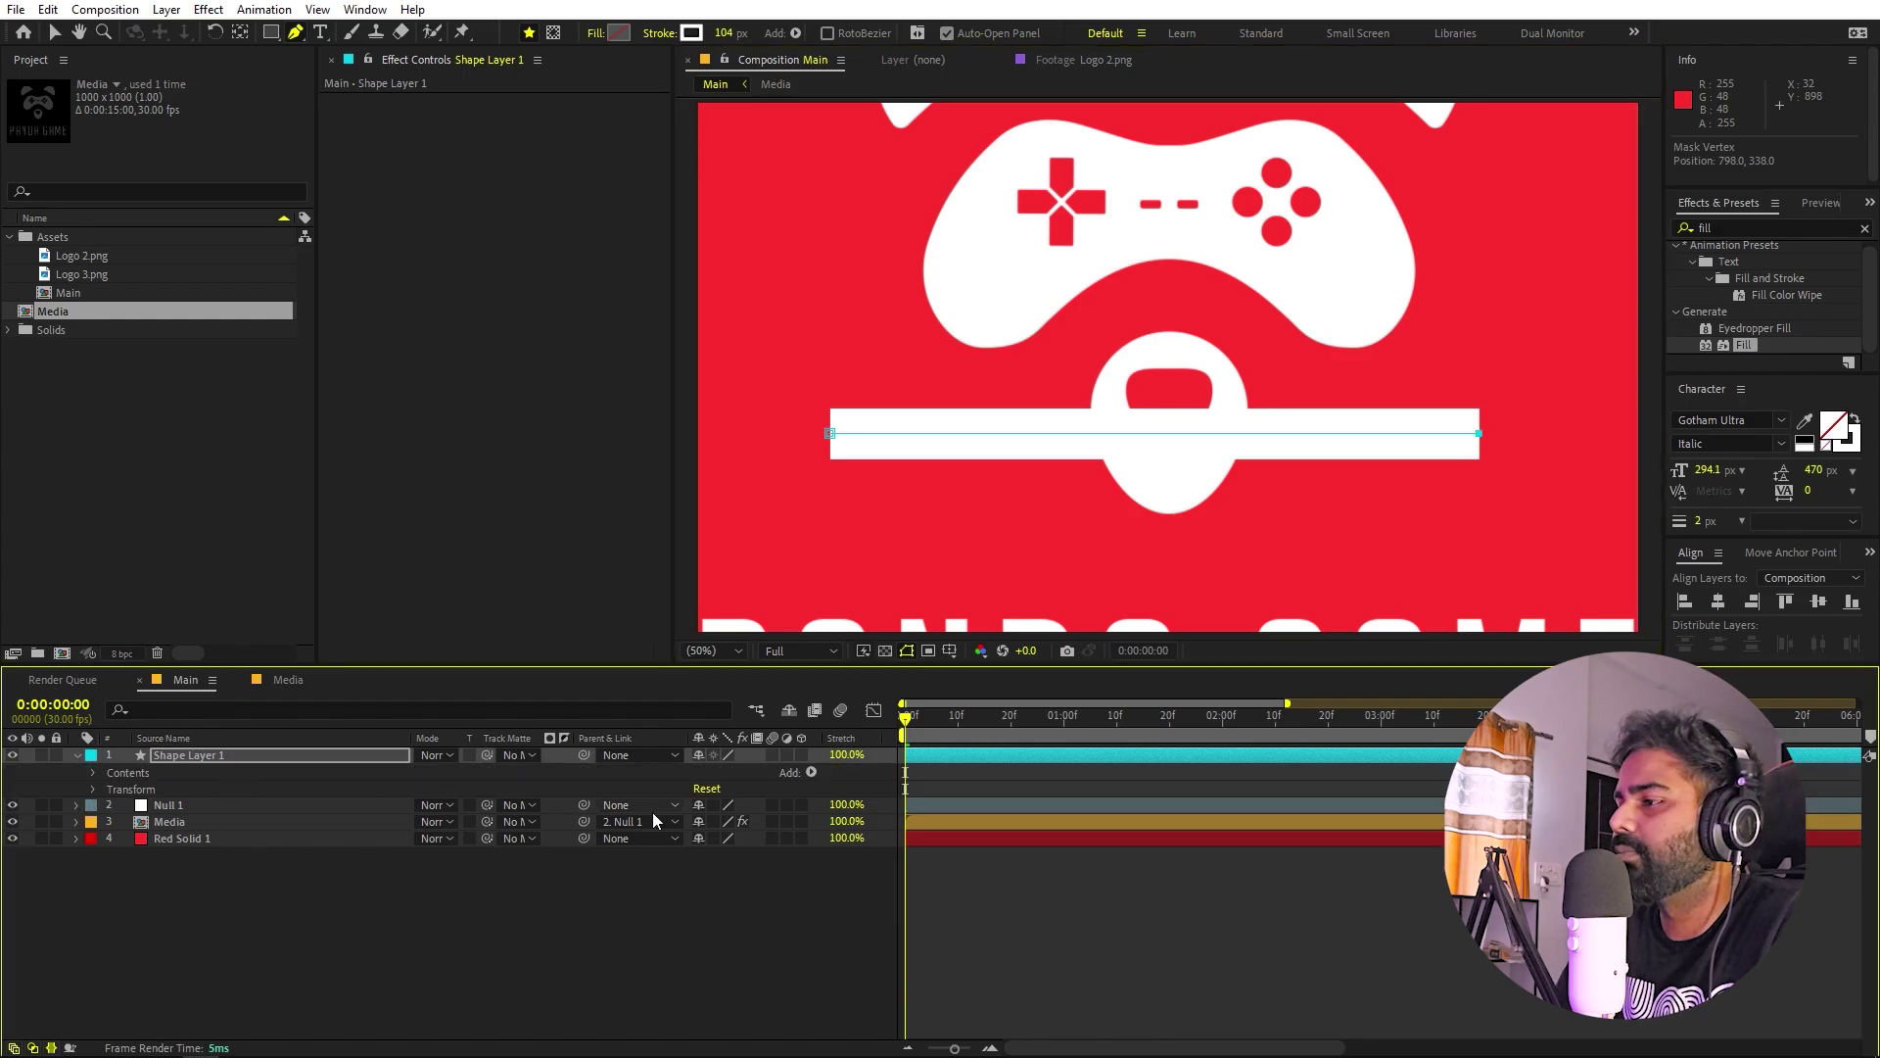
click(810, 773)
click(886, 665)
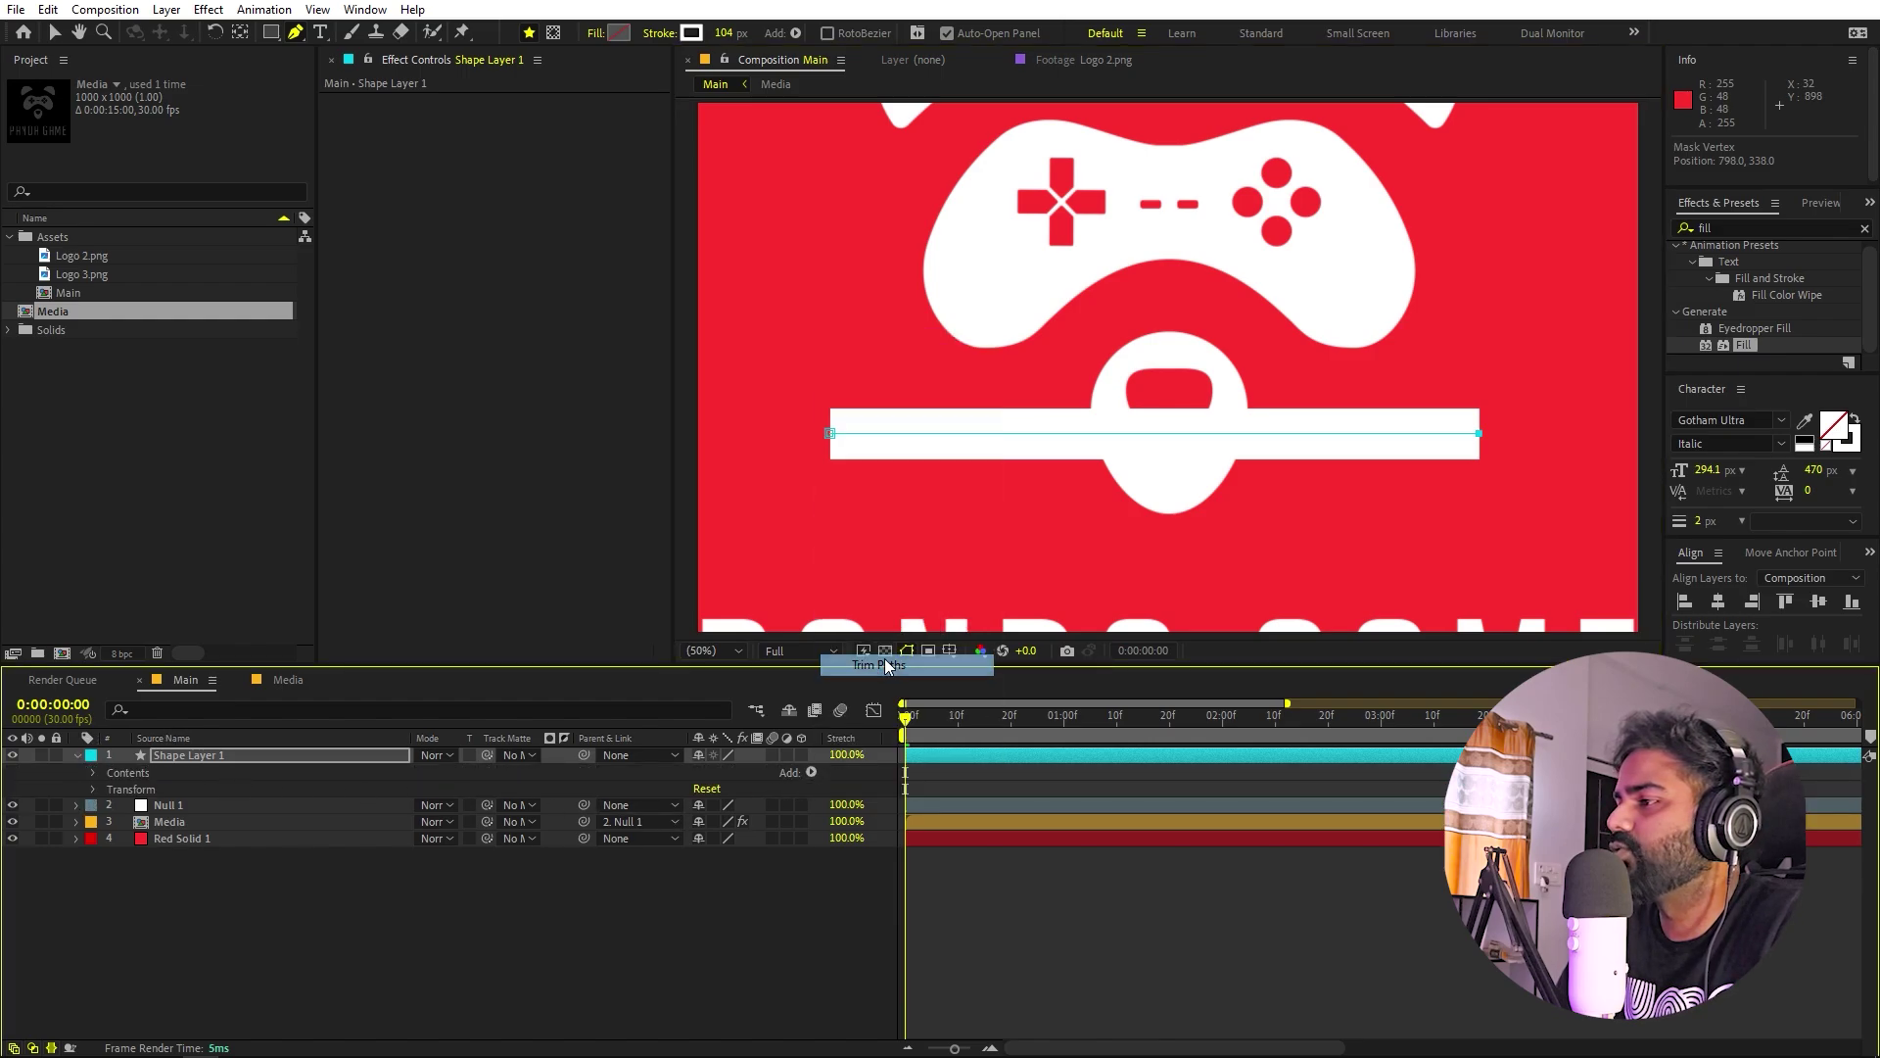
click(126, 824)
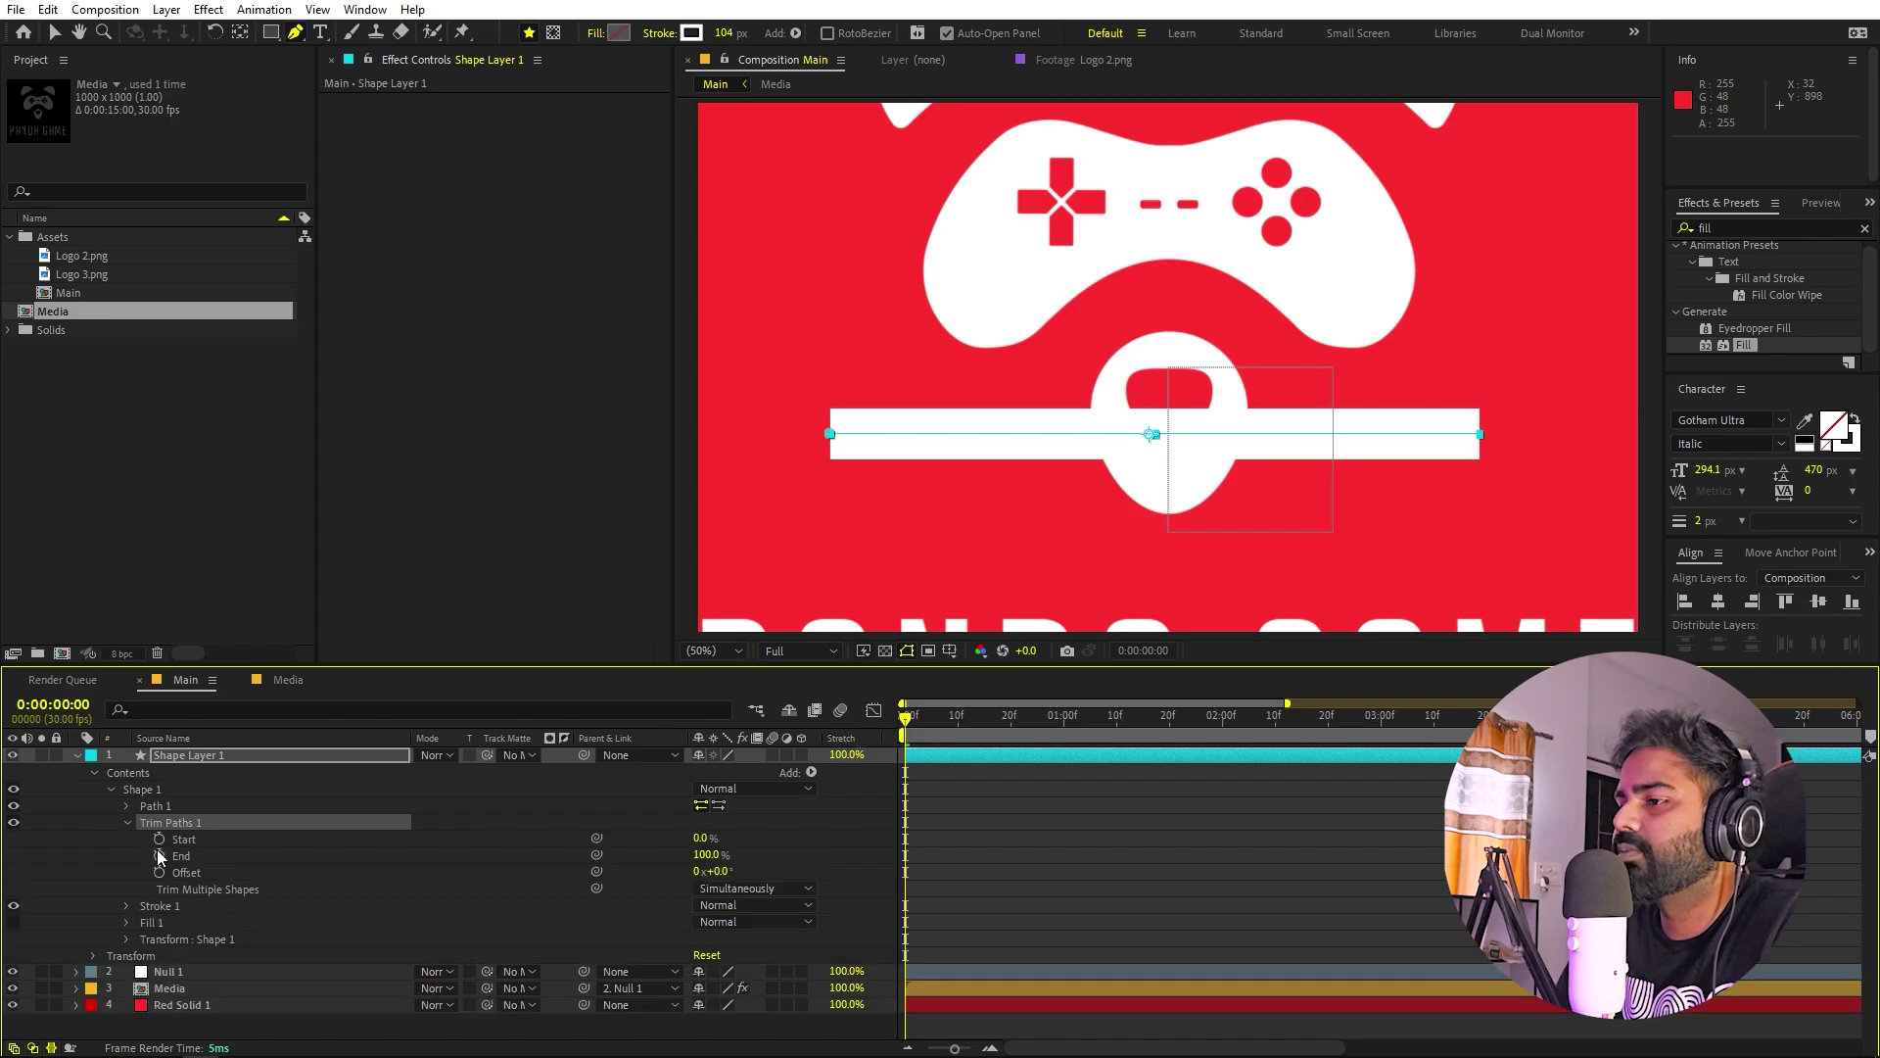
Keyframe trim End and Start 0%→100% by frame 14, offset Start later, and ease all four keys.
drag(159, 839, 159, 857)
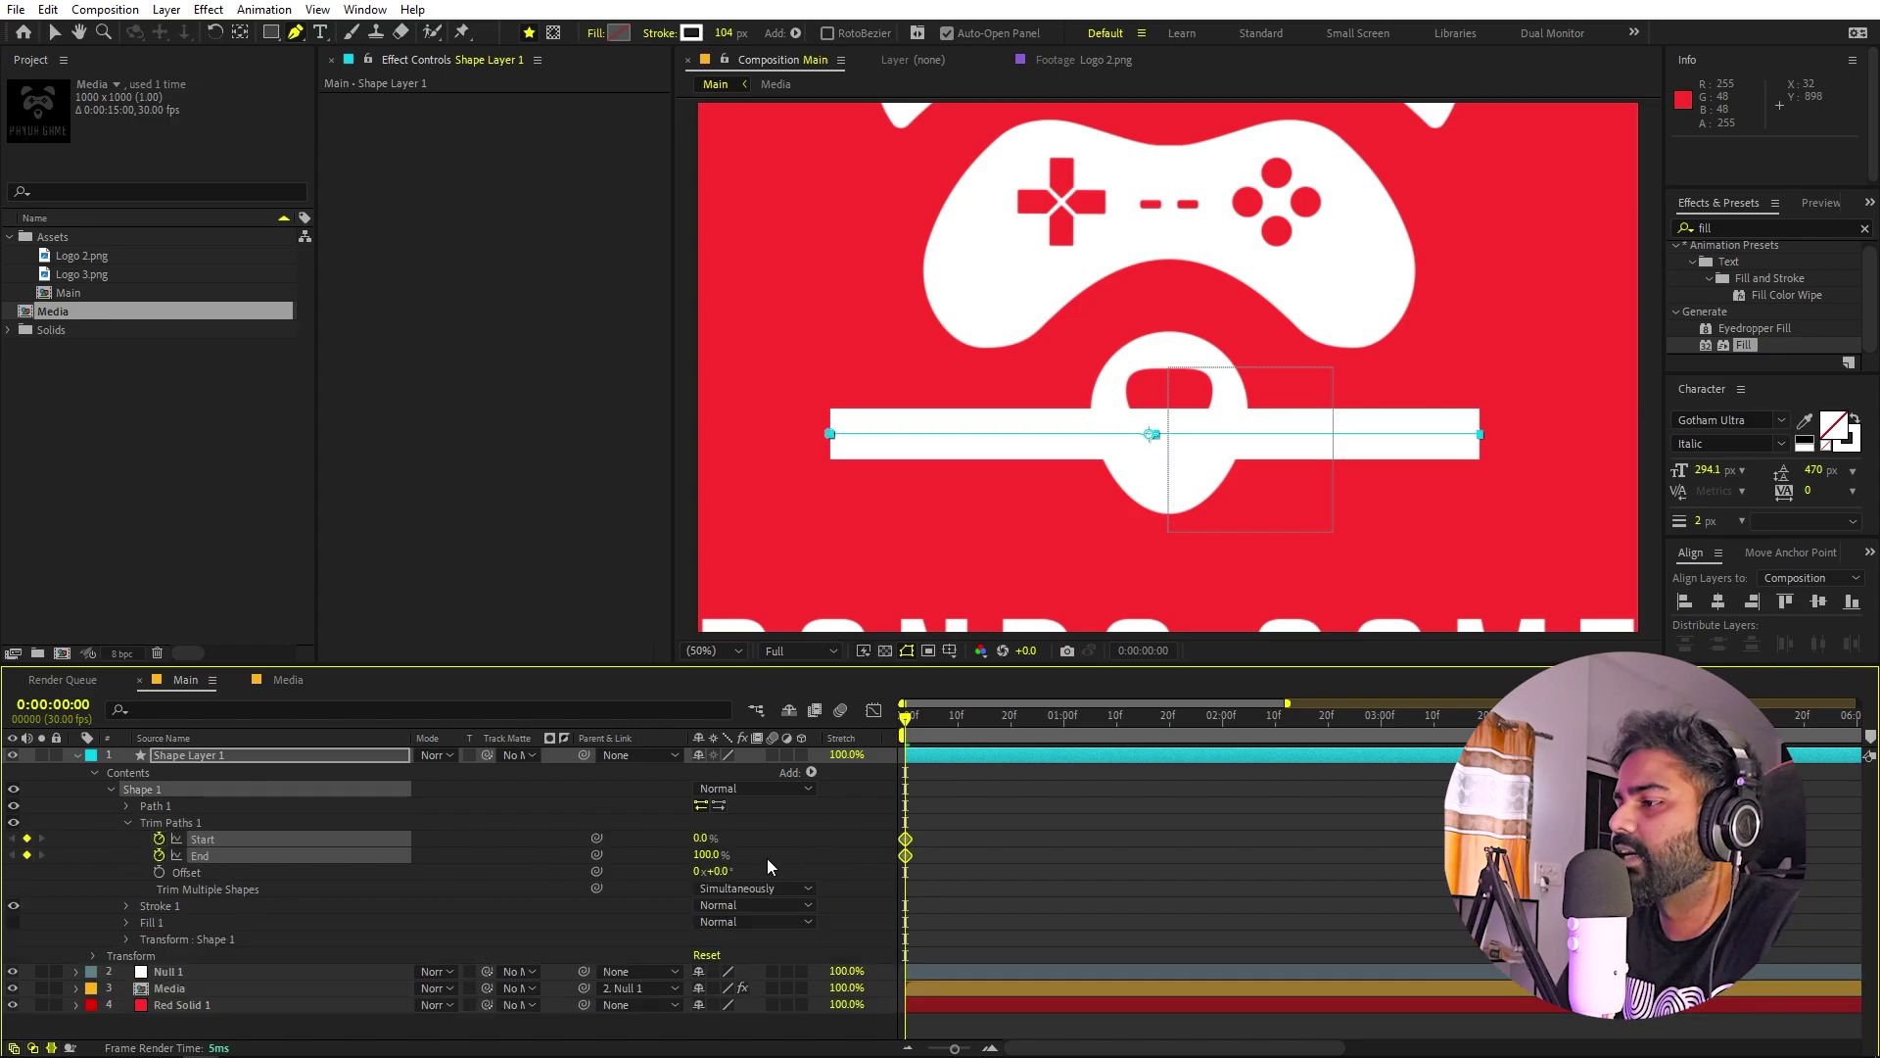
drag(712, 857, 638, 862)
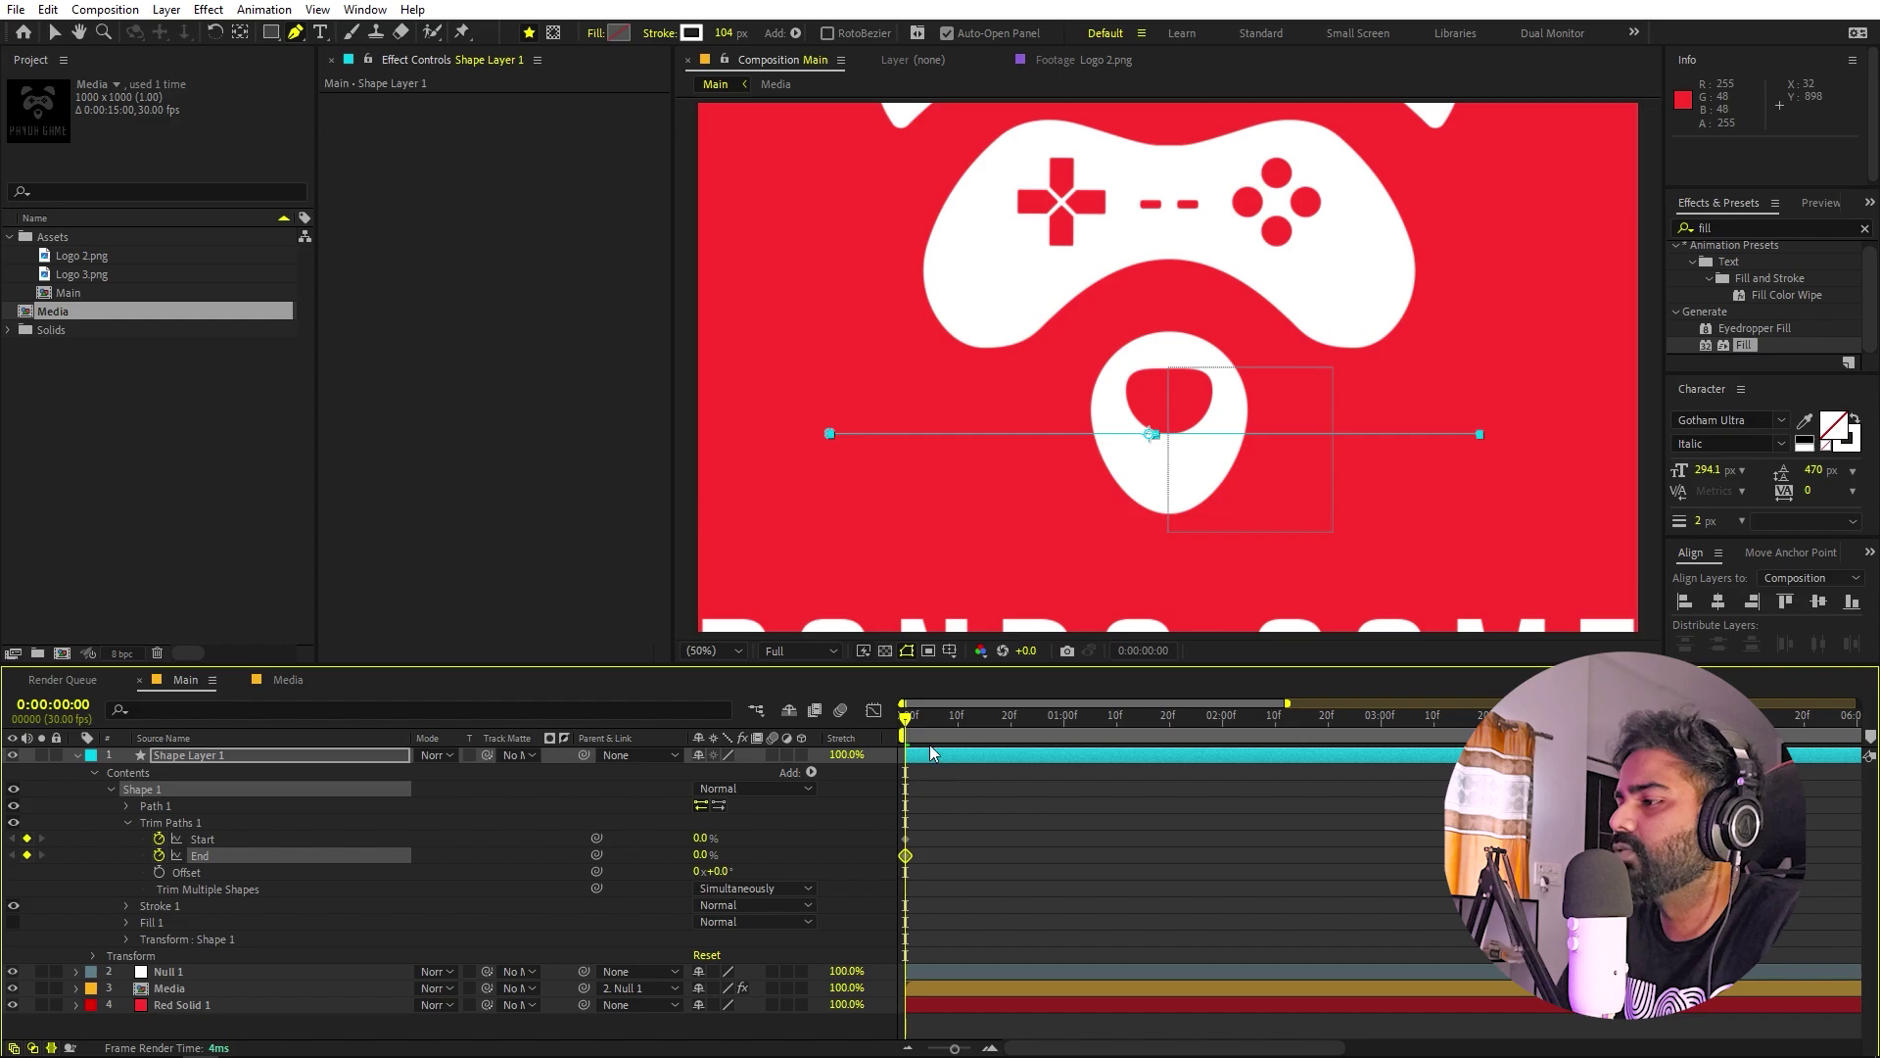
drag(930, 723, 977, 726)
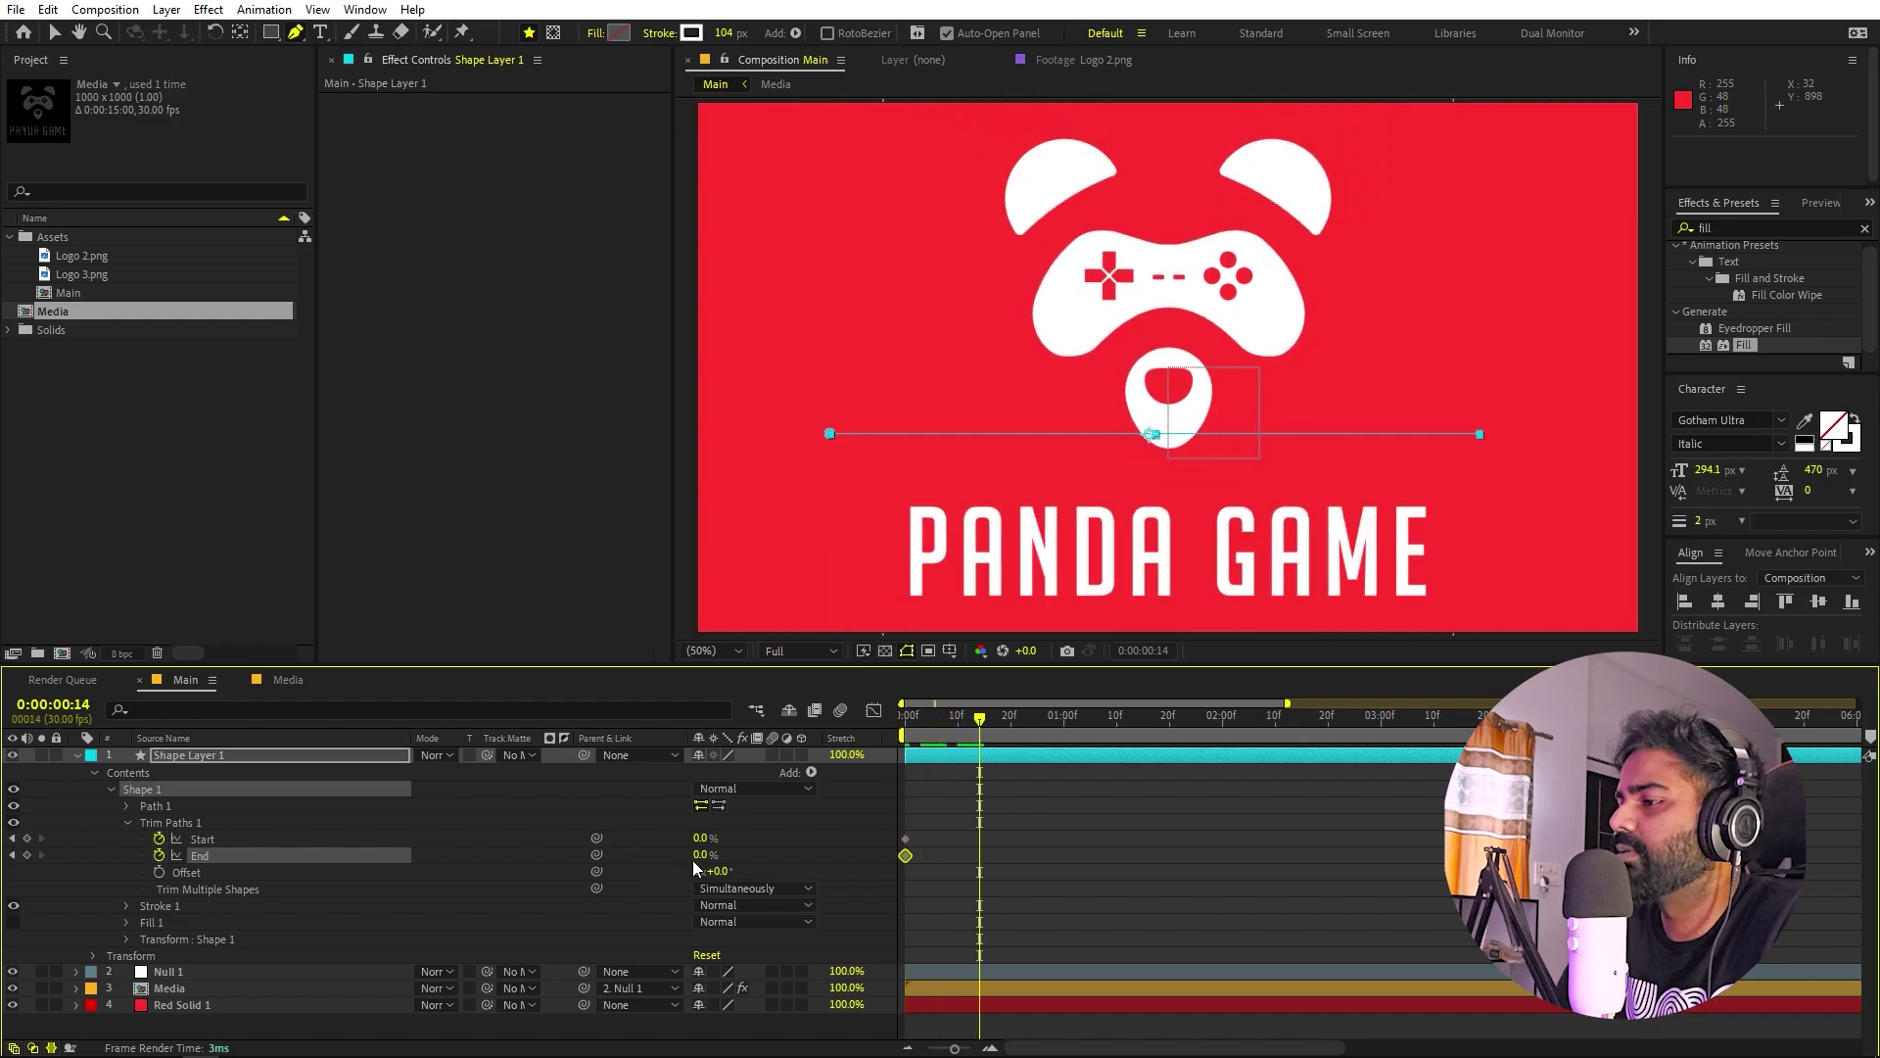
drag(703, 855, 862, 856)
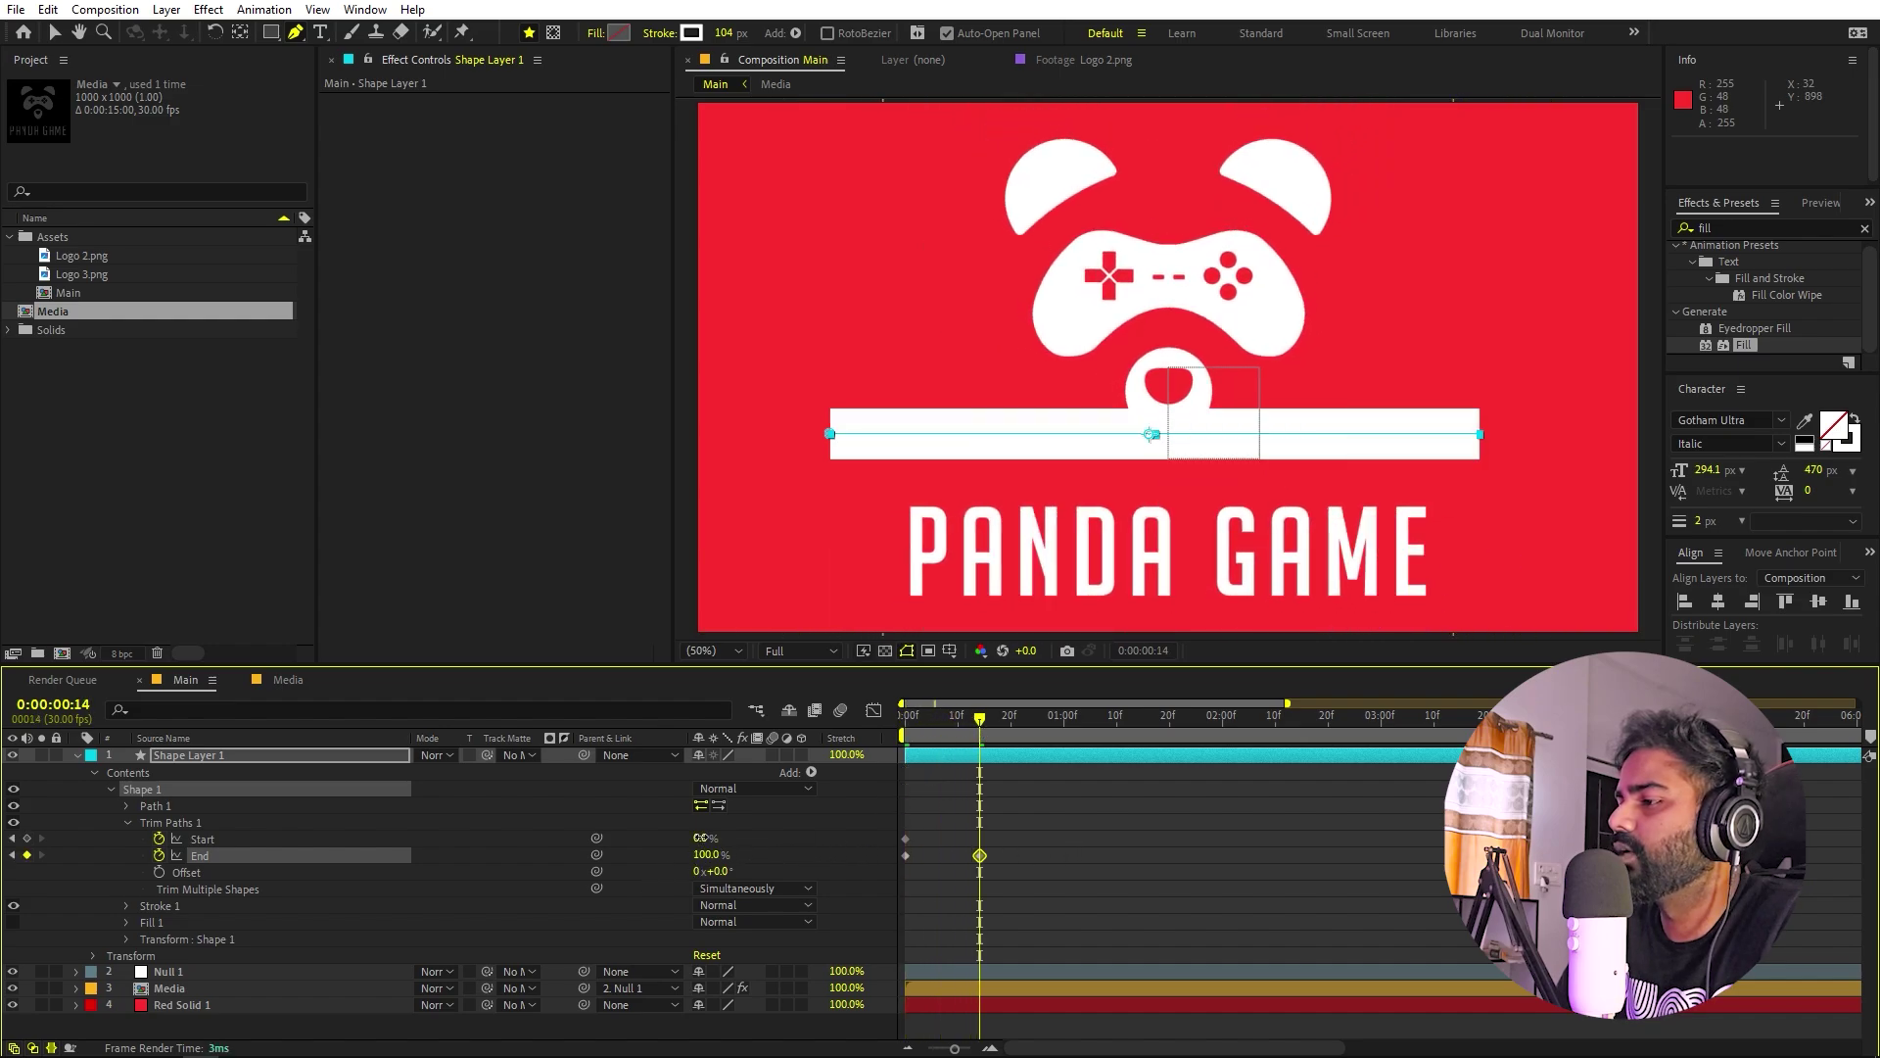
drag(699, 839, 989, 855)
drag(967, 740, 945, 756)
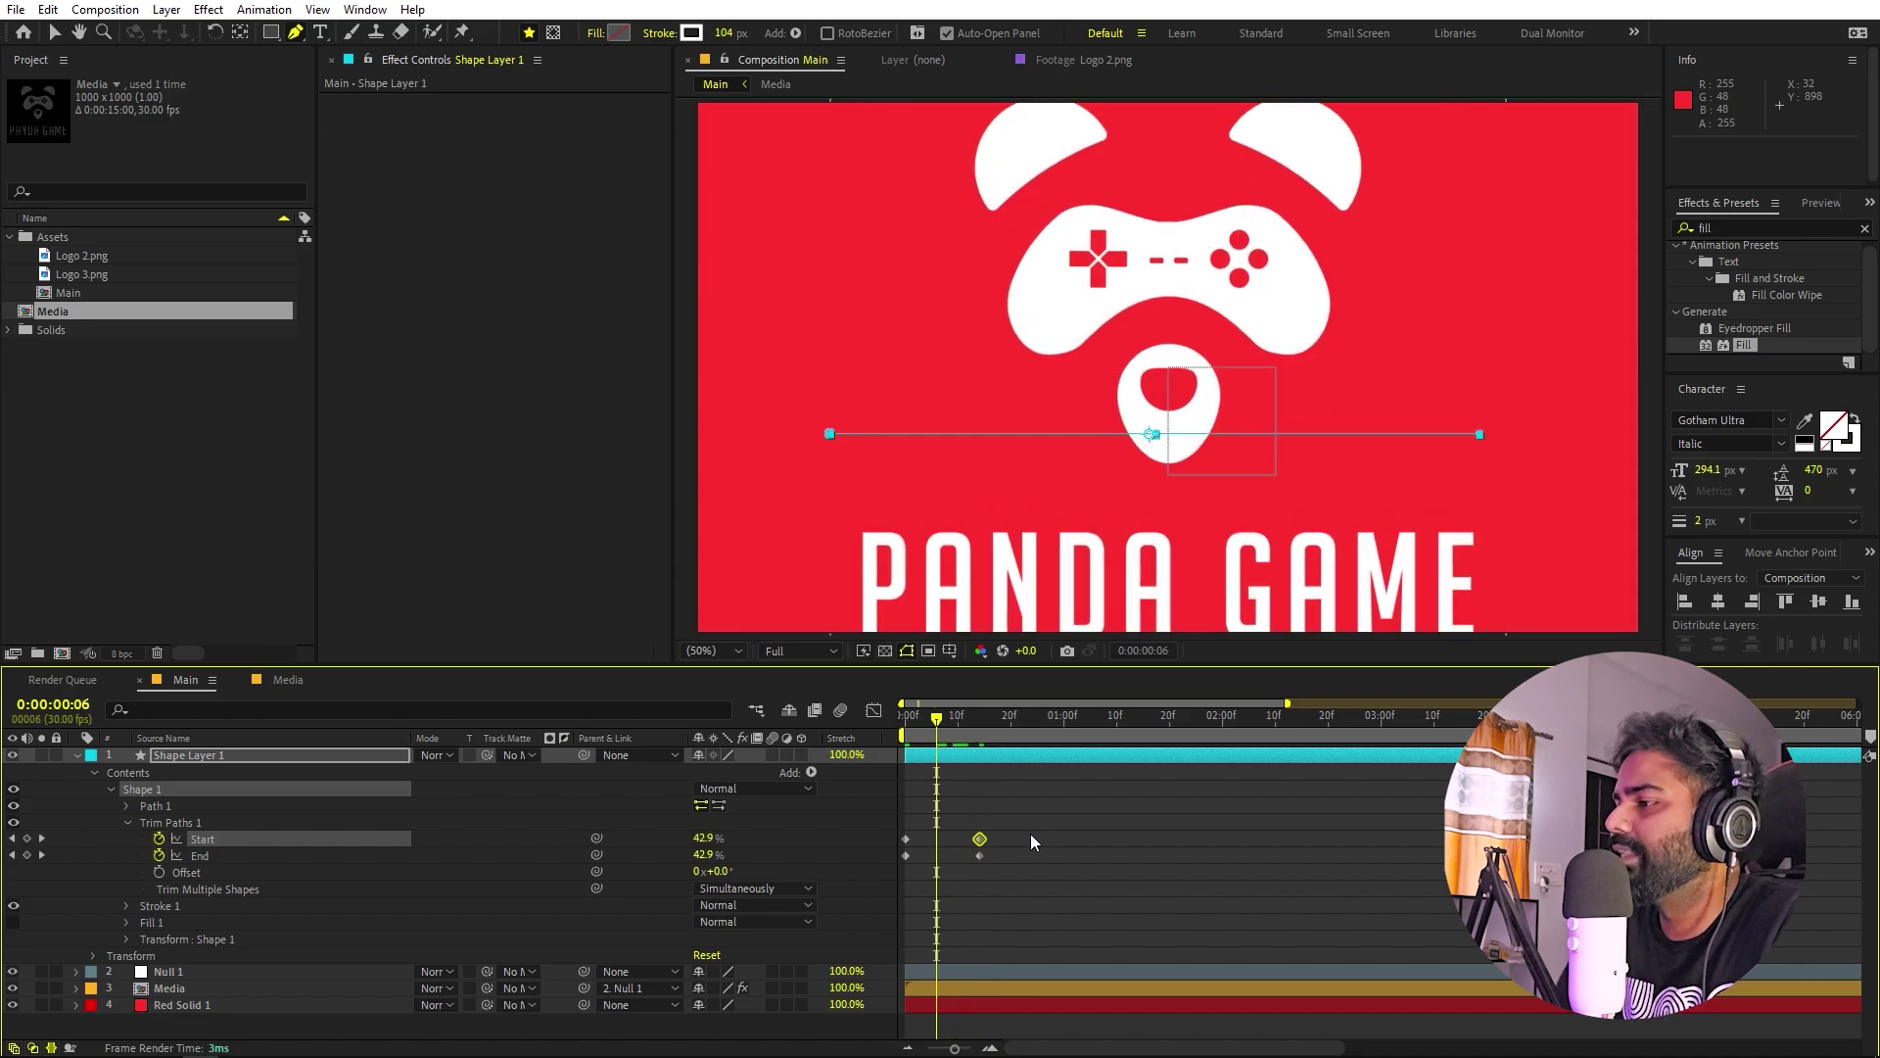
mouse_move(1032, 832)
mouse_down()
mouse_move(901, 844)
mouse_move(924, 846)
mouse_up()
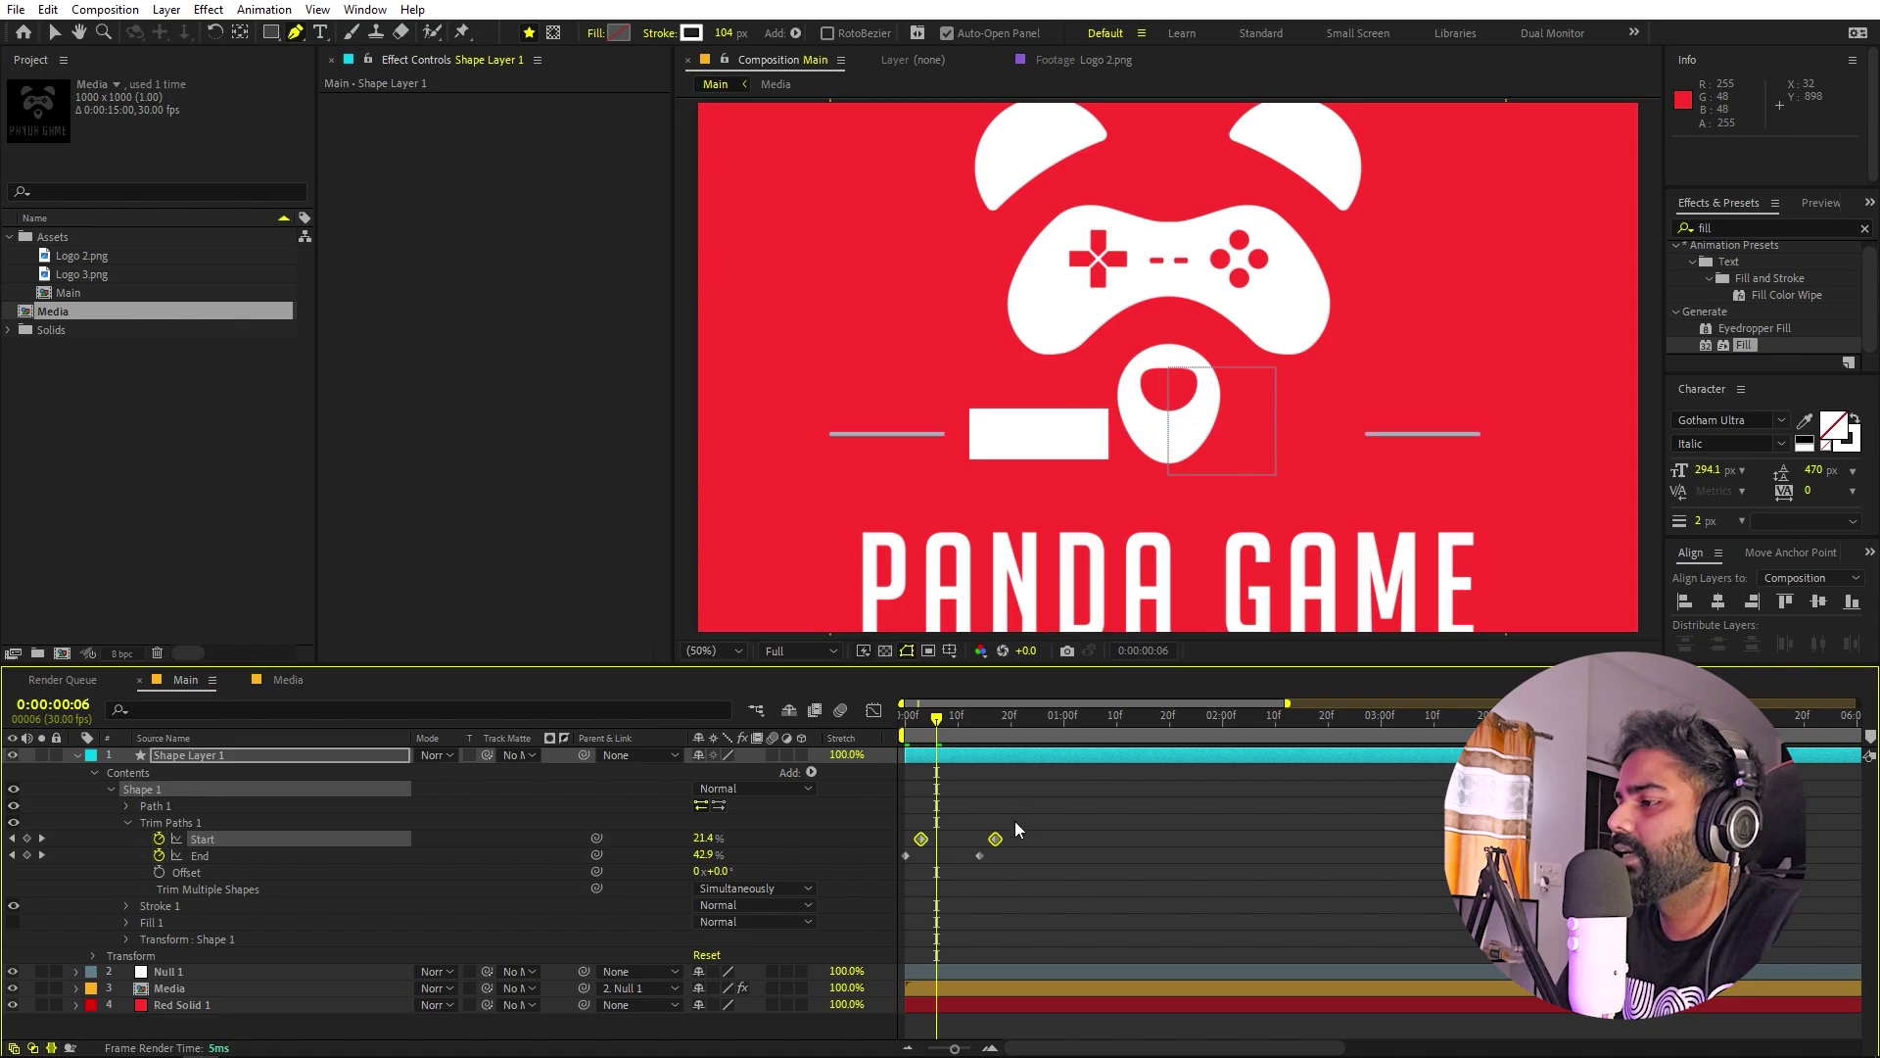
drag(1015, 821, 877, 859)
key(F9)
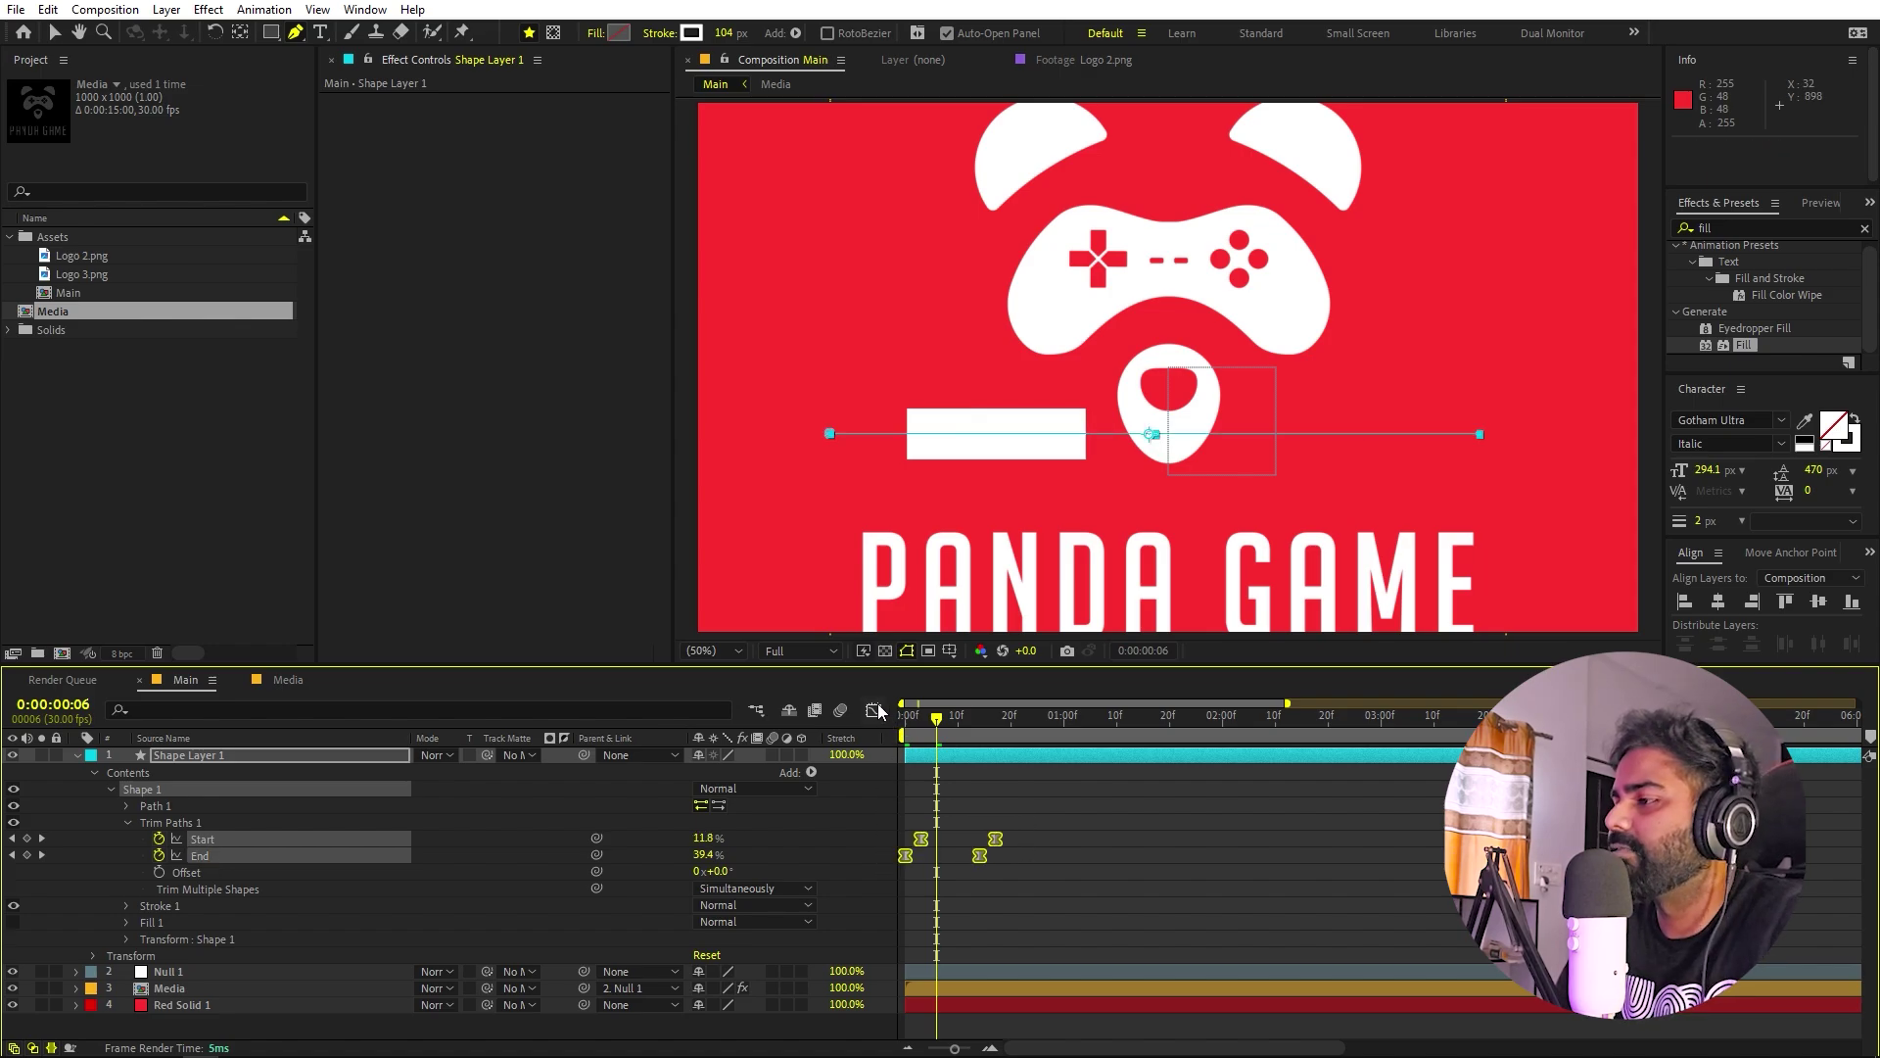
Sharpen the Trim Paths Start and End speed curves by stretching the keyframe influence handles.
click(874, 710)
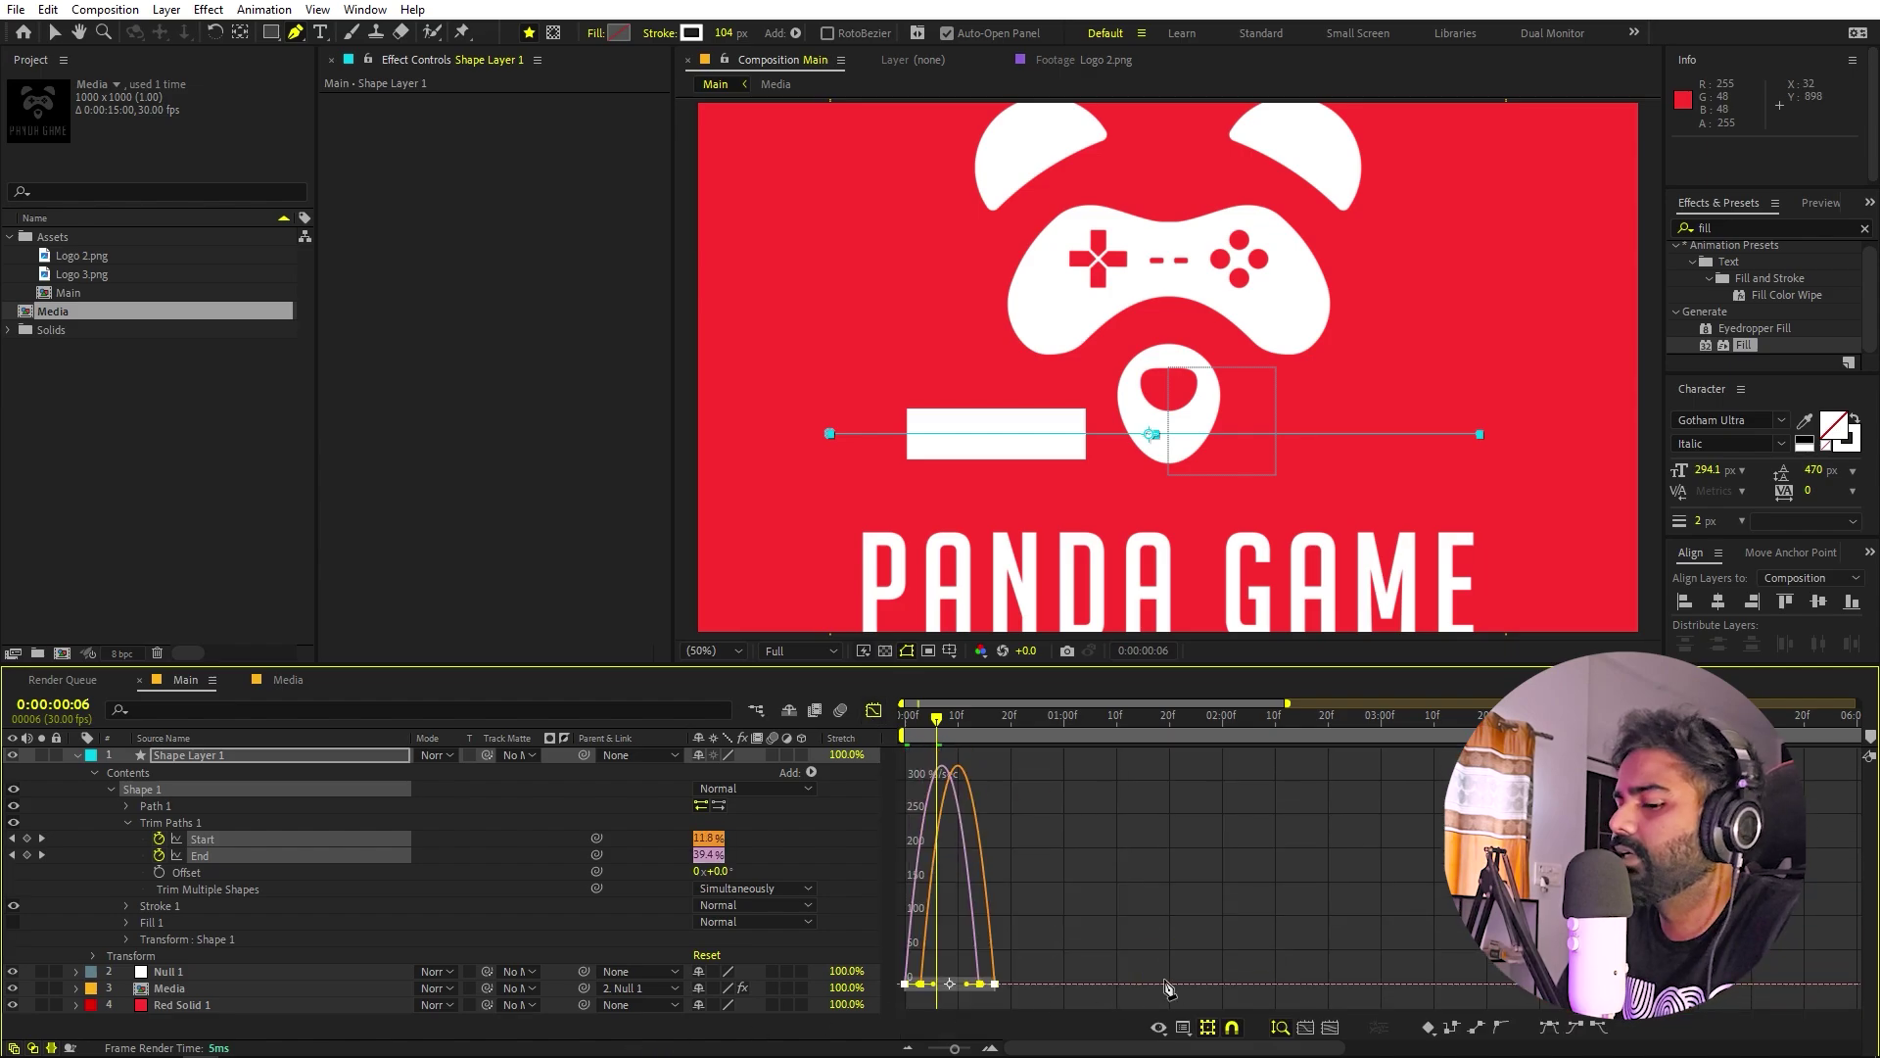
key(v)
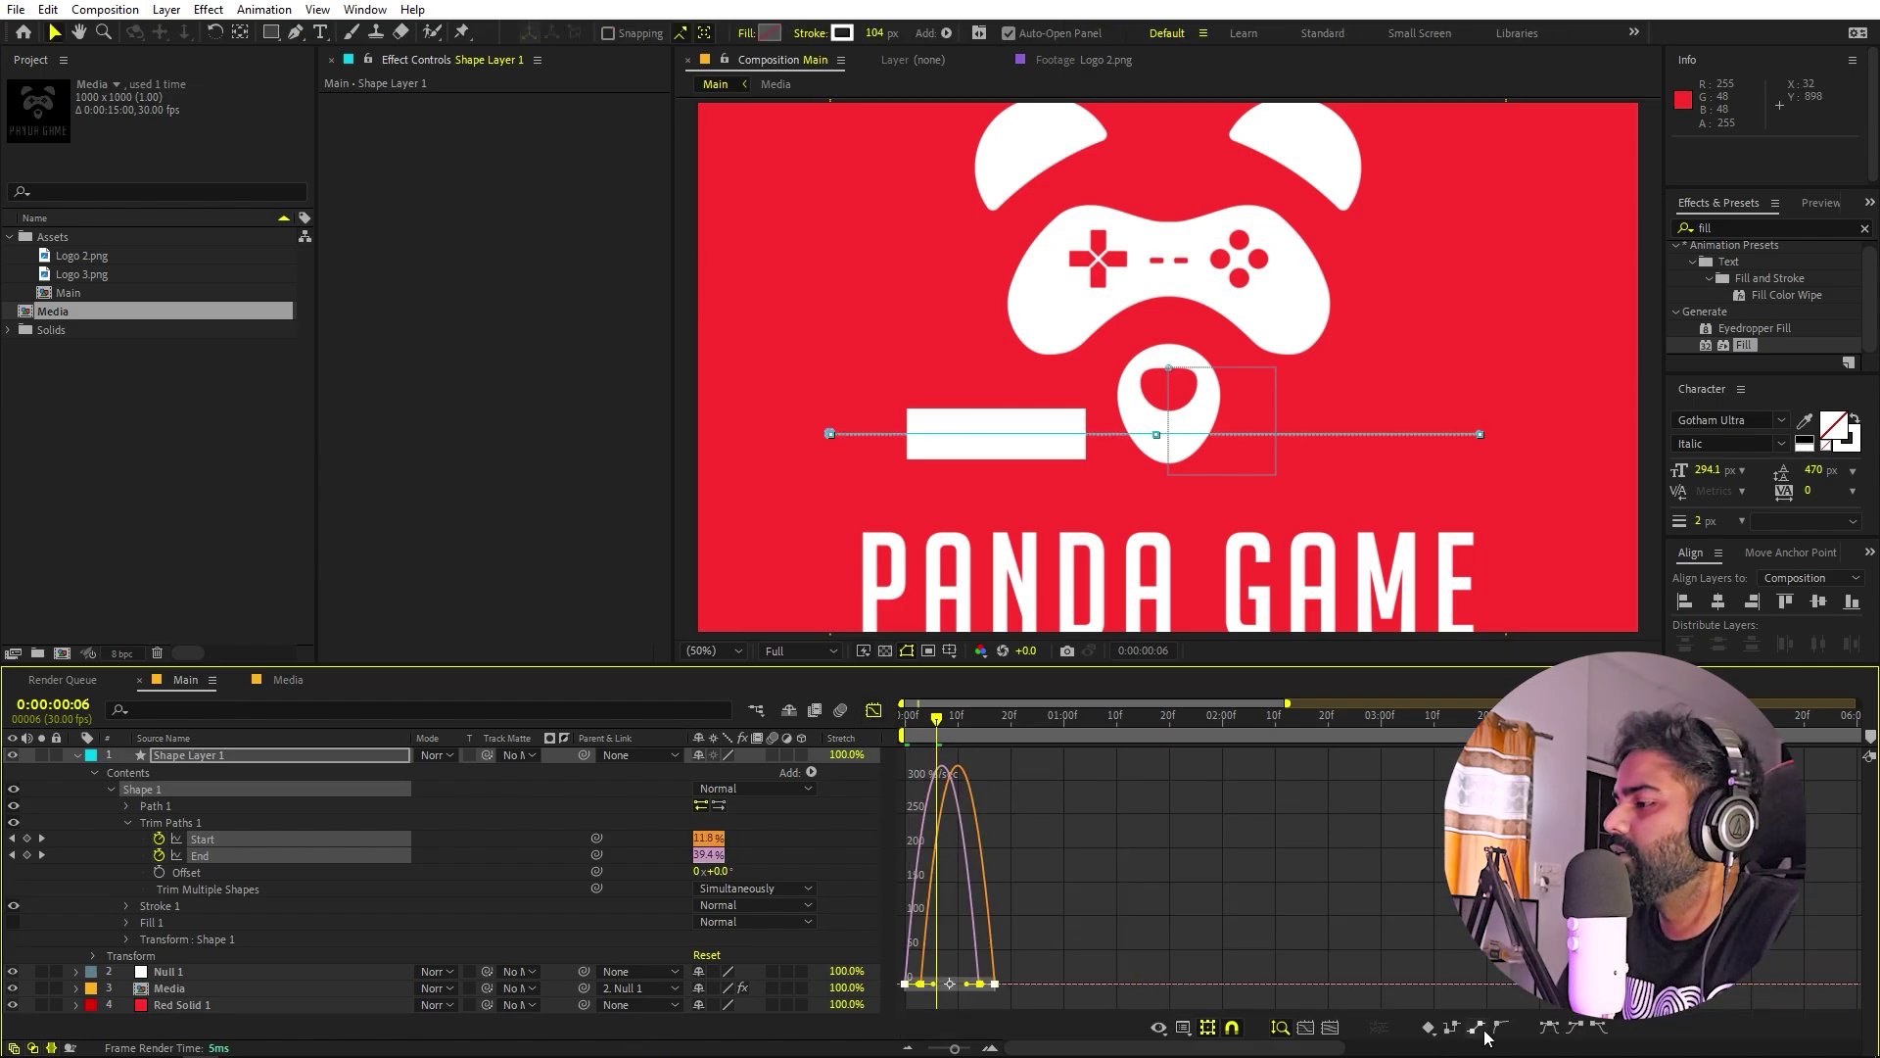
click(1330, 1027)
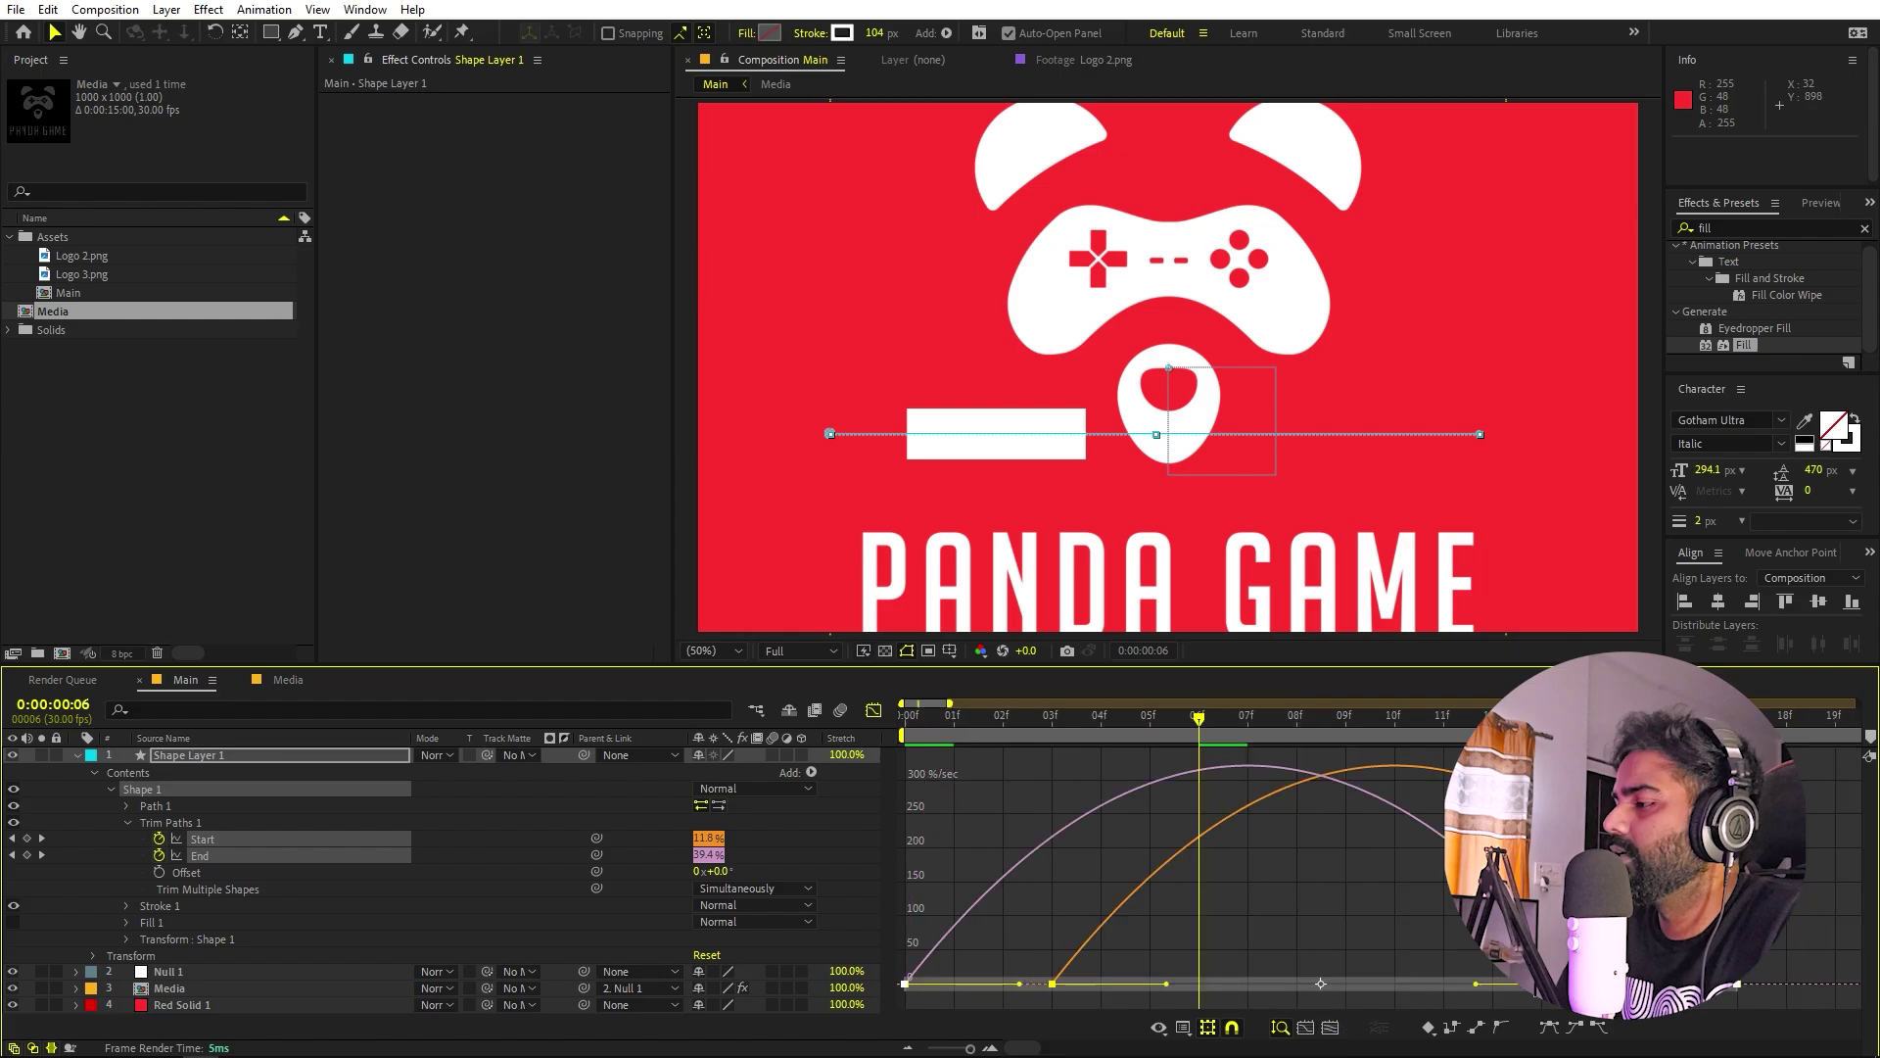
drag(1477, 985, 1332, 984)
drag(1206, 967, 619, 1011)
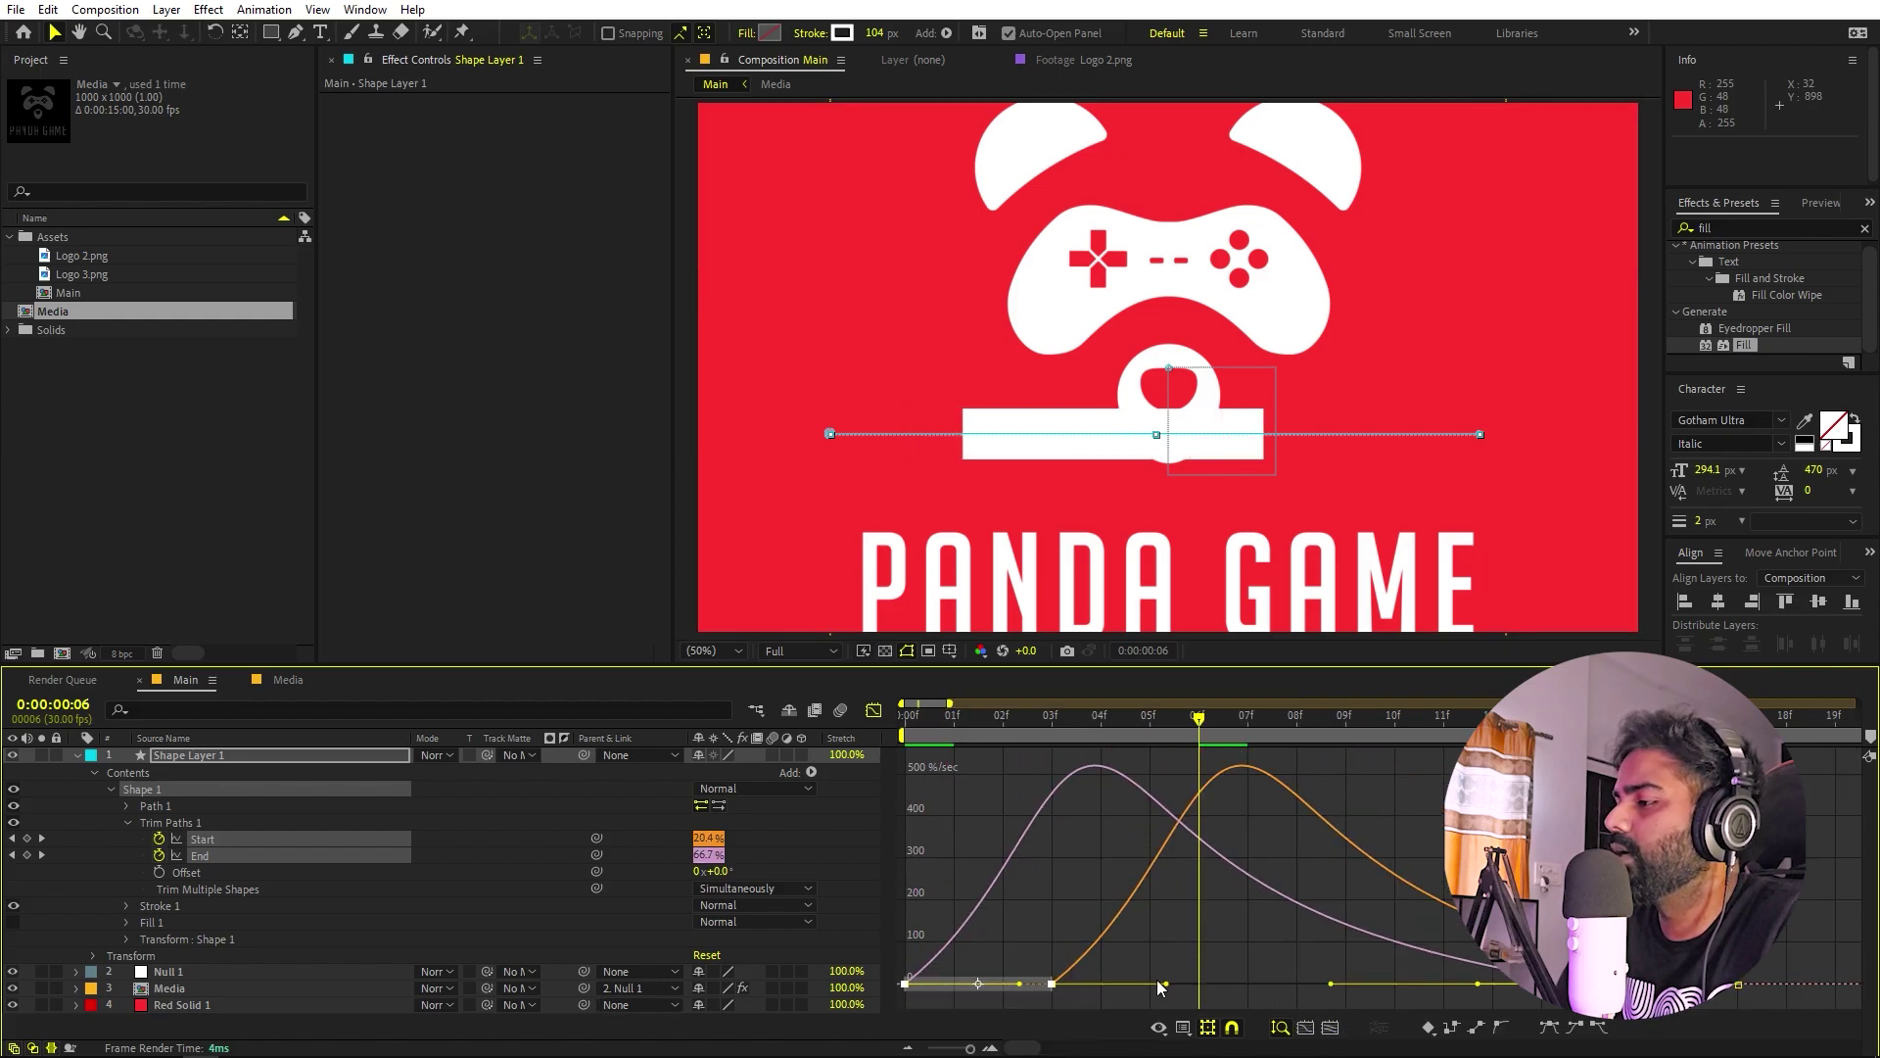
drag(1167, 983, 1234, 984)
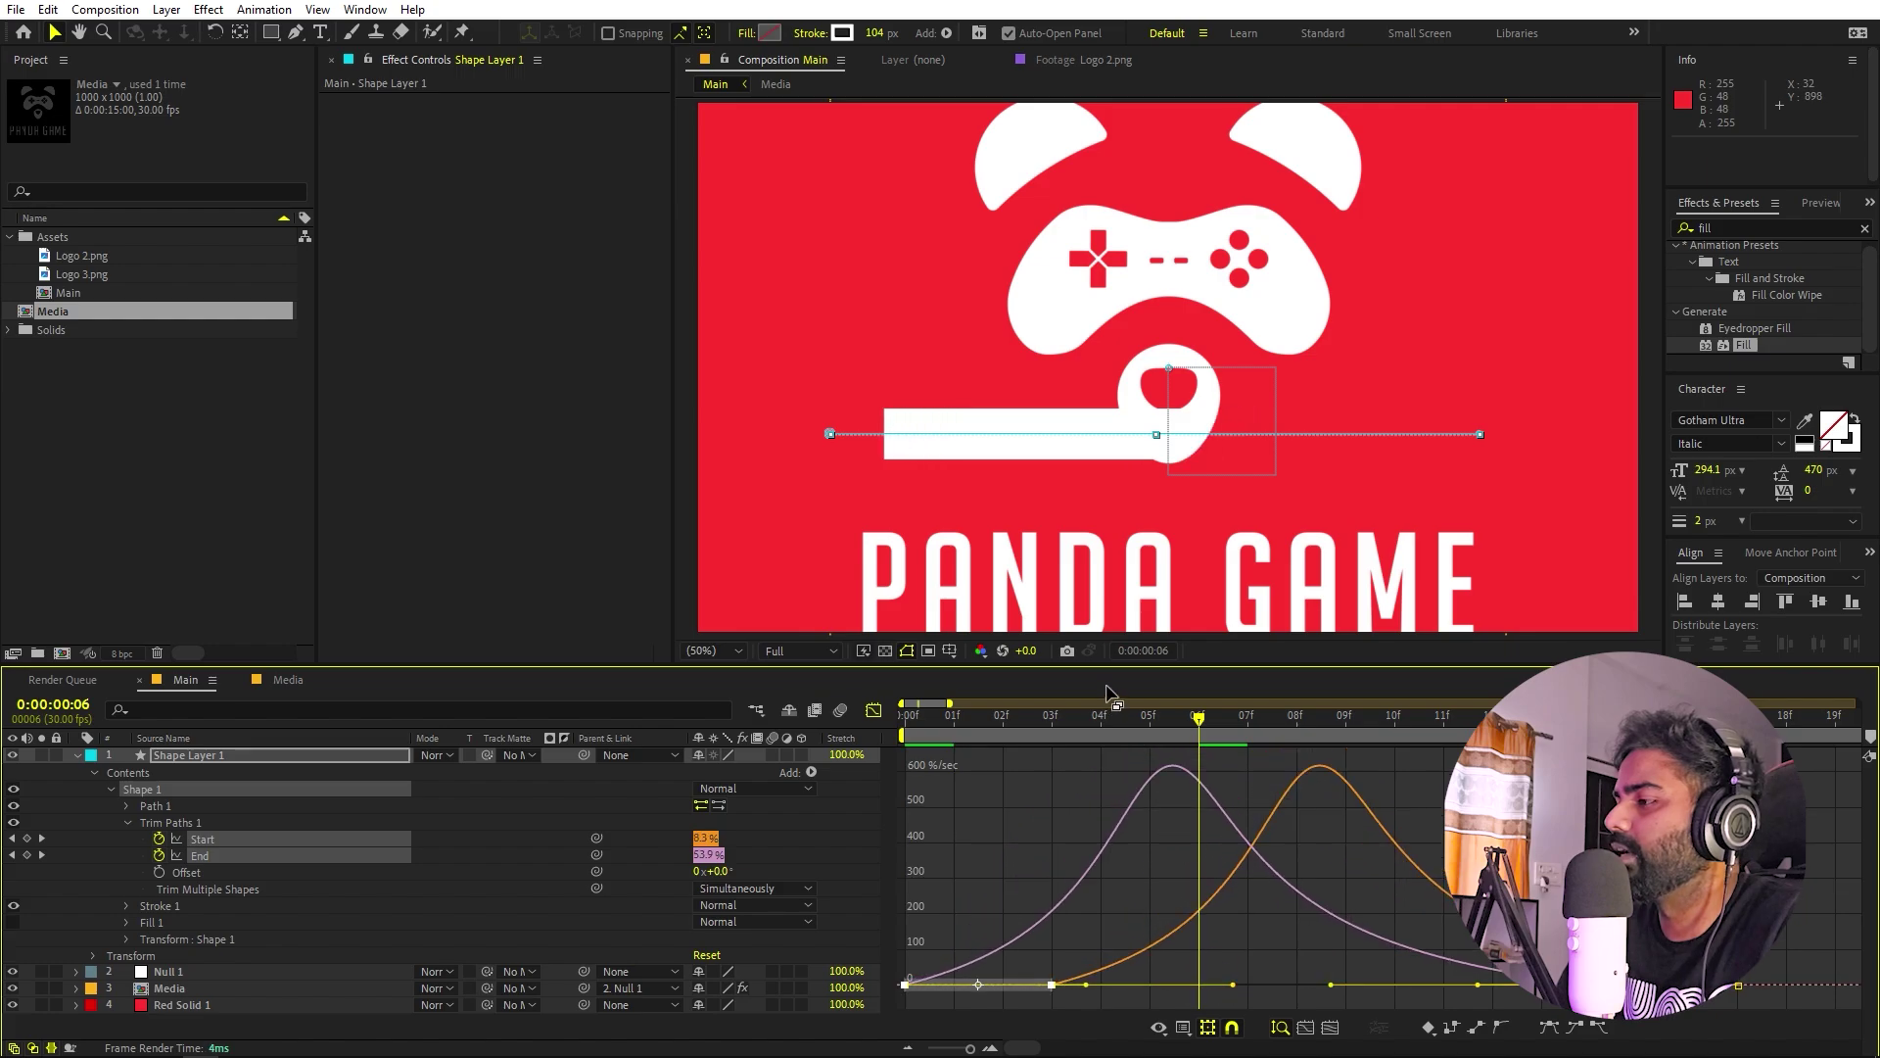
Preview the eased line wipe and return to the layer bars at the first frame.
drag(1125, 719, 467, 764)
key(space)
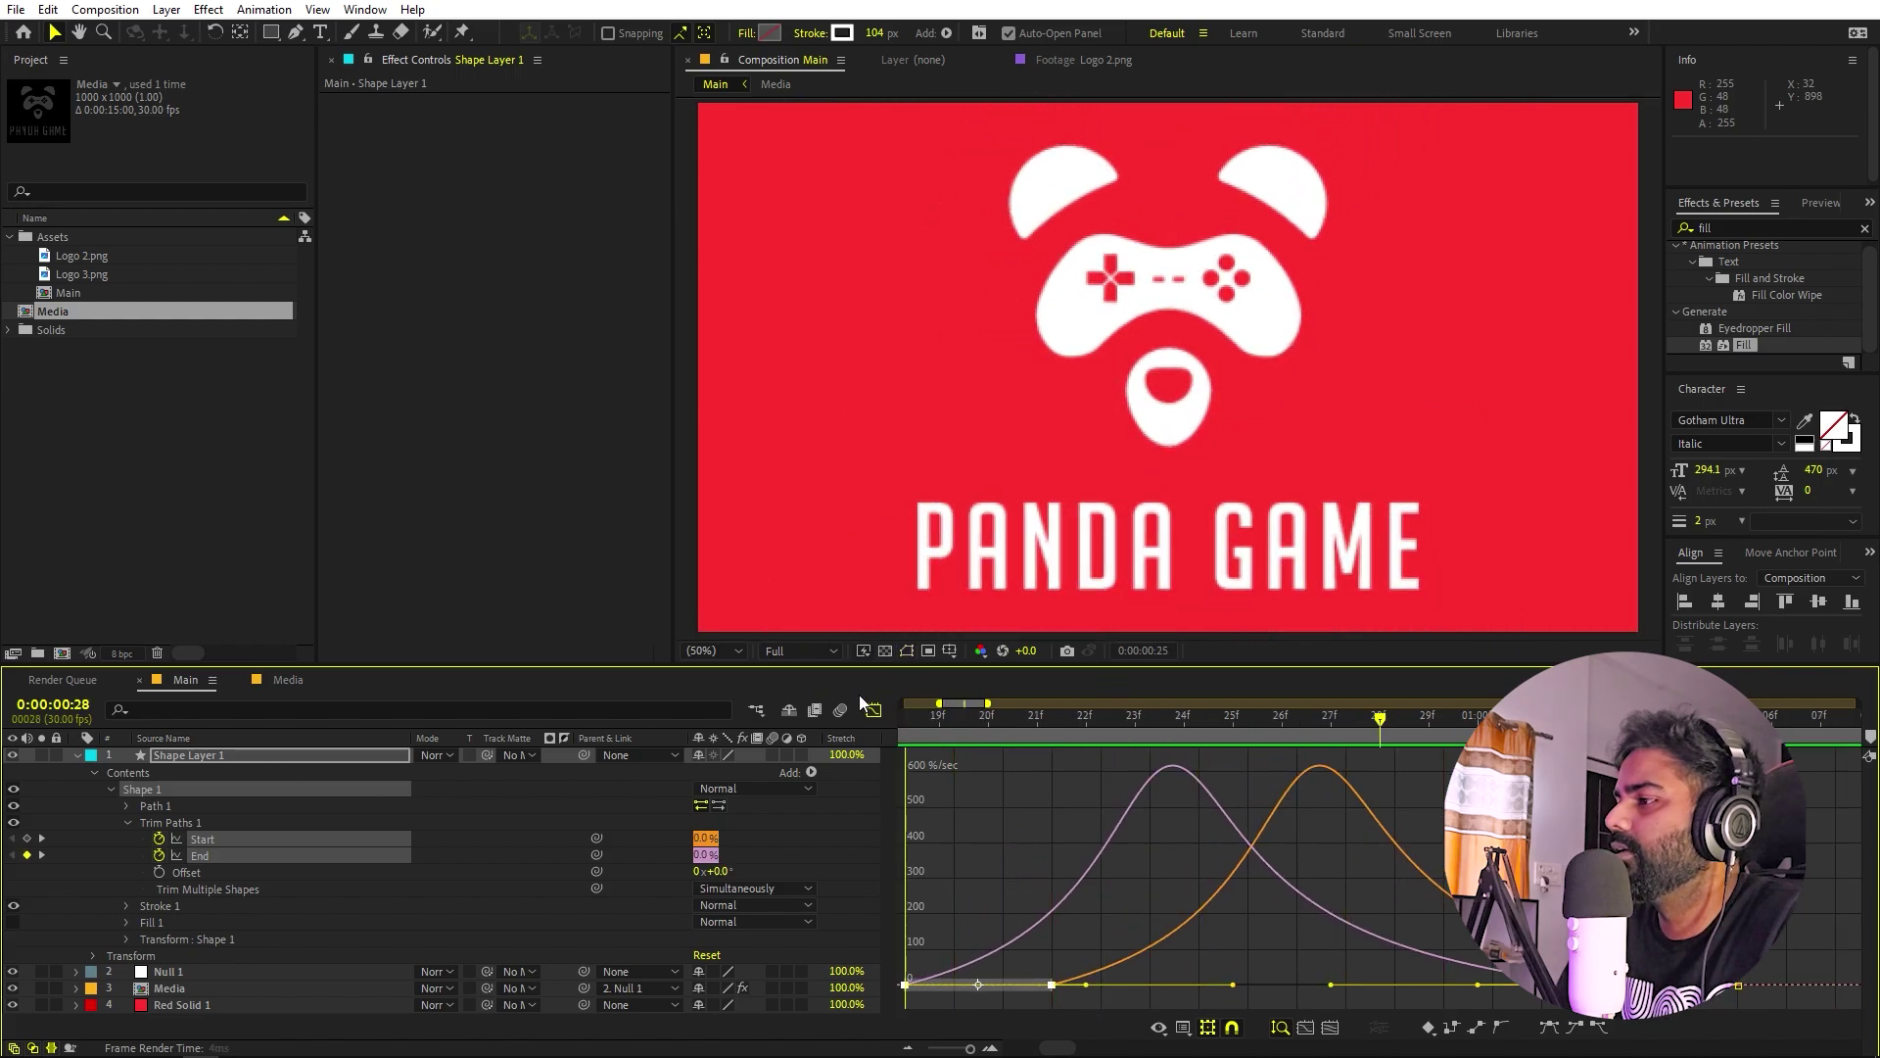
key(shift+F3)
drag(1087, 719, 462, 760)
scroll(1226, 852, down, 4)
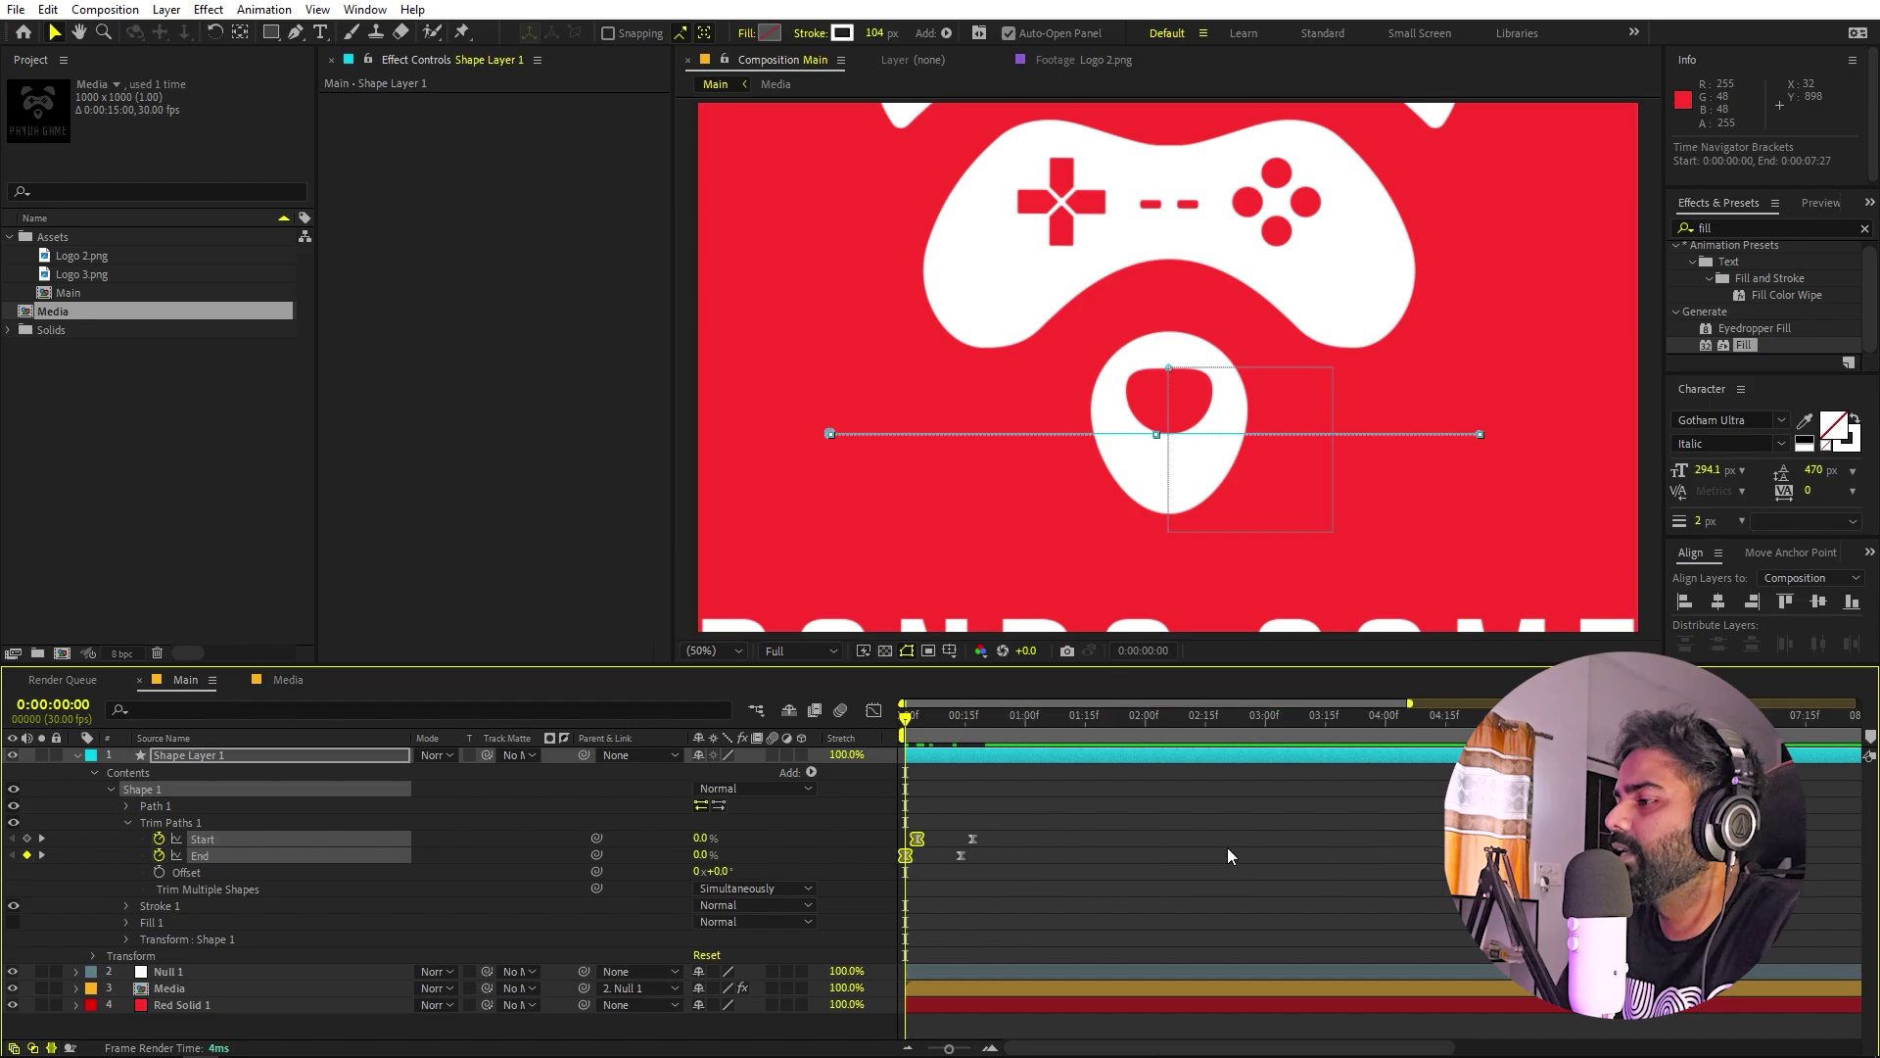
Split Shape Layer 1 at frame 17 and delete the leftover piece.
drag(952, 737, 943, 737)
click(993, 761)
click(975, 723)
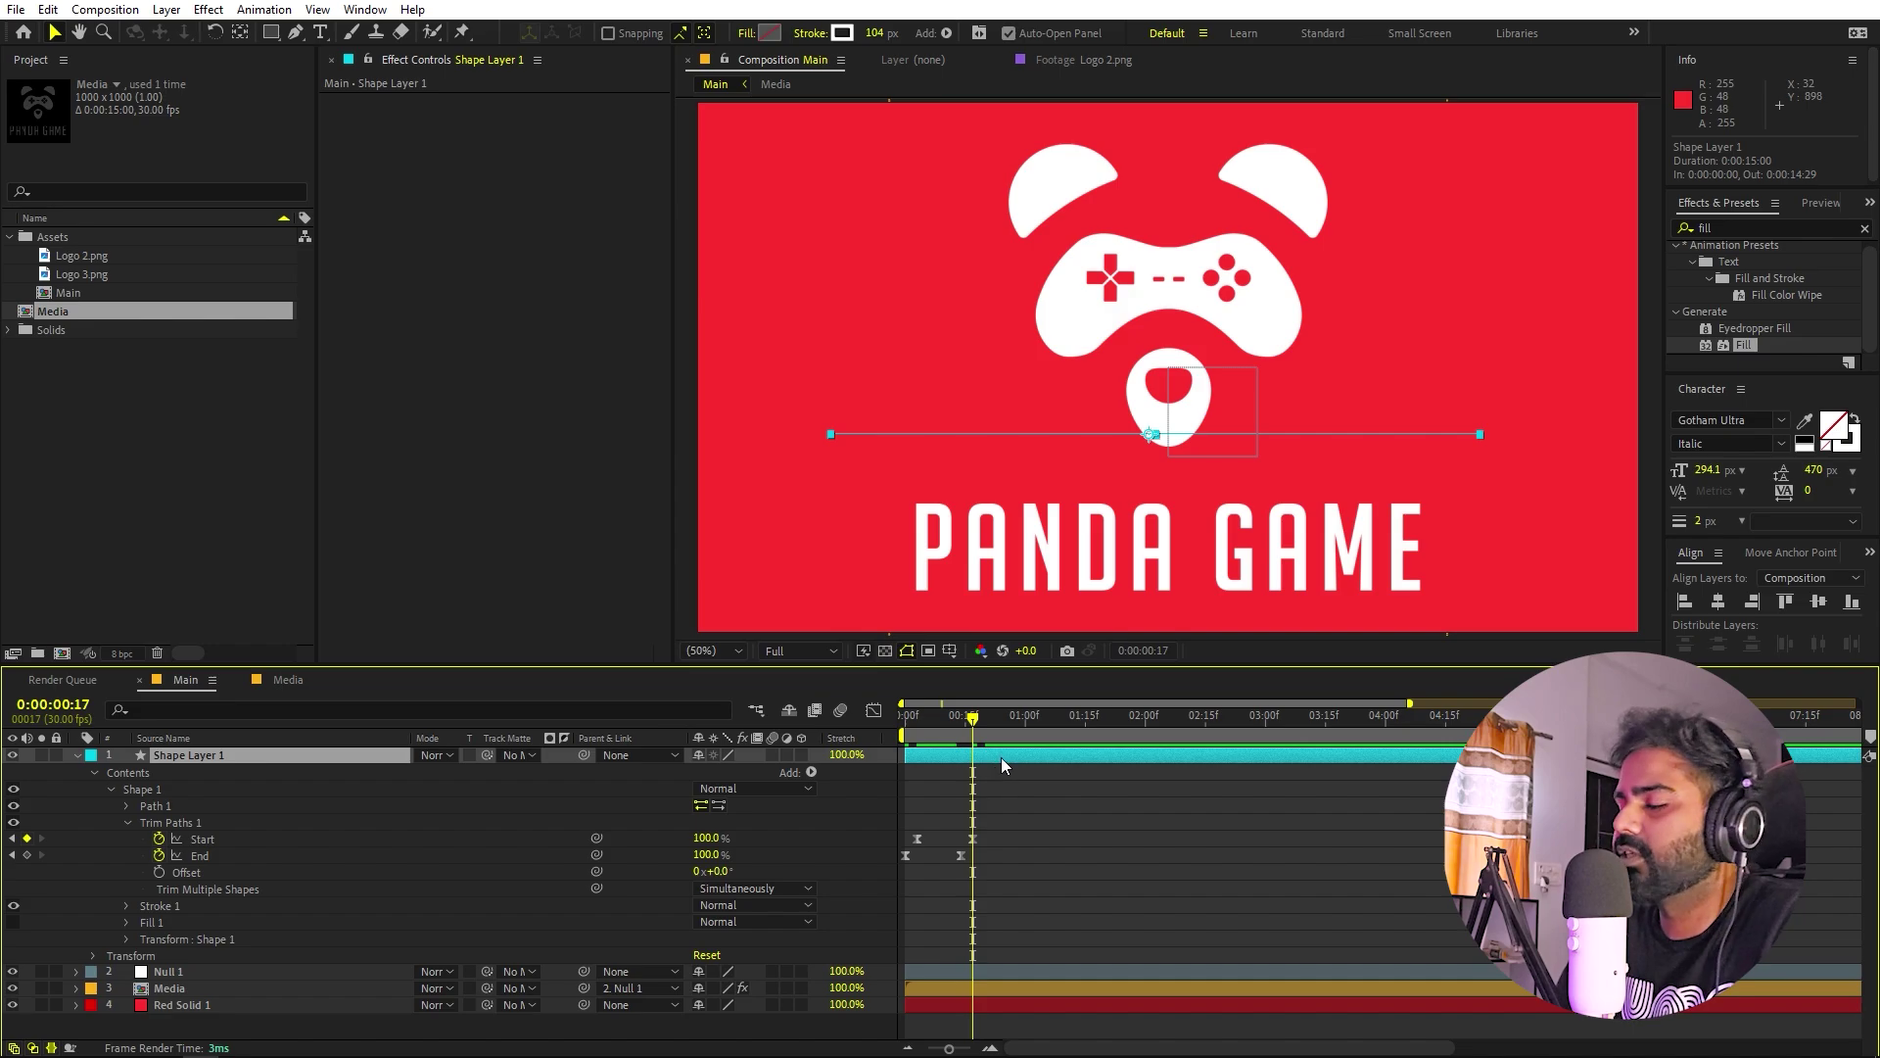
key(ctrl+shift+d)
key(Delete)
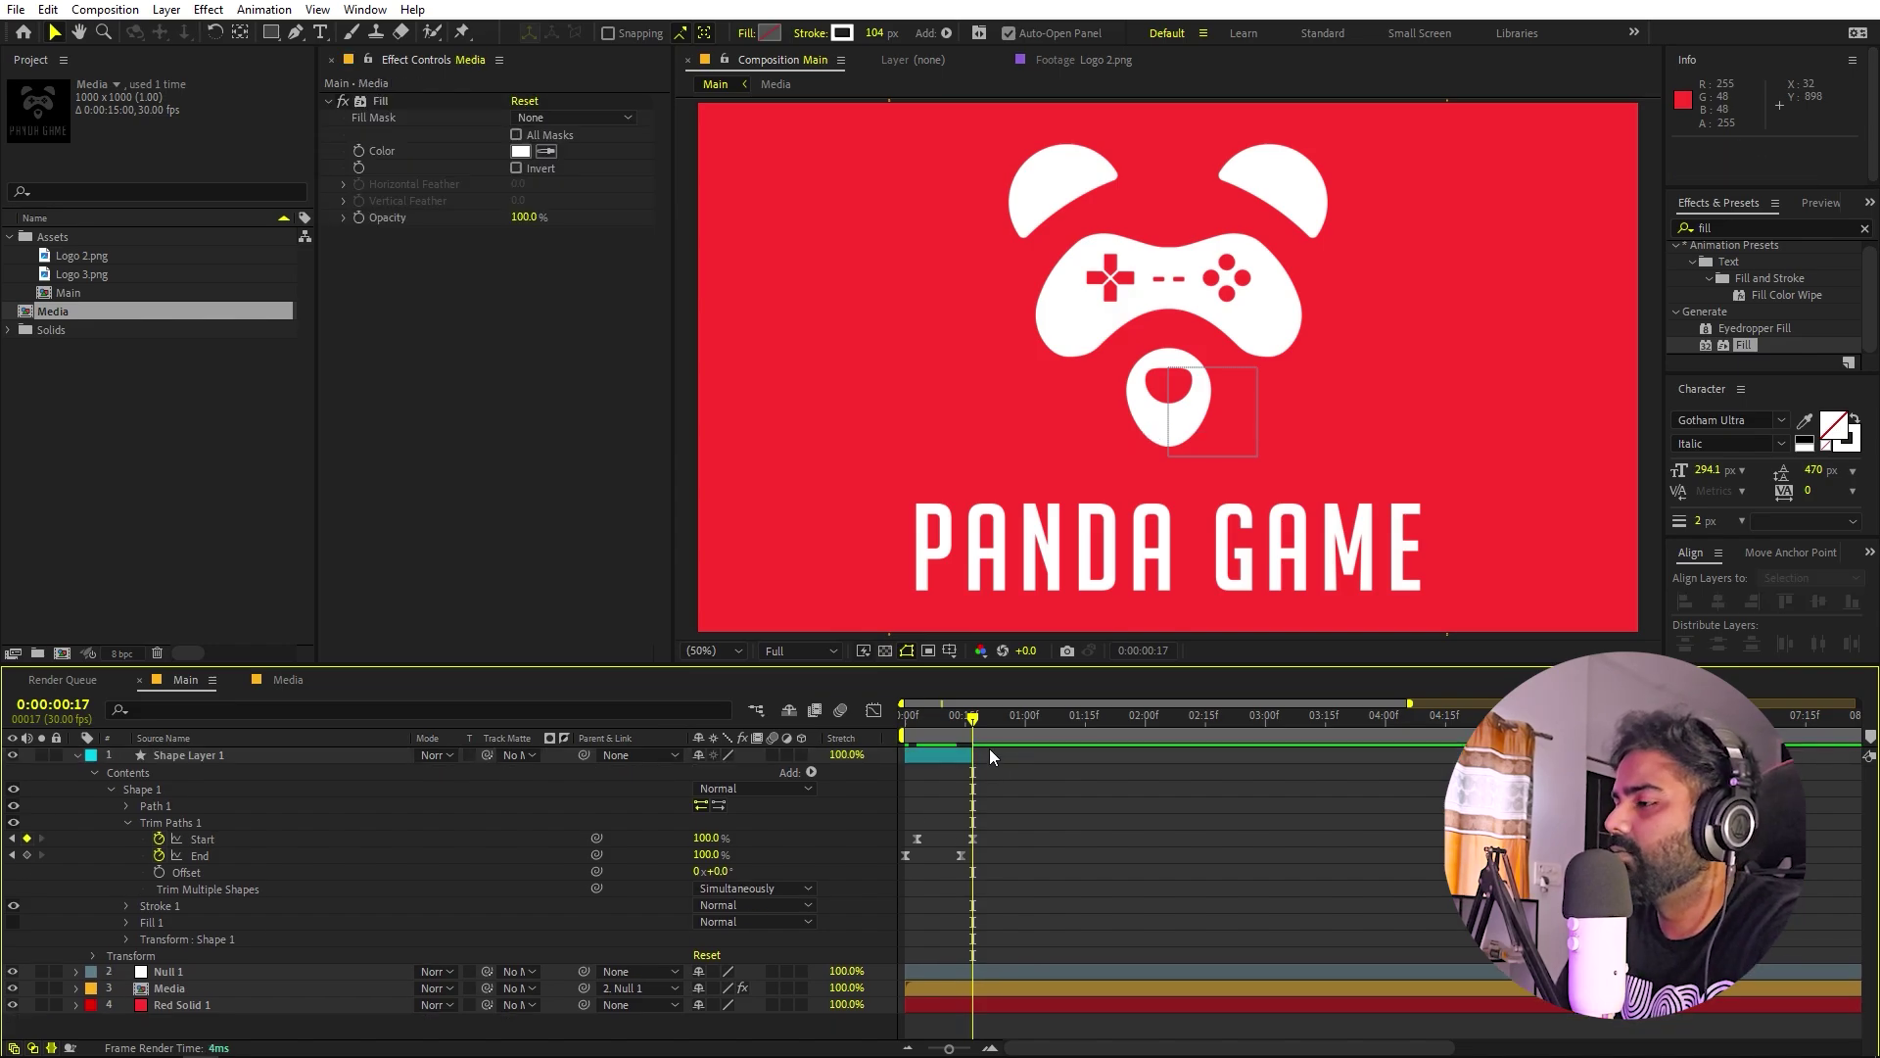
key(Home)
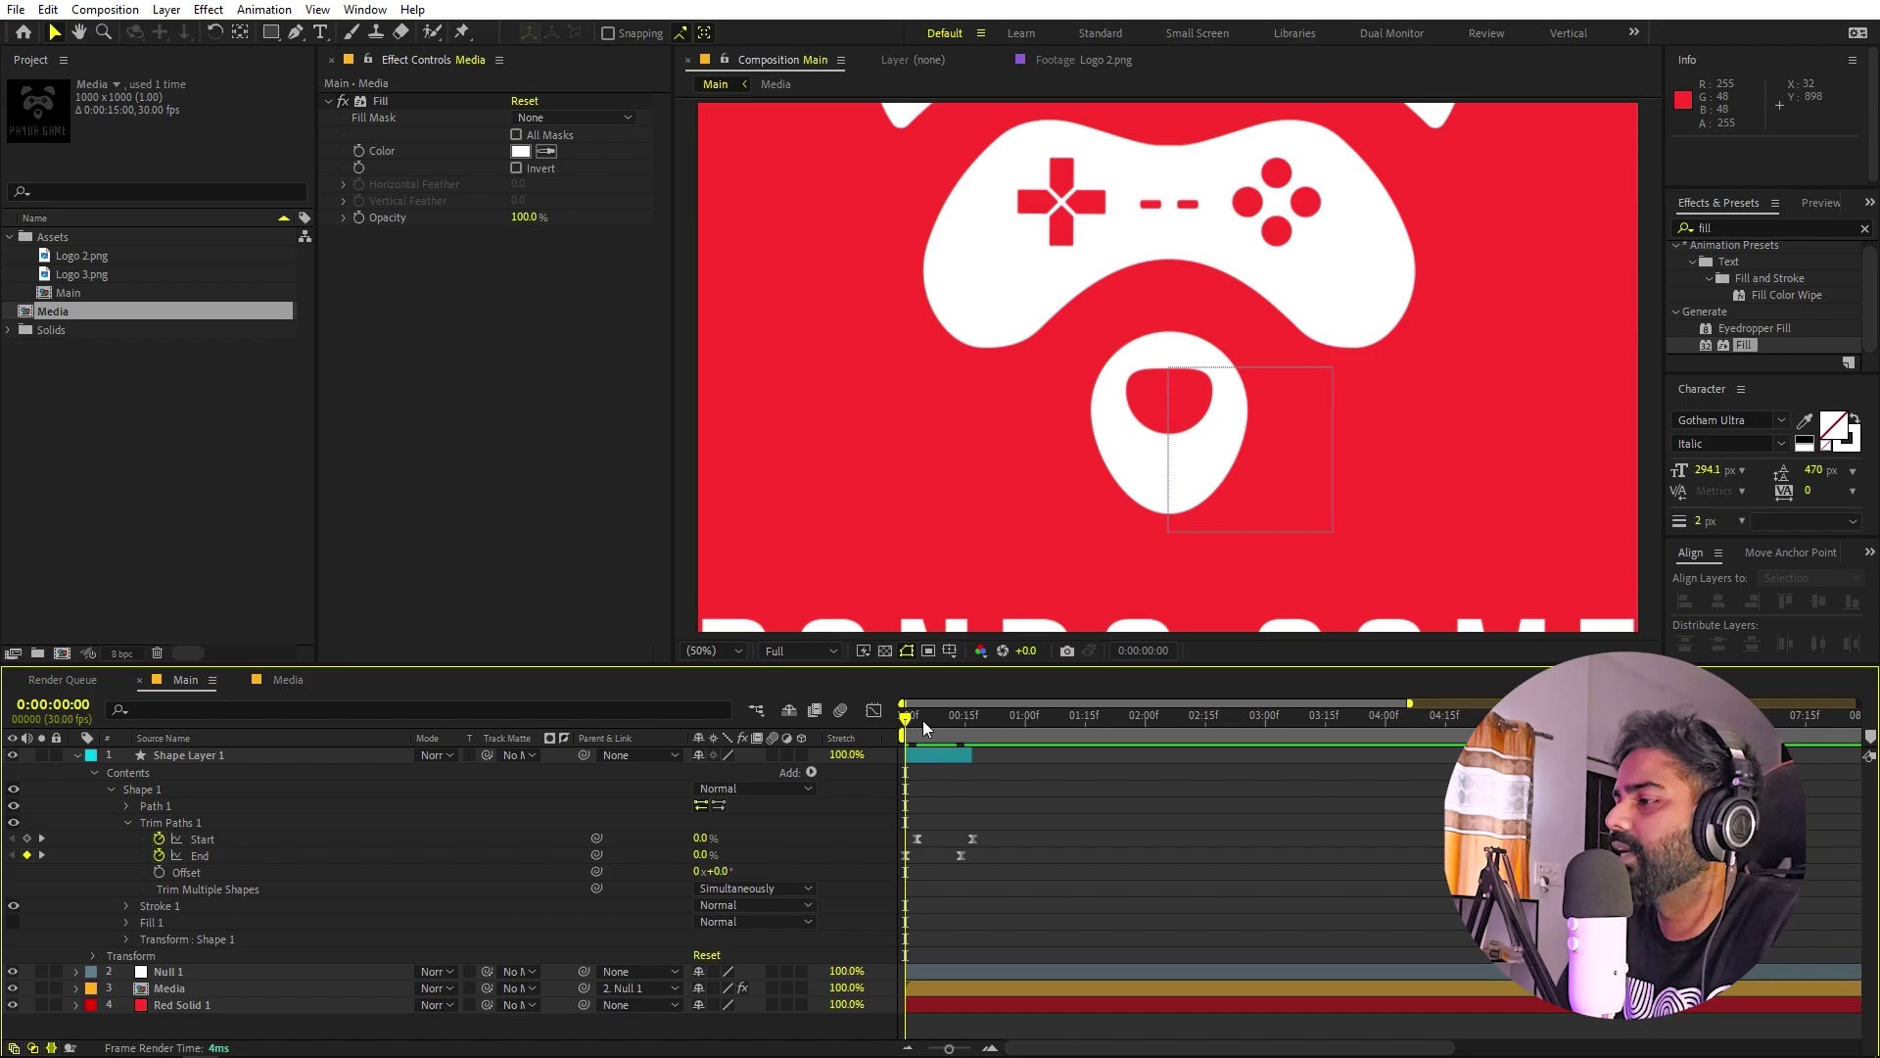
At frame 5, duplicate Shape Layer 1 to create Shape Layer 2.
mouse_move(922, 720)
mouse_down()
mouse_move(943, 721)
mouse_move(932, 748)
mouse_up()
click(937, 752)
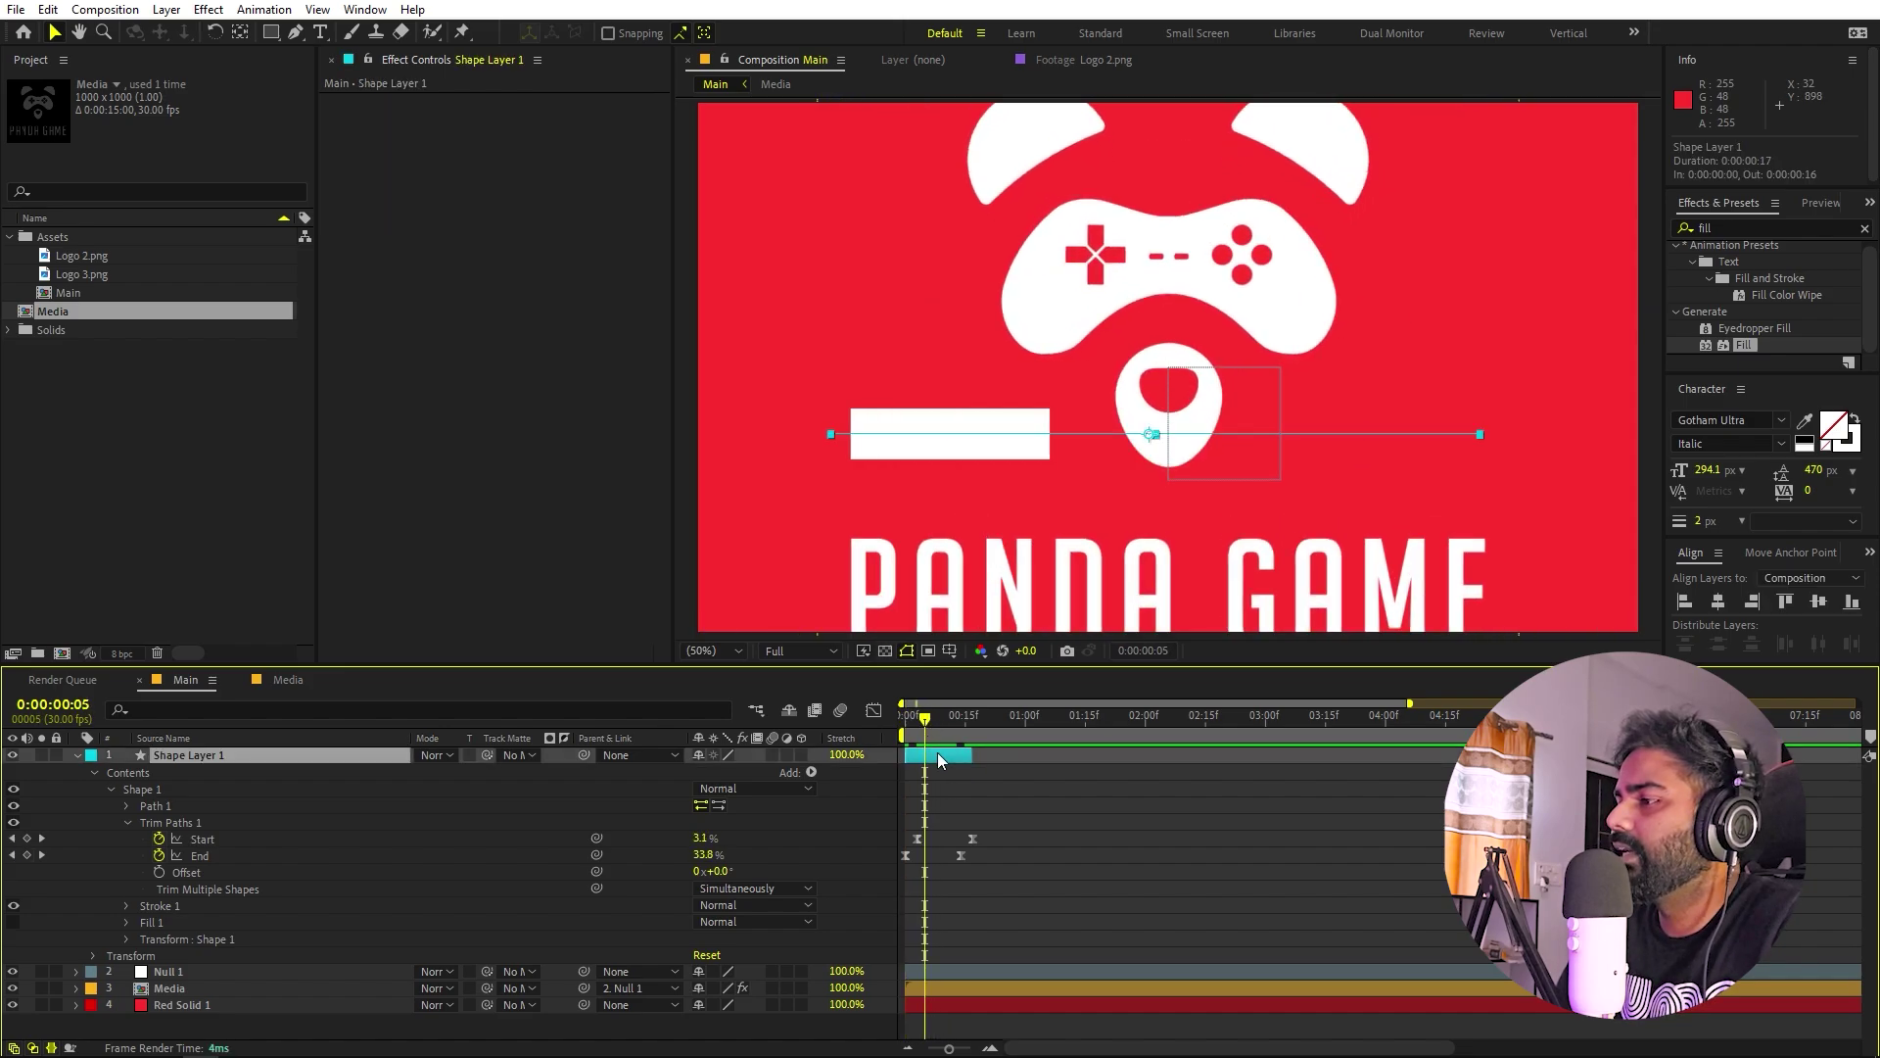
key(ctrl+d)
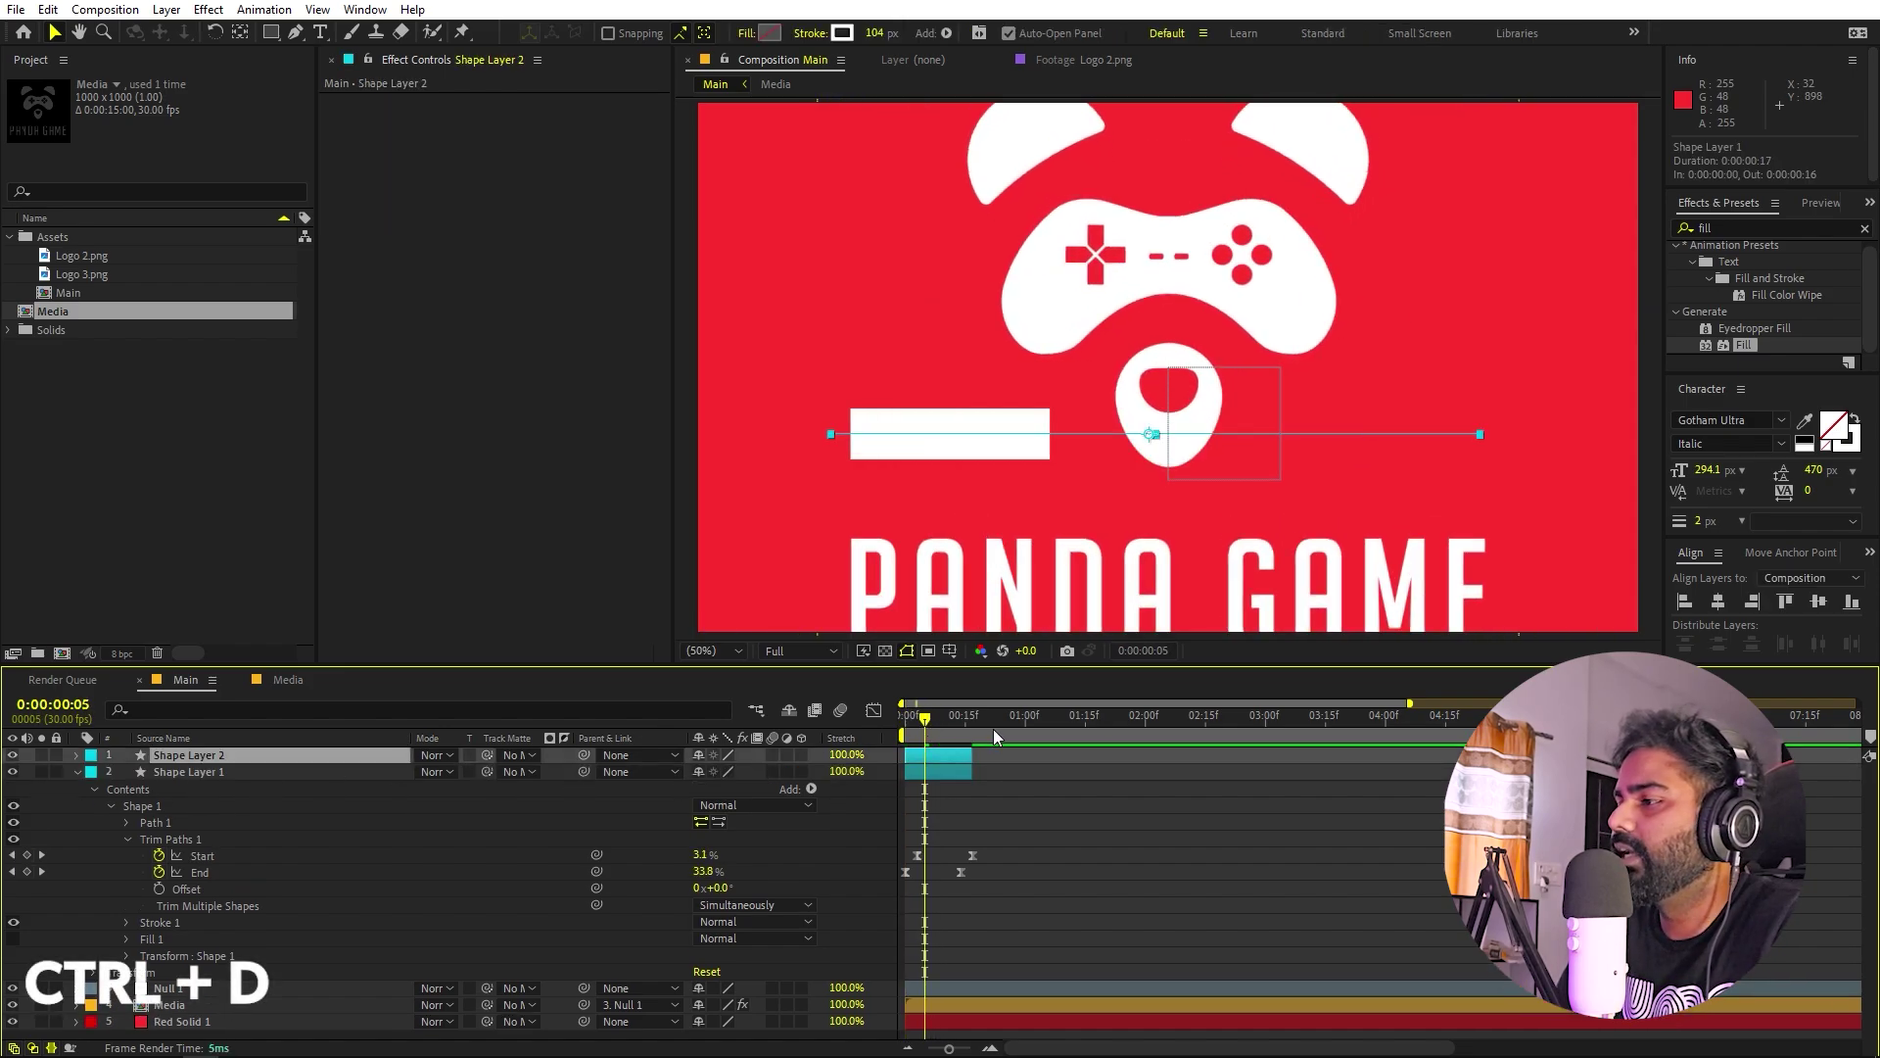
Nudge Shape Layer 2's line up and right onto the panda's top ear, at position 1199, 136.
key(shift+Up)
key(shift+Up)
key(shift+Up)
key(shift+Up)
key(shift+Up)
key(shift+Up)
key(shift+Up)
key(shift+Up)
key(shift+Up)
key(shift+Up)
key(shift+Up)
key(shift+Up)
key(shift+Up)
key(shift+Up)
key(shift+Up)
key(shift+Up)
key(shift+Up)
key(shift+Up)
key(shift+Up)
key(shift+Up)
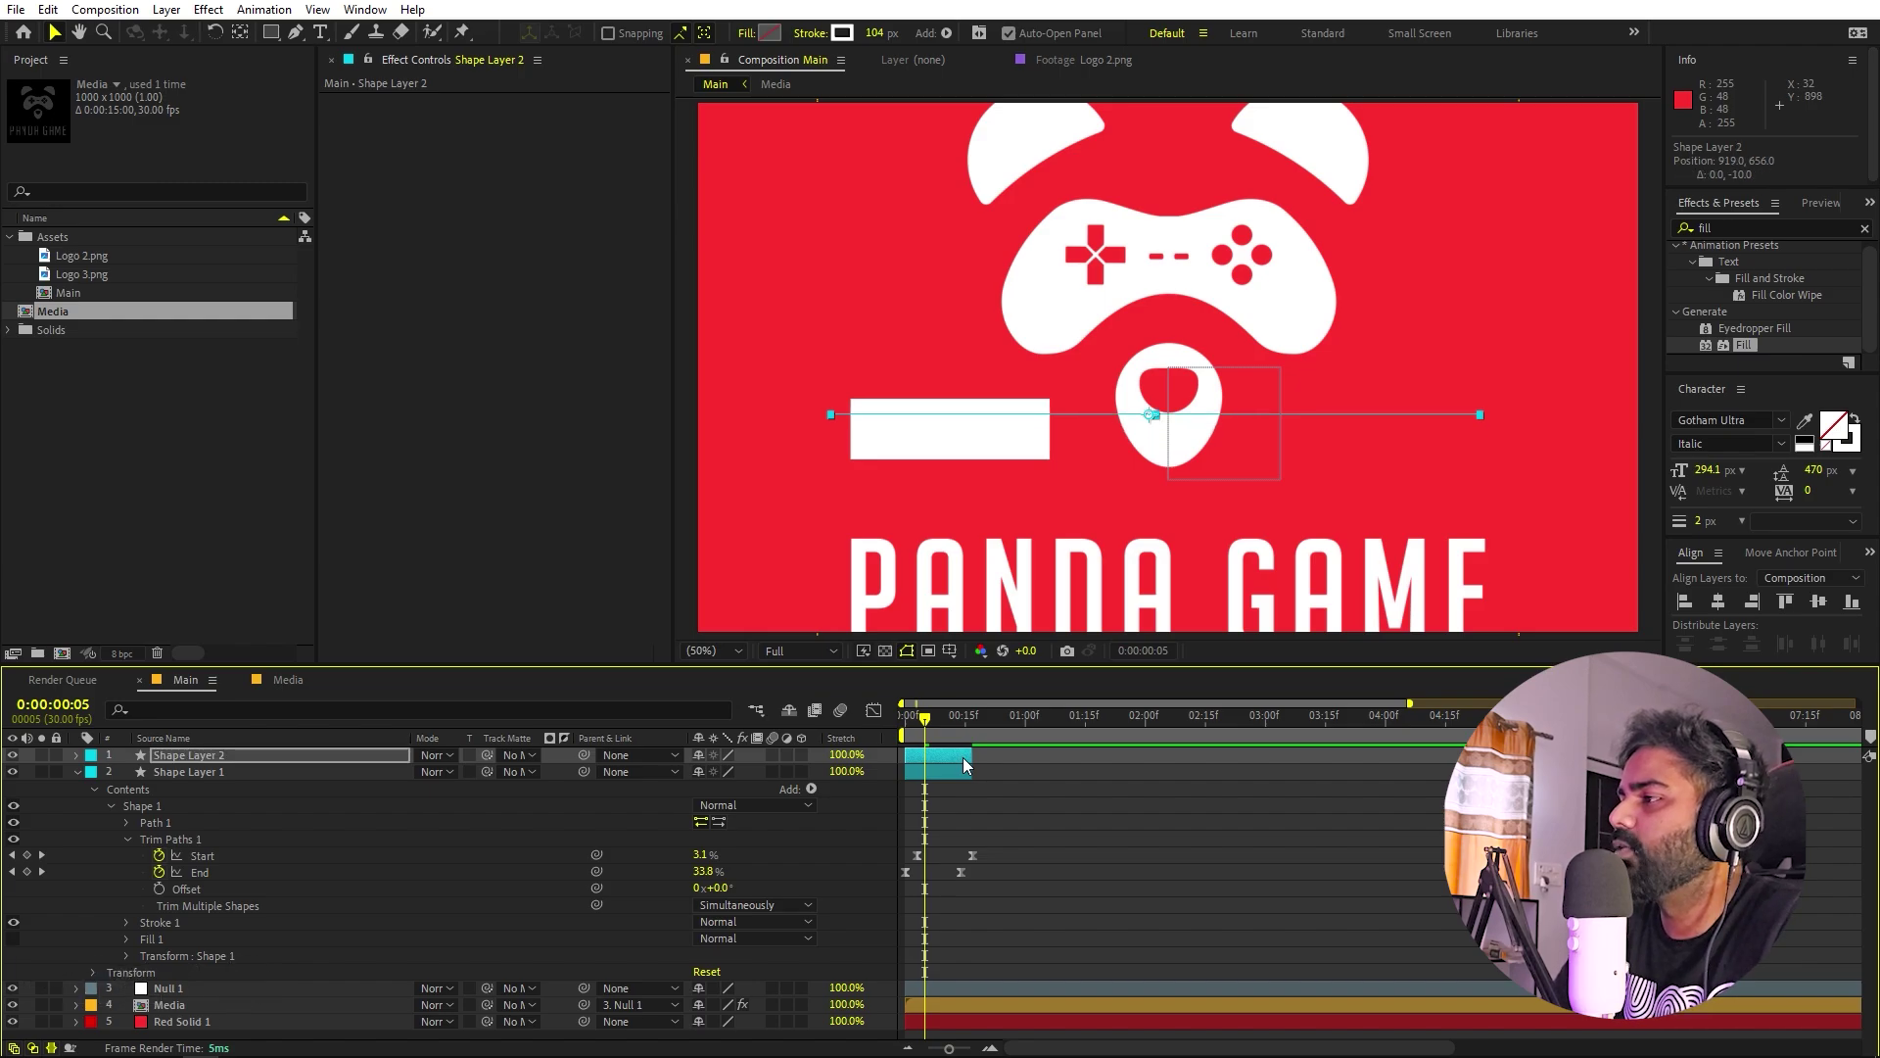
key(shift+Right)
key(shift+Right)
key(shift+Right)
key(shift+Right)
key(shift+Right)
key(shift+Right)
key(shift+Right)
key(shift+Right)
key(shift+Right)
key(shift+Right)
key(shift+Right)
key(shift+Right)
key(shift+Right)
key(shift+Right)
key(shift+Right)
key(shift+Right)
key(shift+Right)
key(shift+Right)
key(shift+Right)
key(shift+Right)
key(shift+Right)
key(shift+Right)
key(shift+Right)
key(shift+Right)
key(shift+Right)
key(shift+Right)
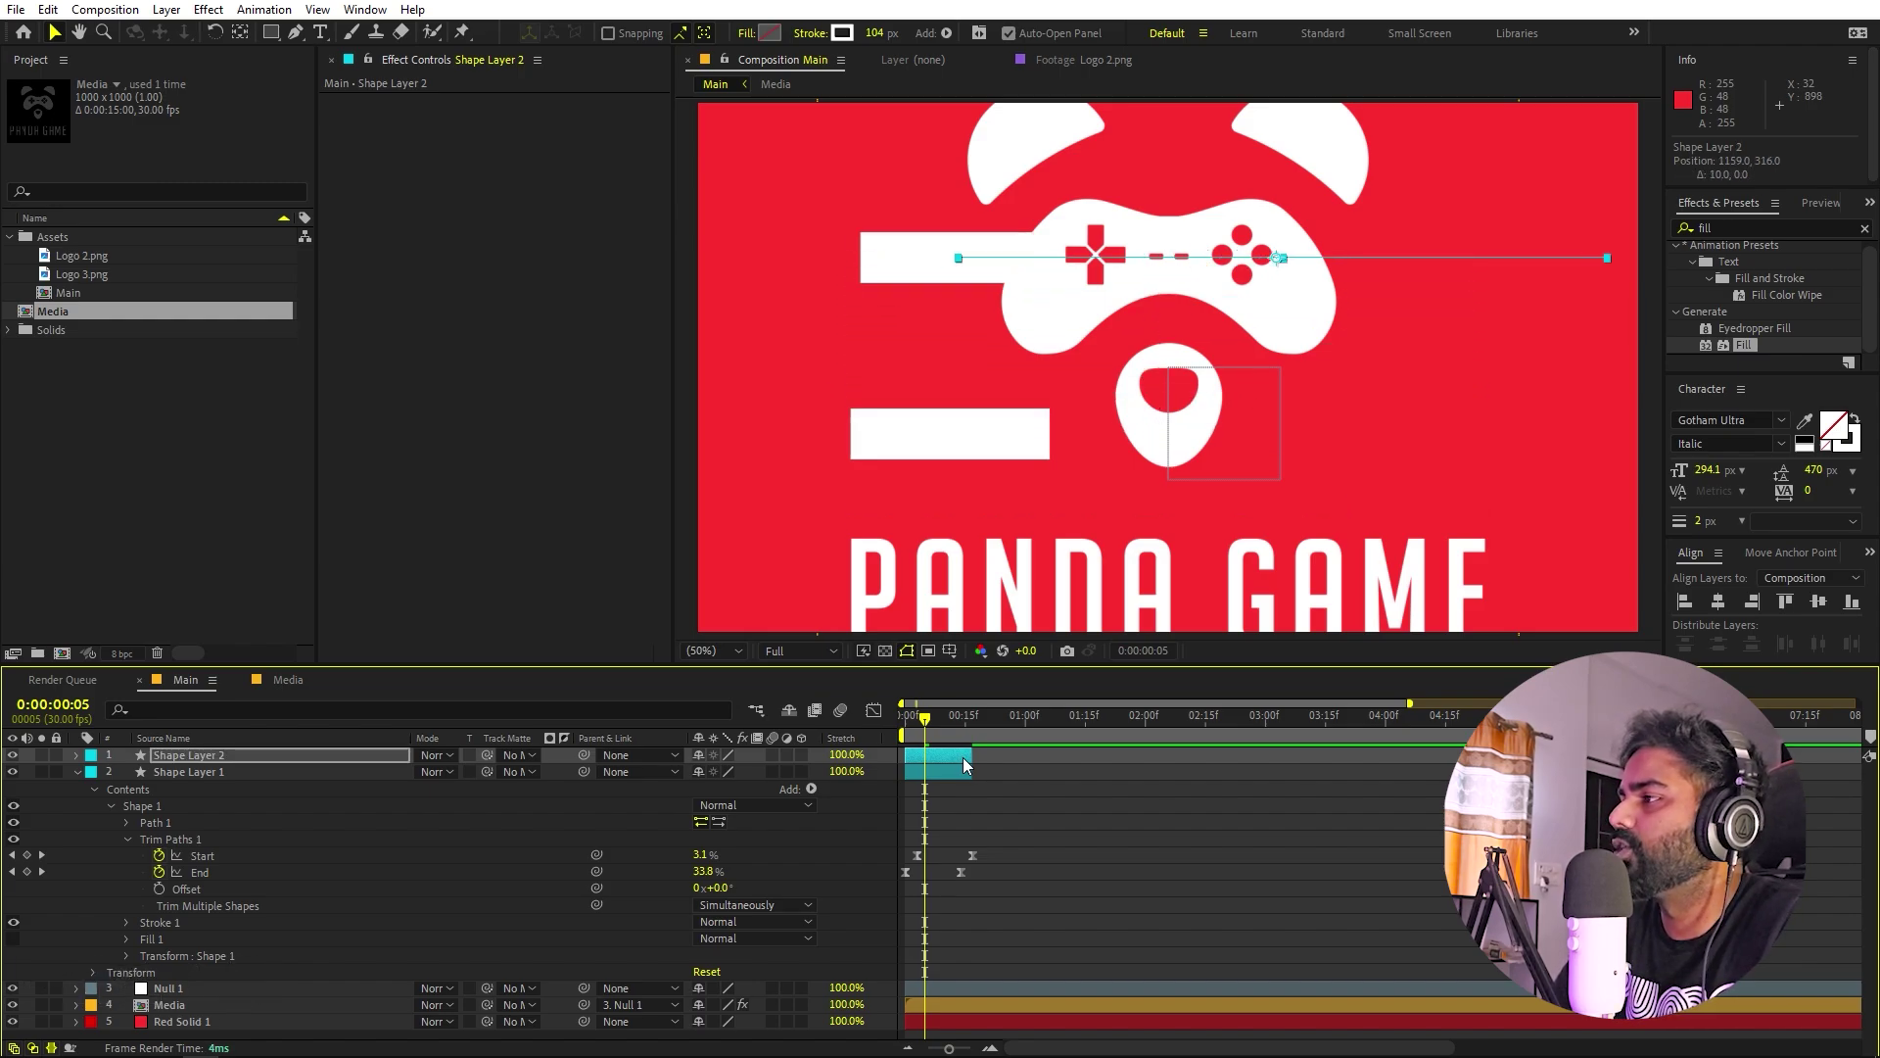
key(shift+Up)
key(shift+Up)
key(shift+Up)
key(shift+Up)
key(shift+Up)
key(shift+Up)
key(shift+Up)
key(shift+Up)
key(shift+Up)
key(shift+Up)
key(shift+Up)
key(shift+Up)
key(shift+Up)
key(shift+Up)
key(shift+Up)
key(shift+Up)
key(shift+Up)
key(shift+Up)
key(shift+Up)
key(shift+Up)
key(shift+Down)
key(shift+Down)
key(shift+Down)
key(shift+Down)
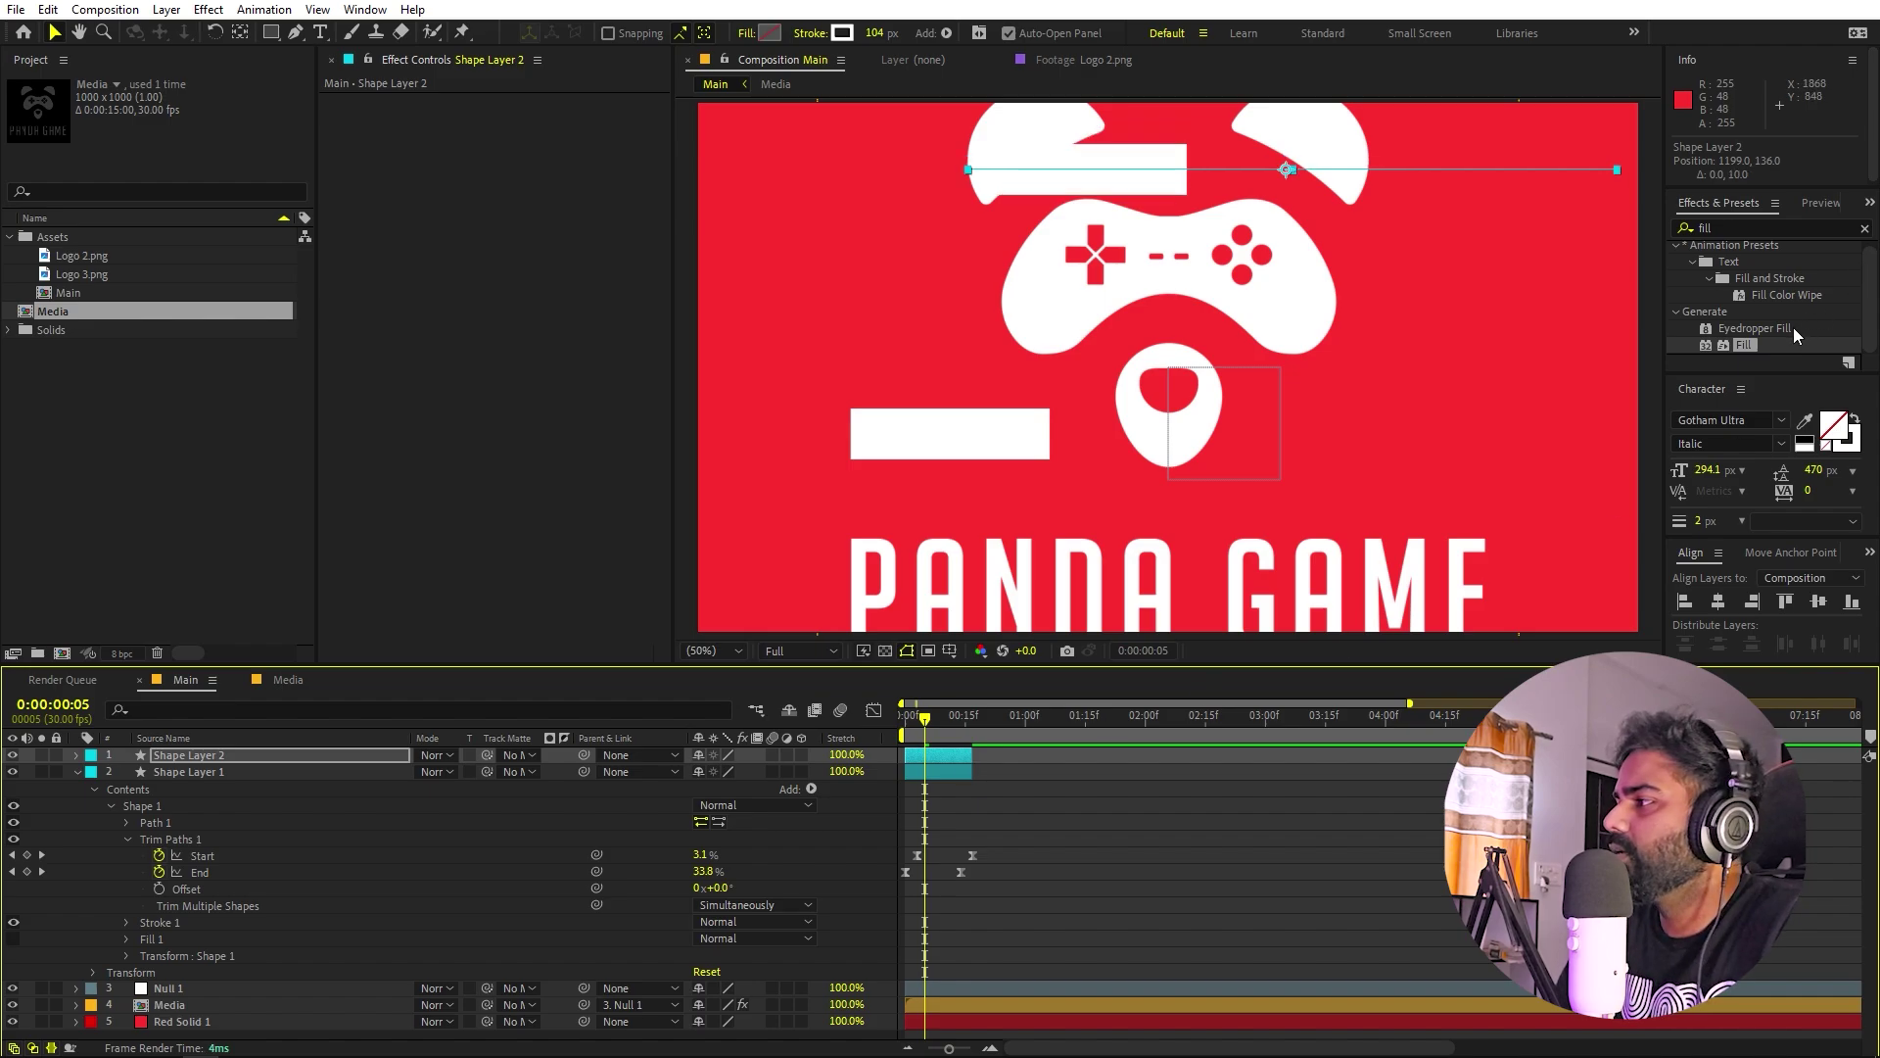
Make Shape Layer 2's line black (000000) with a 70 px stroke and pull its right end inward.
click(848, 35)
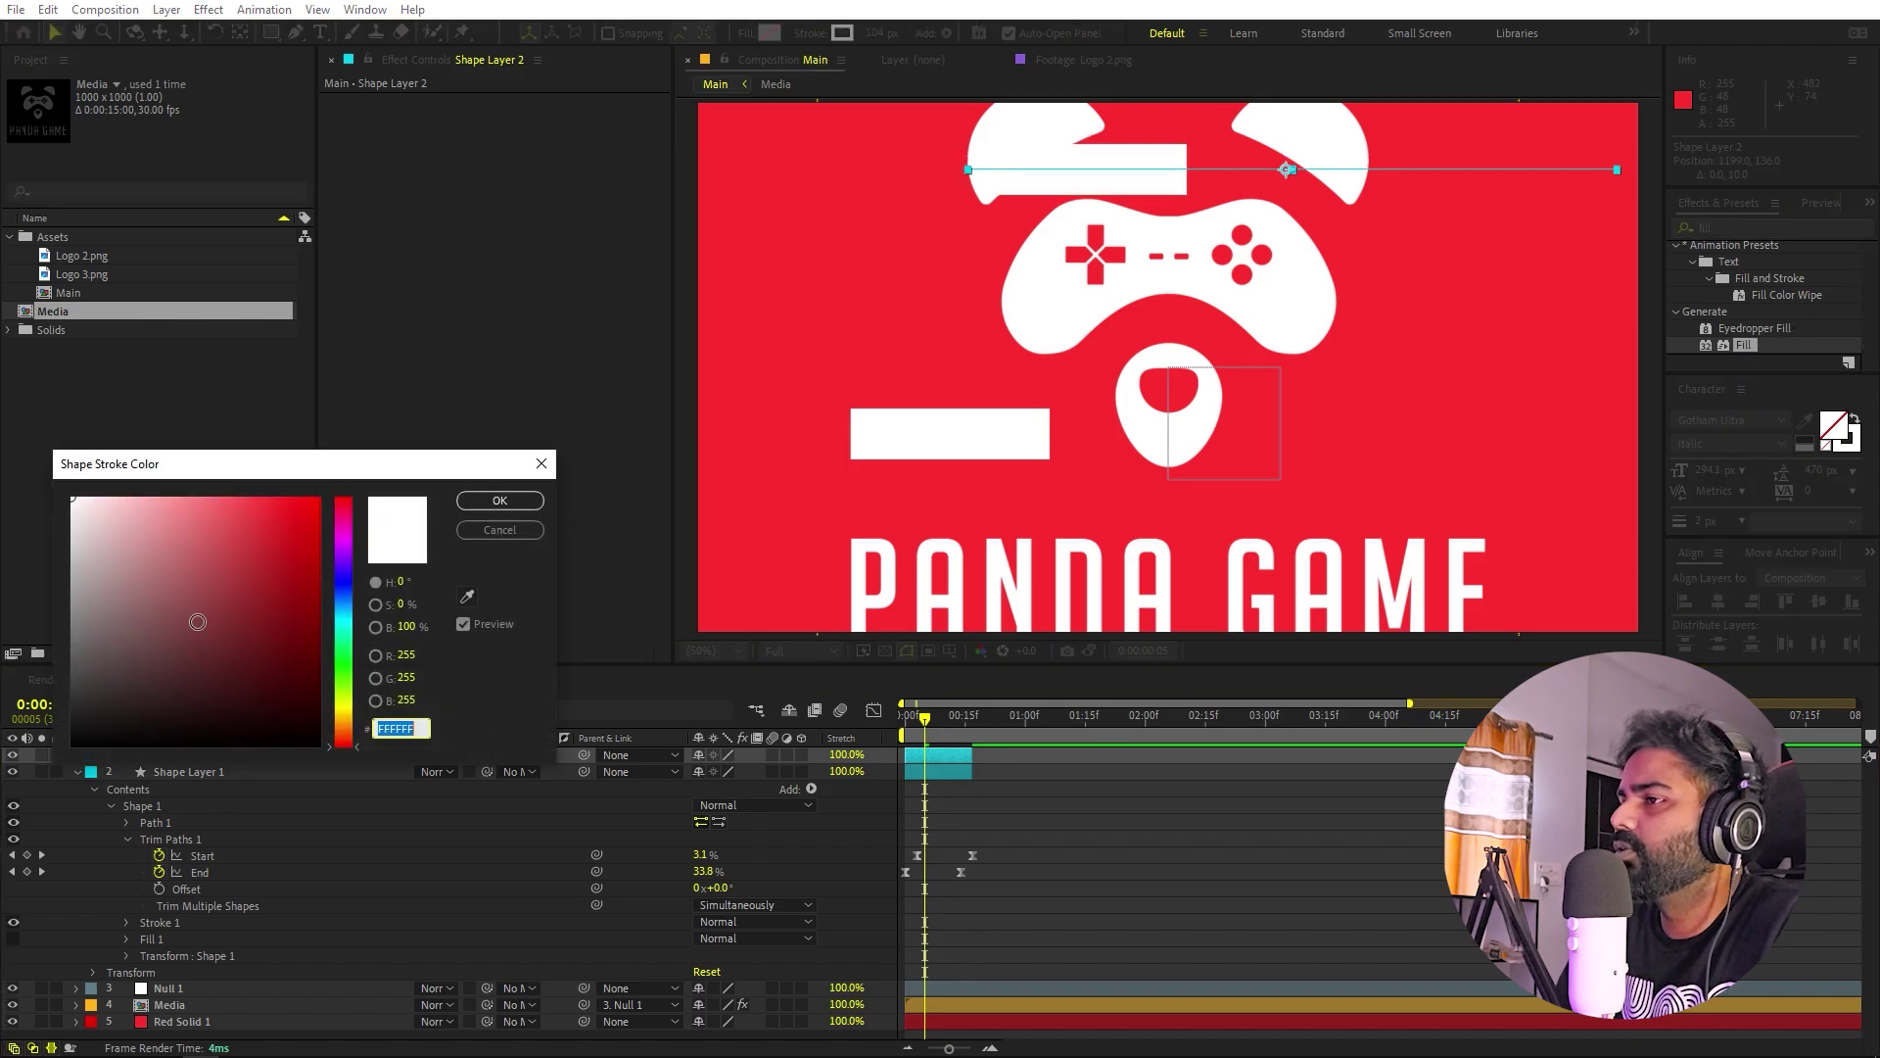
text(000000)
click(500, 501)
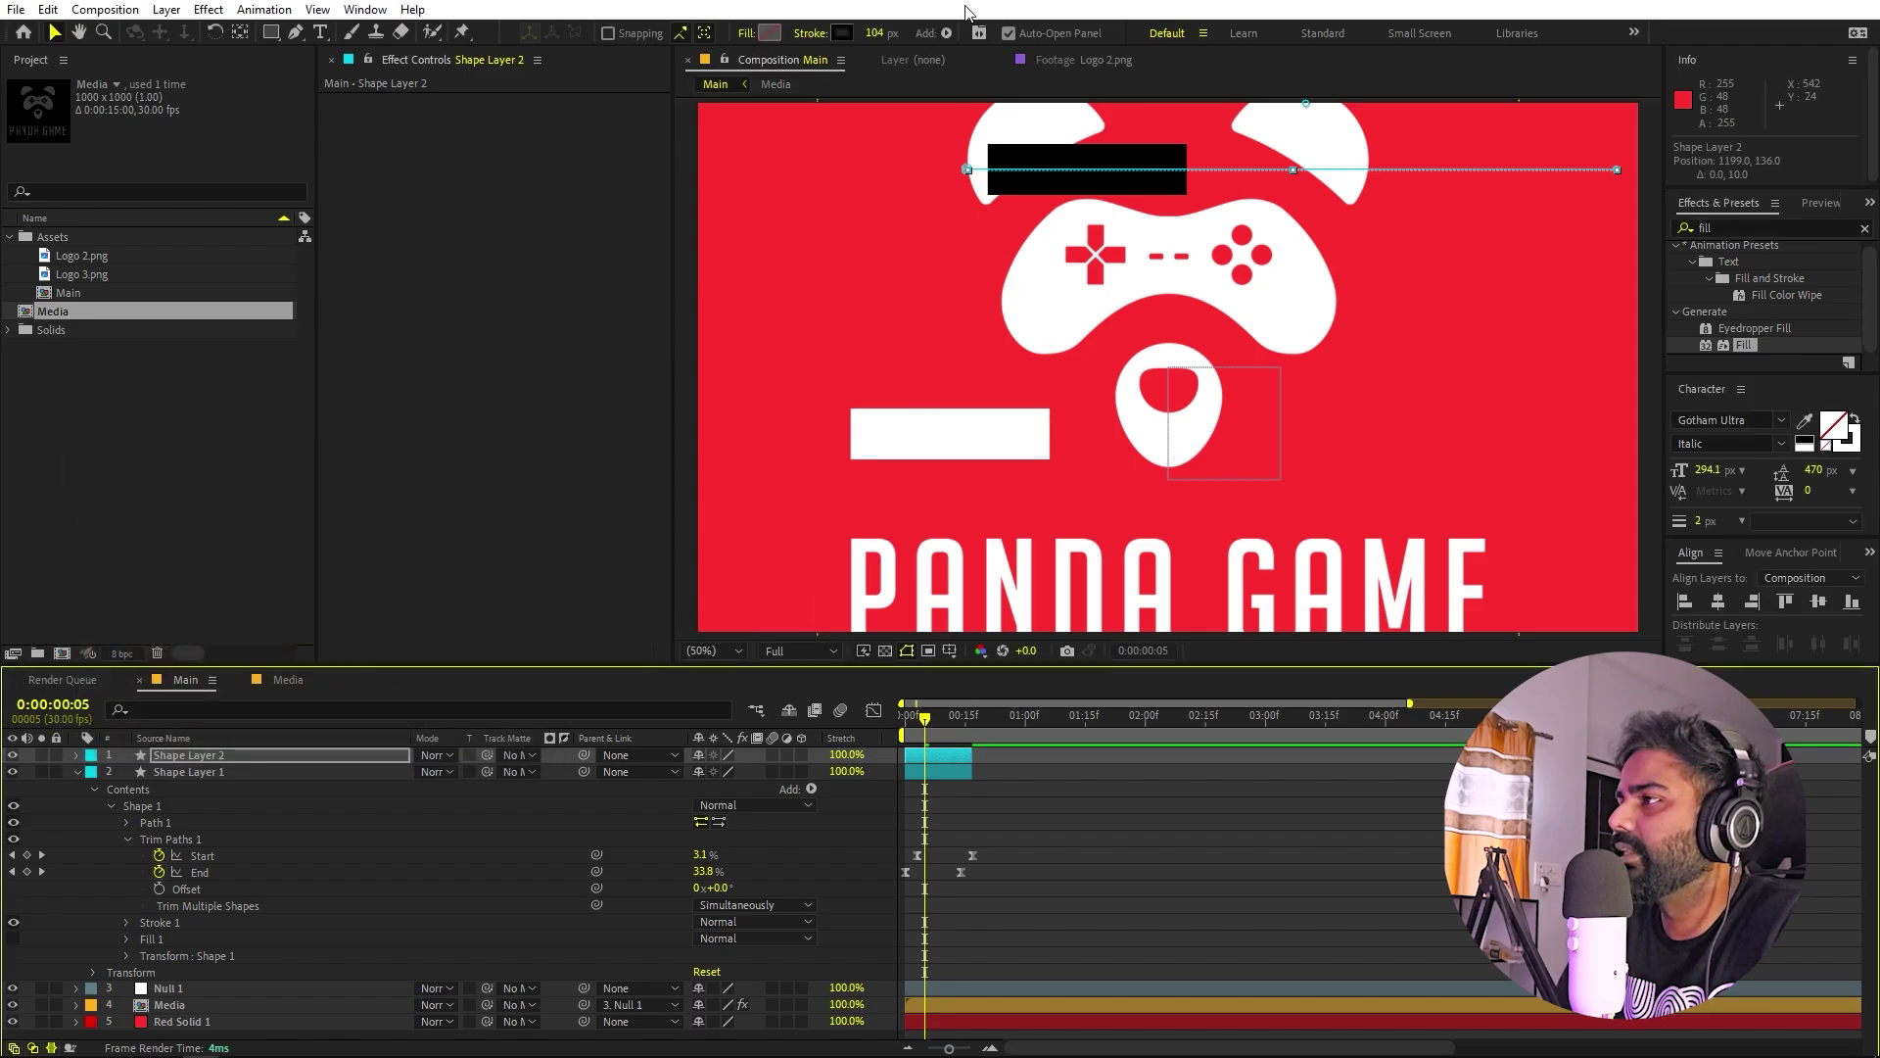
drag(876, 33, 848, 33)
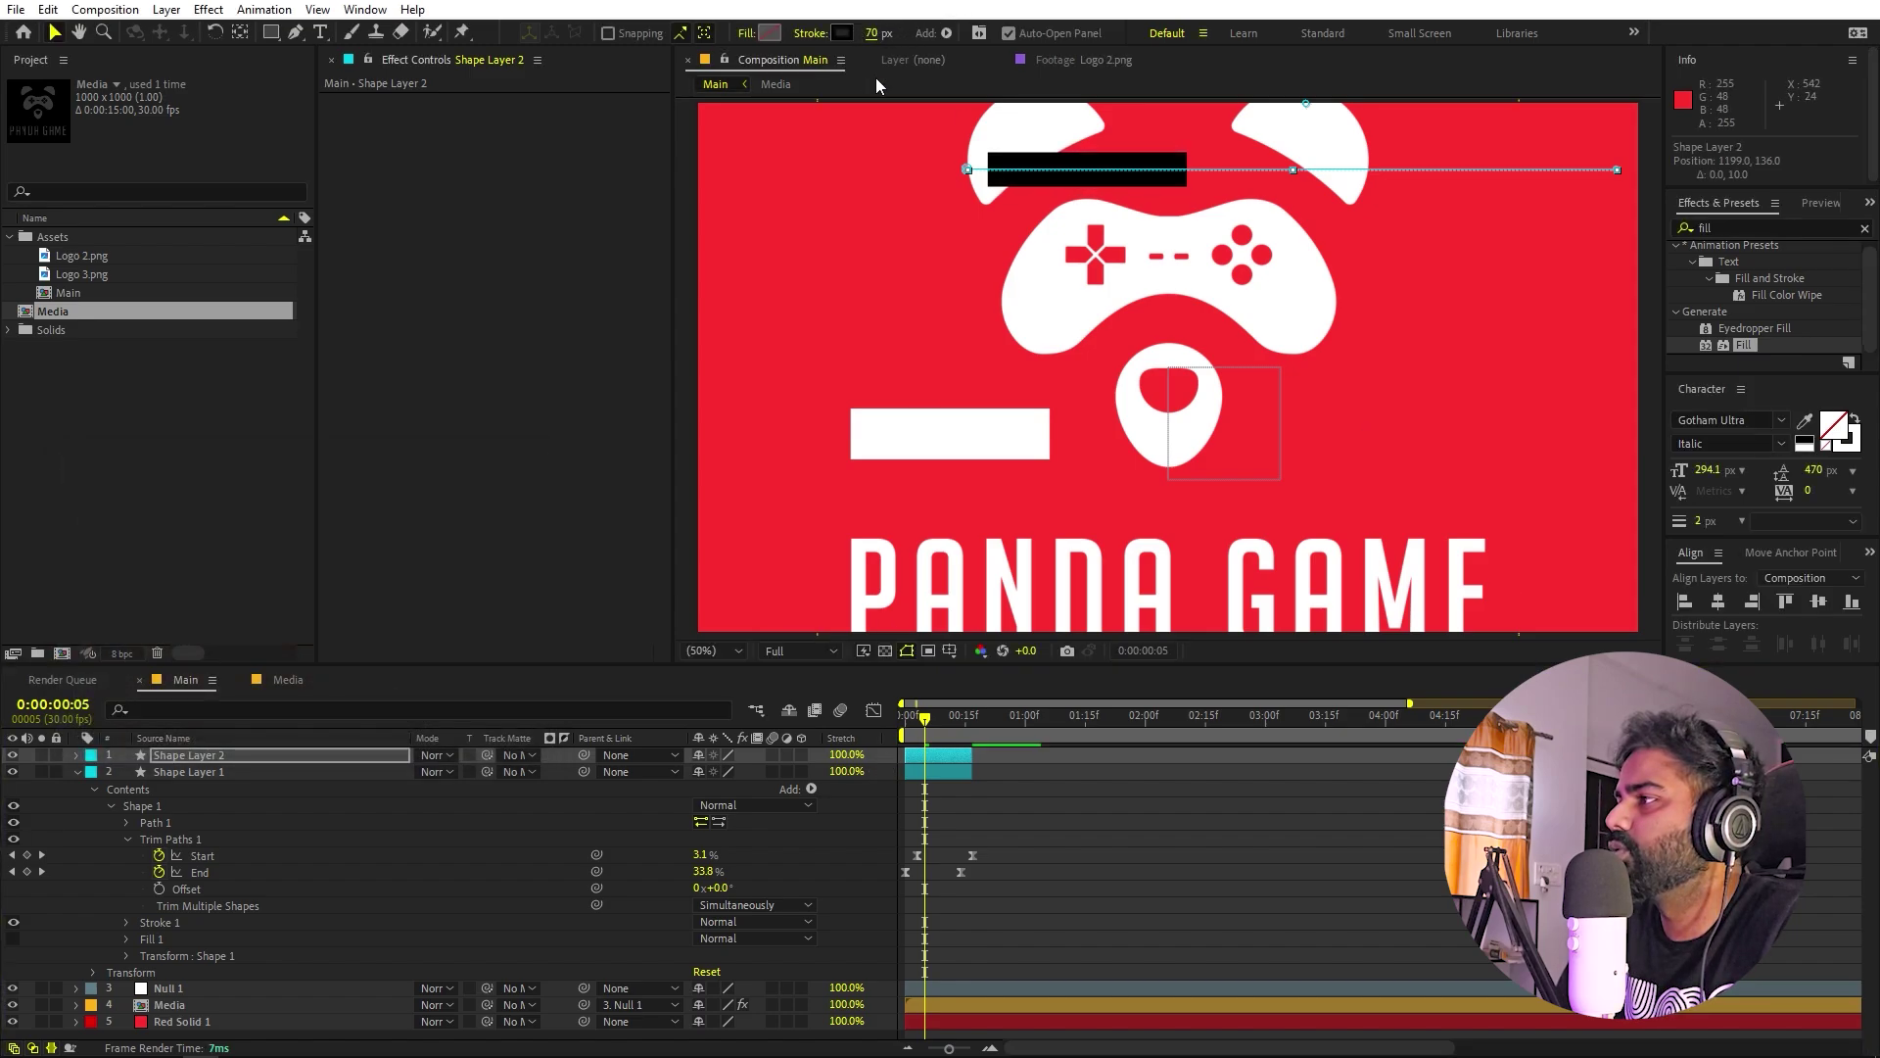
click(296, 32)
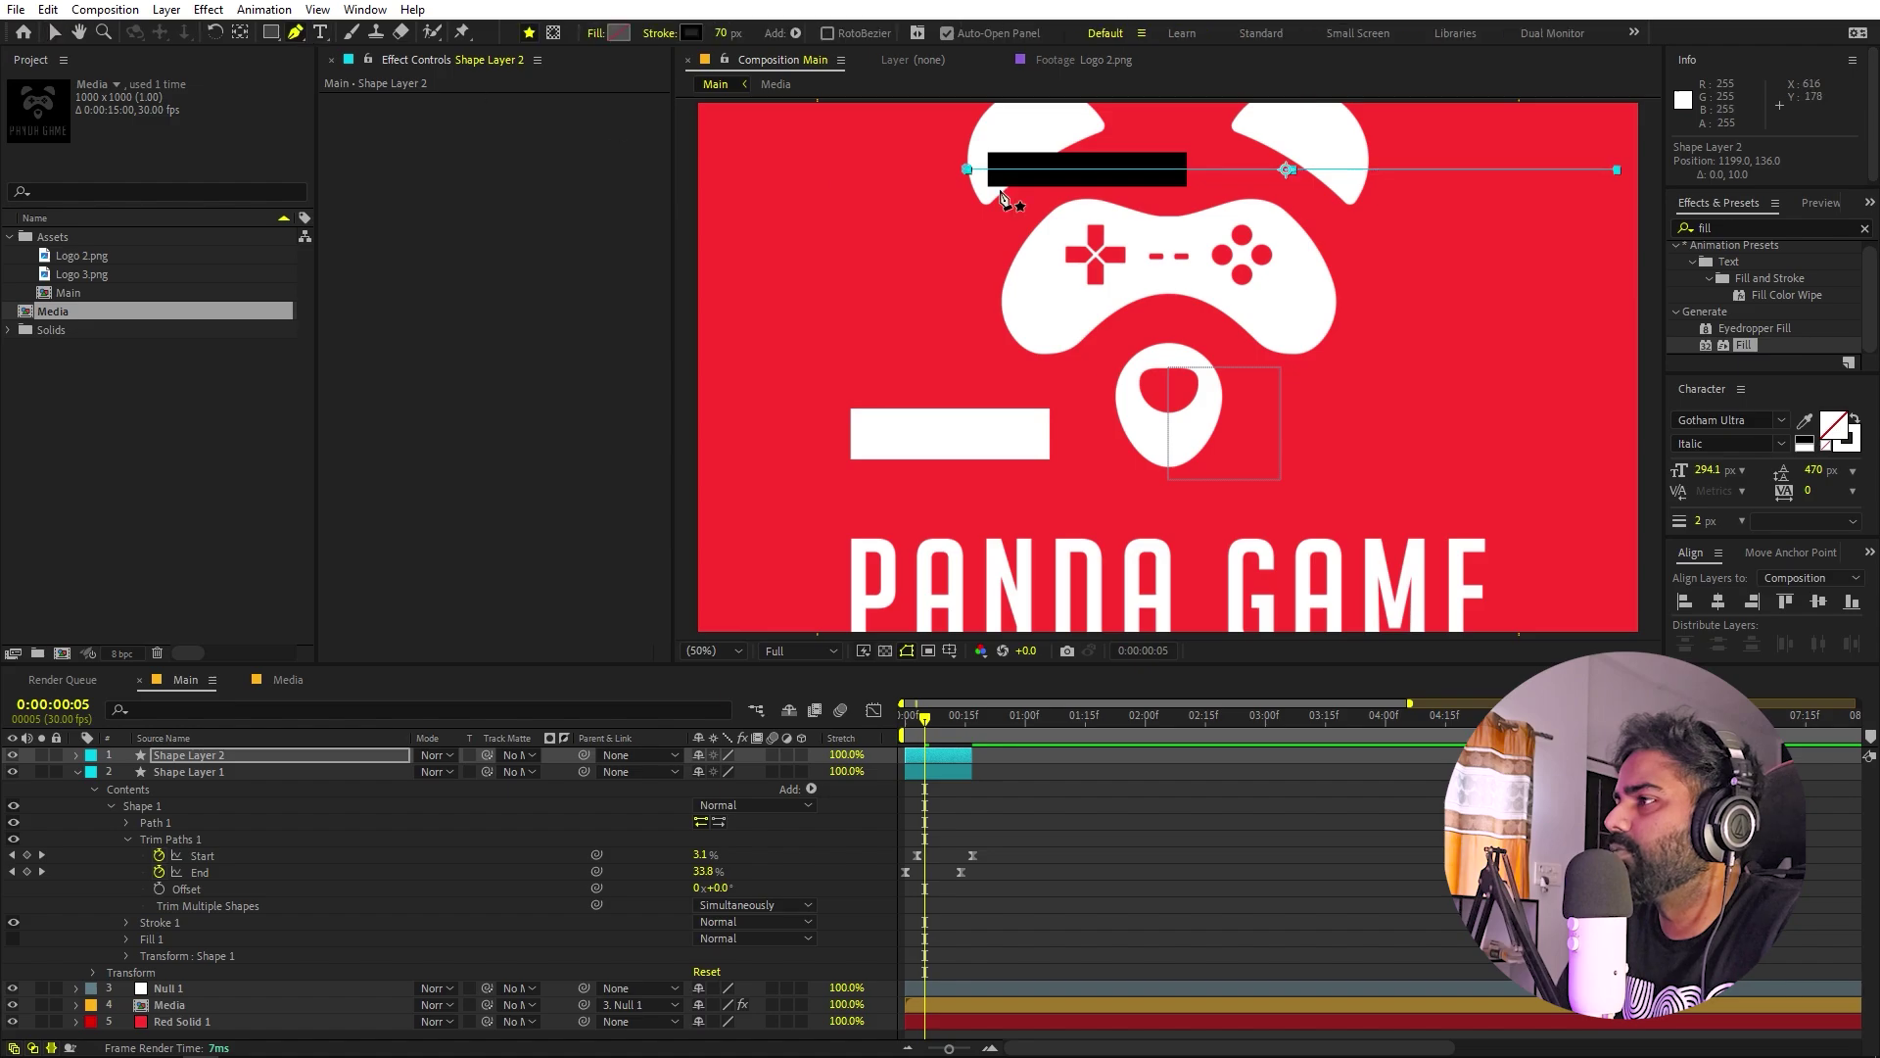
drag(1618, 168, 1285, 170)
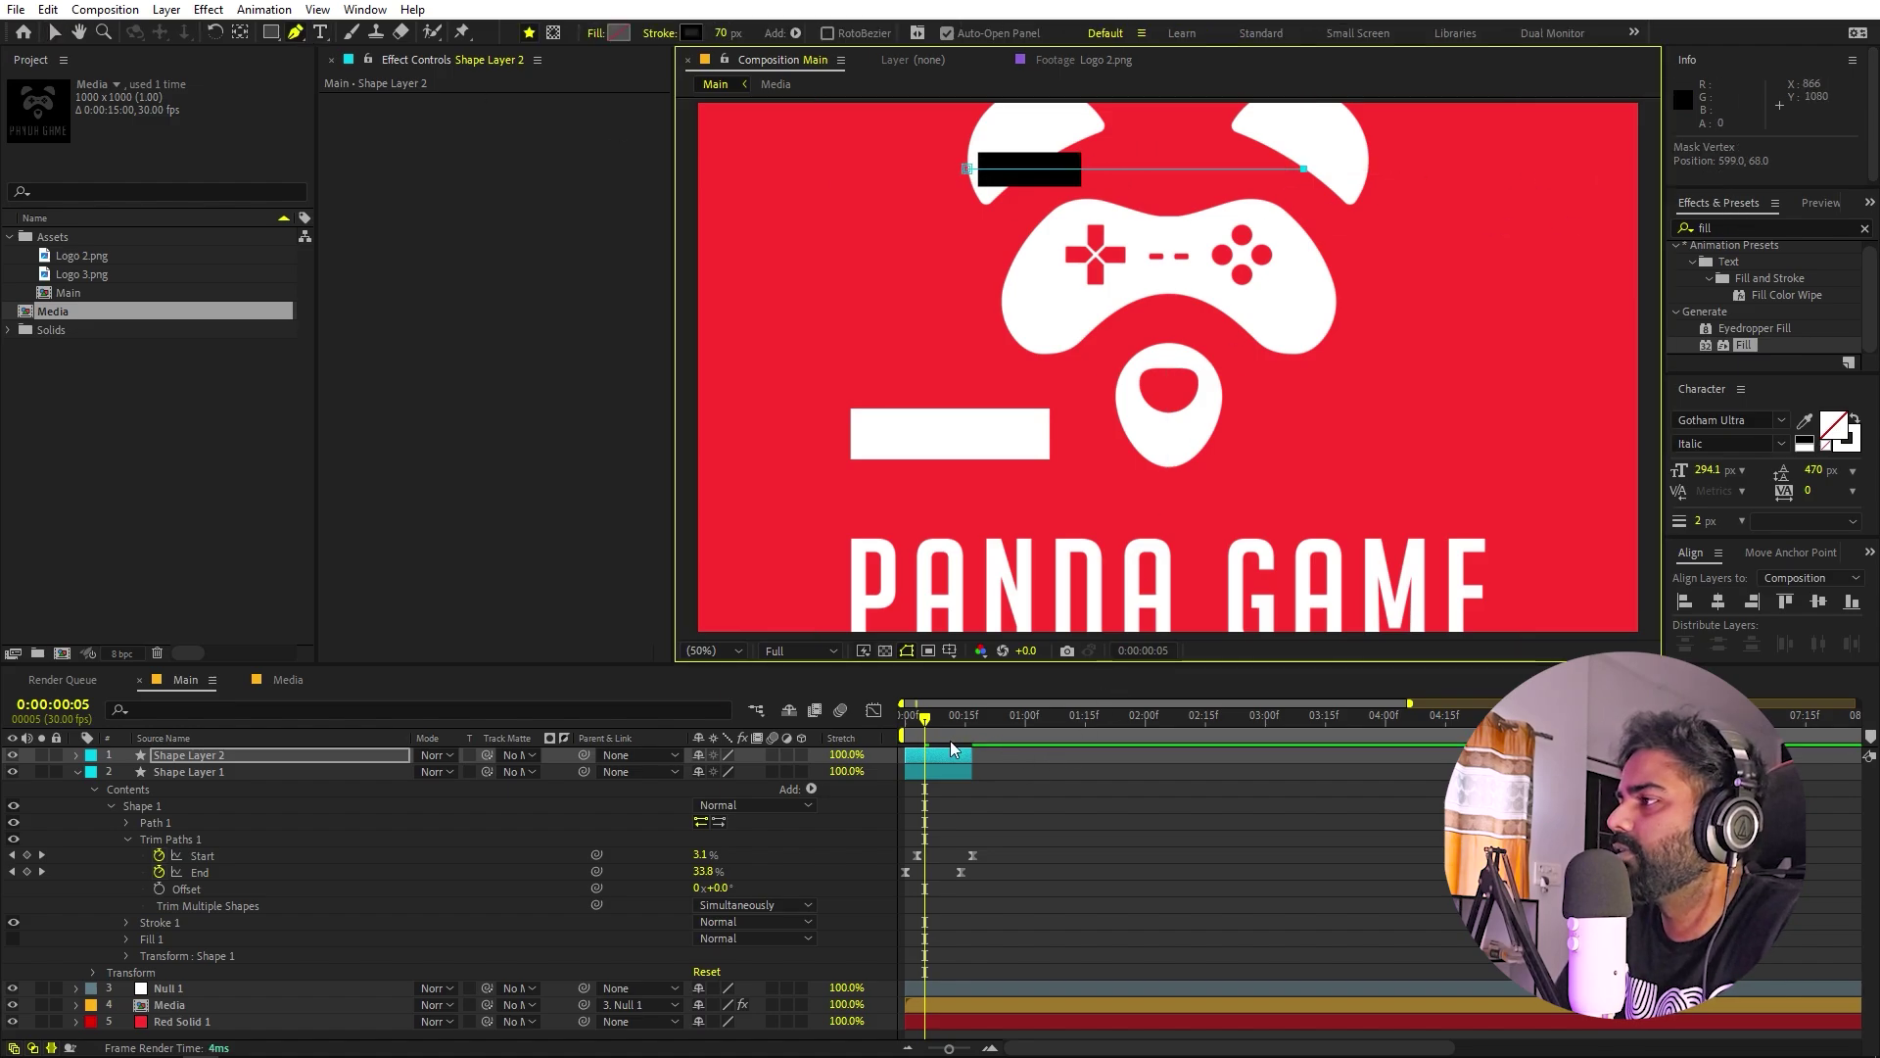
Reveal Shape Layer 2's trim keyframes, adjust its line, and preview the wipe.
key(u)
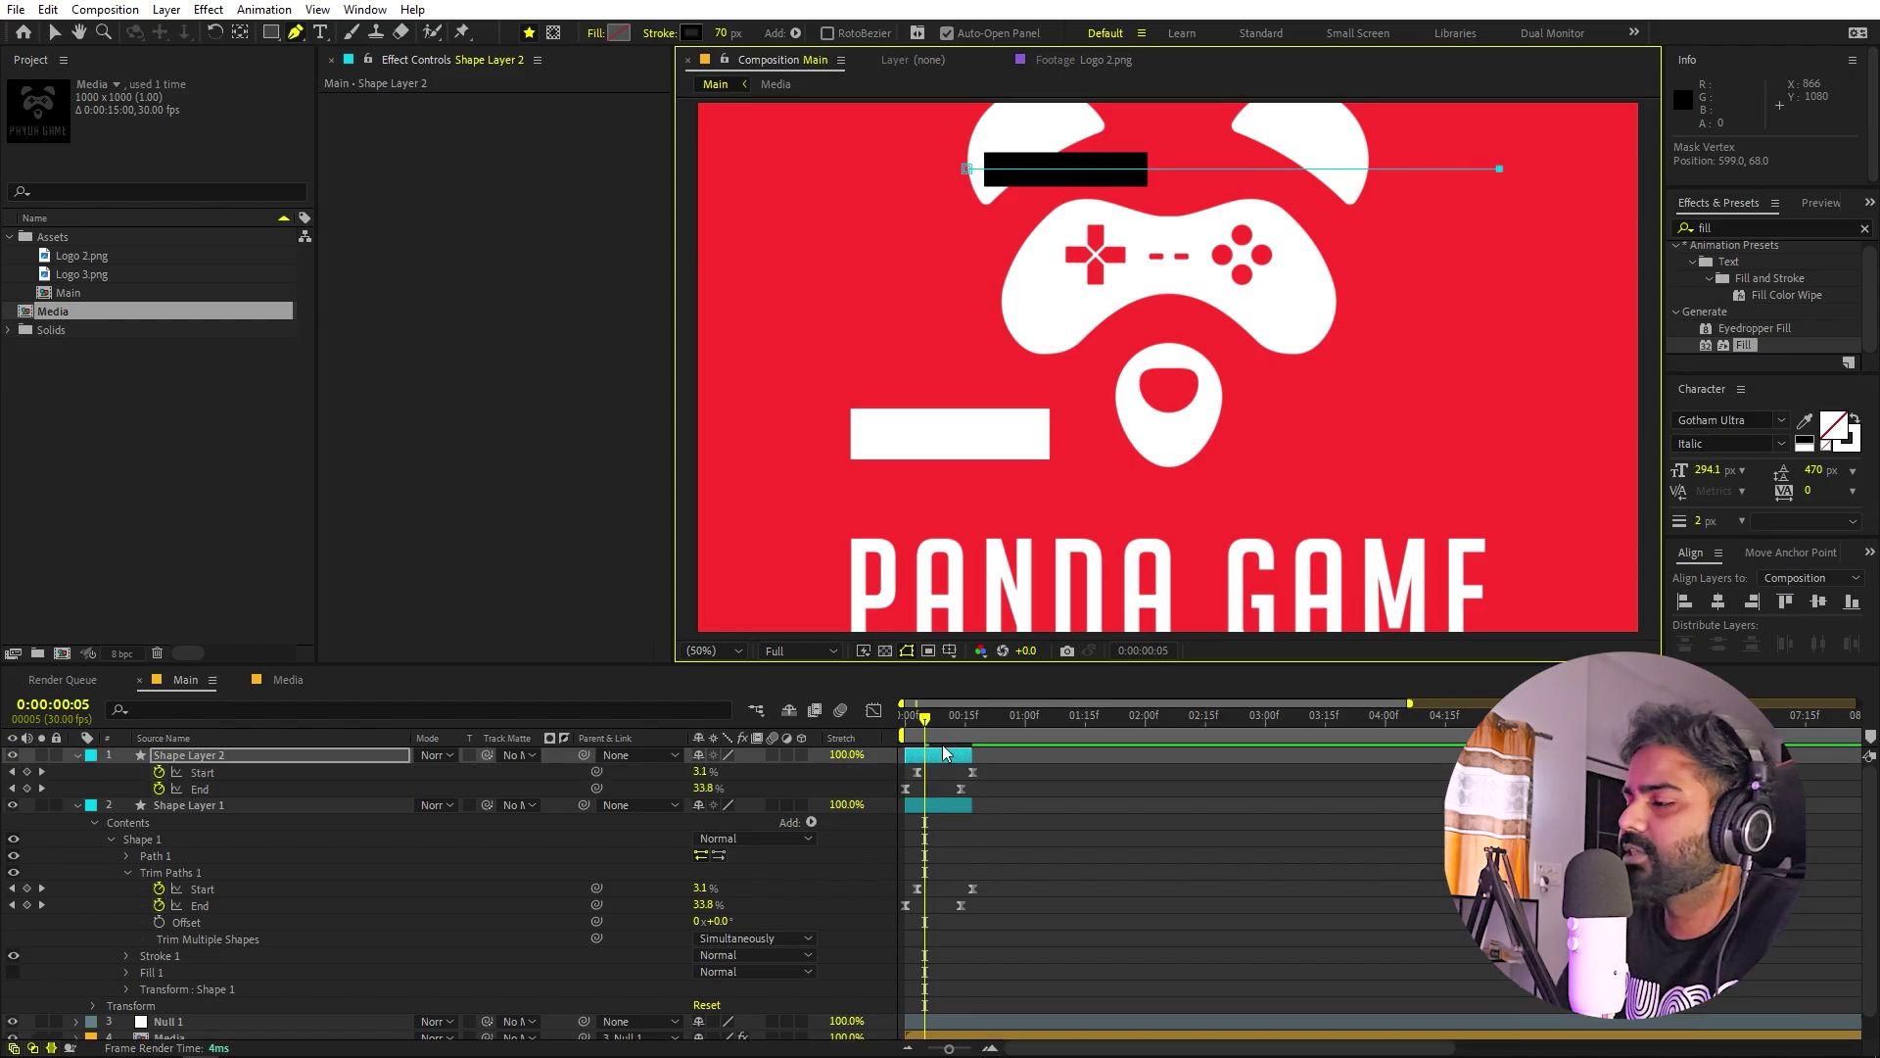
drag(1003, 776, 918, 780)
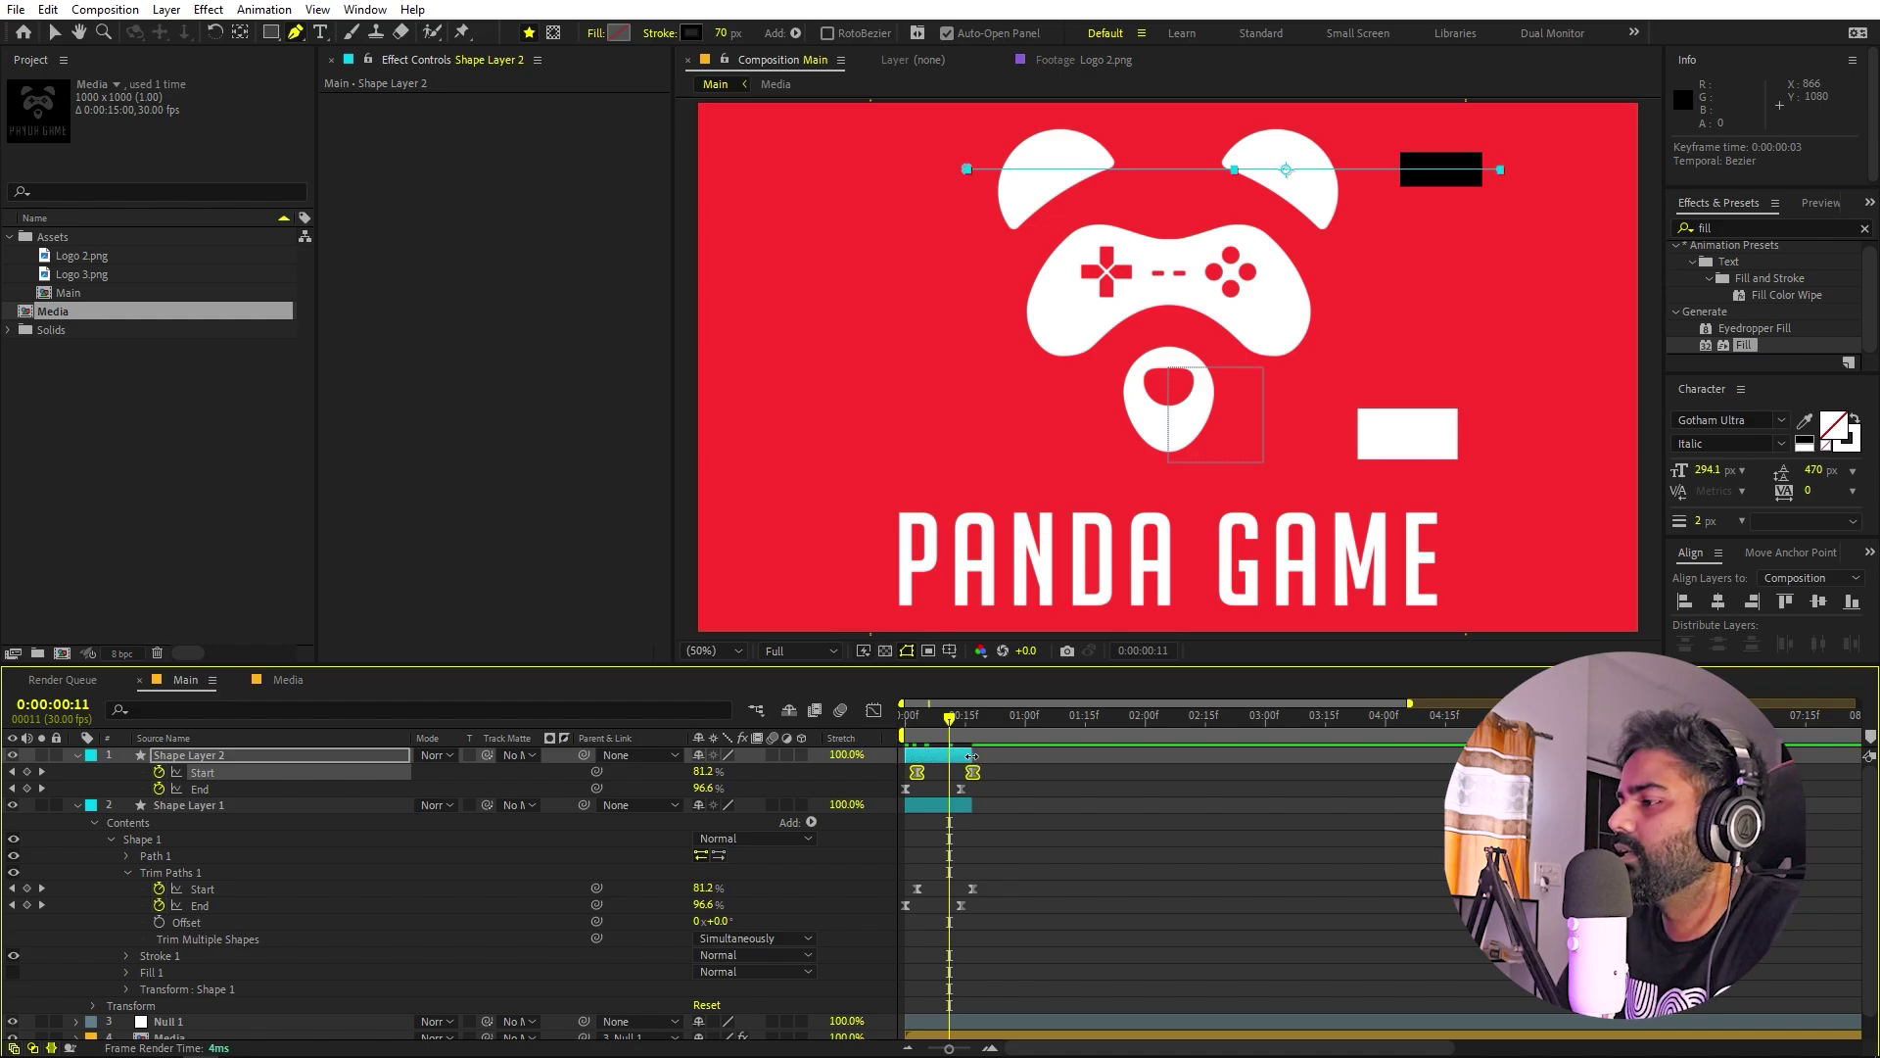
drag(972, 756, 901, 747)
click(1029, 781)
key(space)
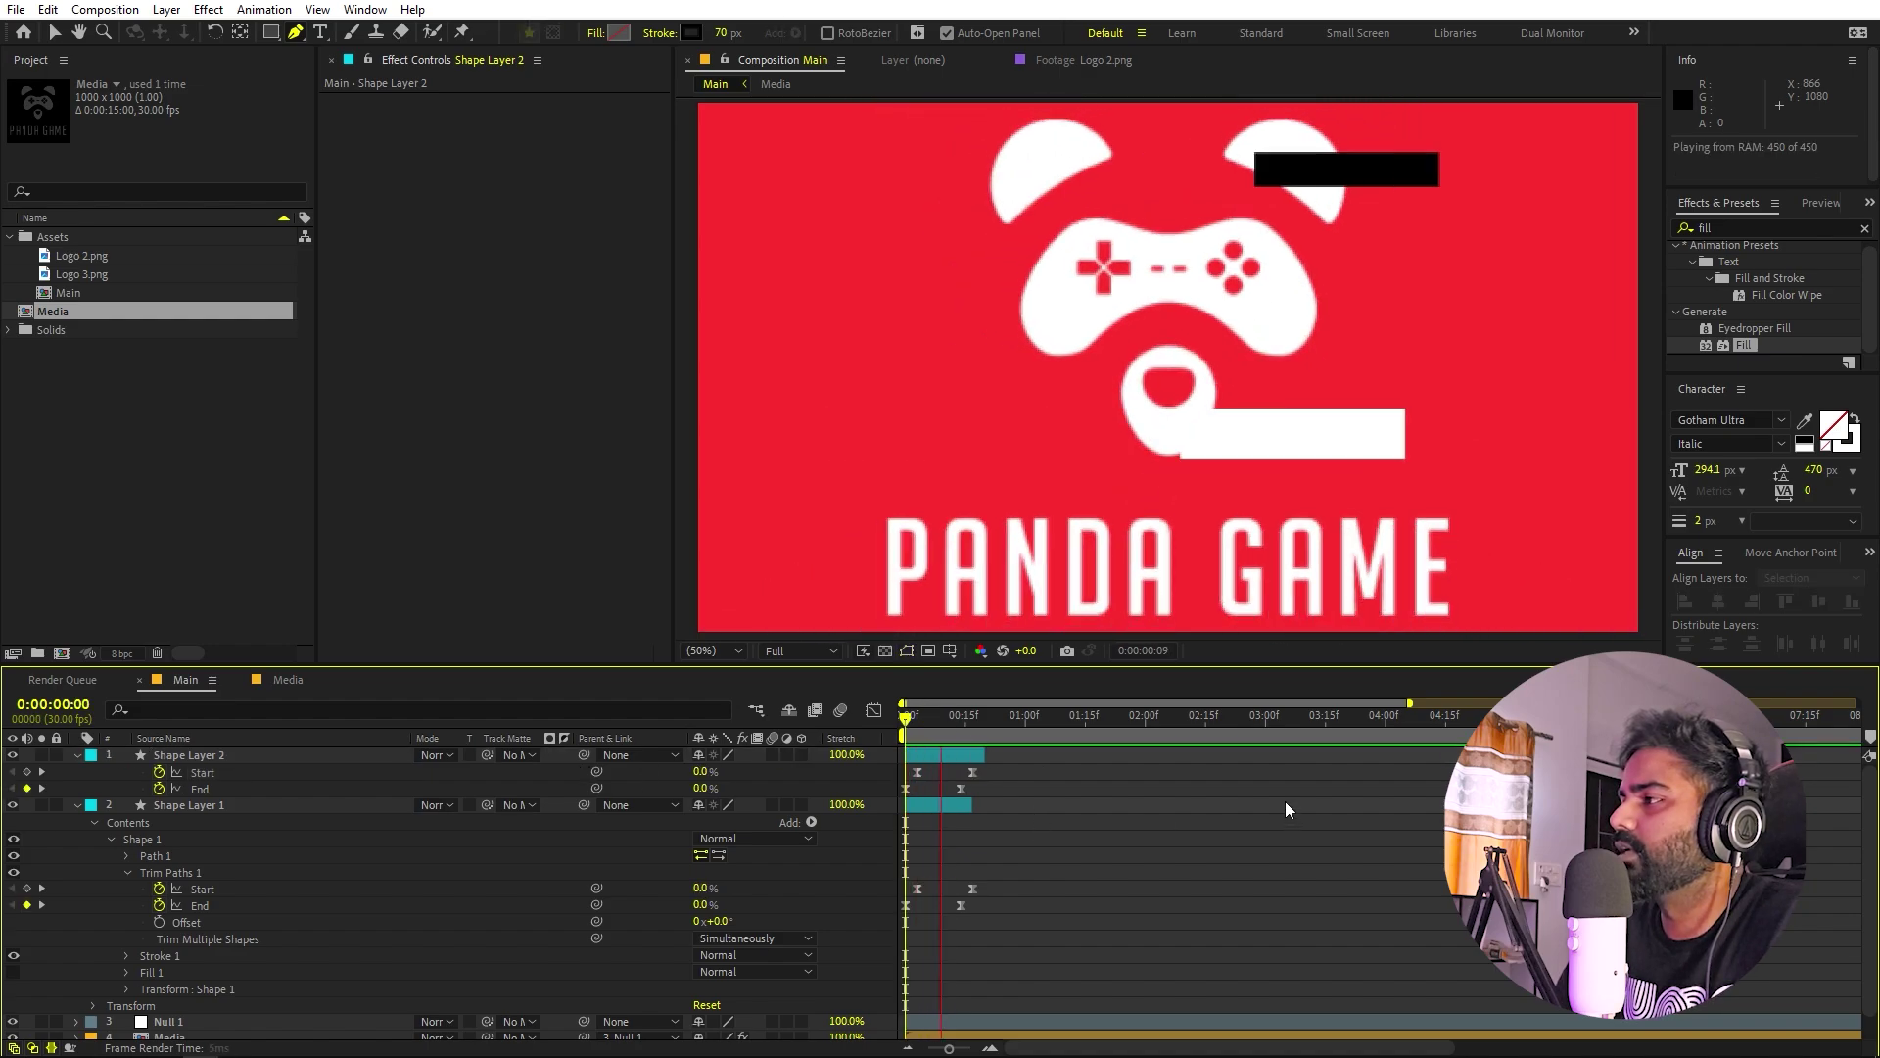
key(space)
Tighten both layers' trim keyframes for quicker wipes, then delay Shape Layer 2 by 3 frames and play.
drag(1016, 769, 826, 952)
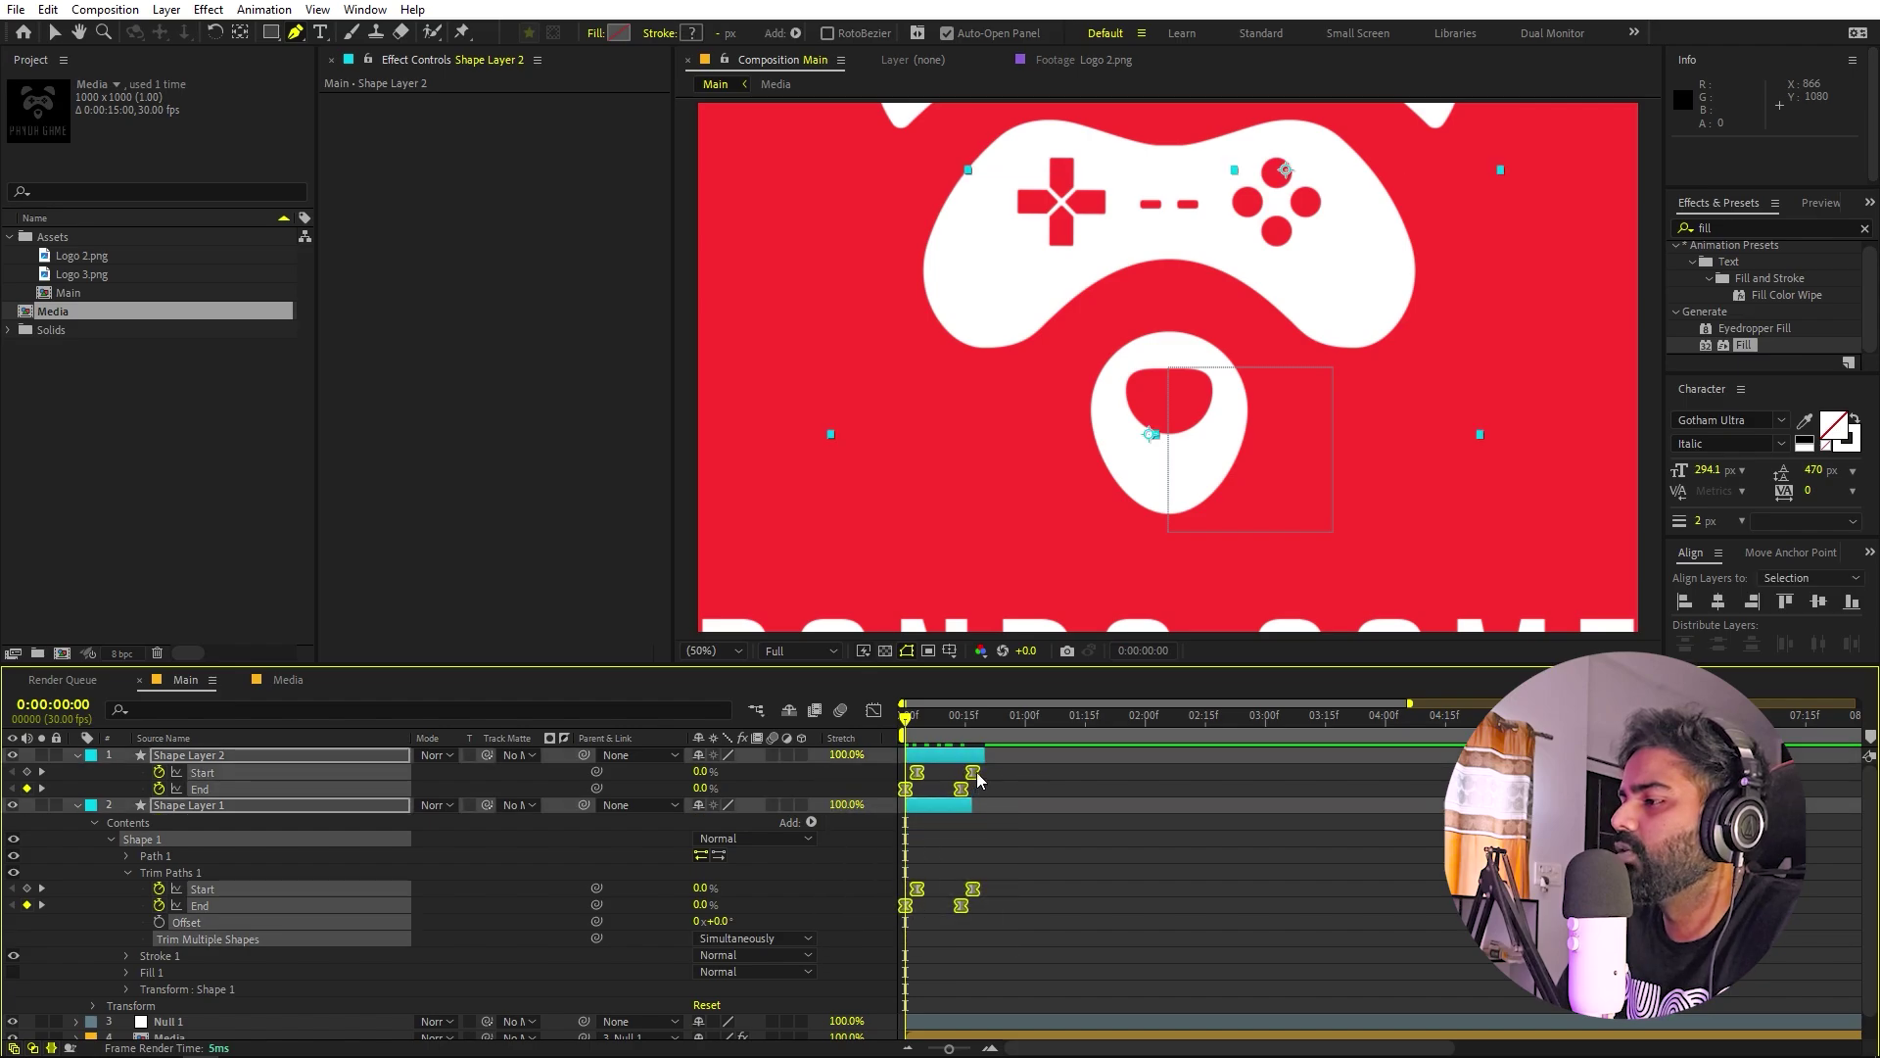
drag(976, 891, 942, 897)
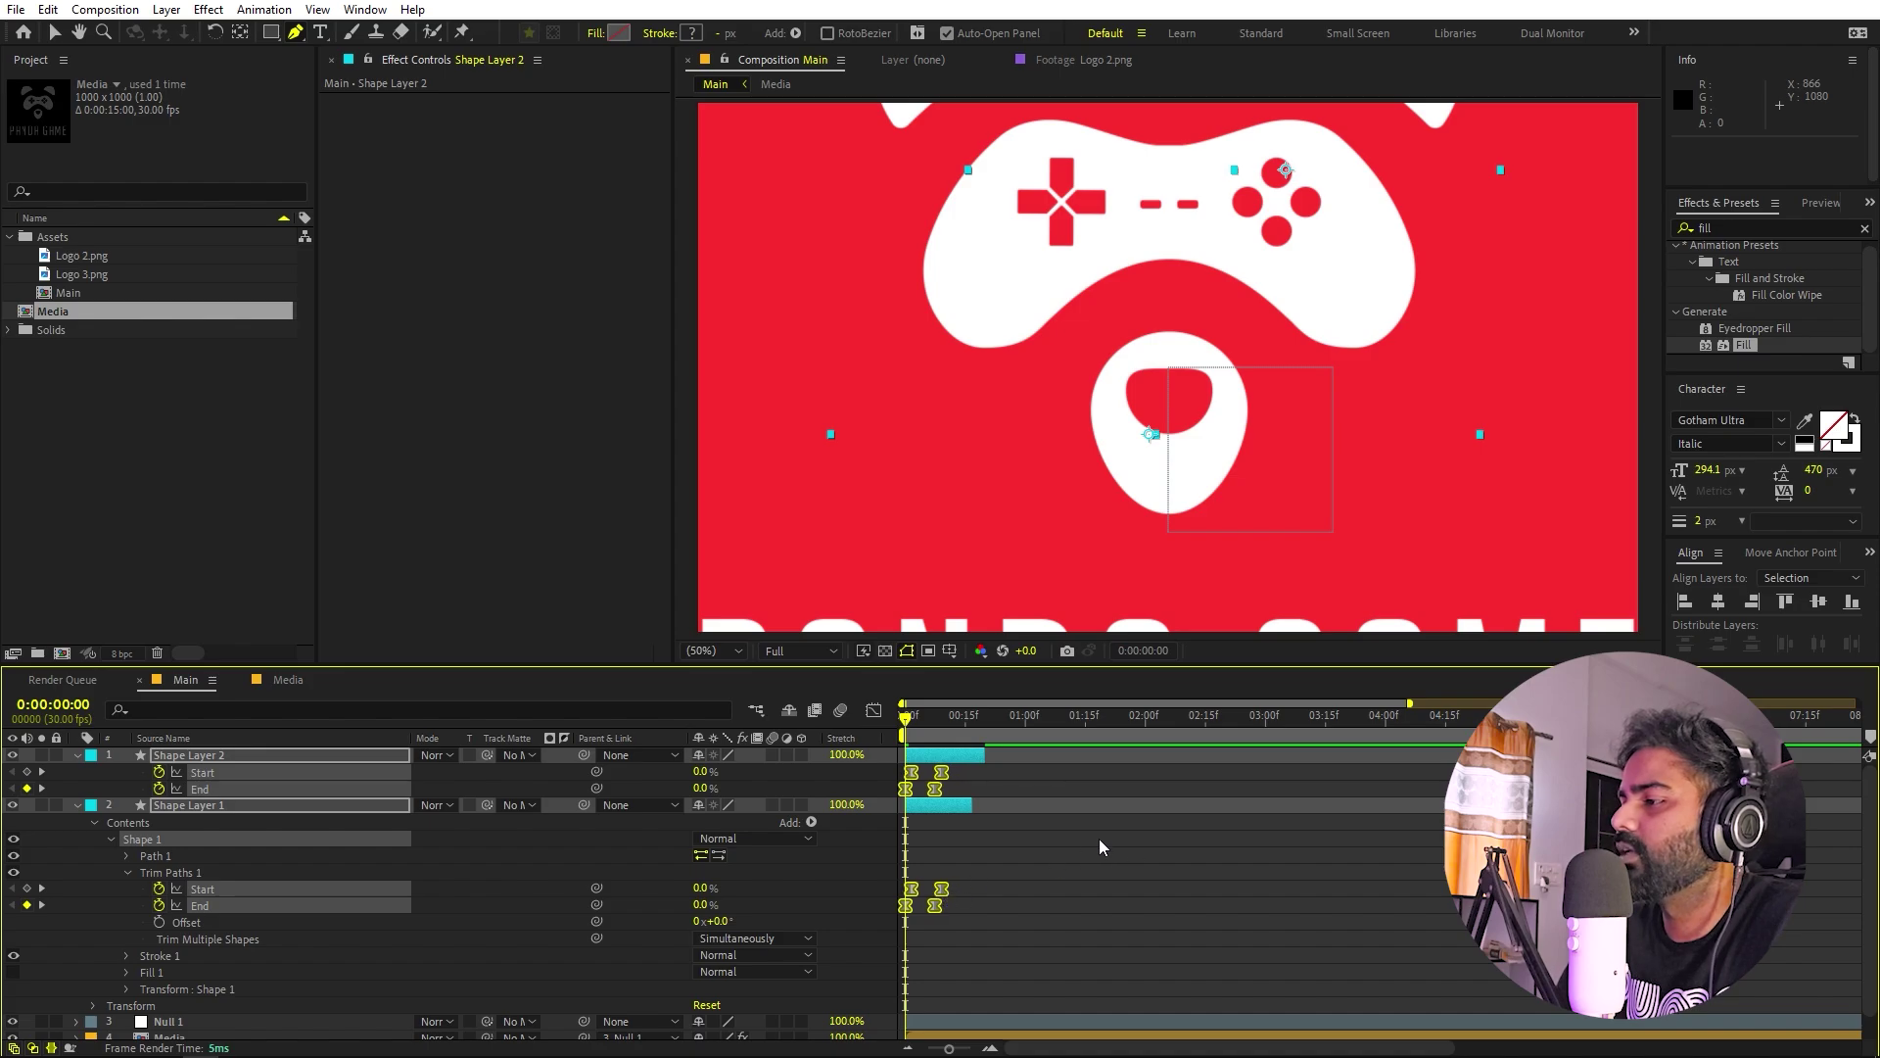
key(space)
key(space)
key(g)
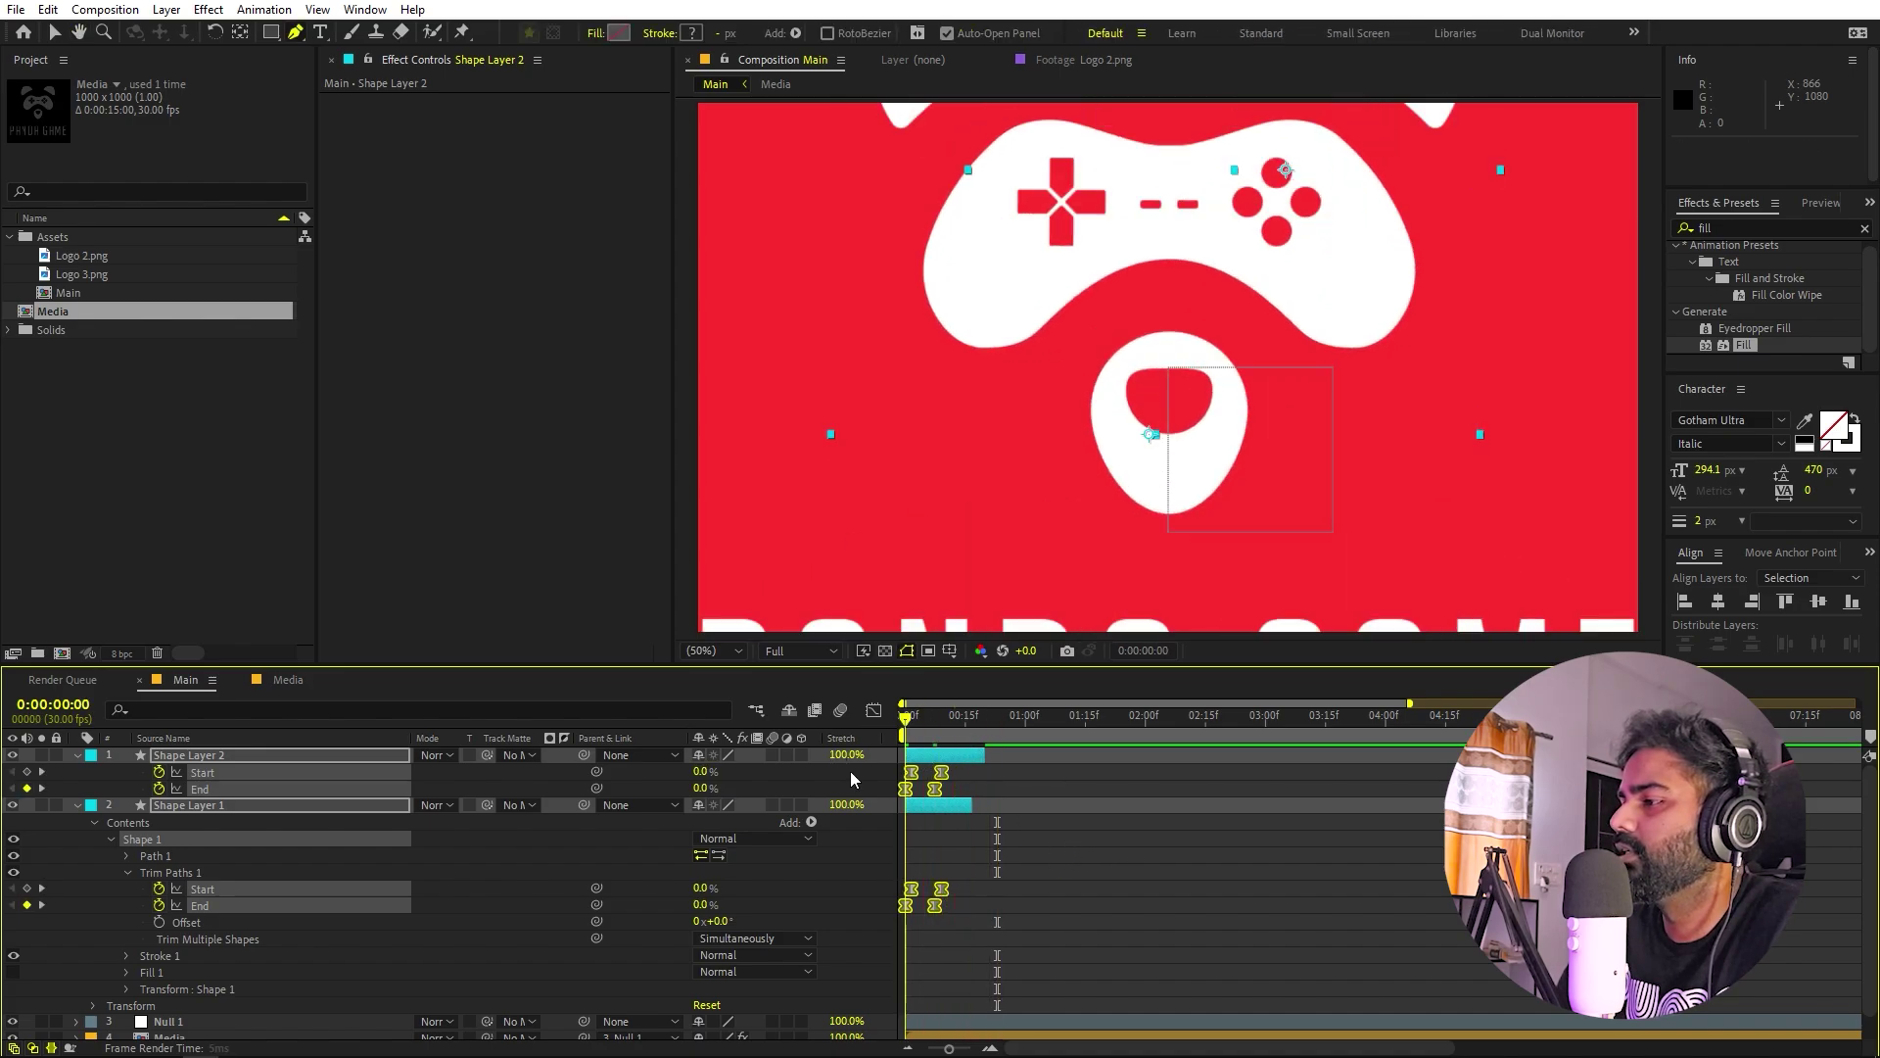
drag(942, 889, 957, 891)
key(space)
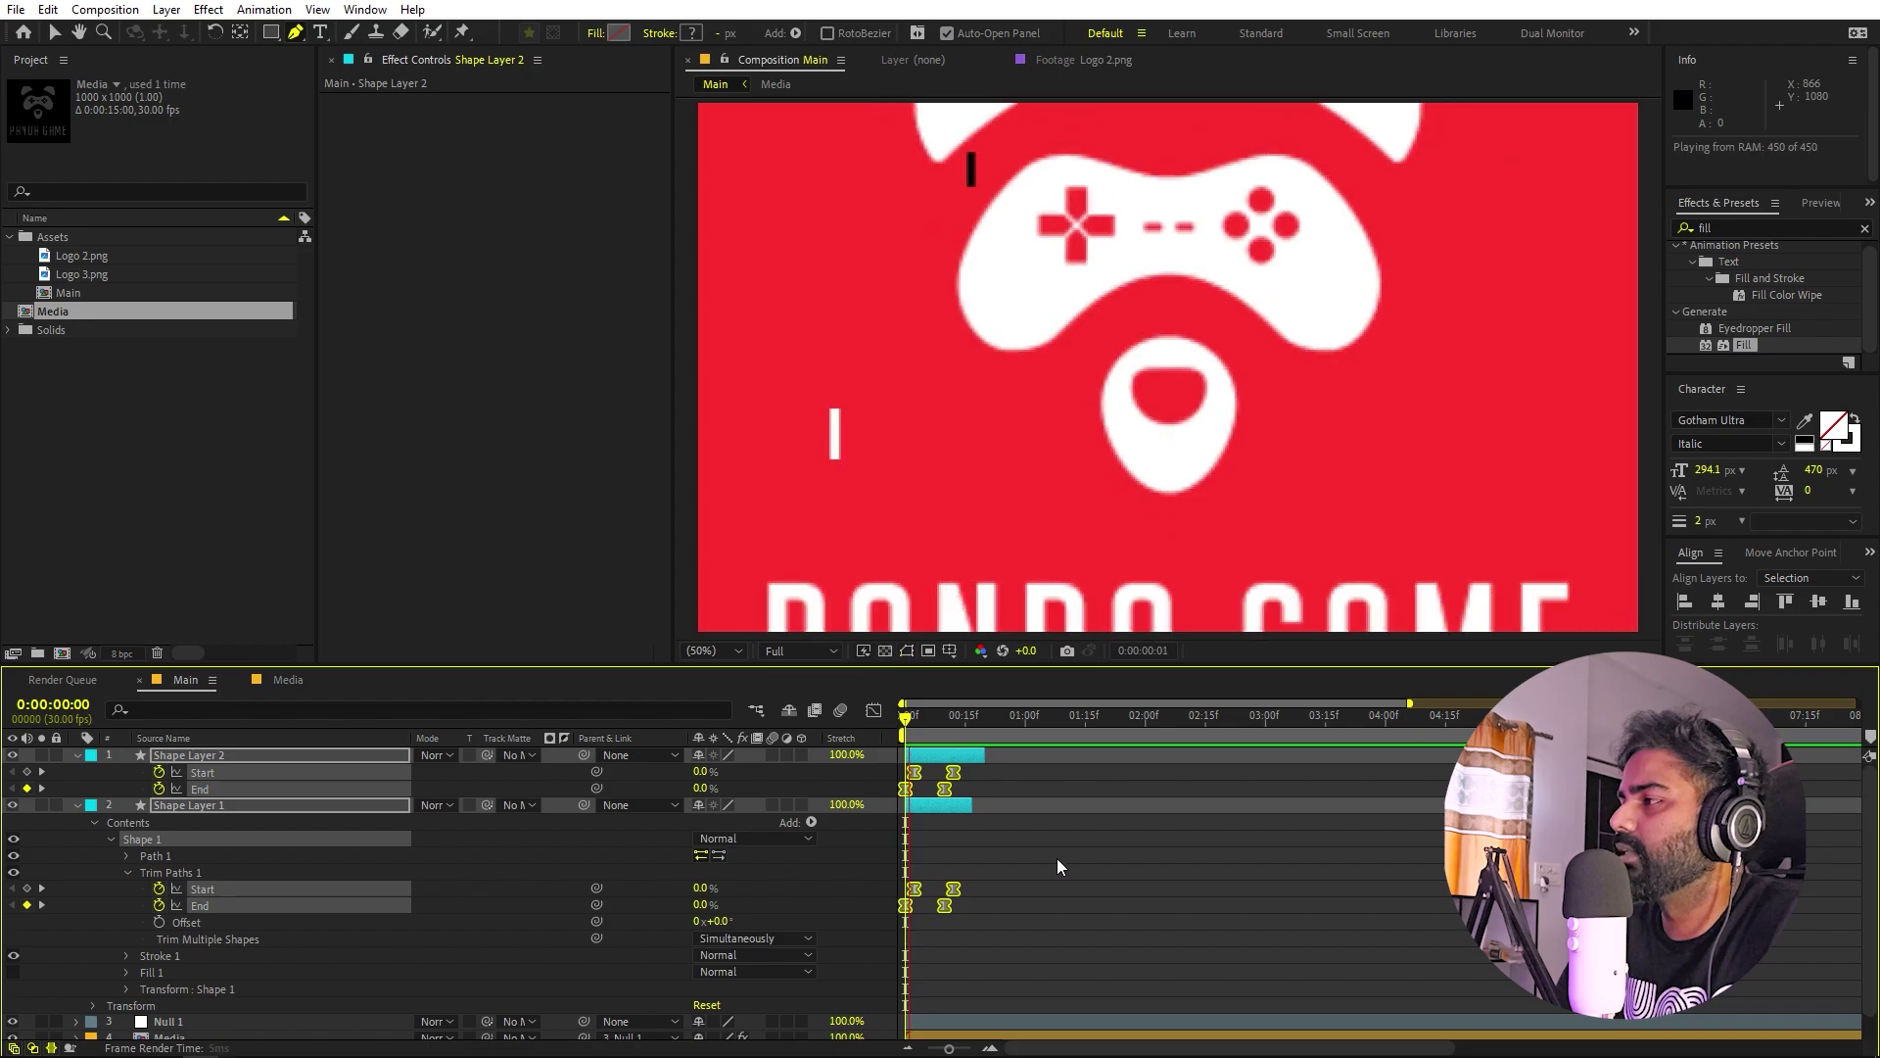
drag(962, 756, 989, 764)
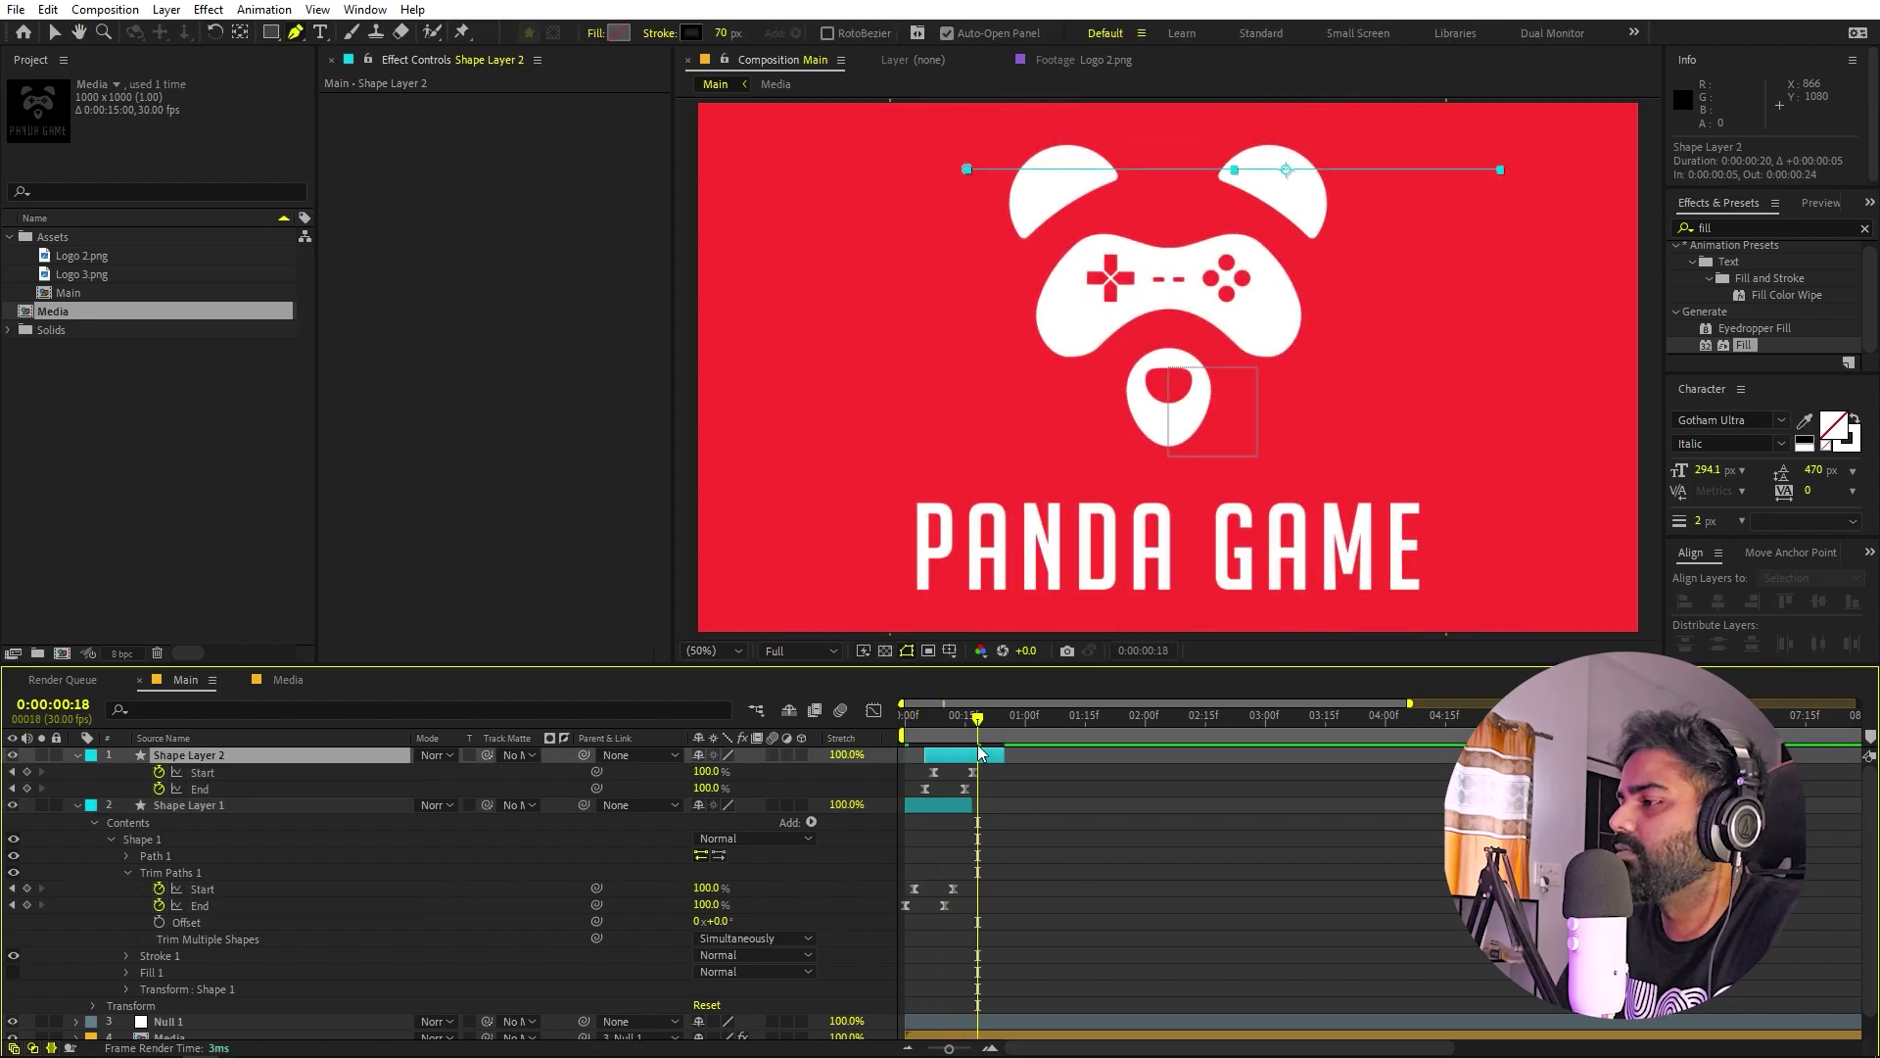
key(space)
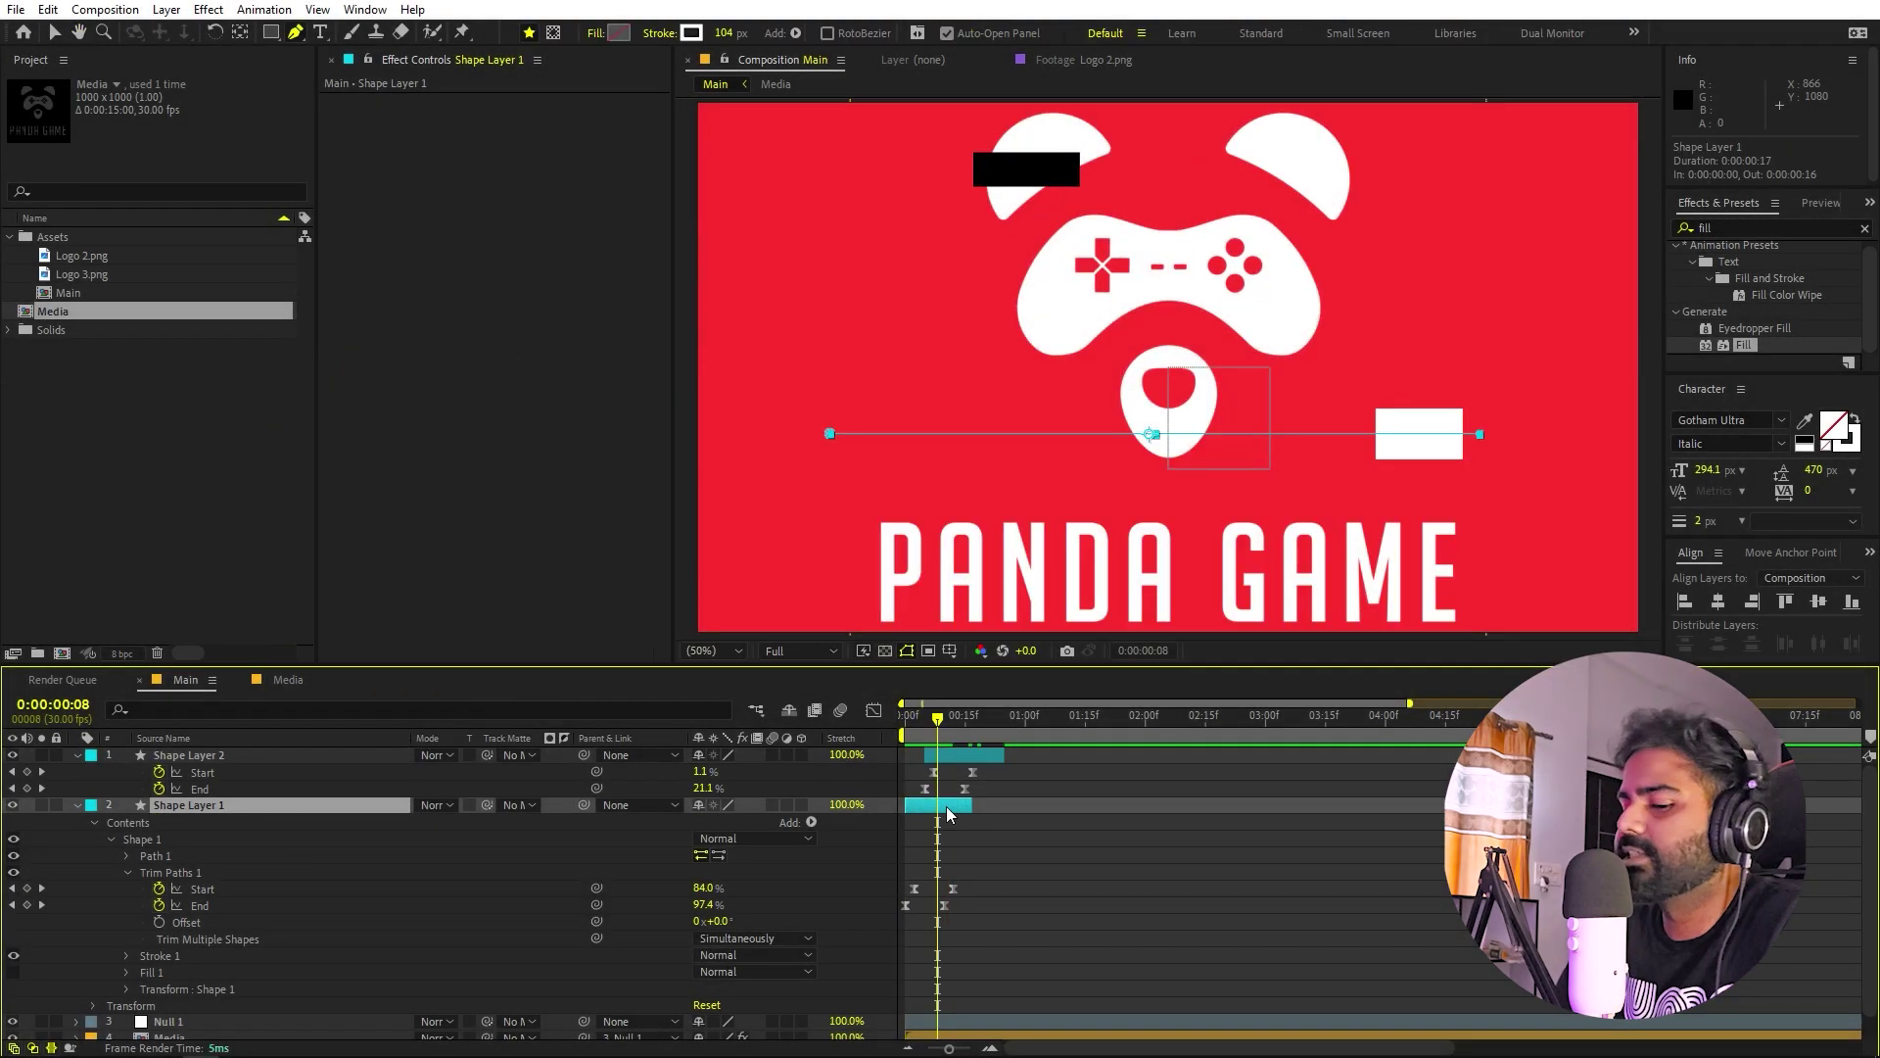
Duplicate Shape Layer 1 as Shape Layer 3 with a thinner 69.3 px stroke.
key(ctrl+d)
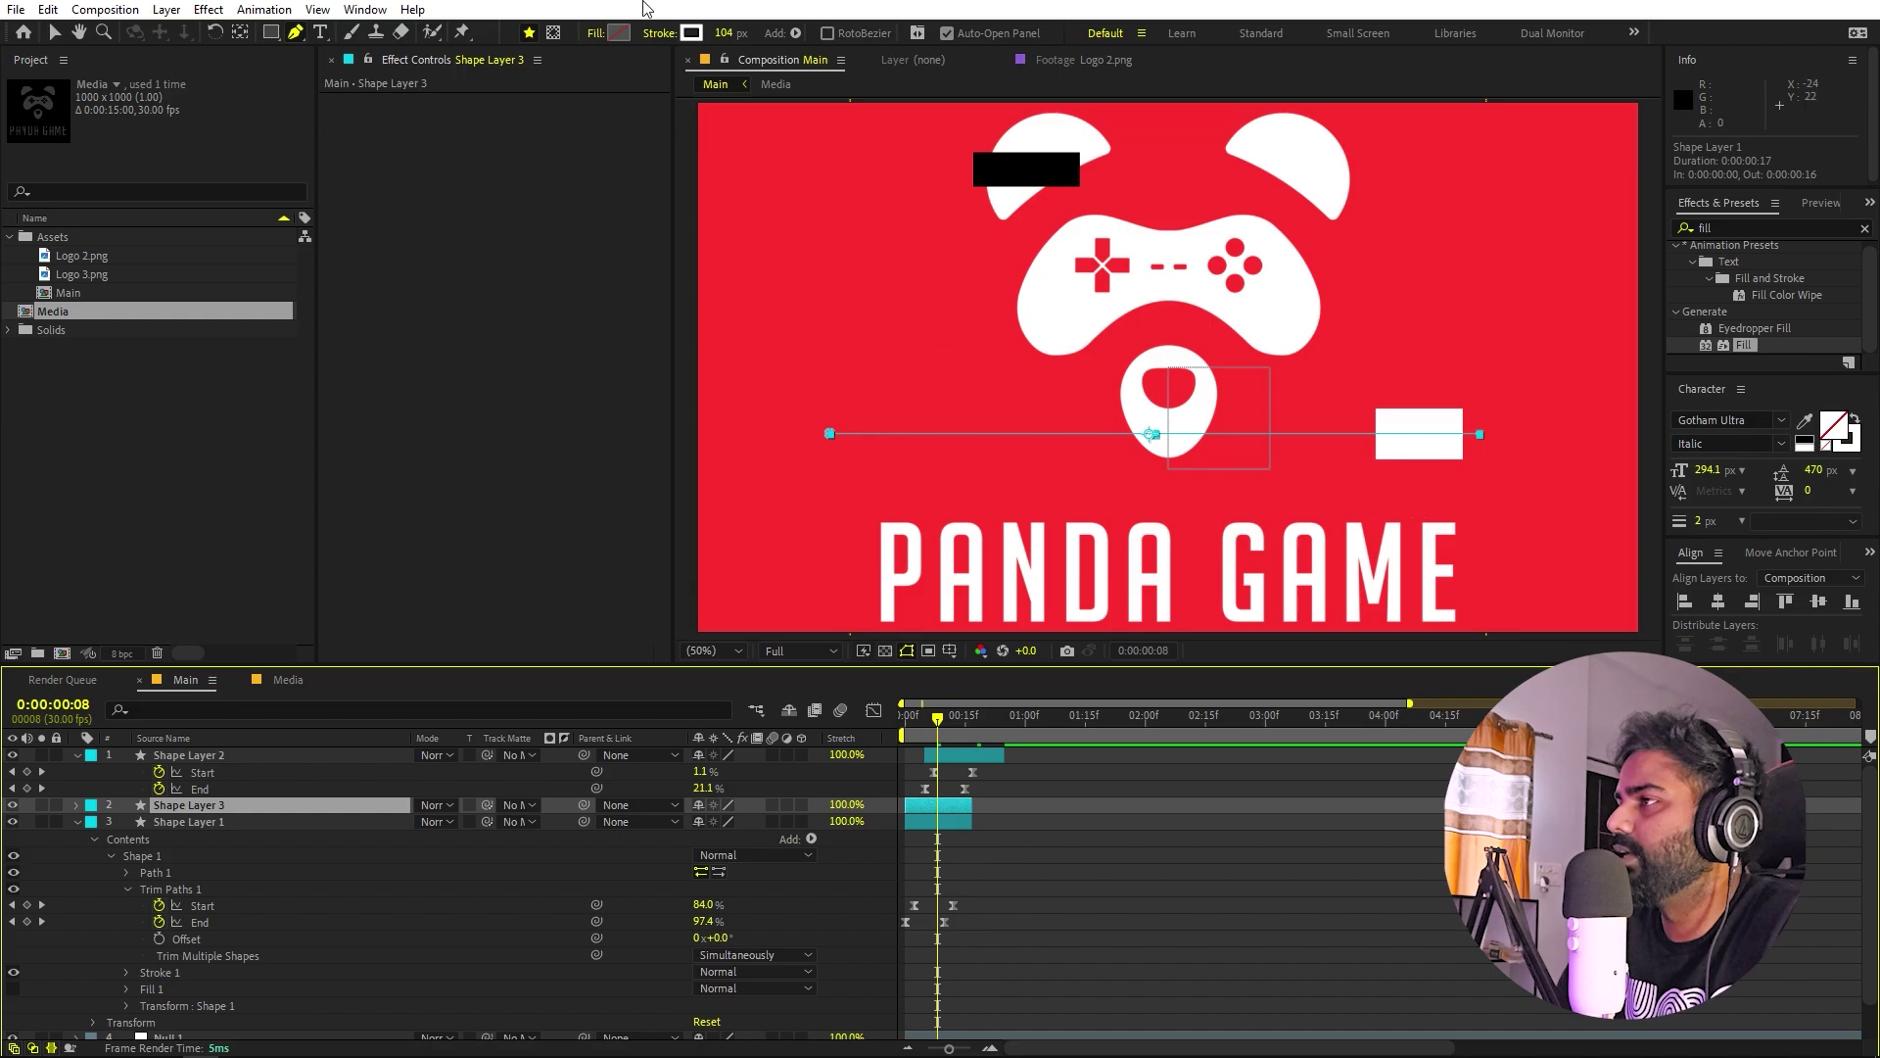
drag(735, 32, 459, 100)
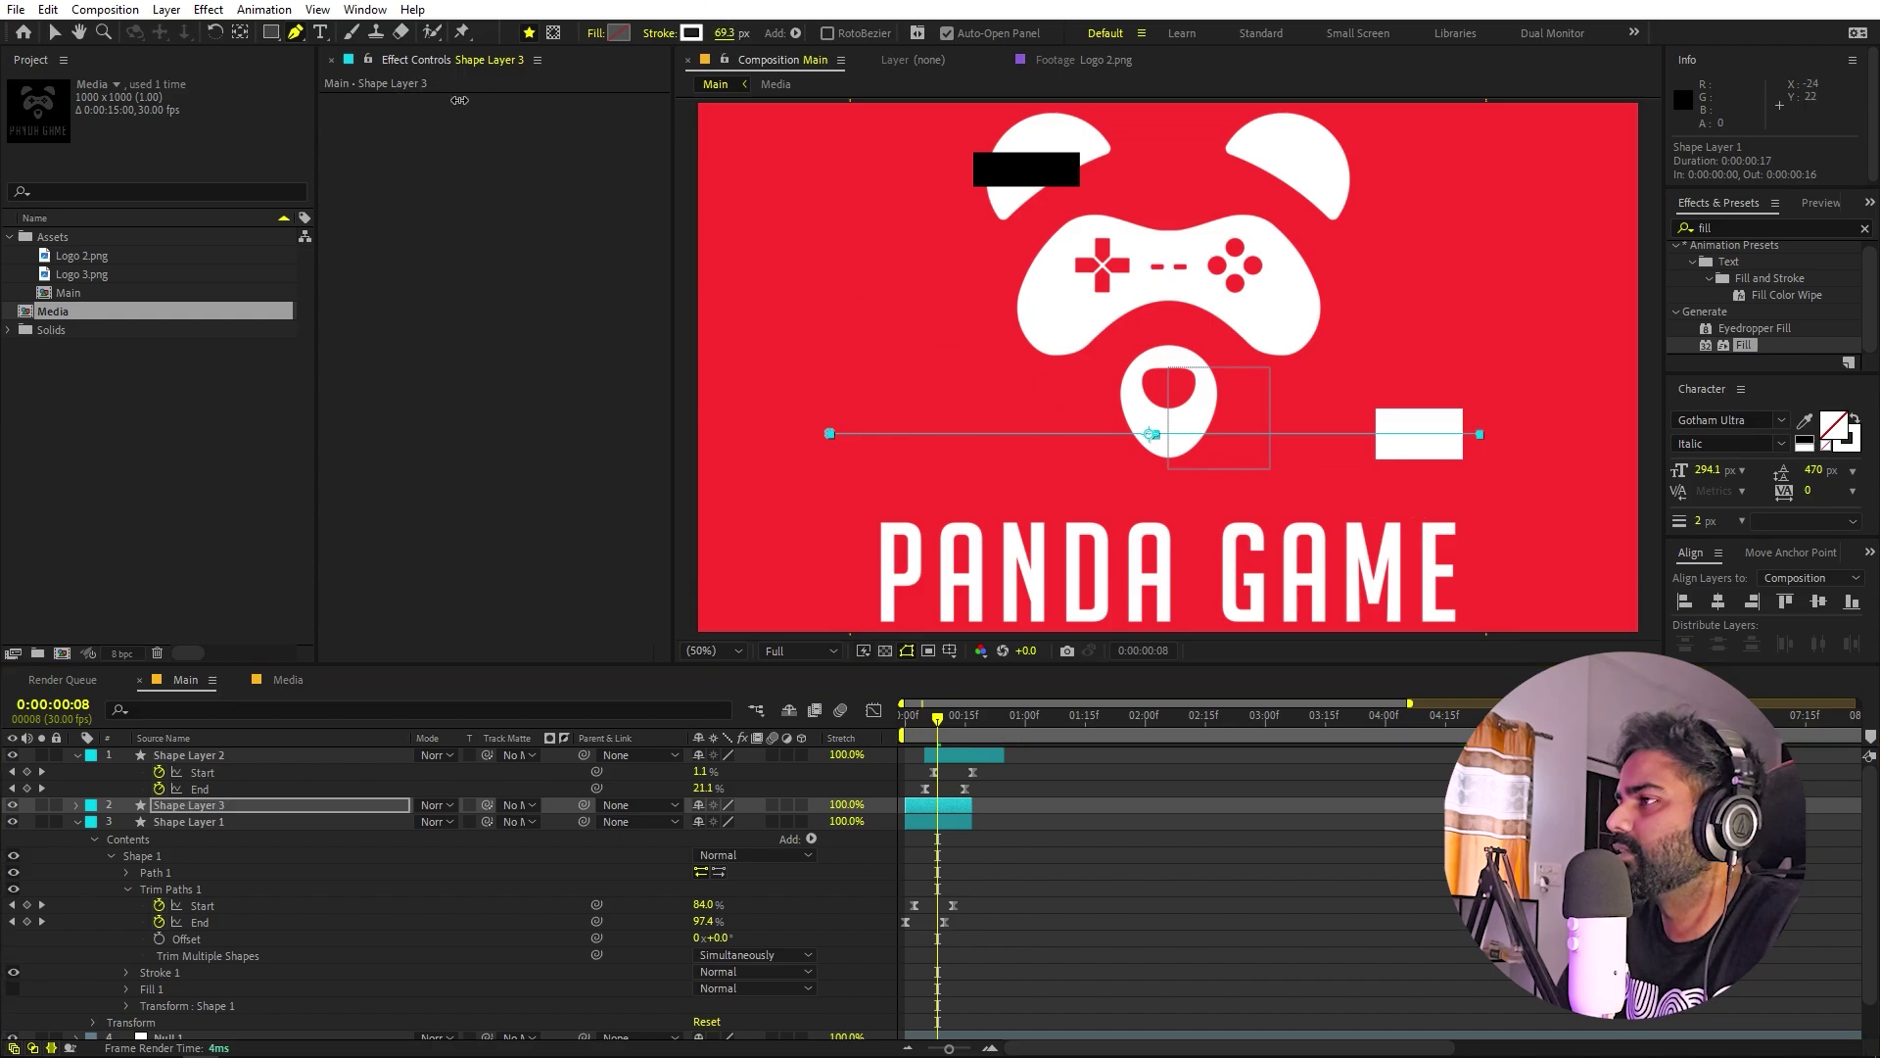
key(v)
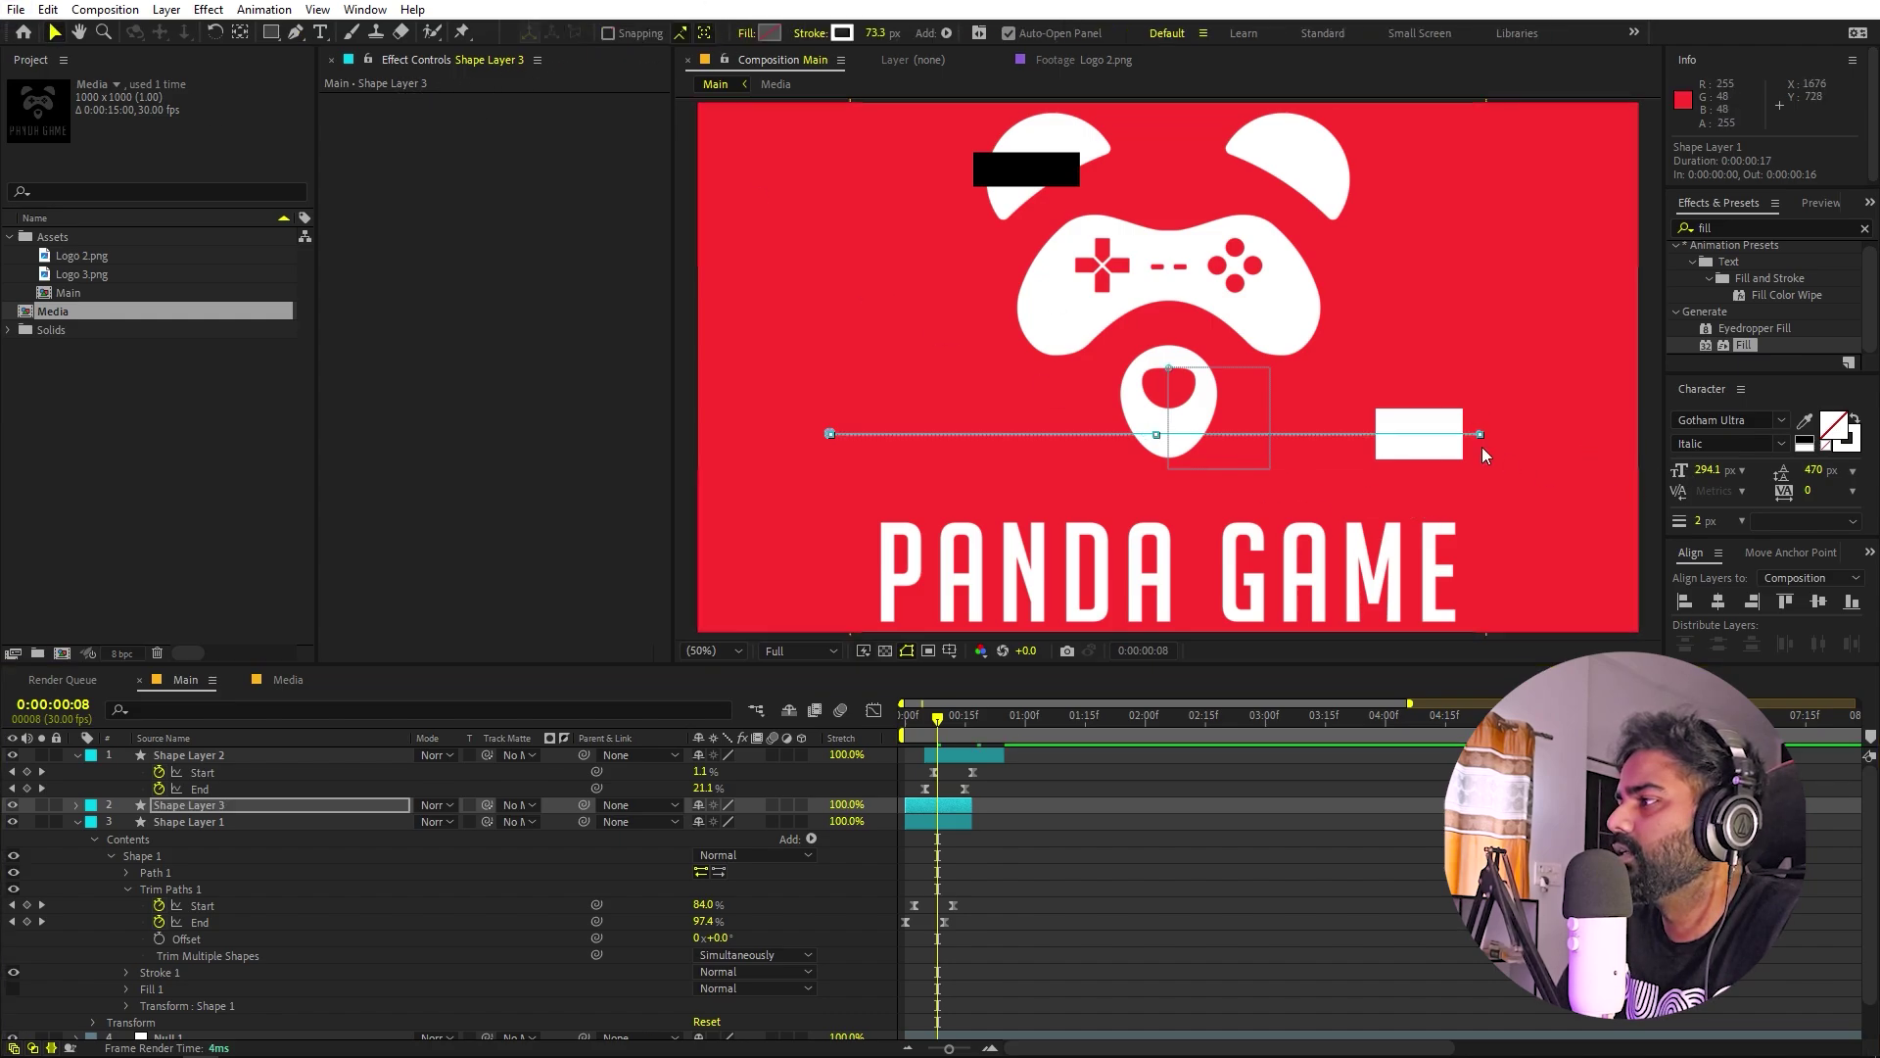
Nudge Shape Layer 3 down and left across the PANDA GAME title and start eyedropping its stroke colour.
click(962, 816)
key(shift+Up)
key(shift+Up)
key(shift+Up)
key(shift+Up)
key(shift+Up)
key(shift+Up)
key(shift+Up)
key(shift+Up)
key(shift+Up)
key(shift+Up)
key(shift+Up)
key(shift+Up)
key(shift+Up)
key(shift+Up)
key(shift+Up)
key(shift+Up)
key(shift+Up)
key(shift+Up)
key(shift+Up)
key(shift+Up)
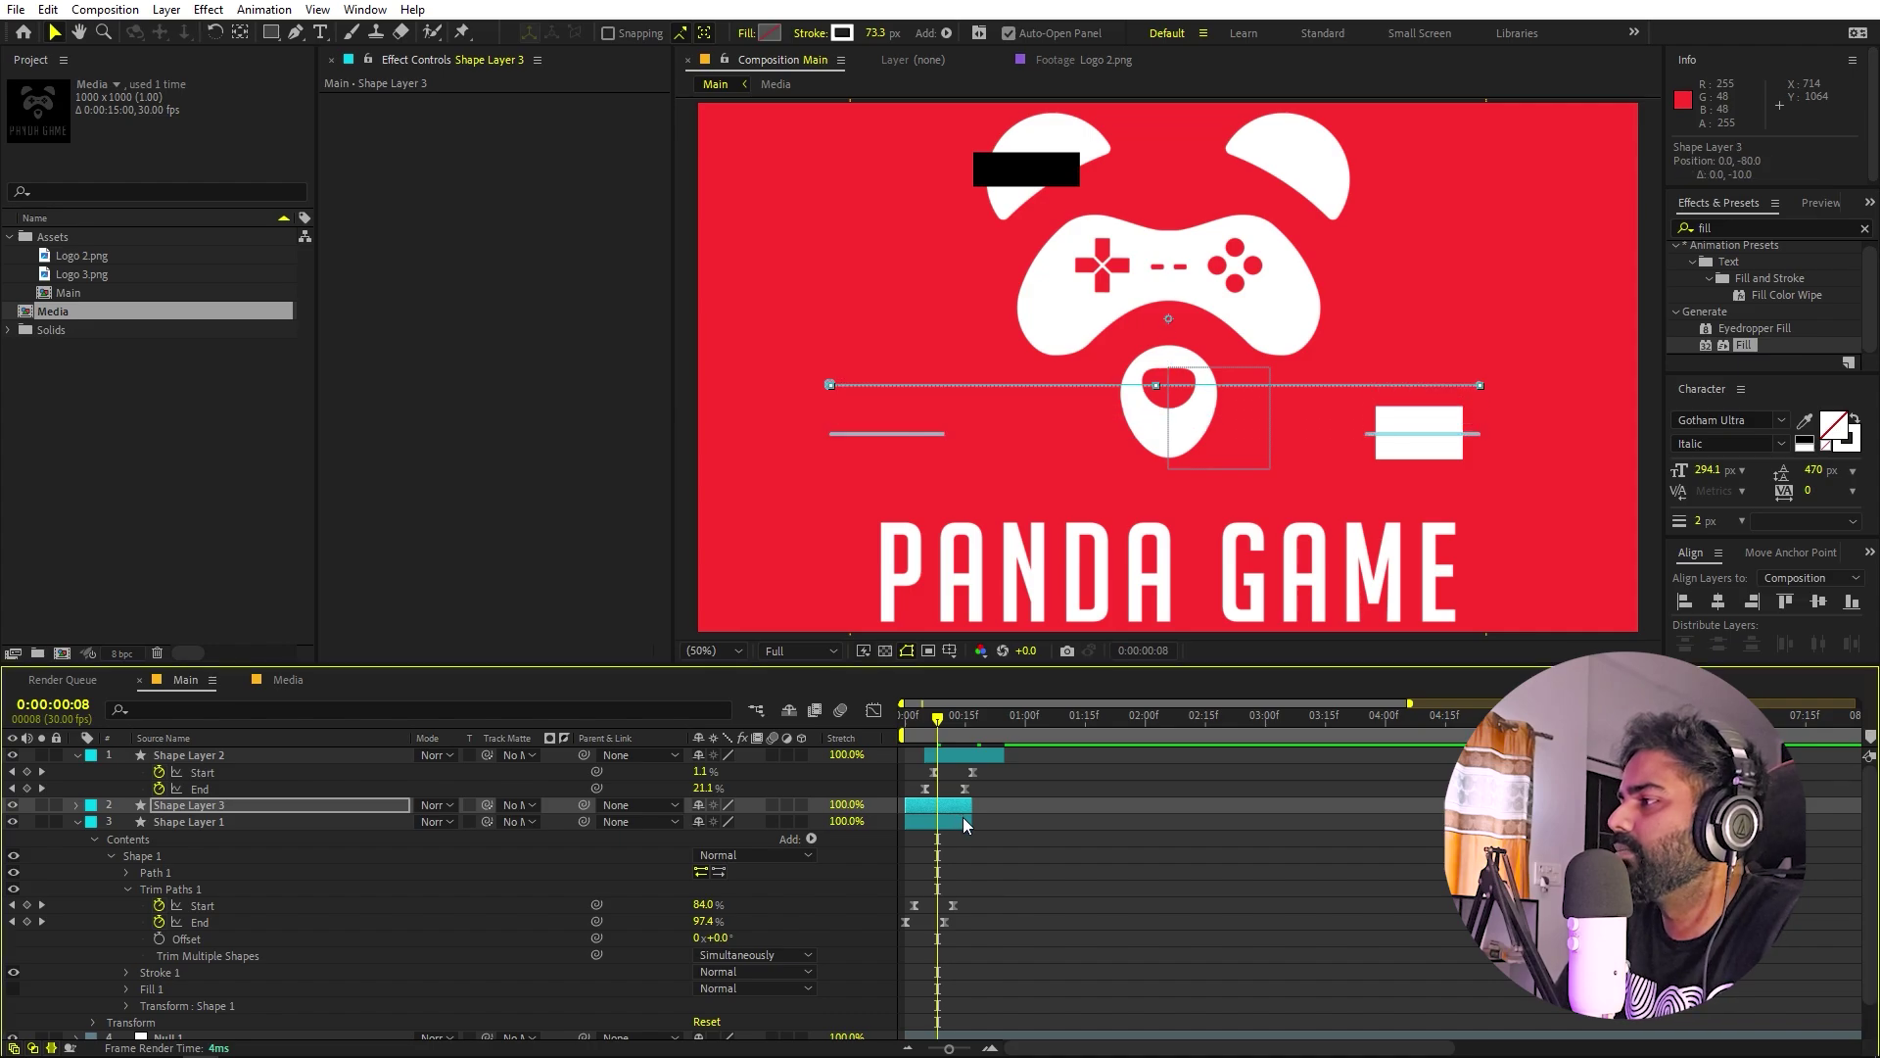
key(shift+Down)
key(shift+Down)
key(shift+Down)
key(shift+Down)
key(shift+Down)
key(shift+Down)
key(shift+Down)
key(shift+Down)
key(shift+Down)
key(shift+Down)
key(shift+Down)
key(shift+Down)
key(shift+Down)
key(shift+Down)
key(shift+Down)
key(shift+Down)
key(shift+Down)
key(shift+Down)
key(shift+Down)
key(shift+Down)
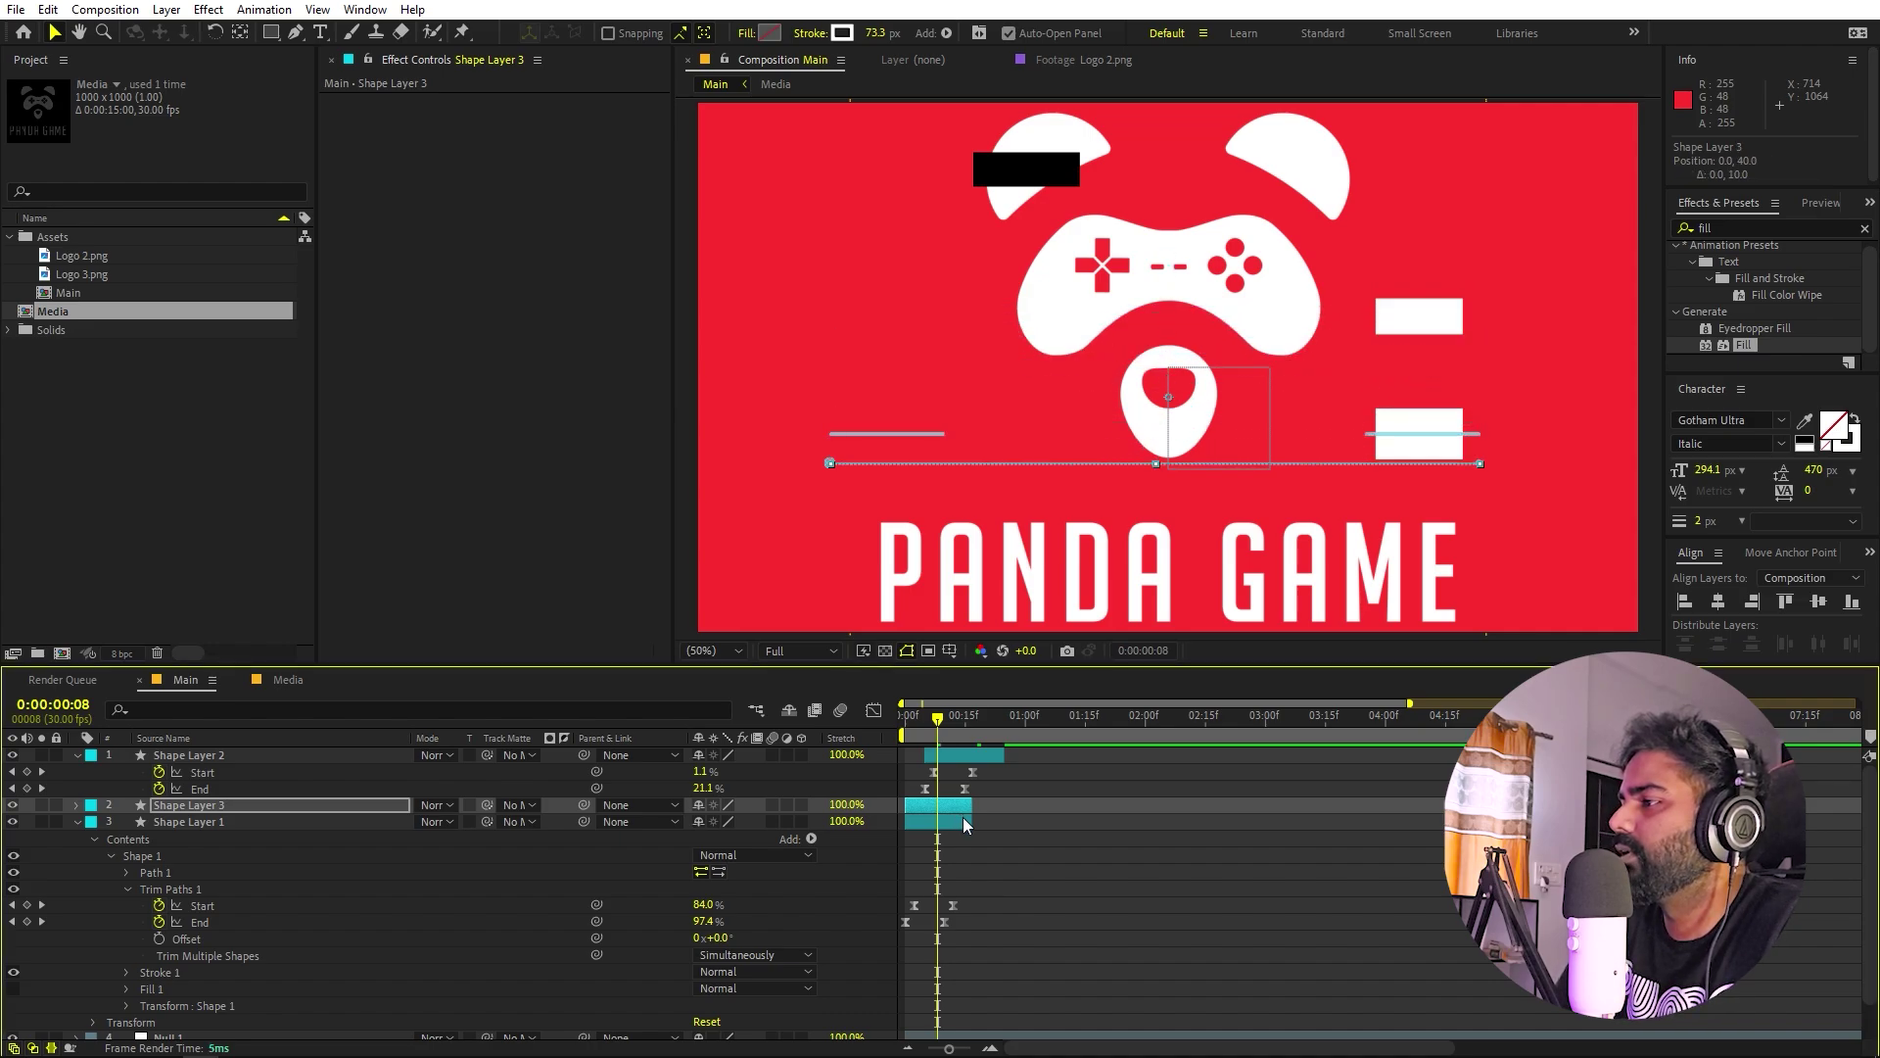
key(shift+Down)
key(shift+Down)
key(shift+Down)
key(shift+Down)
key(shift+Down)
key(shift+Down)
key(shift+Down)
key(shift+Down)
key(shift+Left)
key(shift+Left)
key(shift+Left)
key(shift+Left)
key(shift+Left)
key(shift+Left)
key(shift+Left)
key(shift+Left)
key(shift+Left)
key(shift+Left)
key(shift+Left)
key(shift+Left)
key(shift+Left)
key(shift+Left)
key(shift+Left)
key(shift+Left)
key(shift+Left)
key(shift+Left)
key(shift+Left)
key(shift+Left)
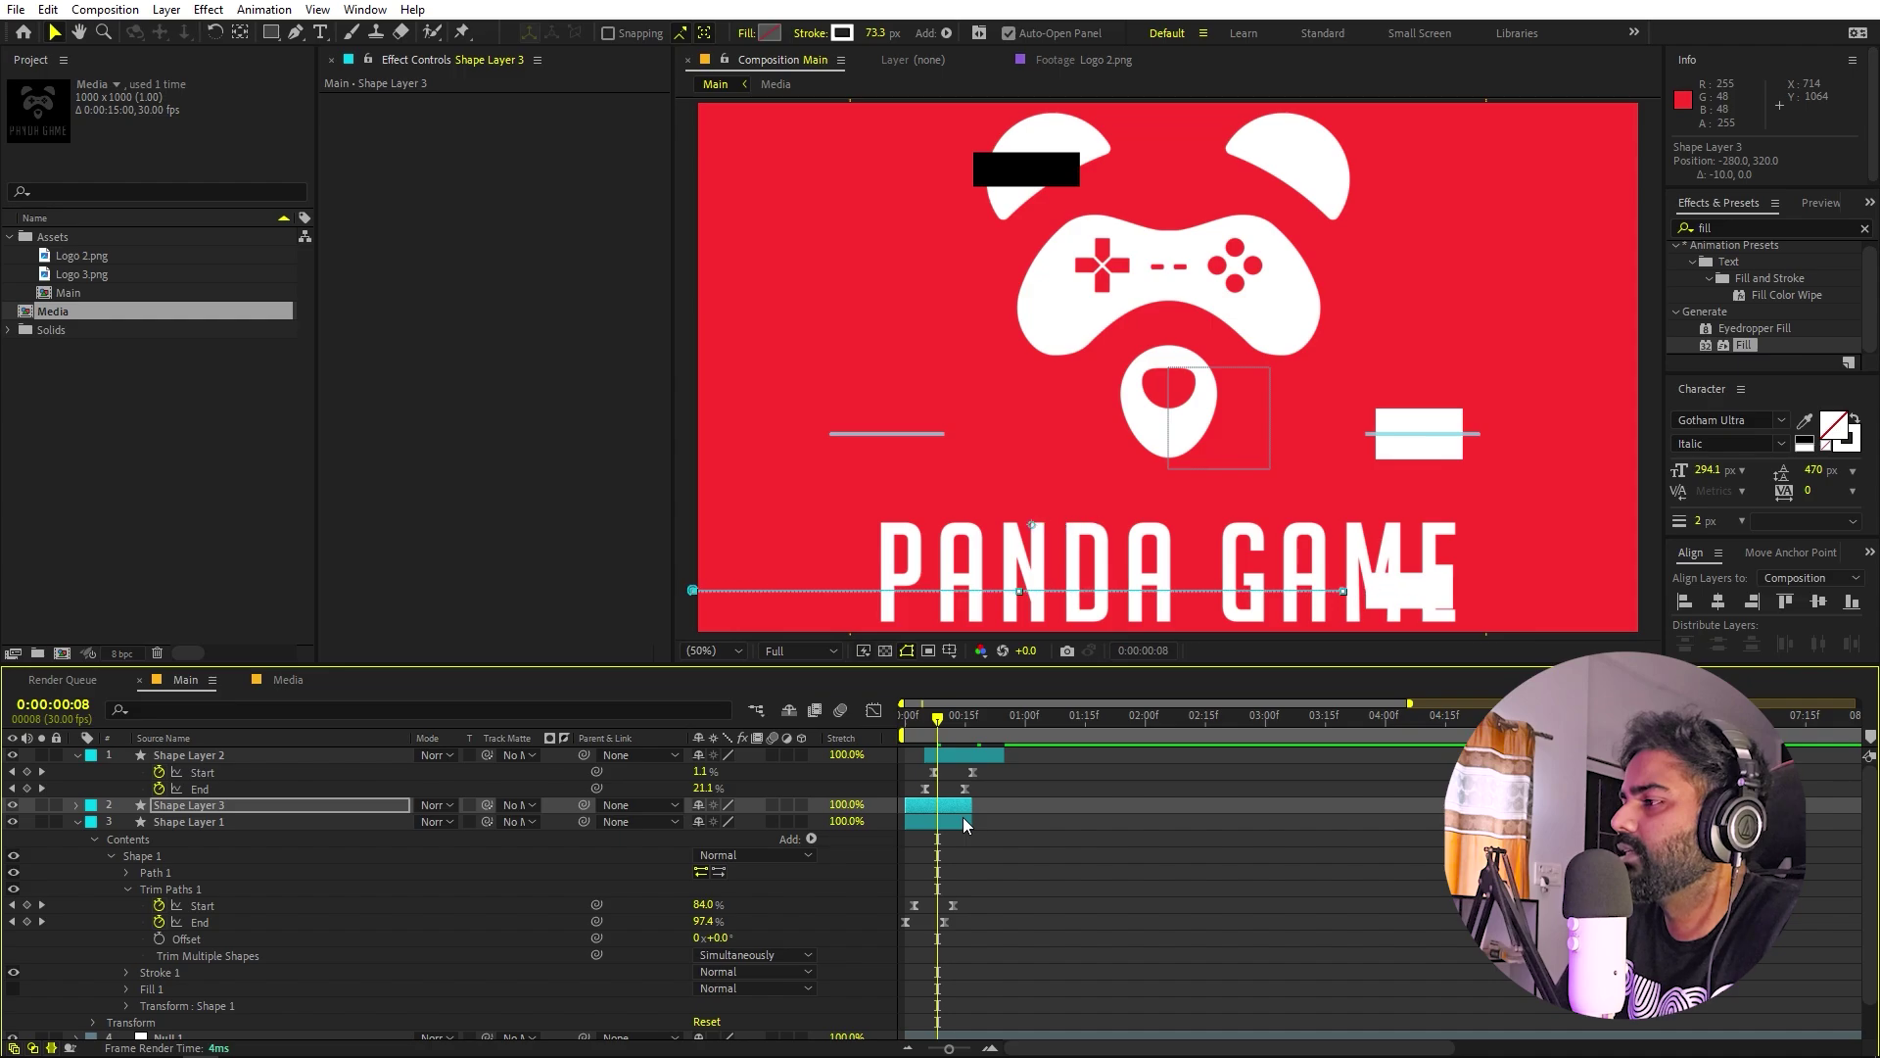
click(842, 32)
click(465, 598)
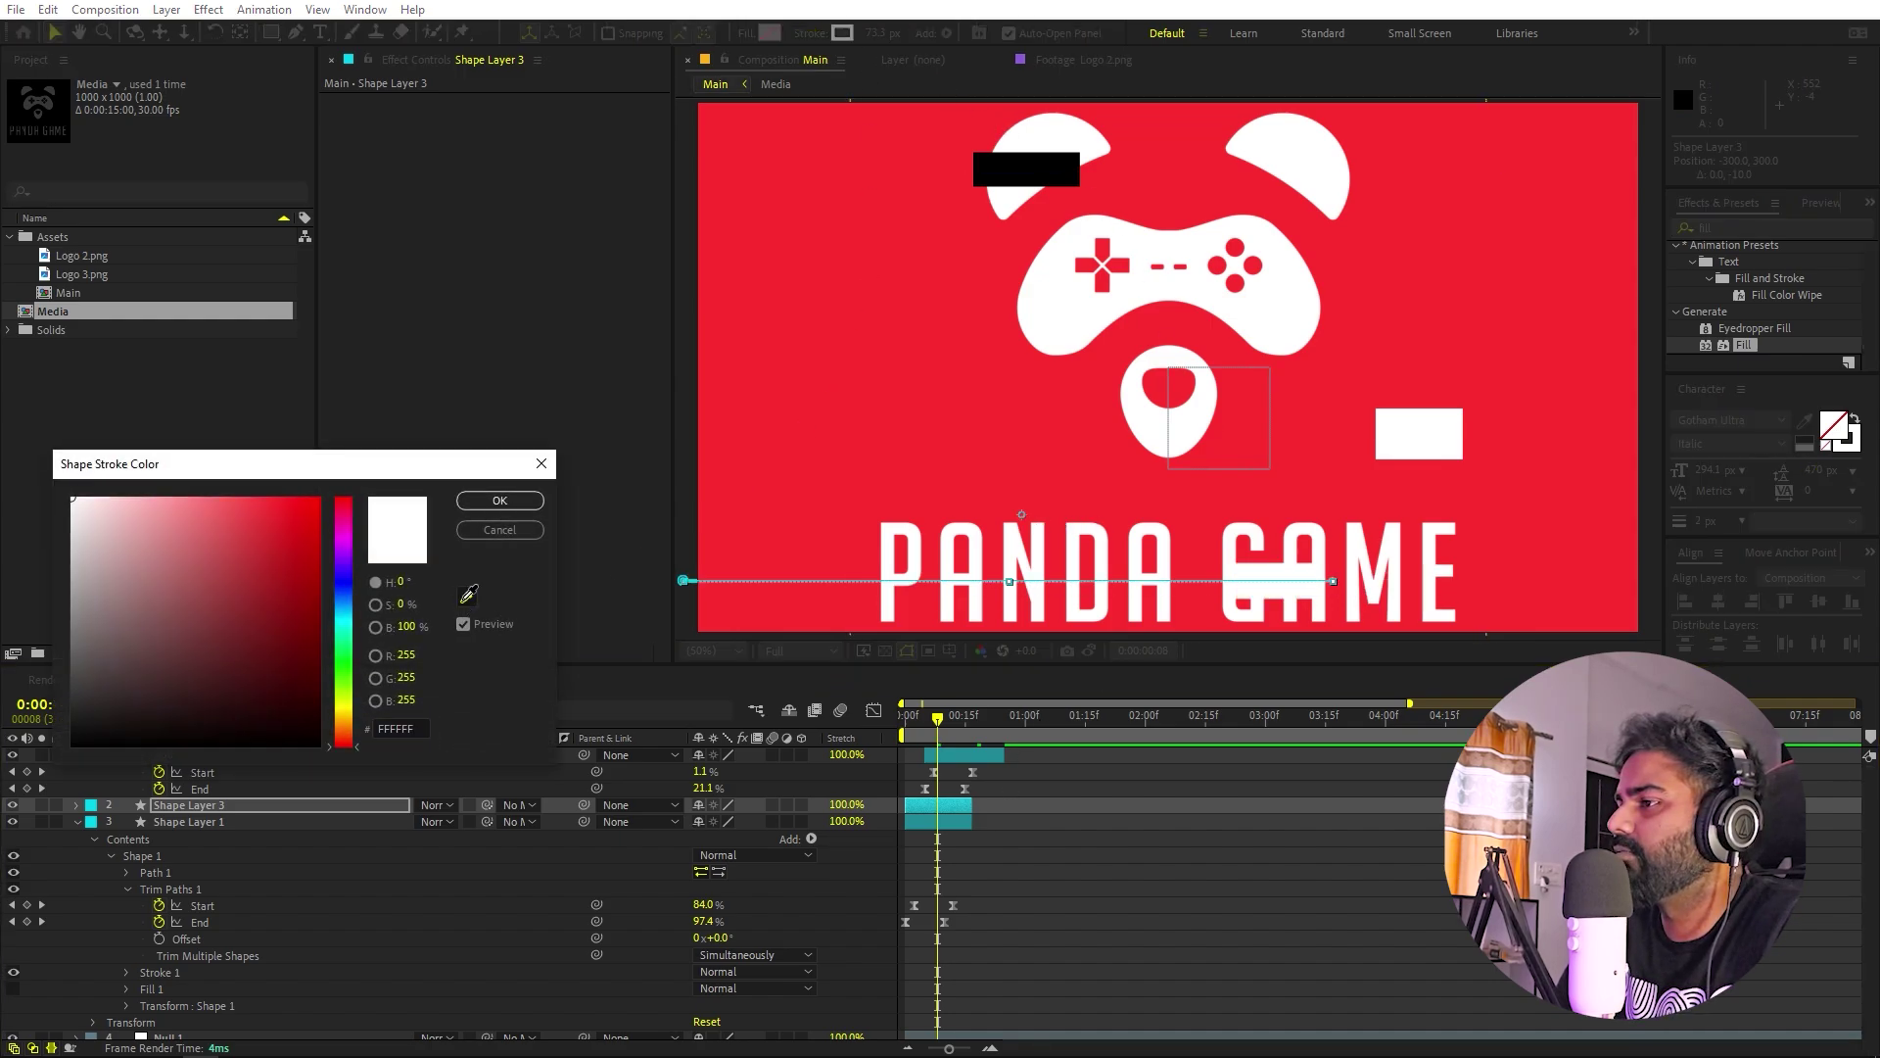
Give the line the sampled red stroke, then duplicate it as Shape Layer 4 delayed one frame.
click(840, 383)
click(500, 500)
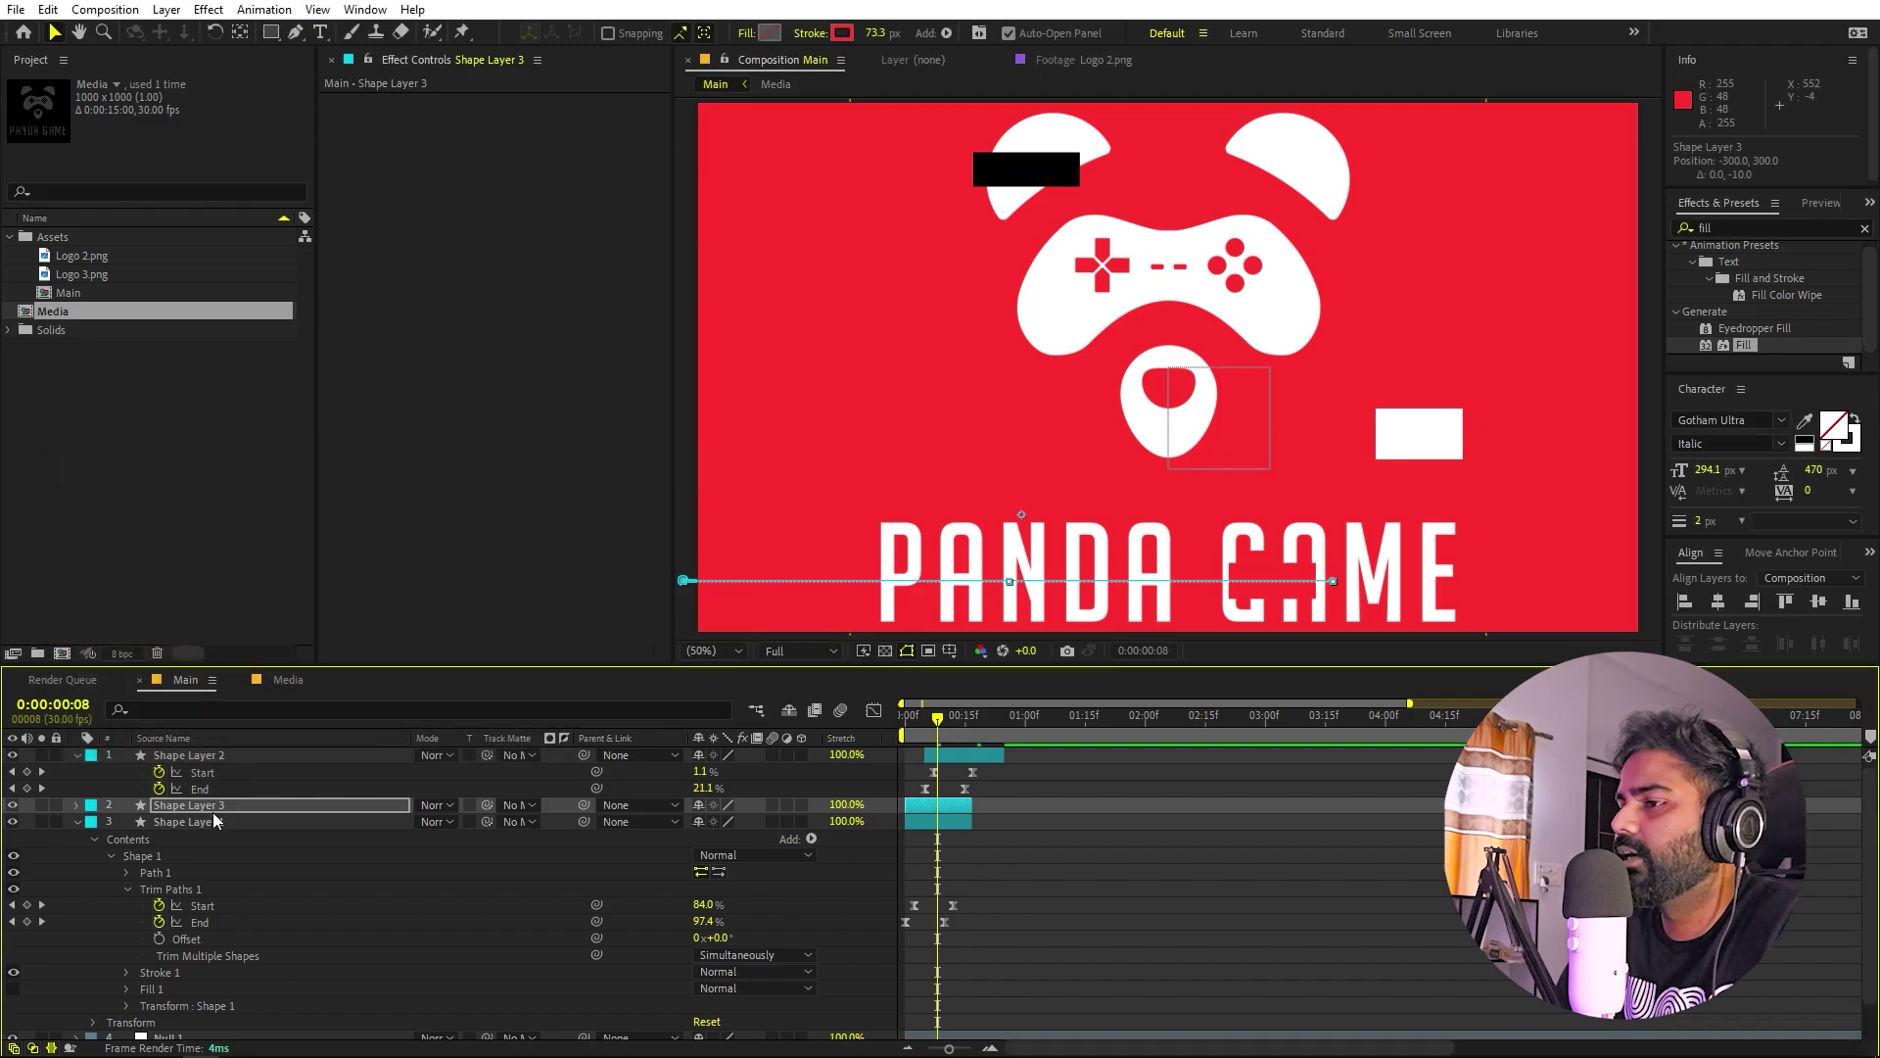
key(ctrl+d)
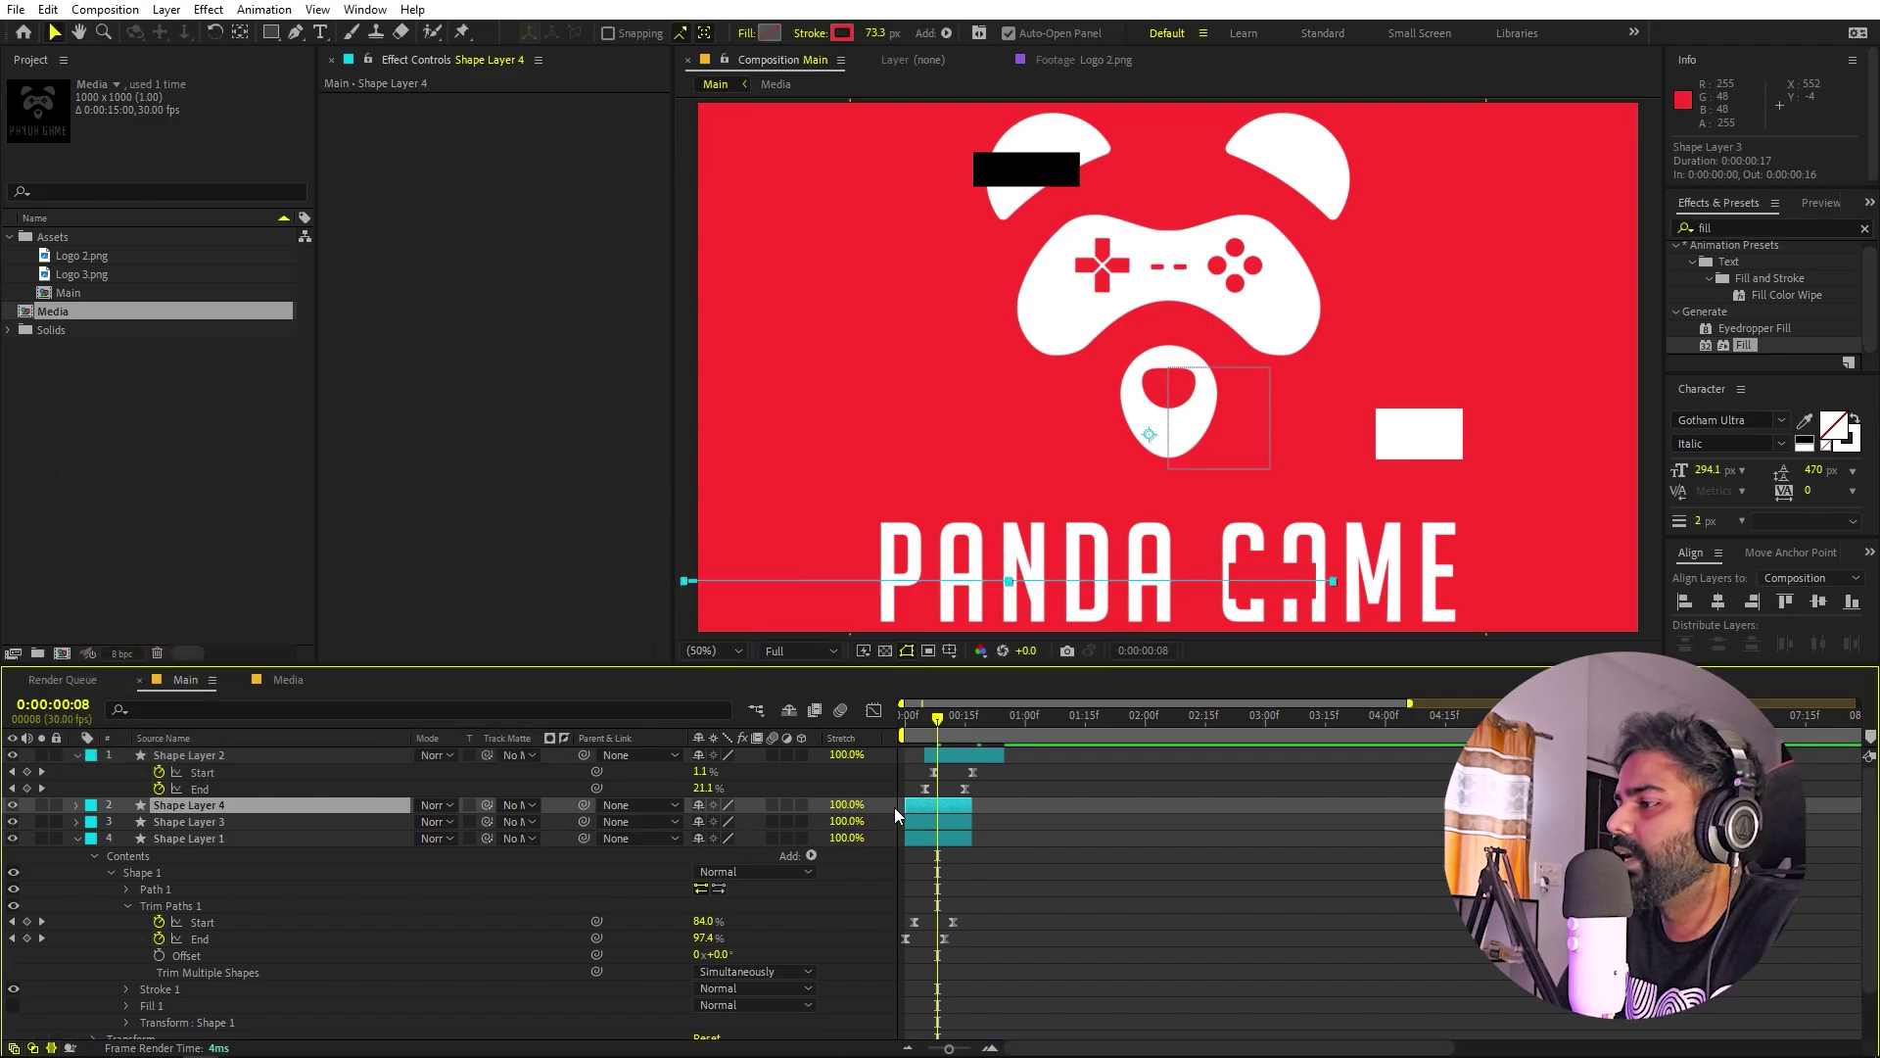
drag(921, 805, 926, 805)
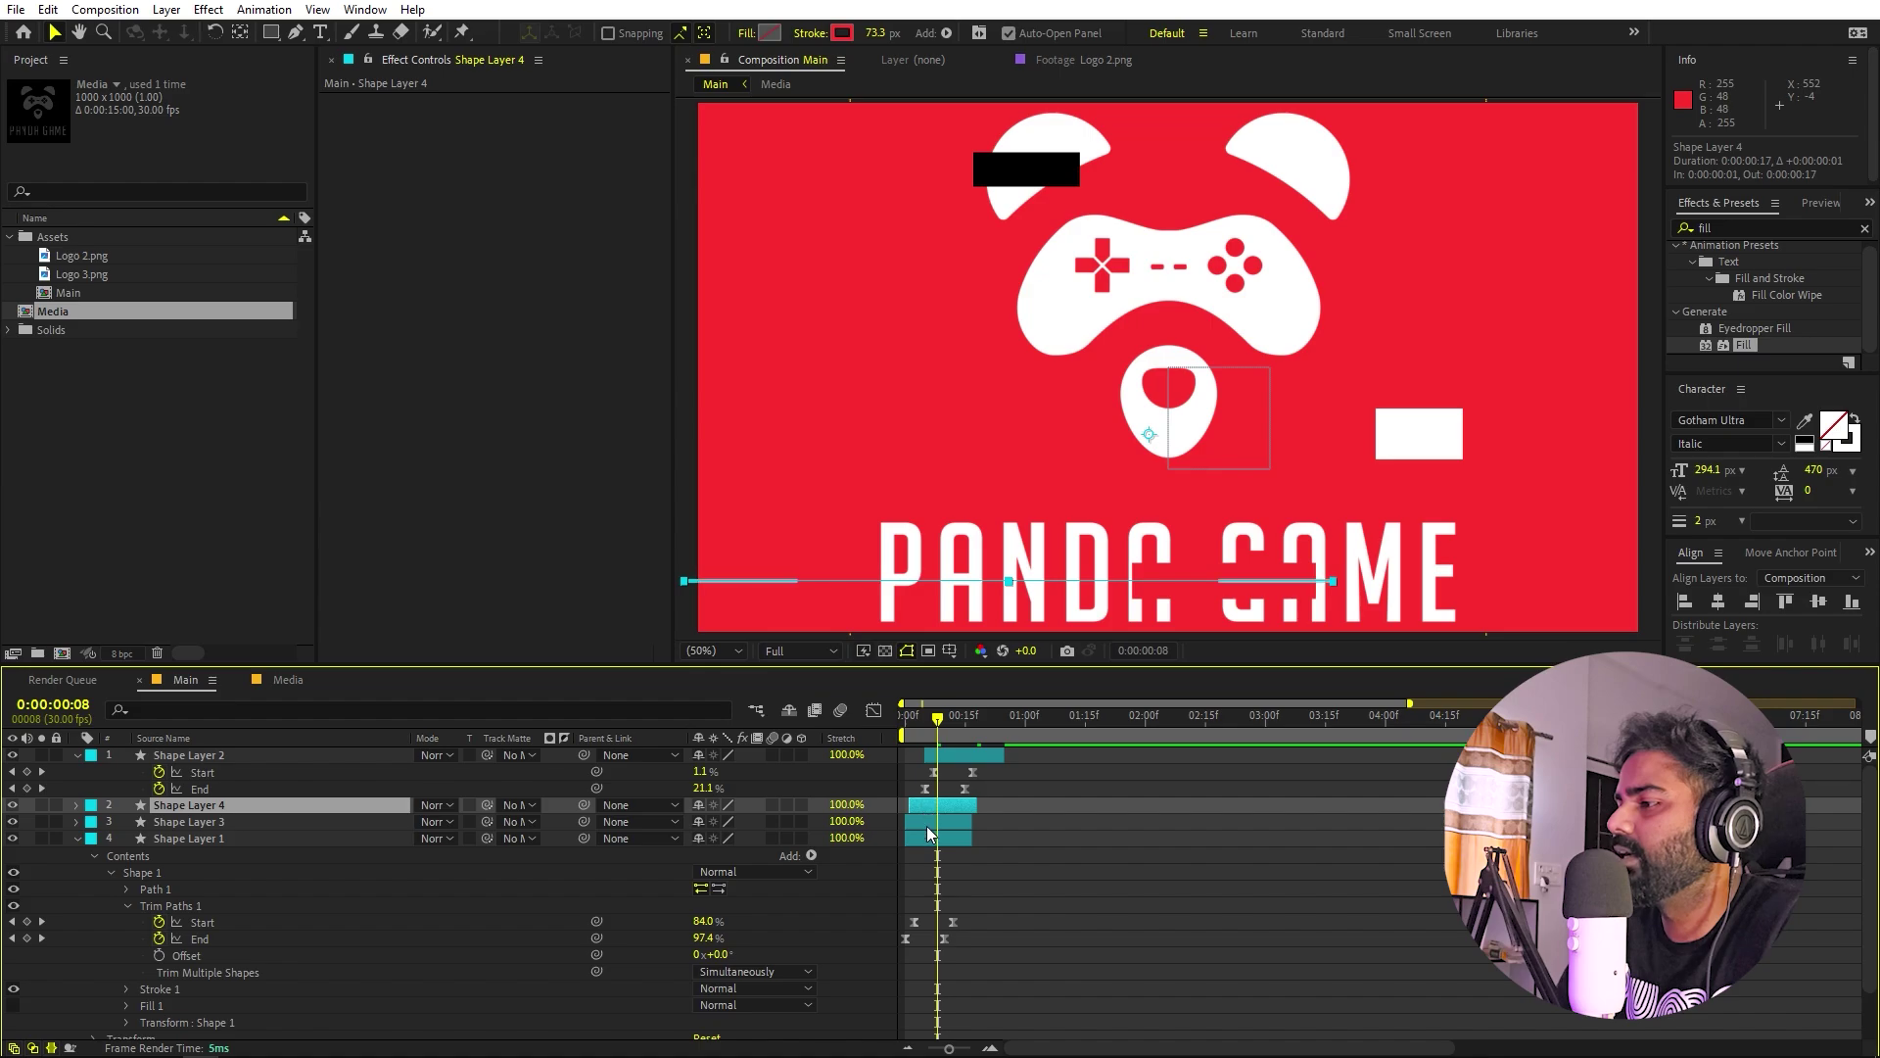
Set Shape Layer 3's stroke back to white and play the animation to review.
click(926, 824)
click(842, 33)
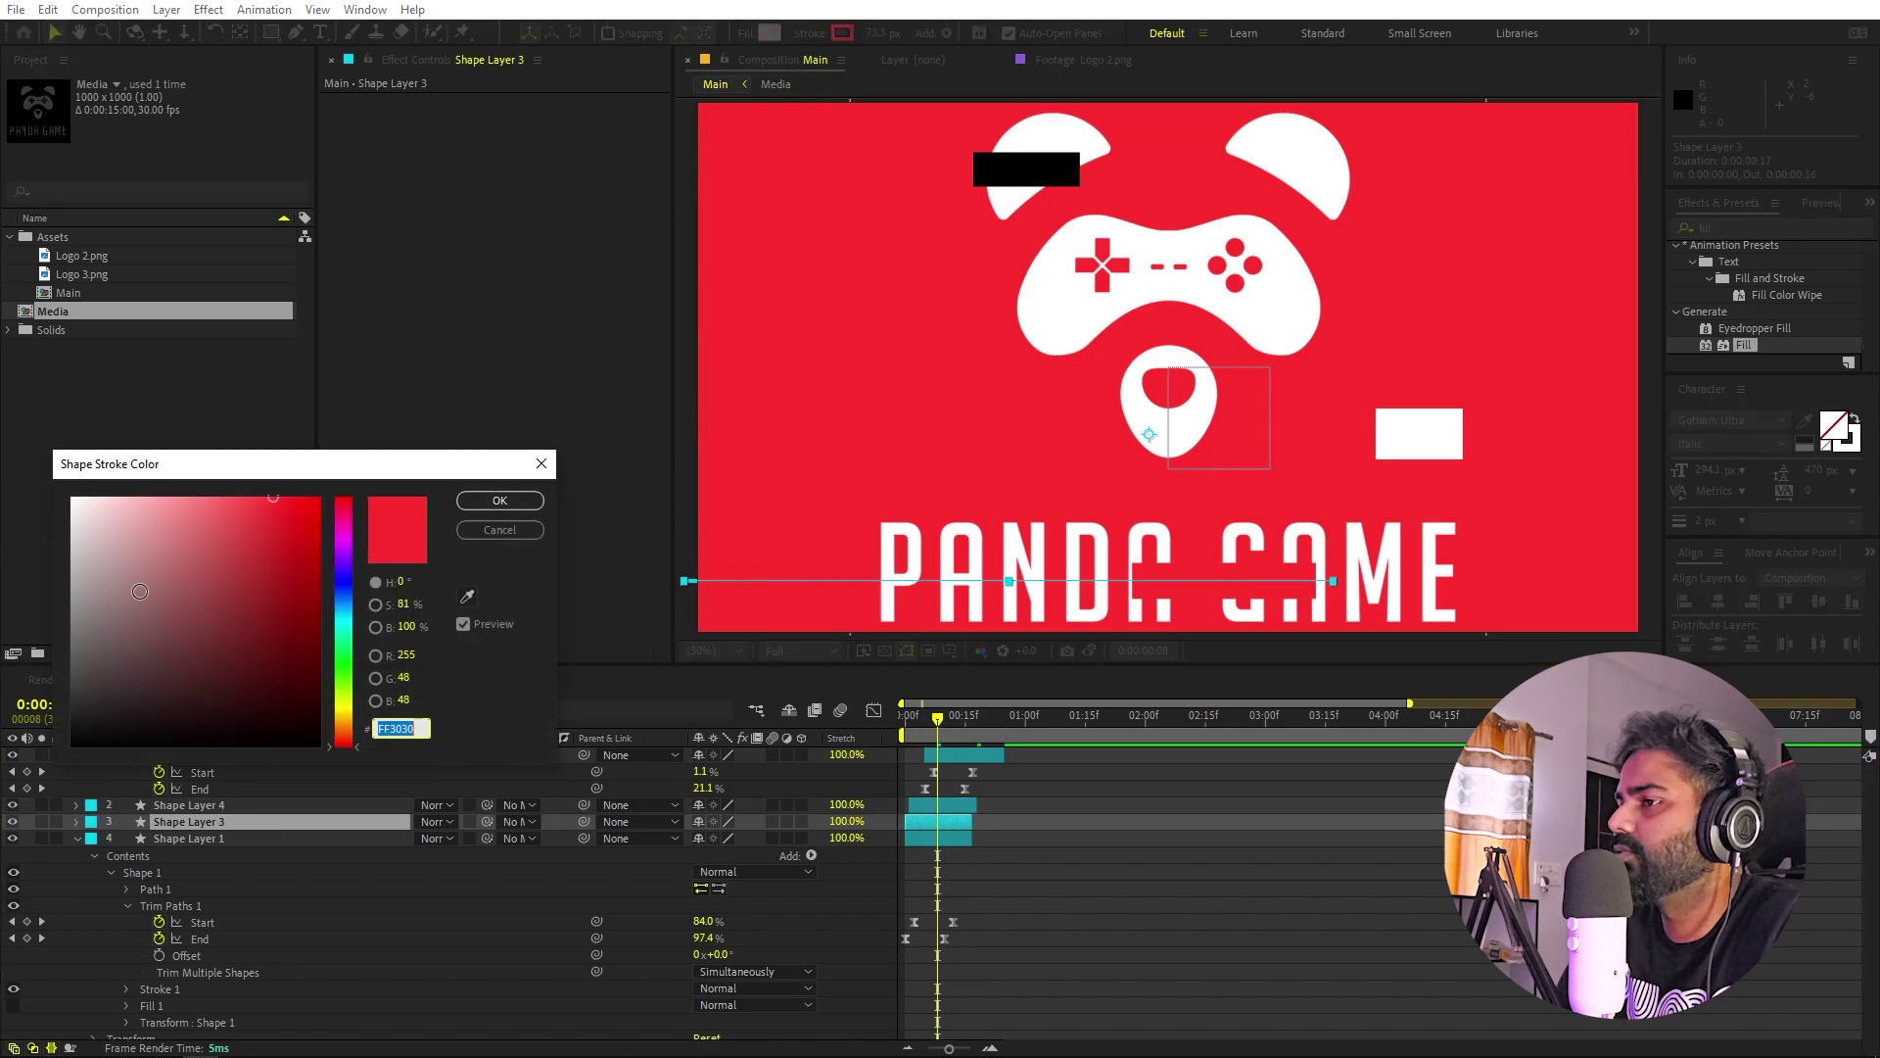
click(500, 500)
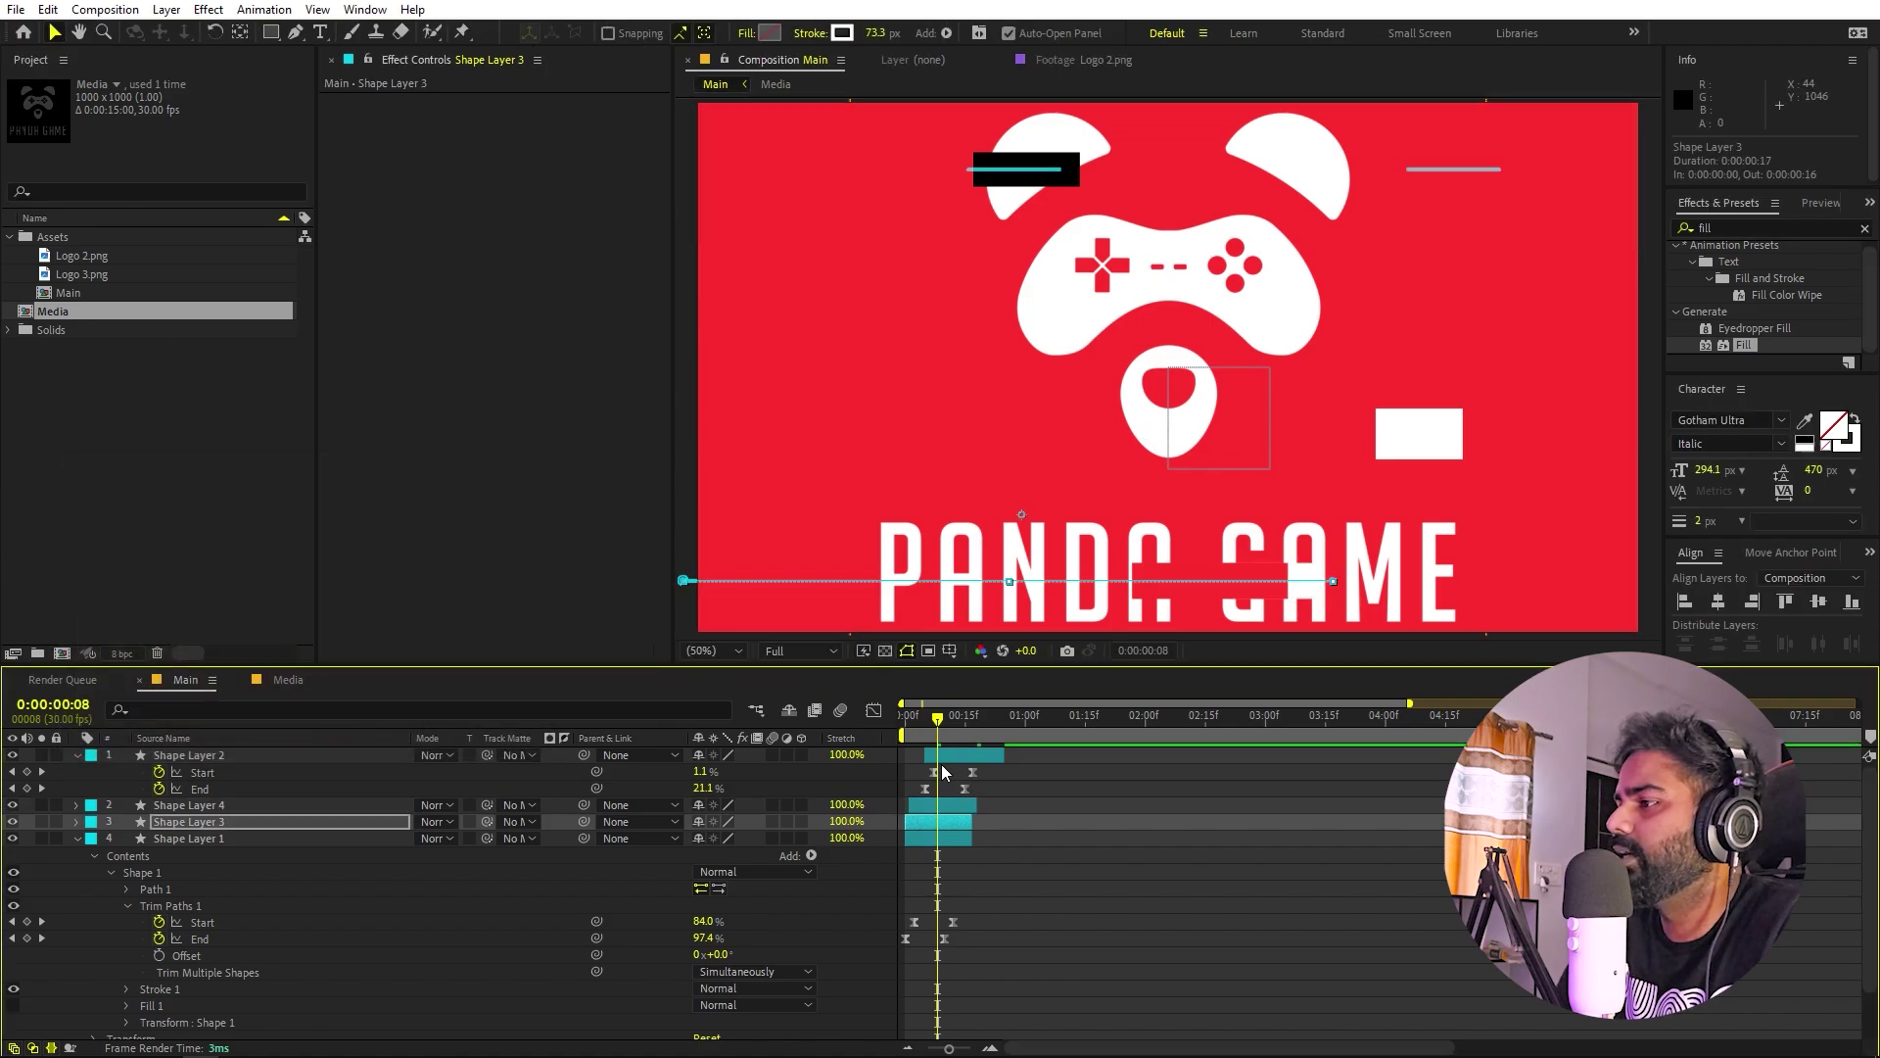
key(space)
key(space)
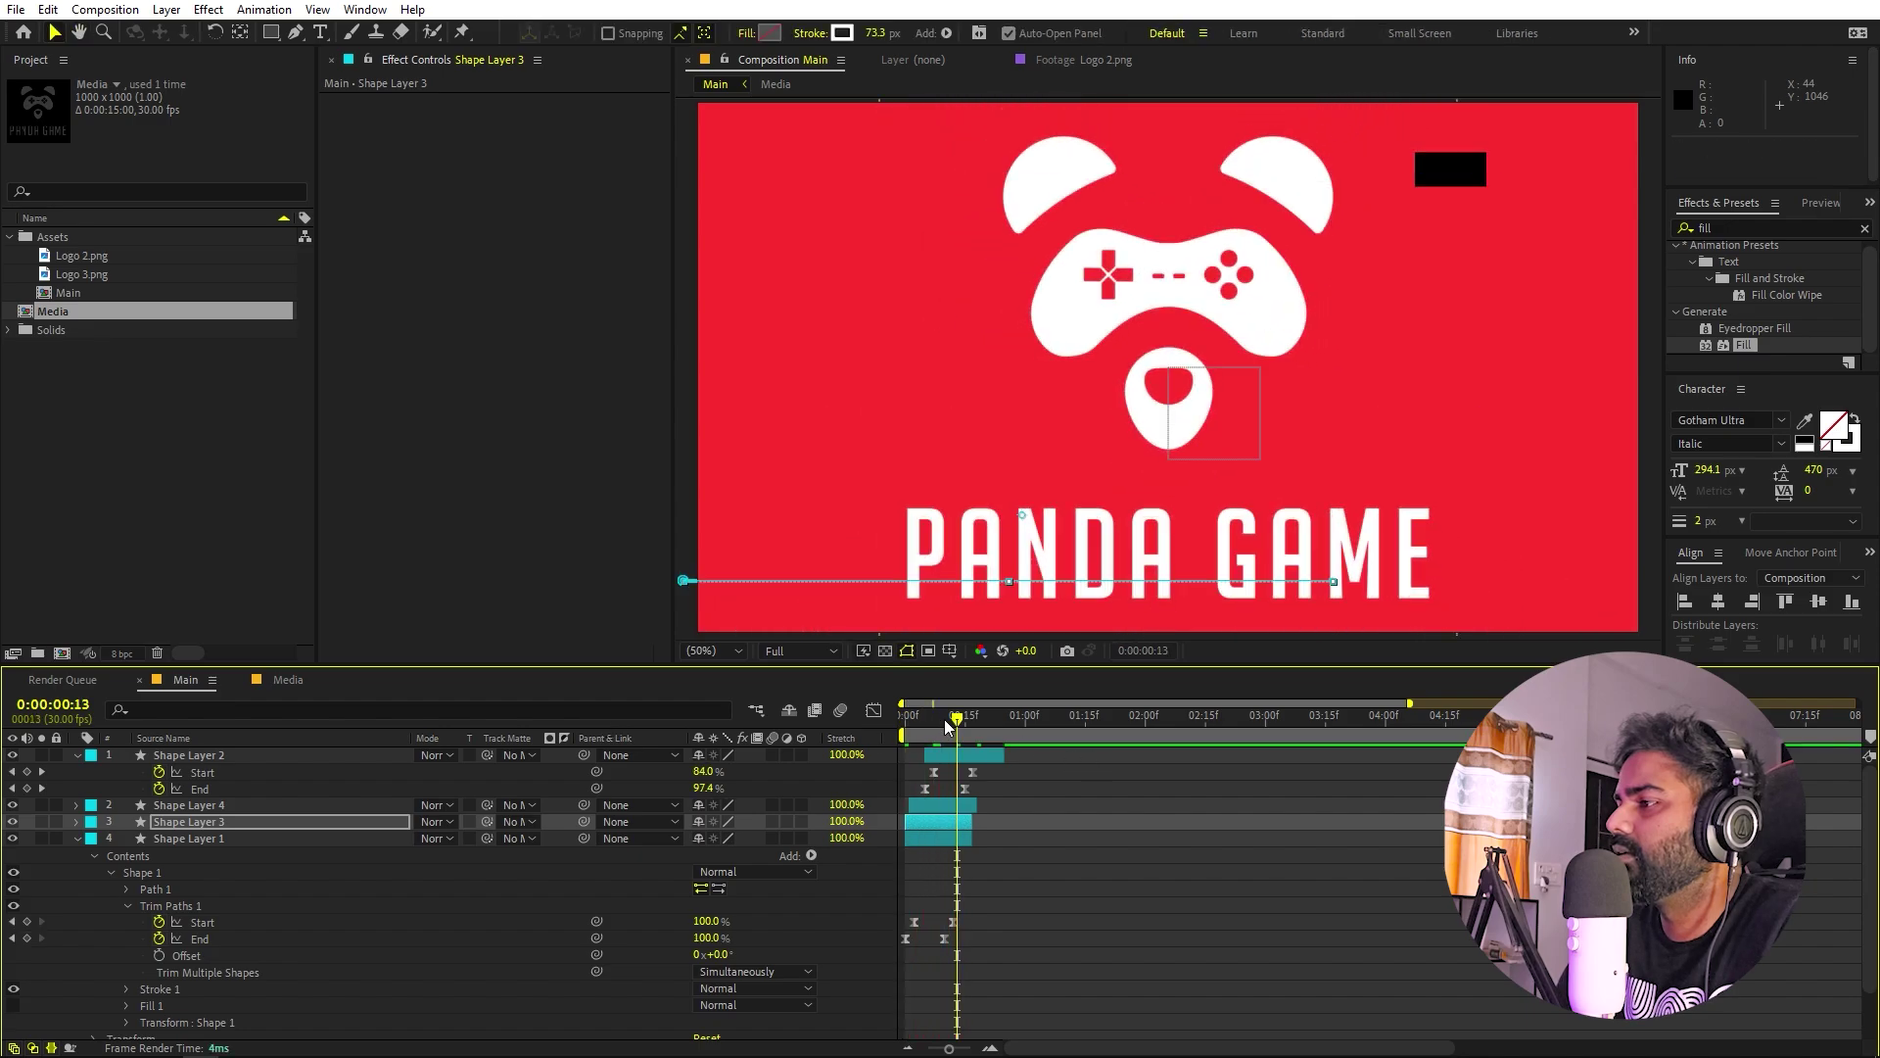
Select Shape Layers 3 and 4 and spread their trim keyframes to lengthen the wipes.
mouse_move(955, 721)
mouse_down()
mouse_move(895, 733)
mouse_move(927, 740)
mouse_up()
shift+click(941, 805)
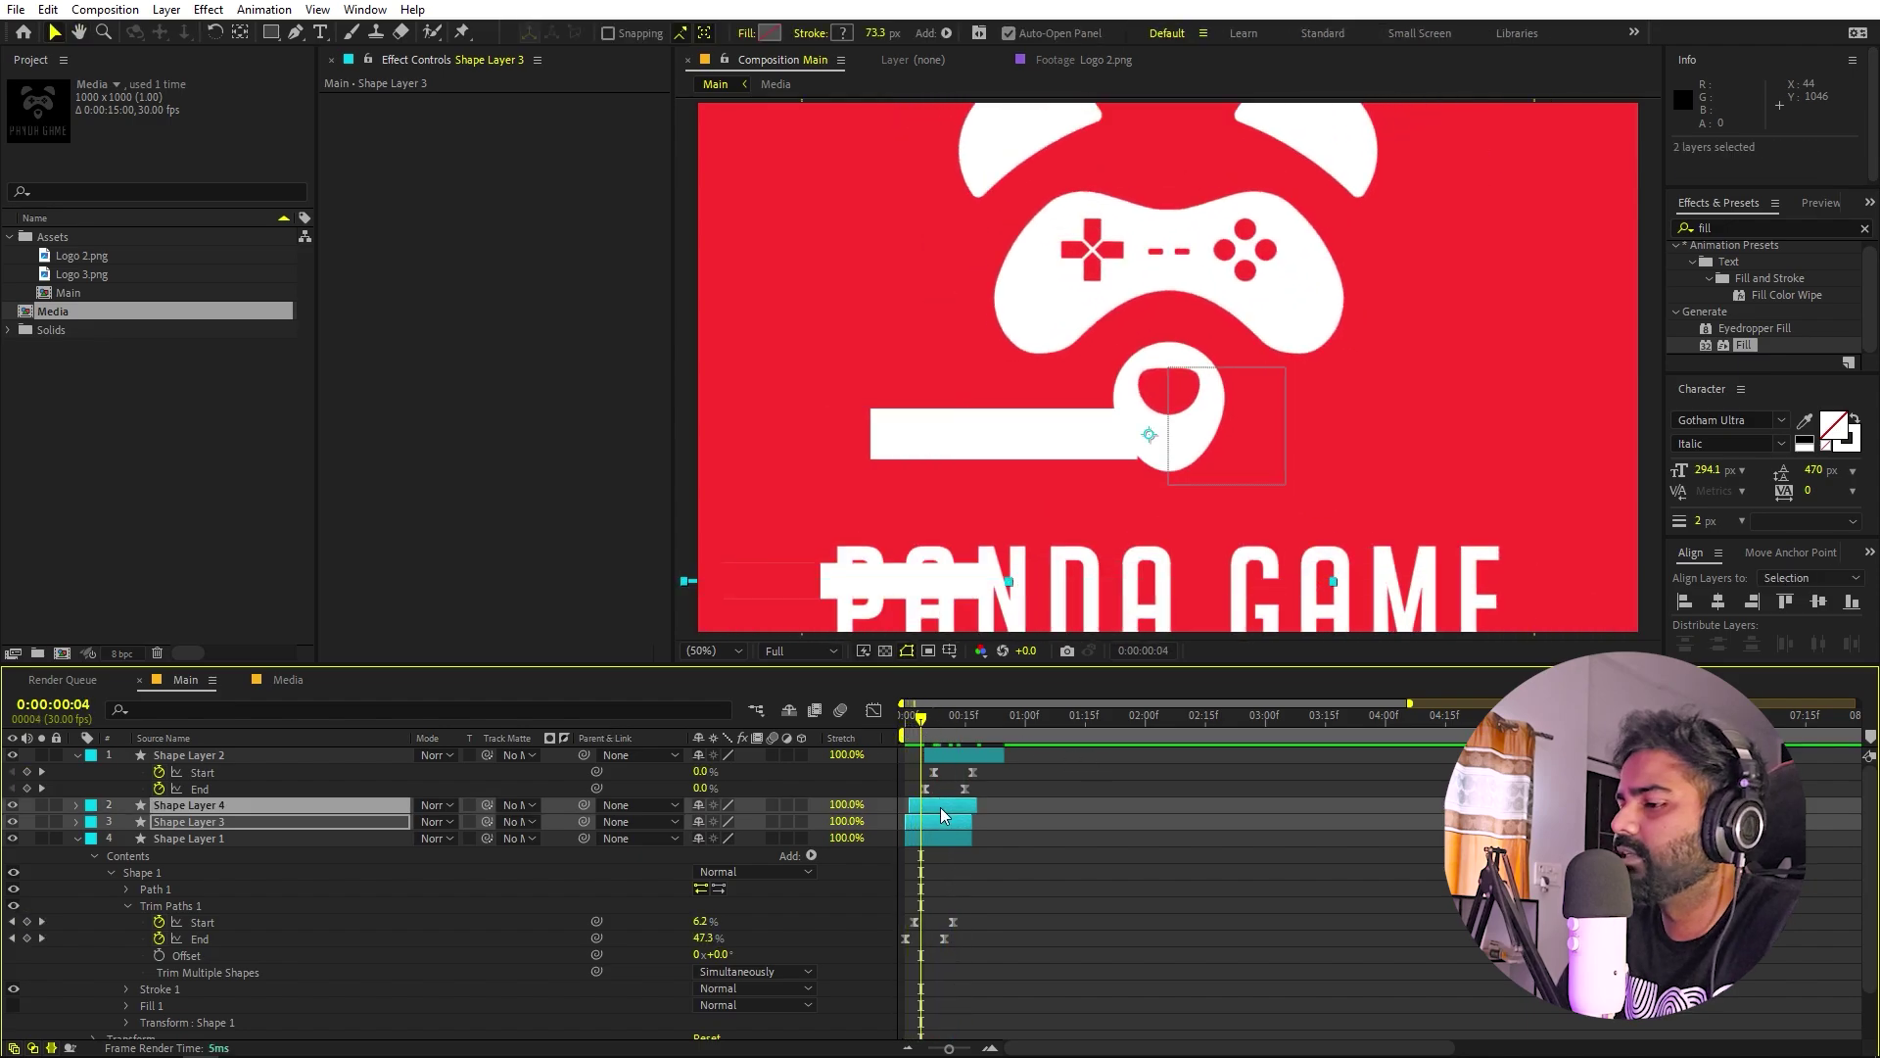
key(u)
mouse_move(974, 825)
mouse_down()
mouse_move(866, 880)
mouse_move(961, 875)
mouse_move(971, 823)
mouse_up()
key(ctrl+z)
key(space)
Check frame 11, collapse all layers' properties, and preview the intro from the start.
click(948, 735)
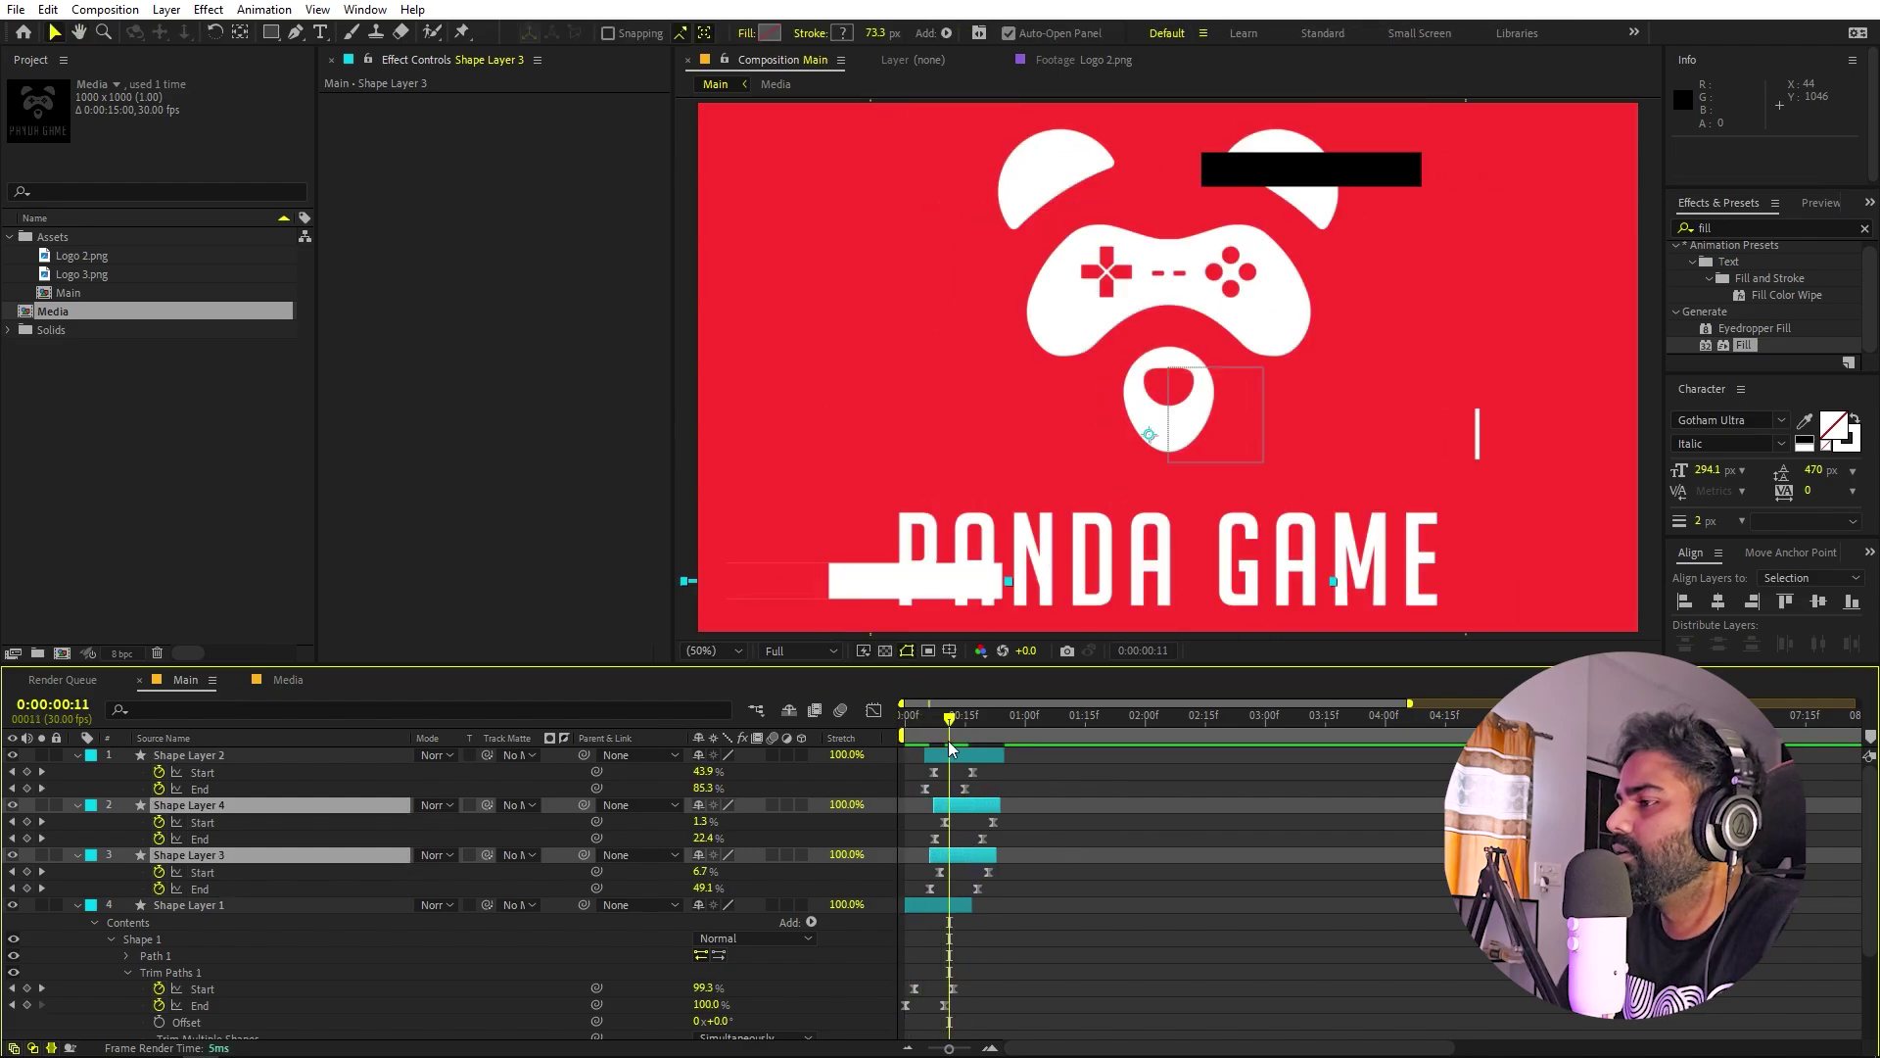
key(ctrl+a)
key(u)
key(y)
key(Home)
key(space)
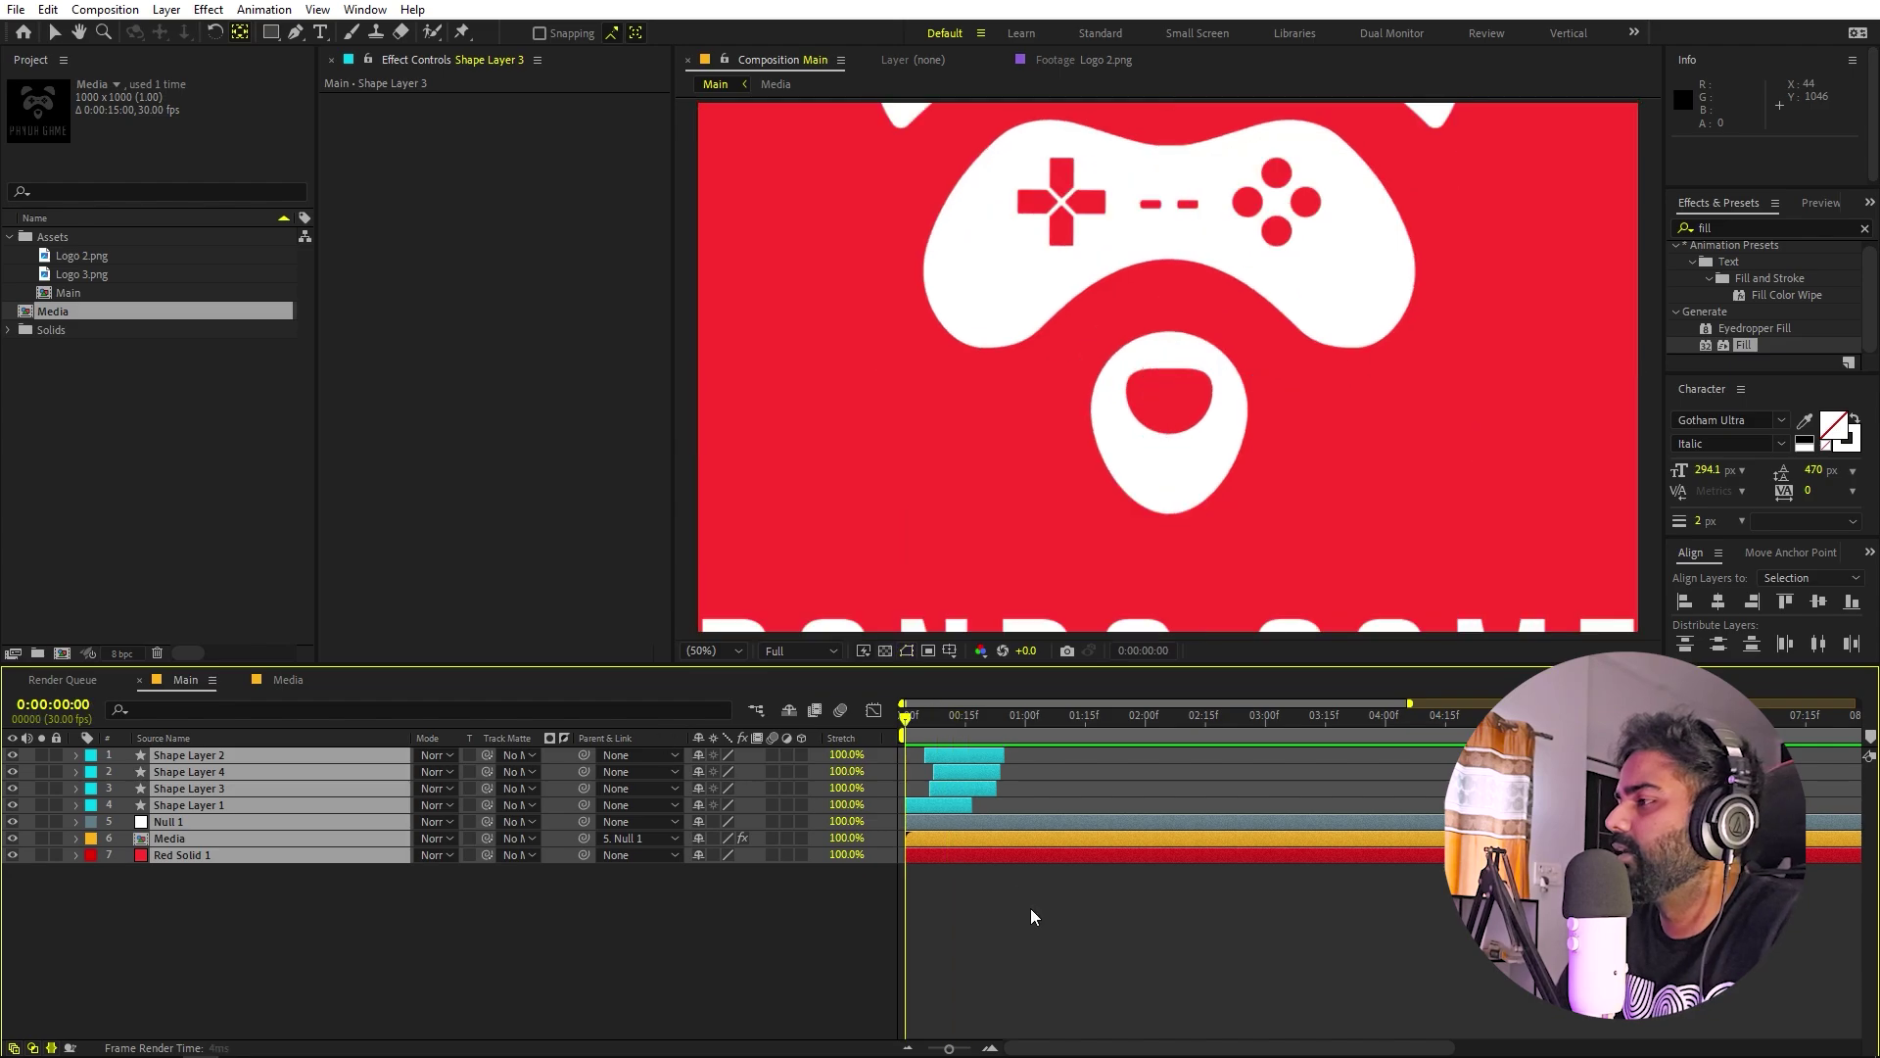
key(space)
click(1059, 870)
mouse_move(956, 720)
mouse_down()
mouse_move(984, 719)
mouse_move(889, 740)
mouse_move(980, 739)
mouse_up()
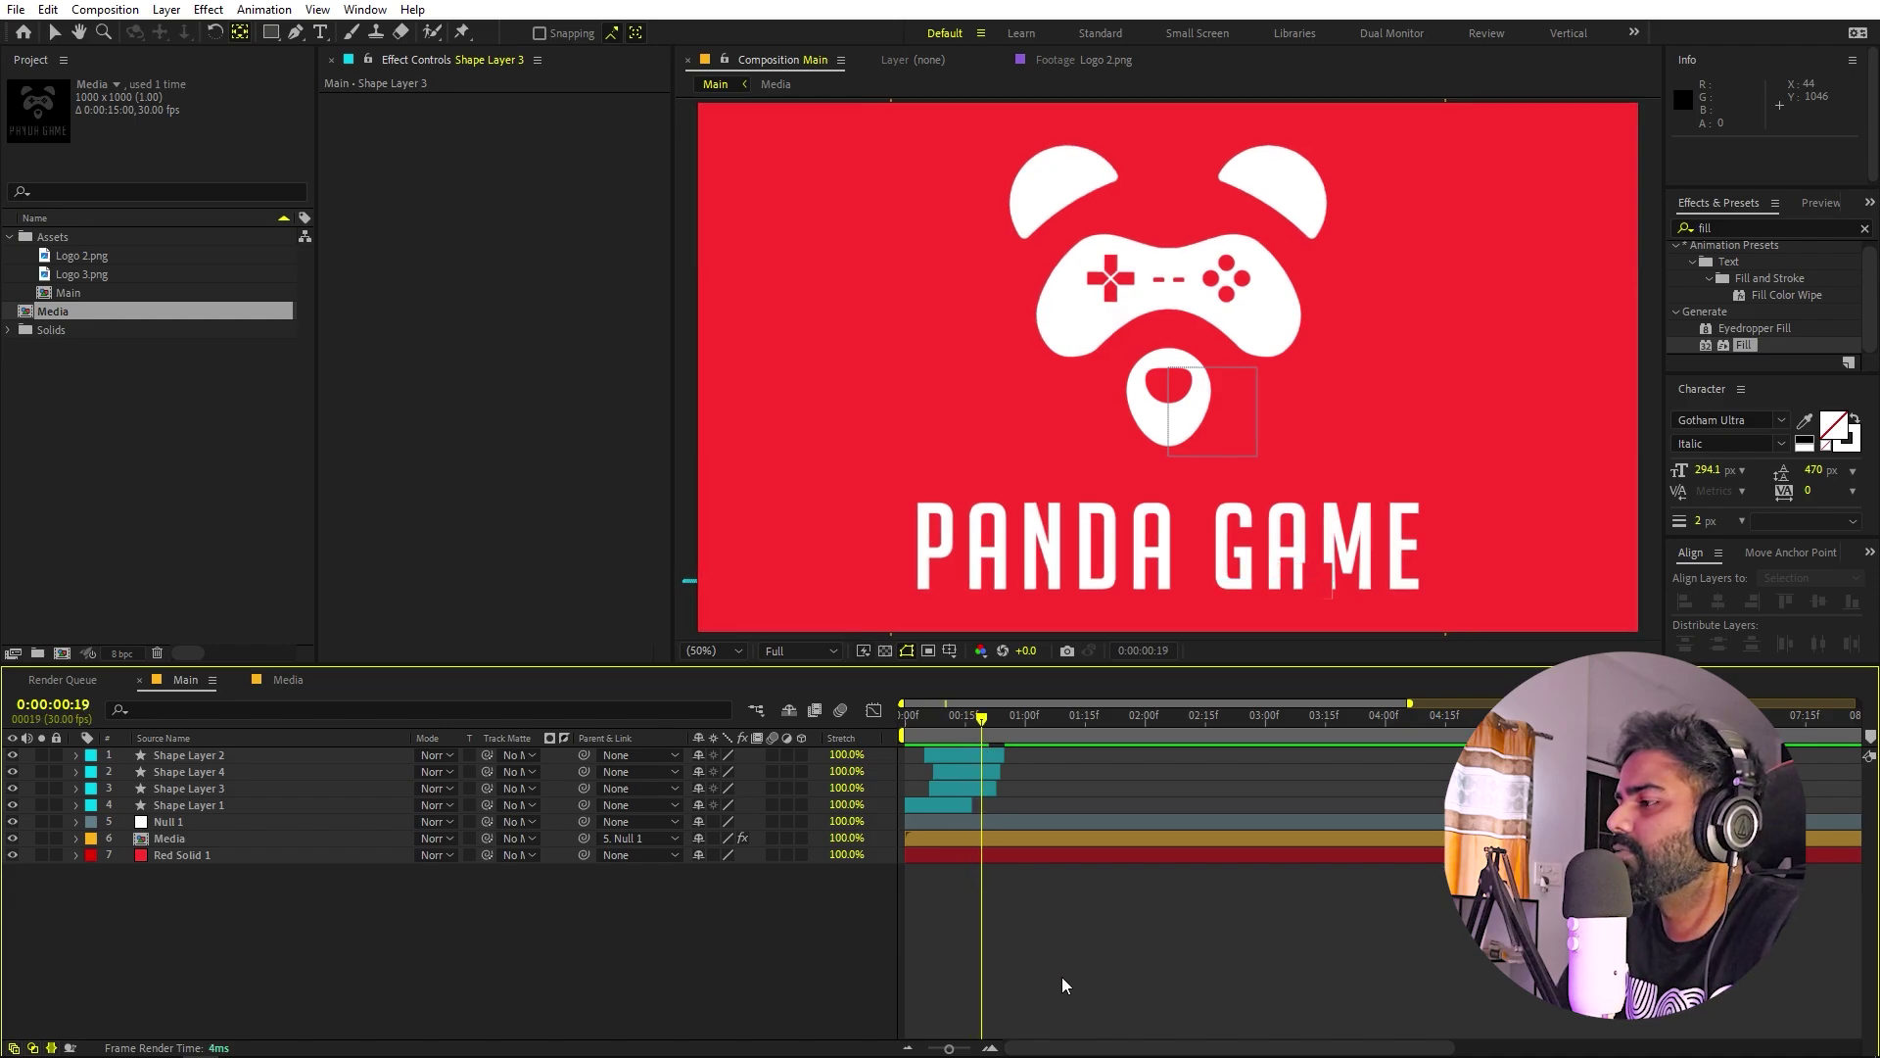
click(193, 855)
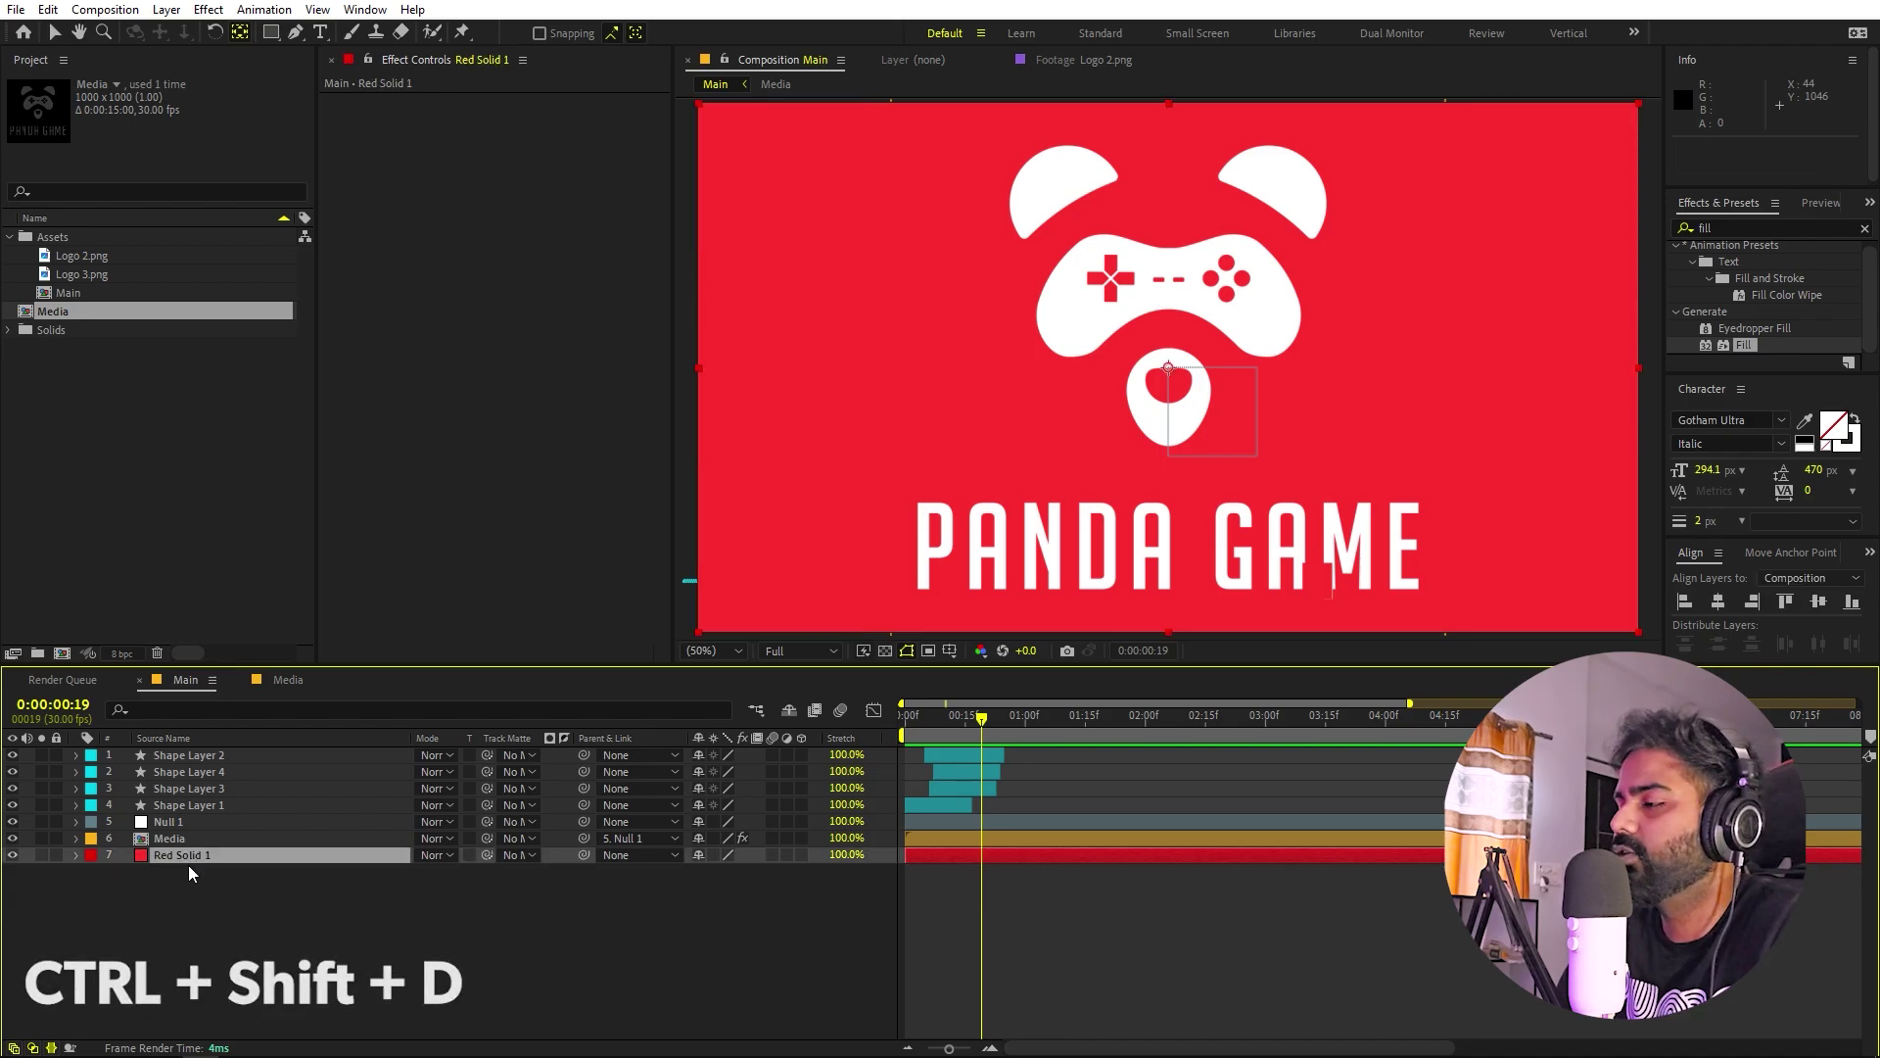
Split Red Solid 1 at frame 19, move the later piece to the top, and apply Fill.
key(ctrl+shift+d)
drag(190, 860, 208, 750)
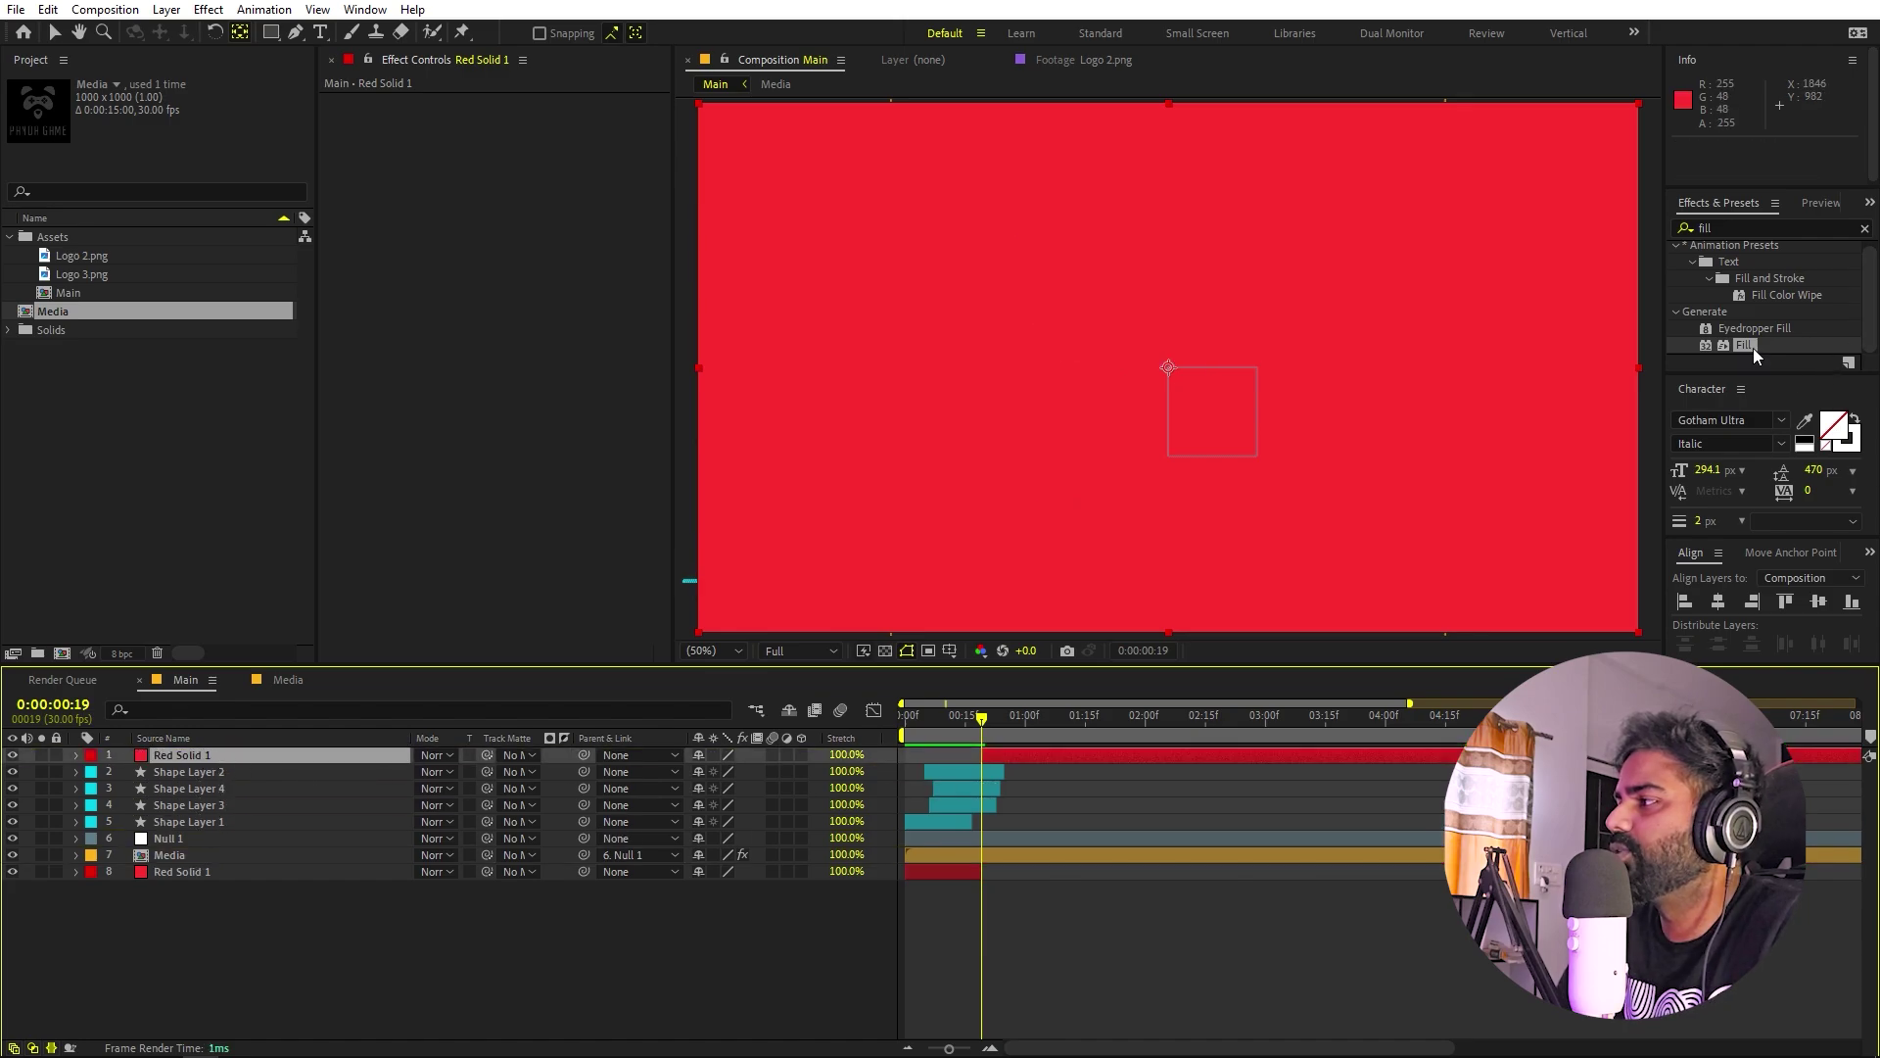
drag(1744, 346, 1038, 760)
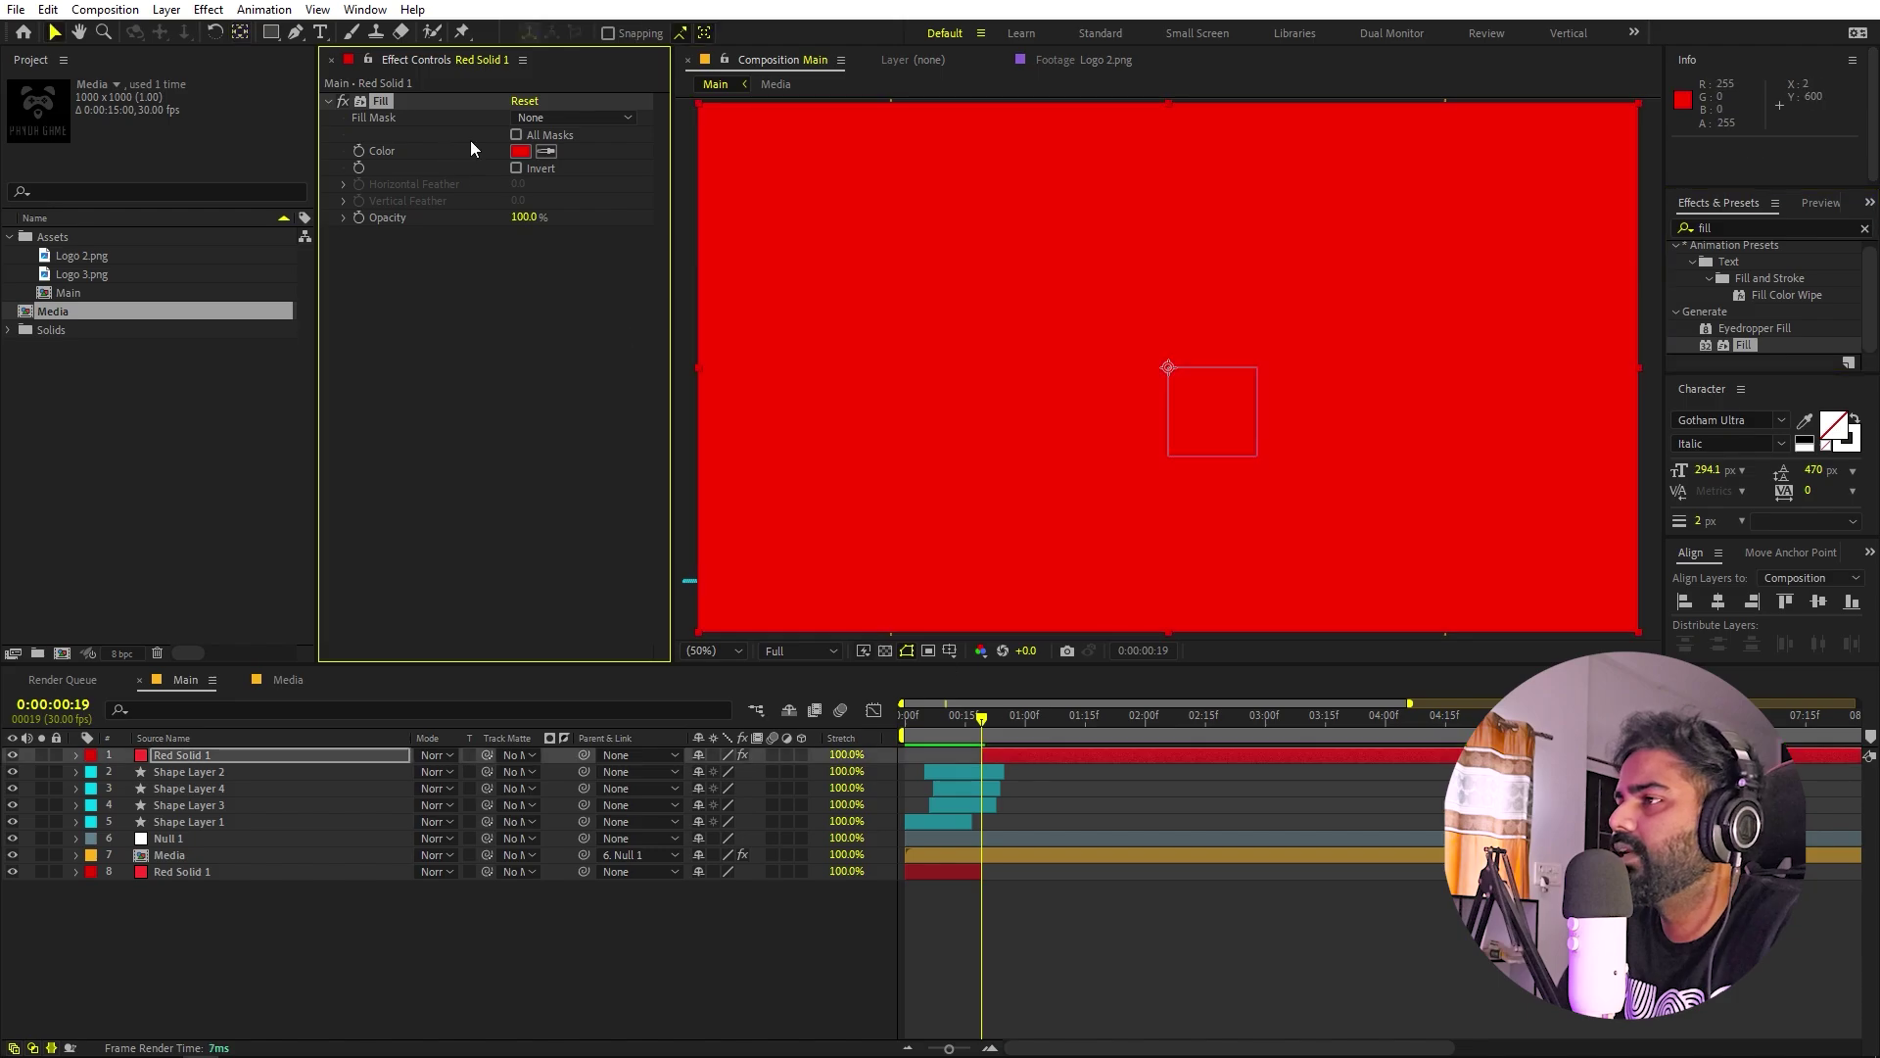
Set the new background's fill to very dark grey and add the Media logo comp above it.
click(520, 151)
drag(88, 656, 72, 726)
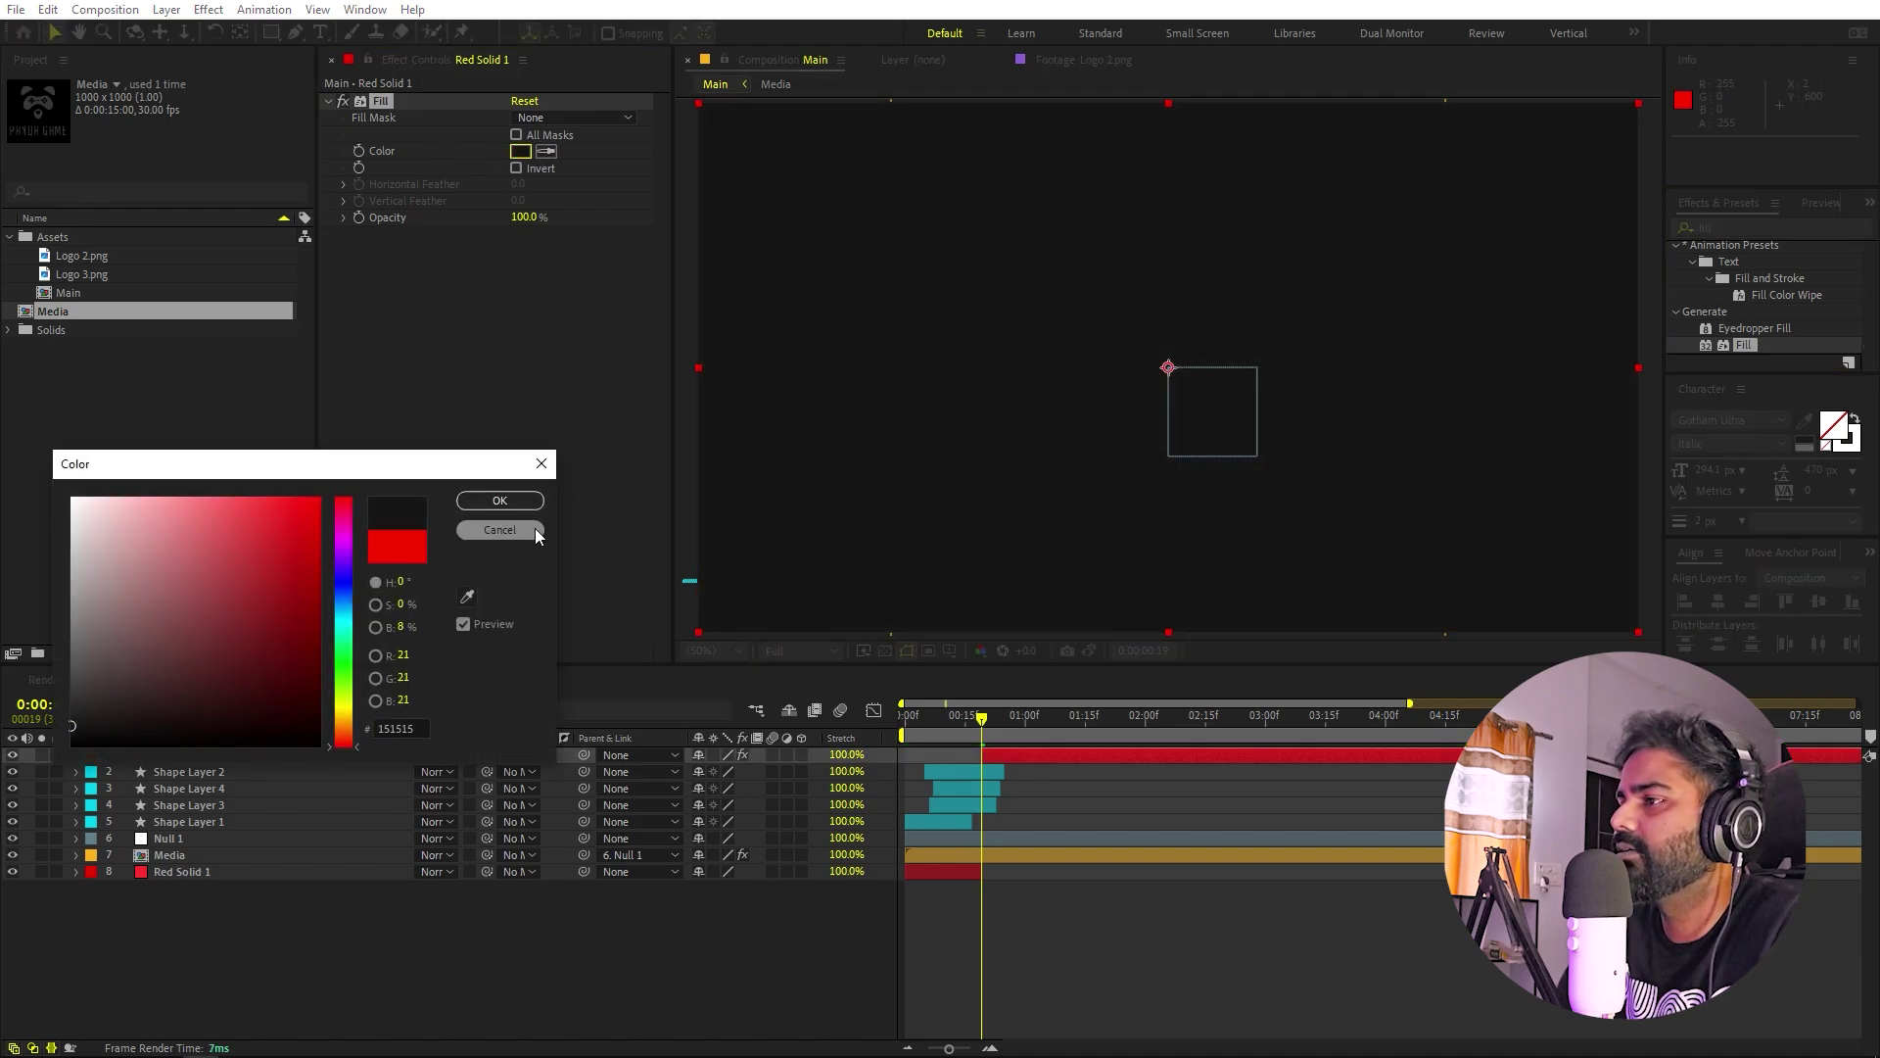
click(525, 504)
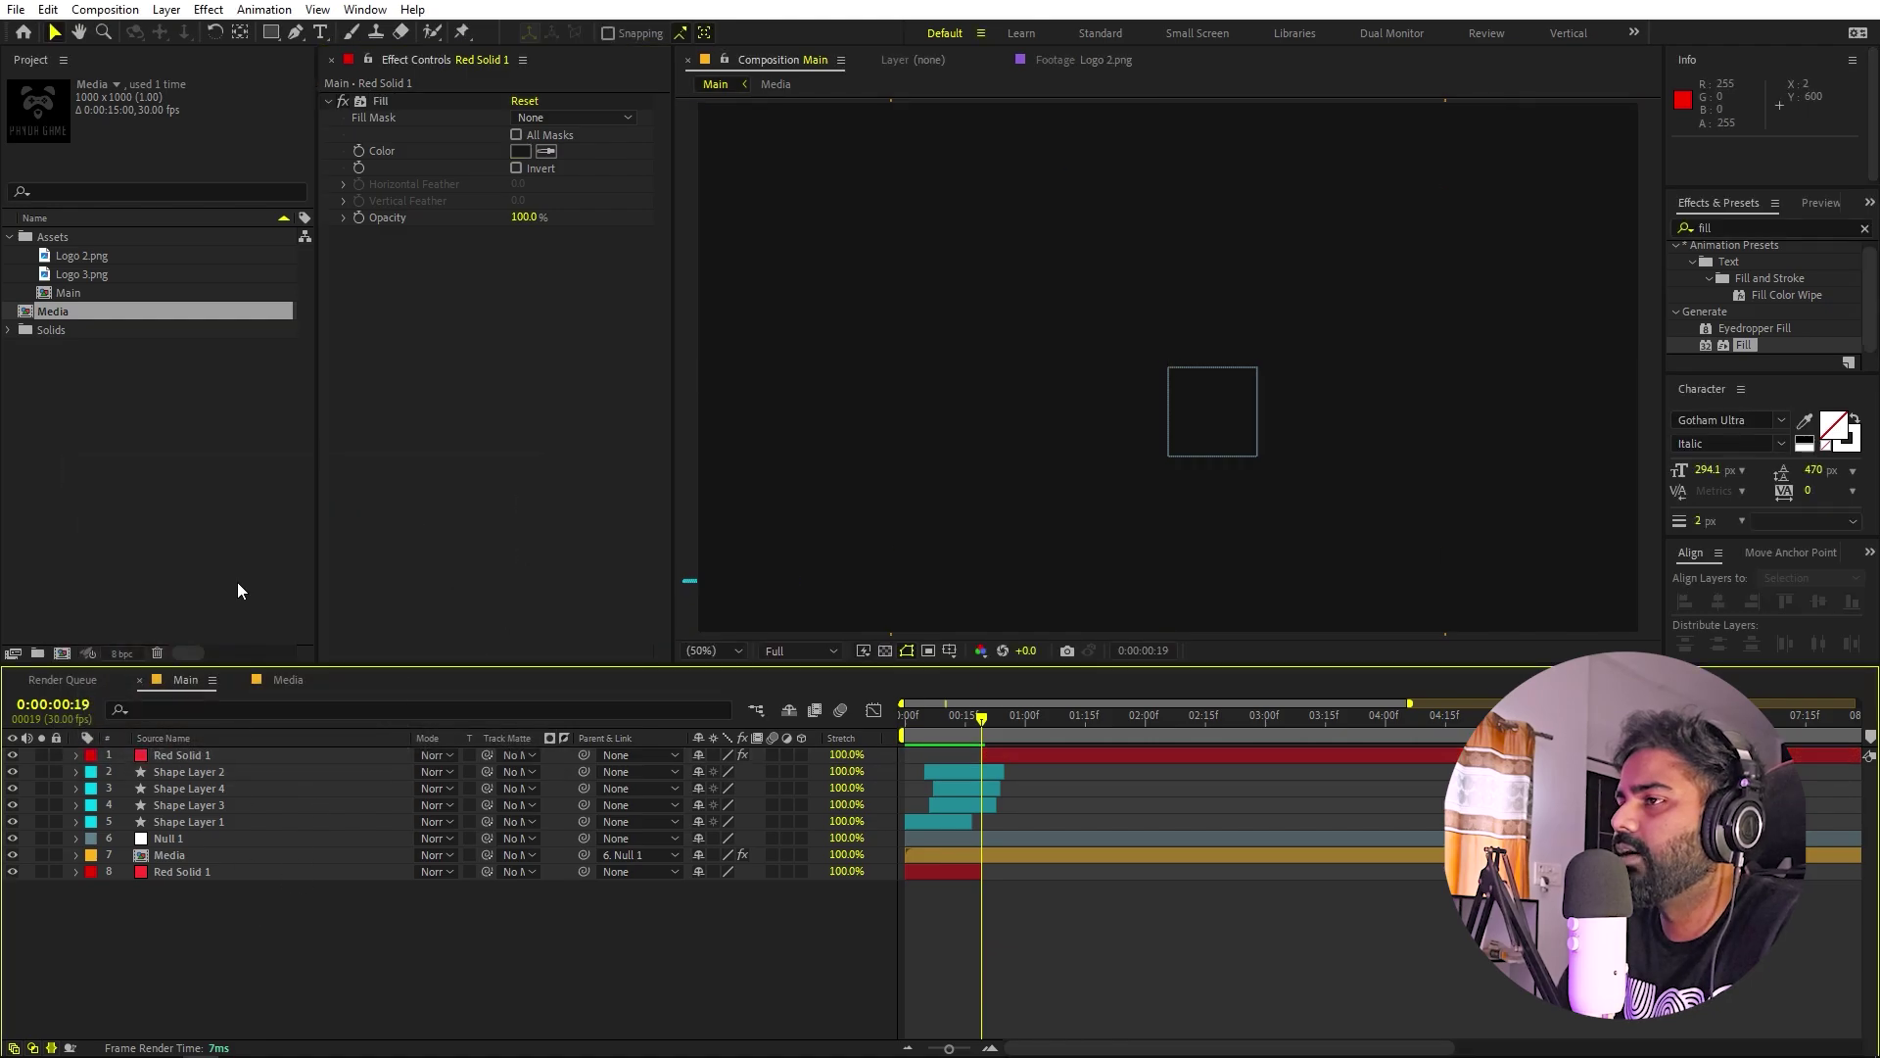
click(108, 362)
drag(62, 311, 345, 749)
Start the new Media logo layer at frame 19 and fill it white (FFFFFF).
drag(950, 755, 1026, 764)
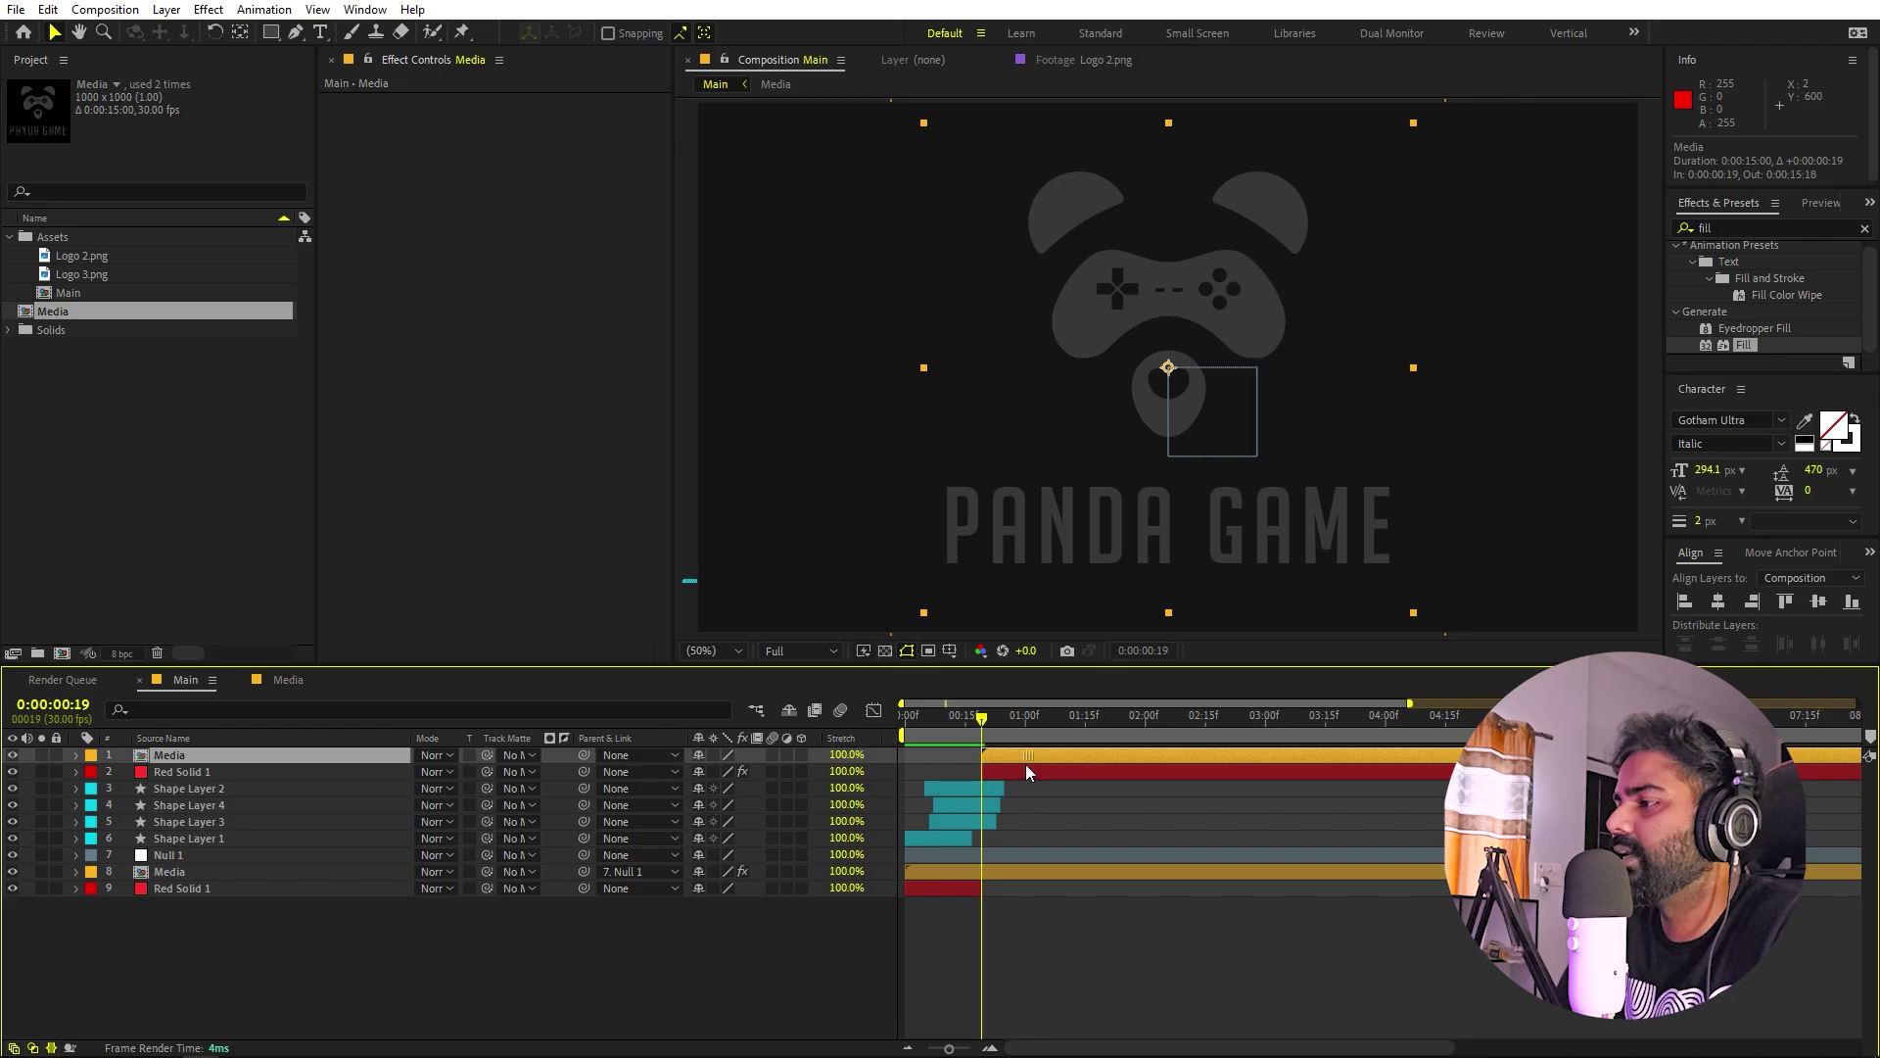
drag(1749, 344, 1179, 279)
click(519, 152)
click(72, 498)
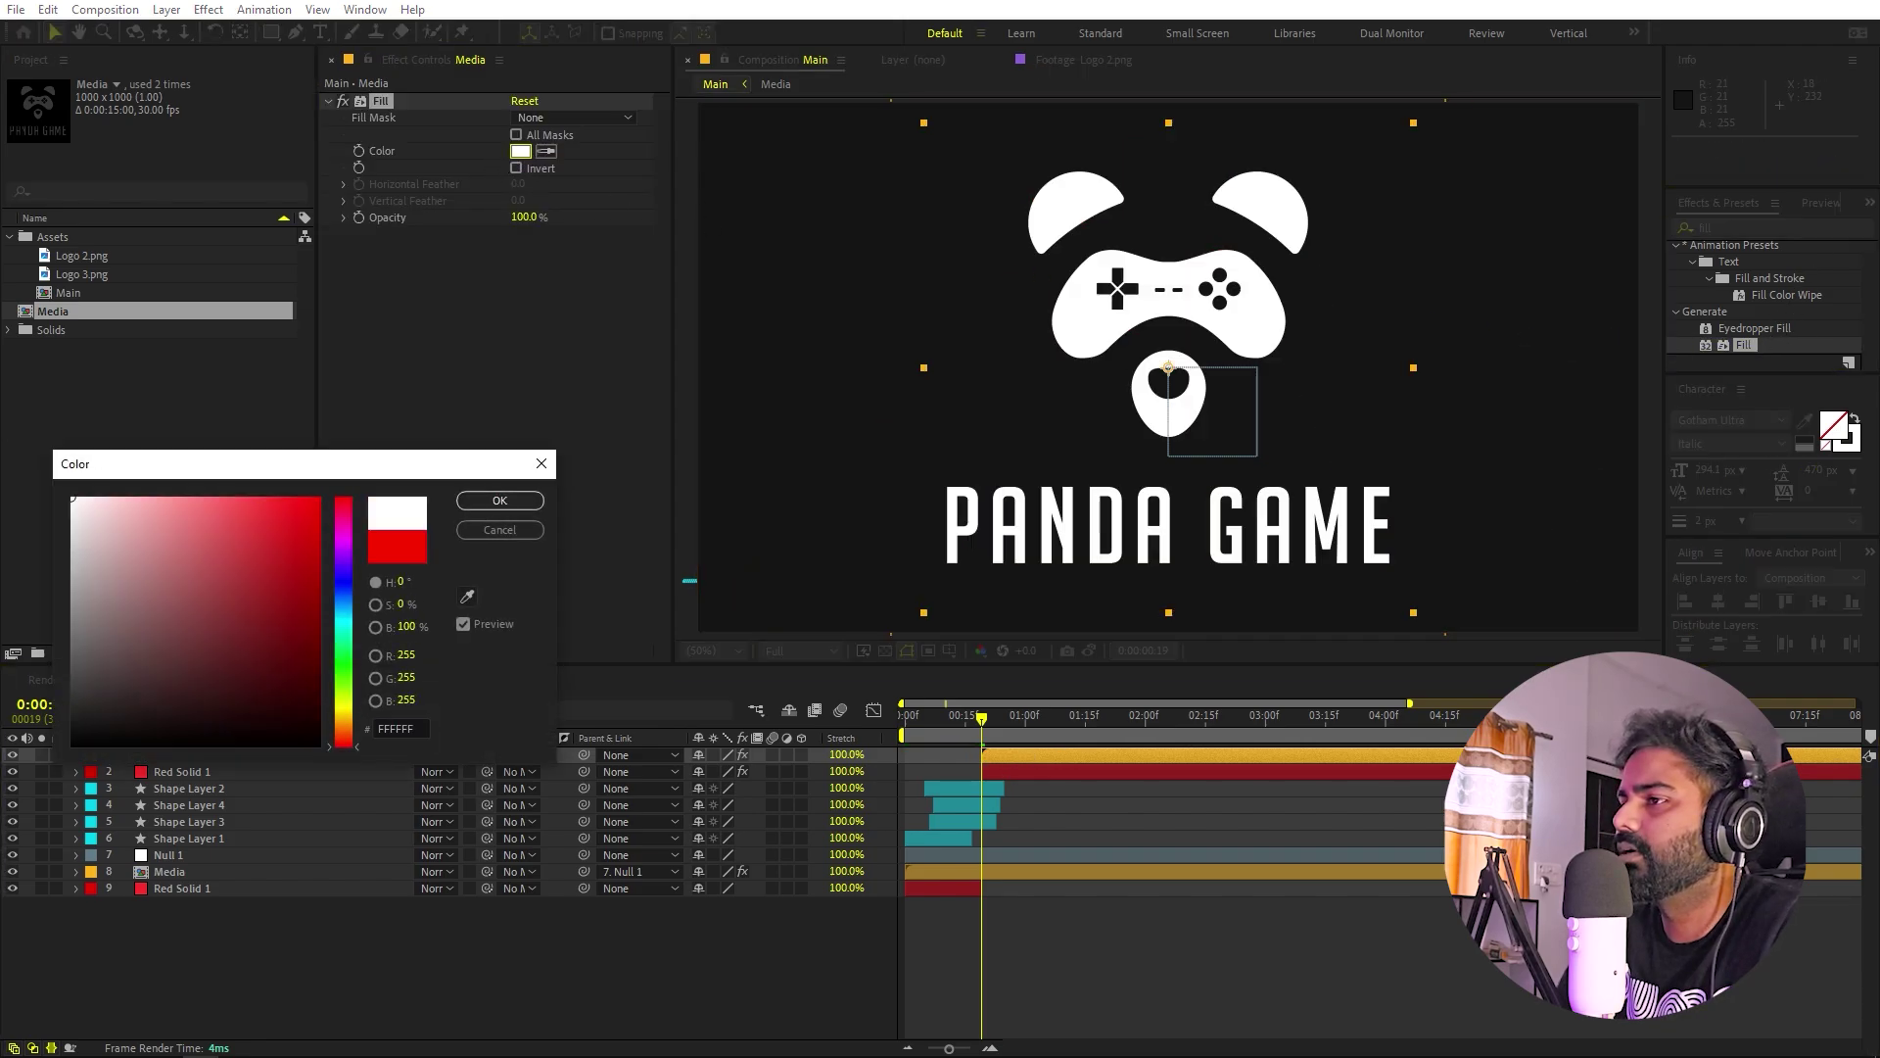
click(509, 506)
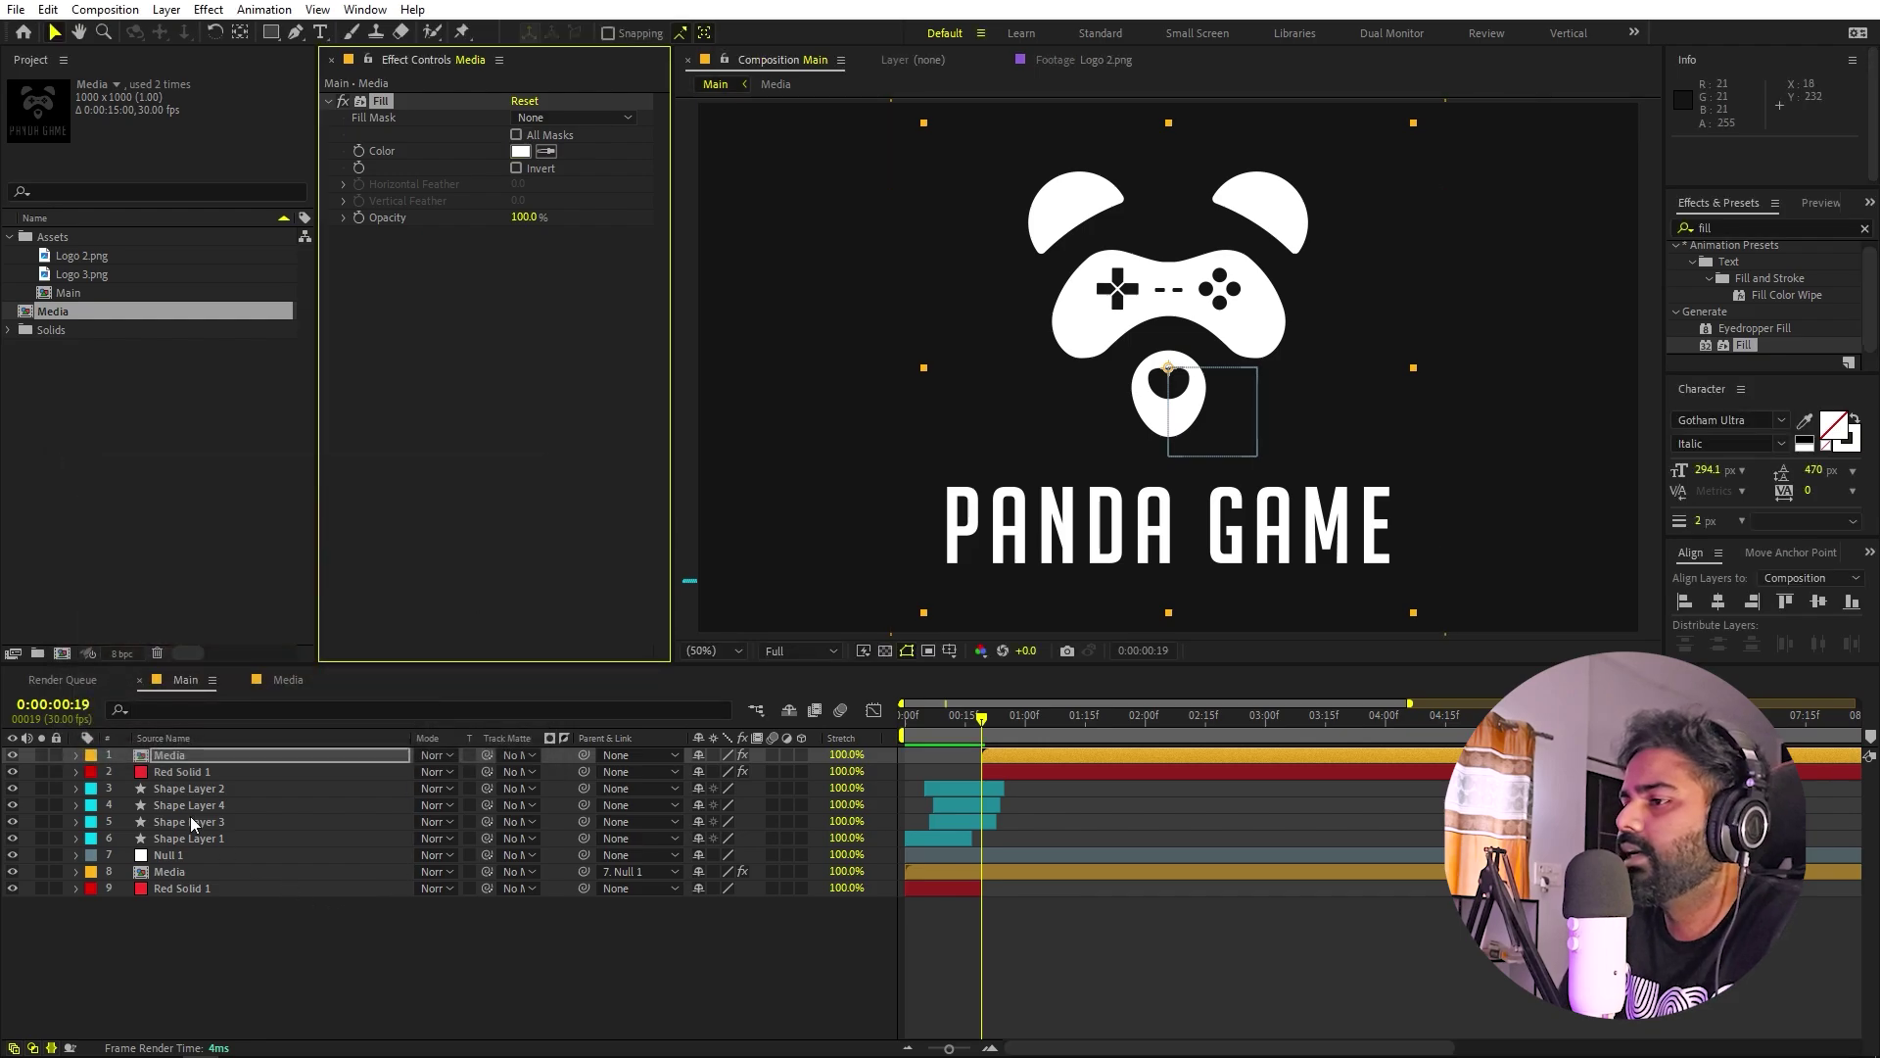
Scale the white logo to 225.3% and move it up and right, nudging 10 px right.
click(185, 755)
key(s)
drag(722, 771, 845, 773)
drag(1185, 460, 1278, 108)
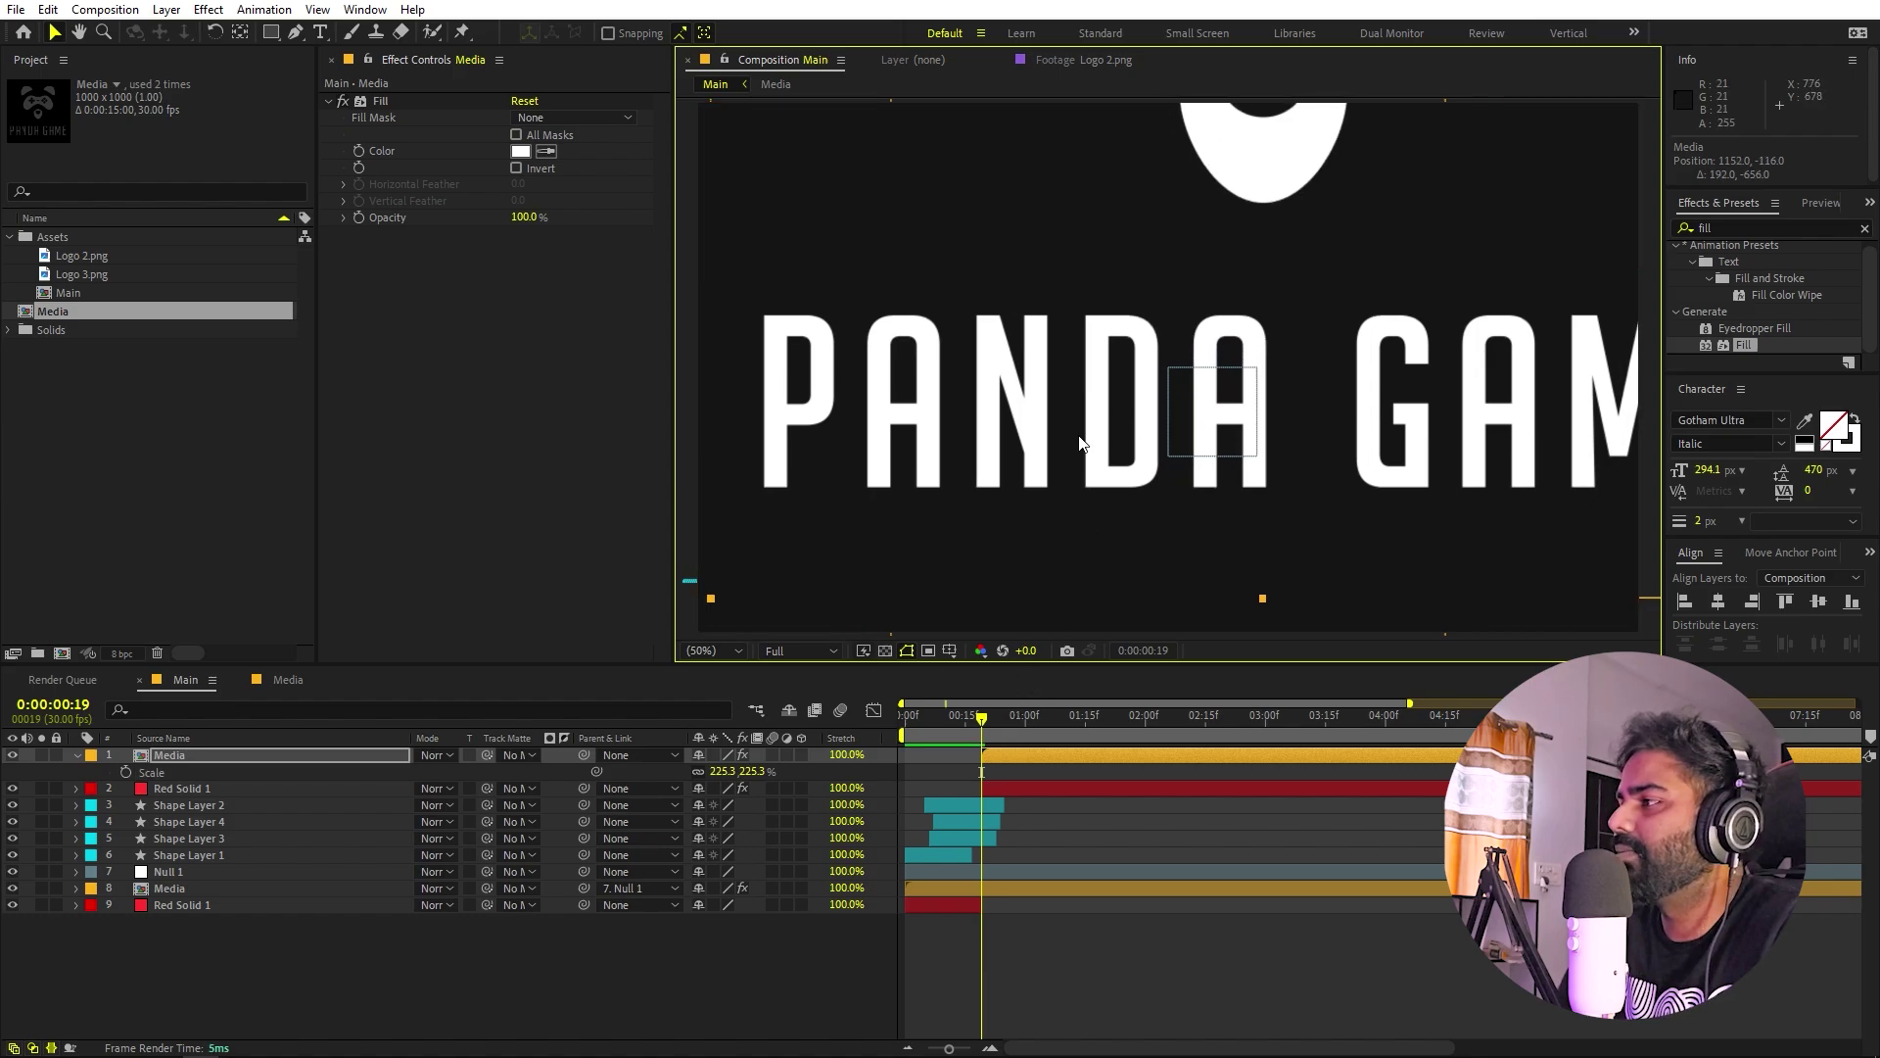
key(shift+Right)
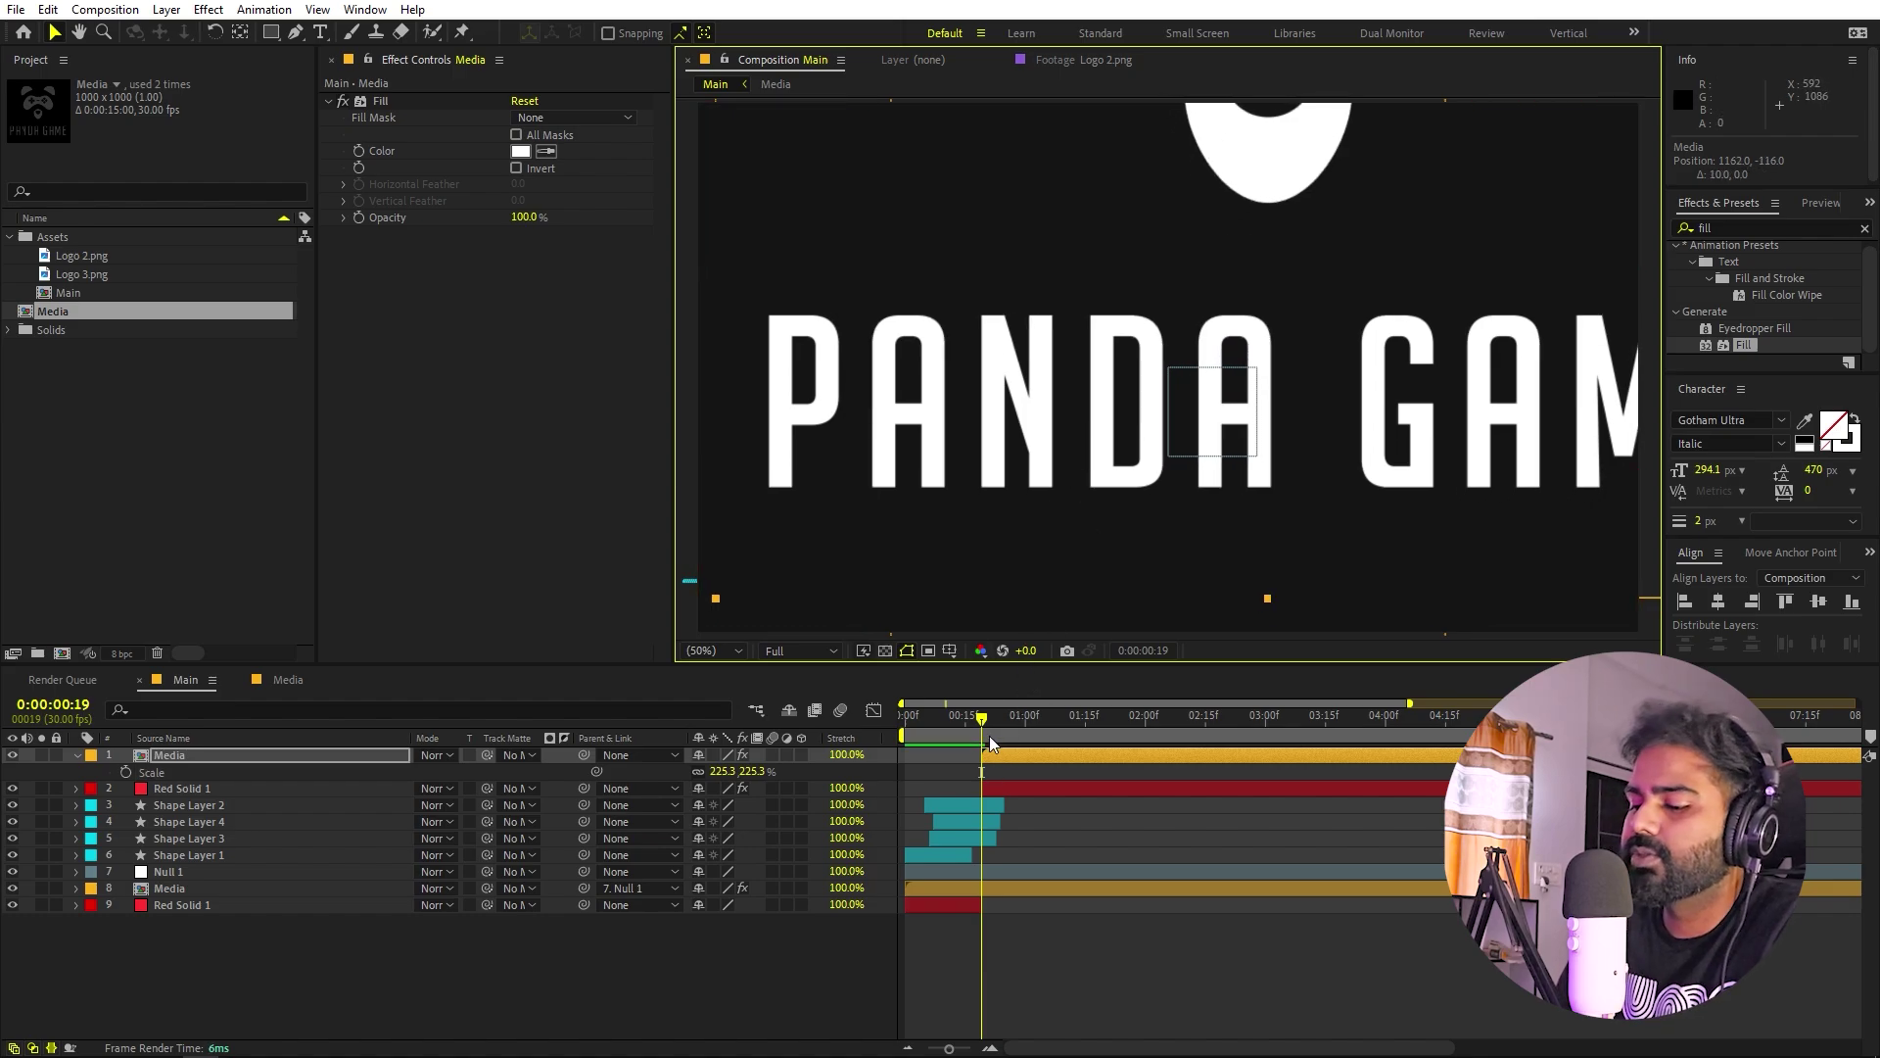
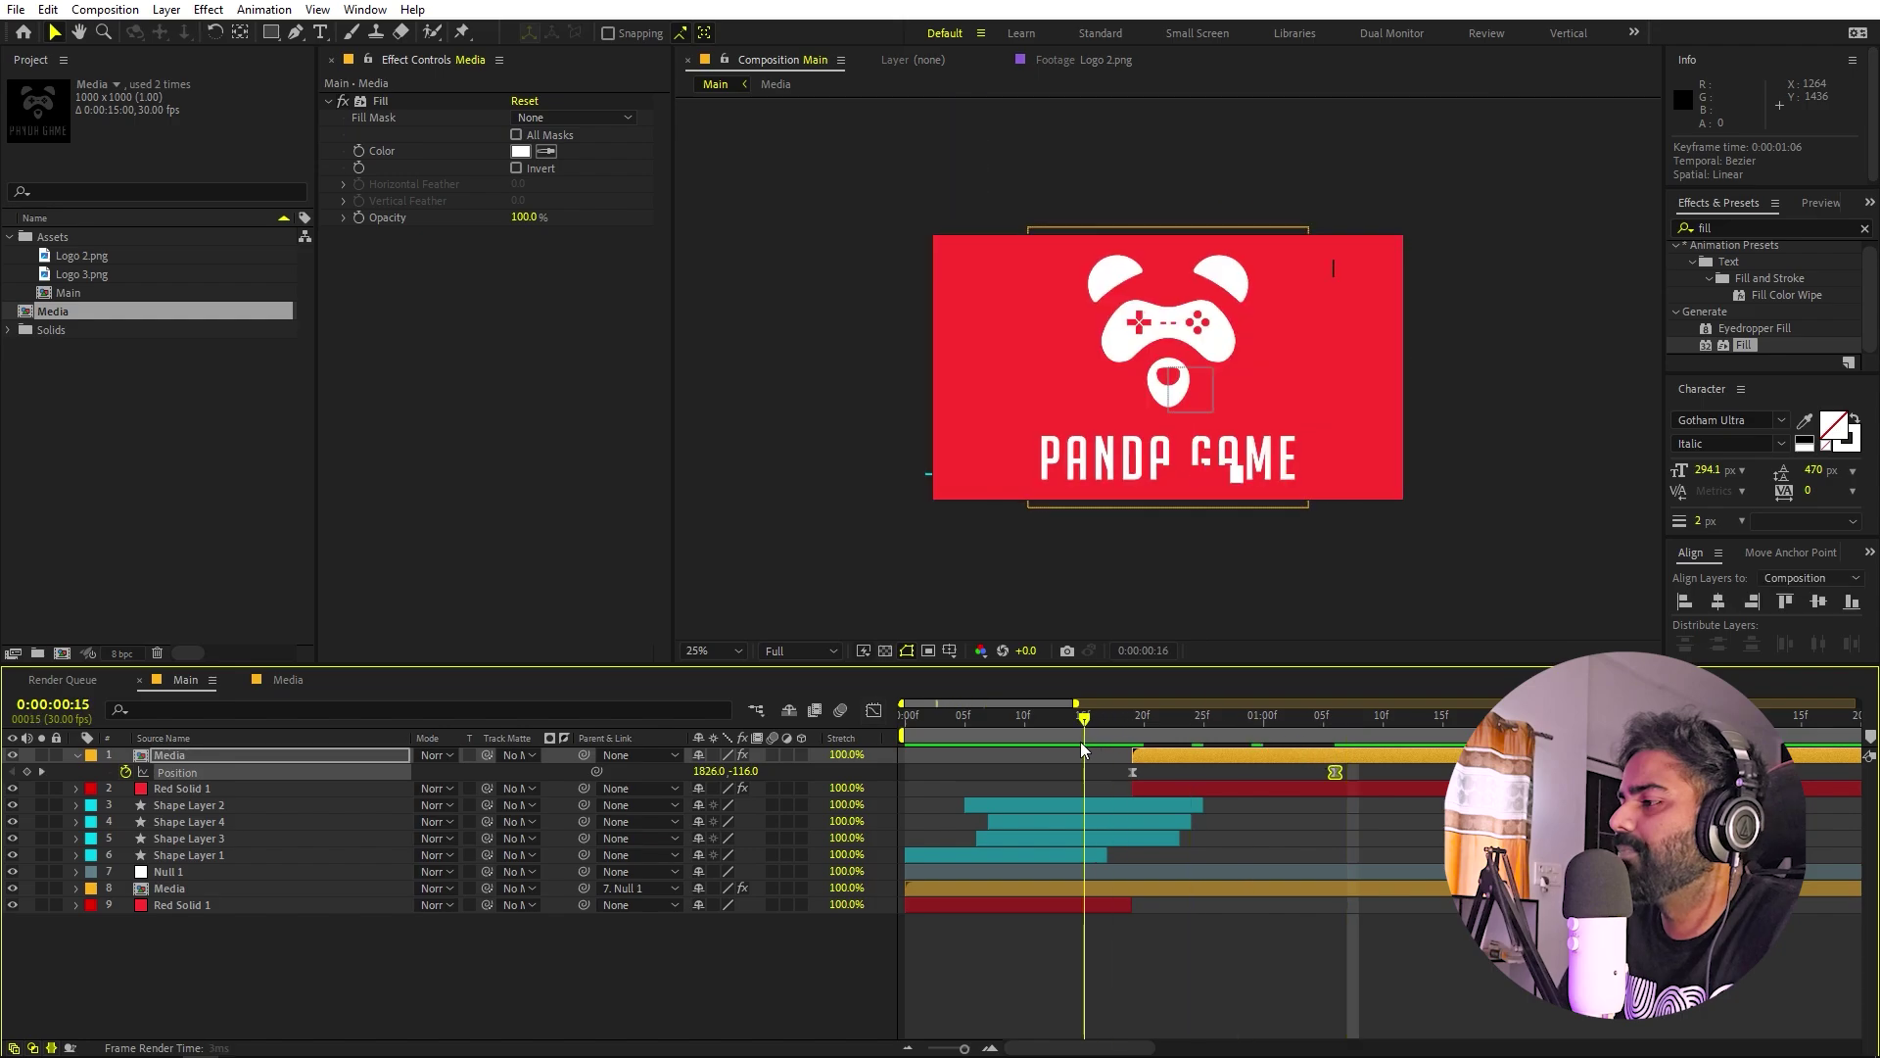
key(space)
Preview the logo animation up to frame 29, then select Shape Layers 1–4.
mouse_move(1257, 730)
mouse_down()
mouse_move(1113, 730)
mouse_move(1252, 730)
mouse_up()
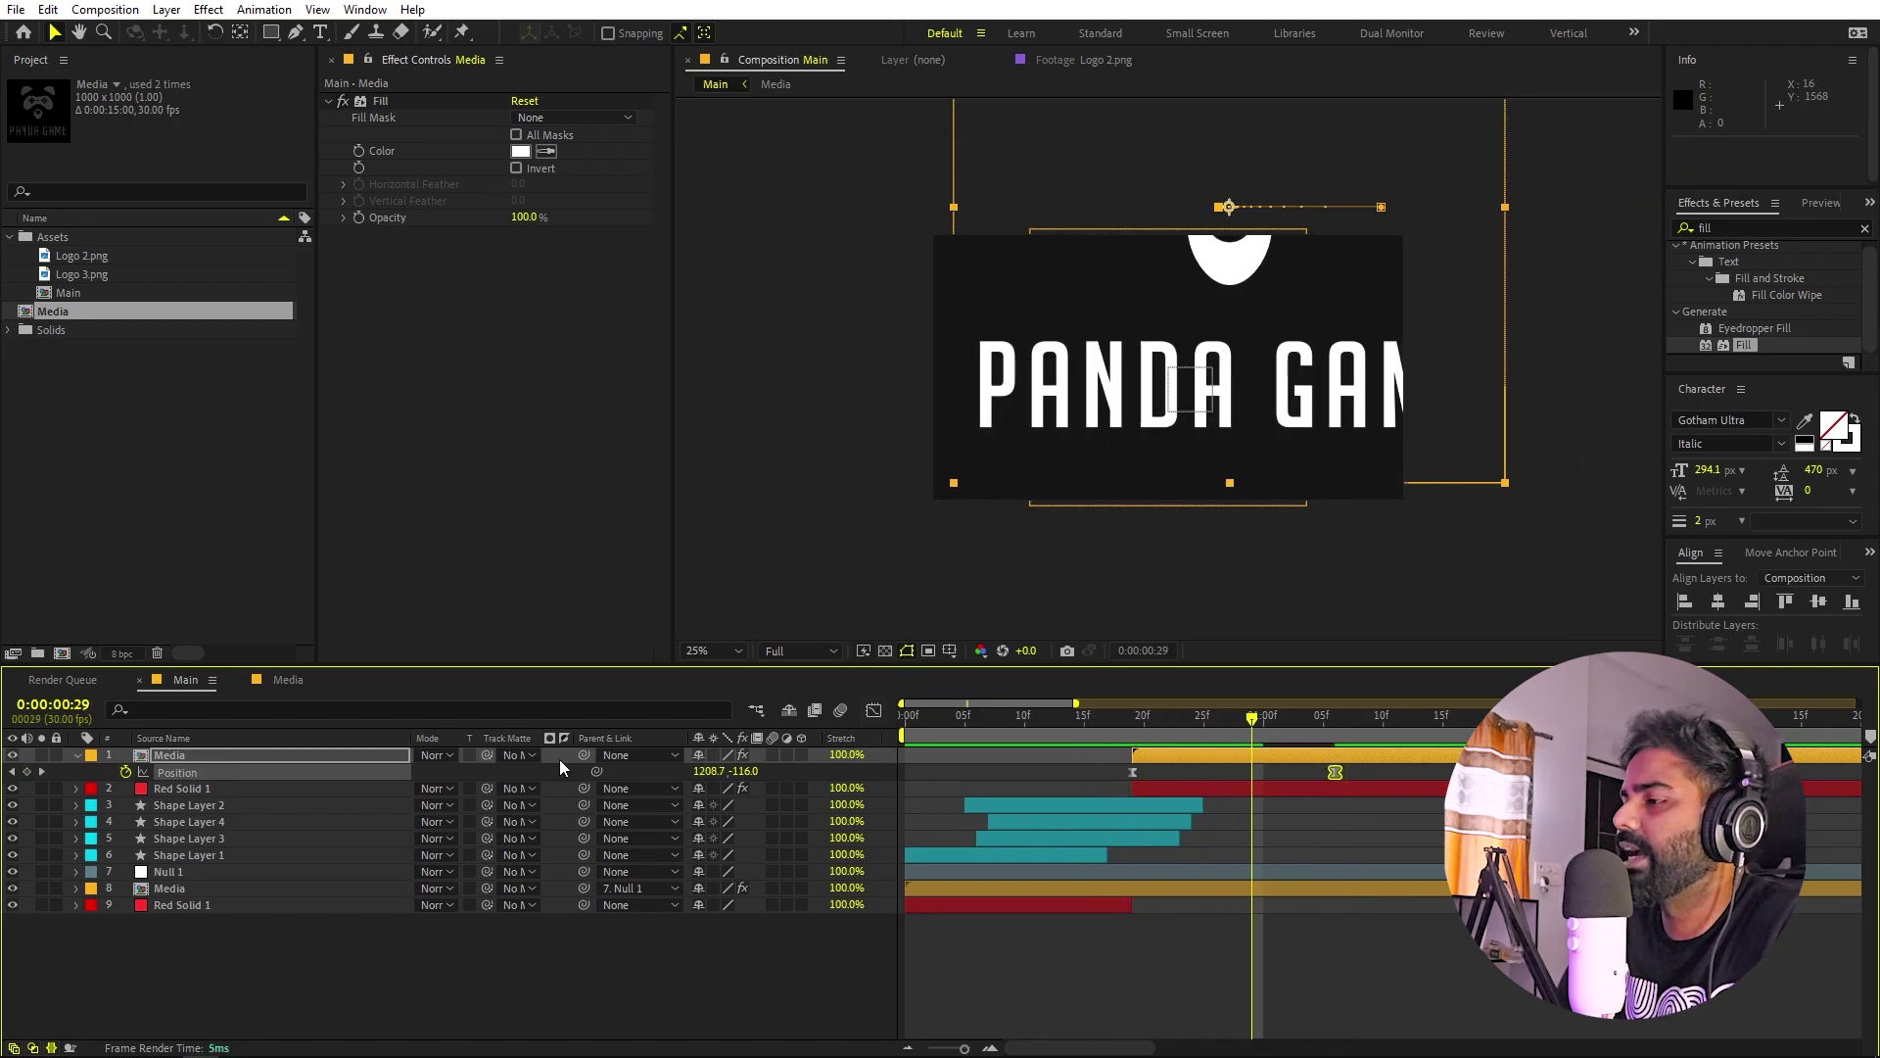
click(180, 806)
shift+click(209, 856)
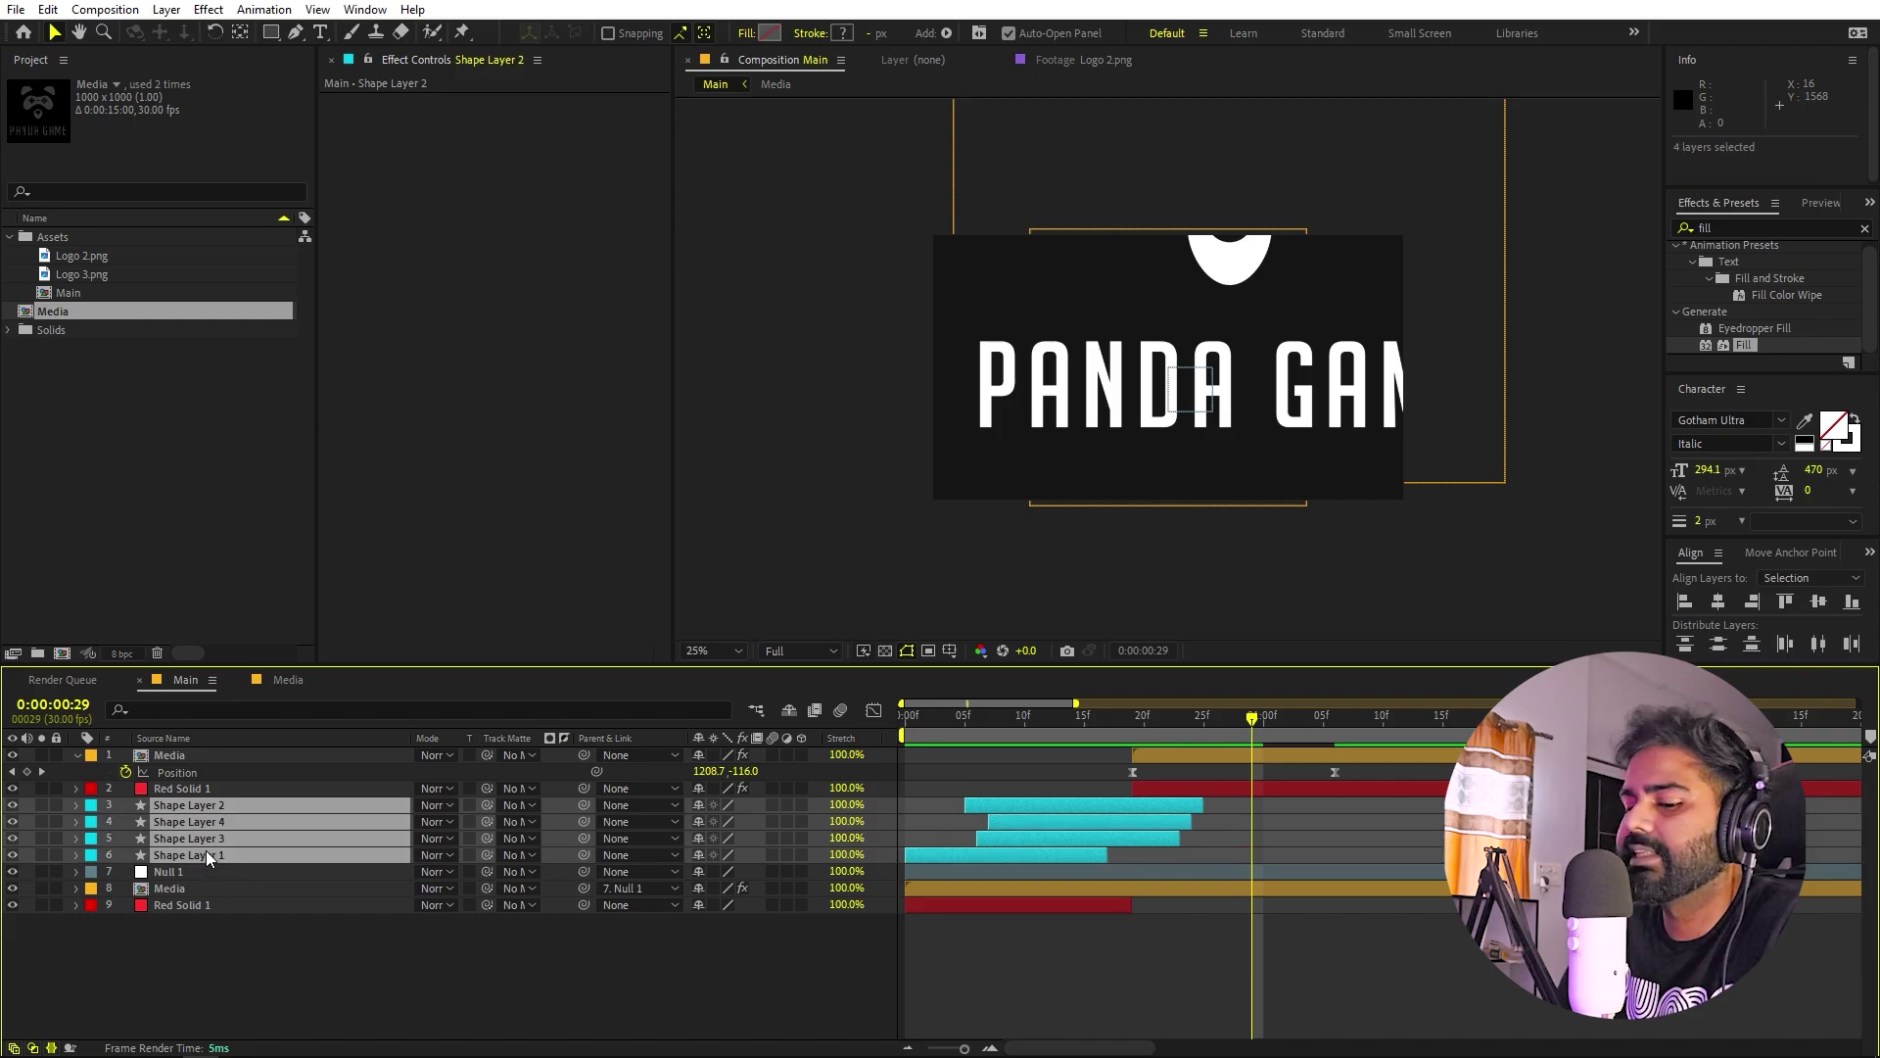
Duplicate Shape Layers 1–4 and shift the copies later in time, then play it back.
key(ctrl+d)
drag(205, 805, 228, 752)
drag(1001, 773, 1216, 787)
key(space)
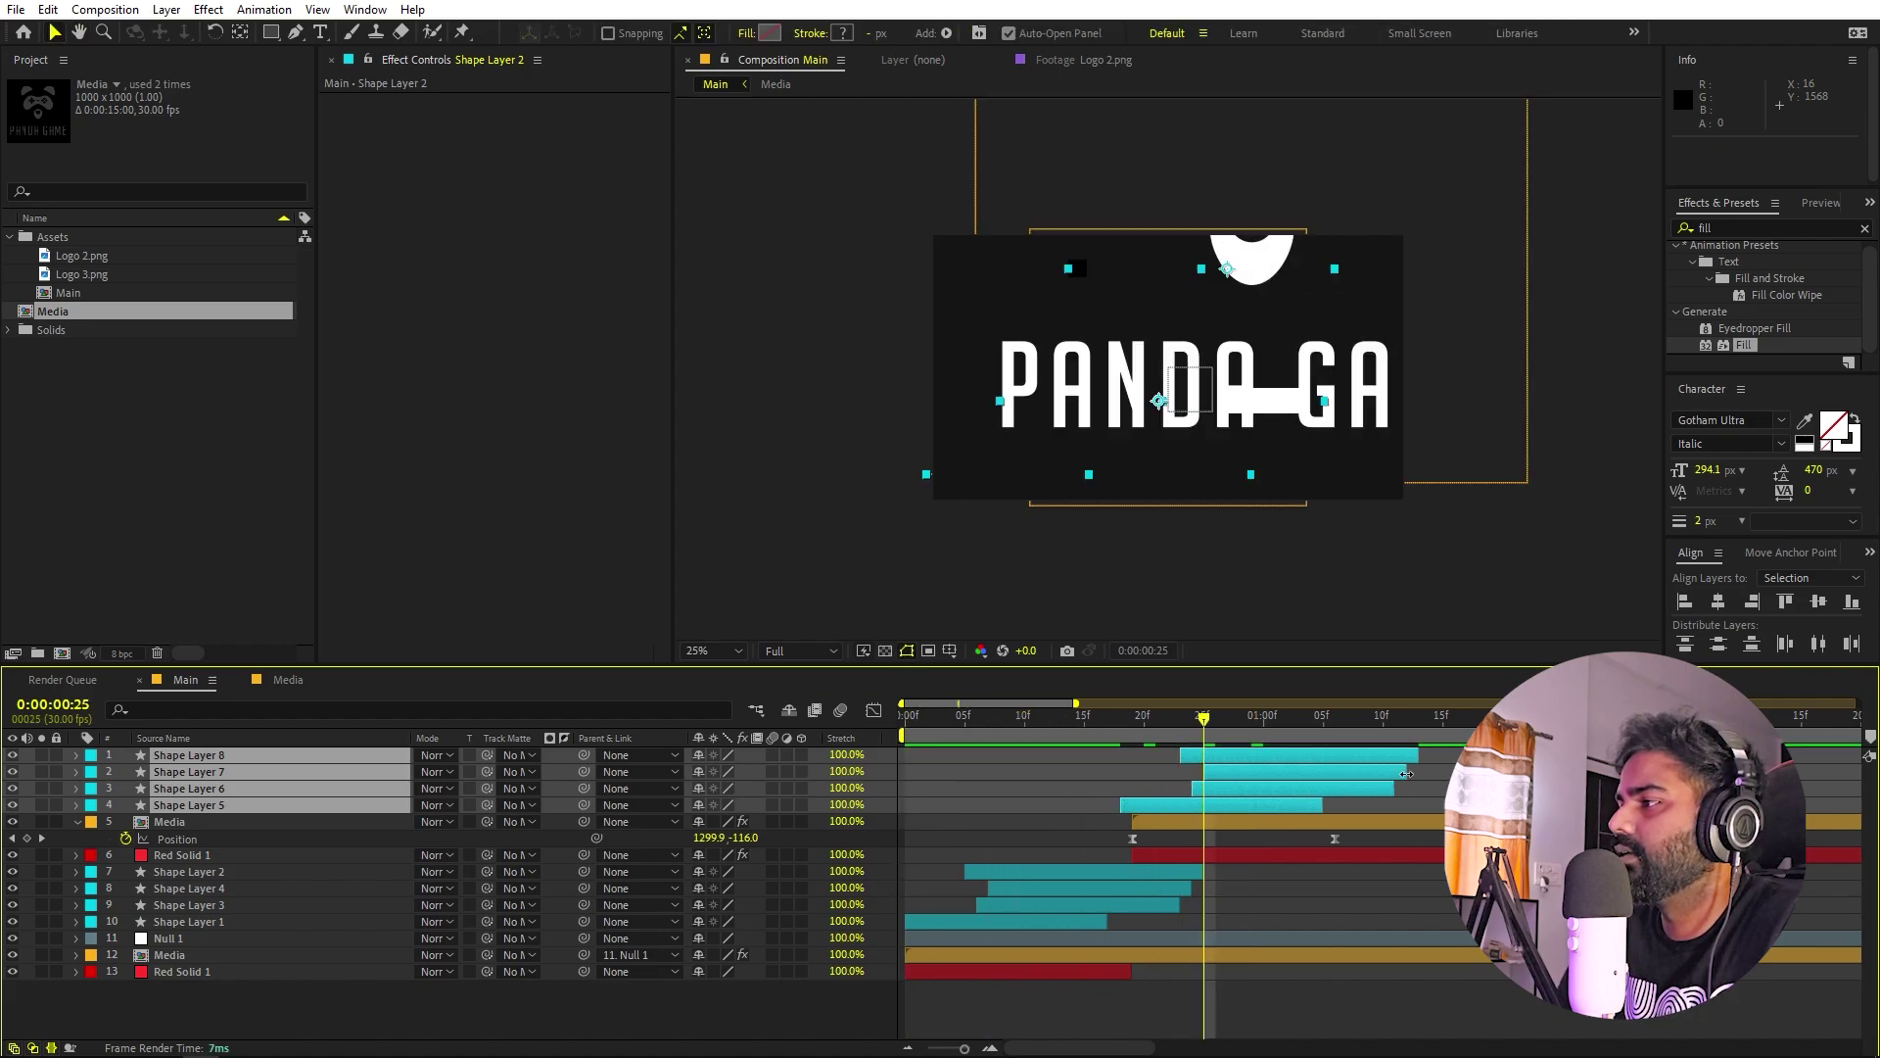
Apply a light red Fill effect to Shape Layer 8 and preview the red bar.
click(1251, 509)
key(period)
click(733, 651)
click(734, 693)
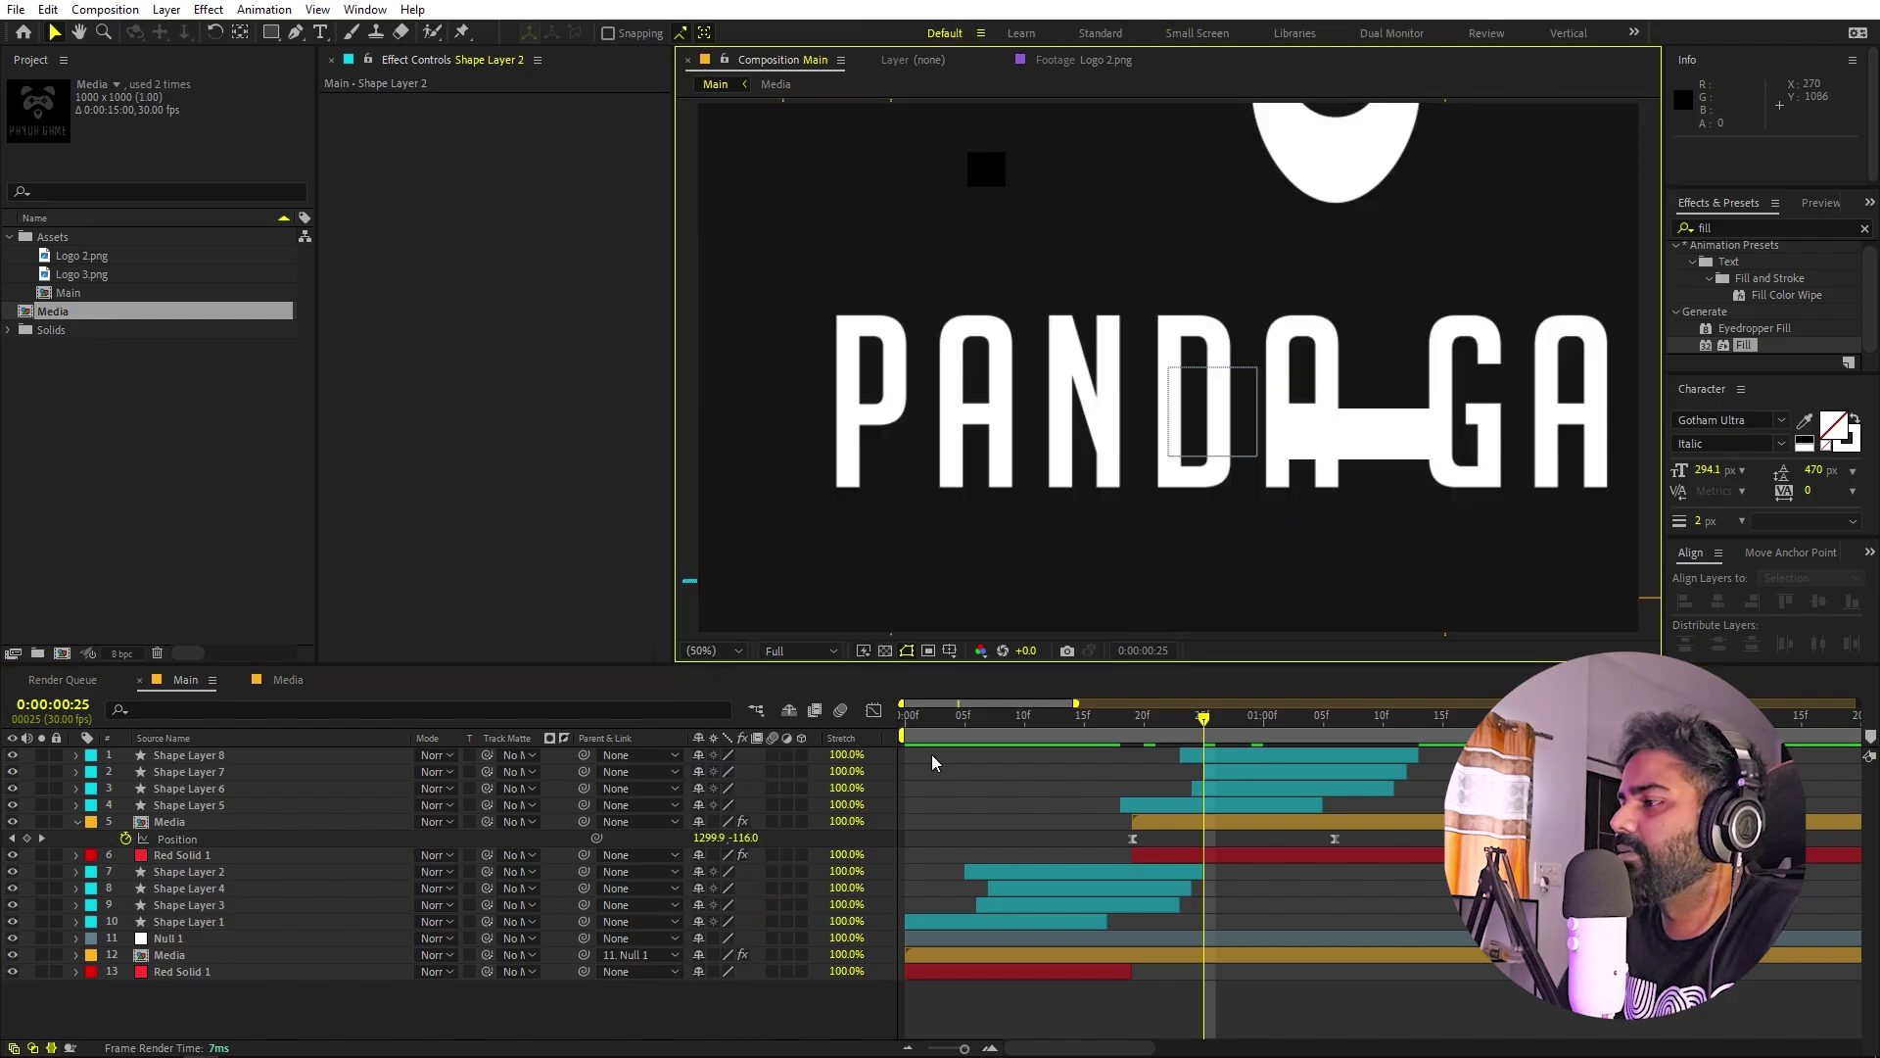
click(1253, 757)
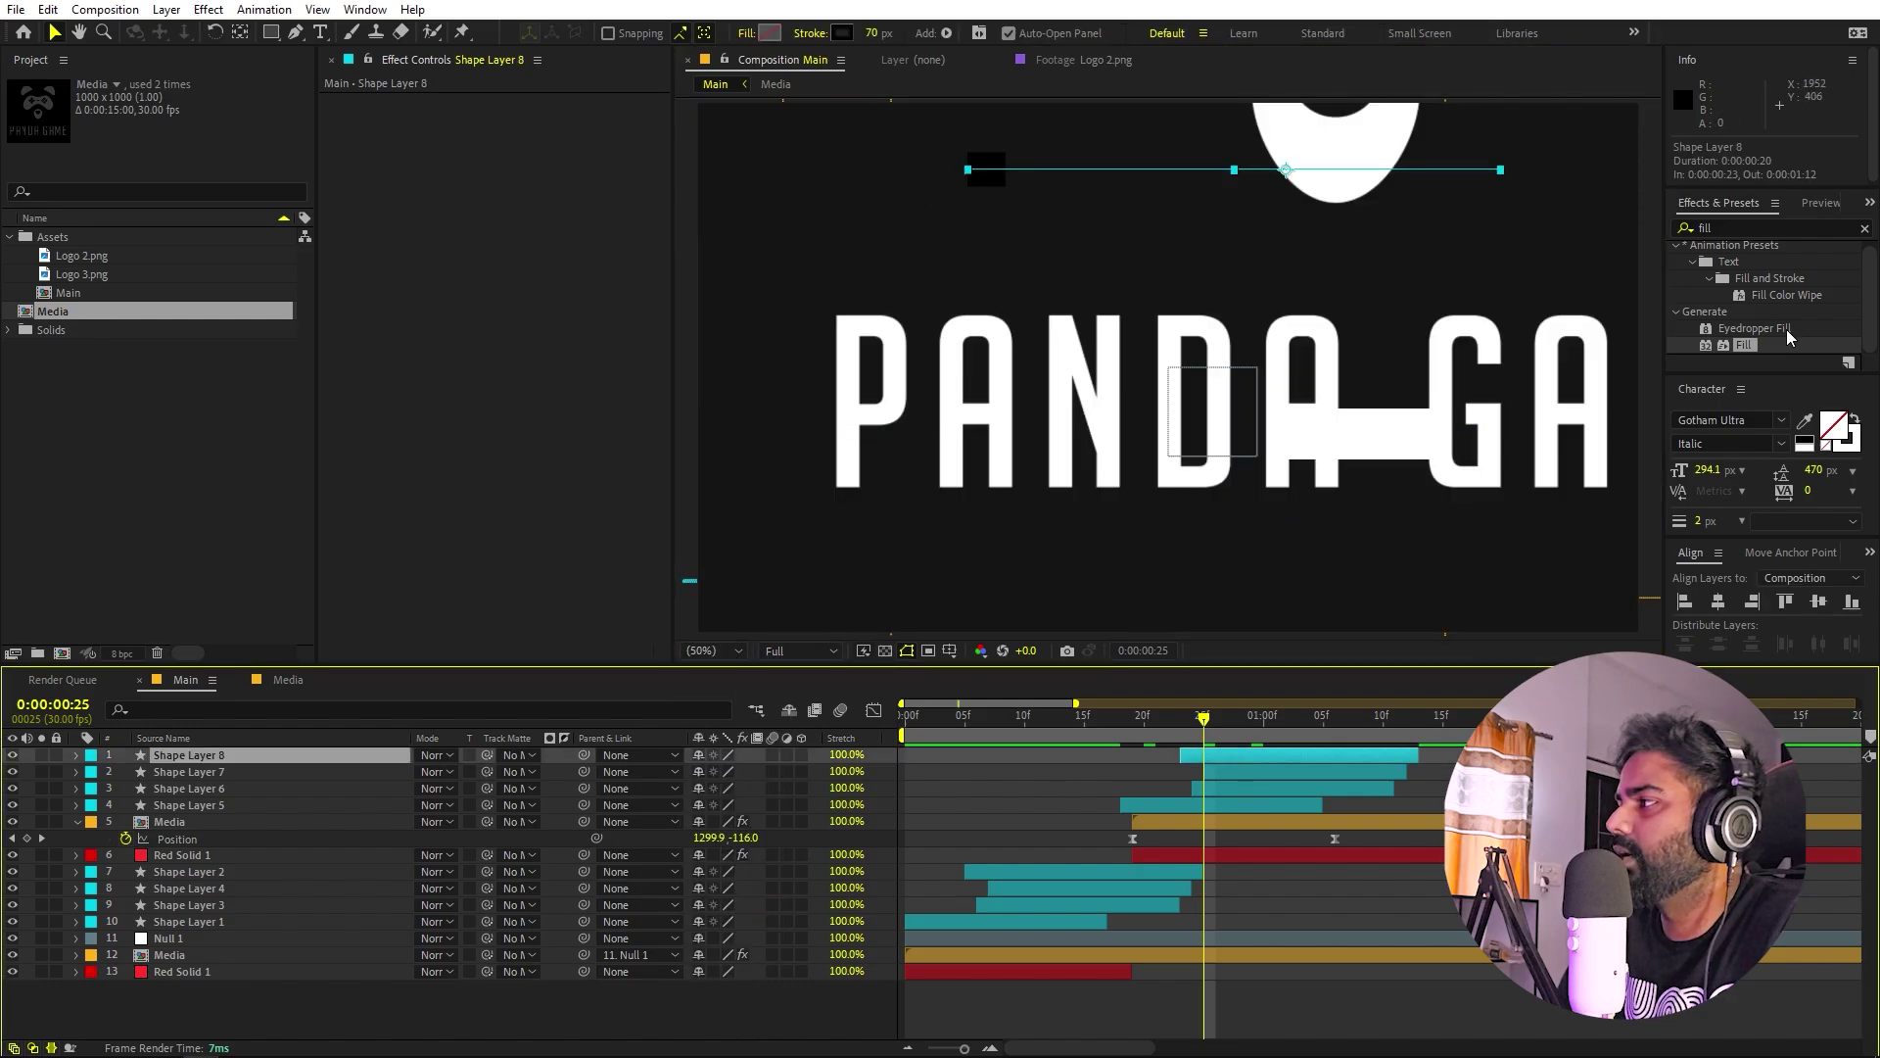
drag(1751, 350, 535, 169)
click(518, 152)
mouse_move(240, 505)
mouse_down()
mouse_move(226, 474)
mouse_move(246, 471)
mouse_up()
click(530, 500)
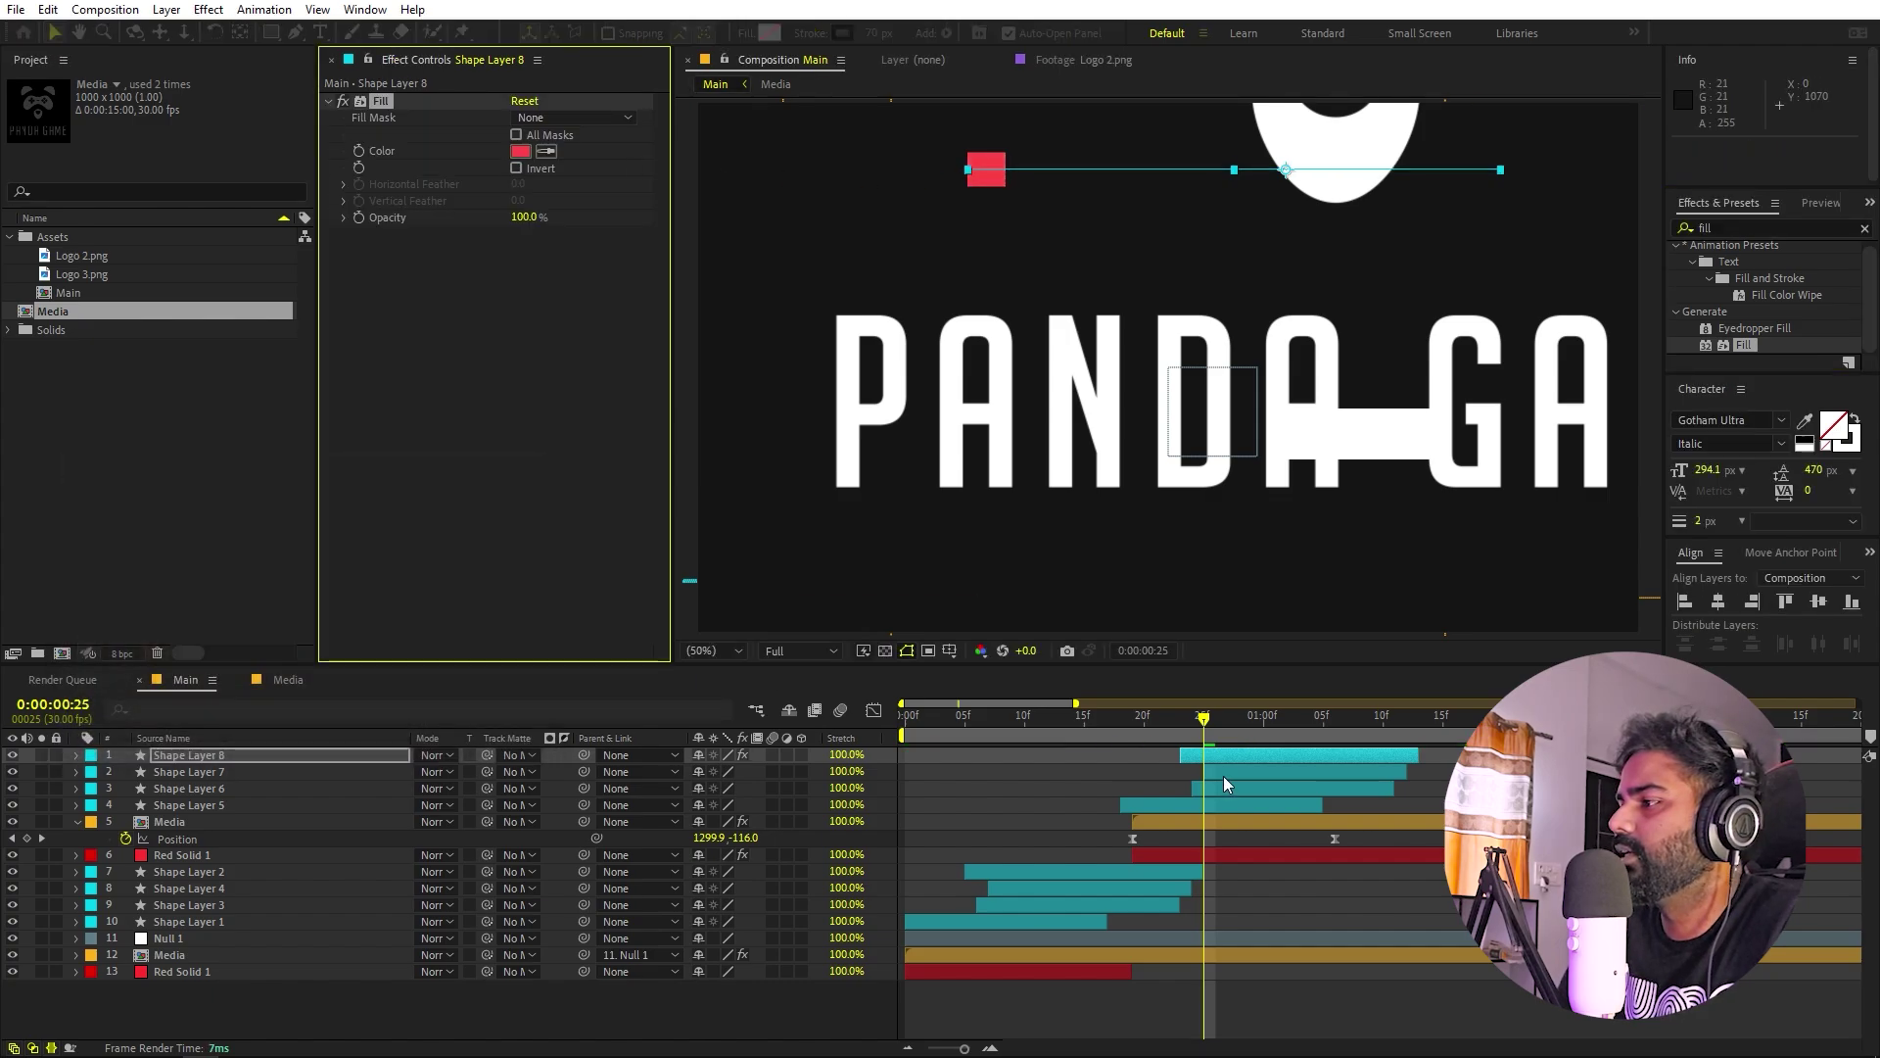
key(space)
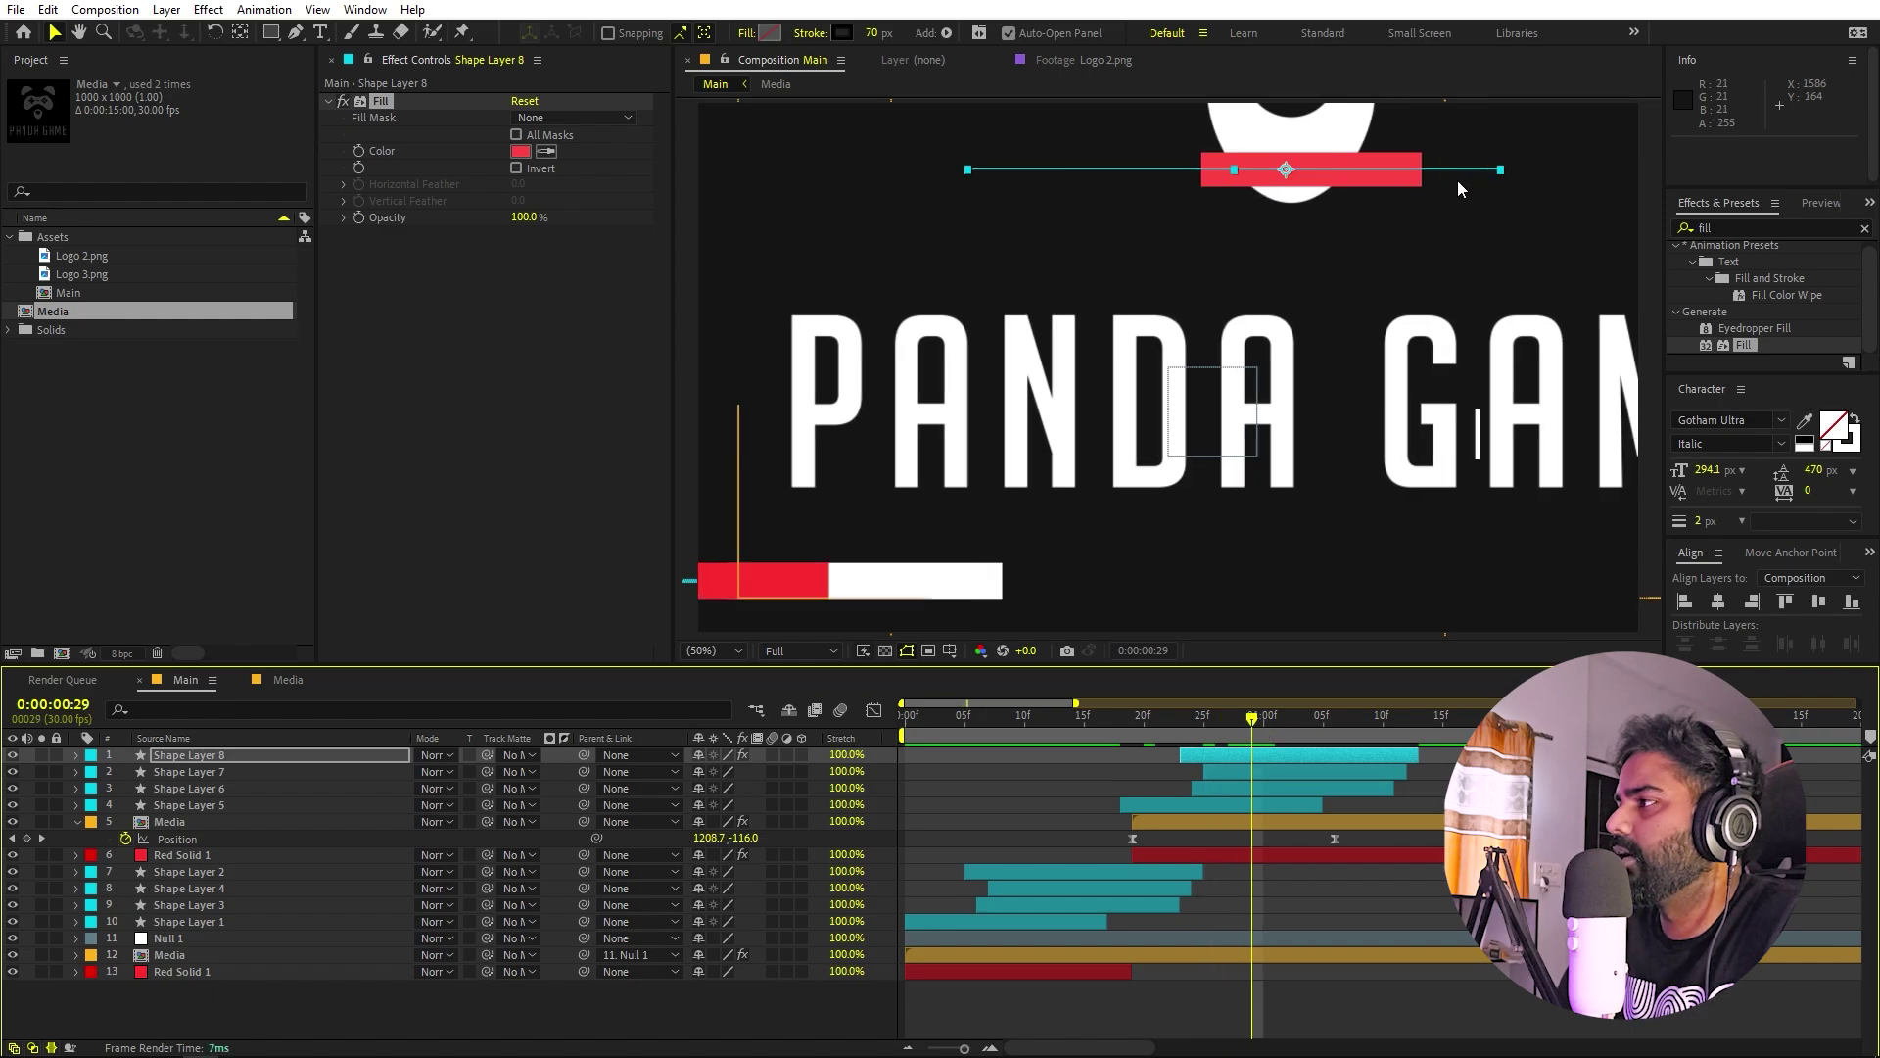
Duplicate the red bar, move the copy down across the text, and shift its Start keys one frame earlier.
key(ctrl+d)
click(1299, 169)
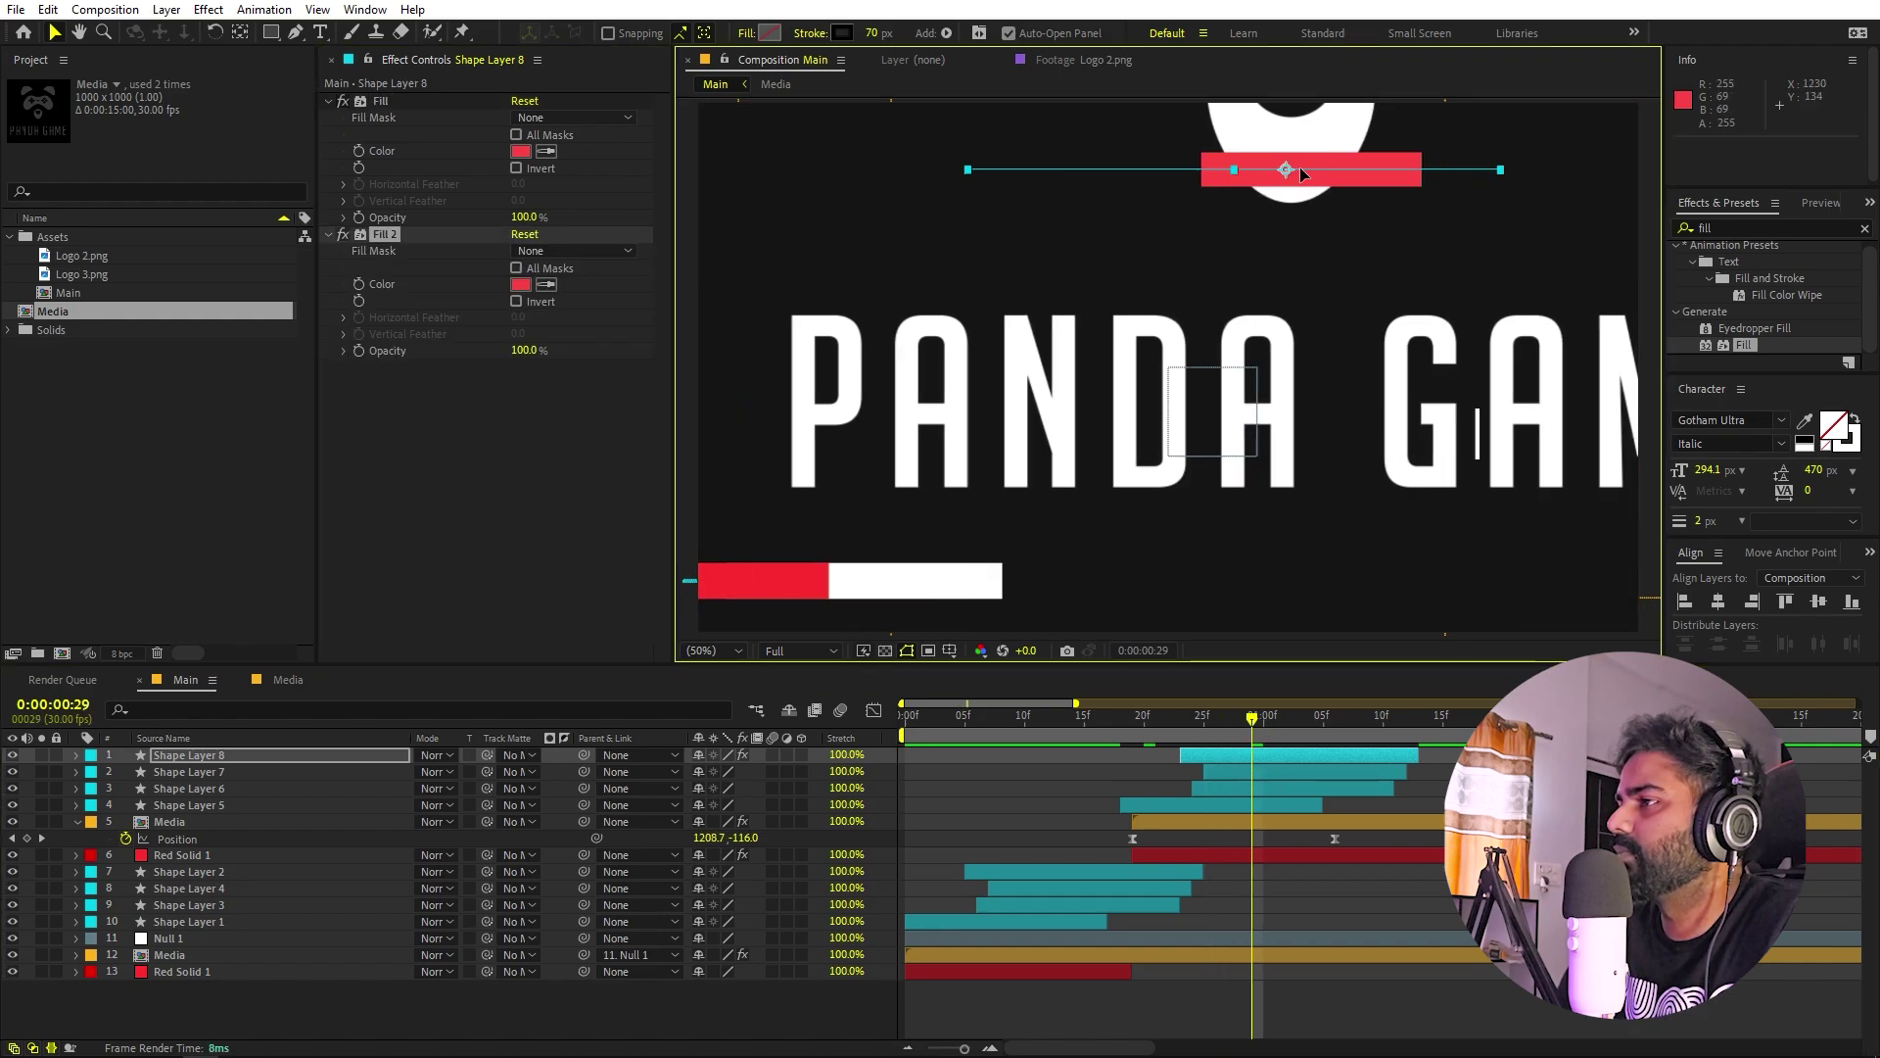
key(ctrl+z)
key(ctrl+d)
drag(1293, 174, 1301, 440)
key(u)
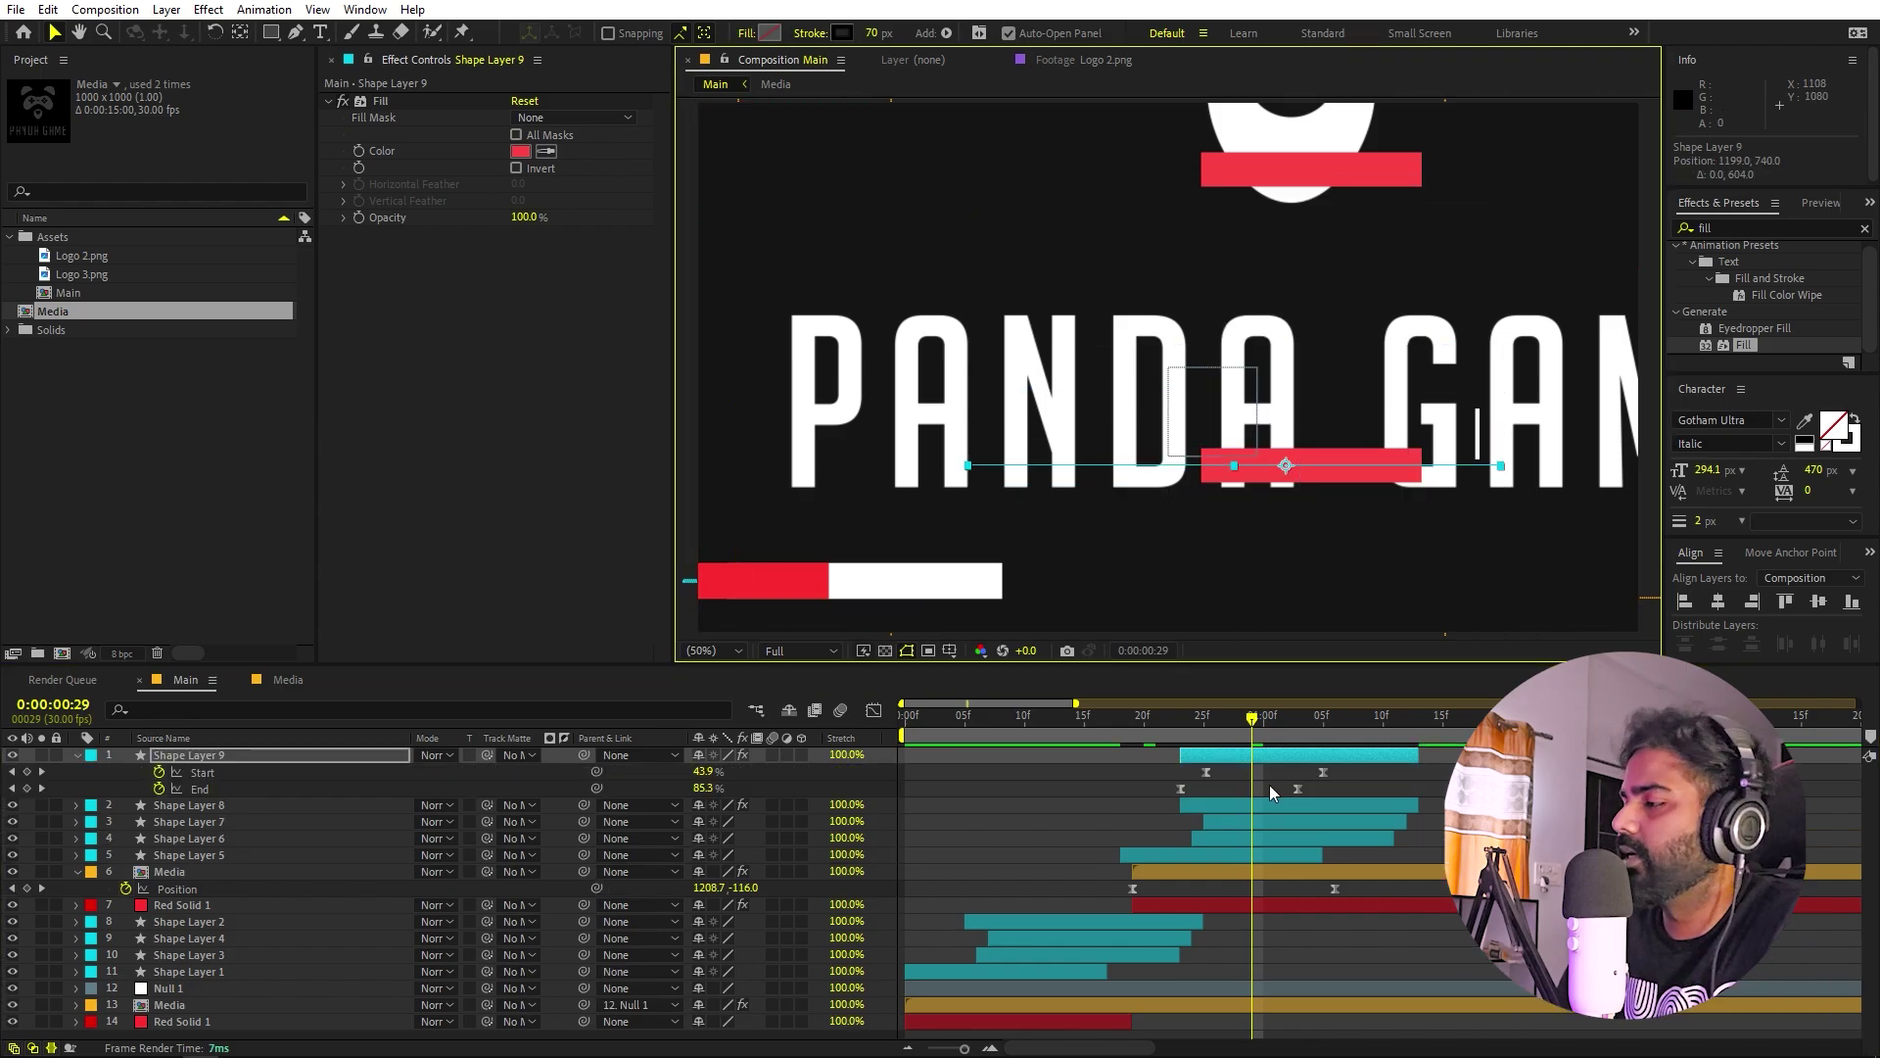
drag(1366, 776, 1248, 762)
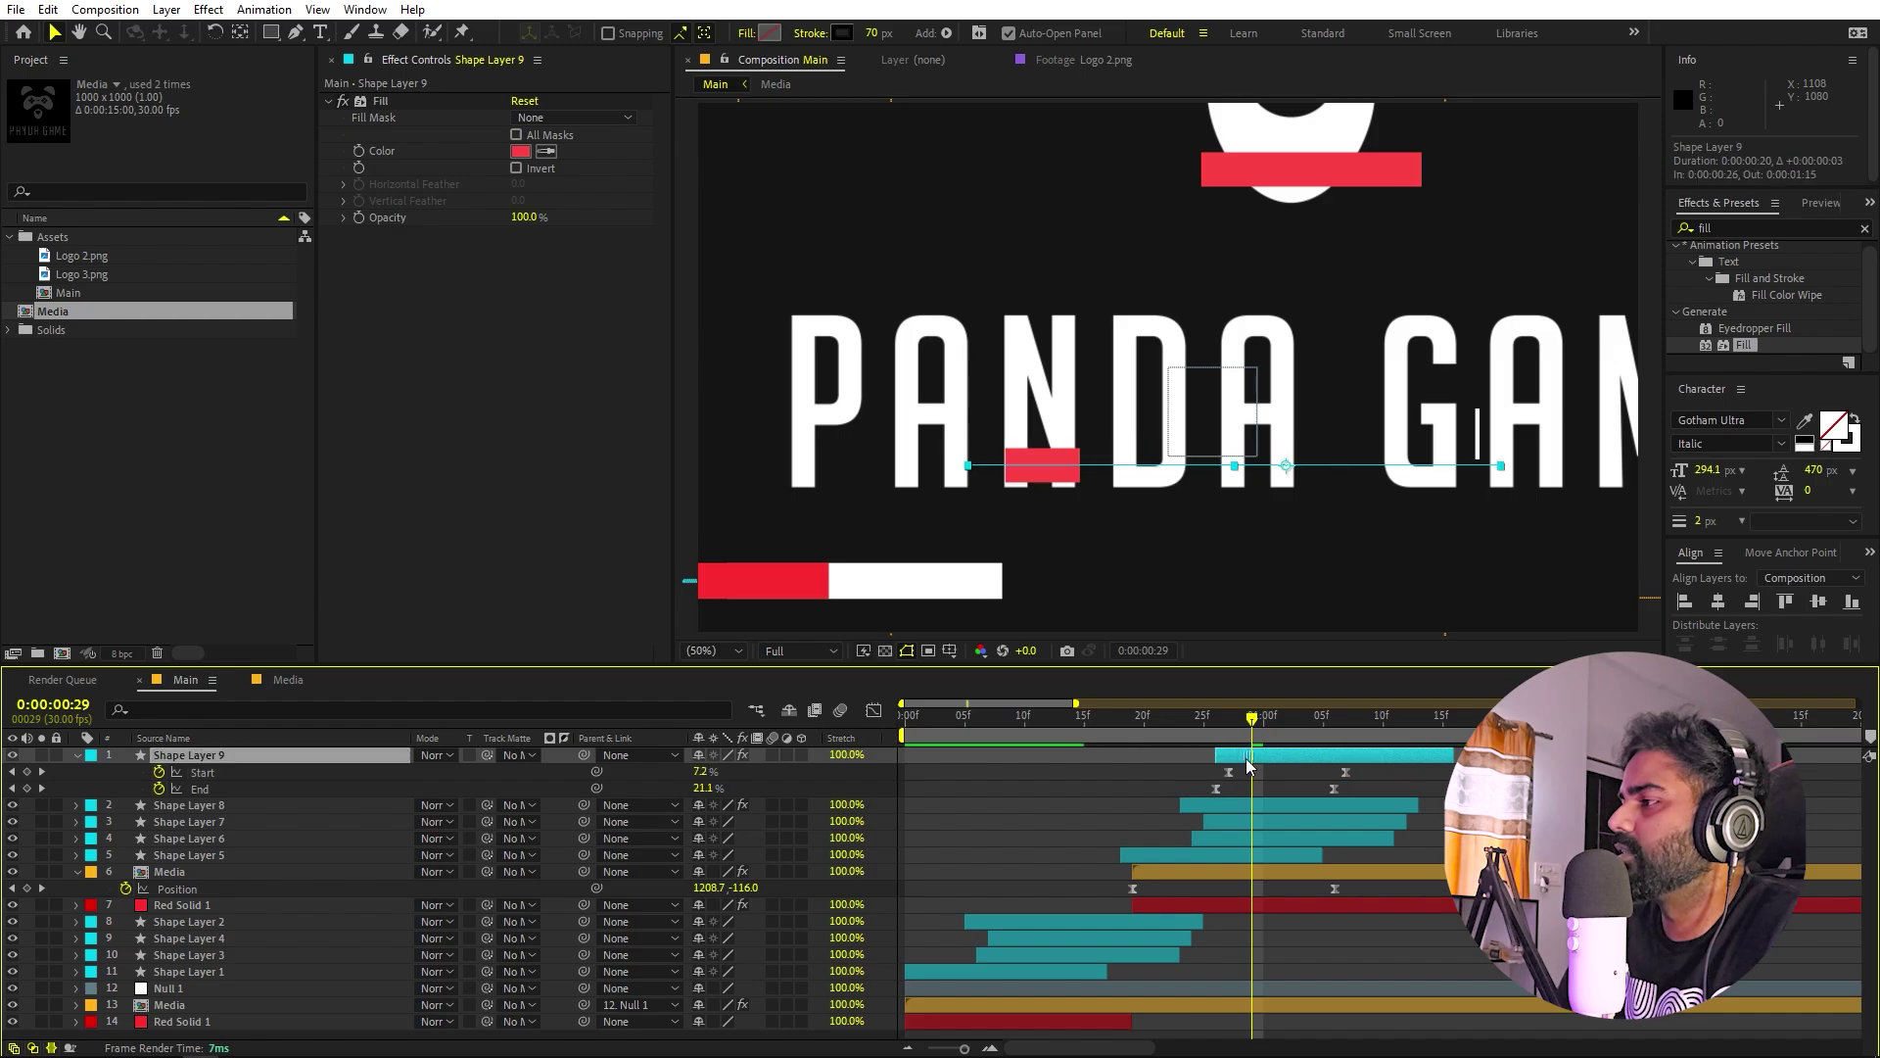
Nudge Shape Layers 6 and 7 up and move the white Shape Layer 5 below the text.
key(shift+Up)
key(shift+Up)
key(shift+Up)
key(shift+Up)
key(shift+Up)
key(shift+Up)
key(shift+Up)
key(shift+Up)
key(shift+Up)
key(shift+Up)
key(shift+Up)
key(shift+Up)
key(shift+Up)
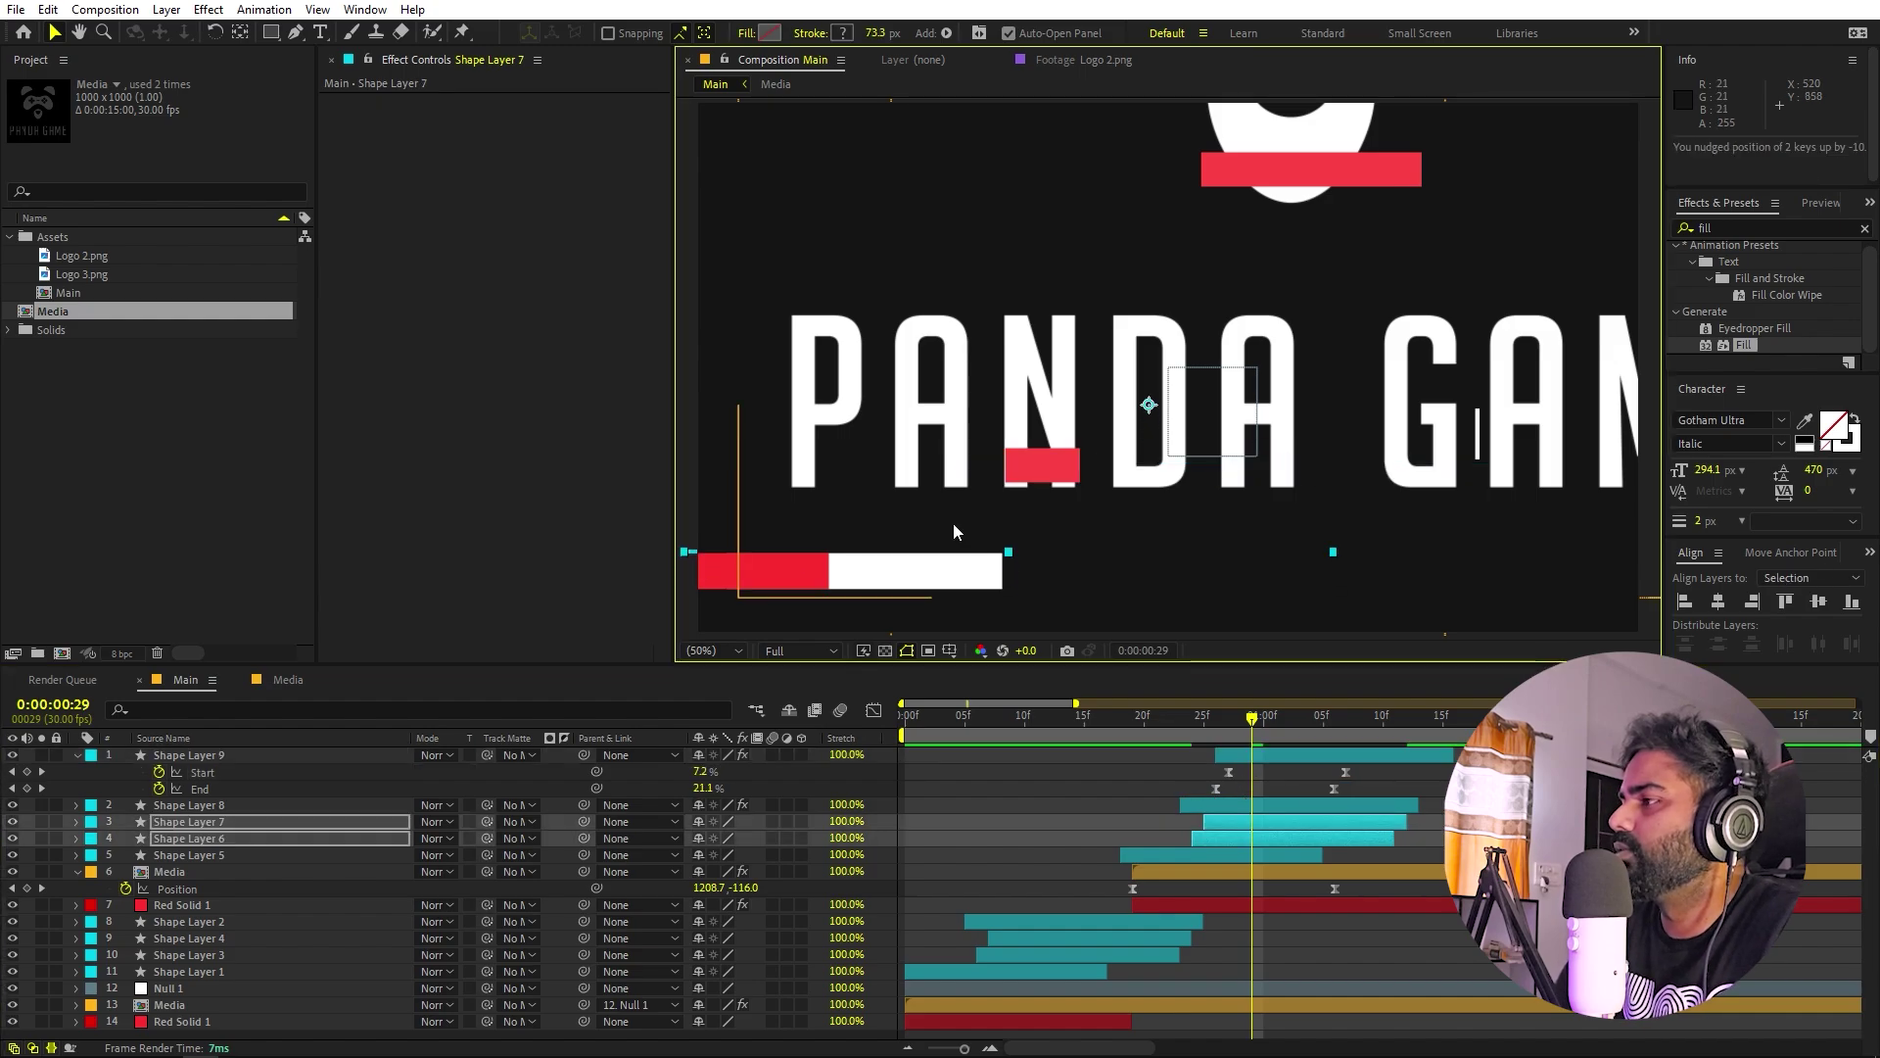
key(shift+Up)
key(shift+Up)
key(shift+Up)
key(shift+Up)
key(shift+Up)
key(shift+Up)
key(shift+Up)
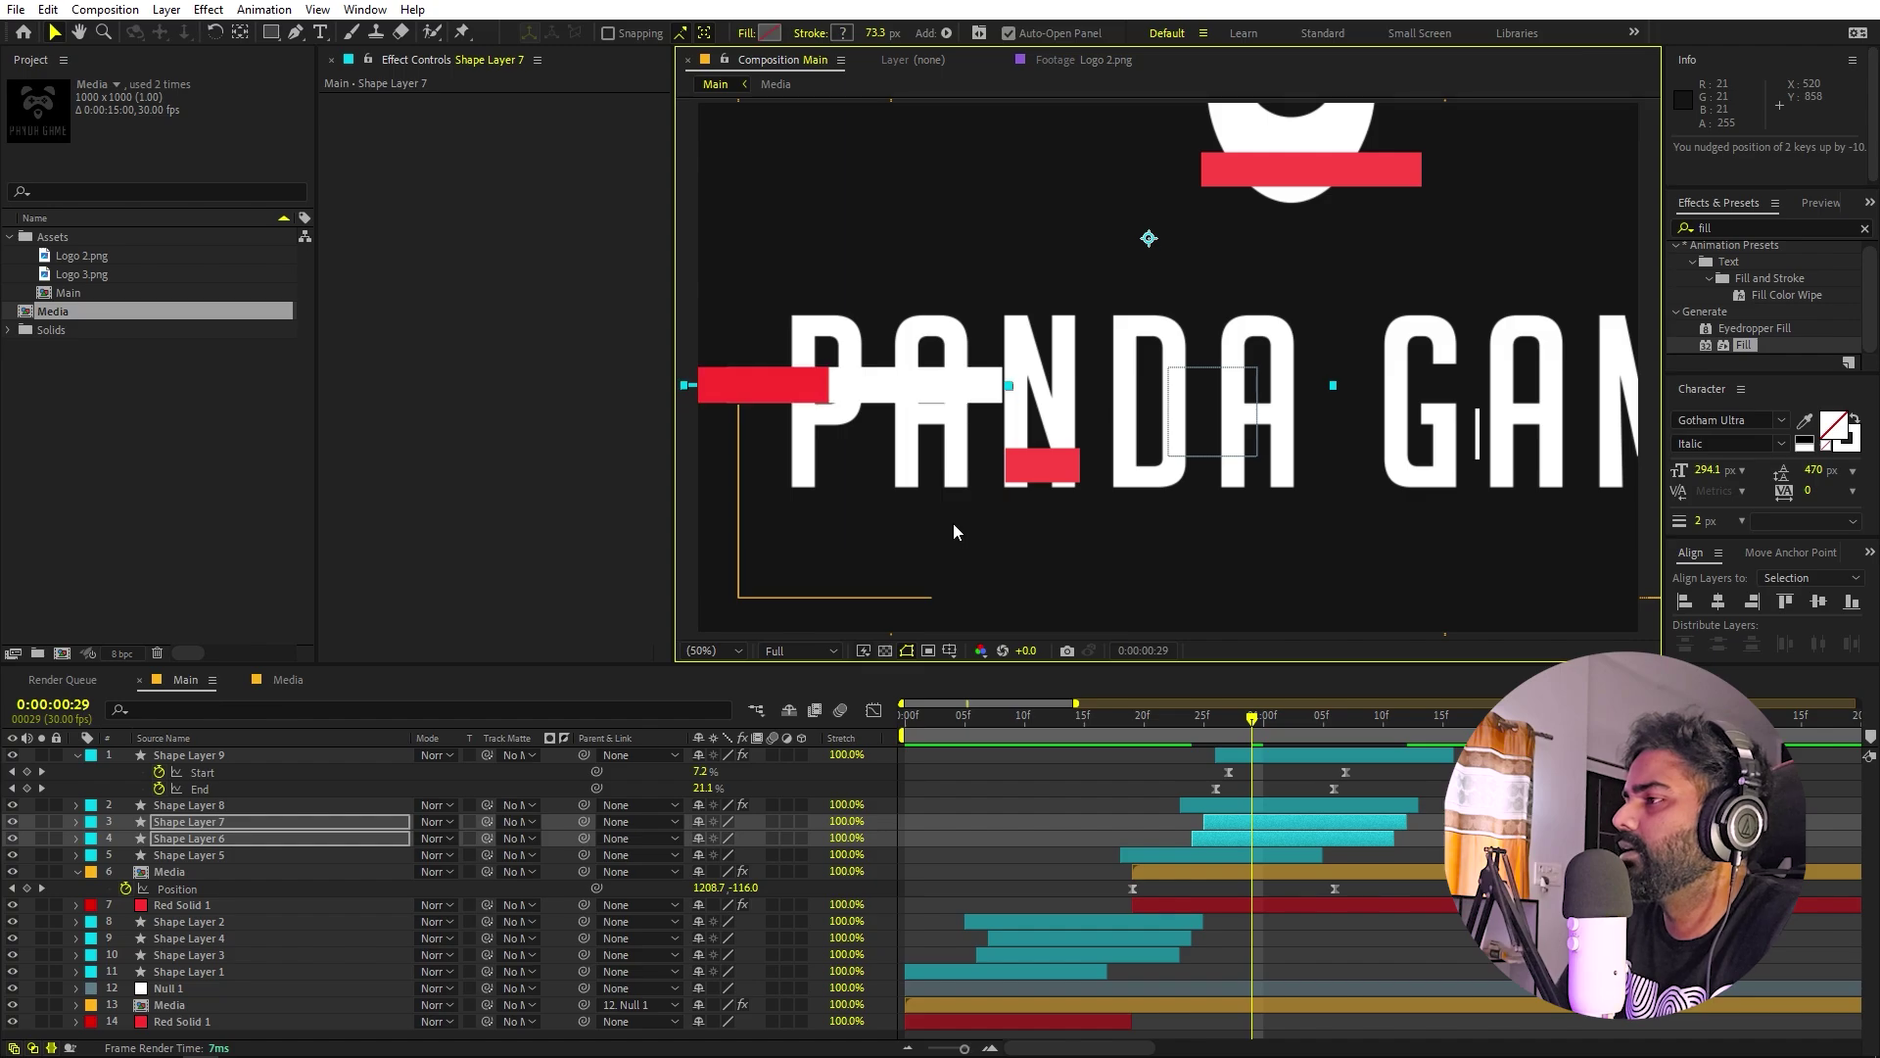
click(1216, 855)
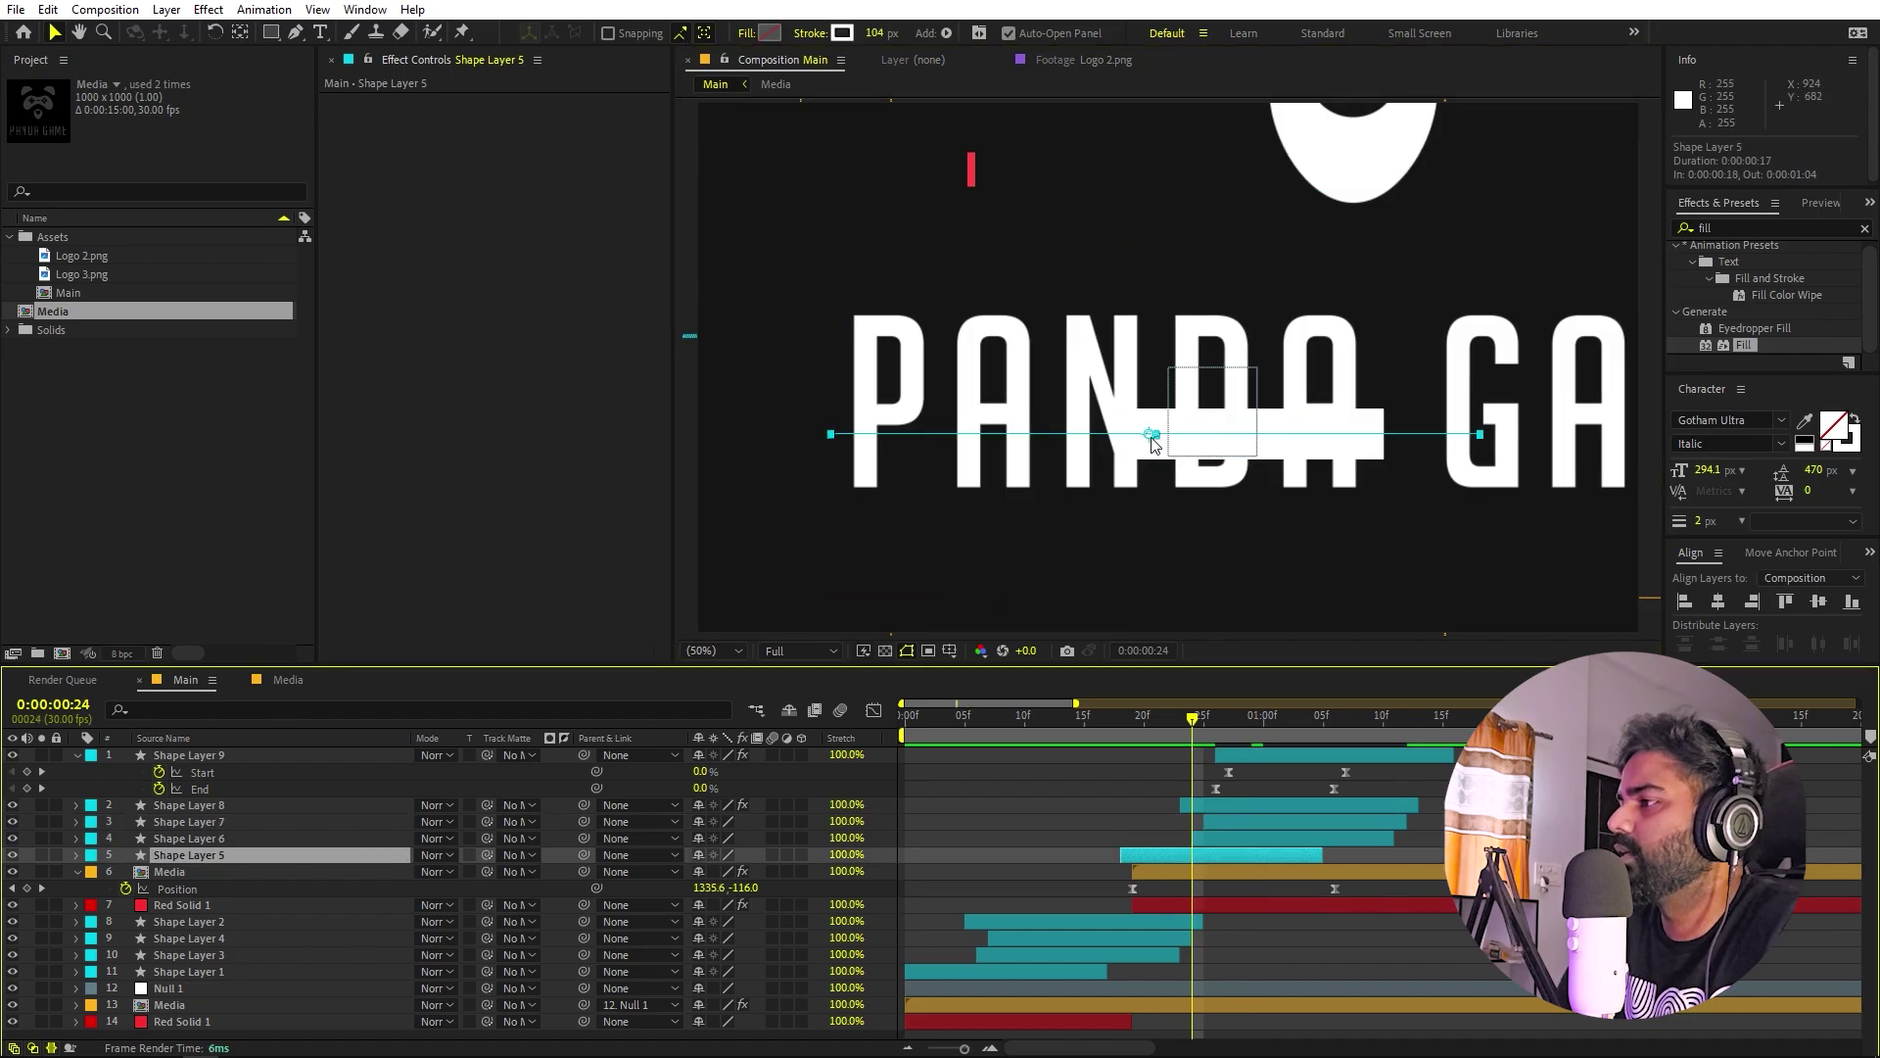
drag(1152, 439, 1150, 522)
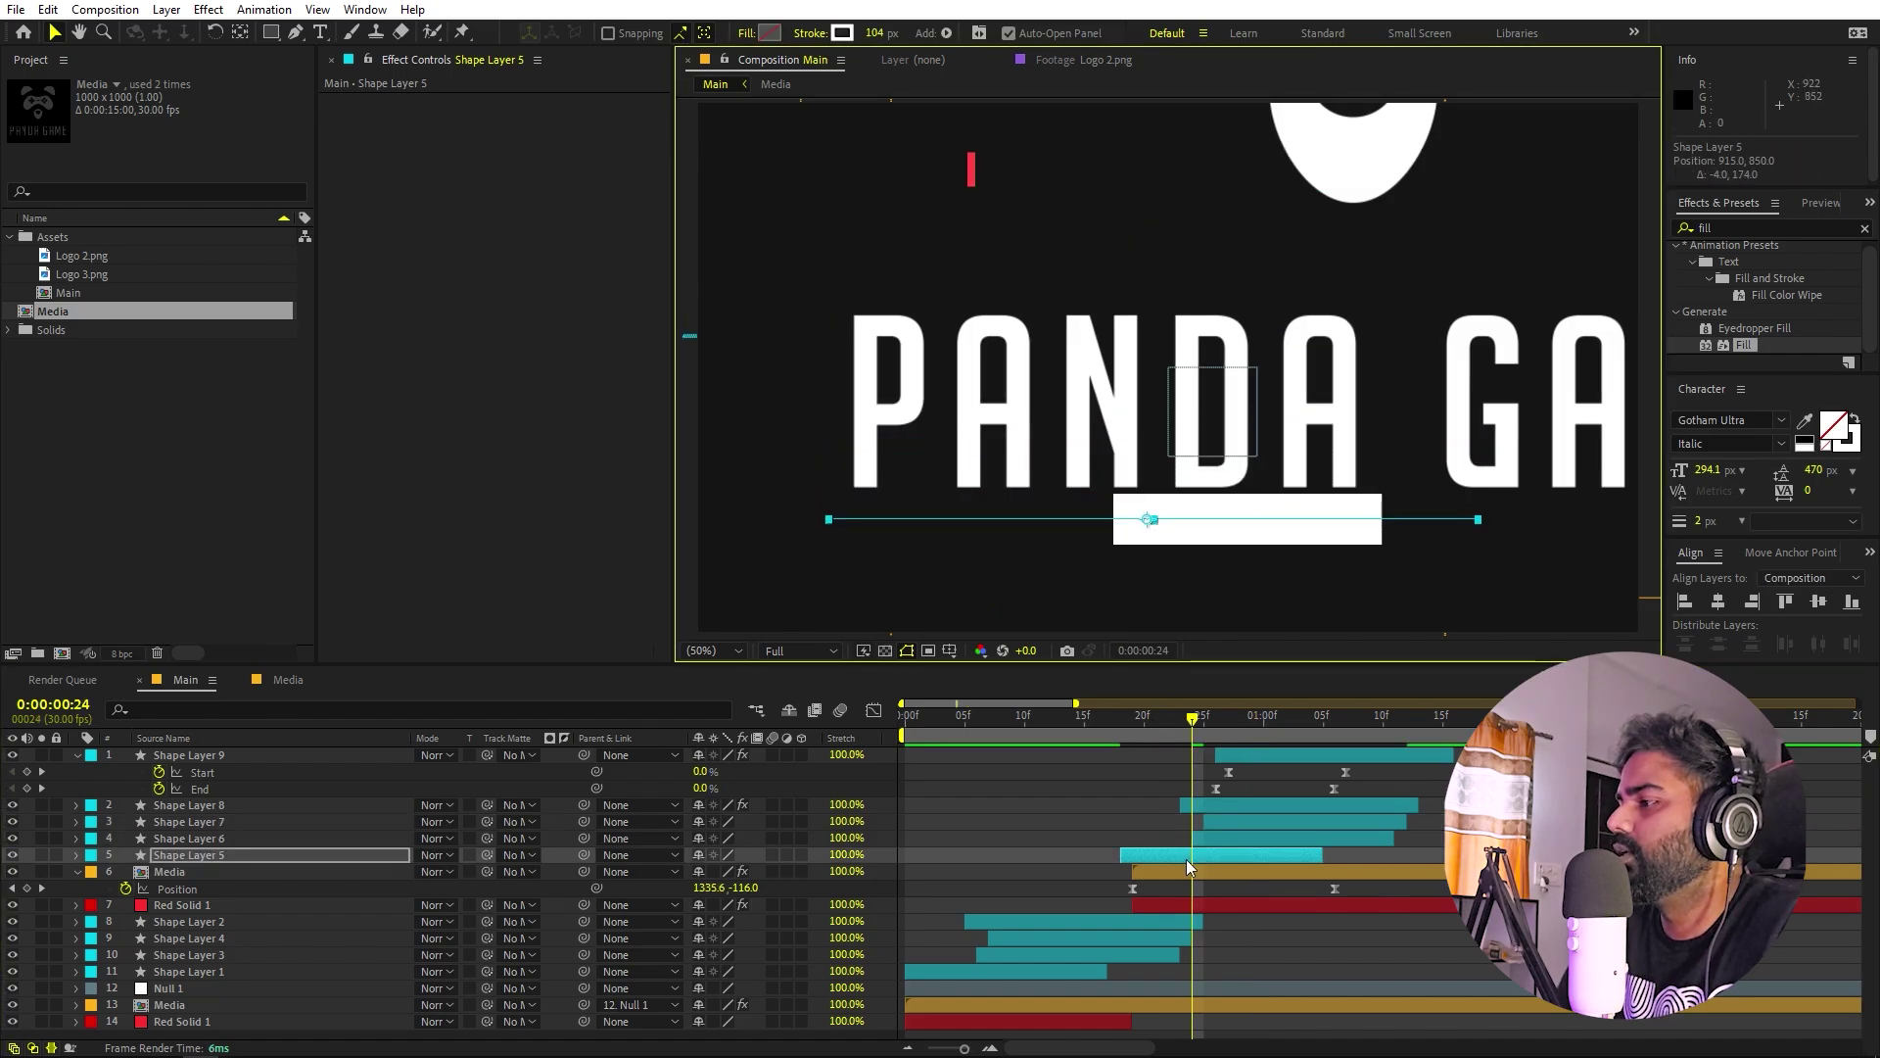
Duplicate the white bar, move the copy above the text to the right, and thin it to about 48 px.
key(ctrl+d)
mouse_move(1154, 523)
mouse_down()
mouse_move(1390, 257)
mouse_move(1353, 253)
mouse_up()
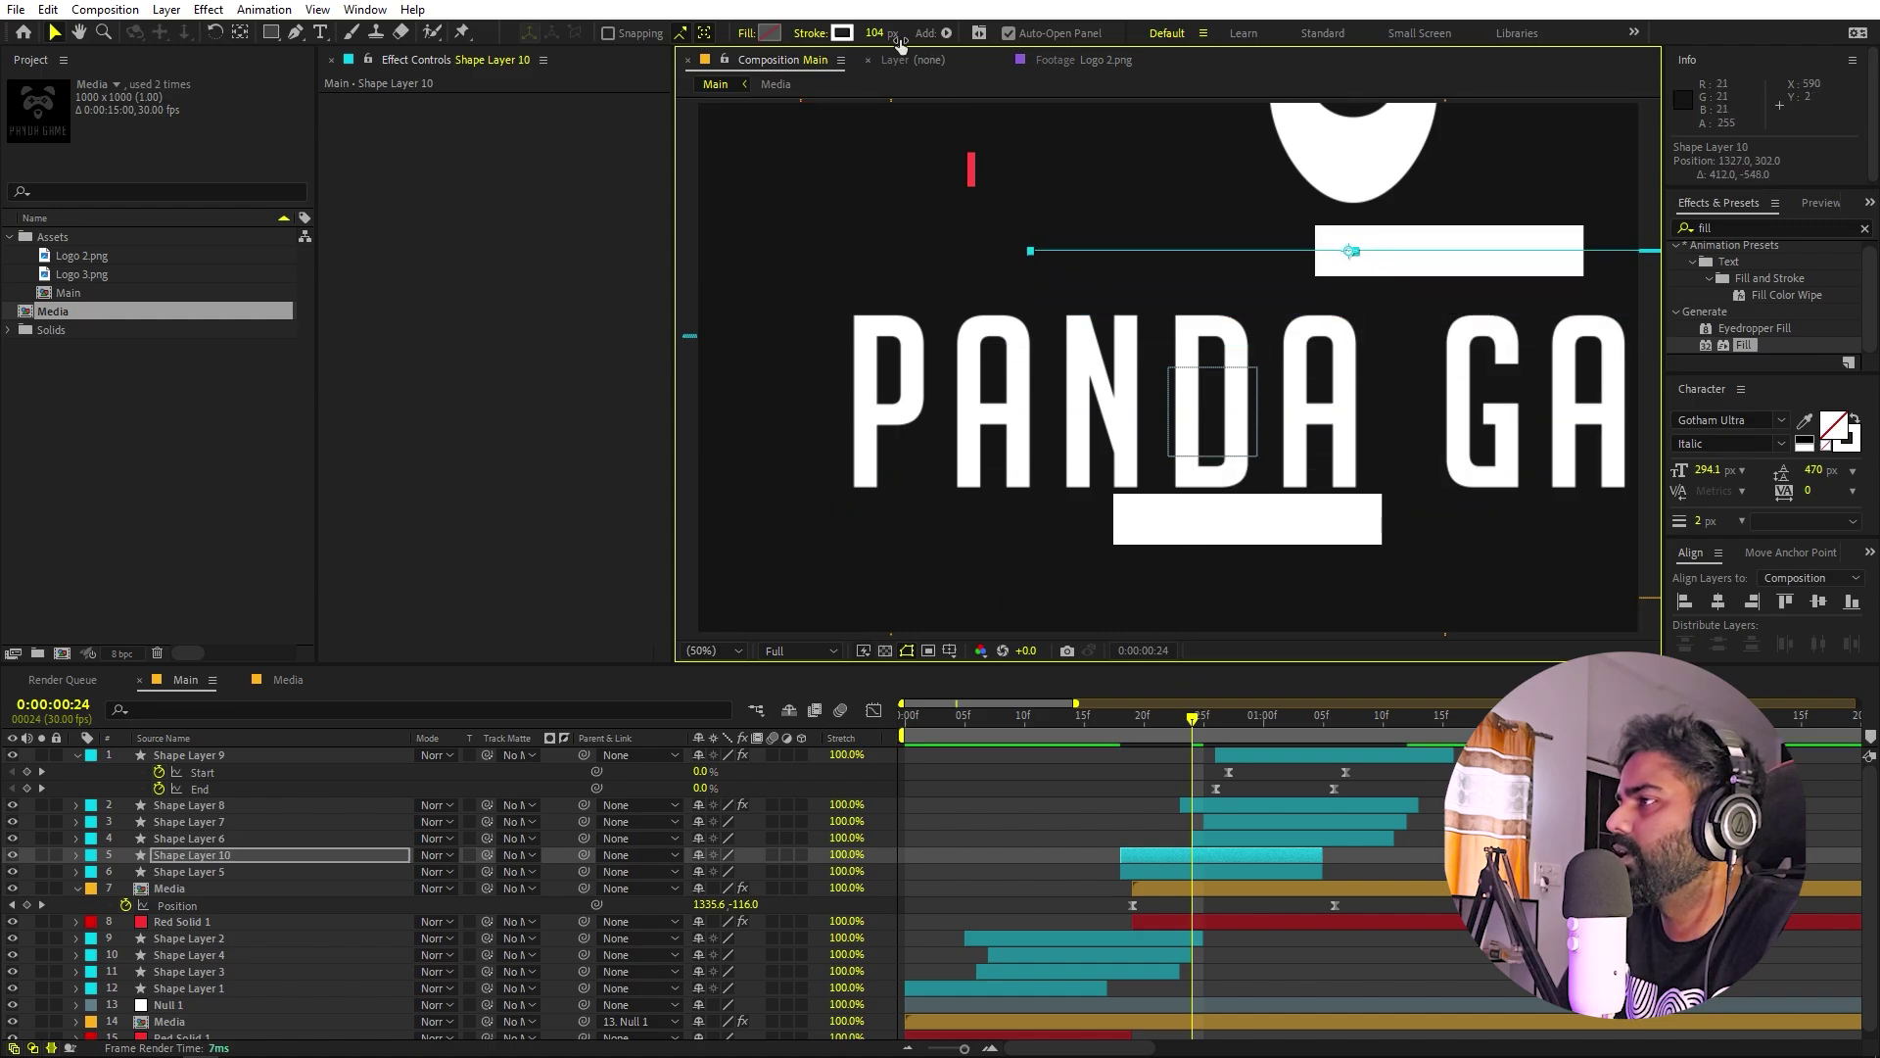
mouse_move(874, 32)
mouse_down()
mouse_move(351, 78)
mouse_move(33, 152)
mouse_up()
Preview the bars from frame 17 to about one second, then select Red Solid 1.
click(1108, 849)
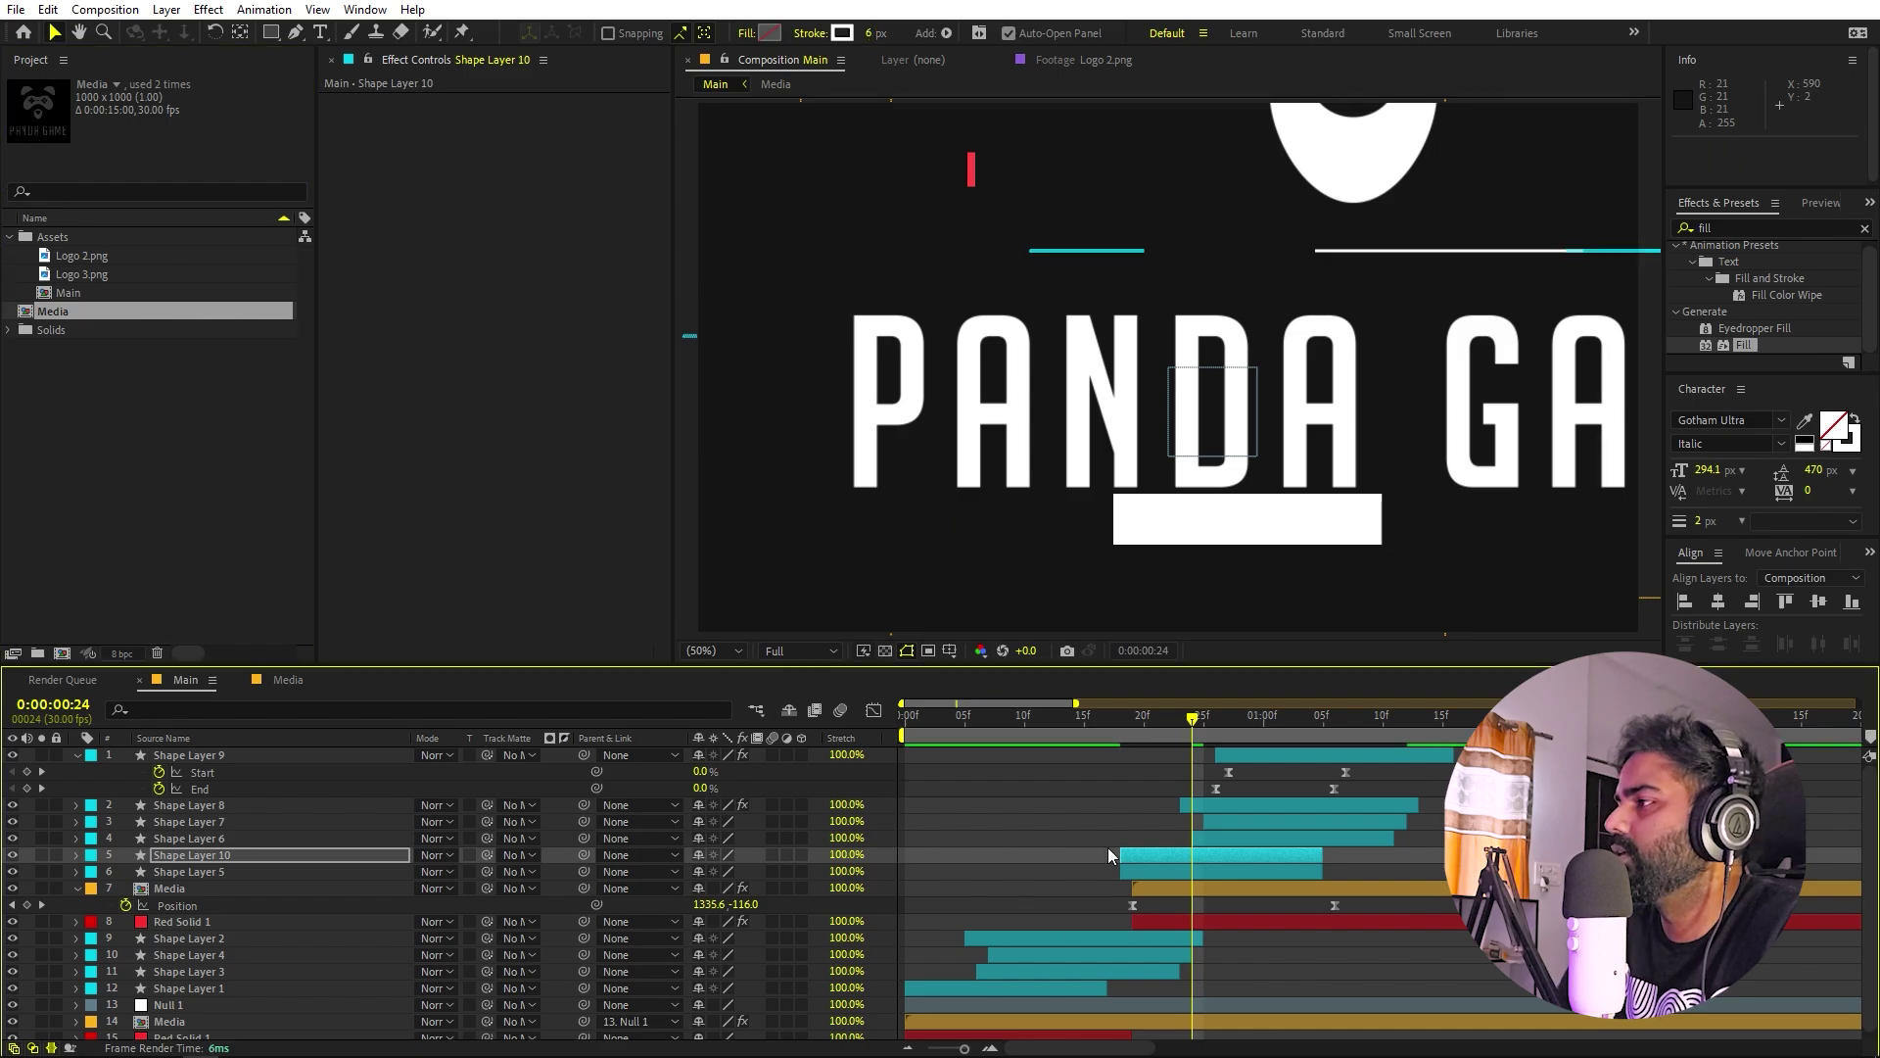
click(1107, 720)
key(space)
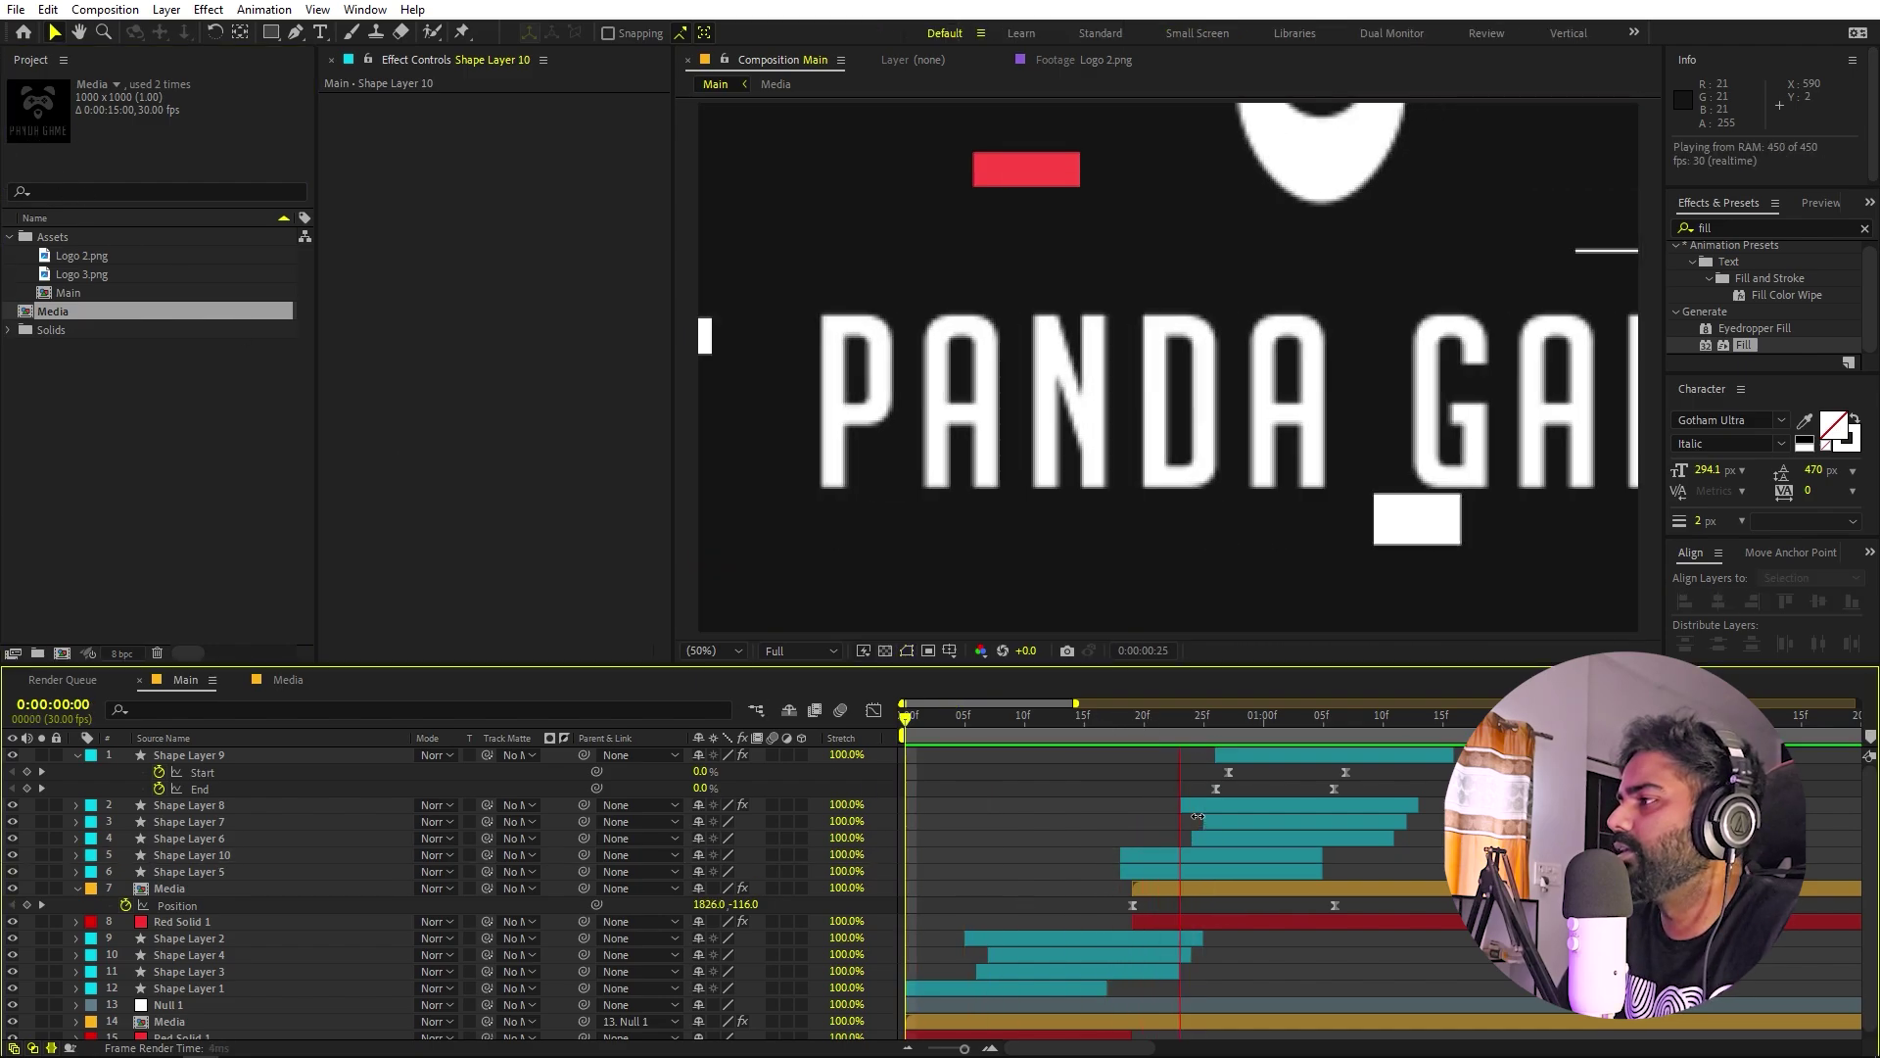
drag(1273, 730, 1341, 731)
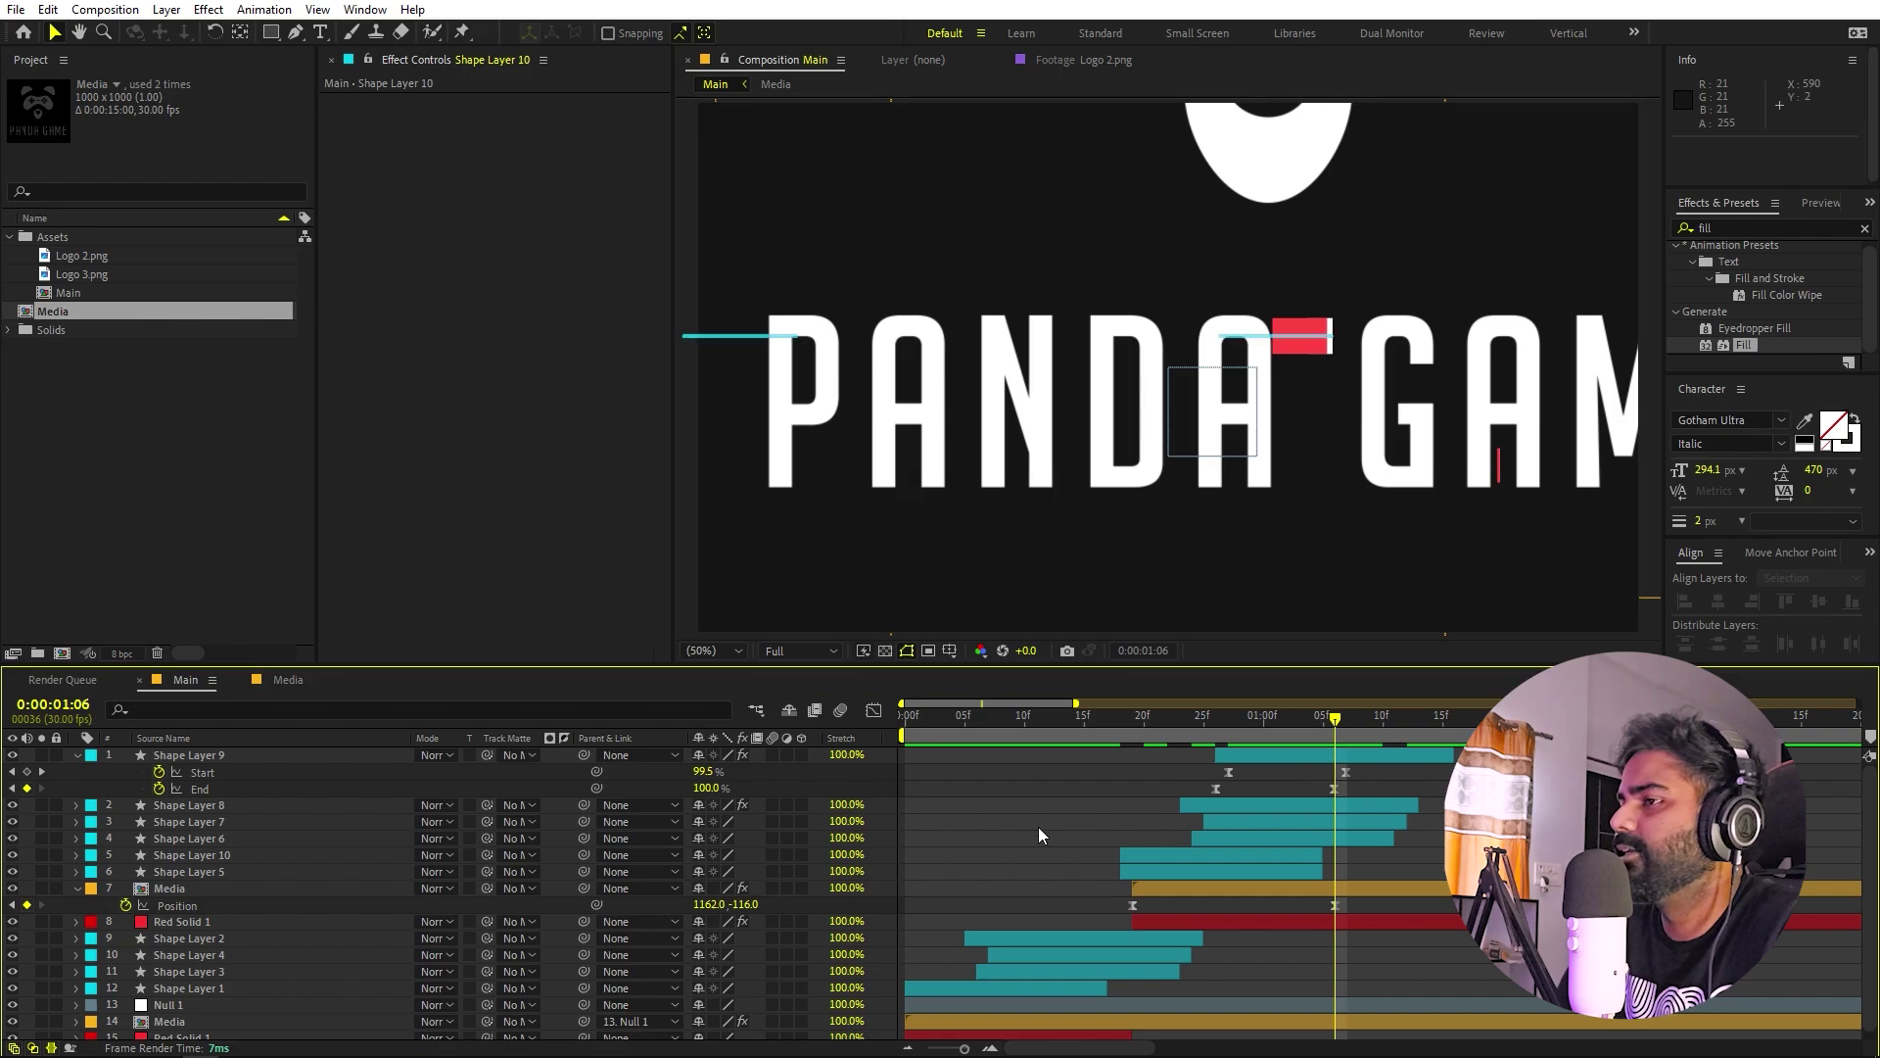
click(1377, 925)
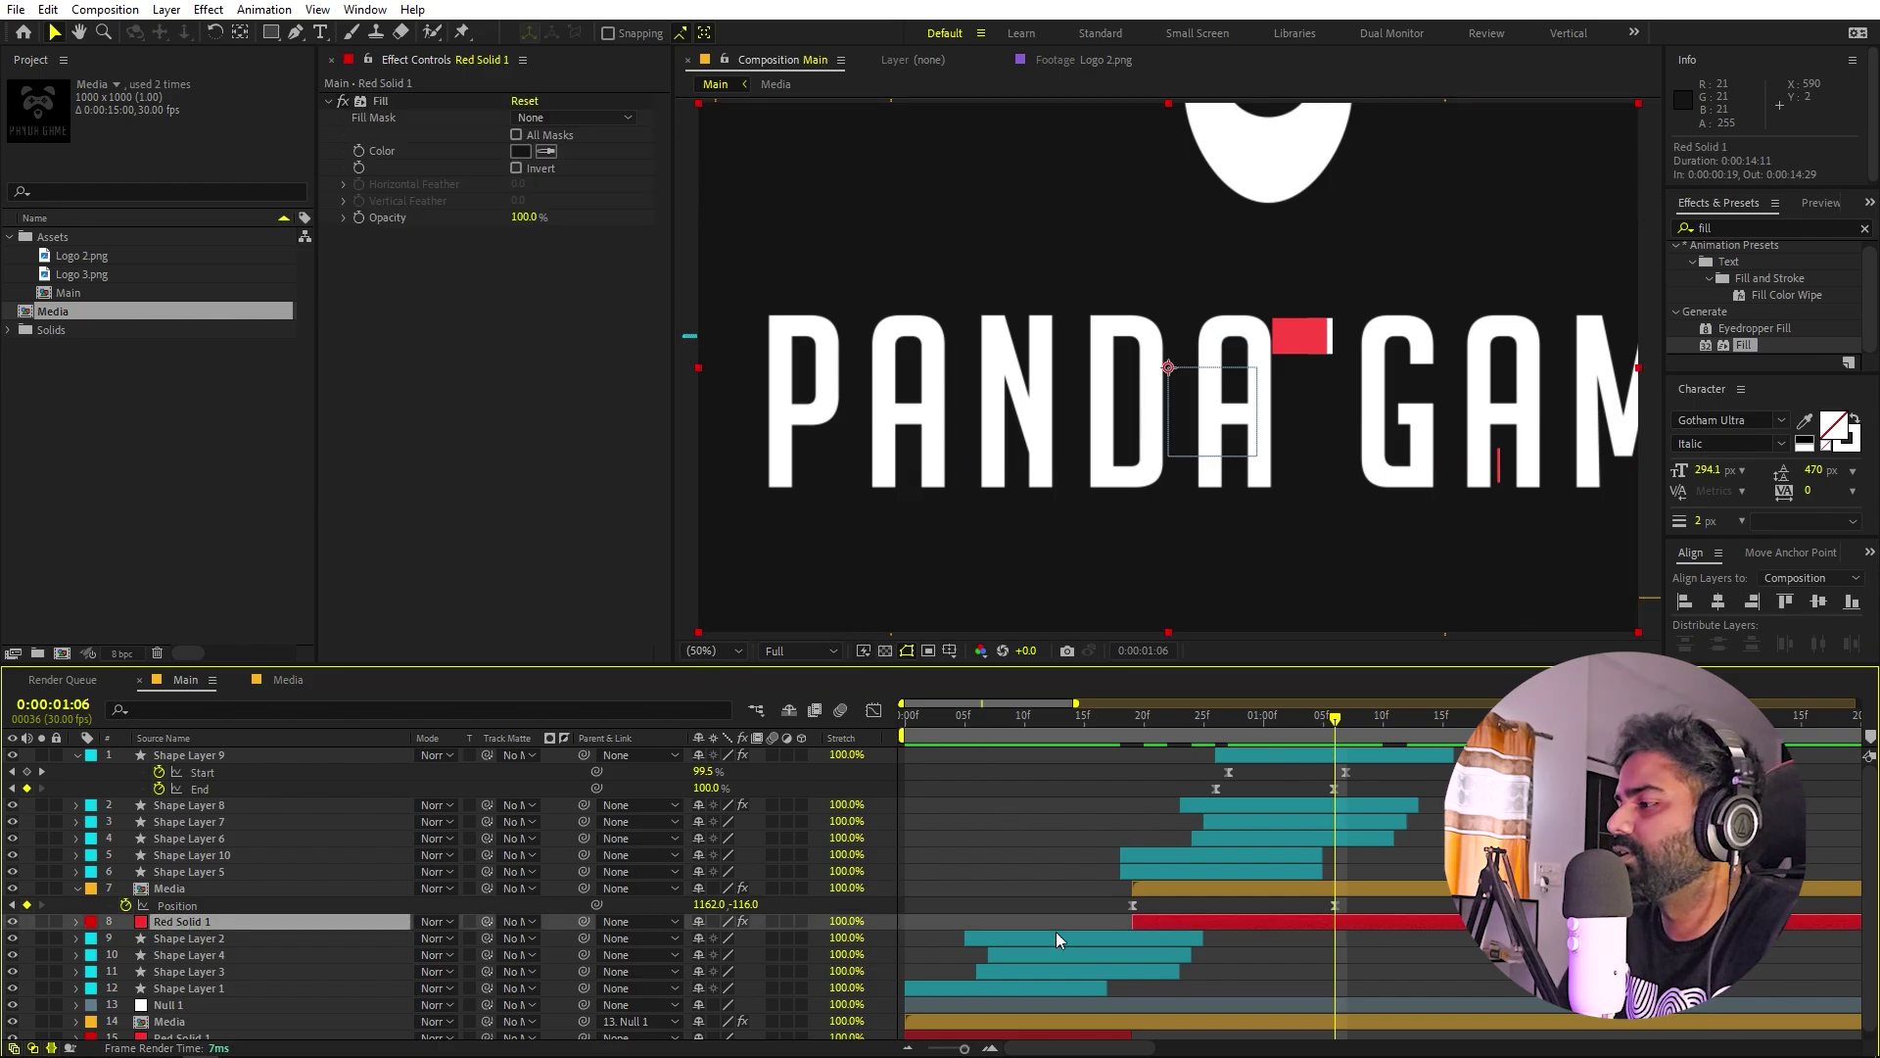
Split Red Solid 1 at the current time and move the split part to the top.
key(ctrl+shift+d)
drag(245, 919, 261, 751)
click(1055, 828)
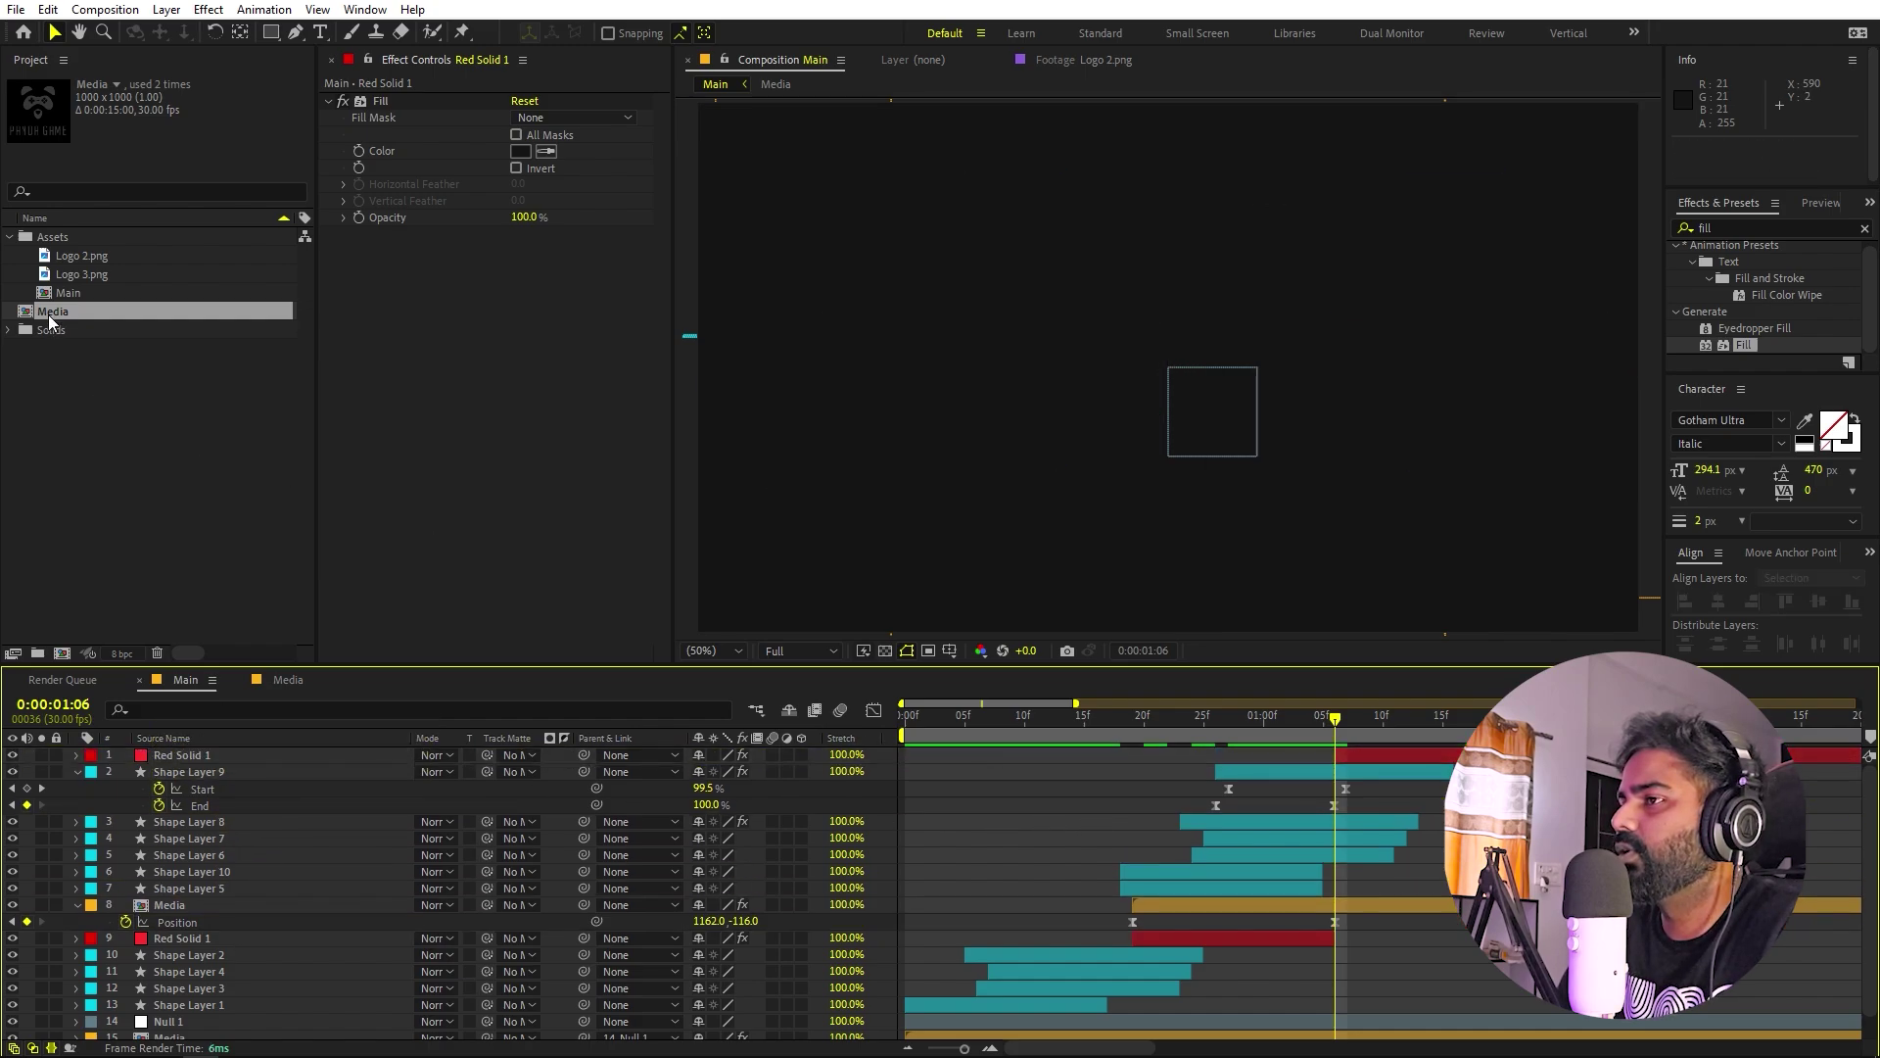
Add the Media logo comp as the top layer and fill it white.
drag(60, 313, 294, 754)
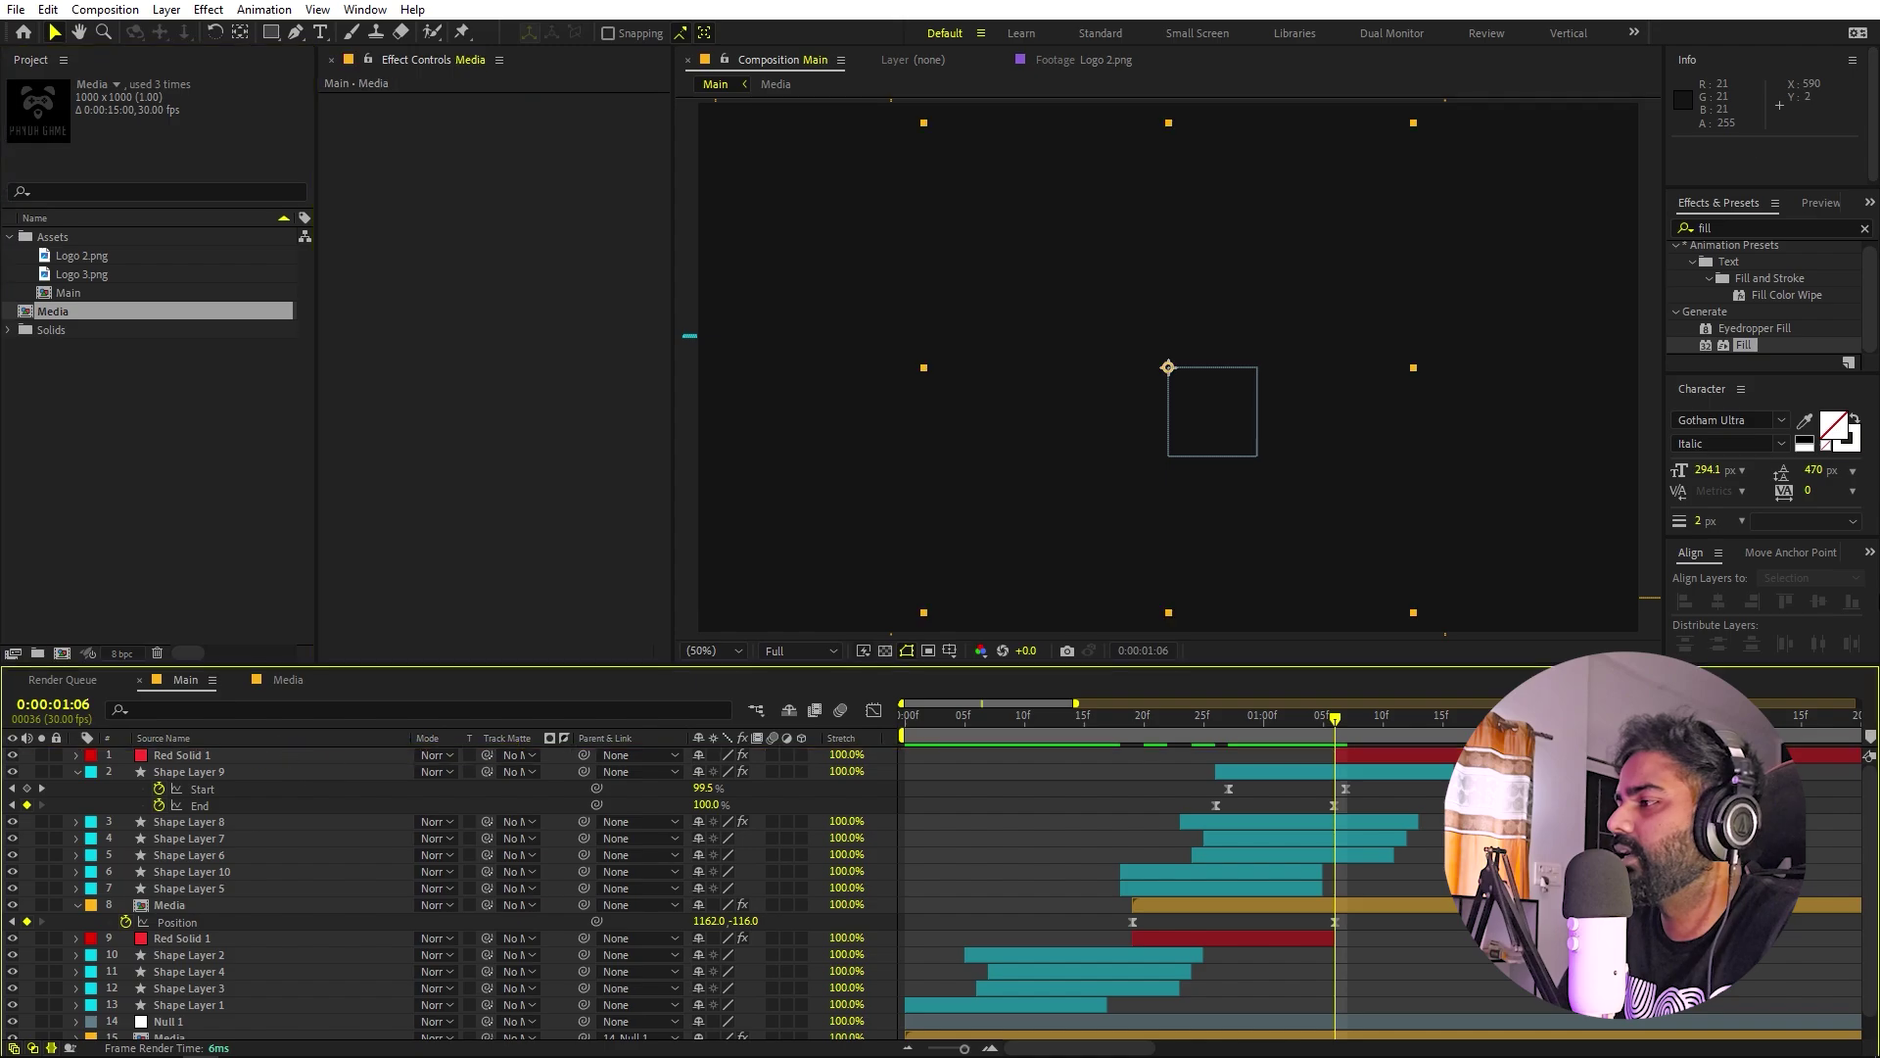
drag(1736, 345, 1218, 328)
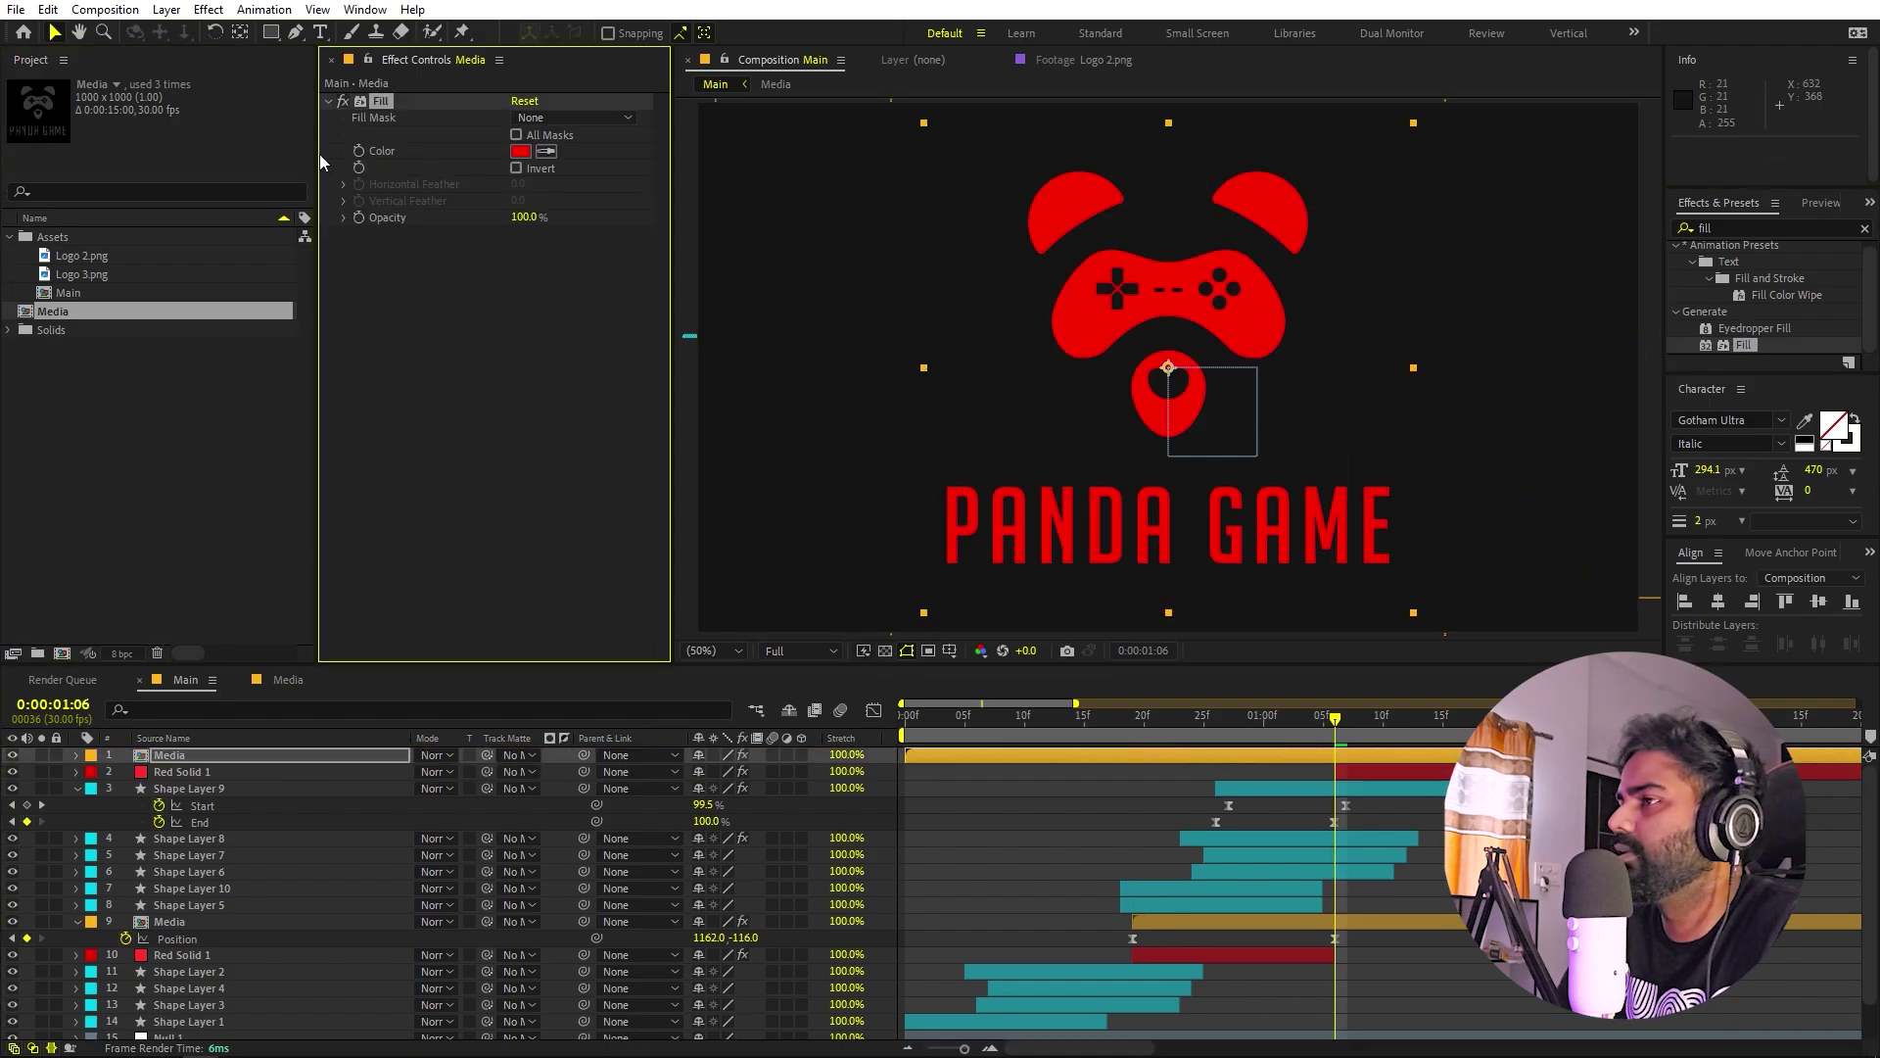
click(521, 152)
drag(103, 529, 54, 493)
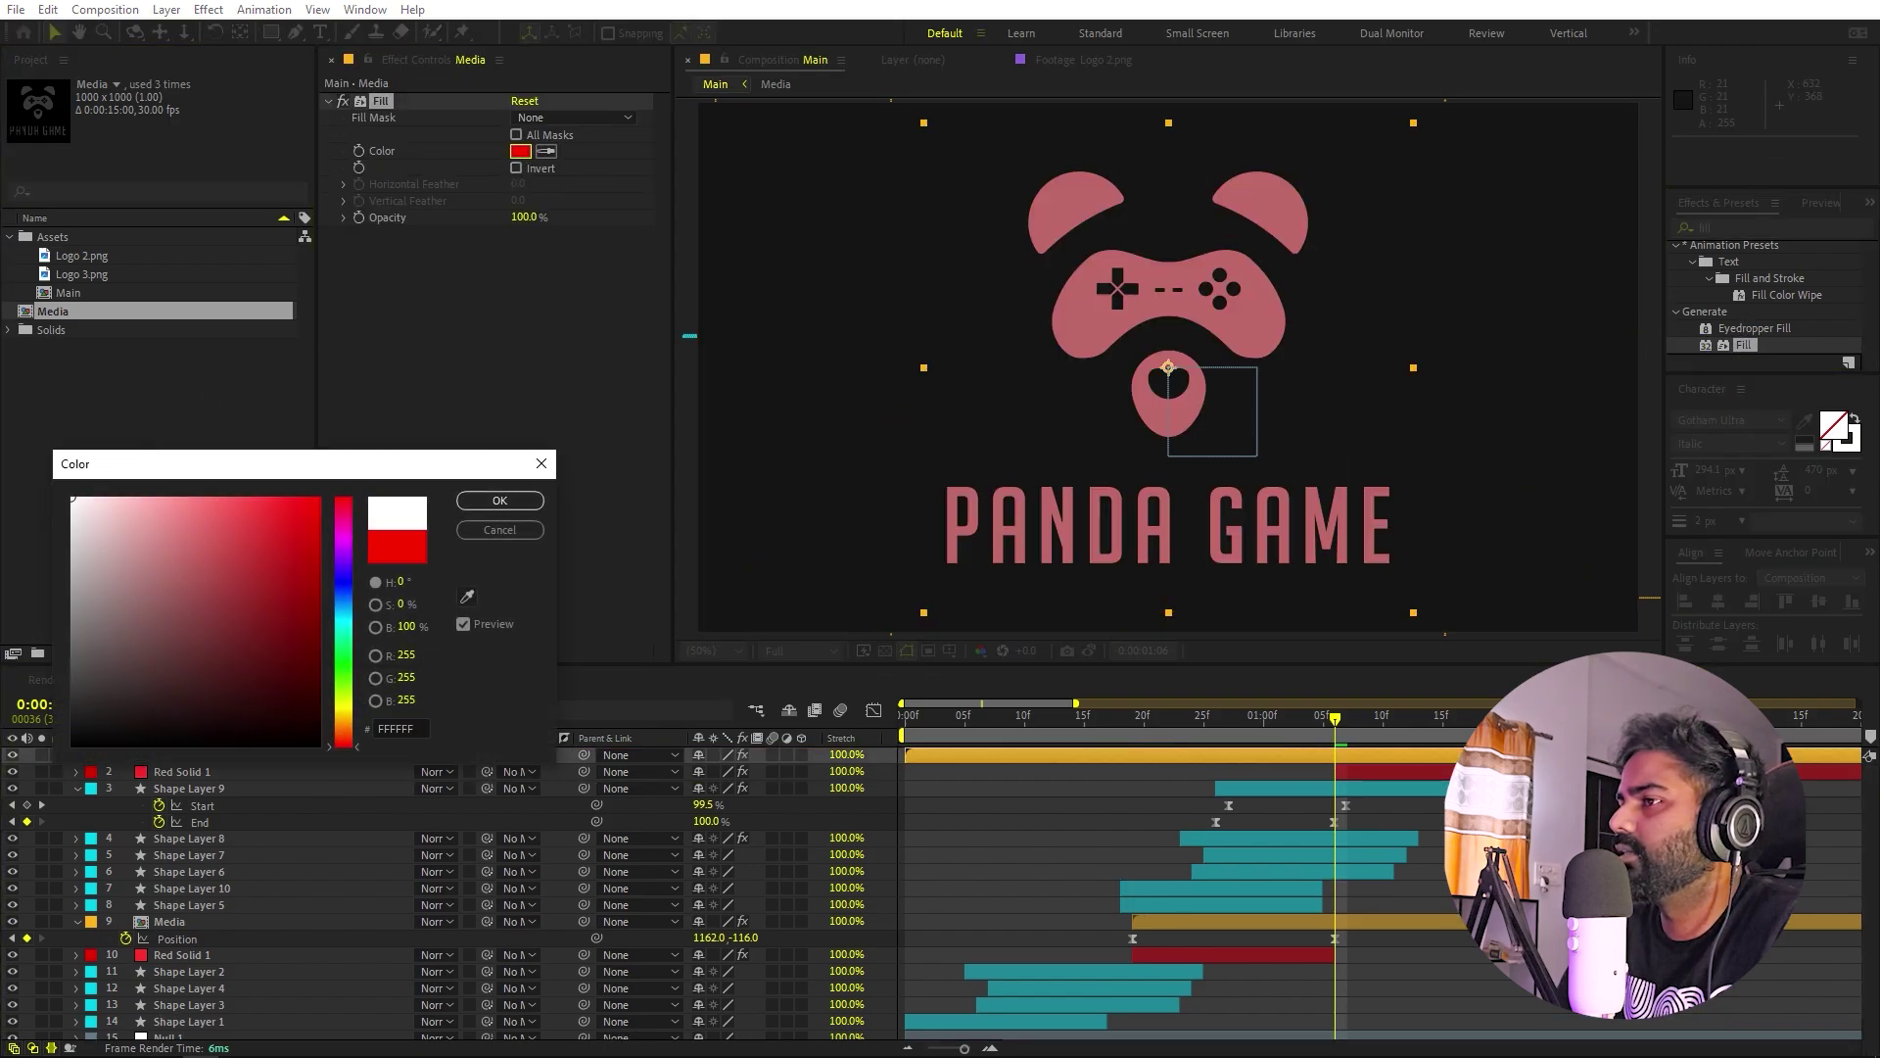
click(499, 500)
Scale the white logo to 223.9% and reposition it.
key(s)
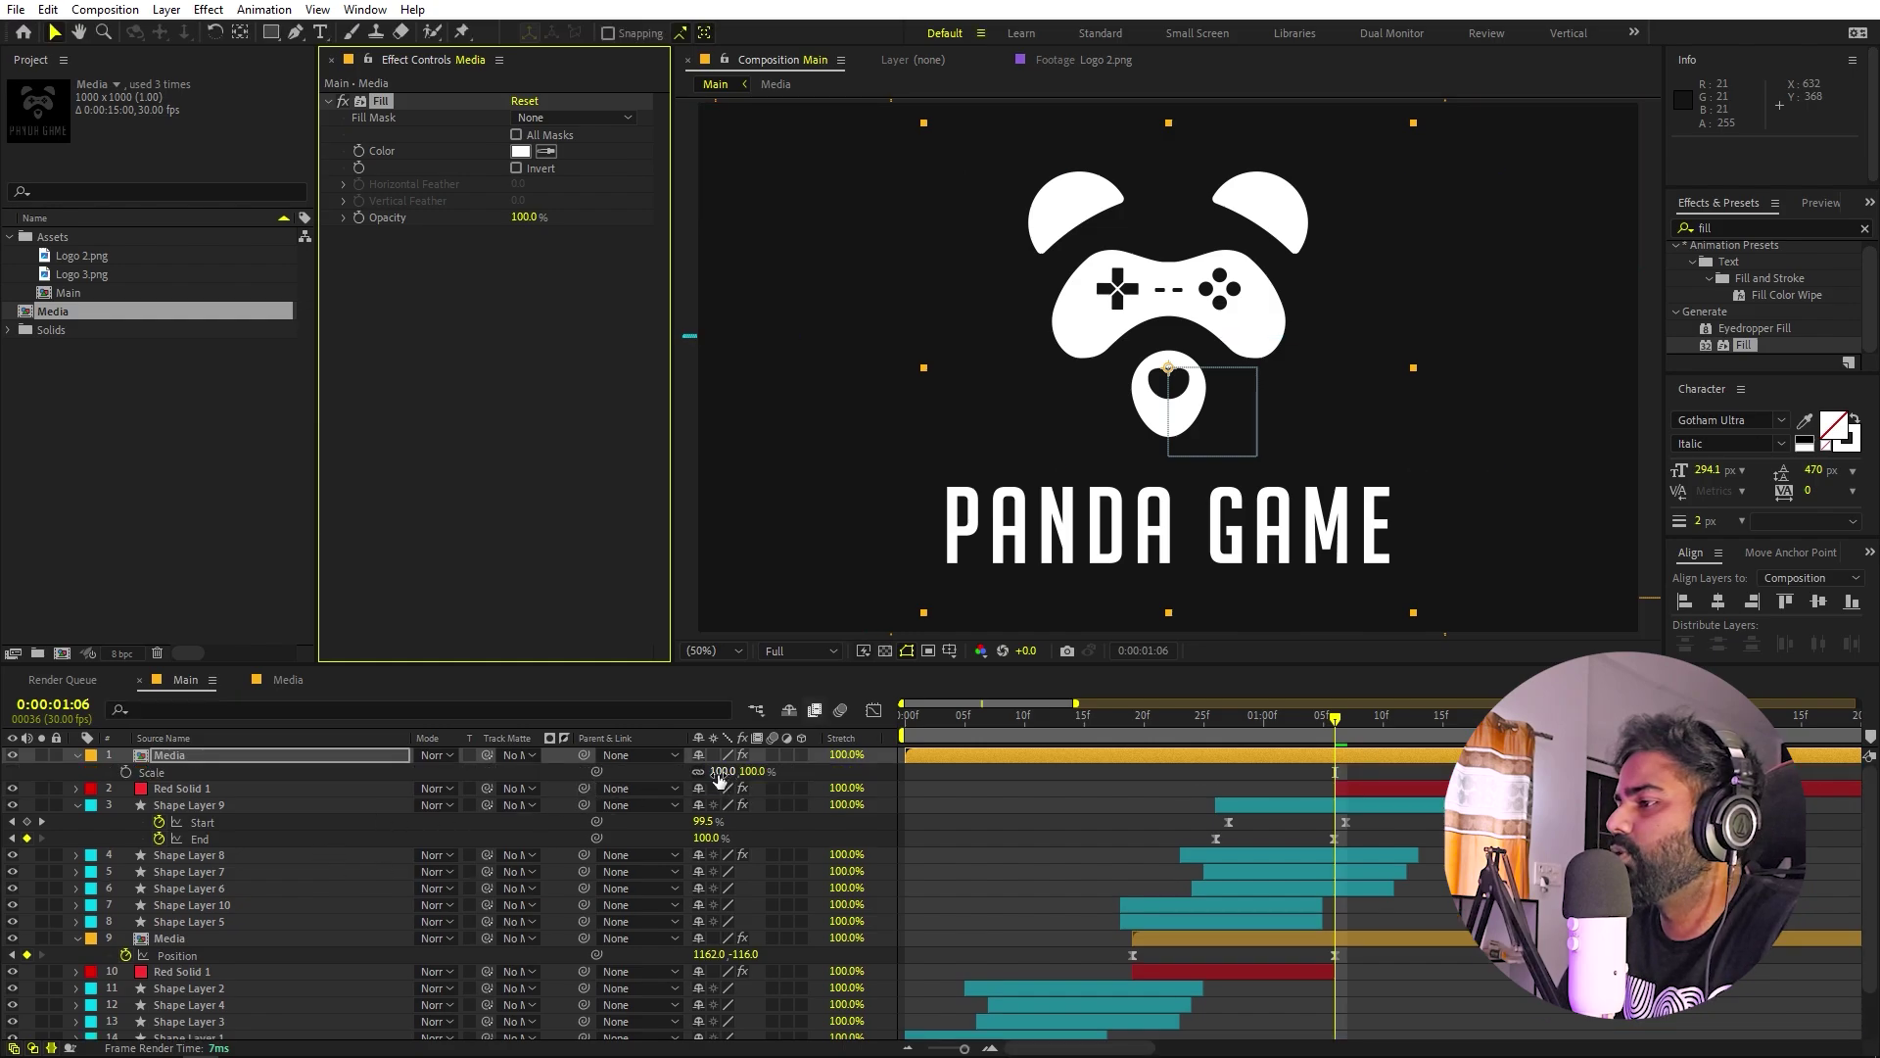
drag(722, 772, 1879, 720)
drag(1240, 248, 1074, 431)
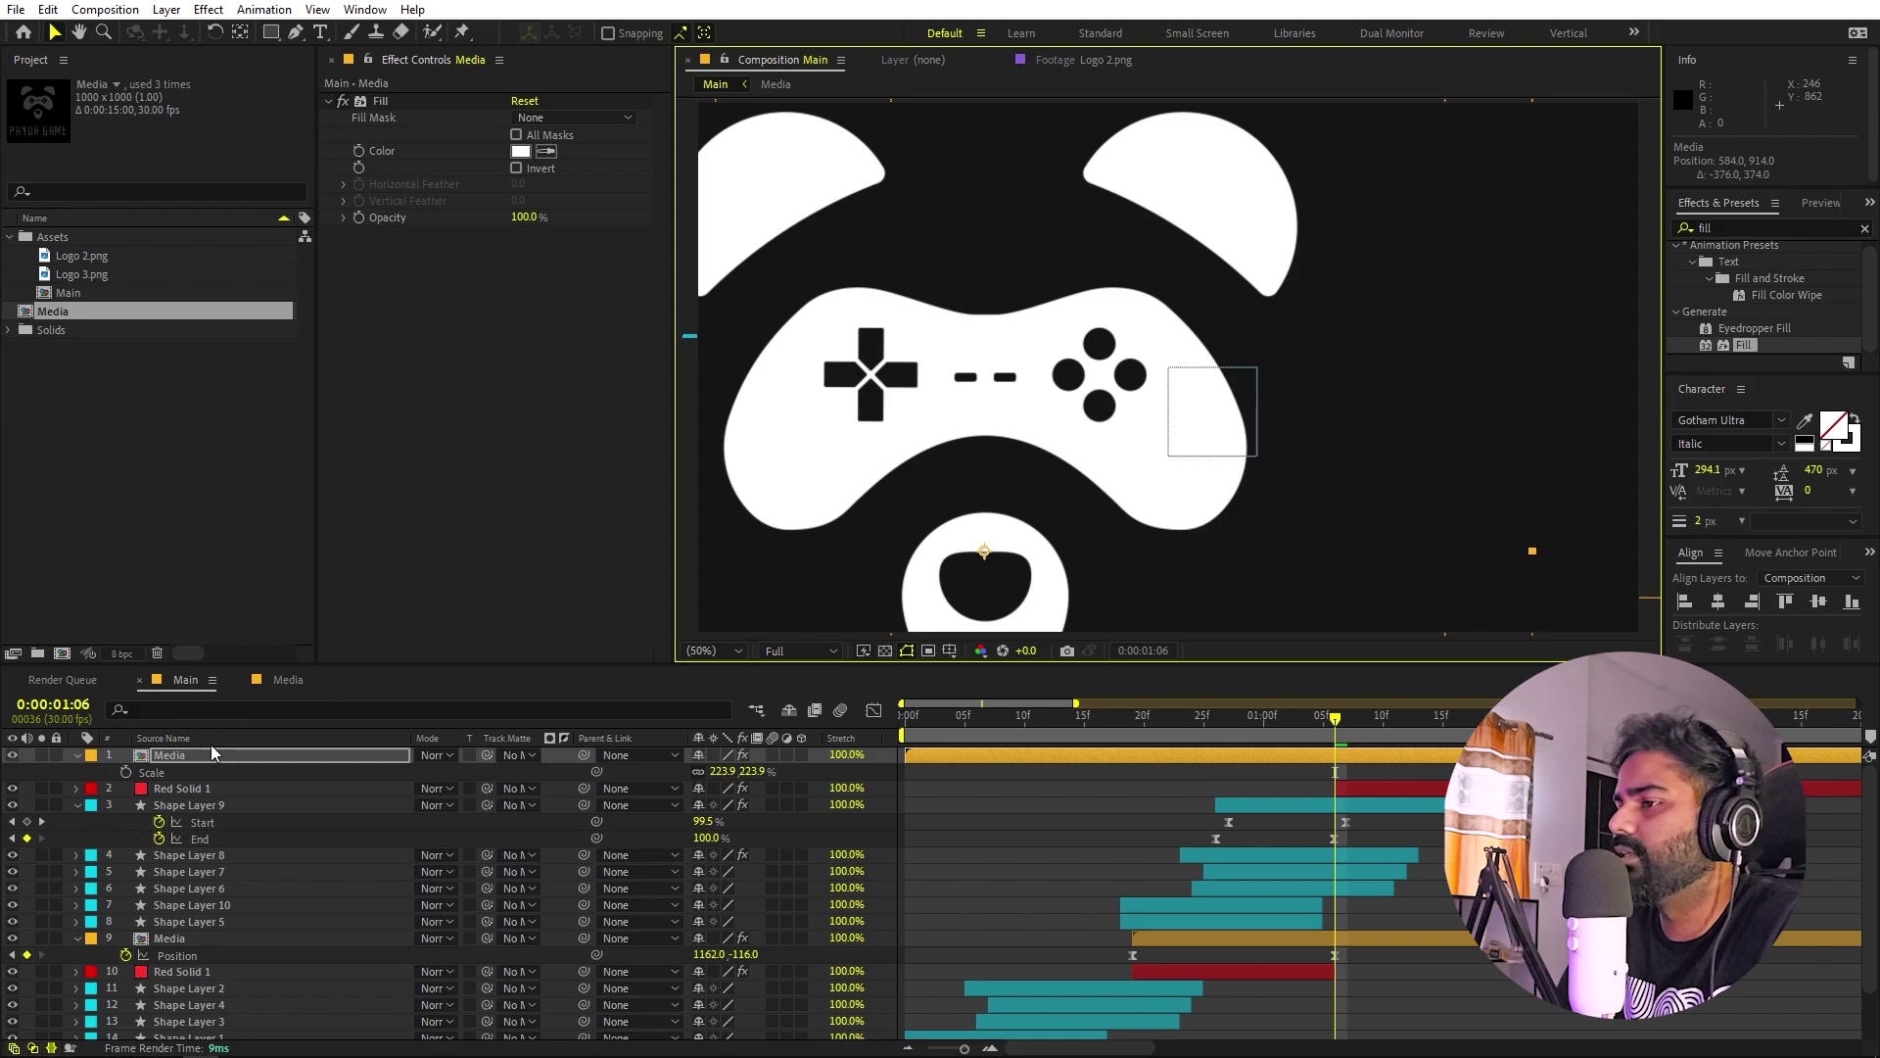
key(Return)
Start the logo at 1:05 and keyframe Position sliding right from 584,914 to 1032,914.
click(125, 772)
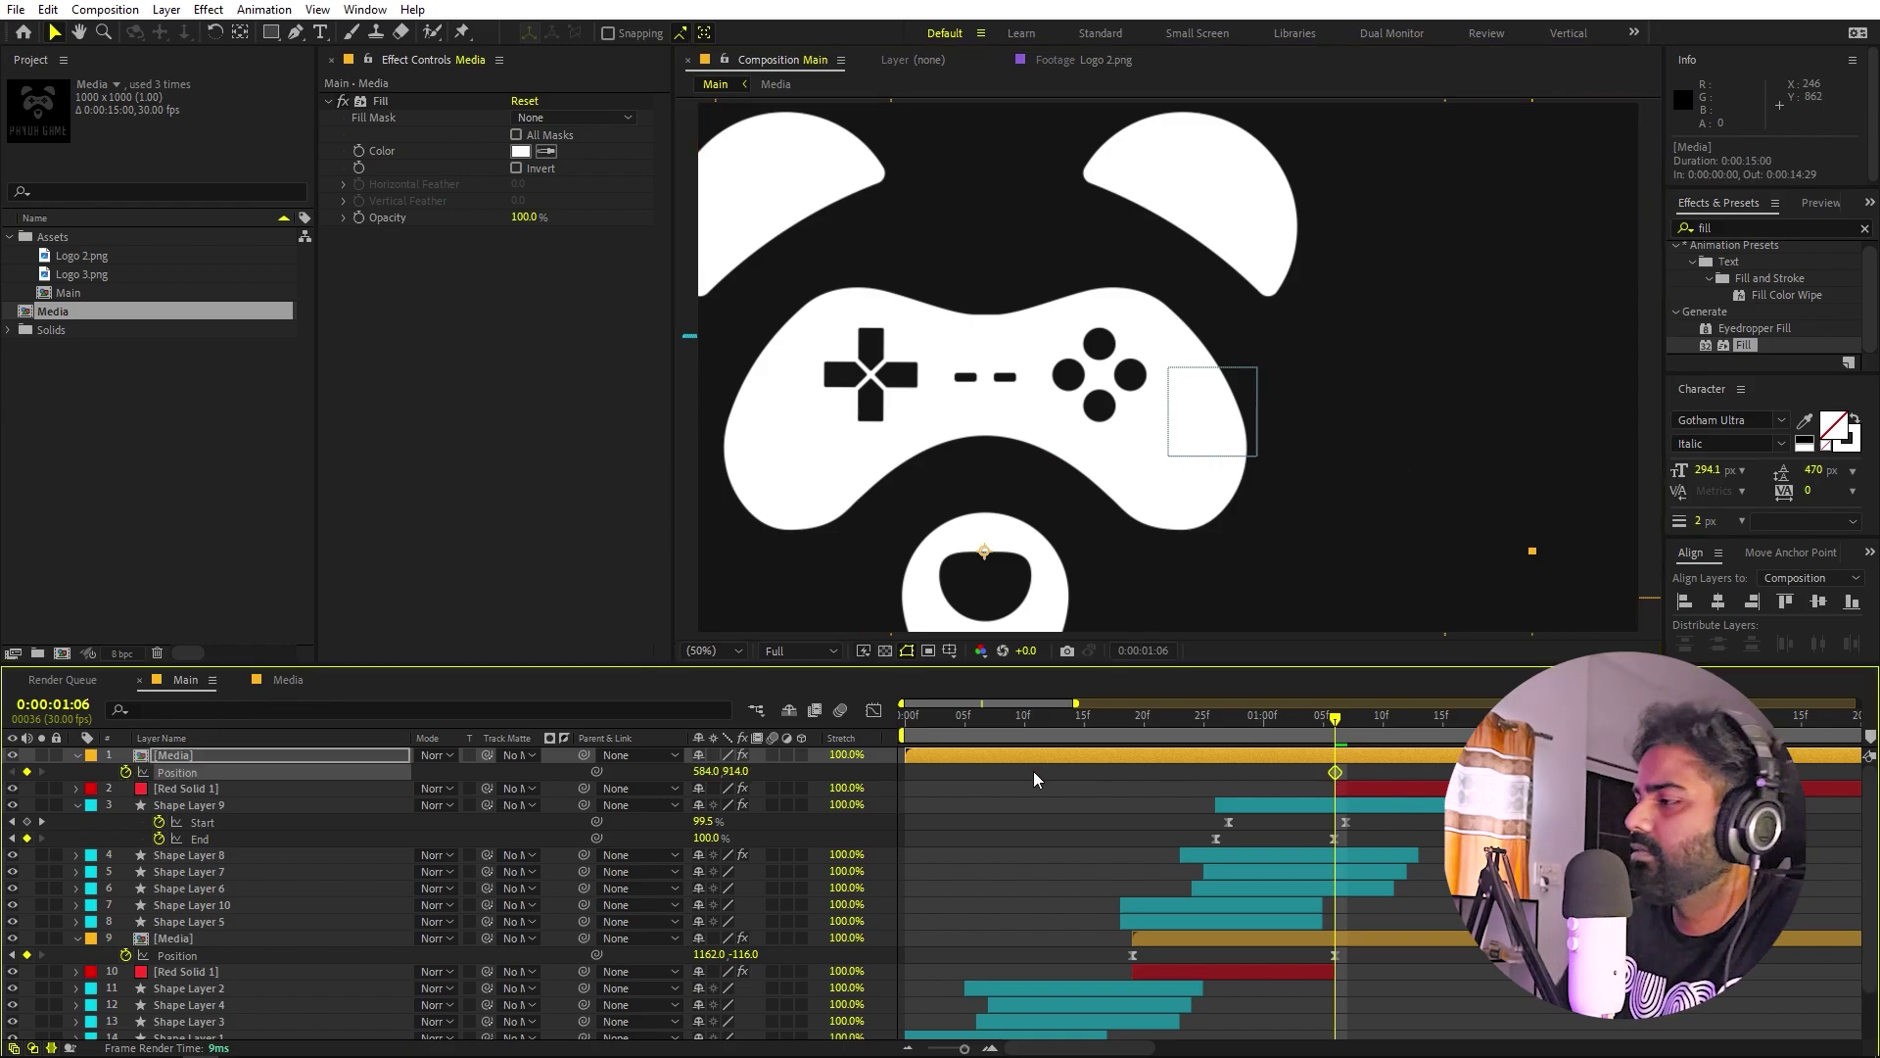
drag(1033, 747, 1453, 748)
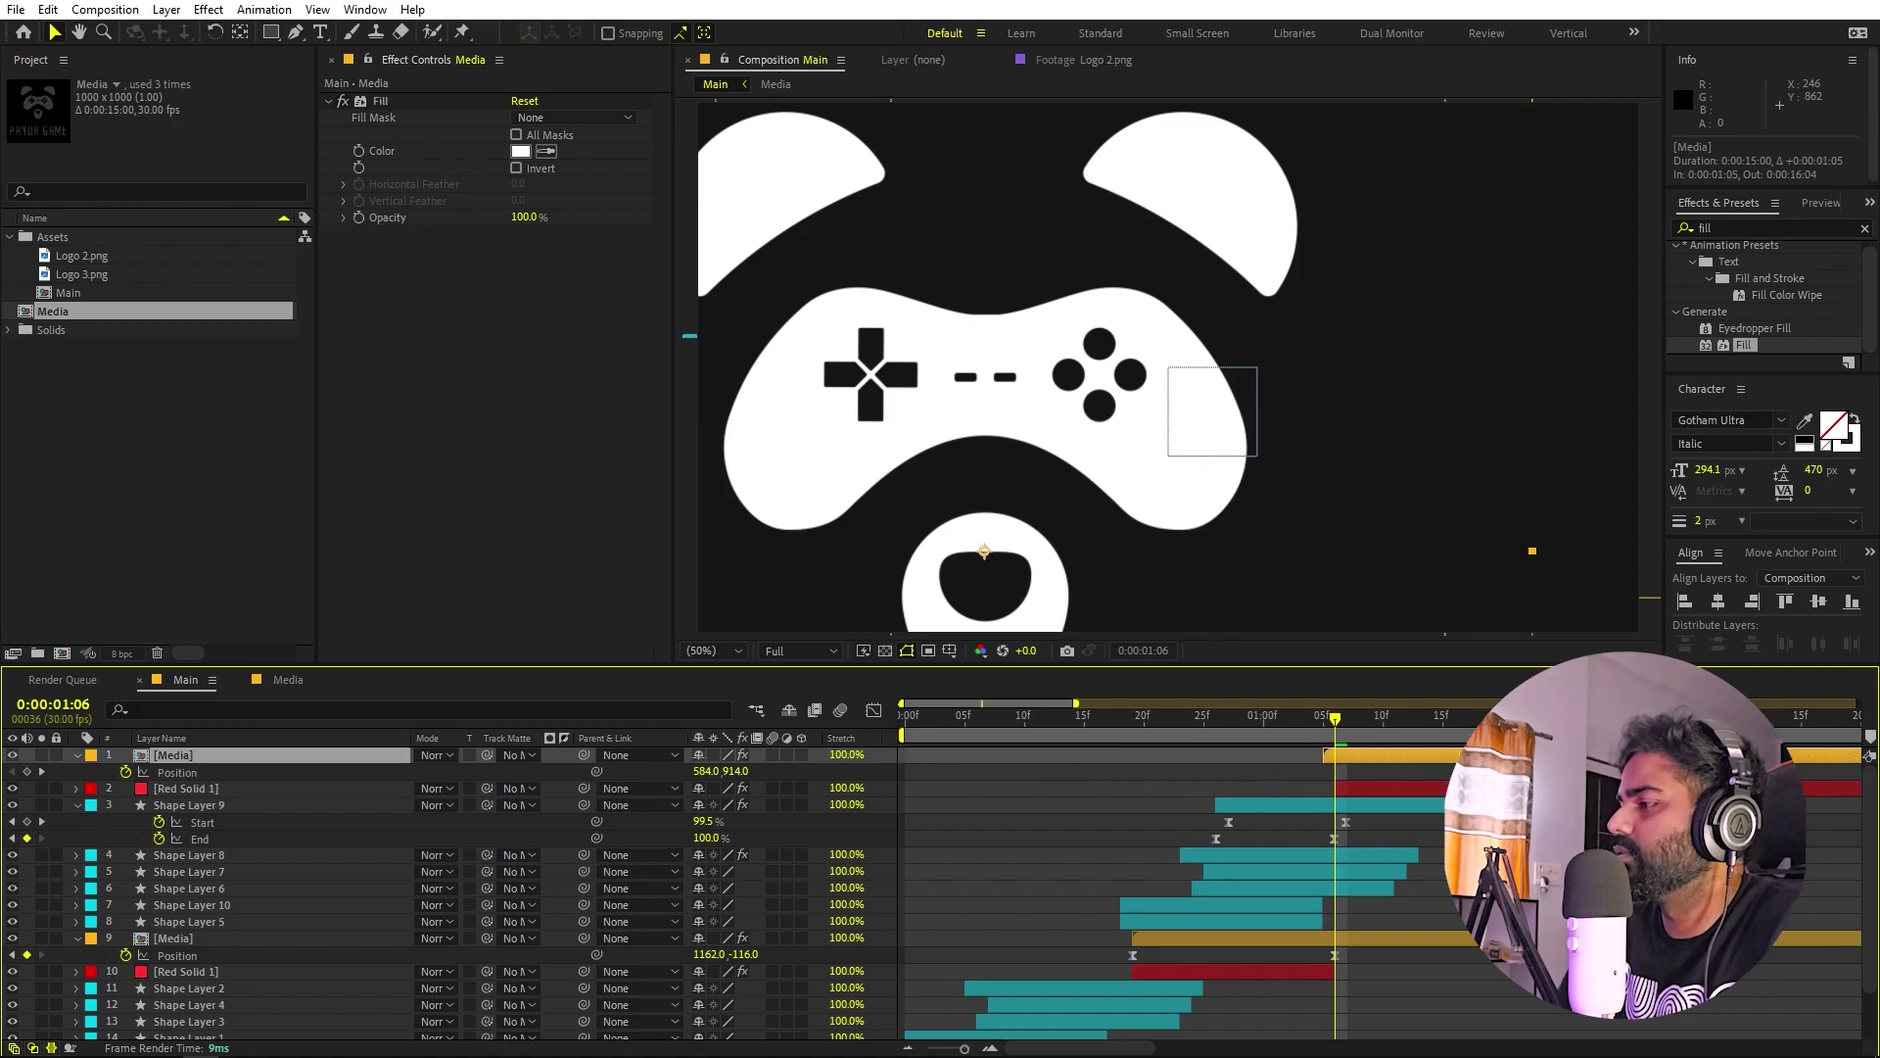
click(1453, 772)
key(F9)
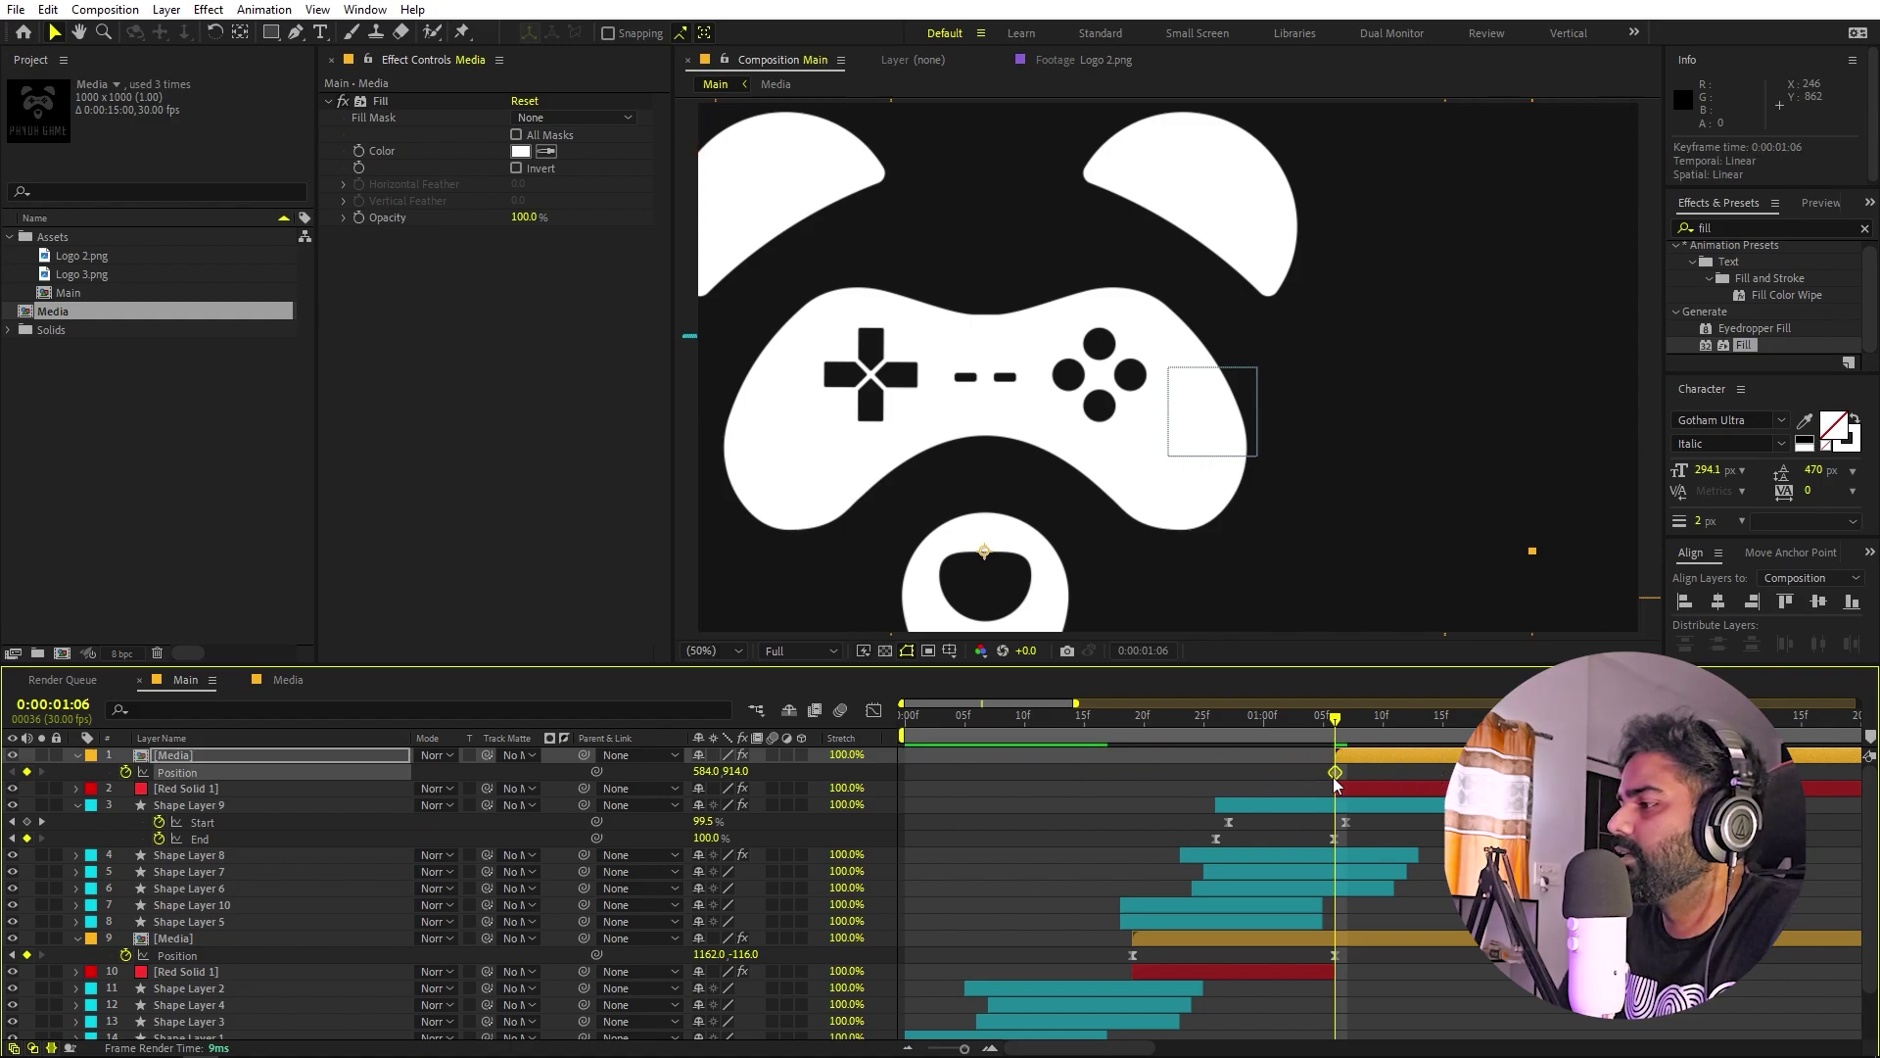
drag(1339, 732, 1416, 748)
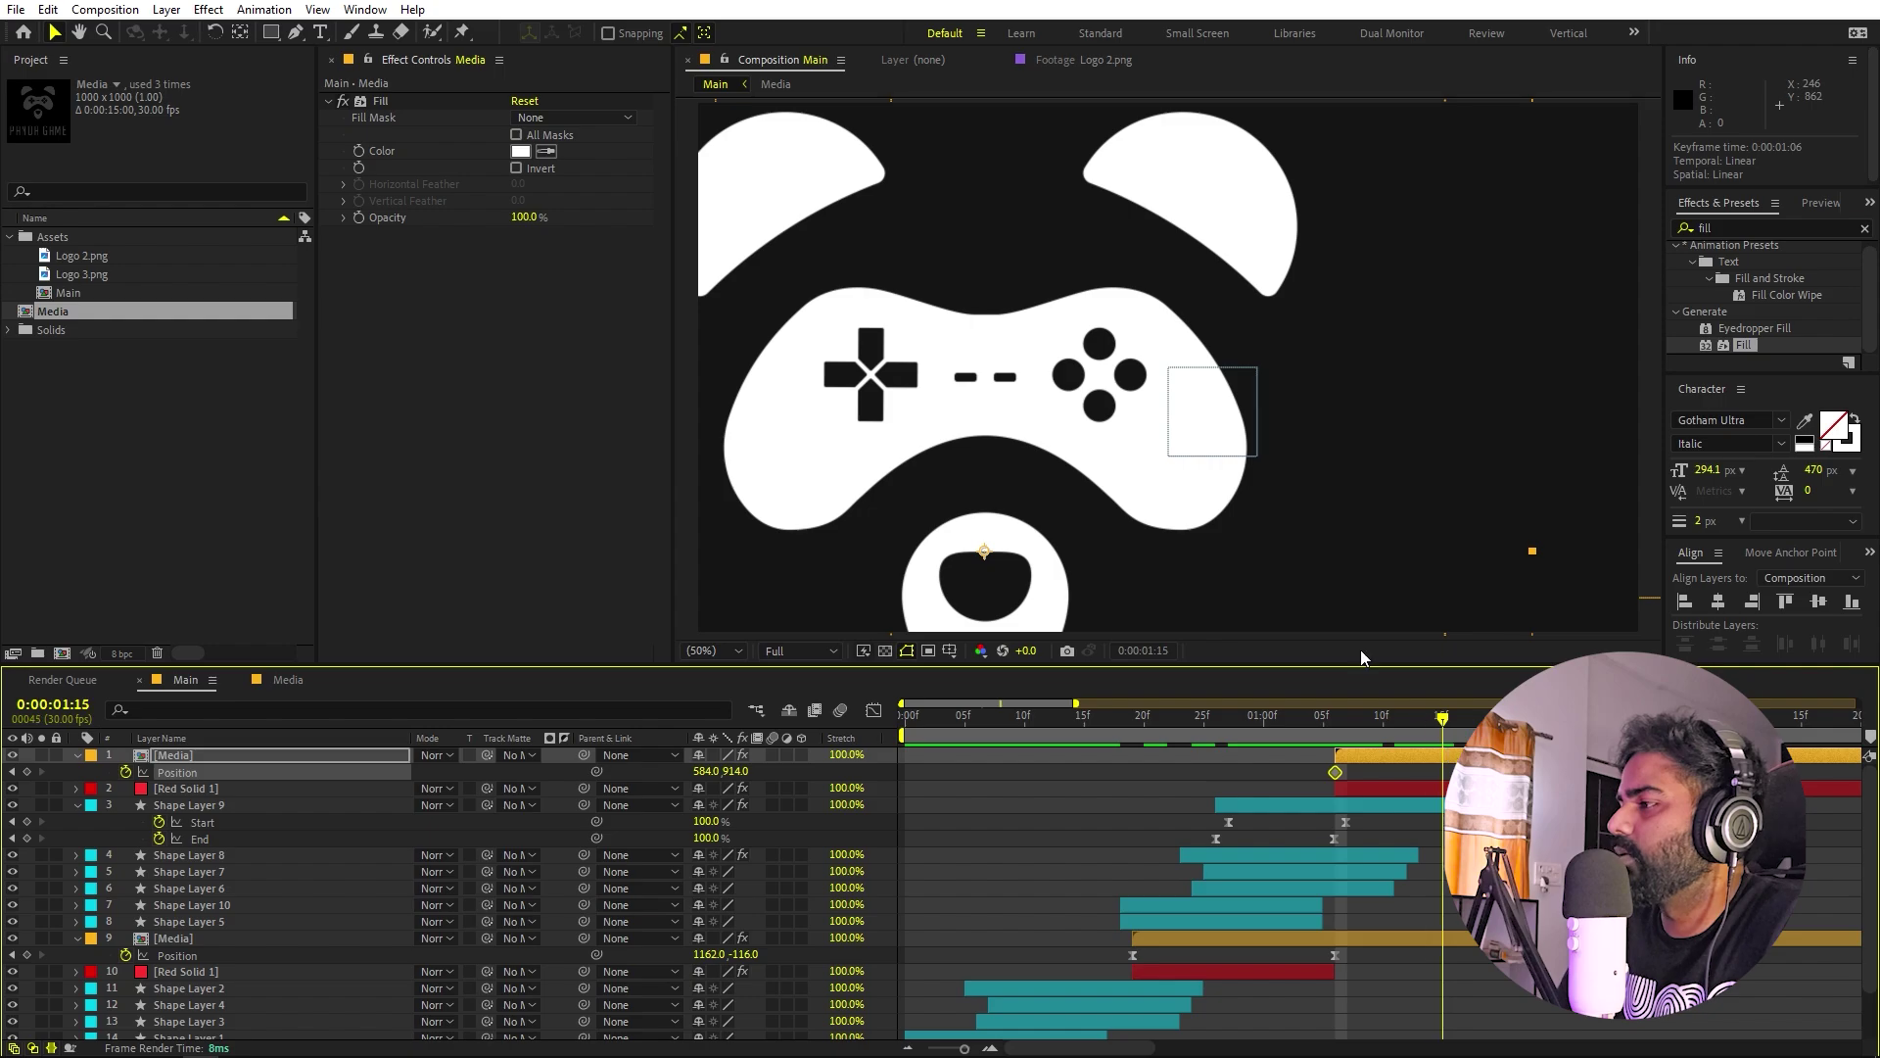
drag(1132, 469, 1352, 469)
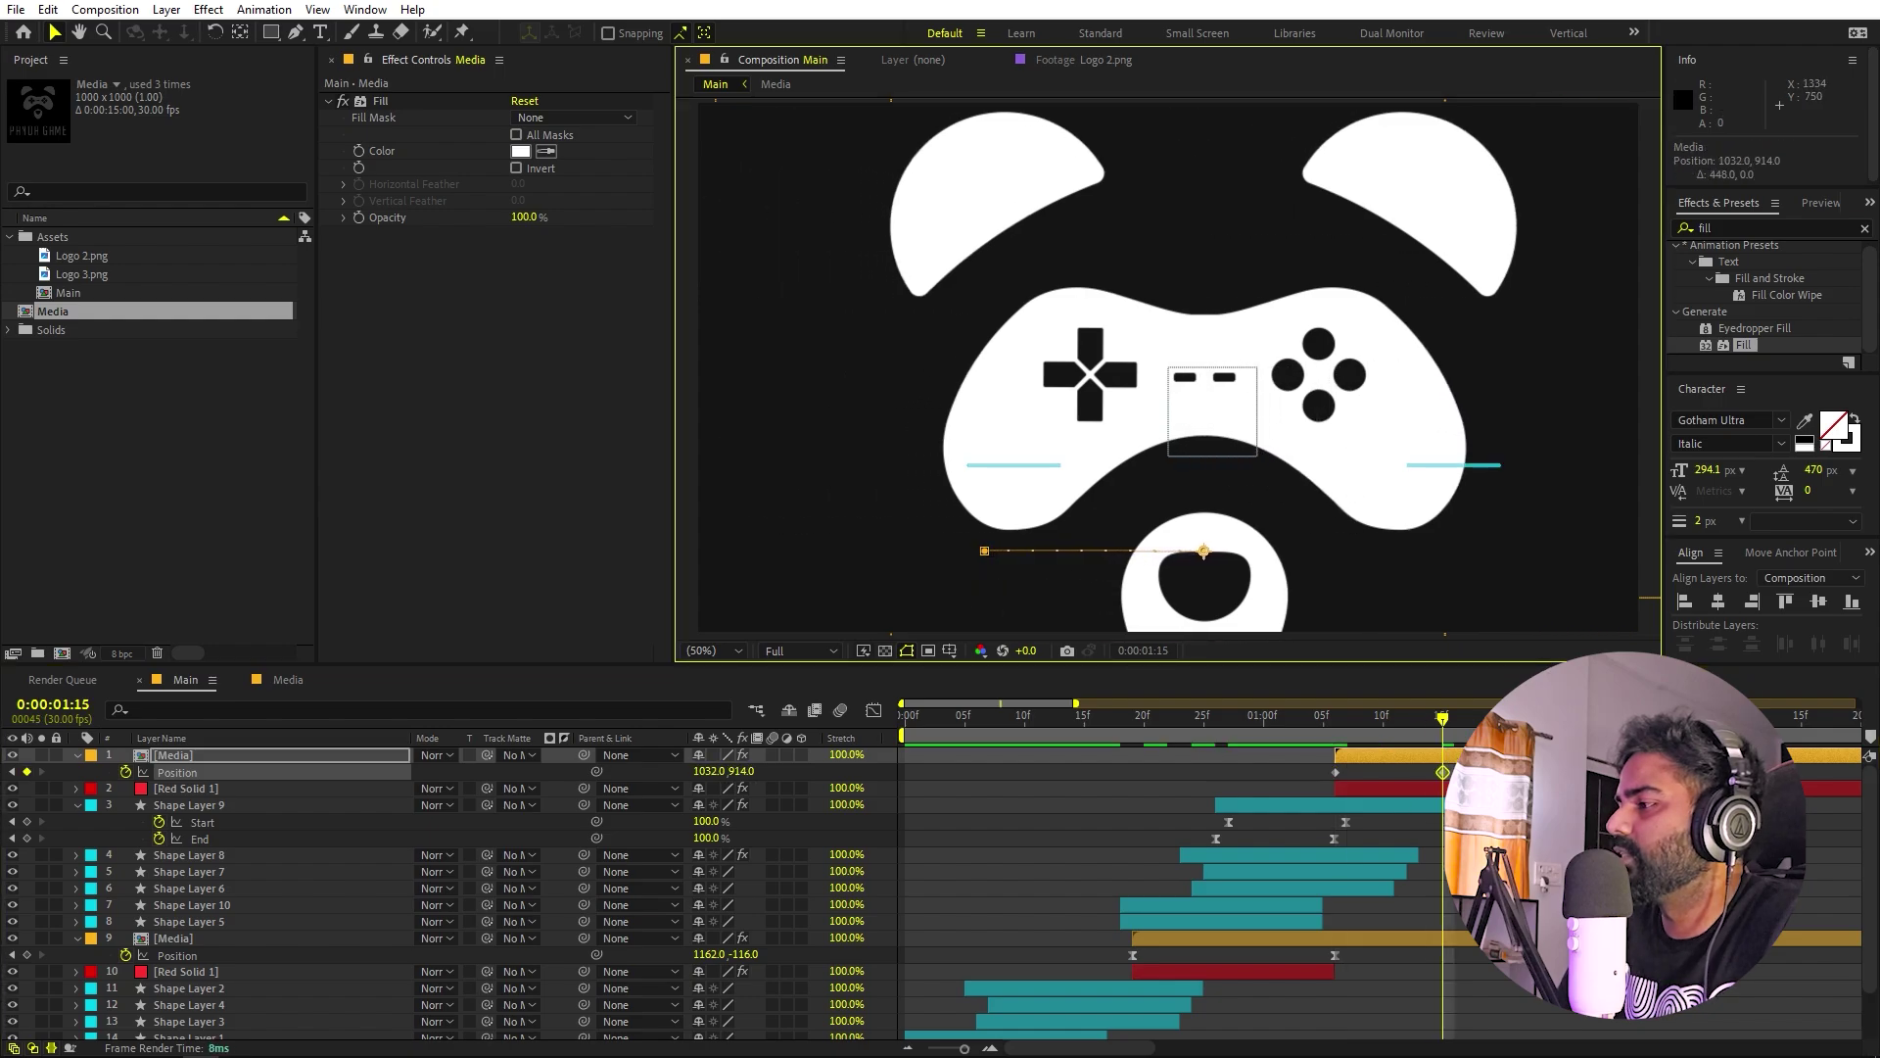
drag(1466, 772, 1269, 770)
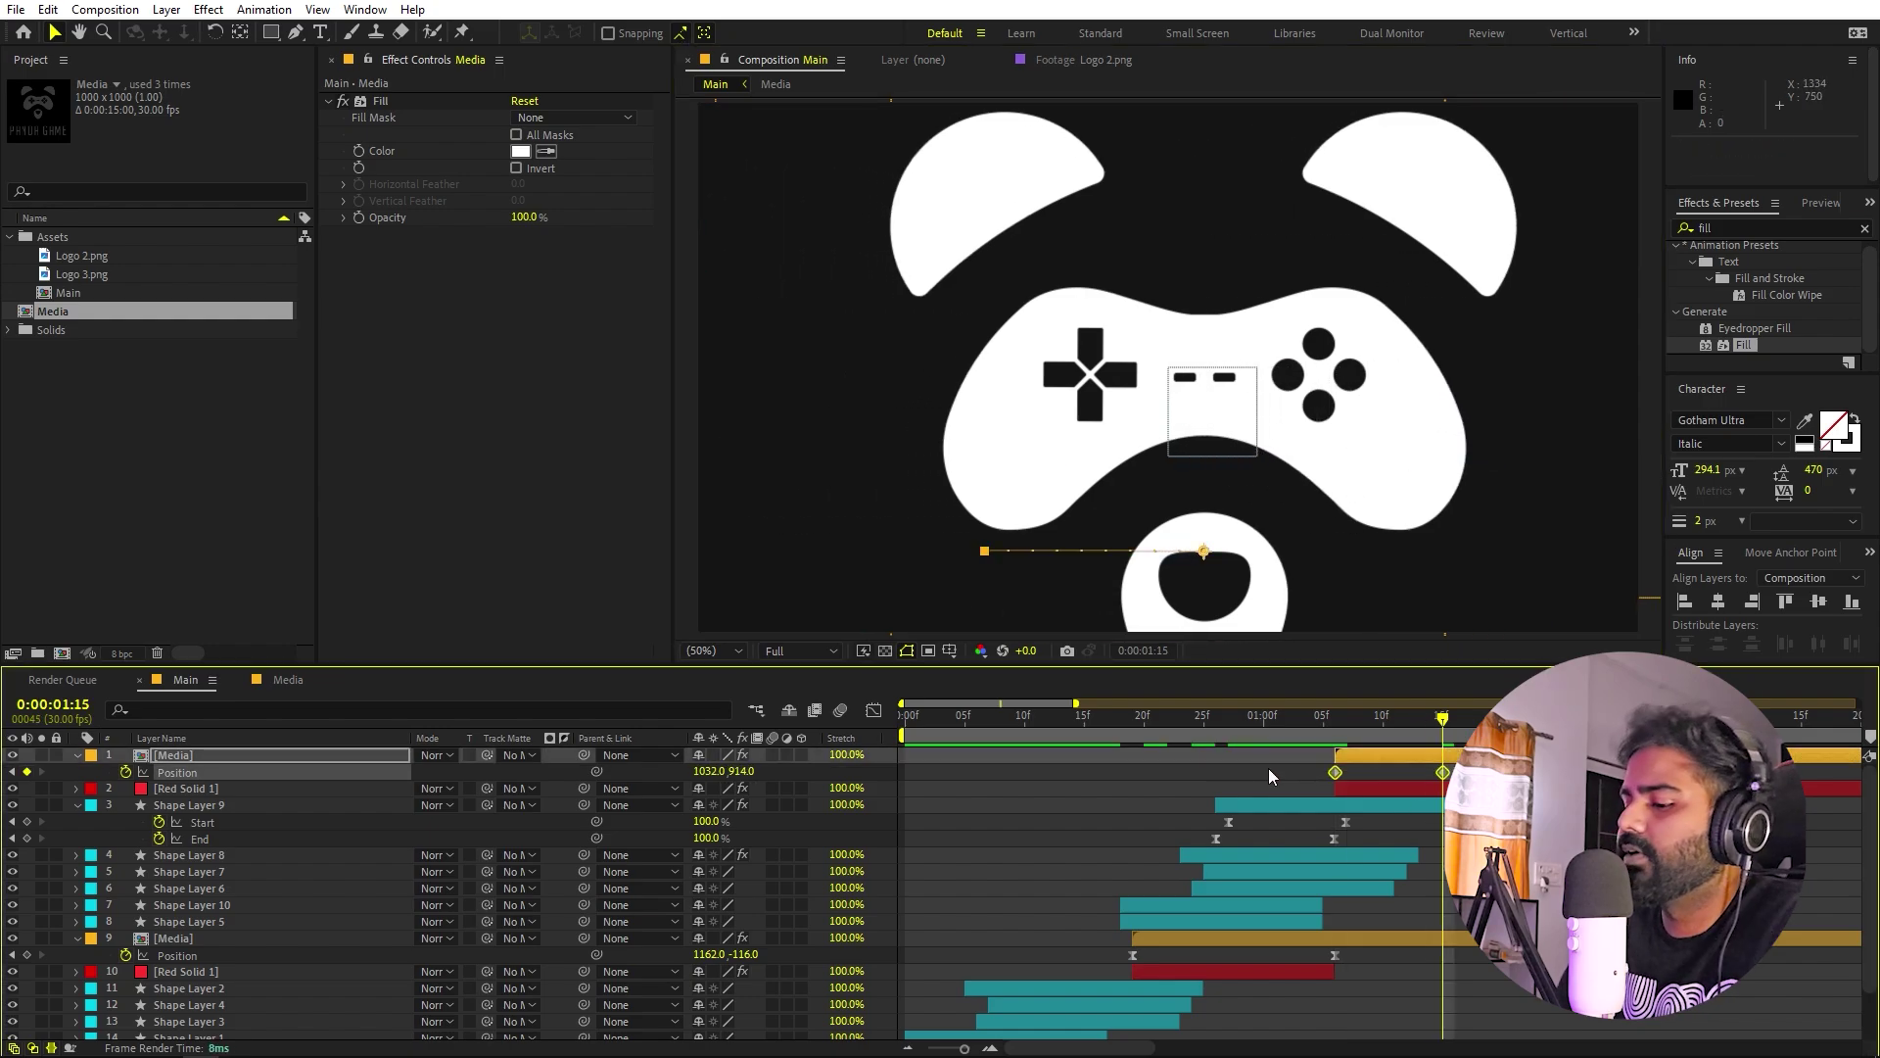
Drag the speed graph influence so the logo's slide starts fast and eases out.
click(875, 709)
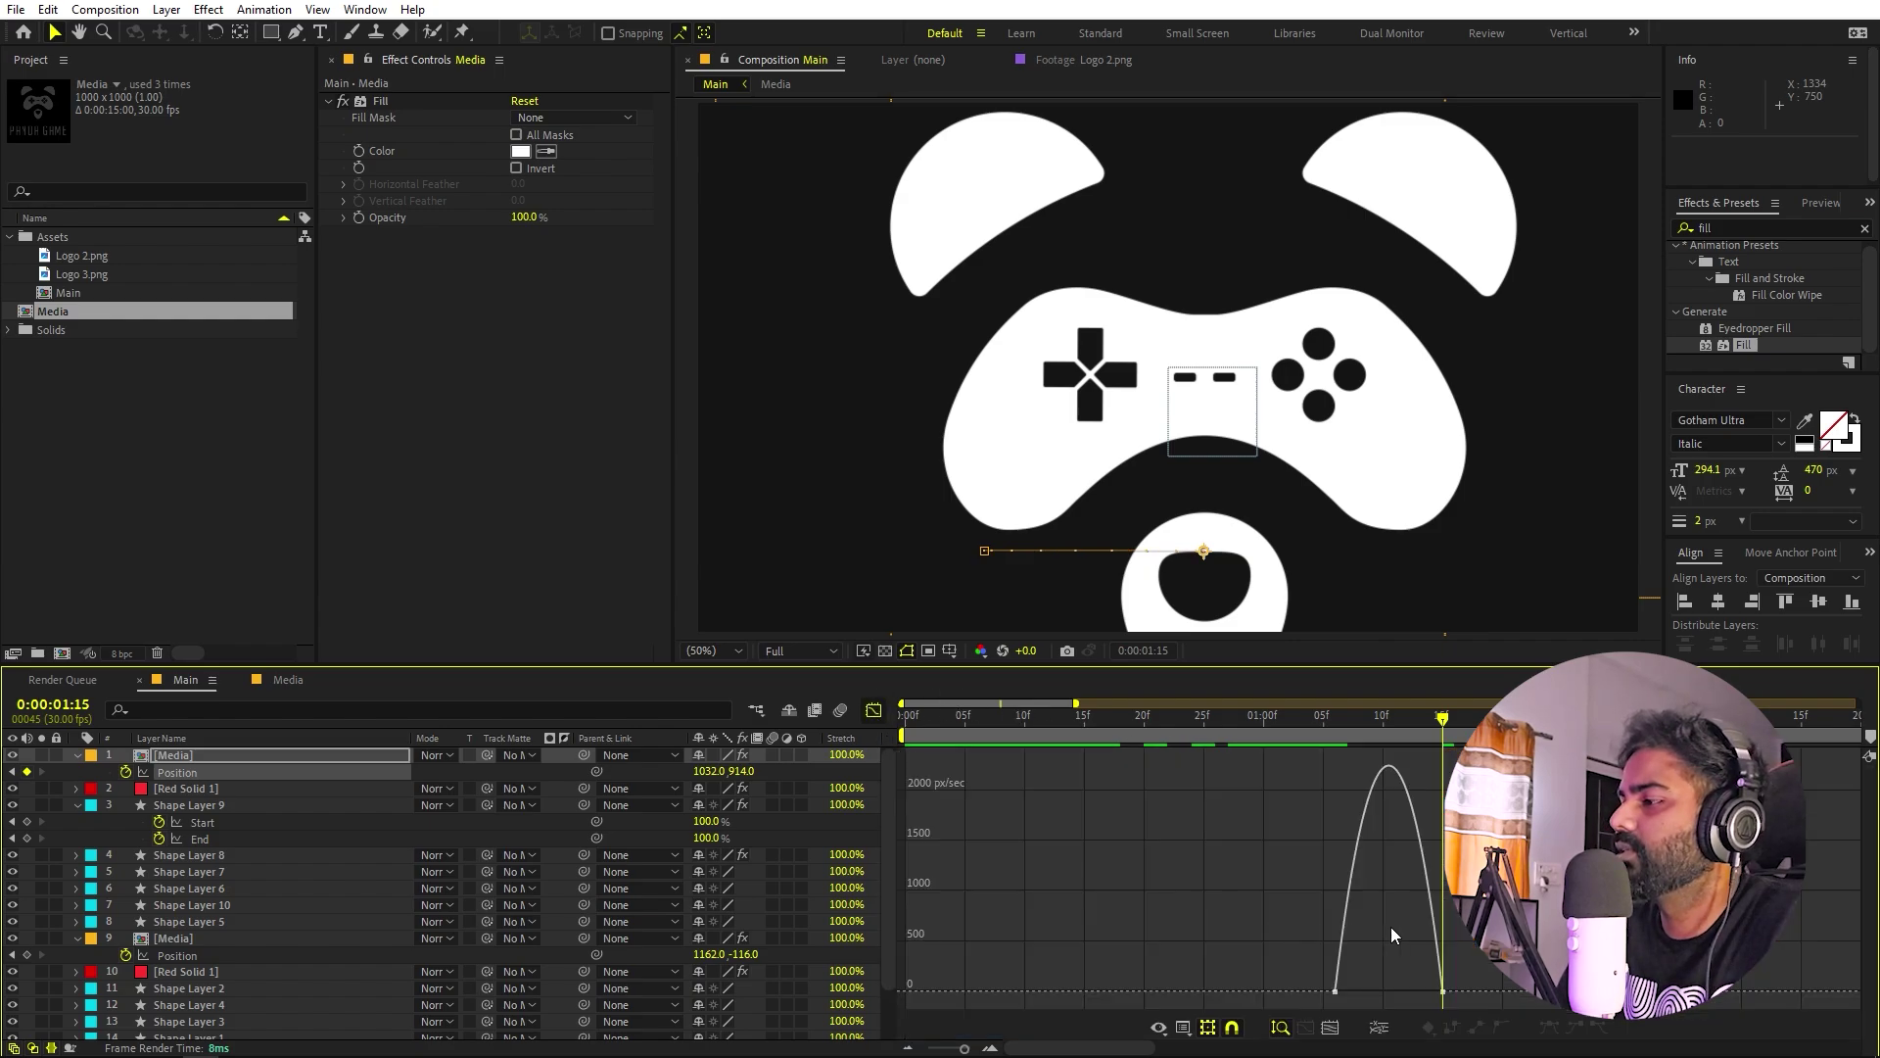
drag(1426, 992, 1289, 1002)
click(874, 710)
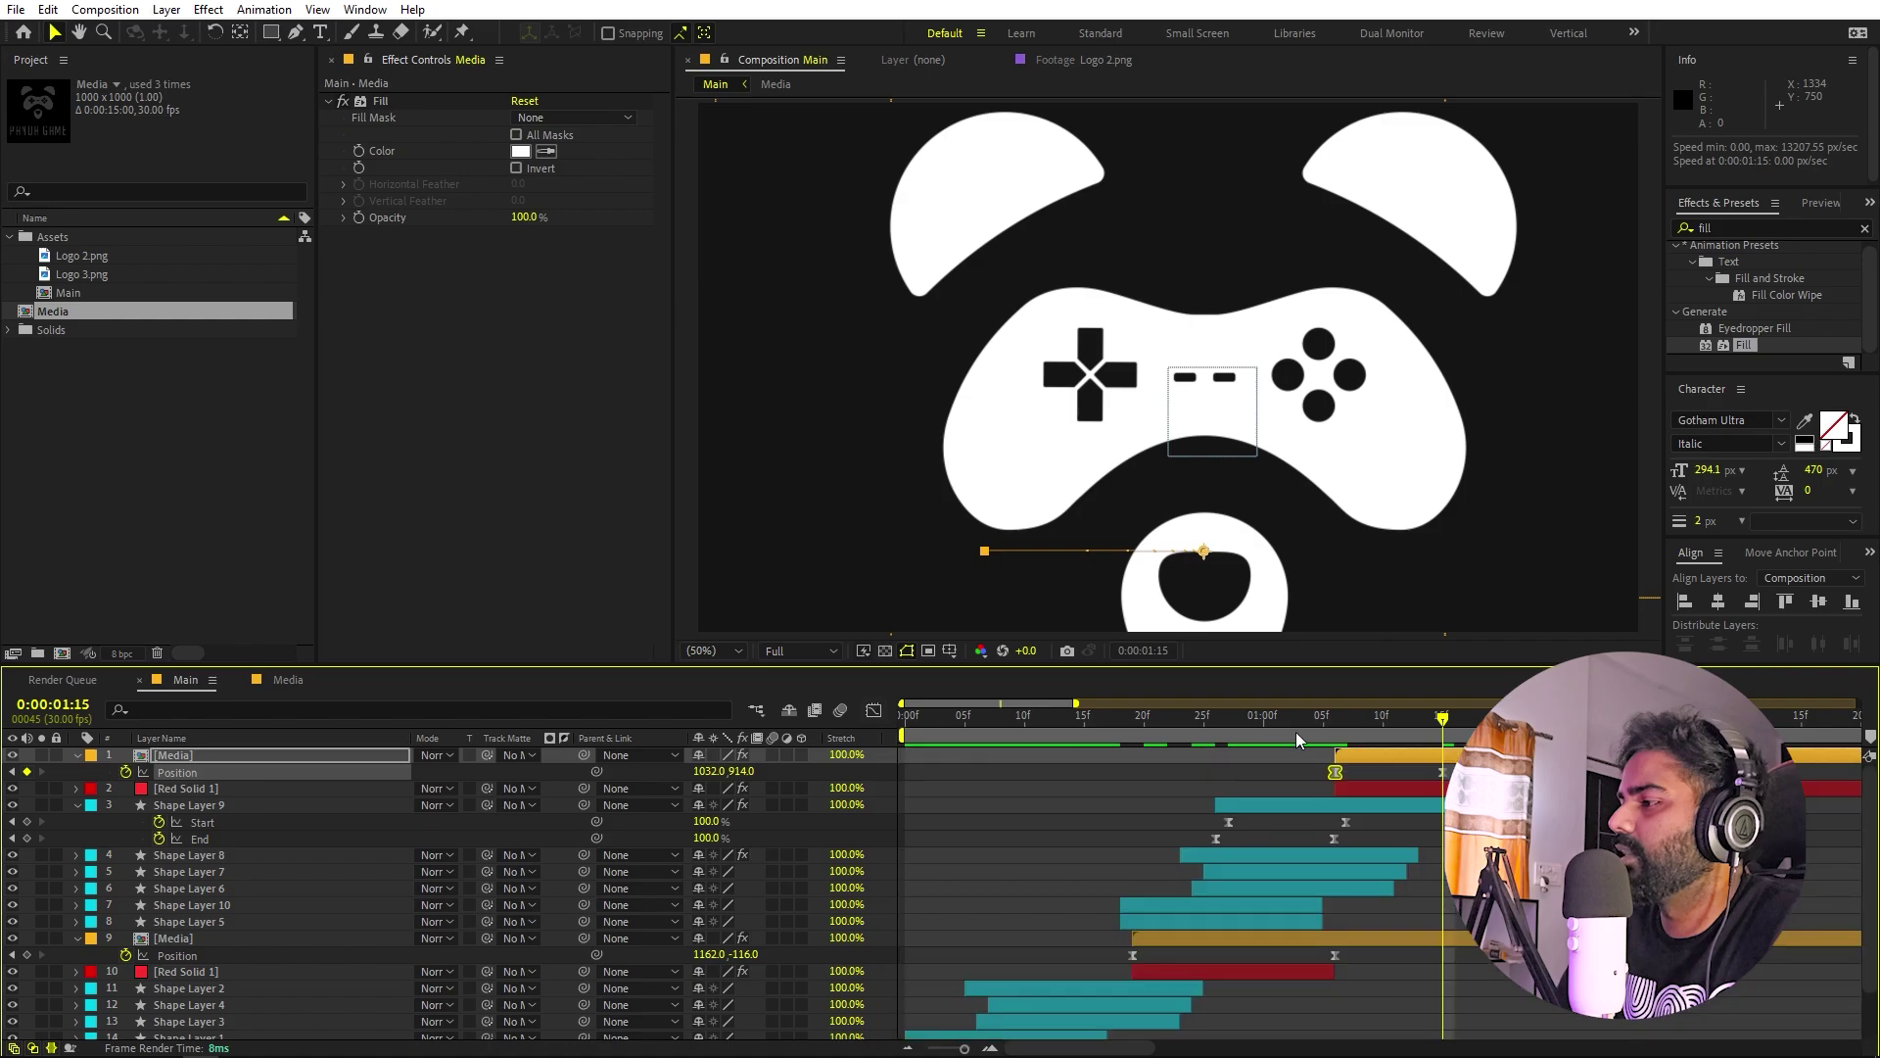
key(space)
Move the logo's end Position keyframe later to 1:28 and preview the slide.
click(1401, 772)
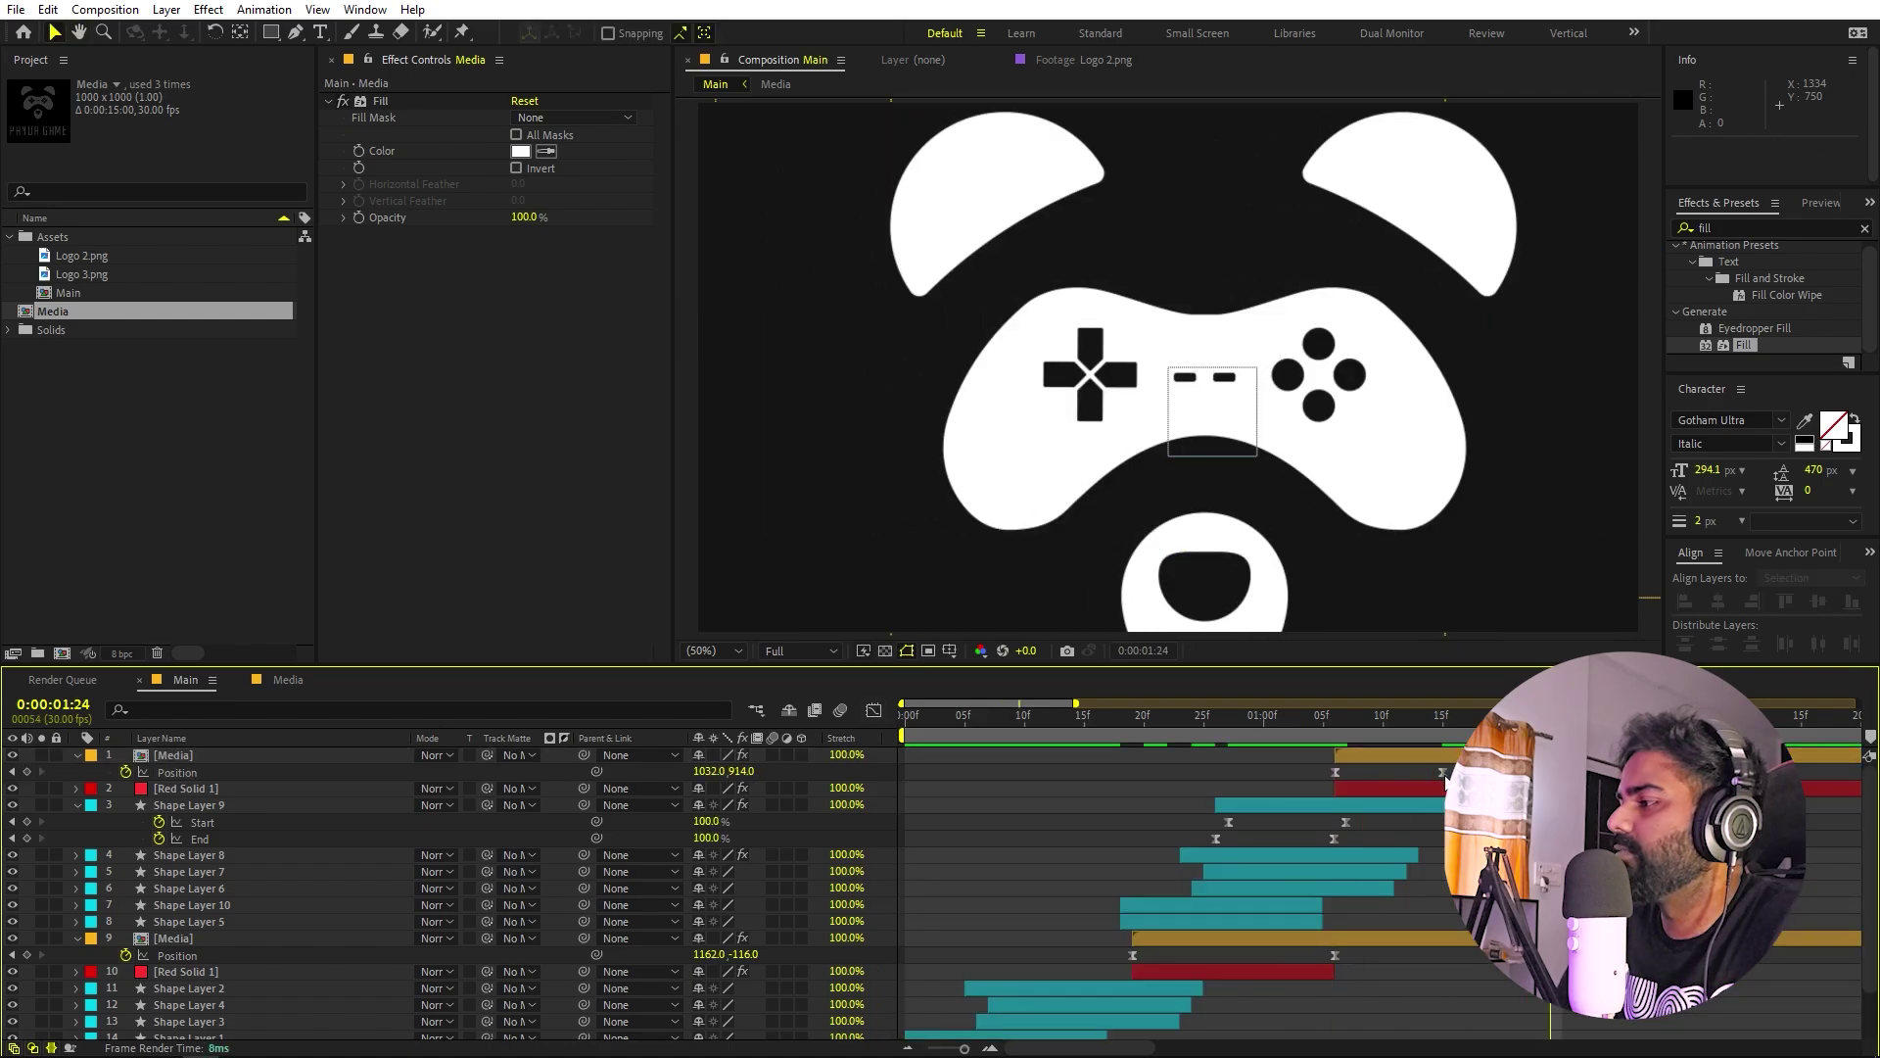
drag(1442, 773, 1597, 772)
key(space)
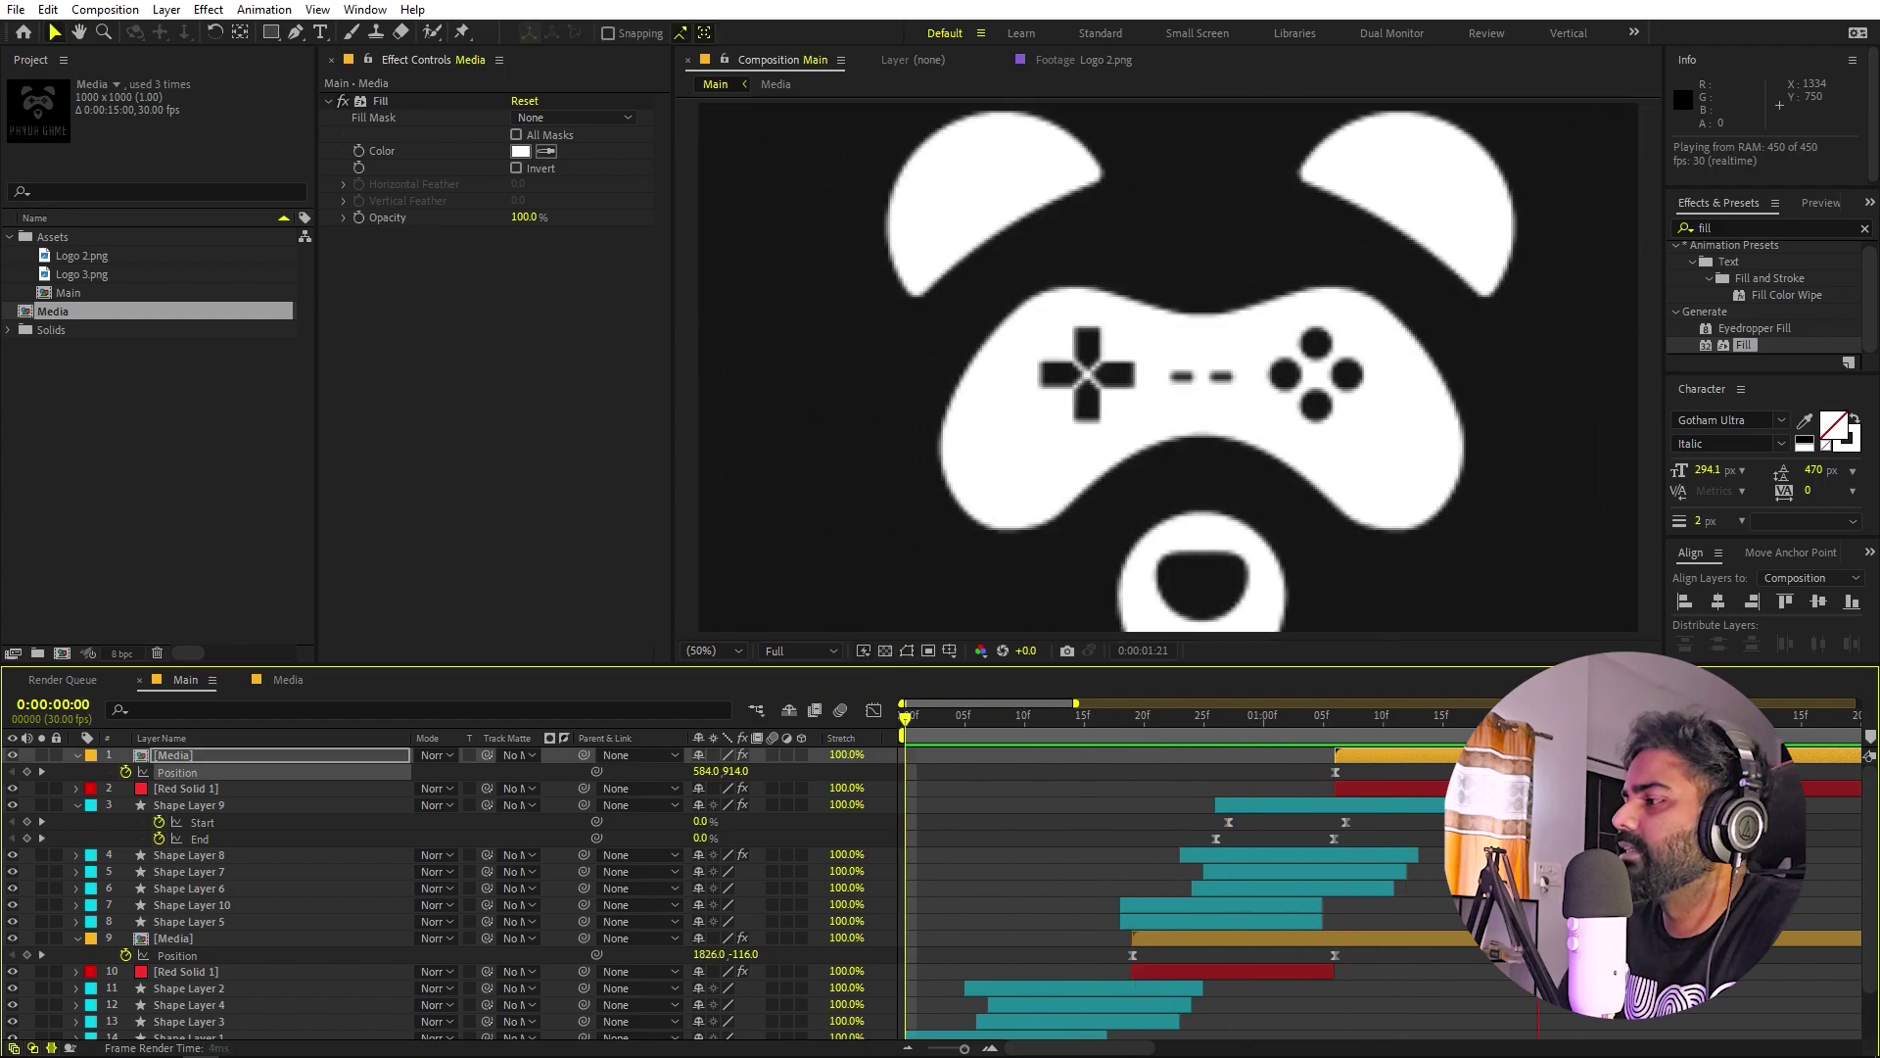
key(space)
click(1119, 802)
Duplicate Shape Layers 5–9, move the copies to the top, and delay them about 7 frames.
click(1279, 804)
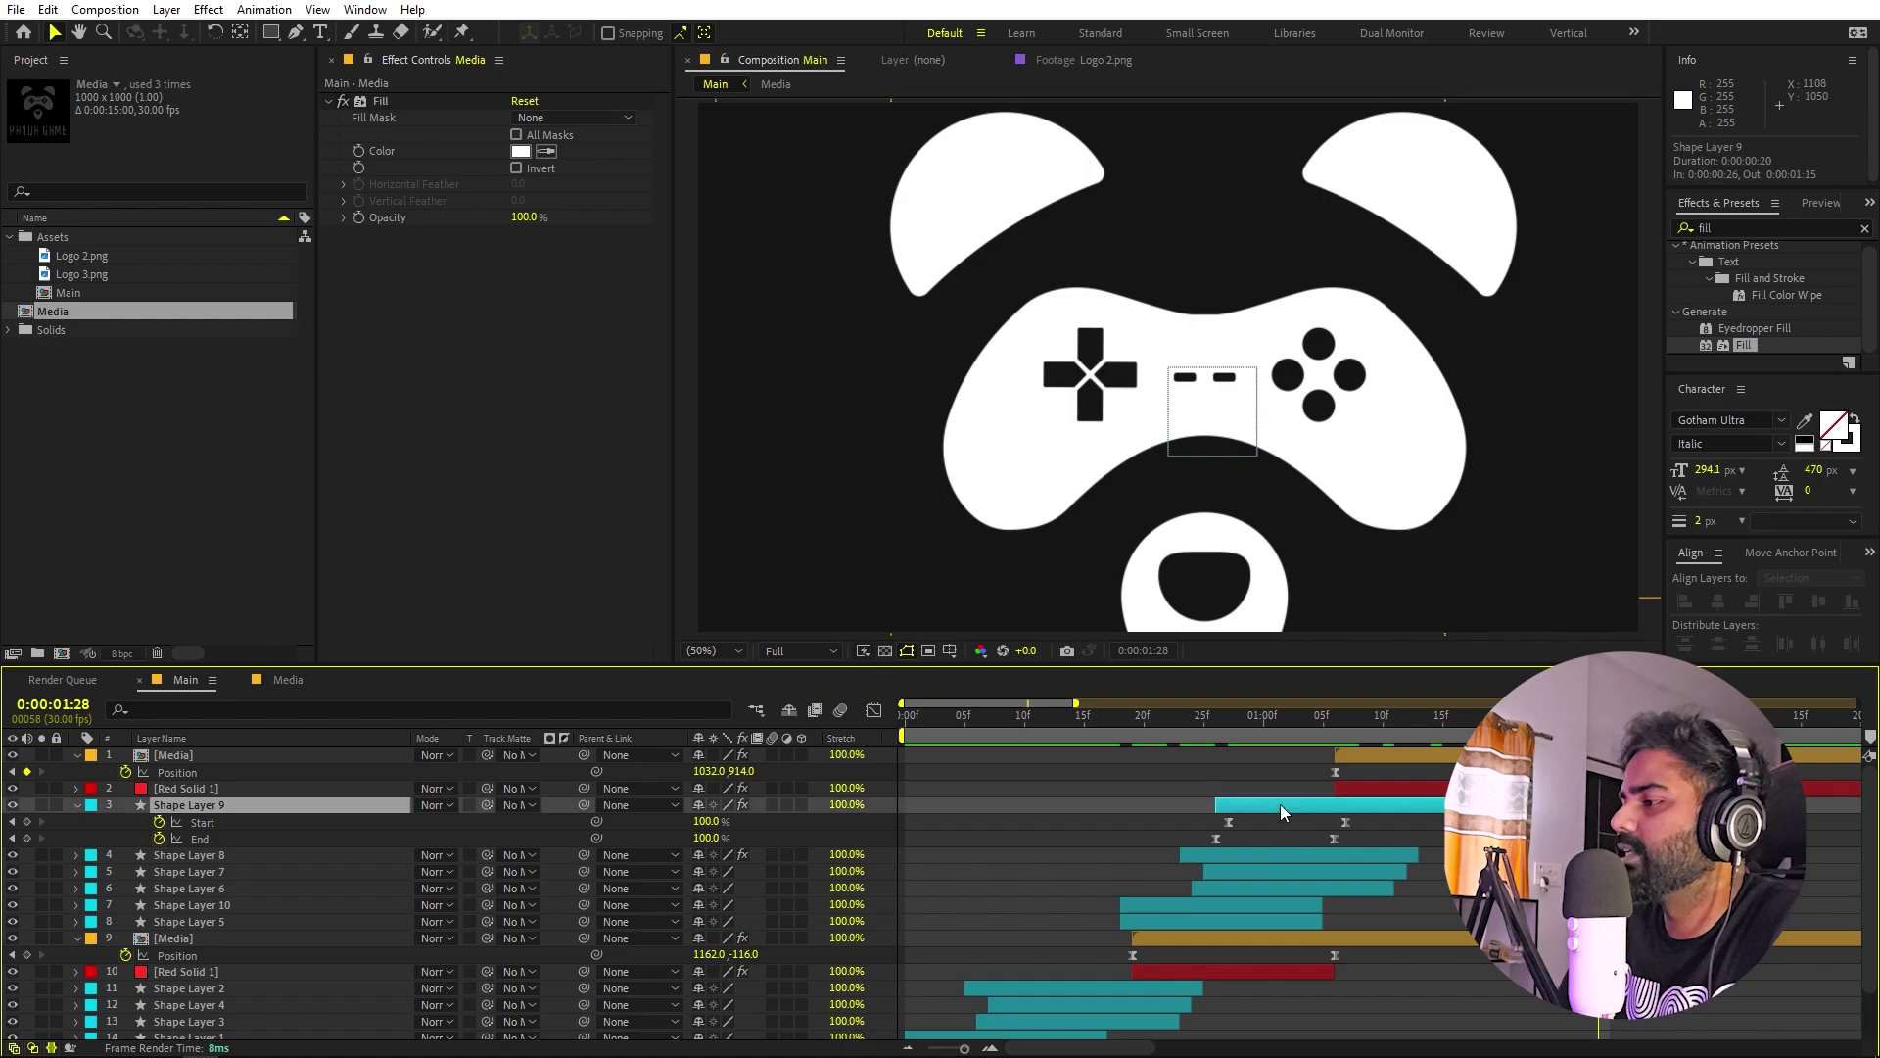
shift+click(1207, 918)
key(ctrl+d)
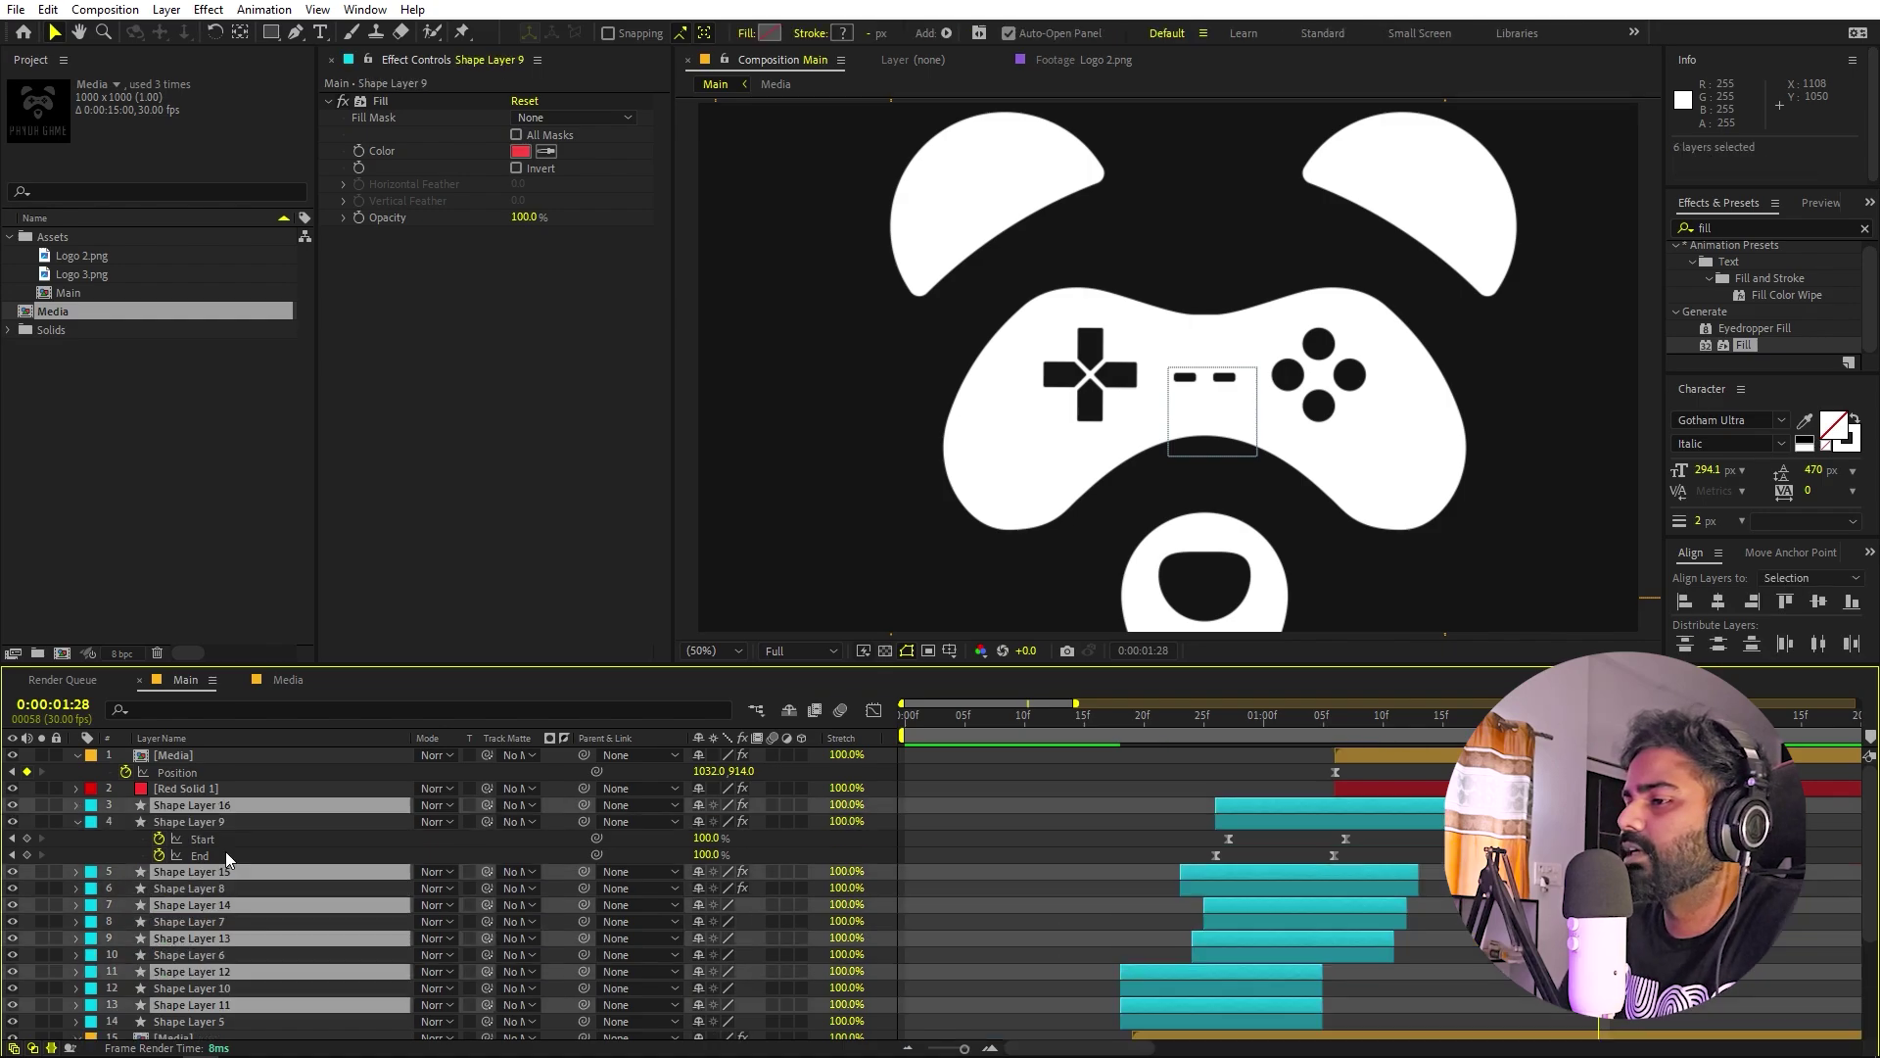
drag(225, 873, 255, 754)
drag(1225, 774, 1438, 783)
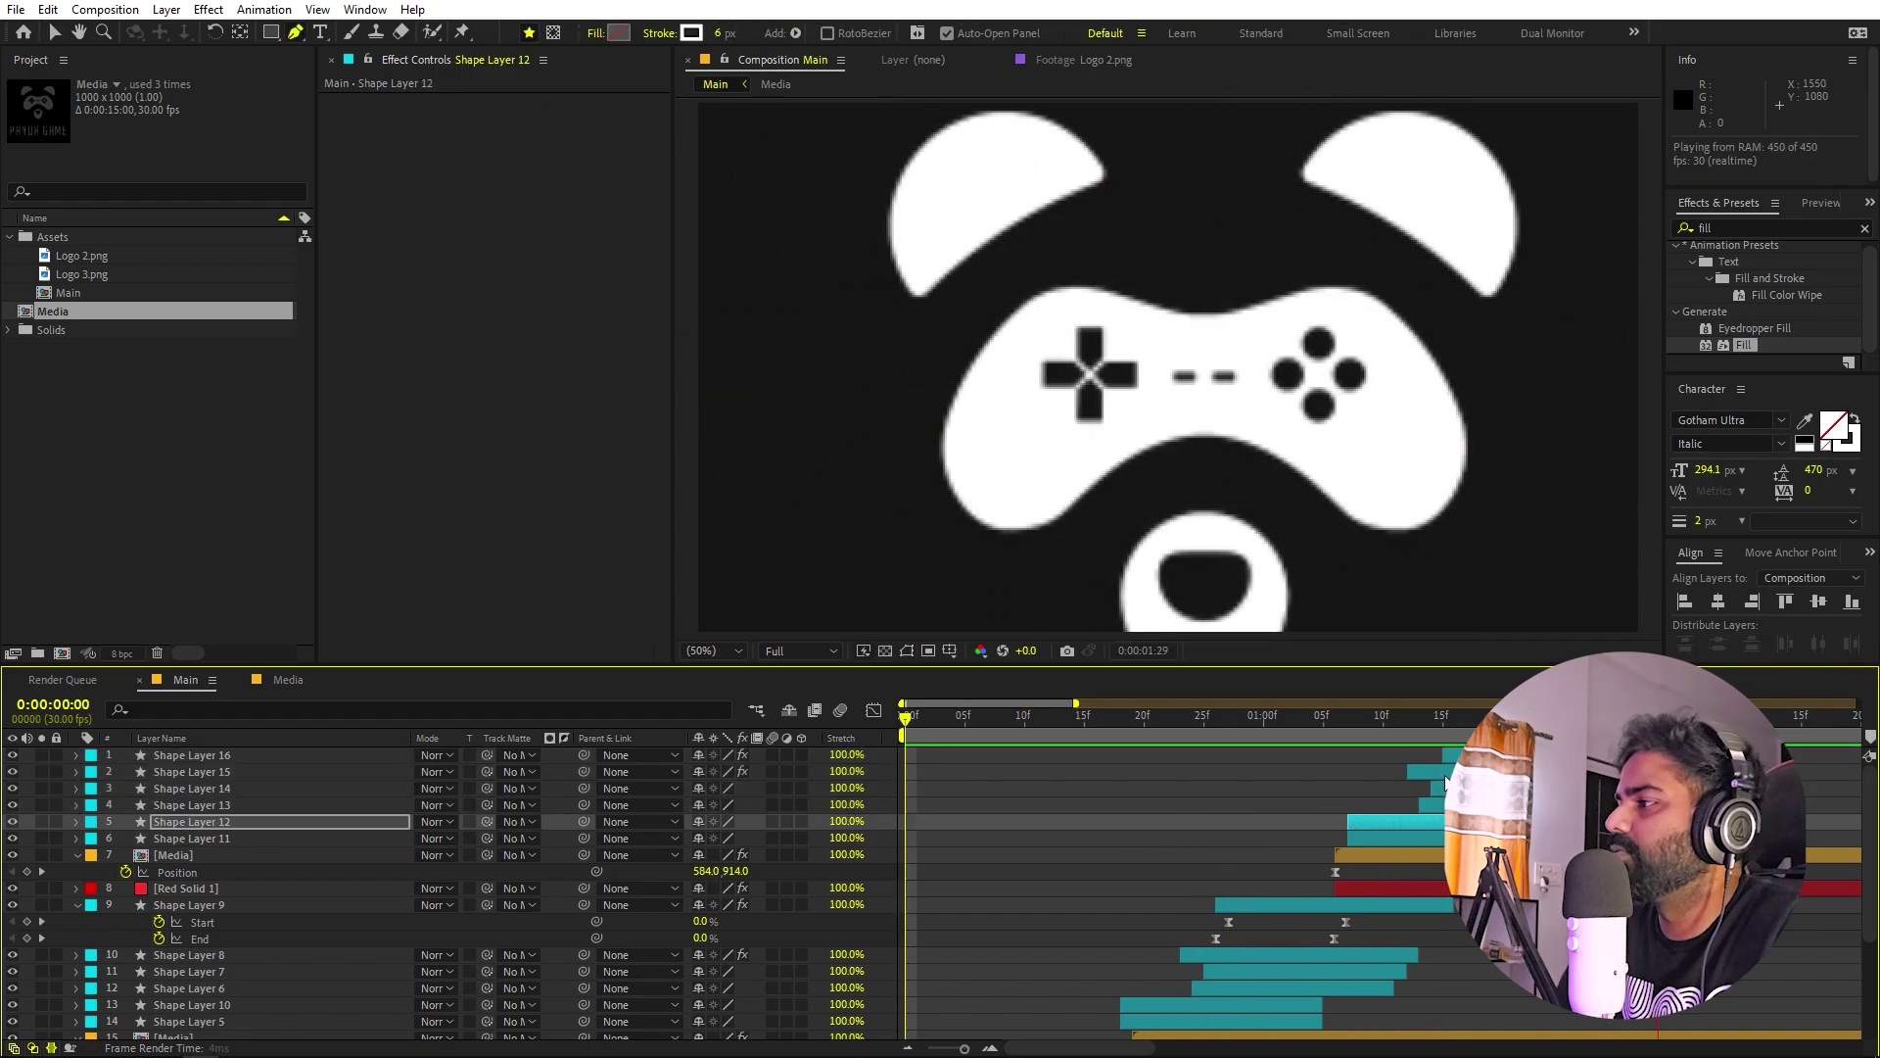
key(space)
drag(1718, 735, 1496, 750)
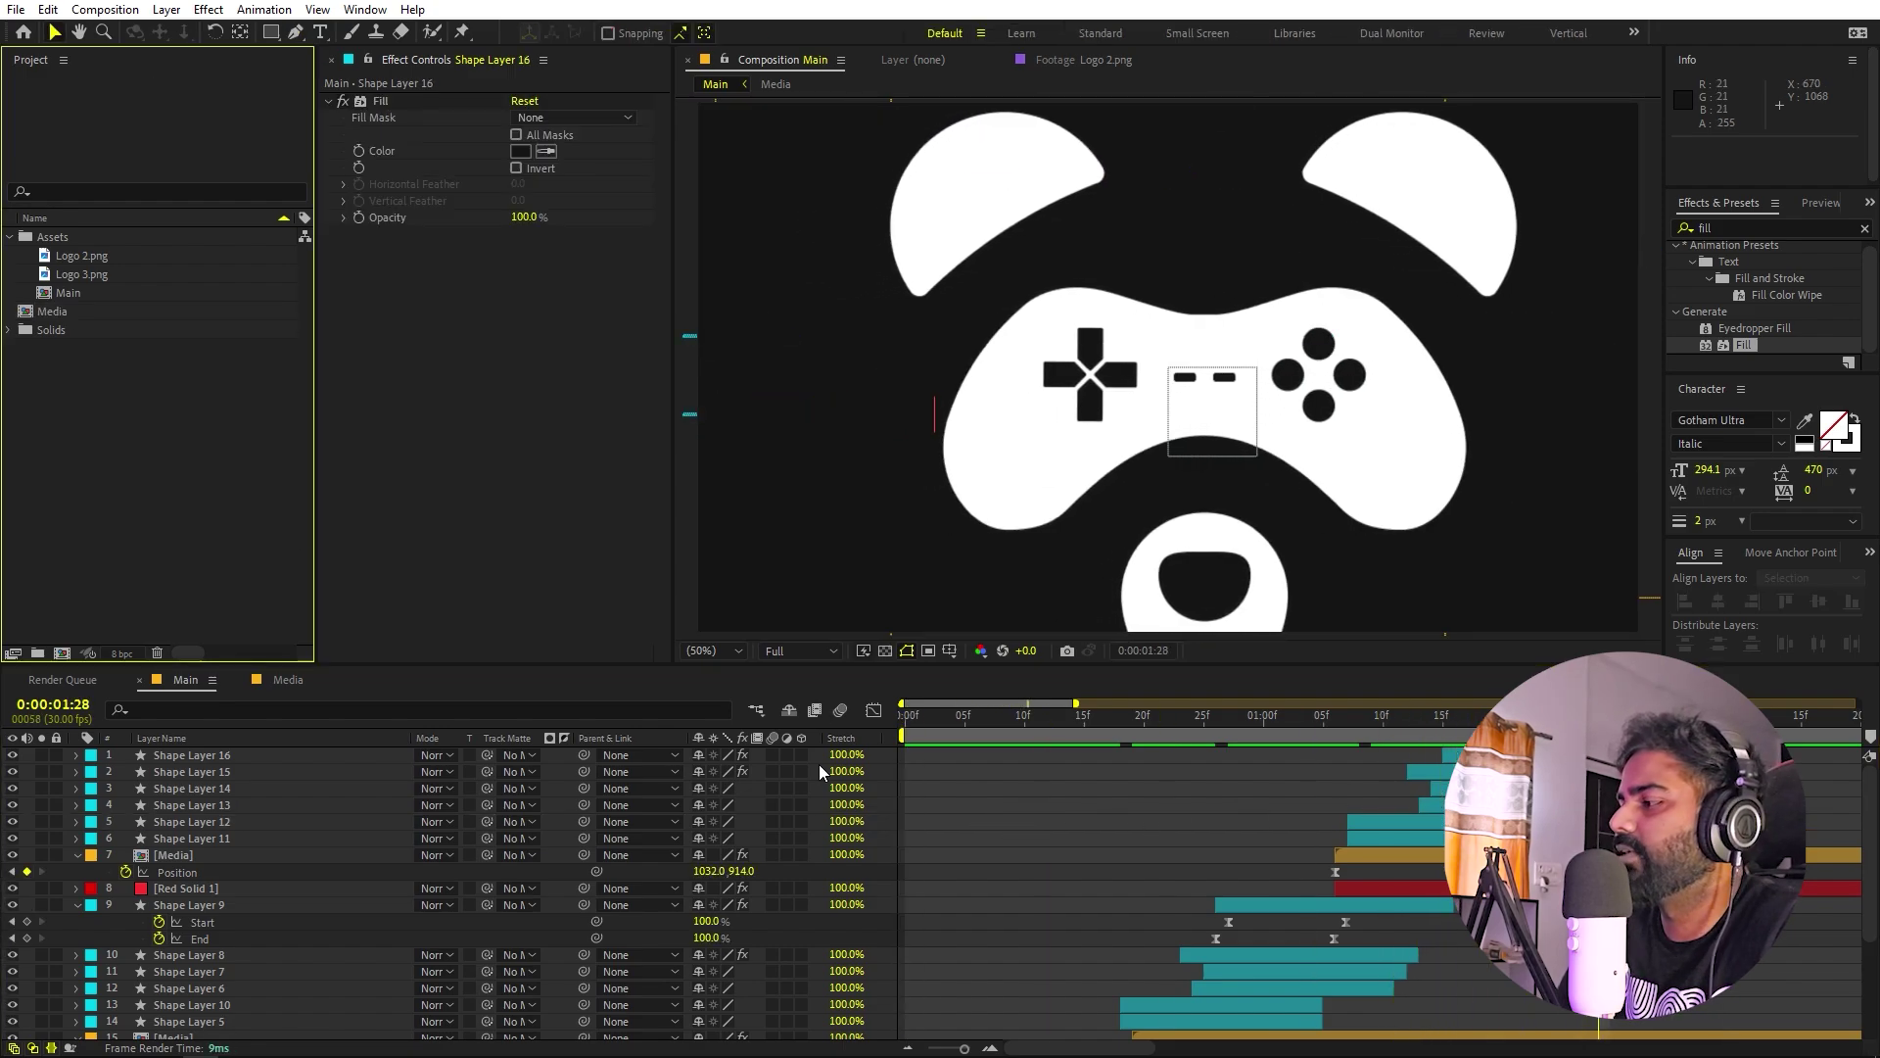
Duplicate Red Solid 1 near the top and eyedropper the red background into its Fill colour.
click(196, 888)
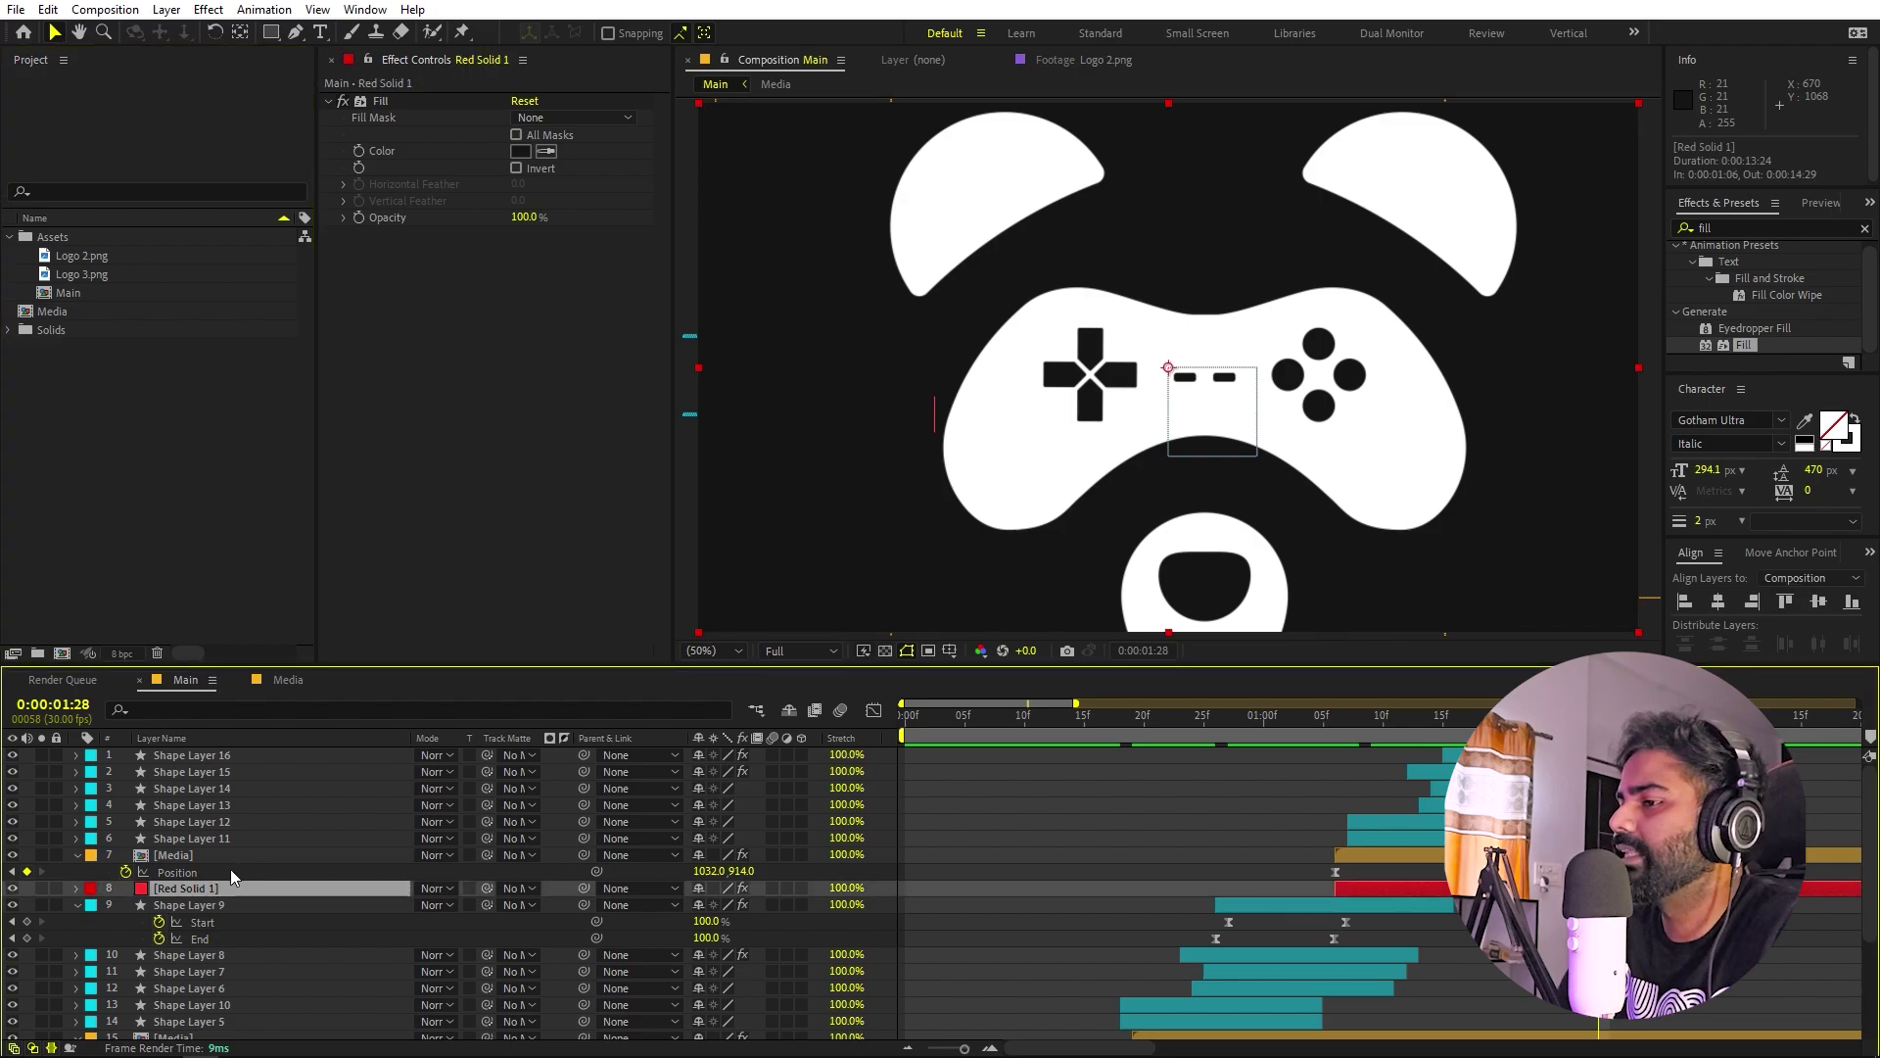
key(ctrl+d)
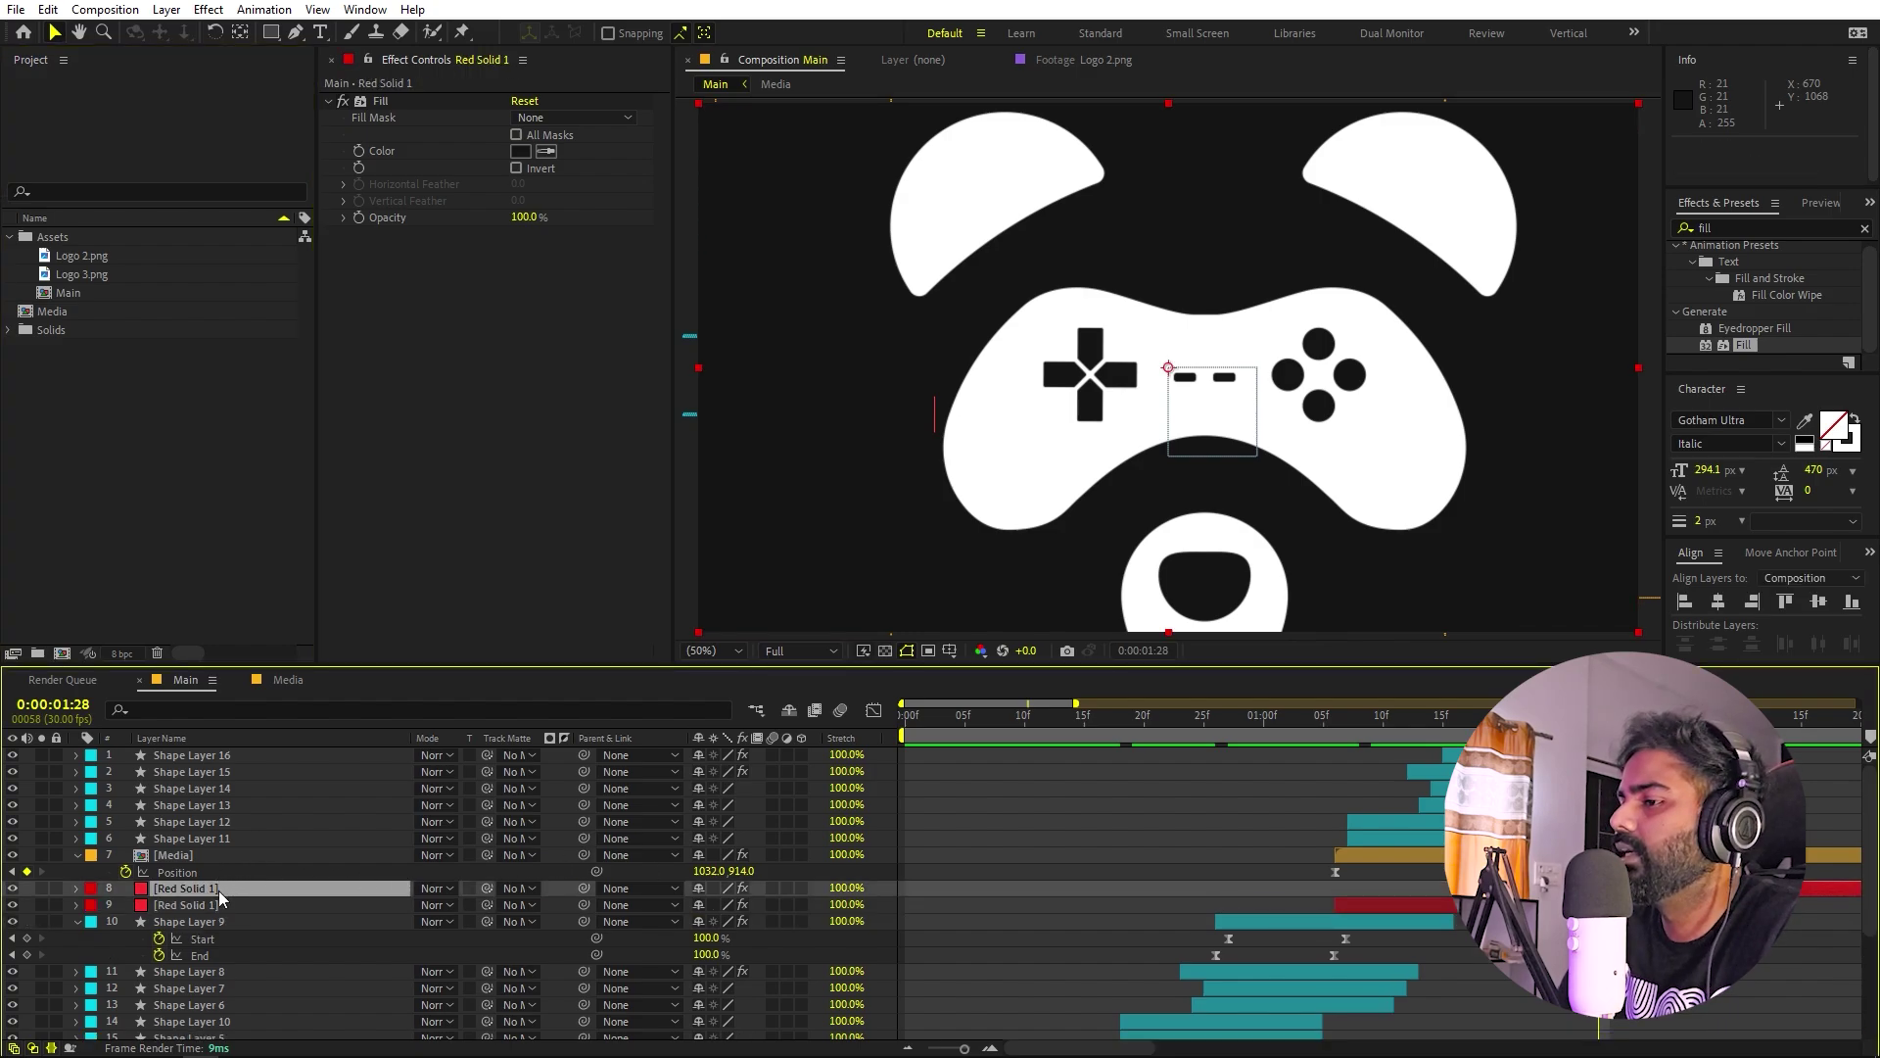
drag(219, 891, 233, 754)
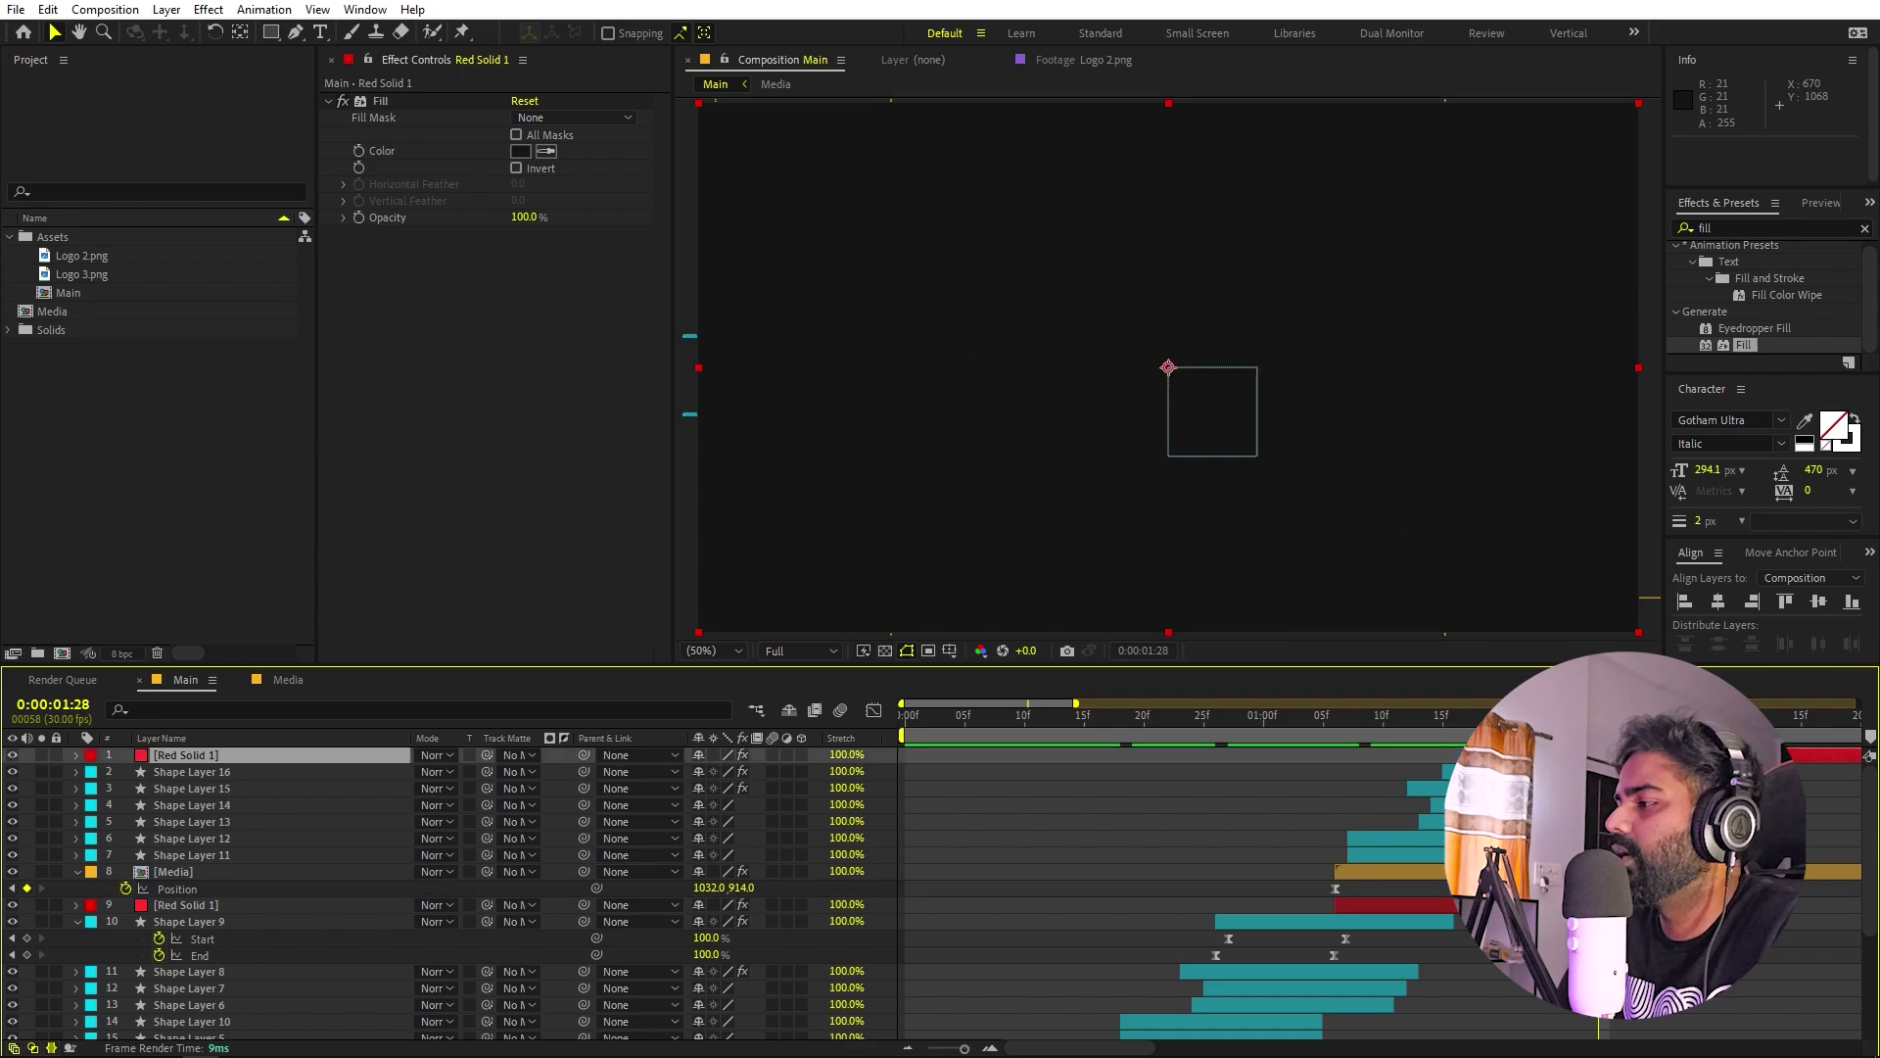
scroll(1061, 815, down, 3)
click(960, 1028)
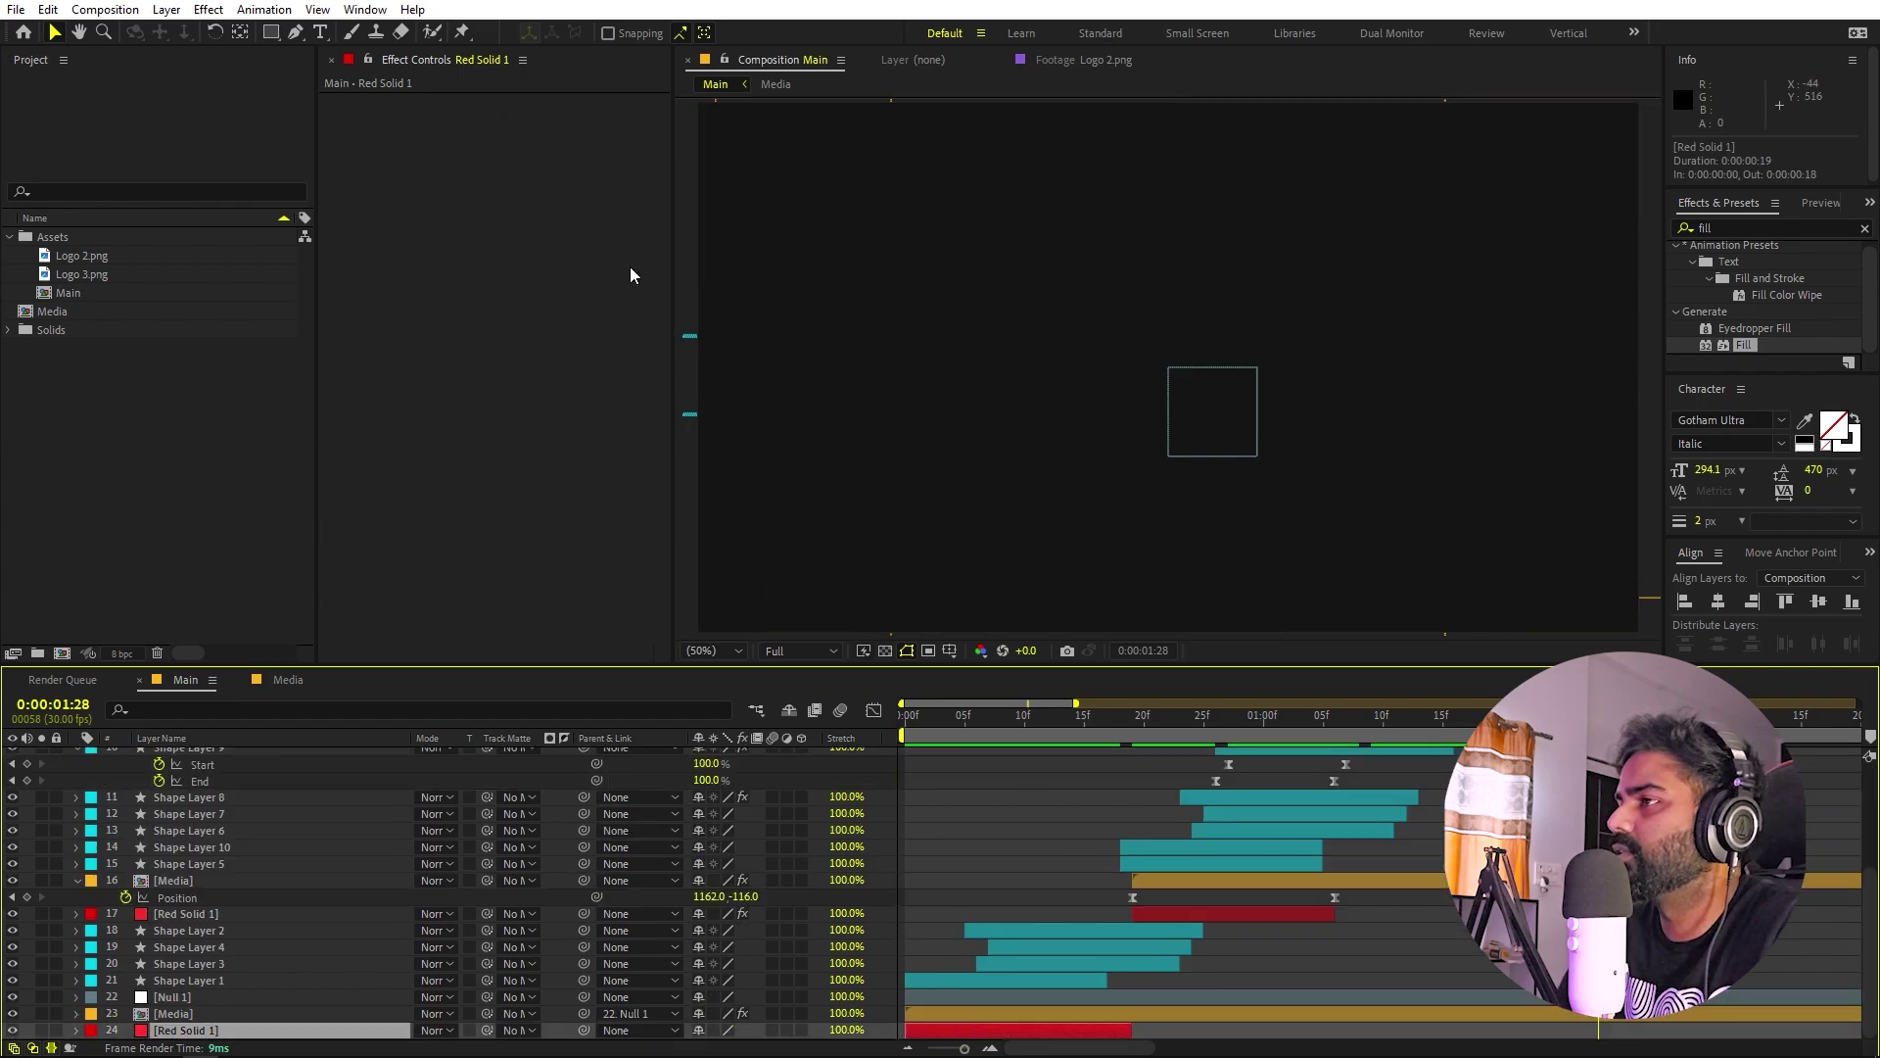
click(1007, 730)
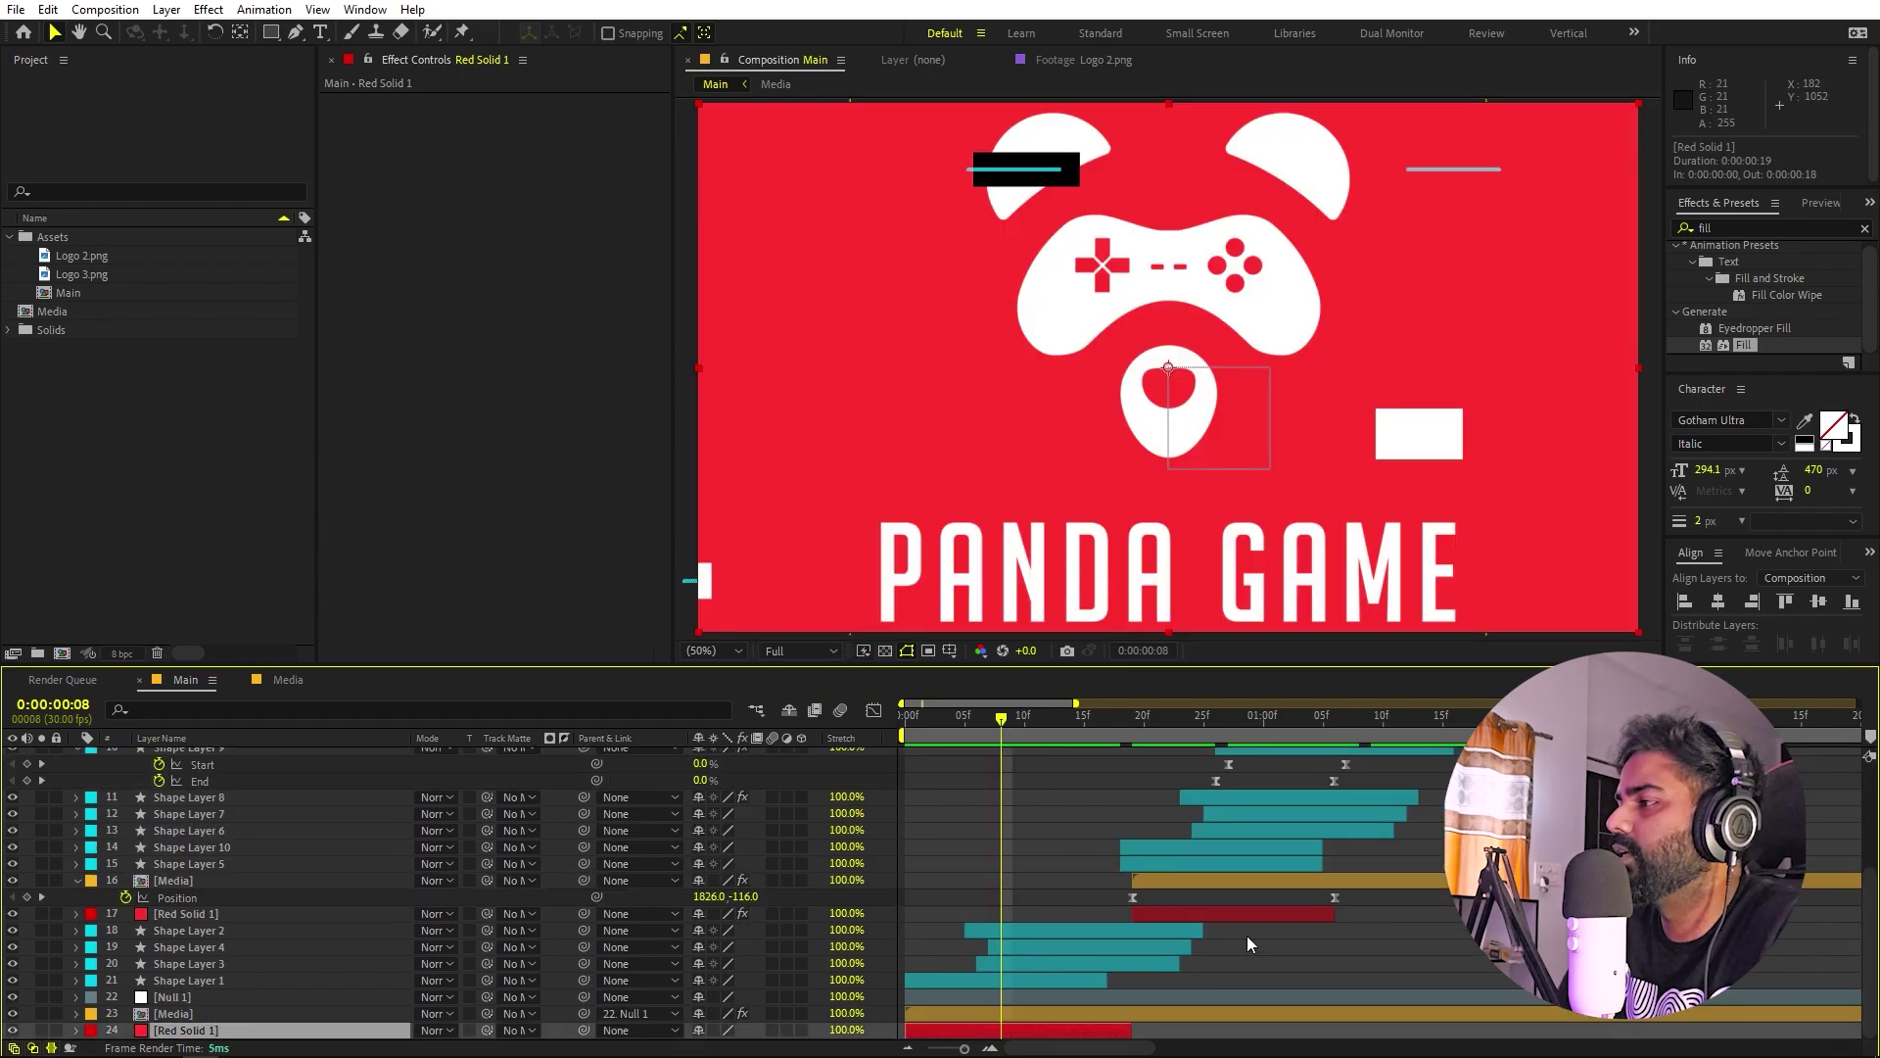
scroll(1248, 936, up, 5)
click(1656, 755)
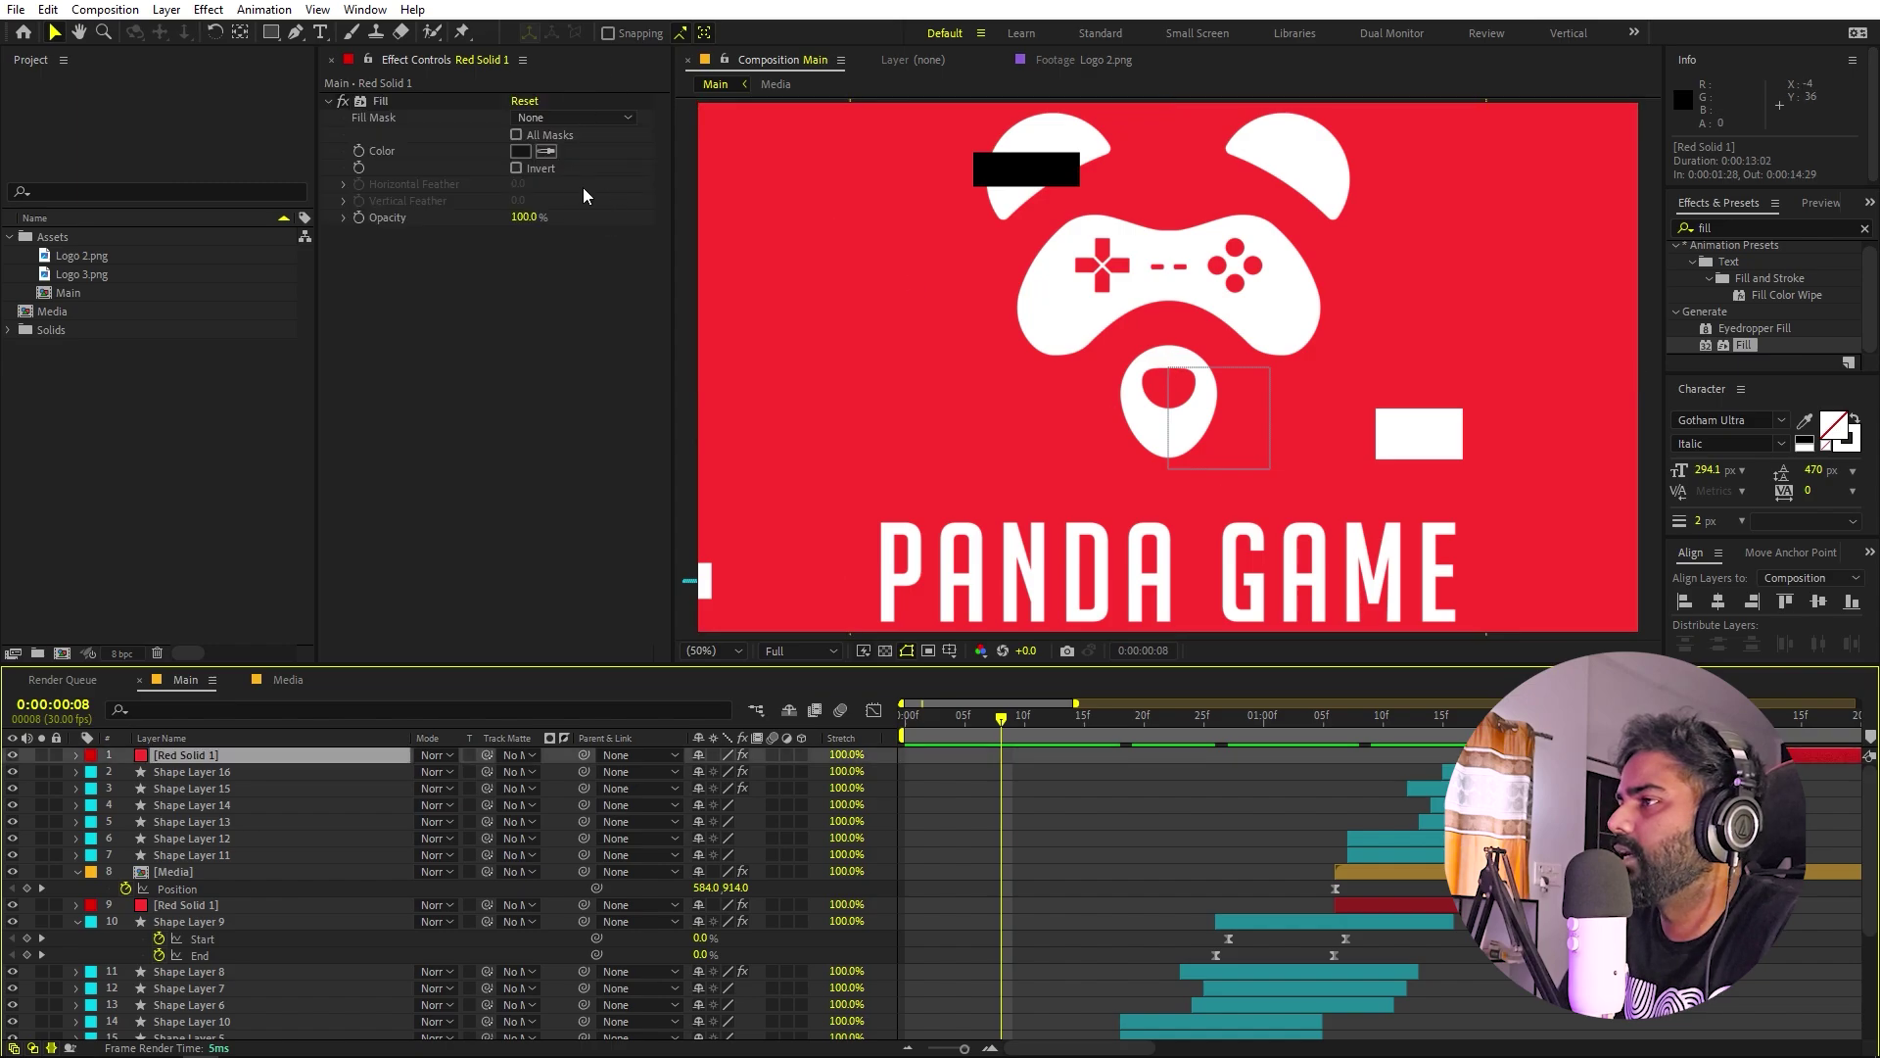
click(543, 153)
click(756, 201)
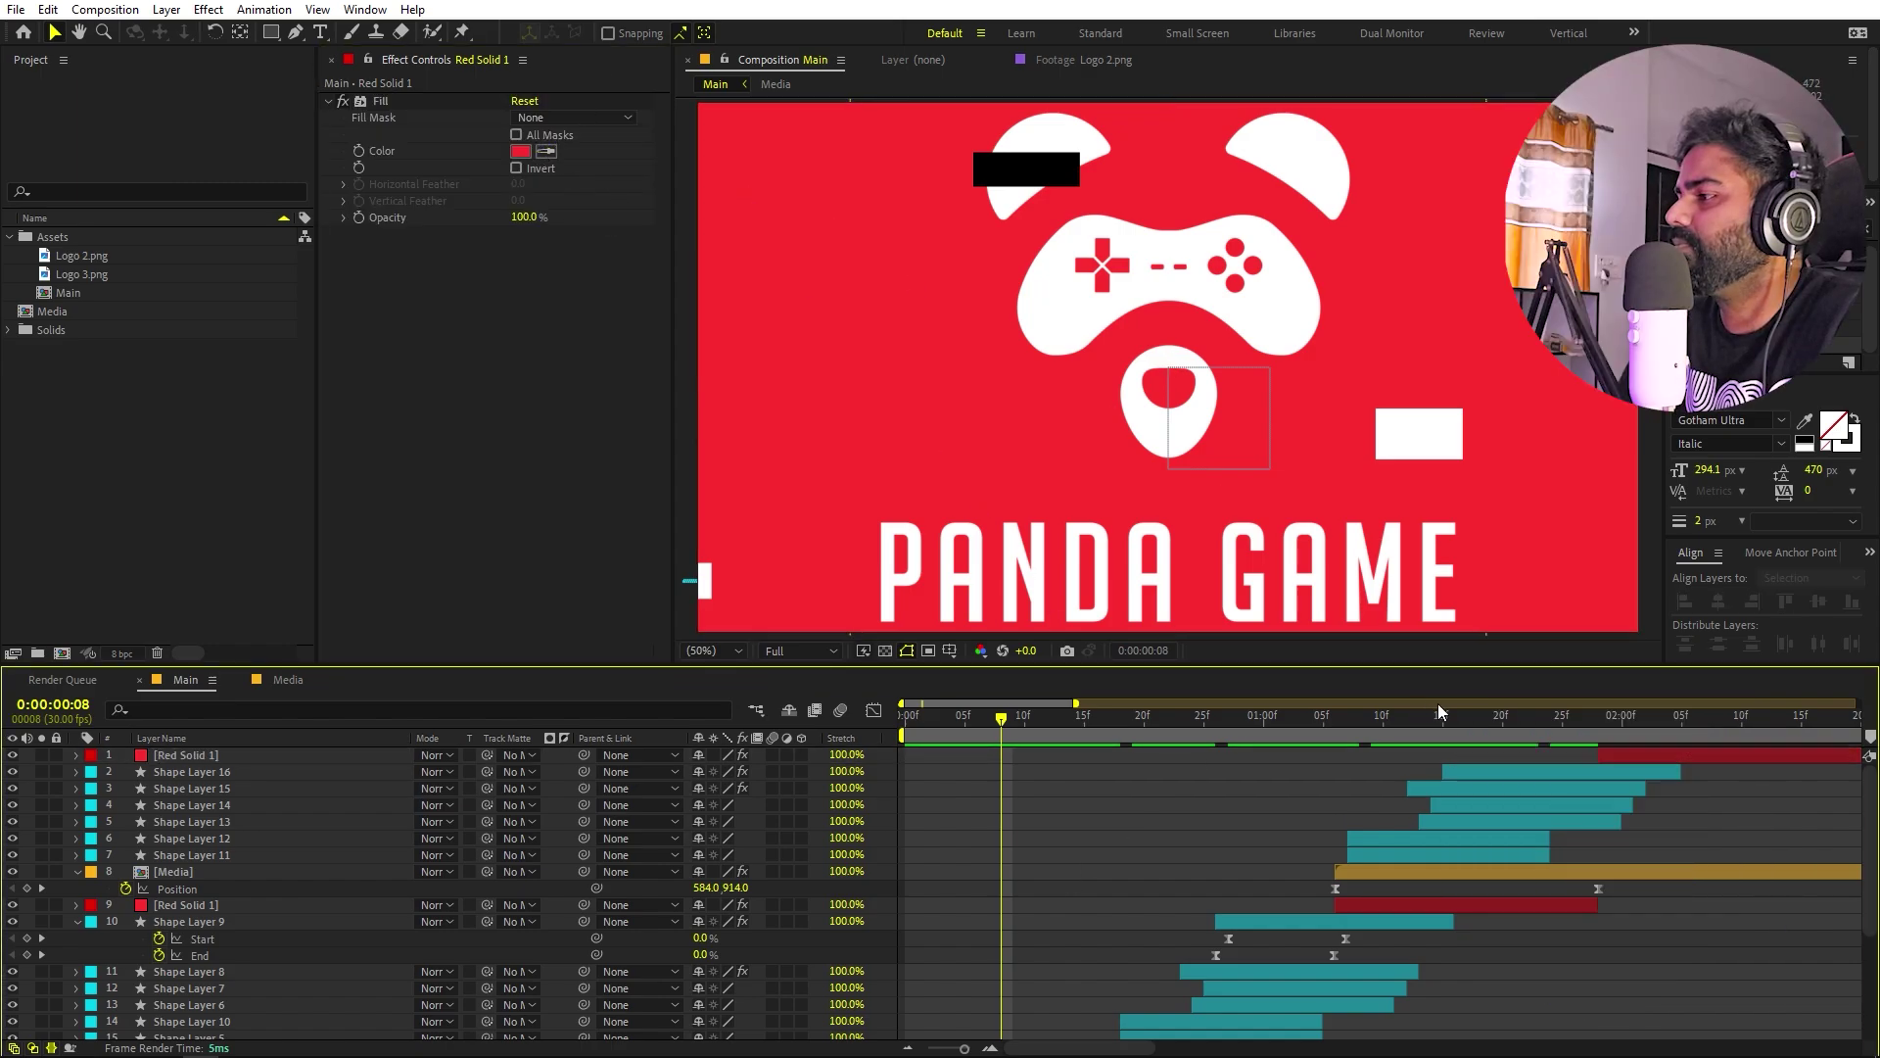
Add the Media logo comp on top of Main right after the wipes.
click(1611, 723)
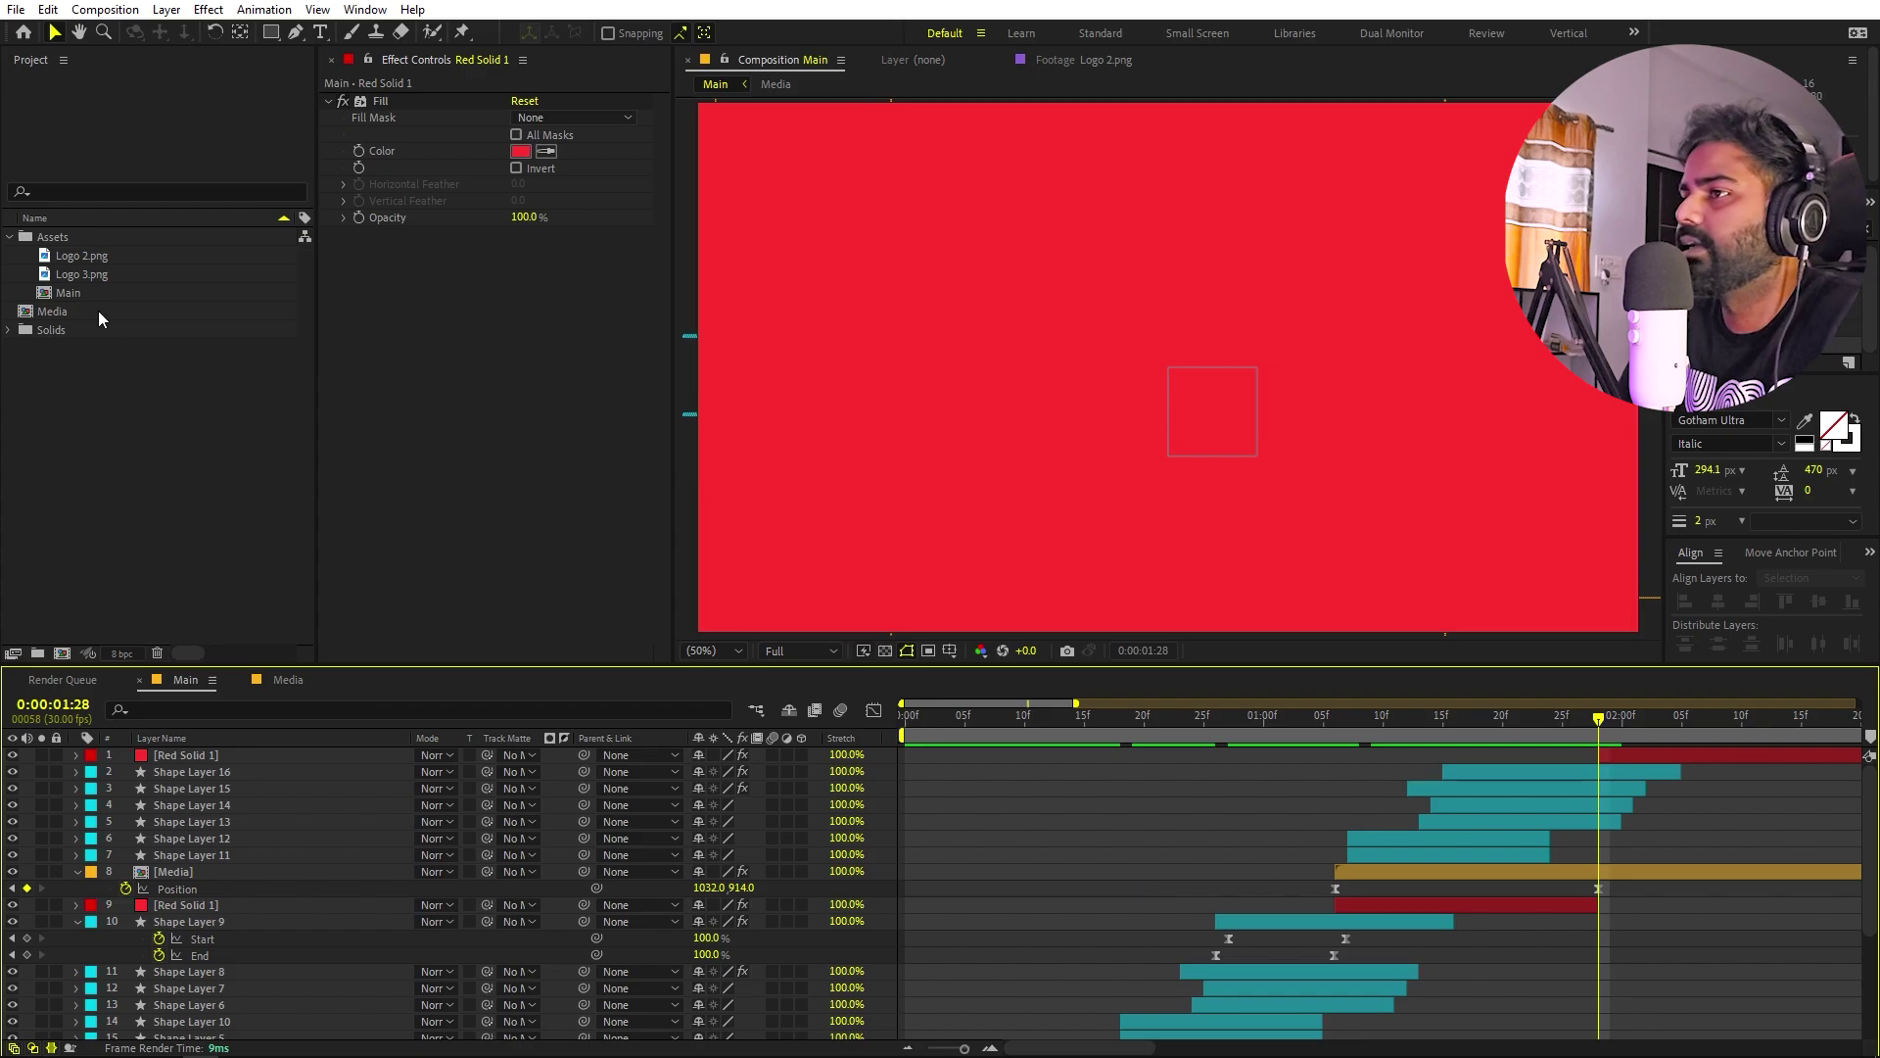
click(73, 283)
drag(62, 310, 1626, 750)
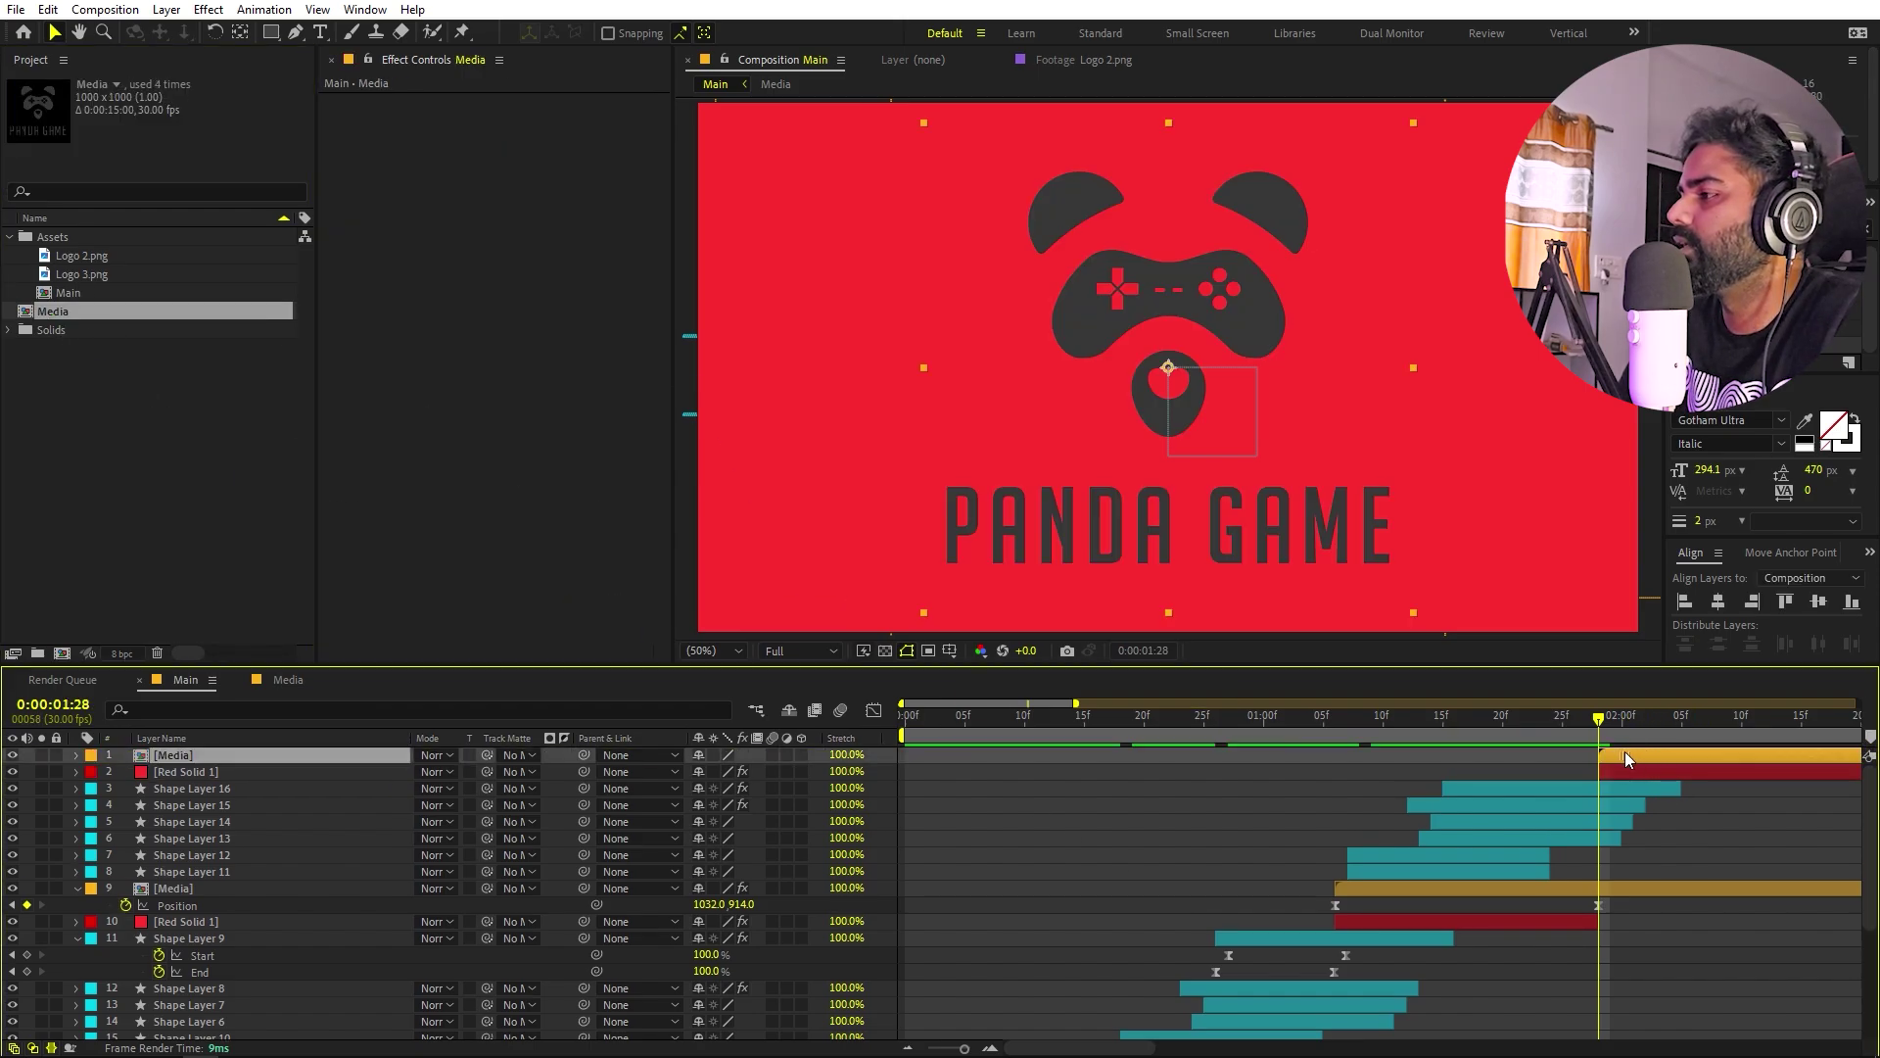
Apply a white Fill effect to the new Media logo layer.
drag(1724, 338, 1146, 301)
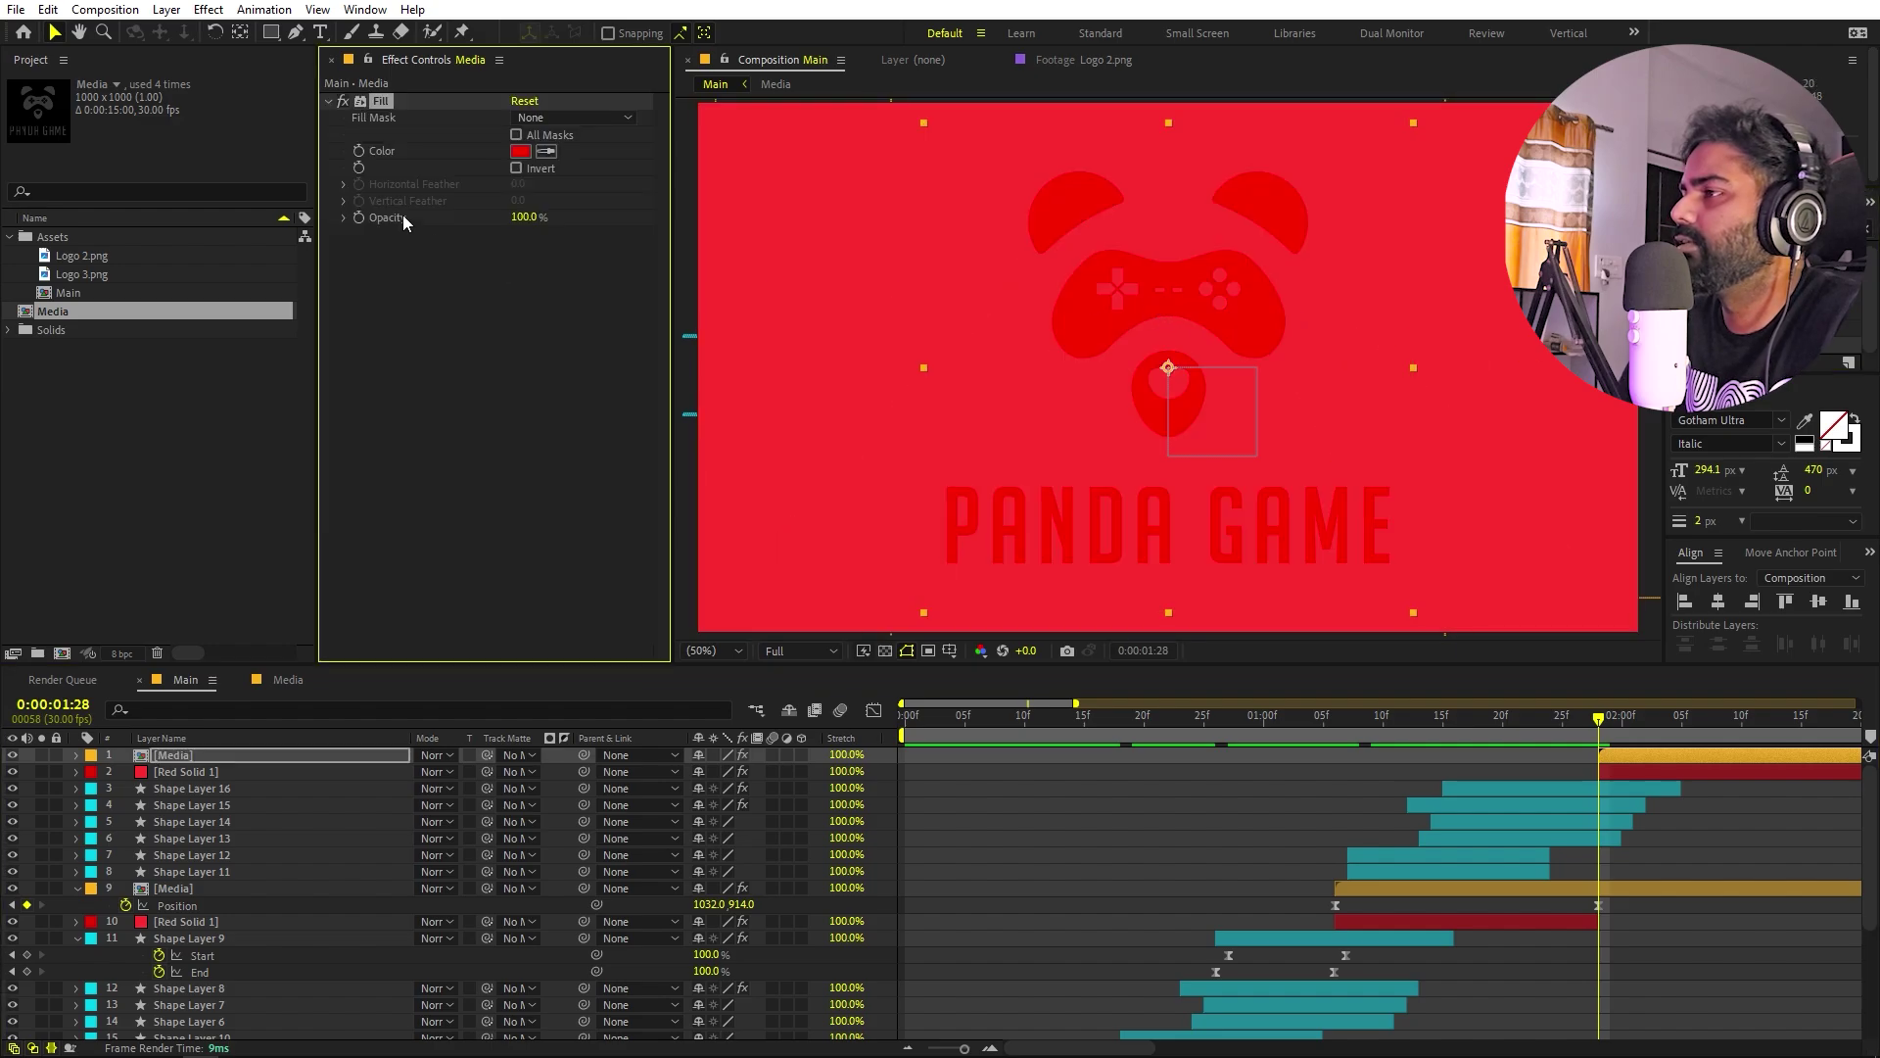
click(527, 151)
click(72, 498)
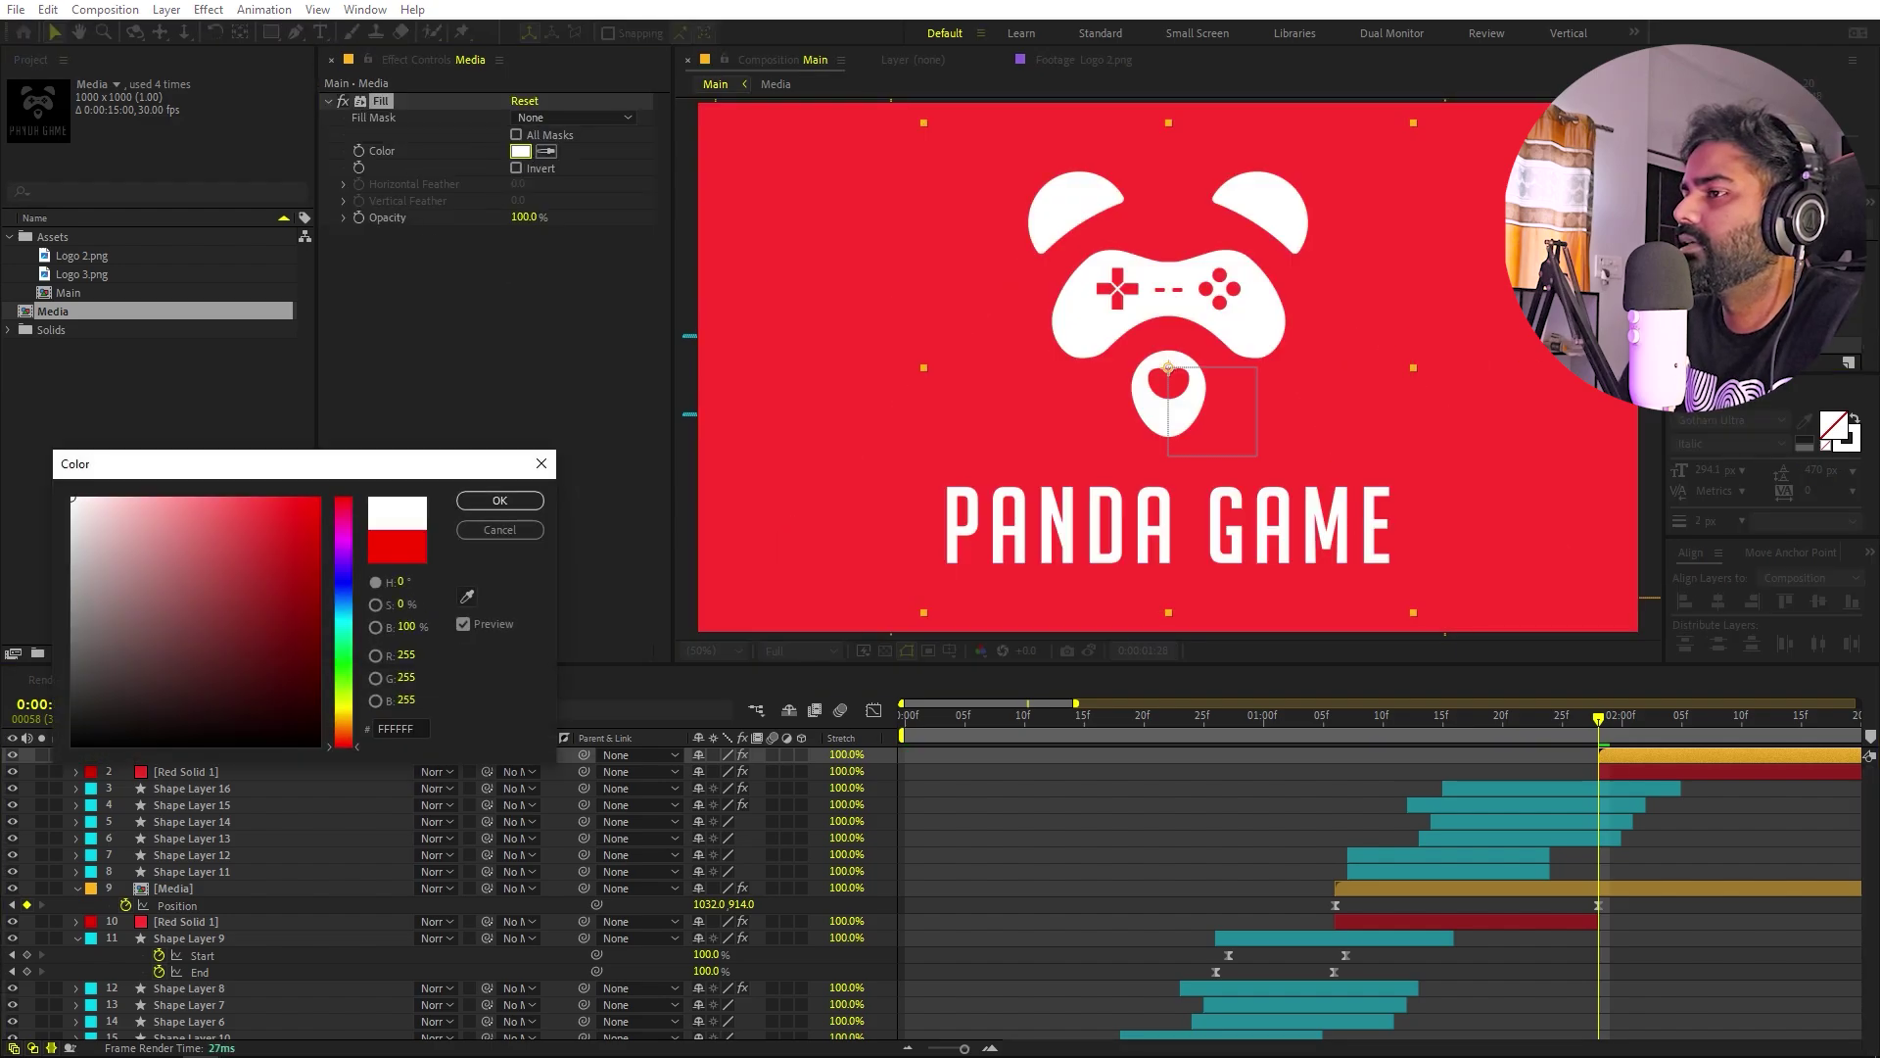
click(498, 499)
Keyframe the logo's Scale at about 115% and shrink it to 54.1% by 2:15.
key(s)
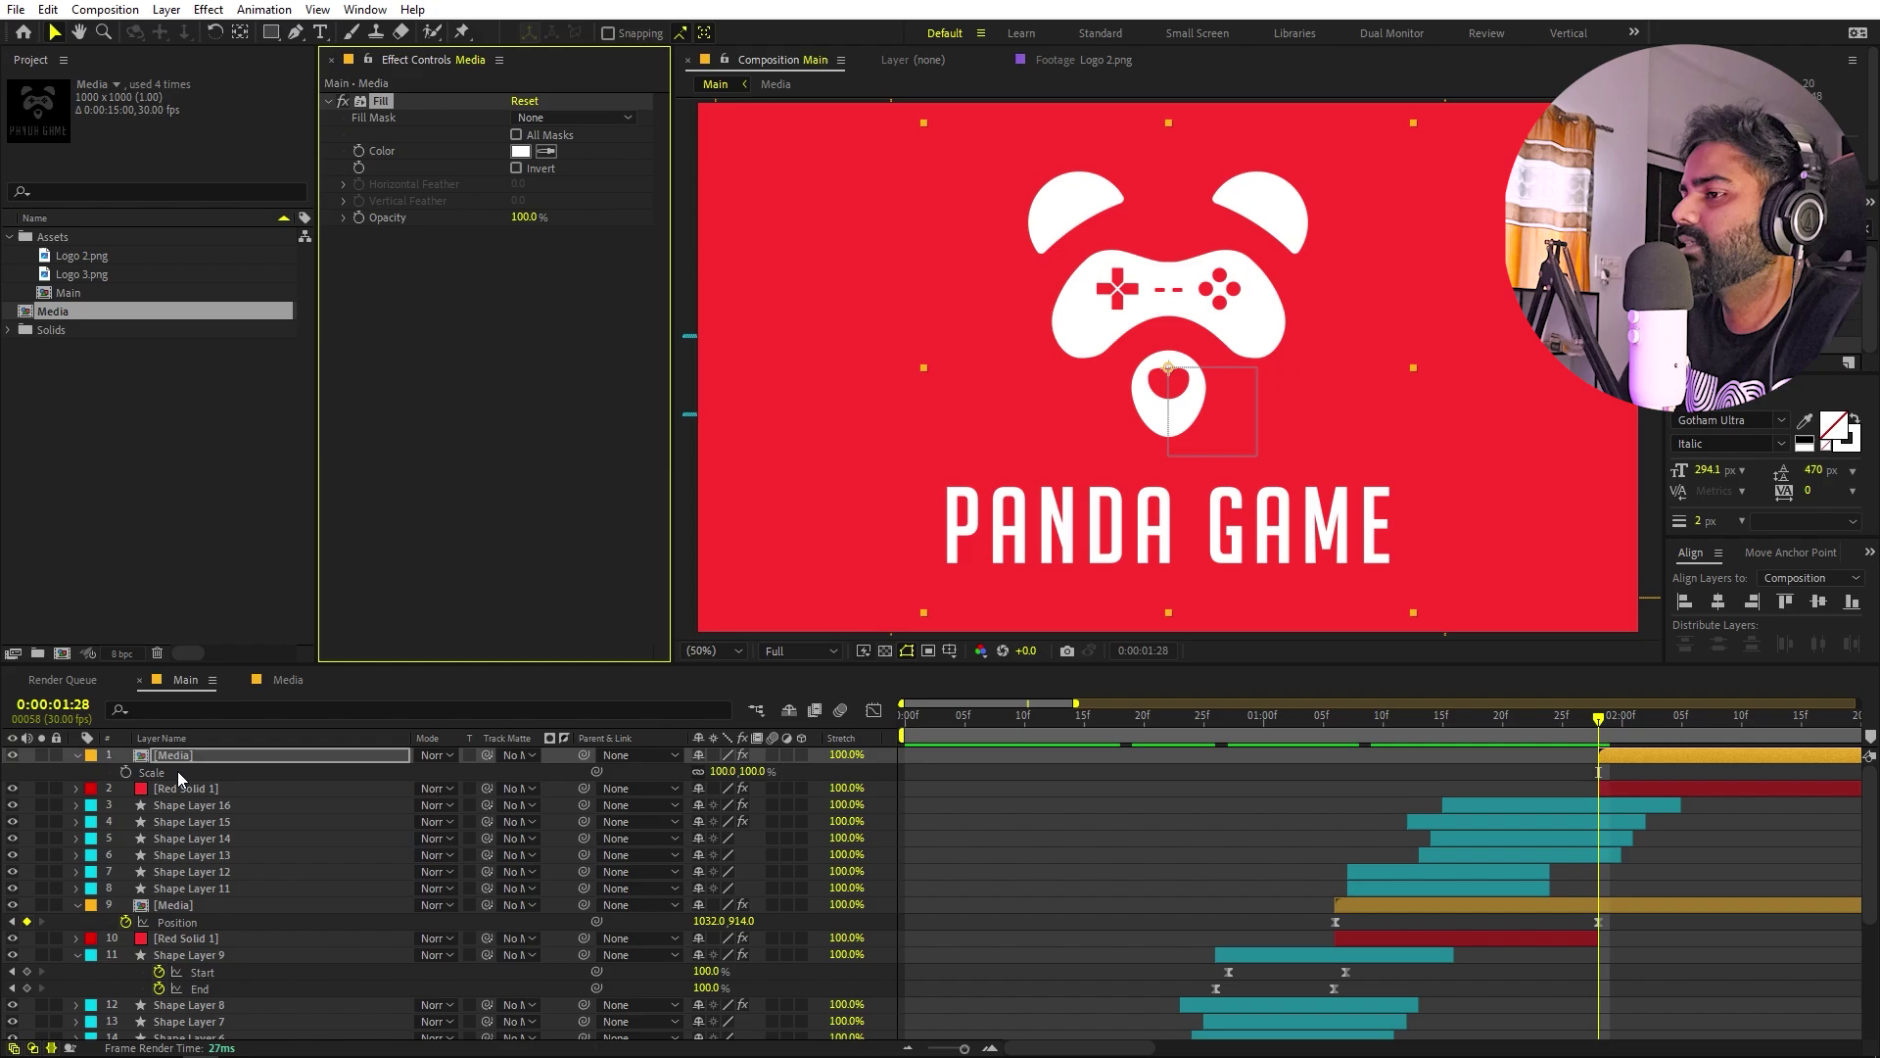
click(126, 773)
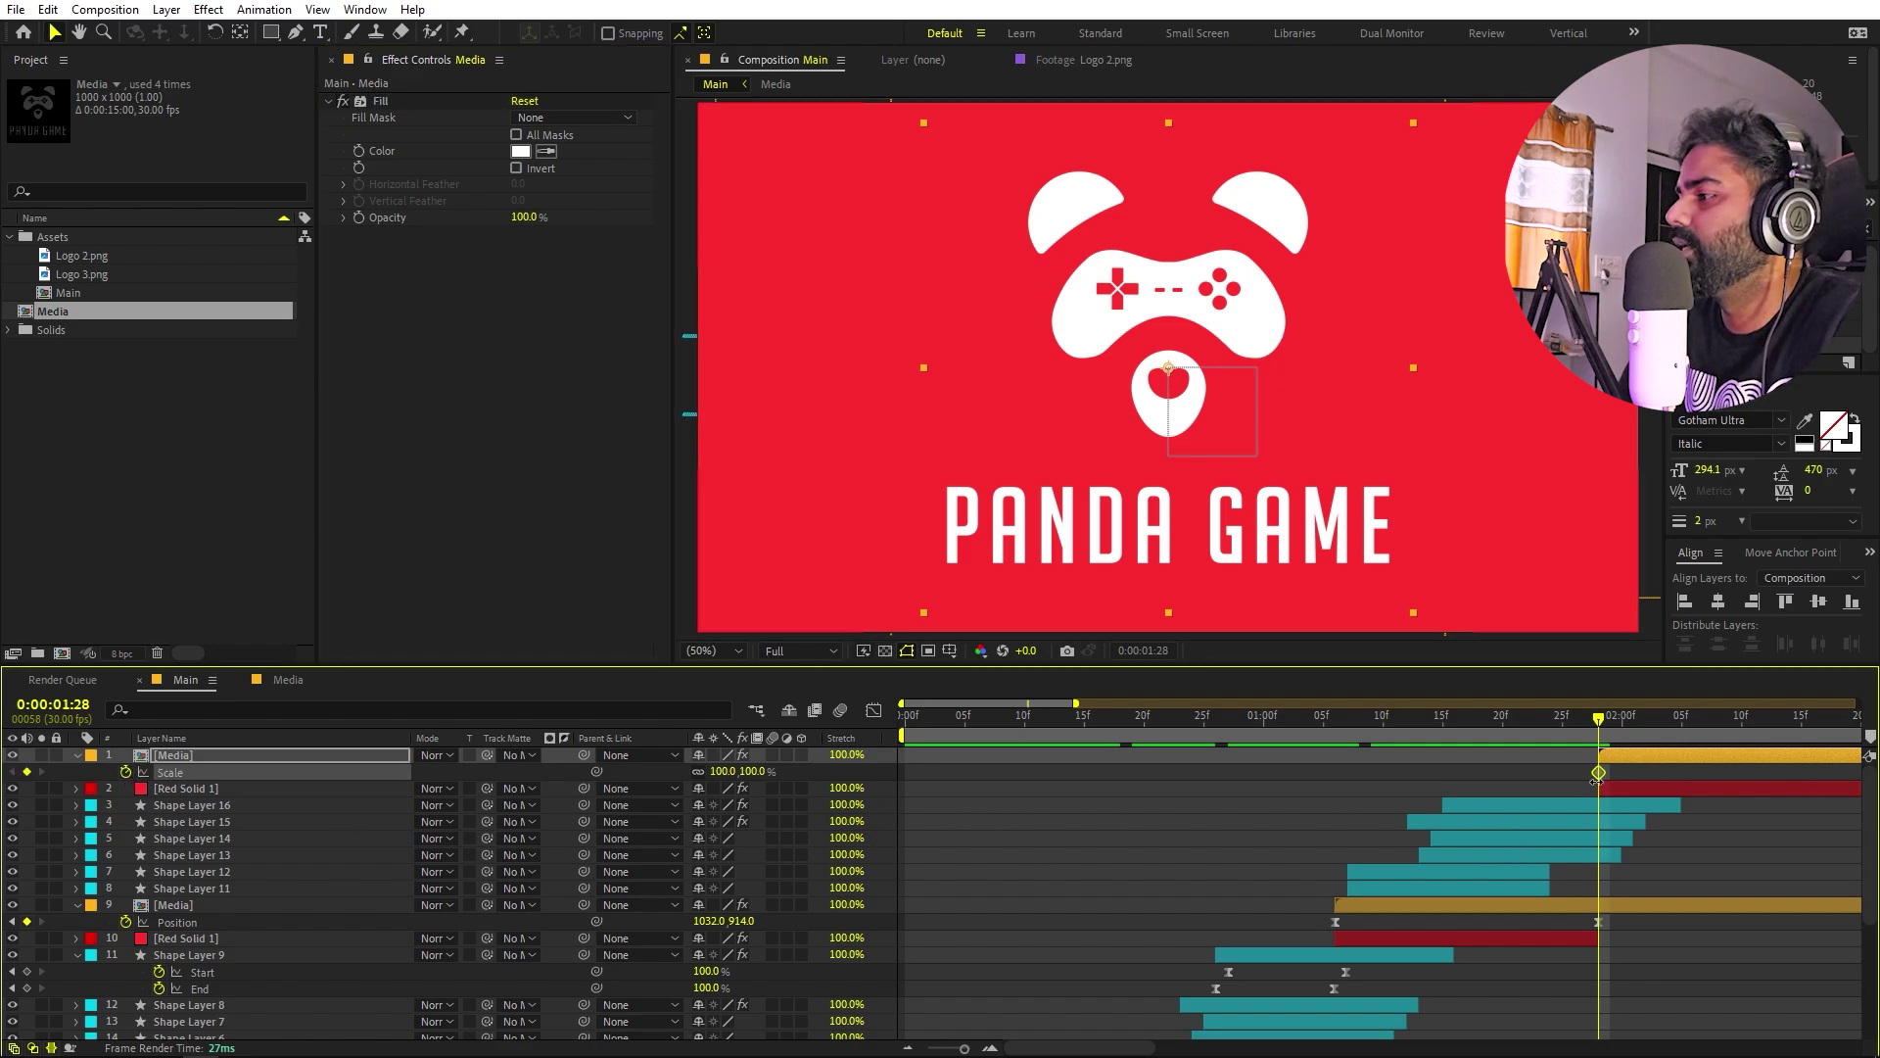
drag(1599, 773, 1801, 772)
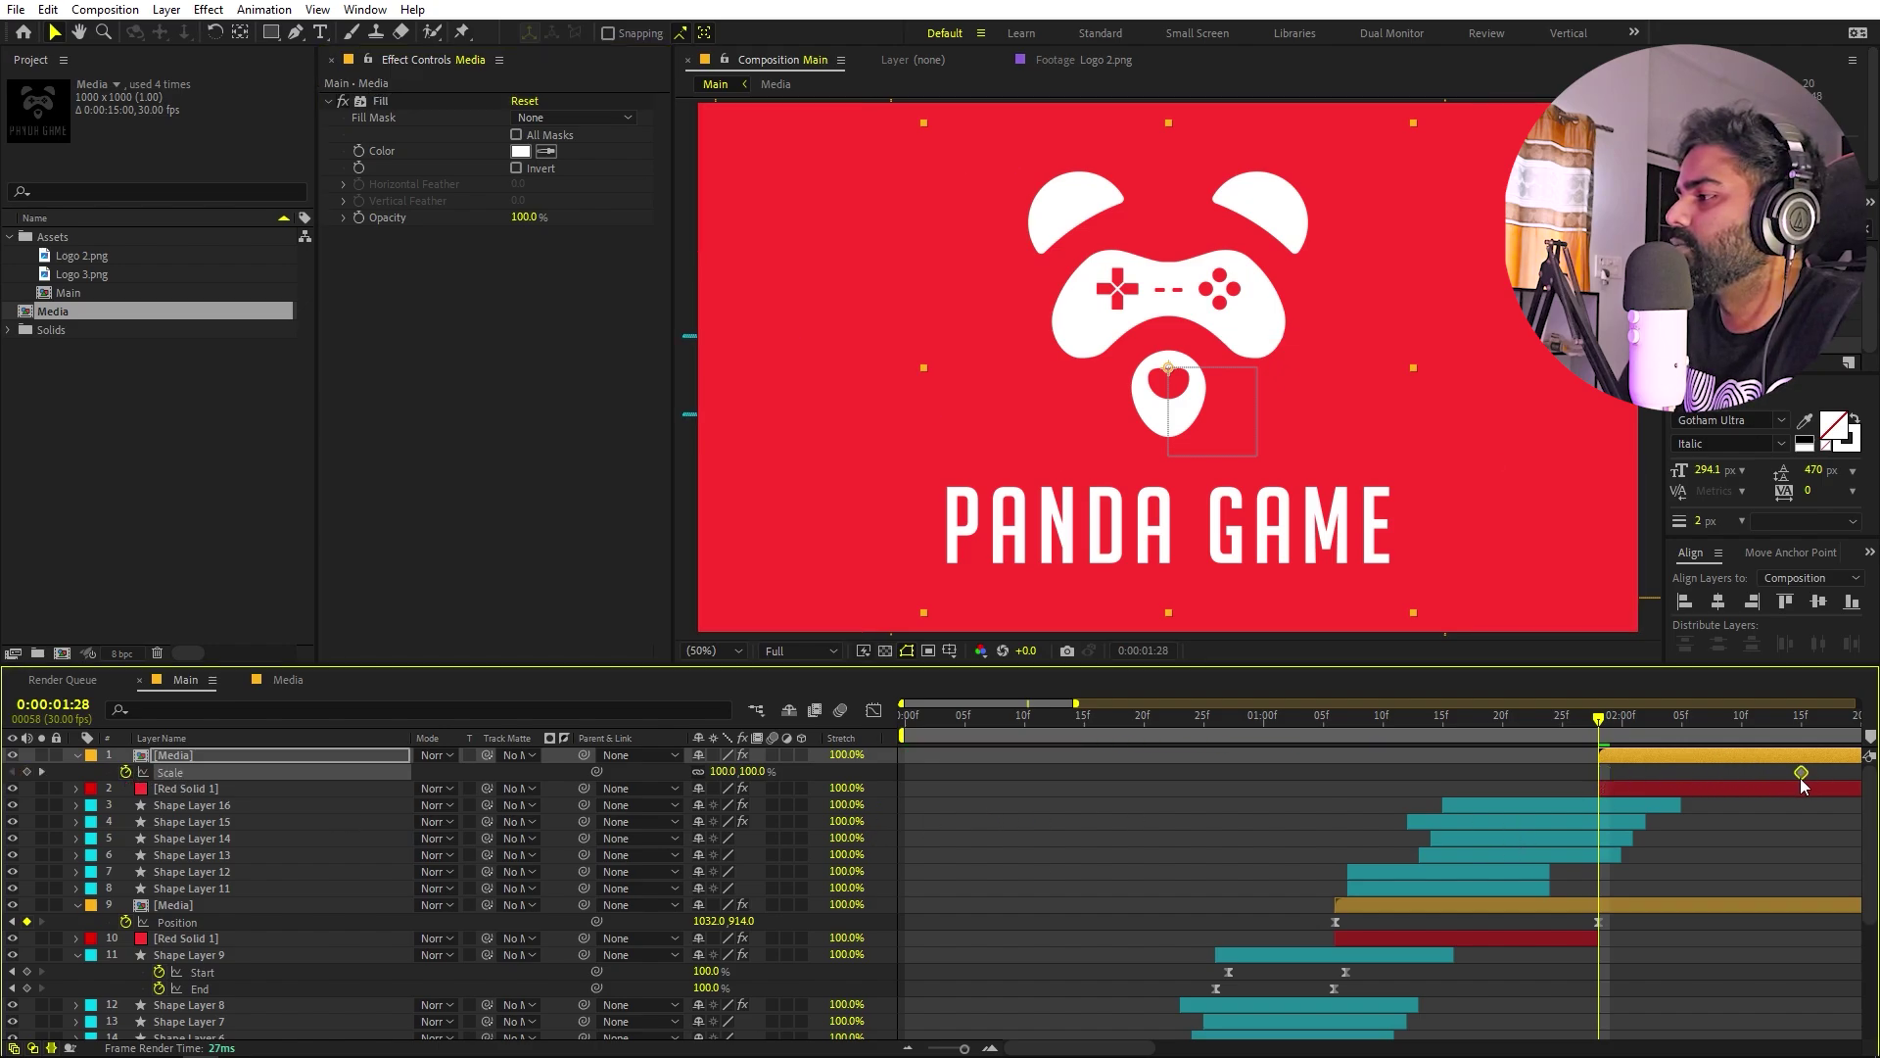
click(731, 772)
drag(725, 772, 739, 771)
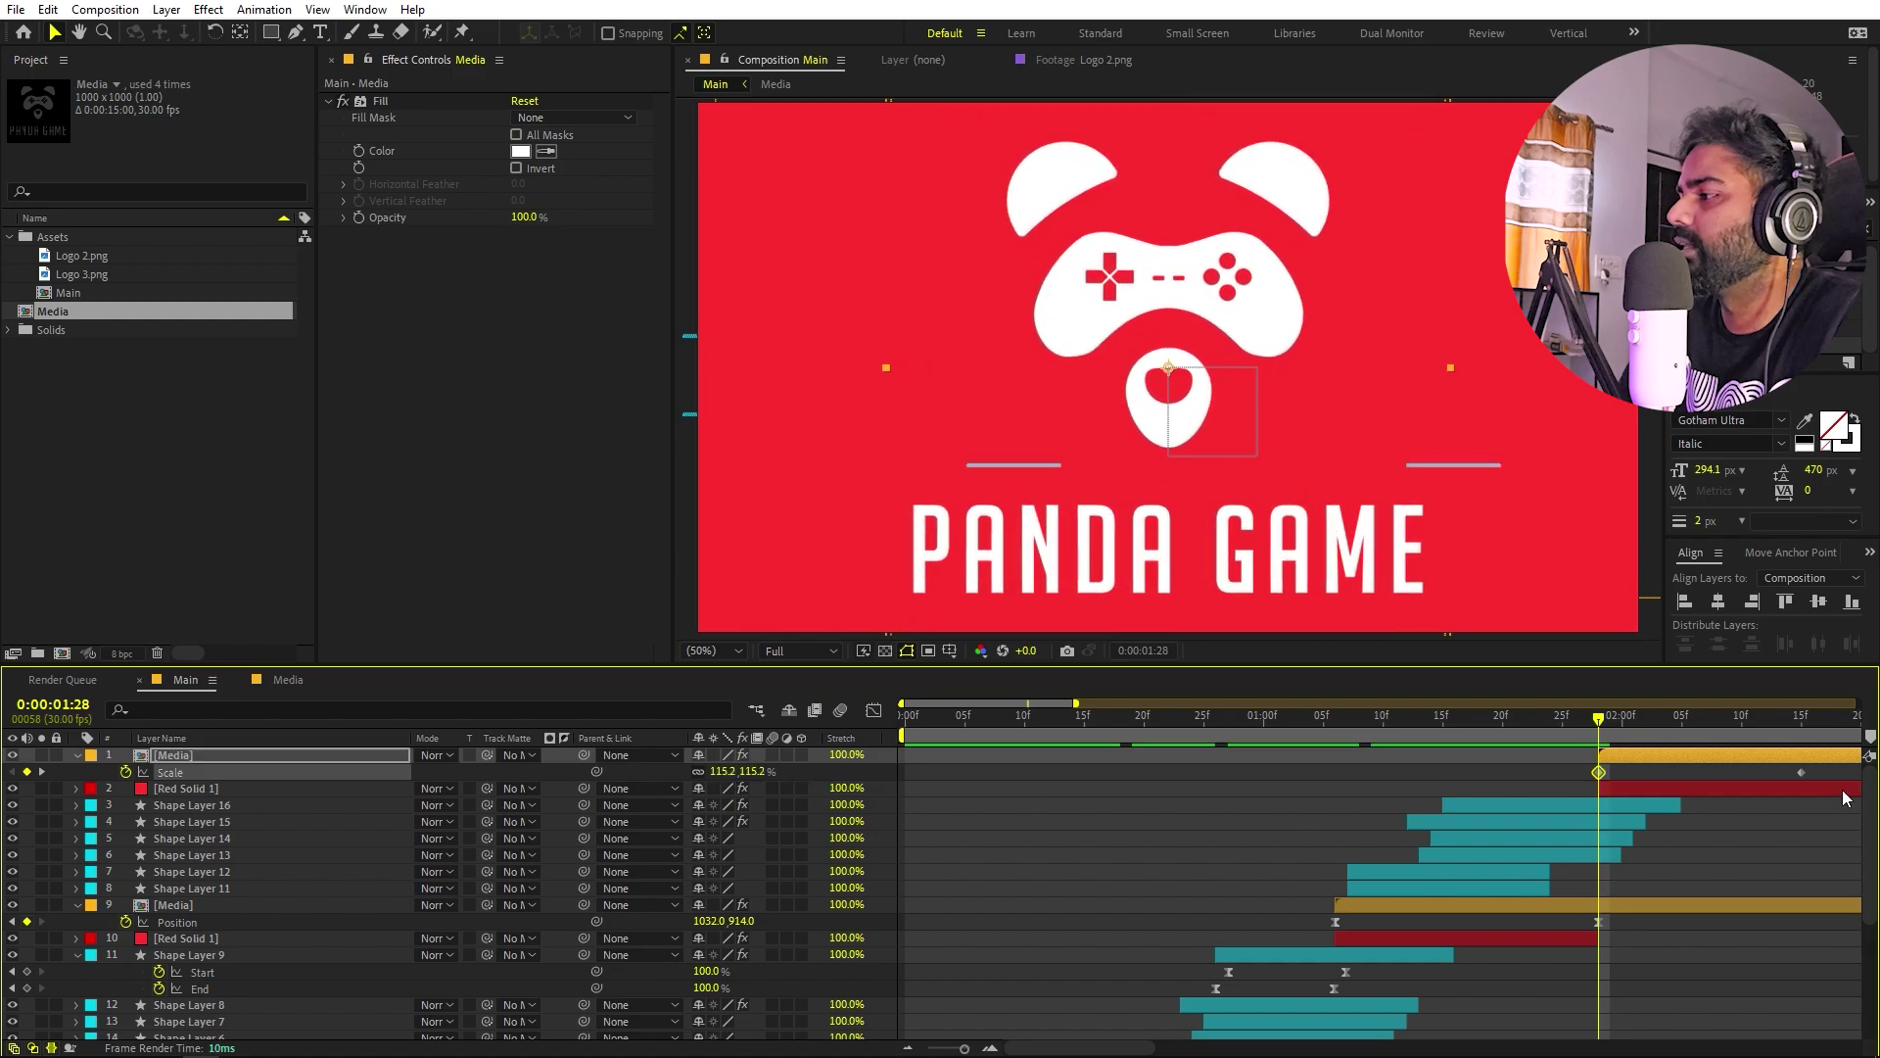
drag(1718, 725, 1798, 738)
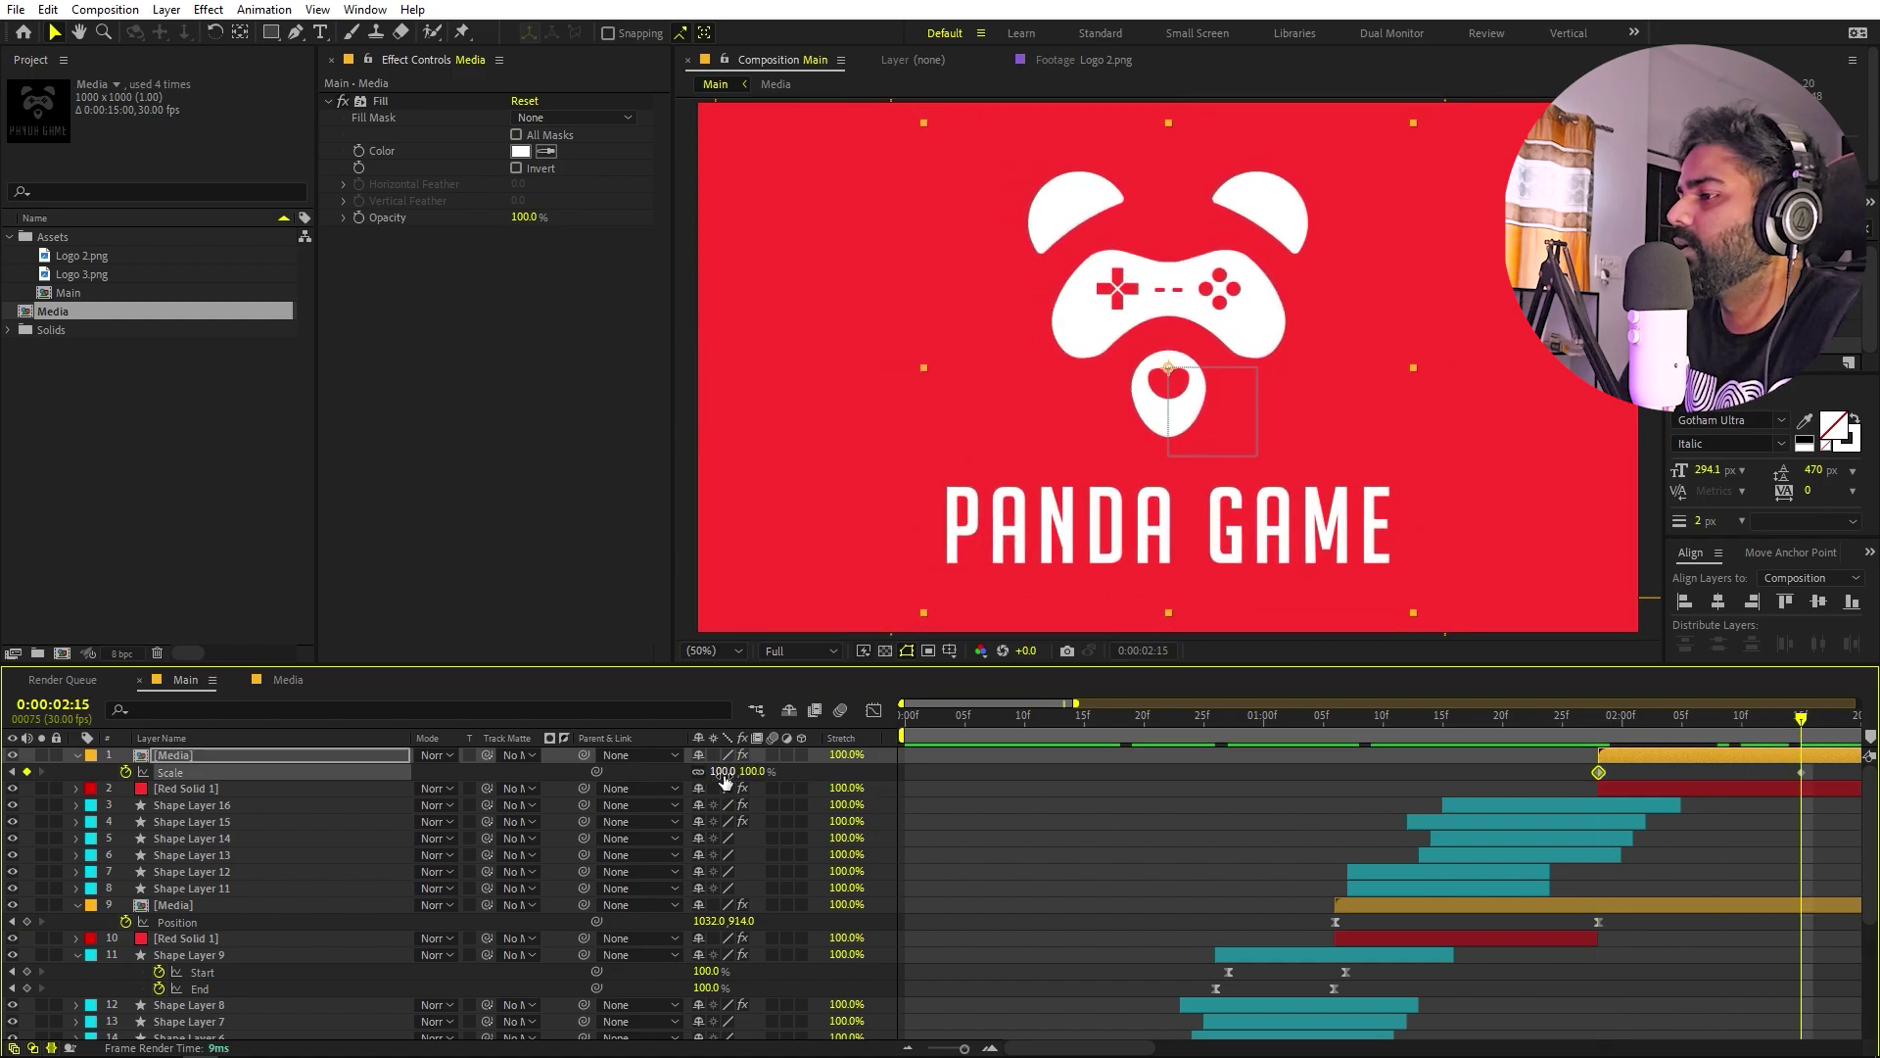
drag(723, 771, 1364, 852)
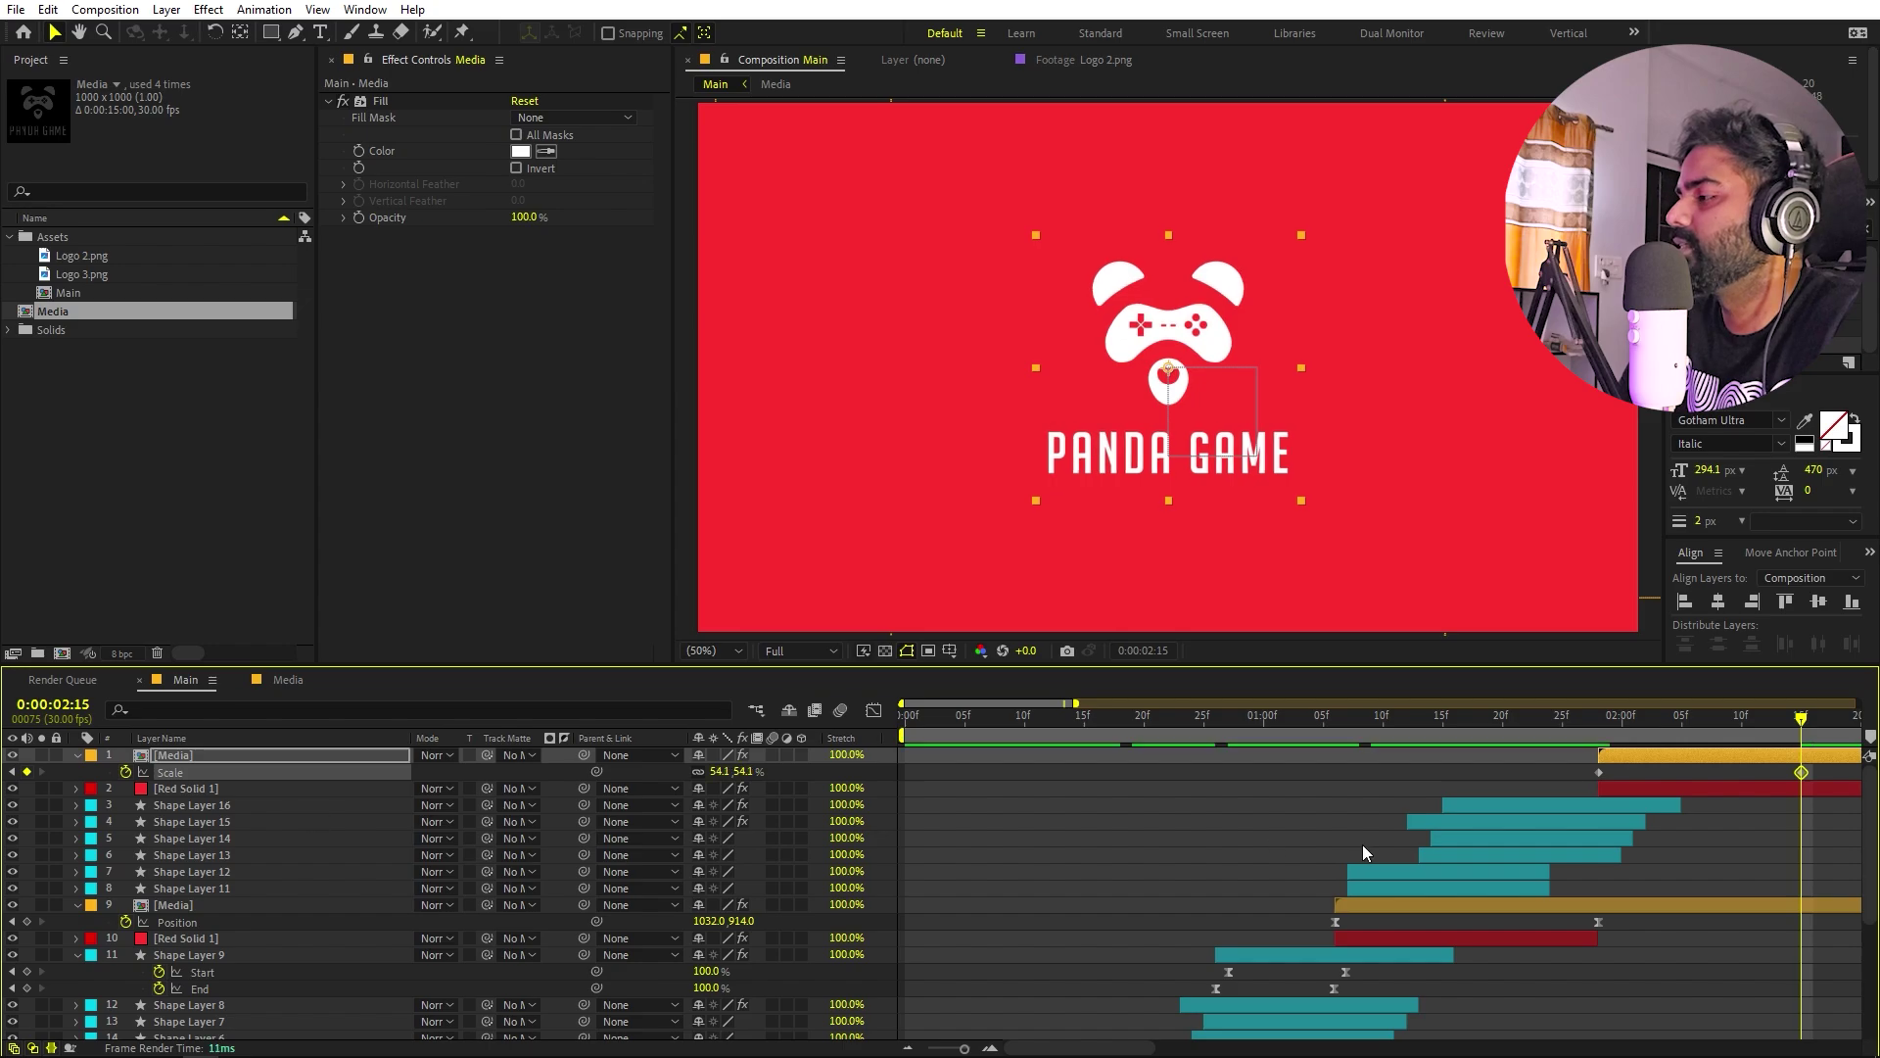
scroll(1359, 848, down, 5)
Easy-ease both Scale keyframes and pull the influence so the shrink starts fast and settles slowly.
drag(1033, 760, 1032, 760)
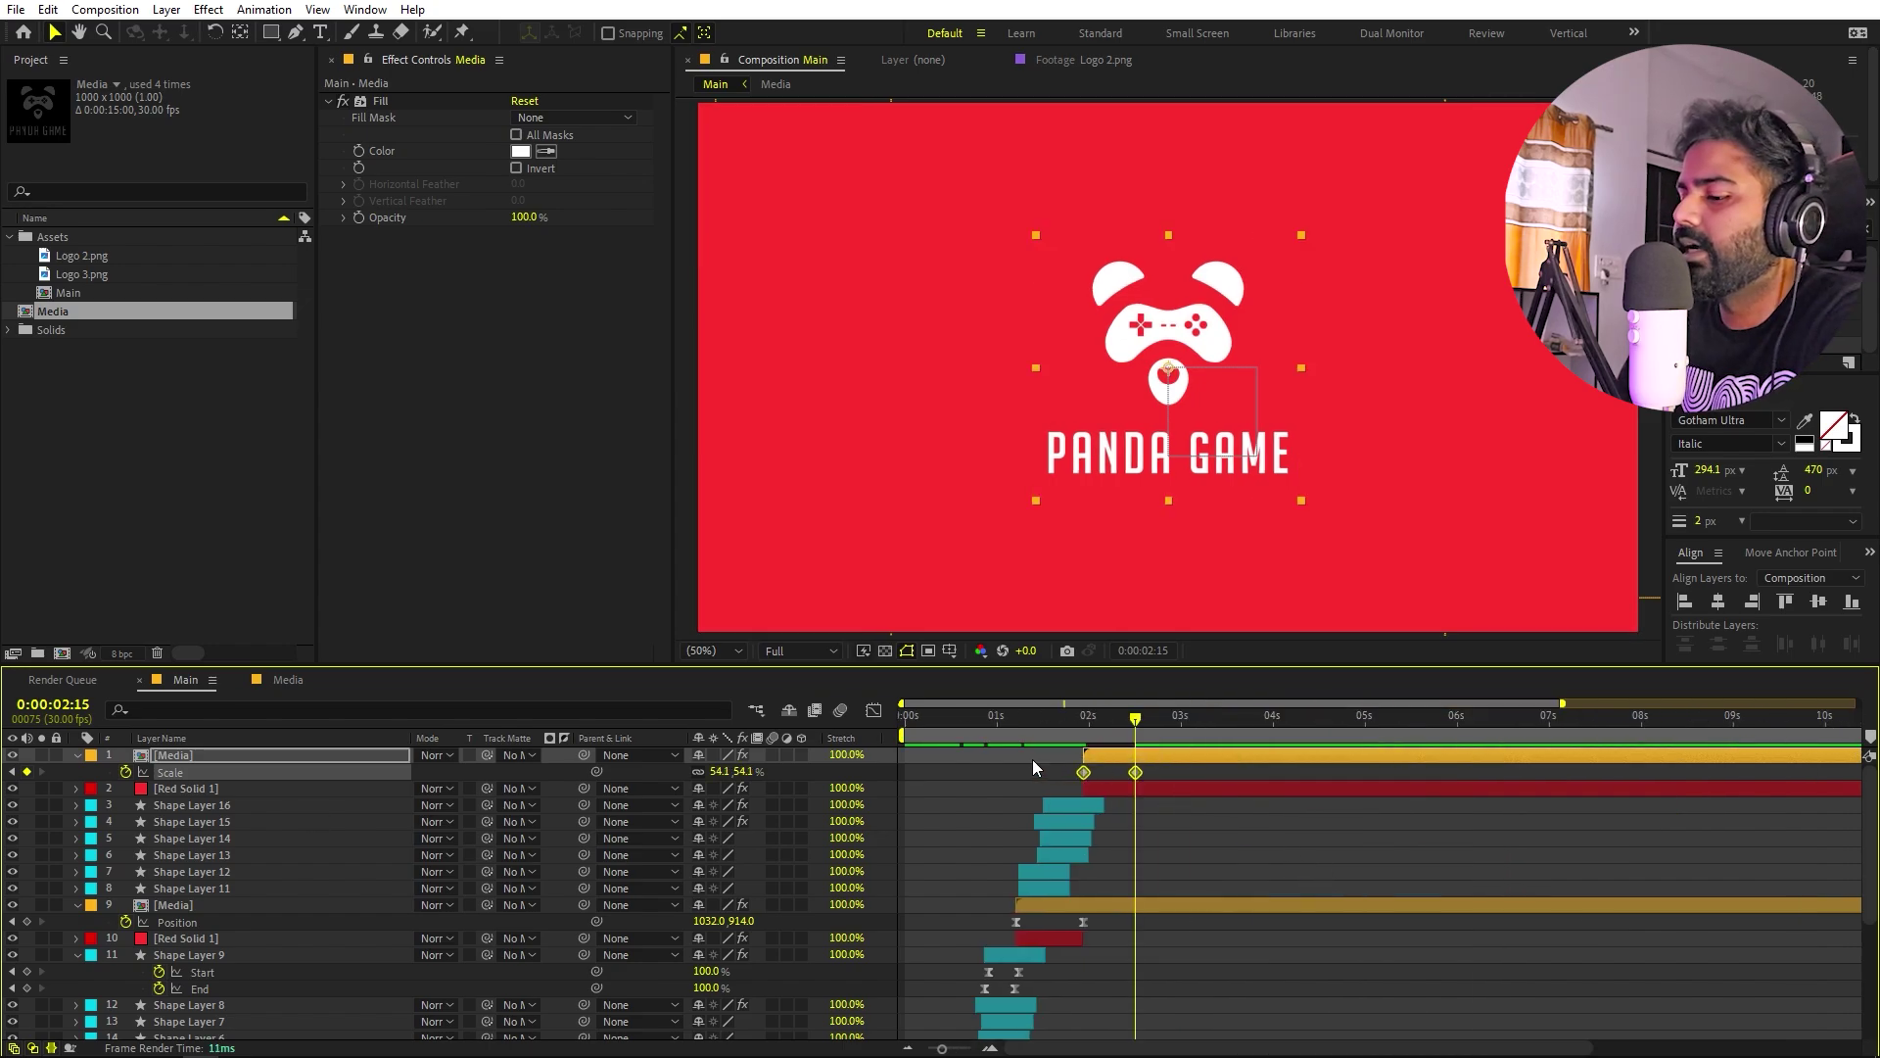
key(F9)
click(872, 711)
drag(1258, 965, 1018, 682)
drag(1124, 775, 1054, 767)
click(1063, 714)
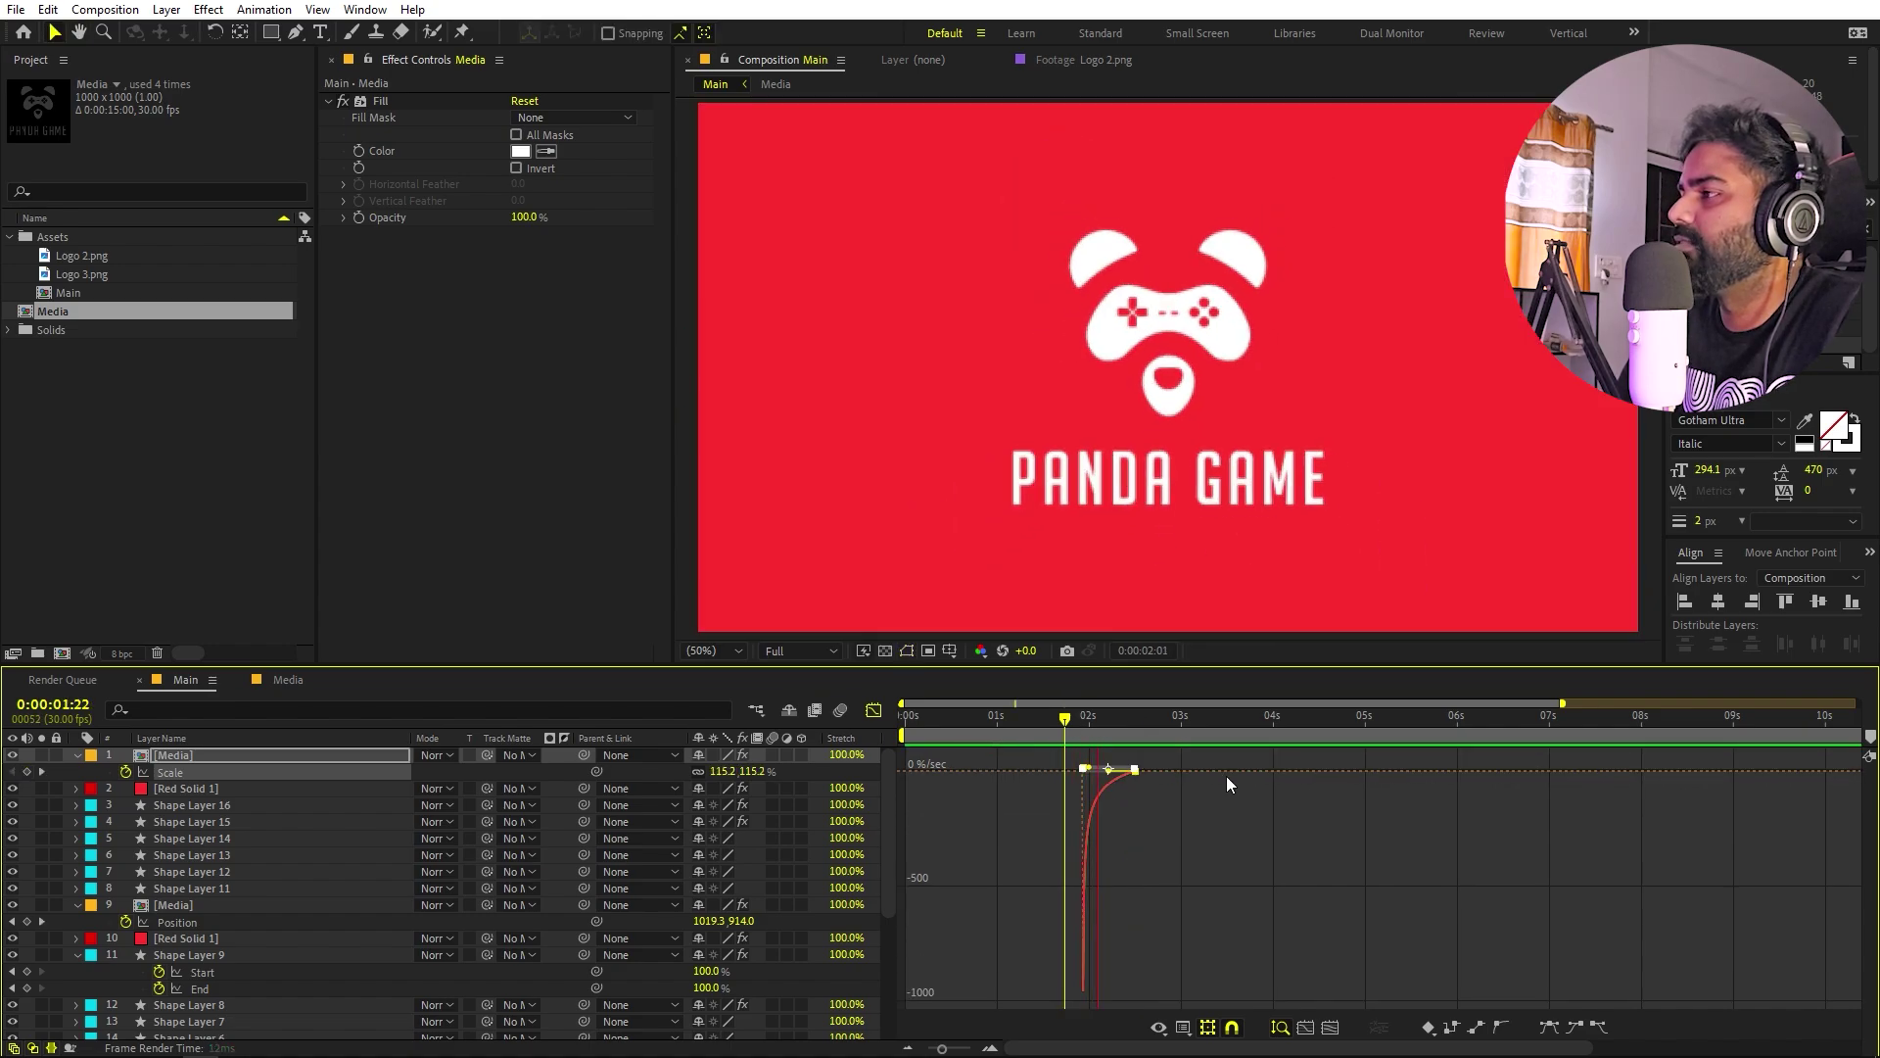
key(space)
Preview the intro from the start, then duplicate Shape Layer 16 into Shape Layer 17.
key(shift+F3)
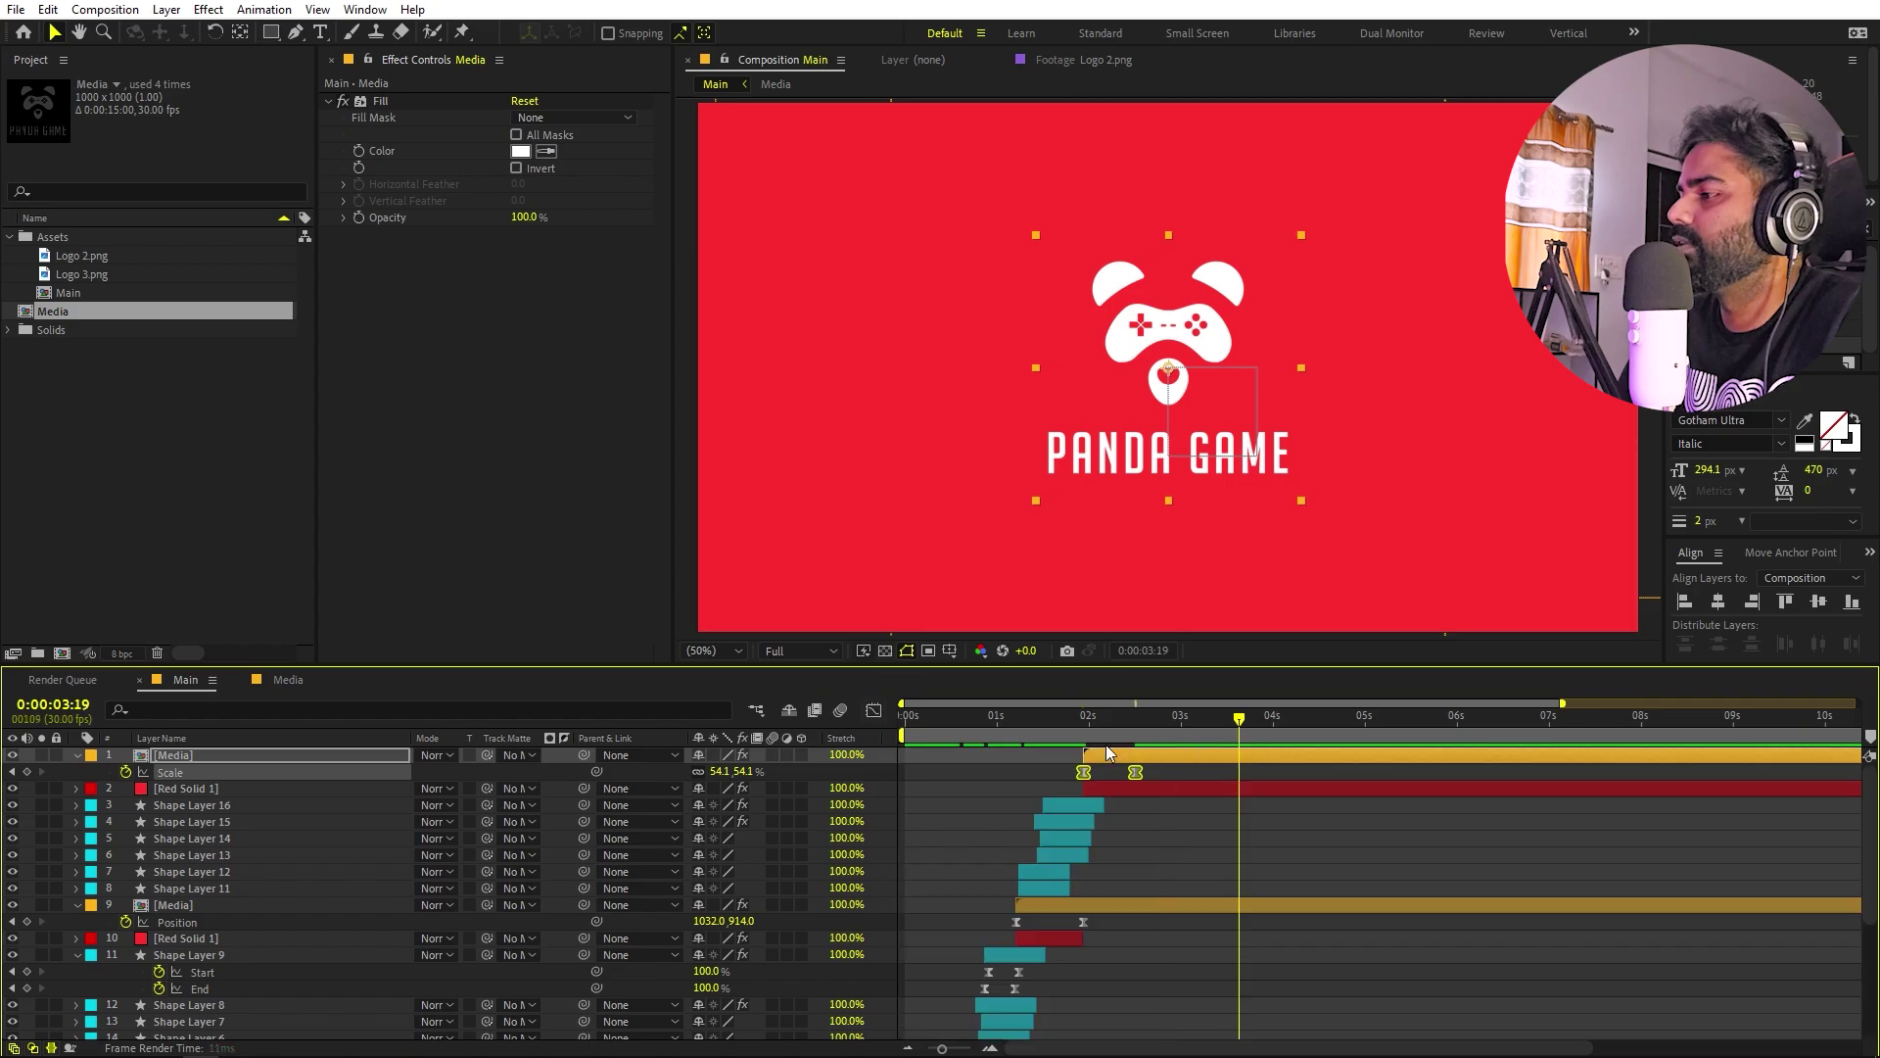
key(Home)
key(space)
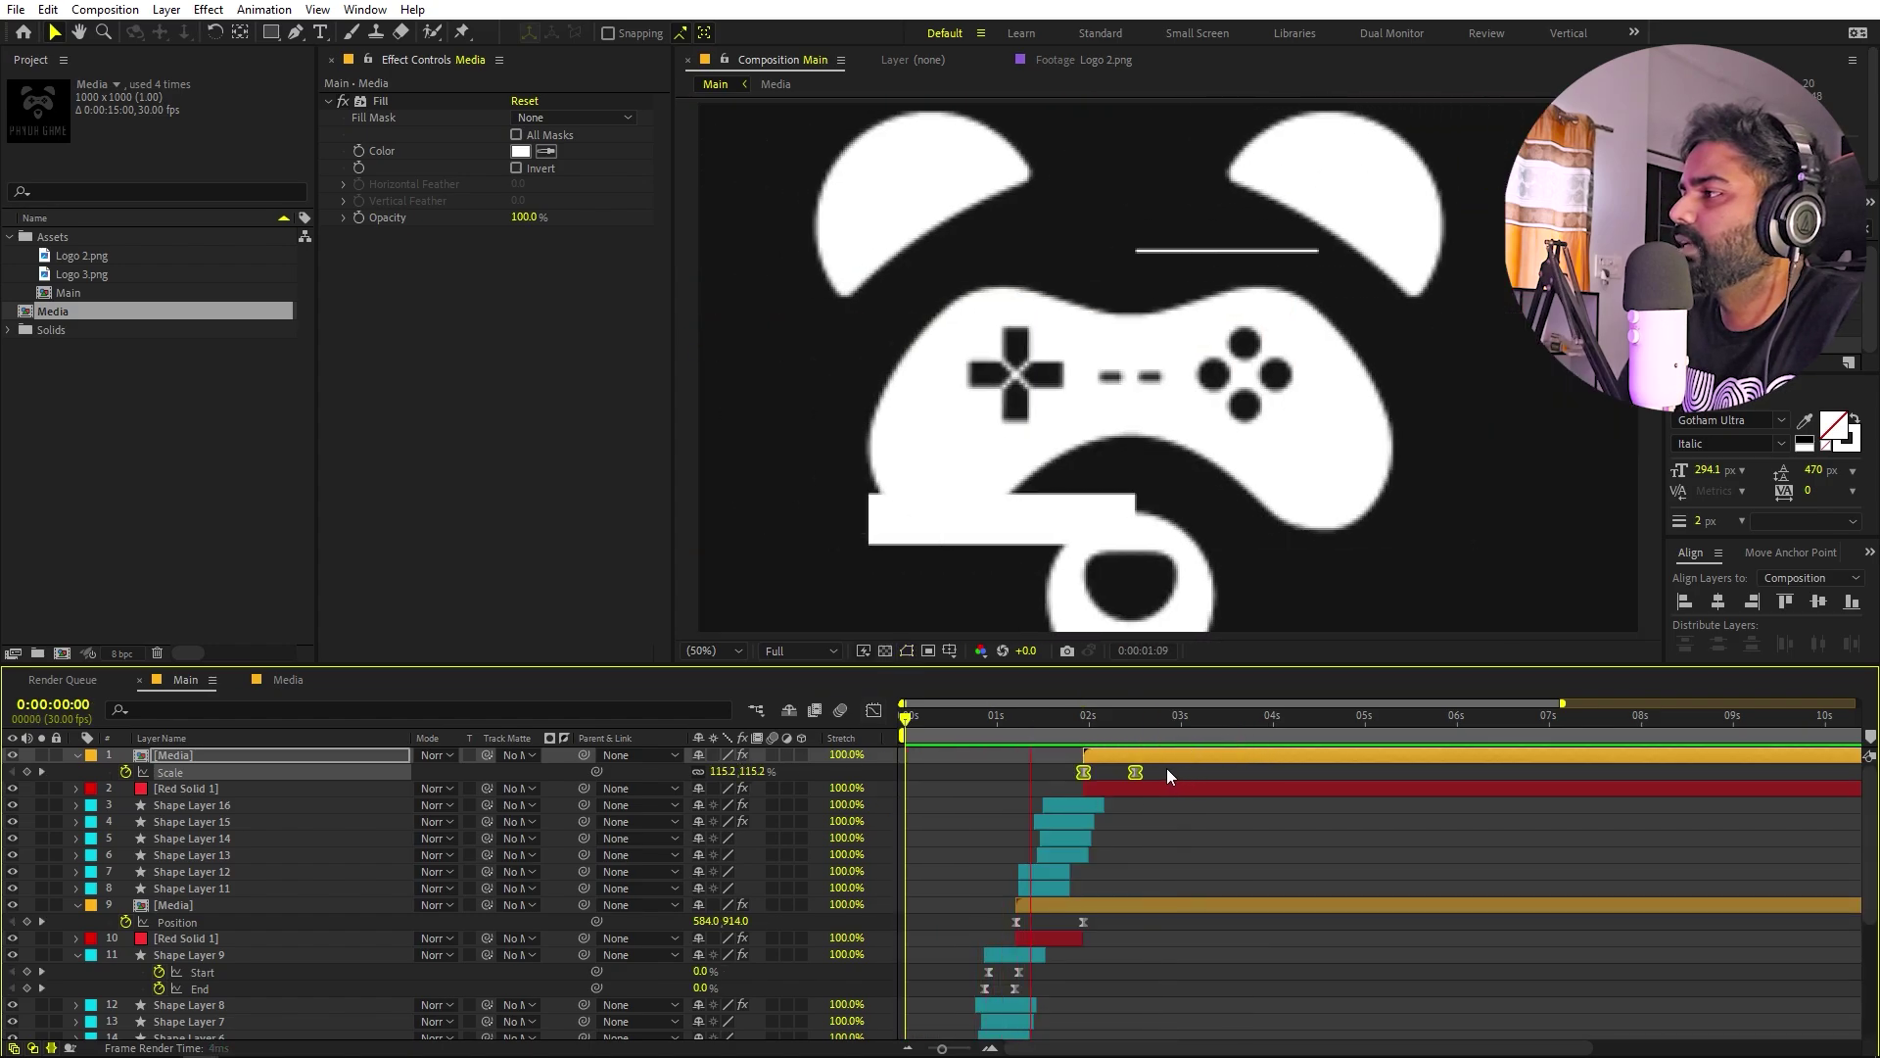
key(space)
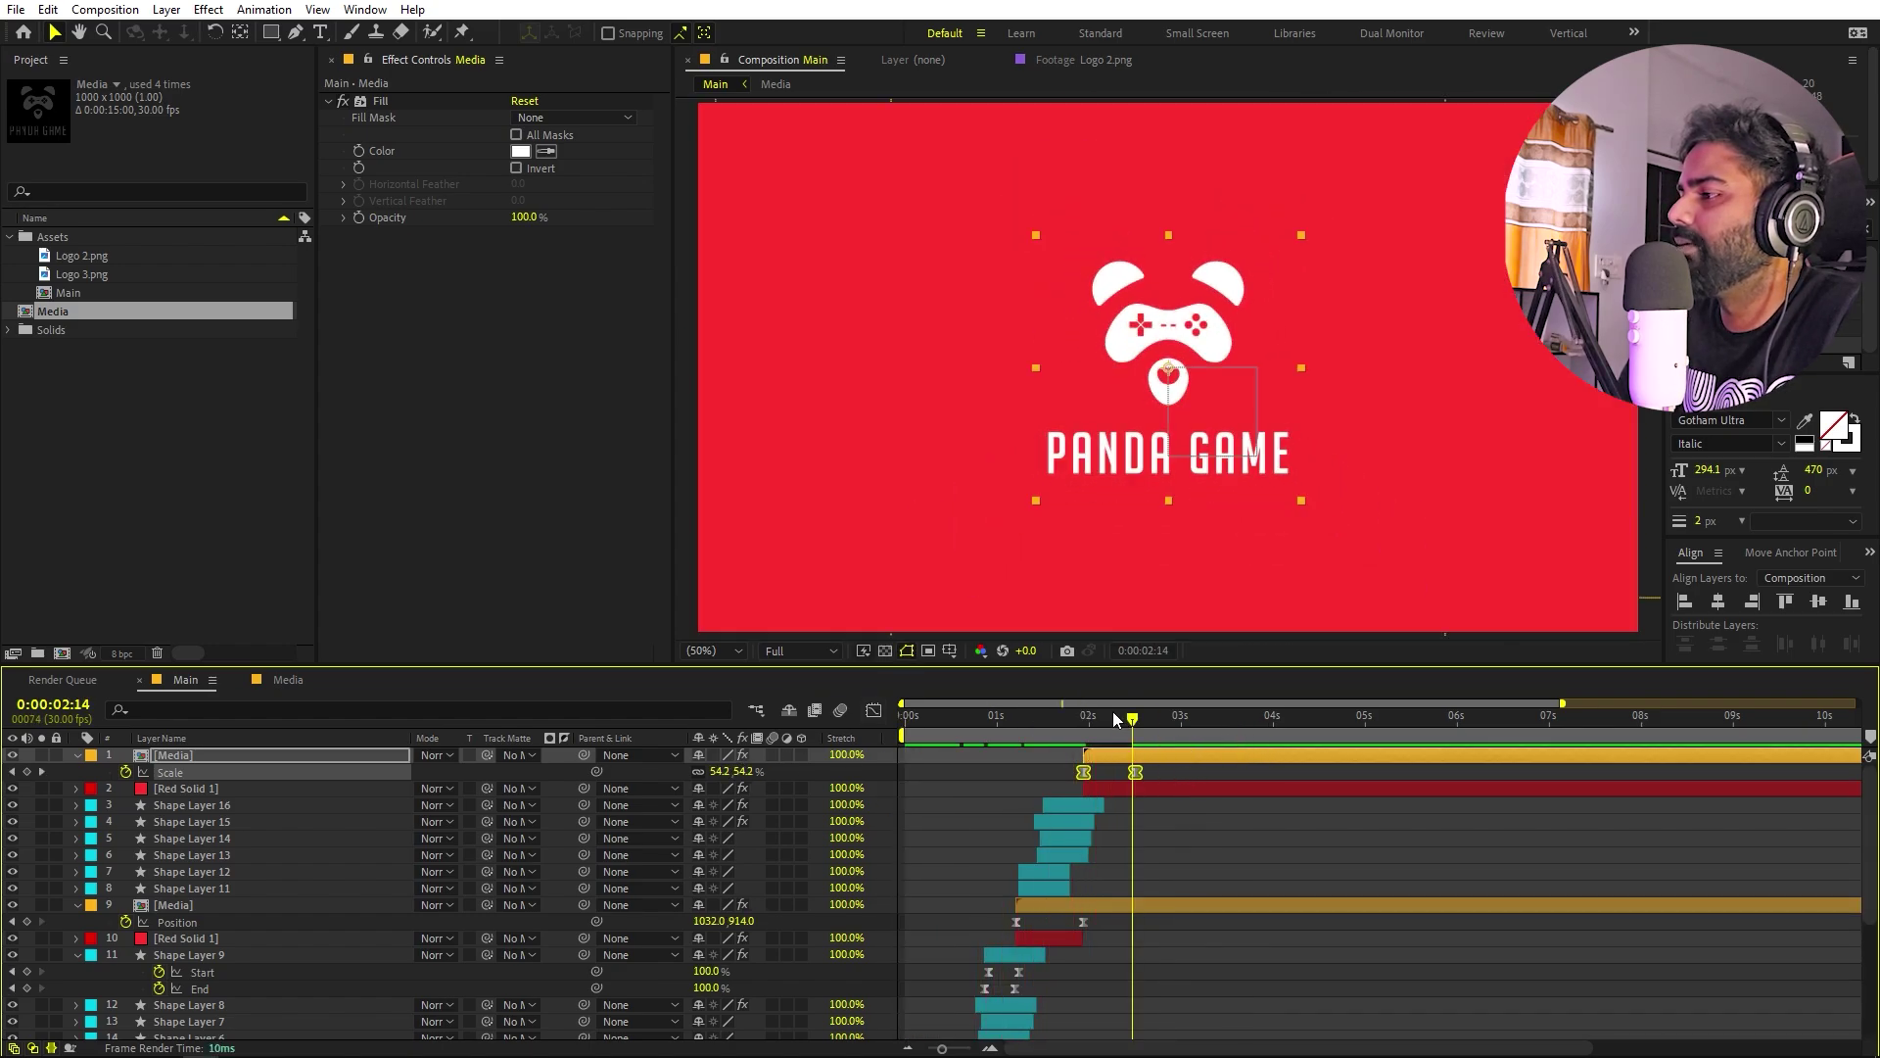
click(1052, 808)
key(ctrl+d)
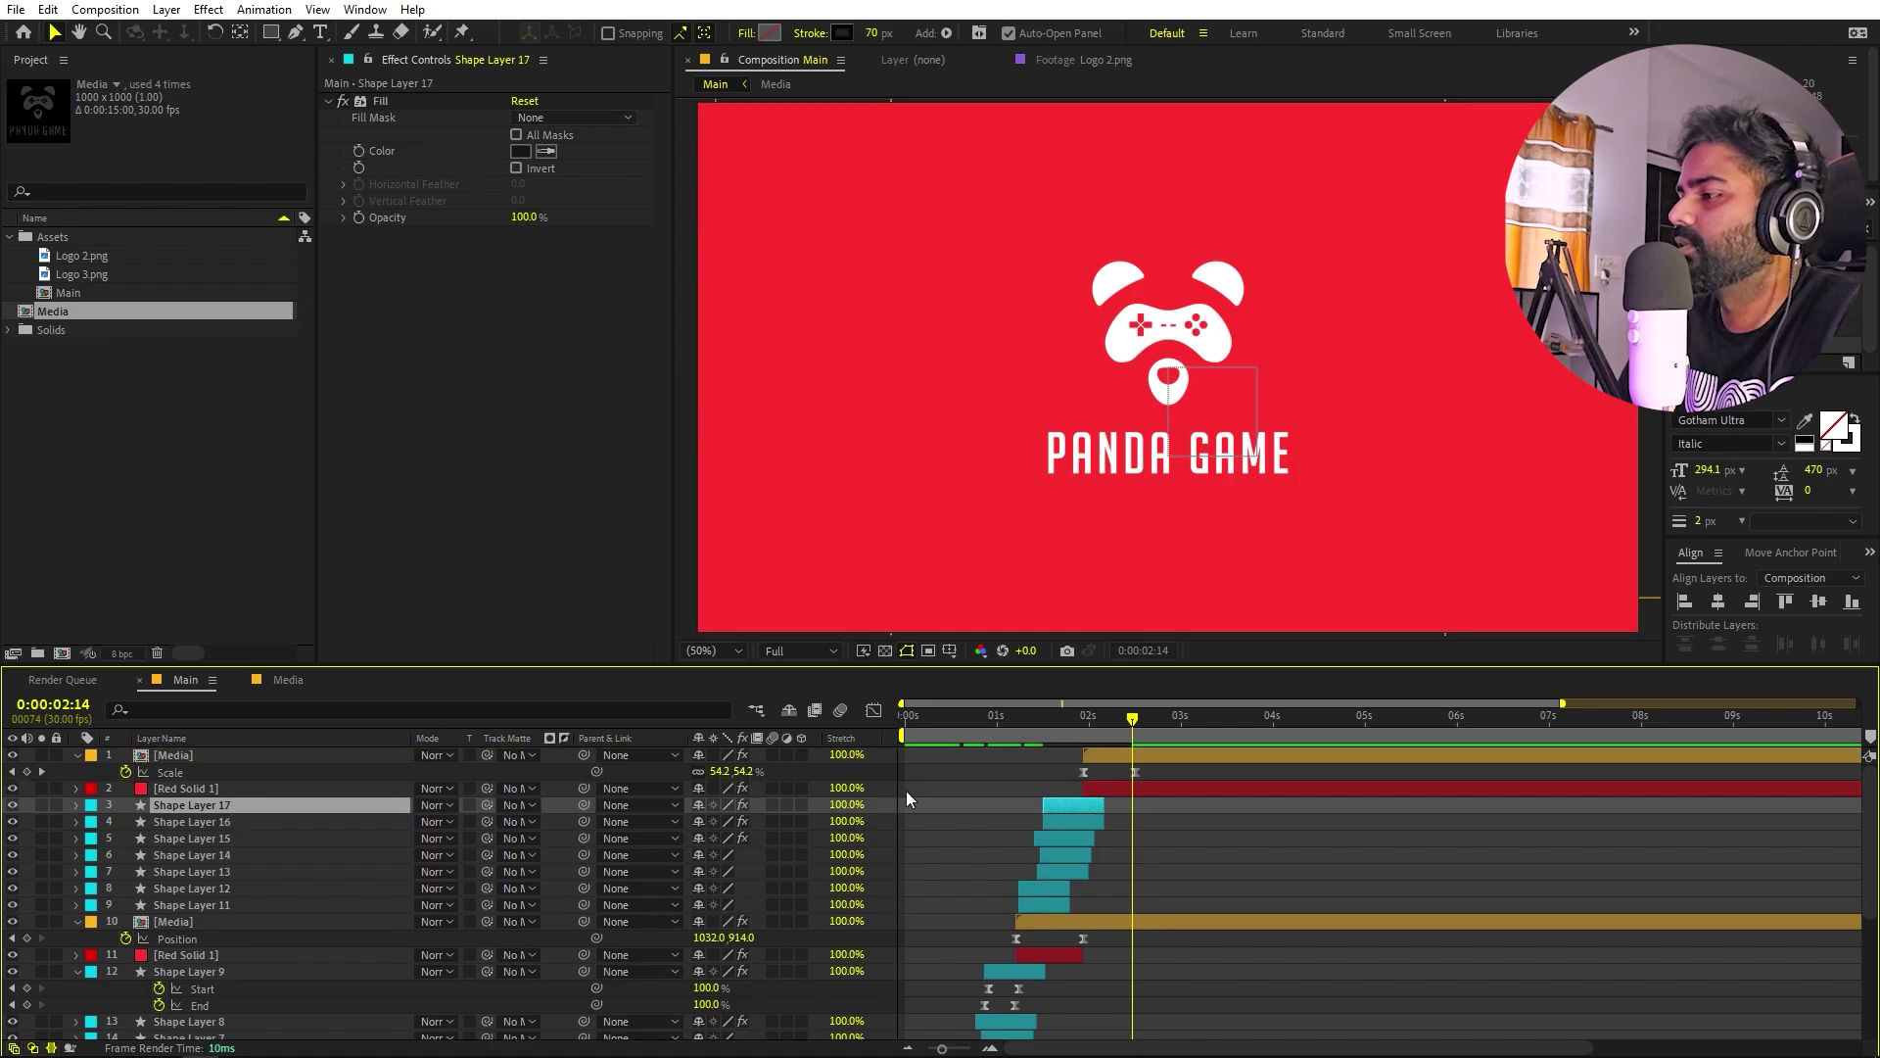
Move Shape Layer 17 to the top and later, then duplicate it, shortening and raising the copy's line.
drag(235, 806, 235, 752)
drag(1071, 758, 1107, 732)
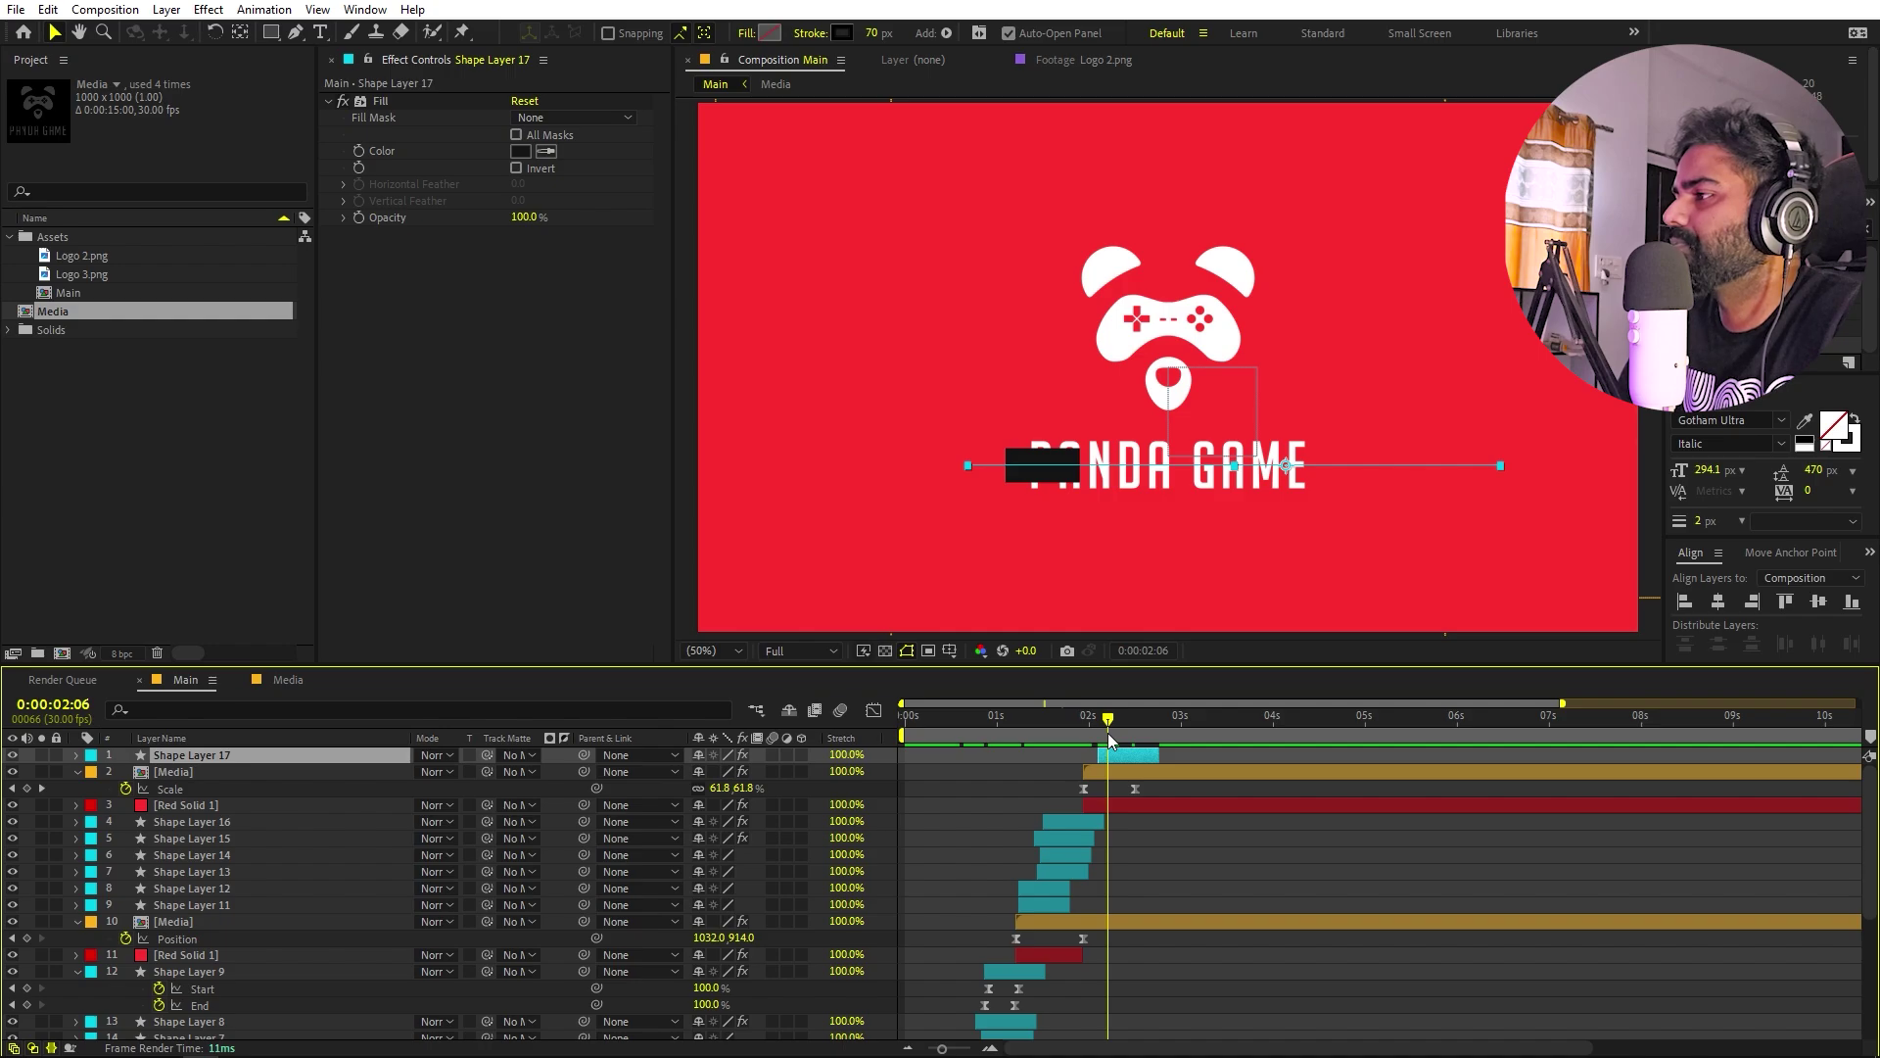
key(ctrl+d)
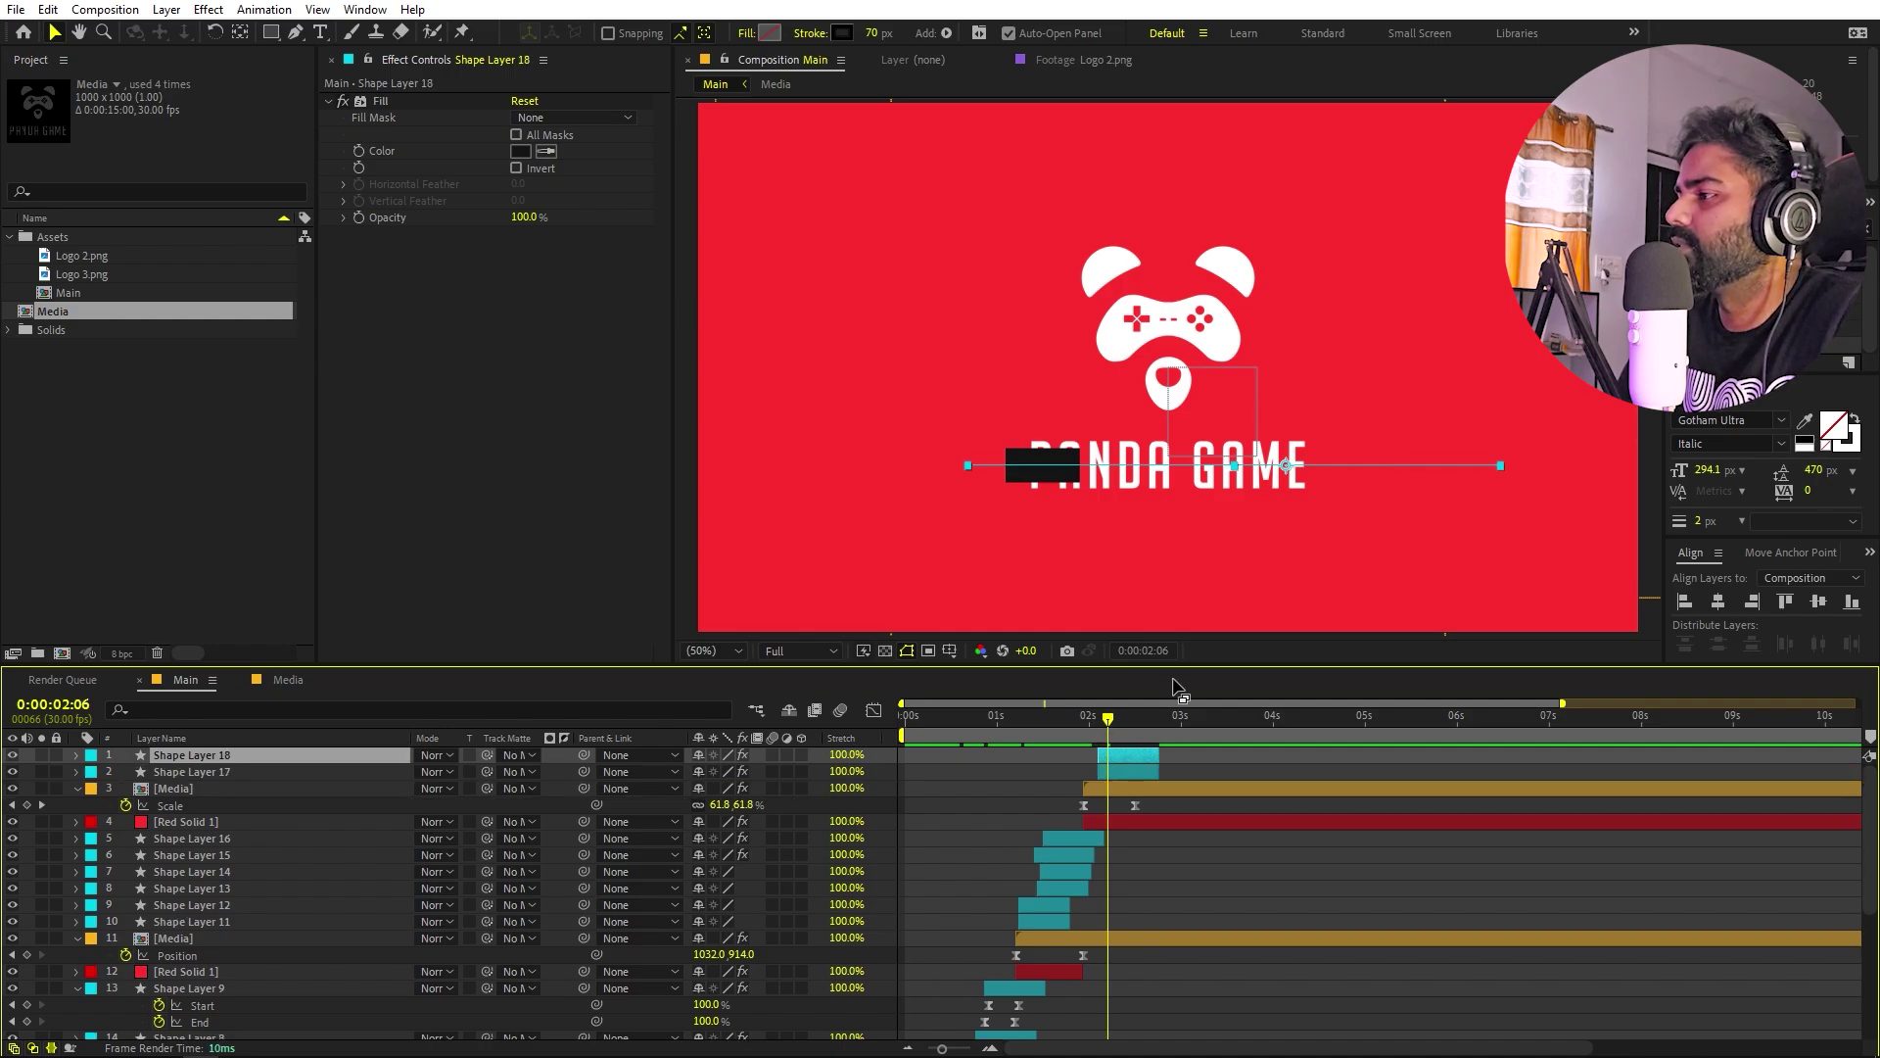
click(1502, 469)
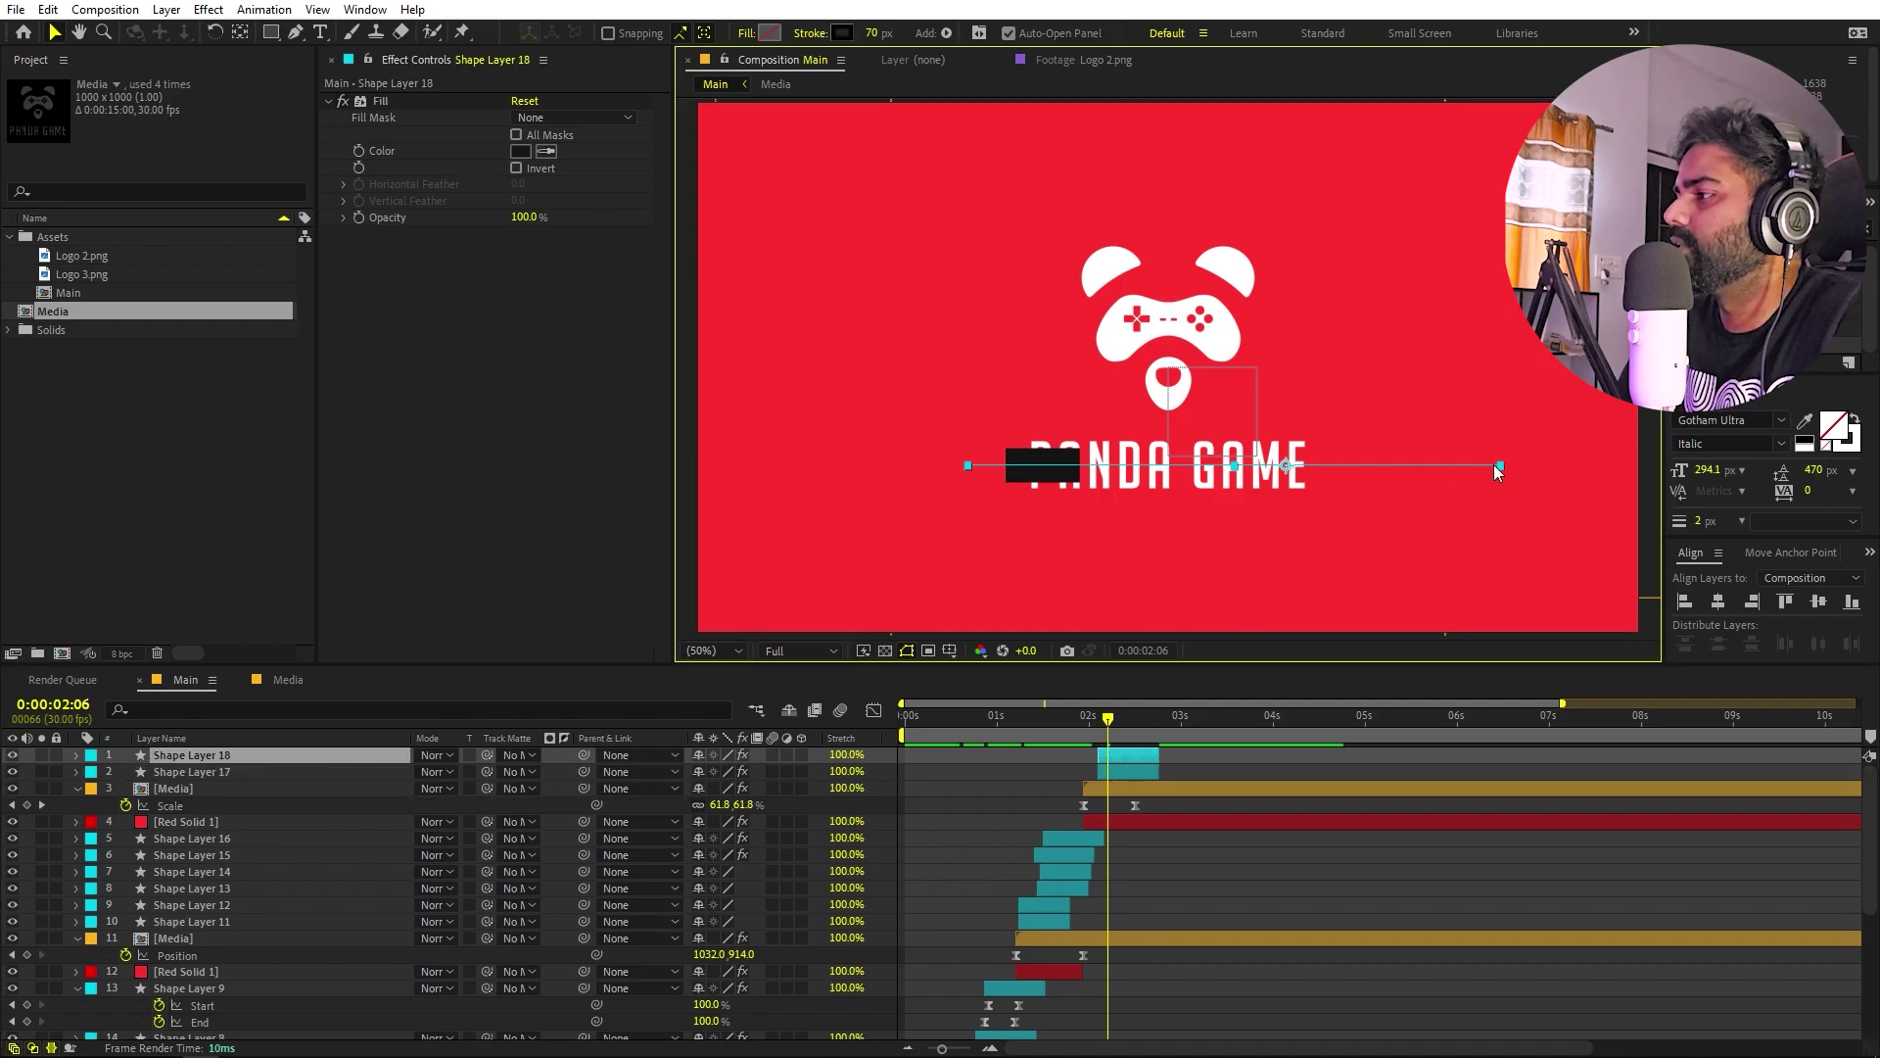
drag(1501, 466, 1362, 465)
key(g)
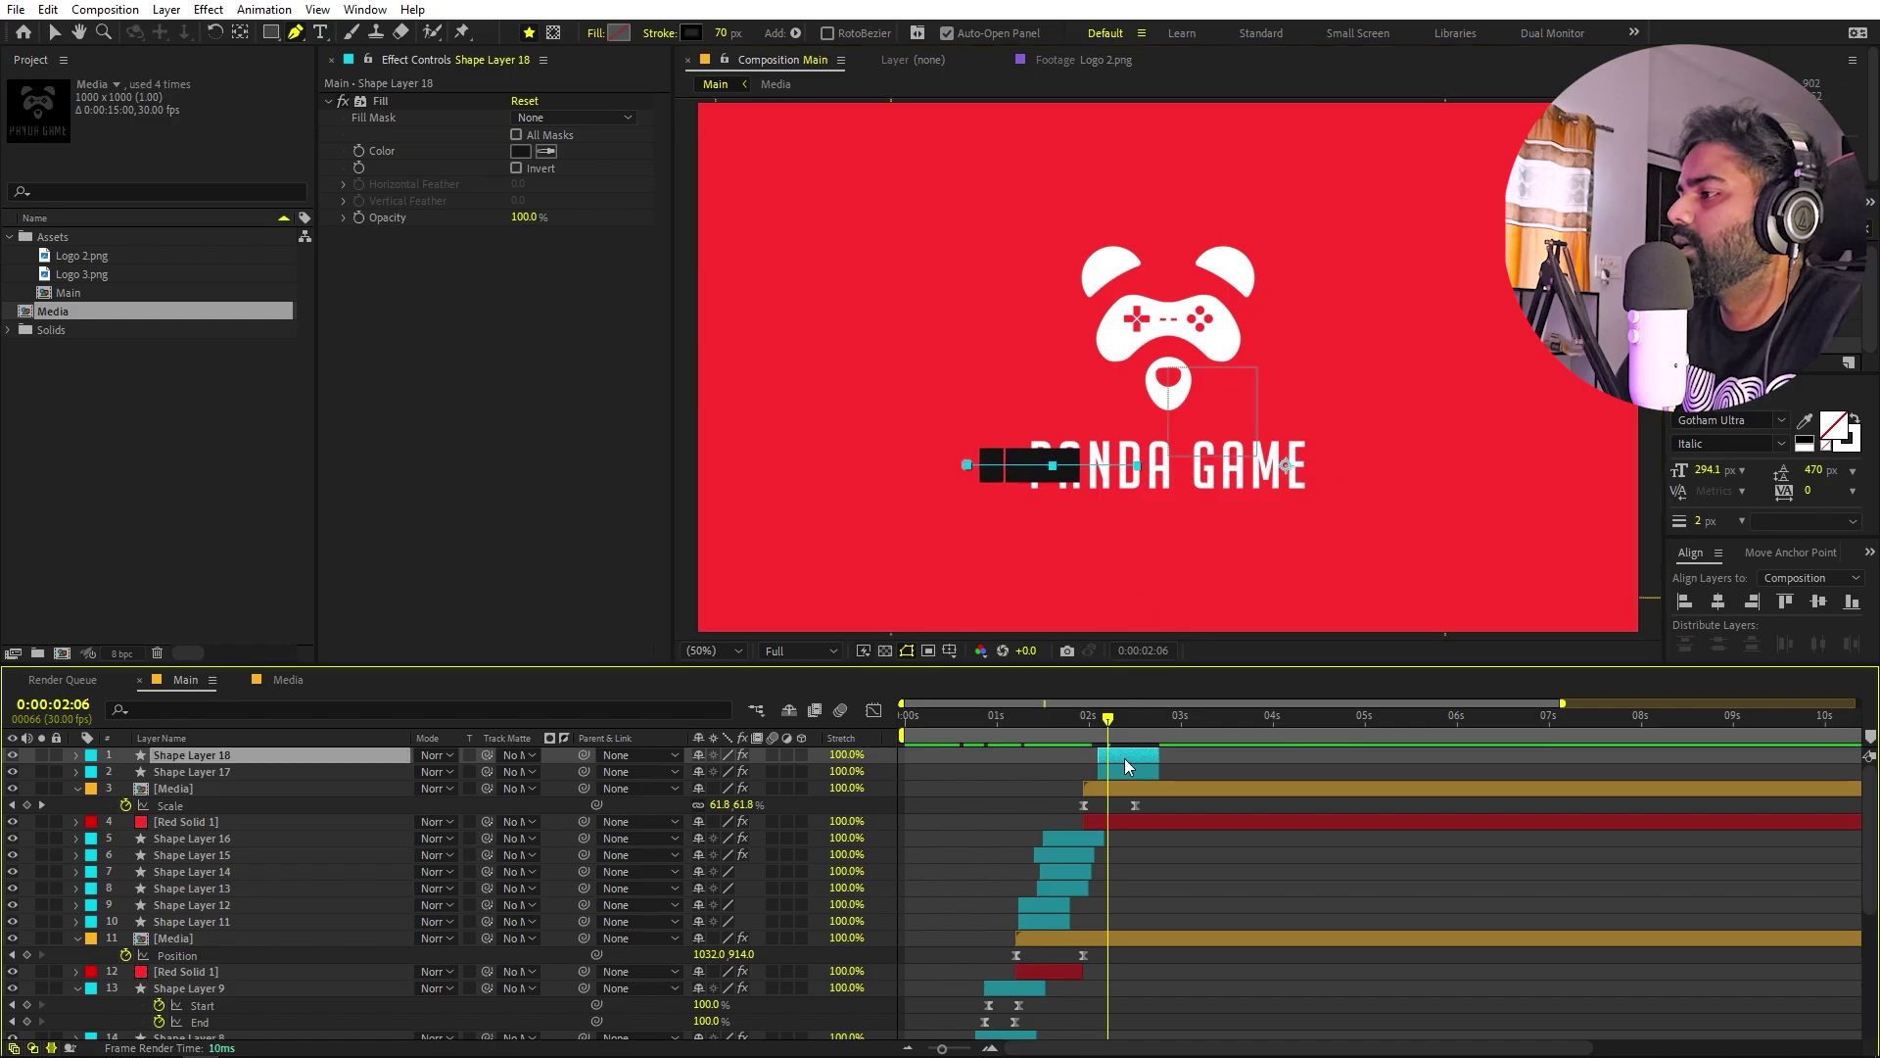
click(1124, 759)
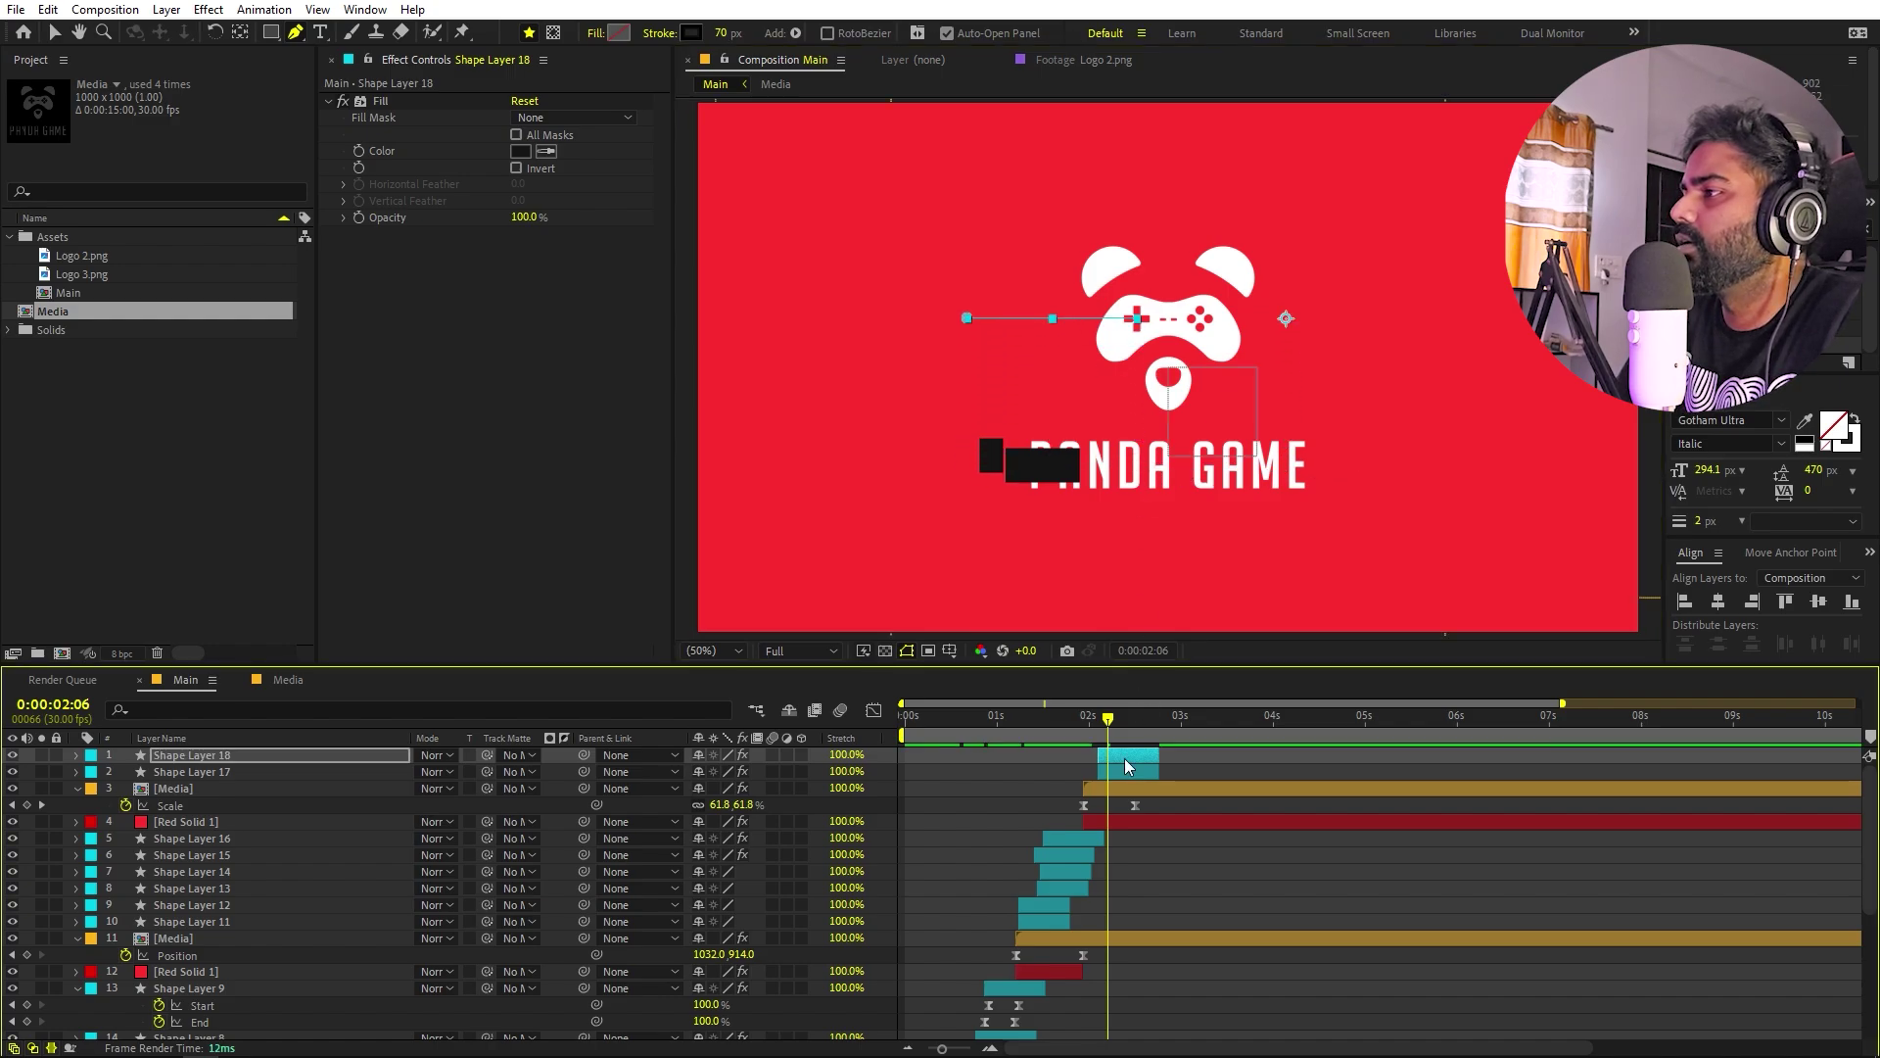
key(shift+Up)
key(shift+Up)
key(shift+Up)
key(shift+Up)
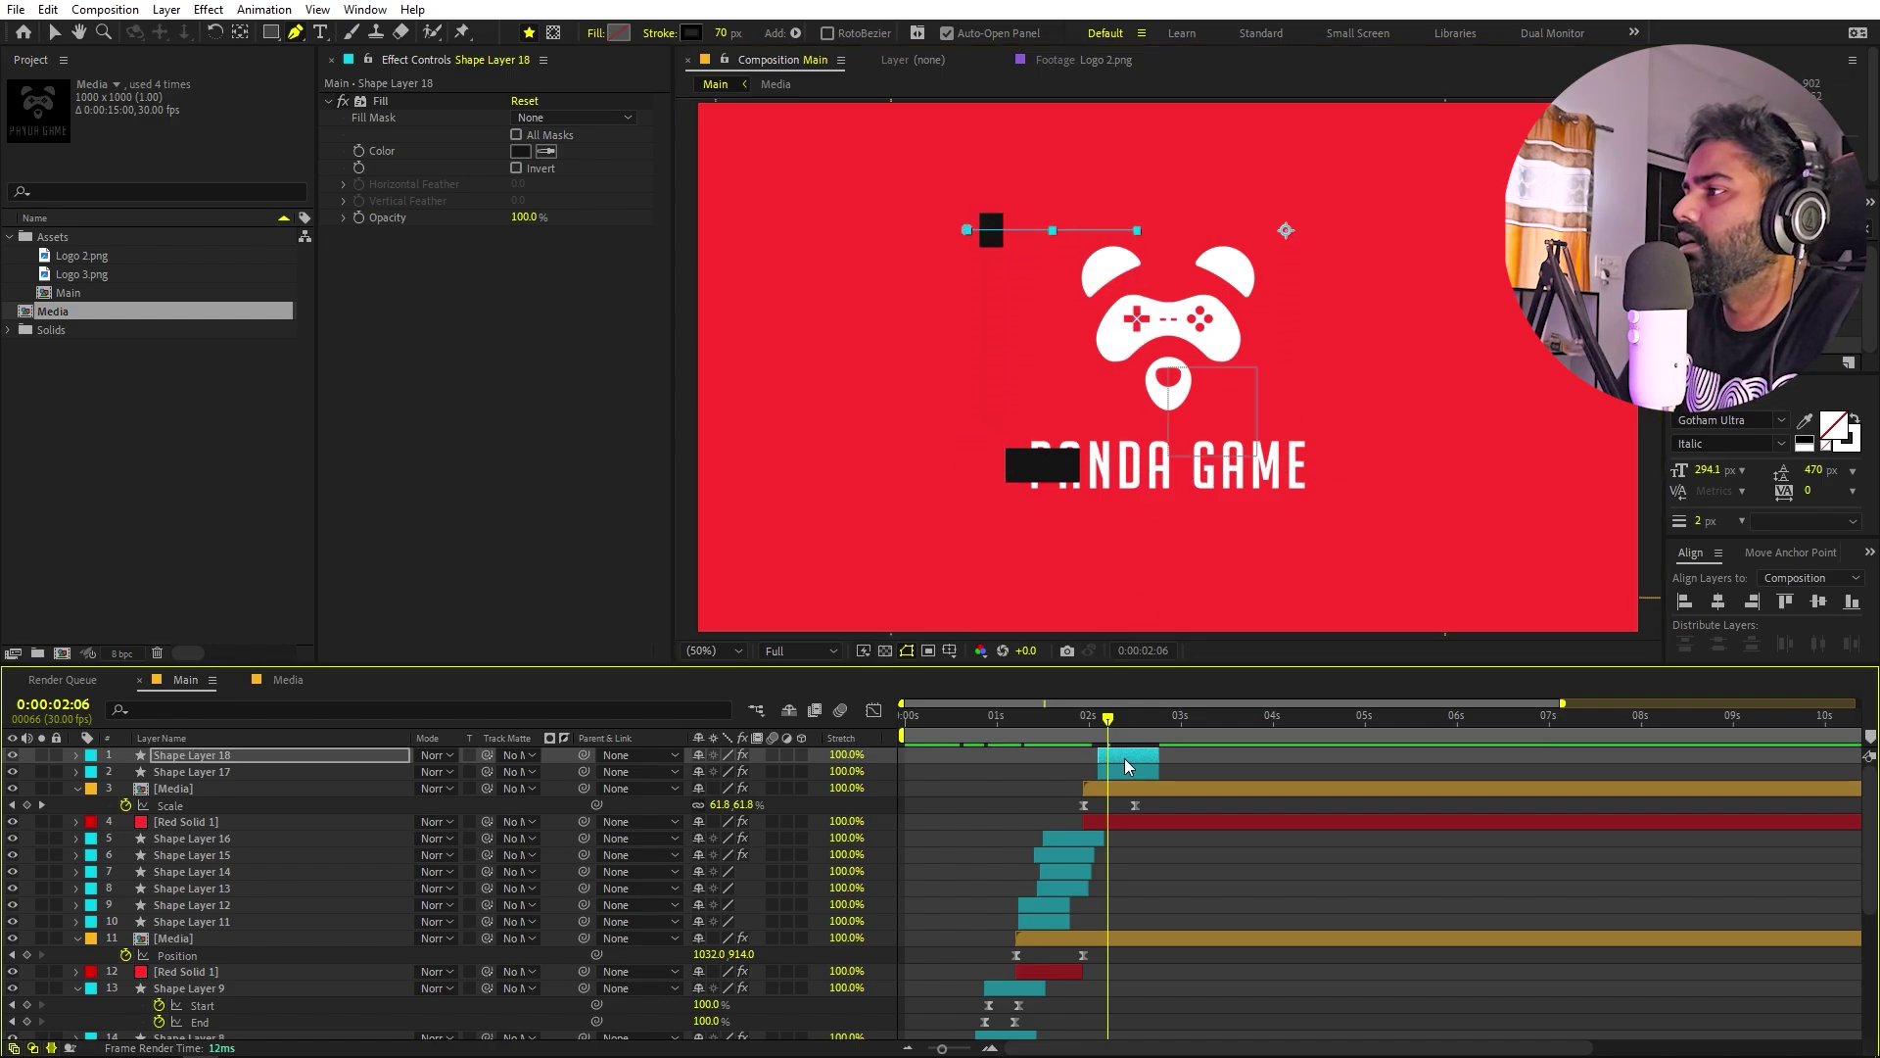
Give the short line a thinner white (FFFFFF) stroke.
click(720, 33)
drag(720, 32, 697, 33)
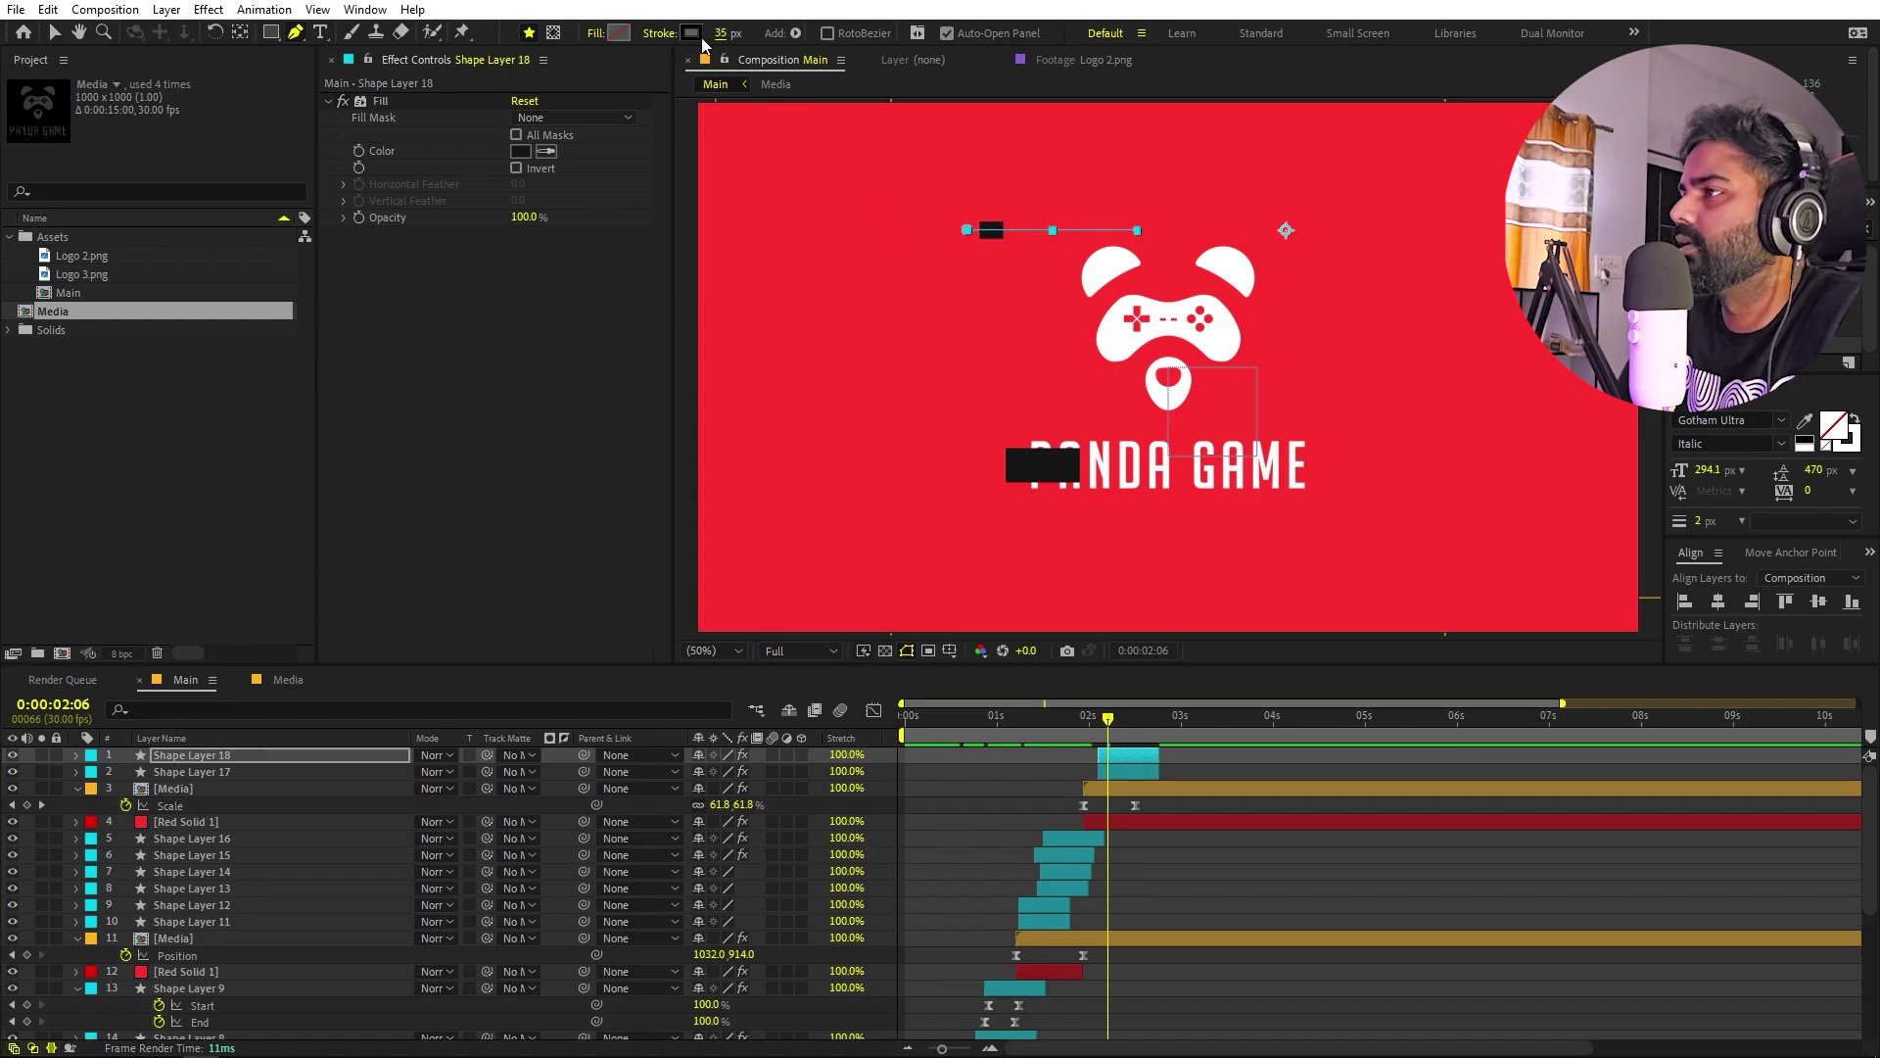
click(692, 32)
text(FFFFFF)
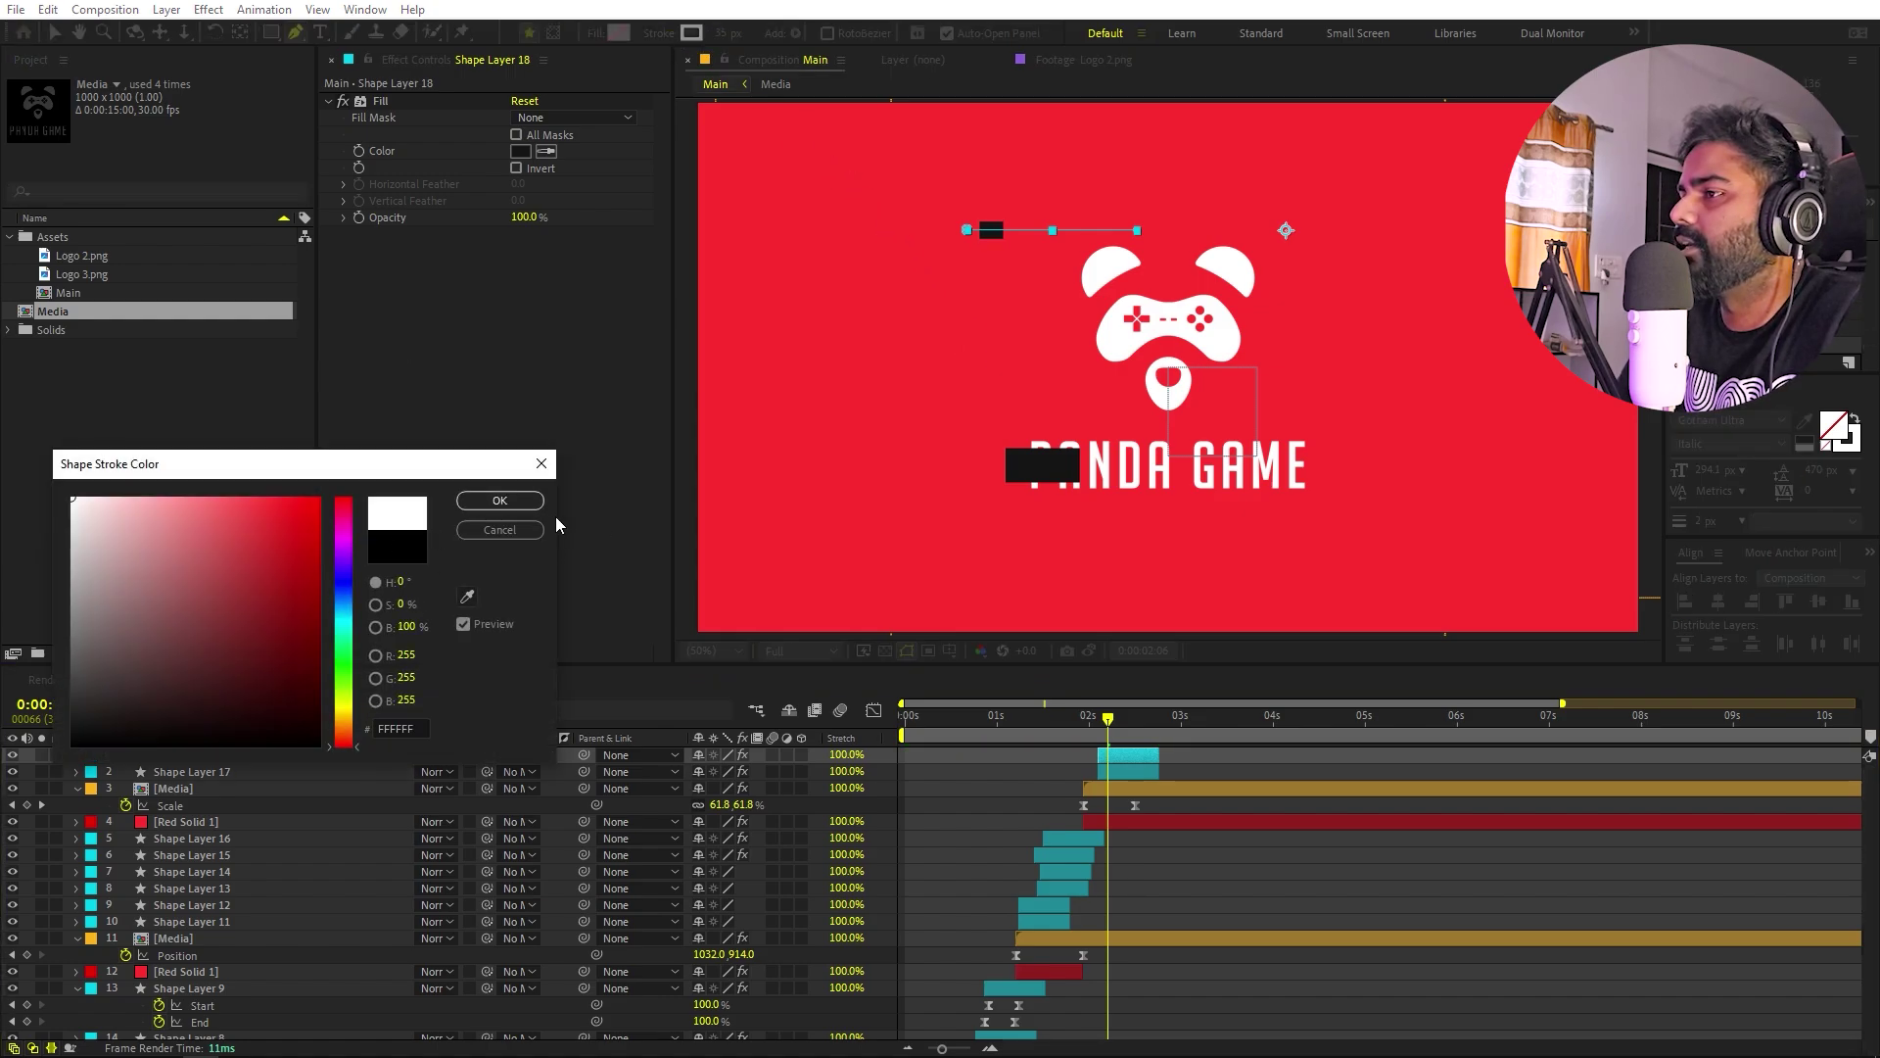
click(501, 500)
Duplicate the line into Shape Layer 19, shift it later, and reveal its Start/End keyframes.
key(ctrl+d)
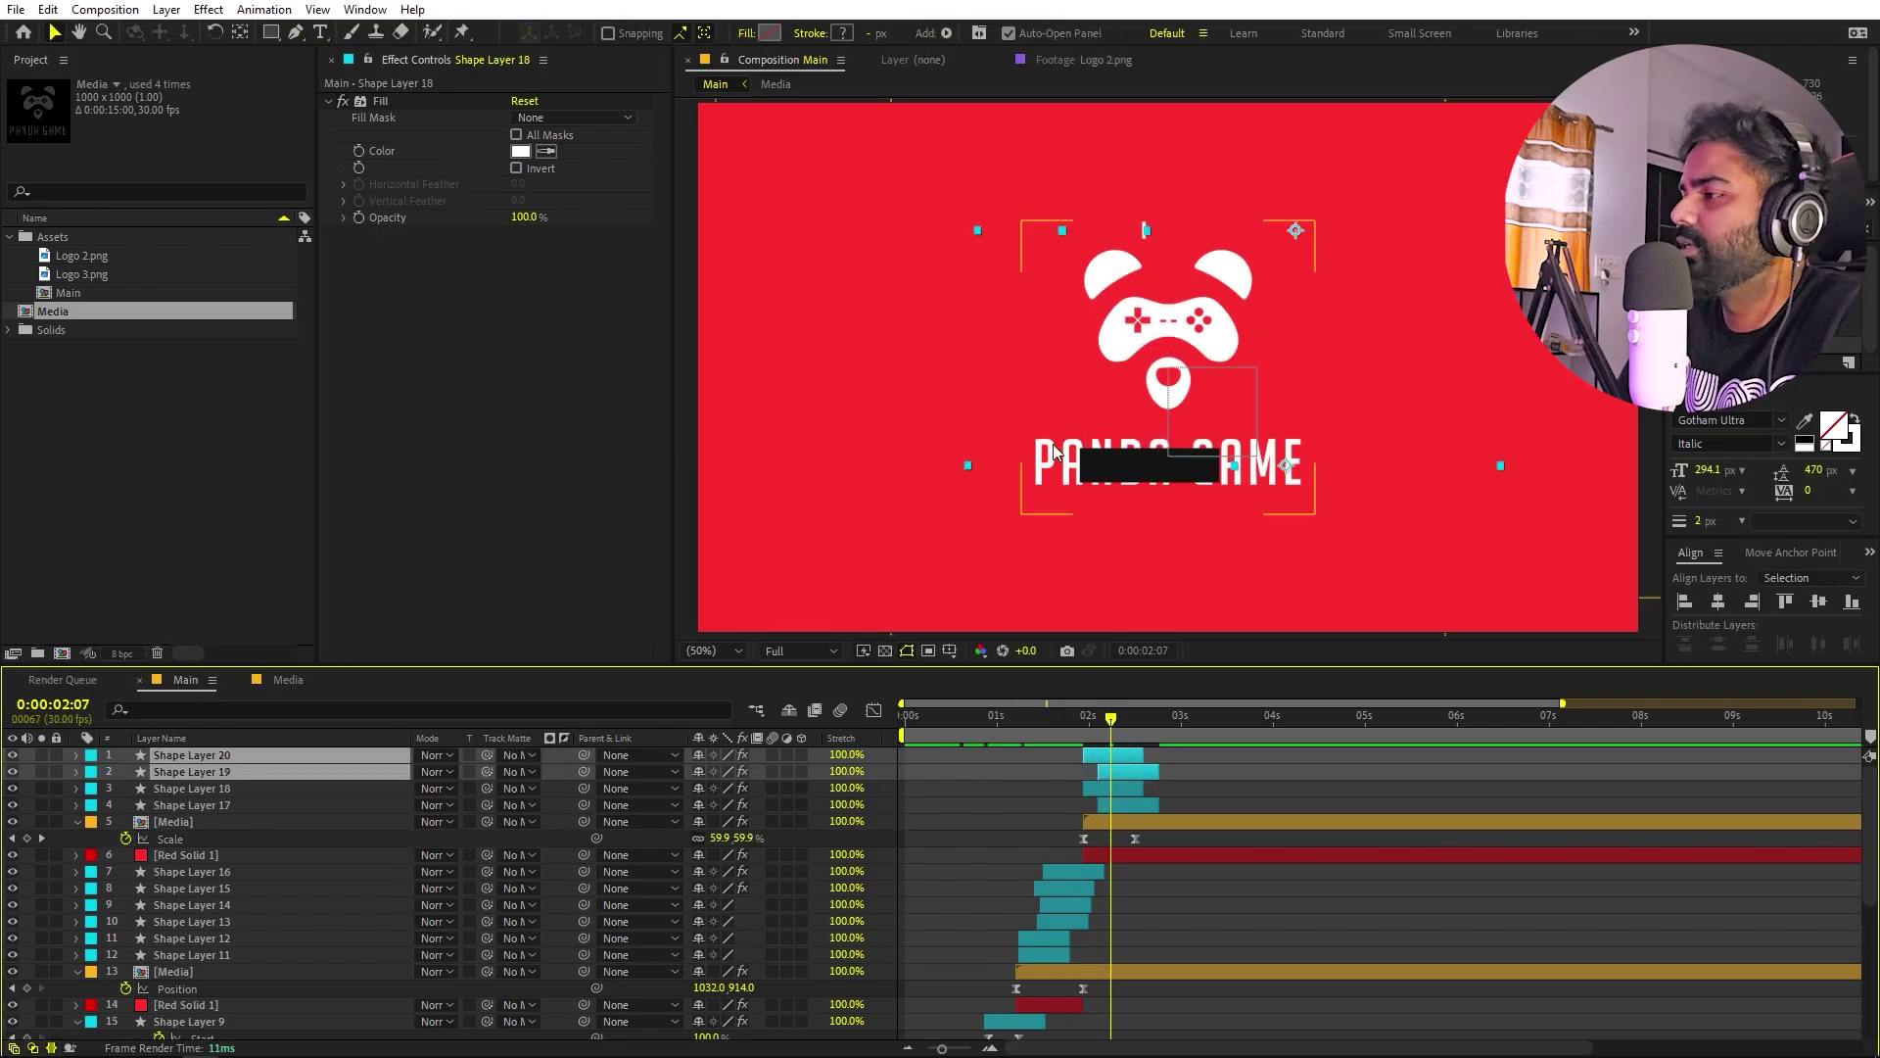
drag(1135, 771, 1142, 772)
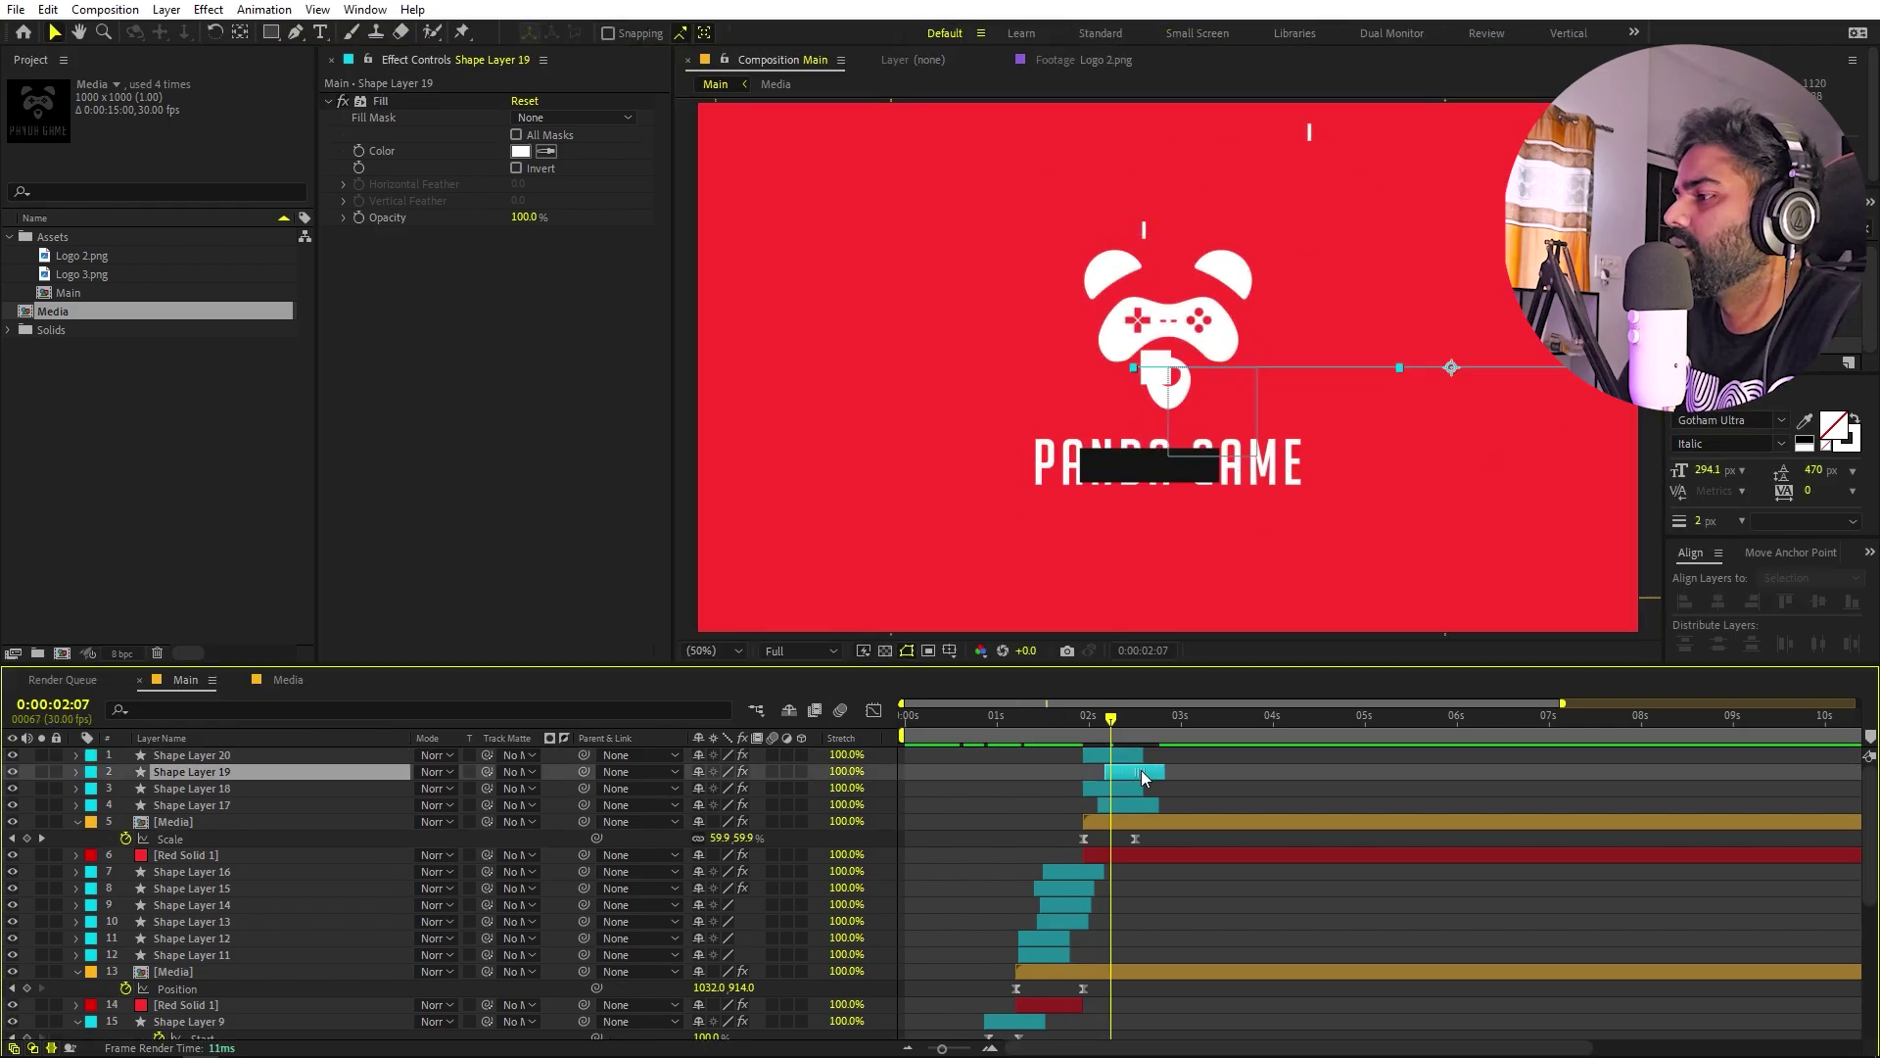
key(Page_Down)
key(Page_Down)
key(u)
scroll(1167, 369, down, 2)
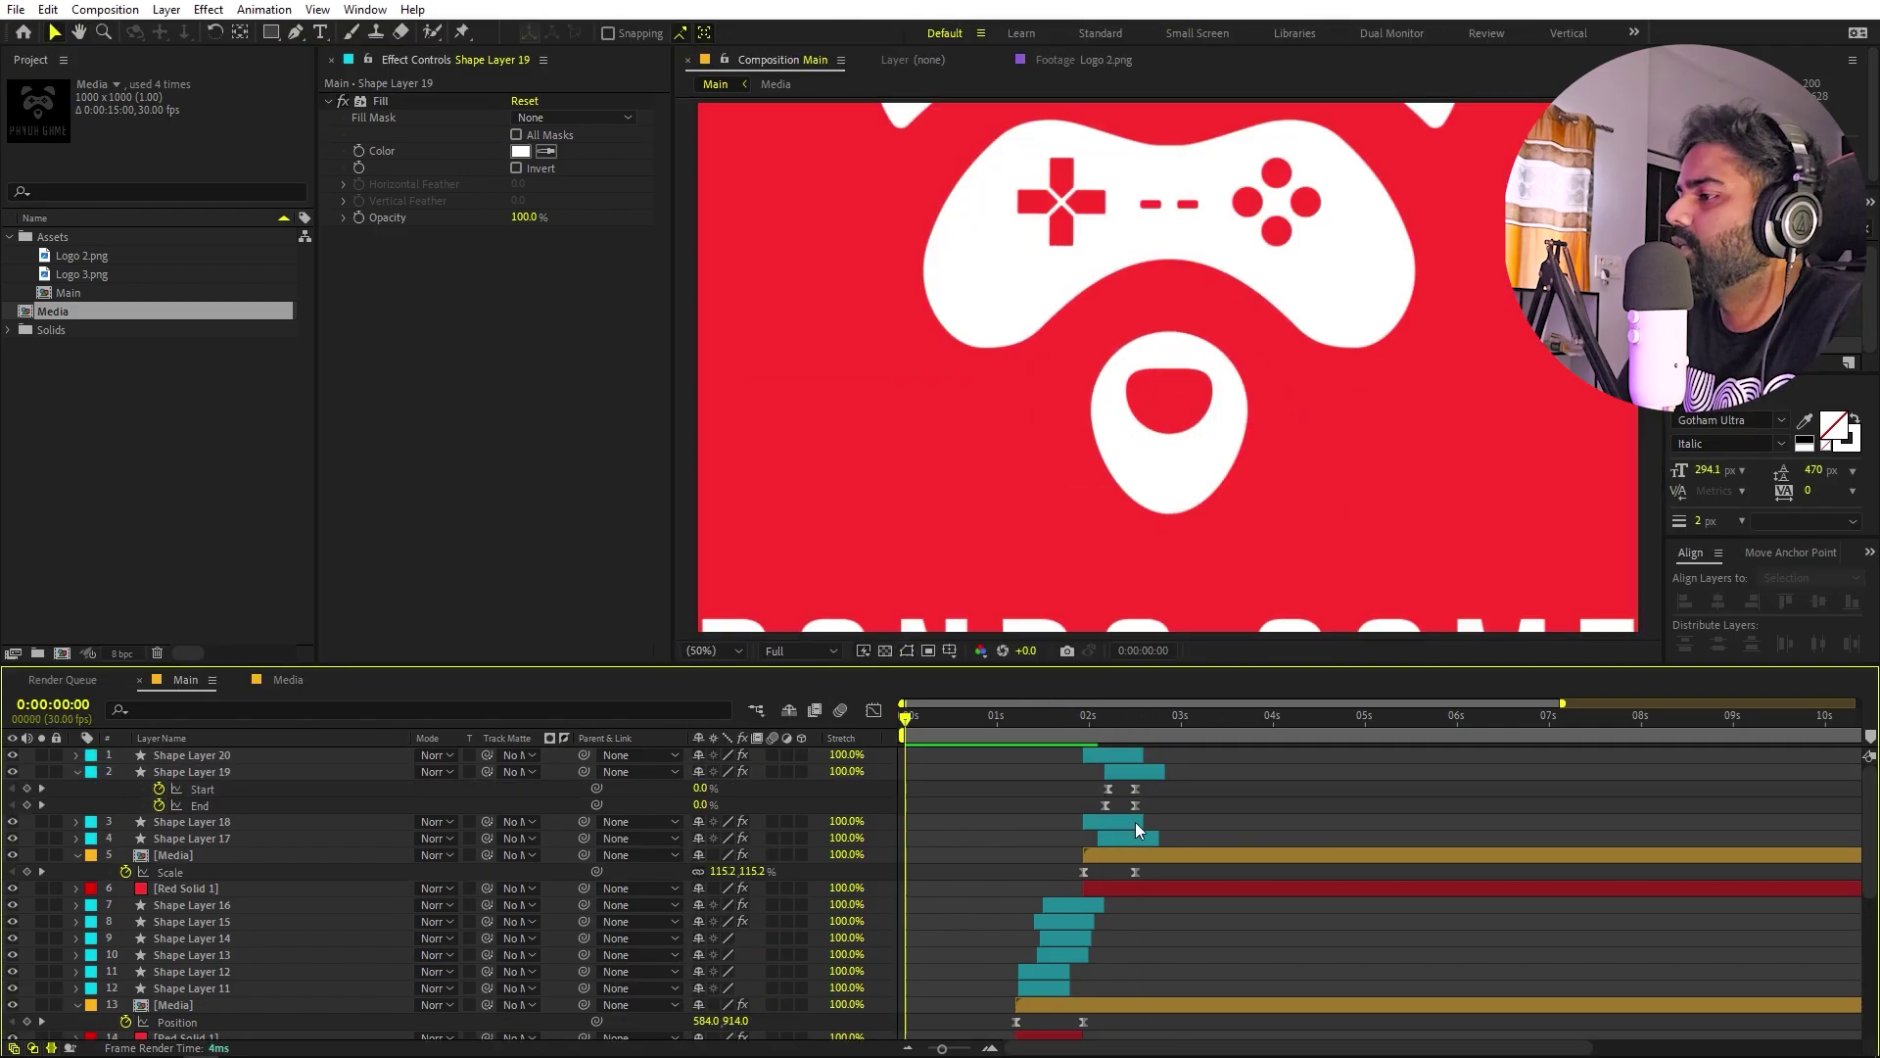
Preview the whole intro and park the time indicator at 2:27.
key(space)
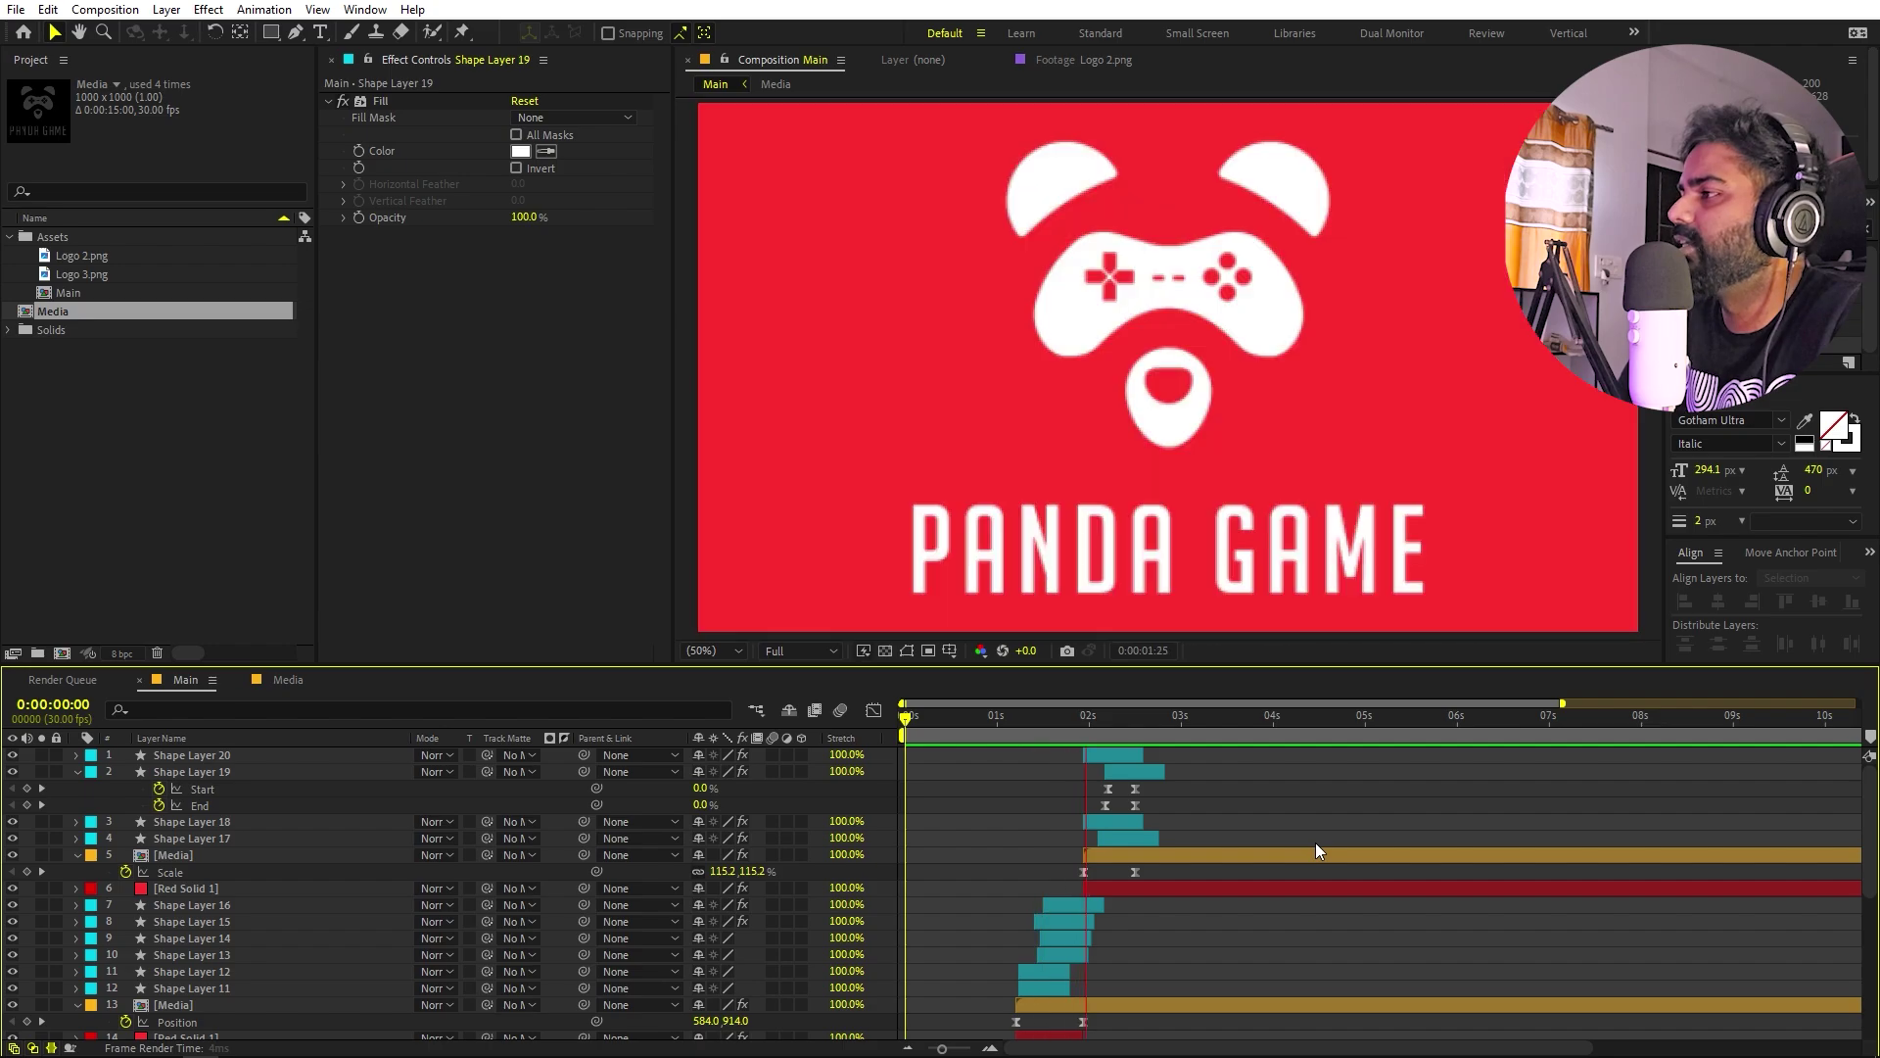
drag(1201, 730, 1104, 742)
click(1172, 743)
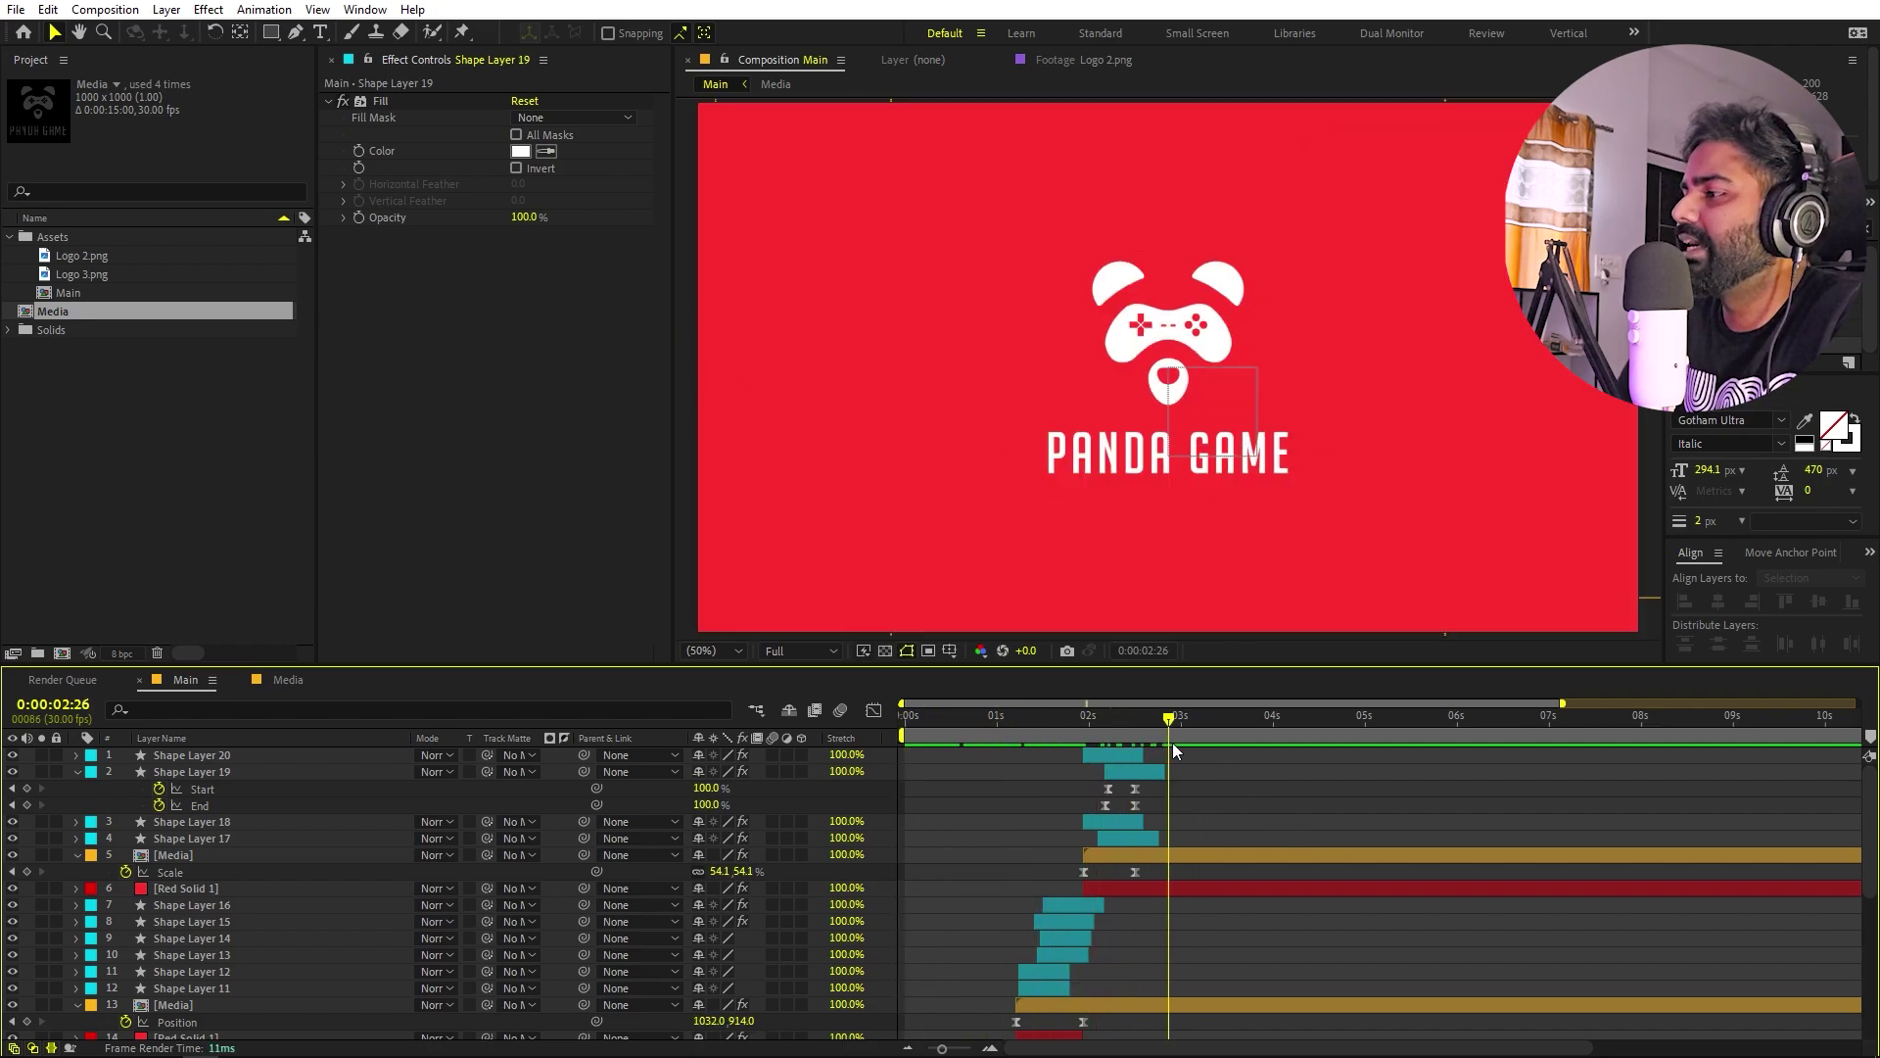
click(186, 504)
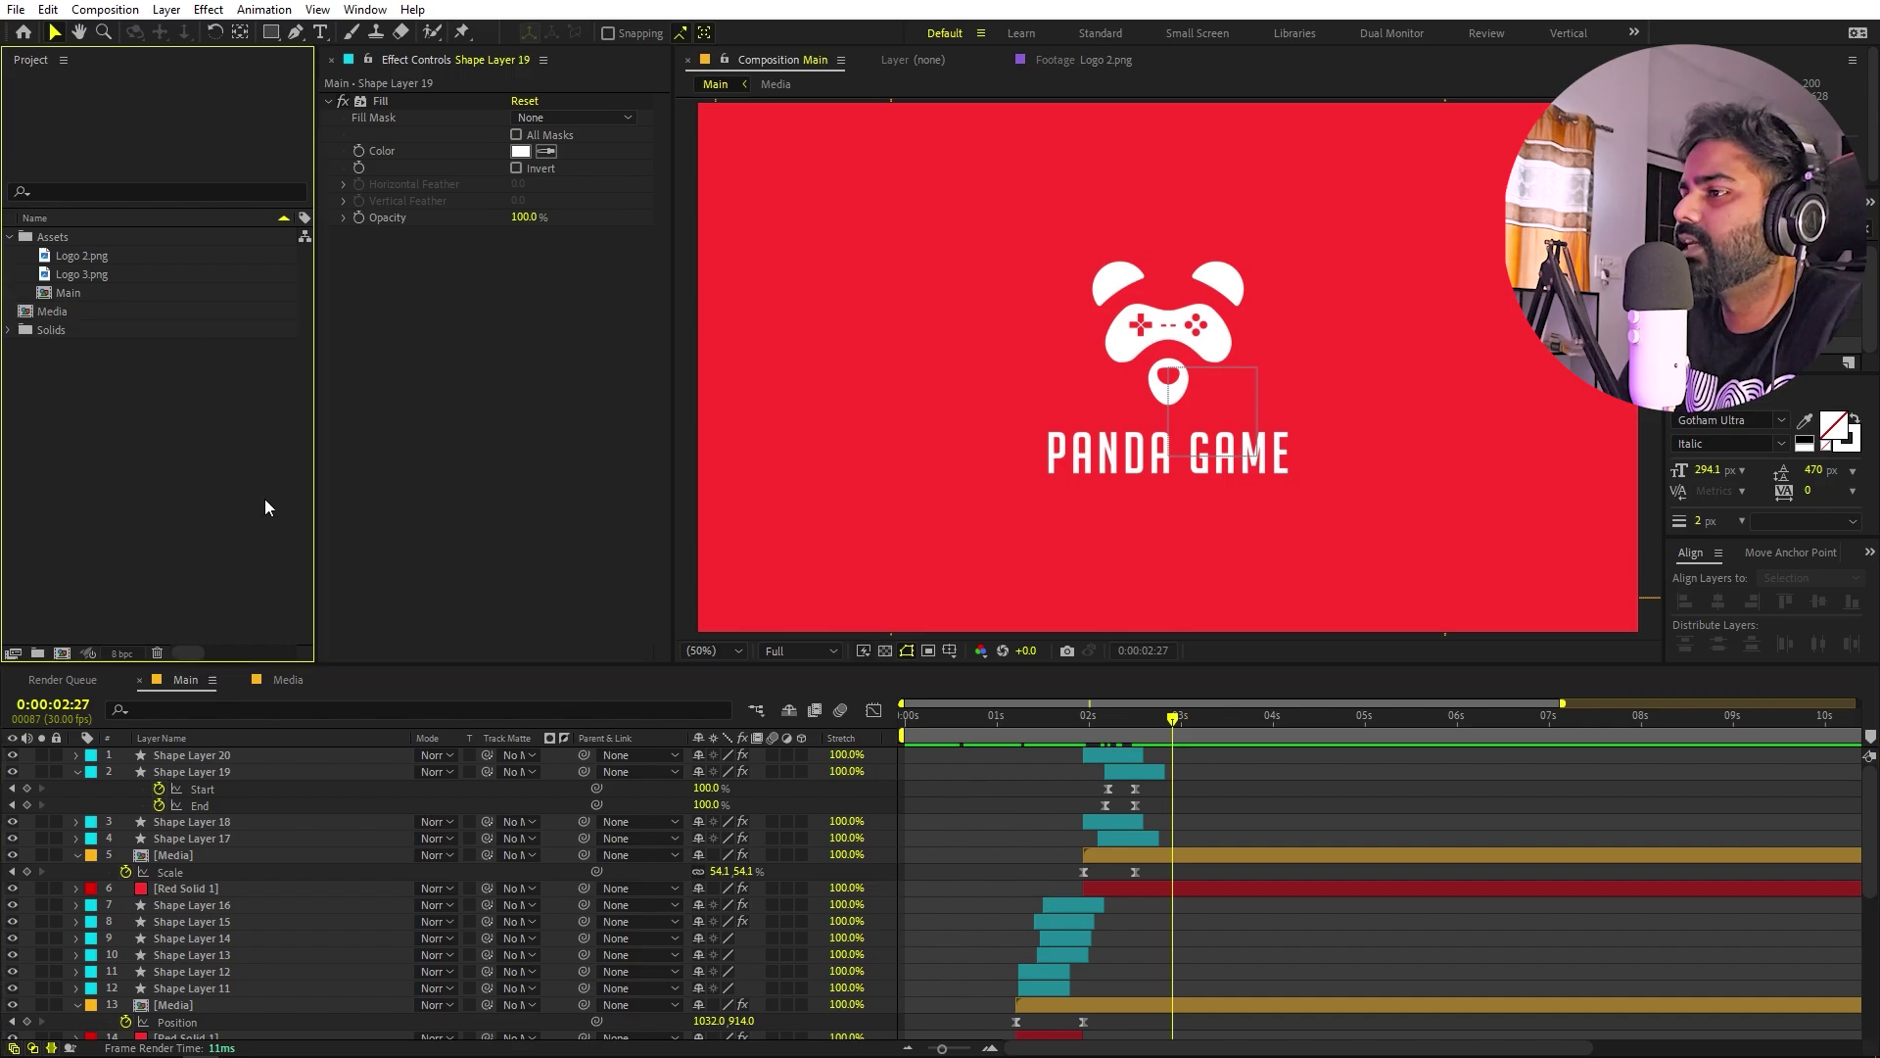
Add a new adjustment layer on top of the Main comp.
right_click(984, 783)
mouse_move(1018, 797)
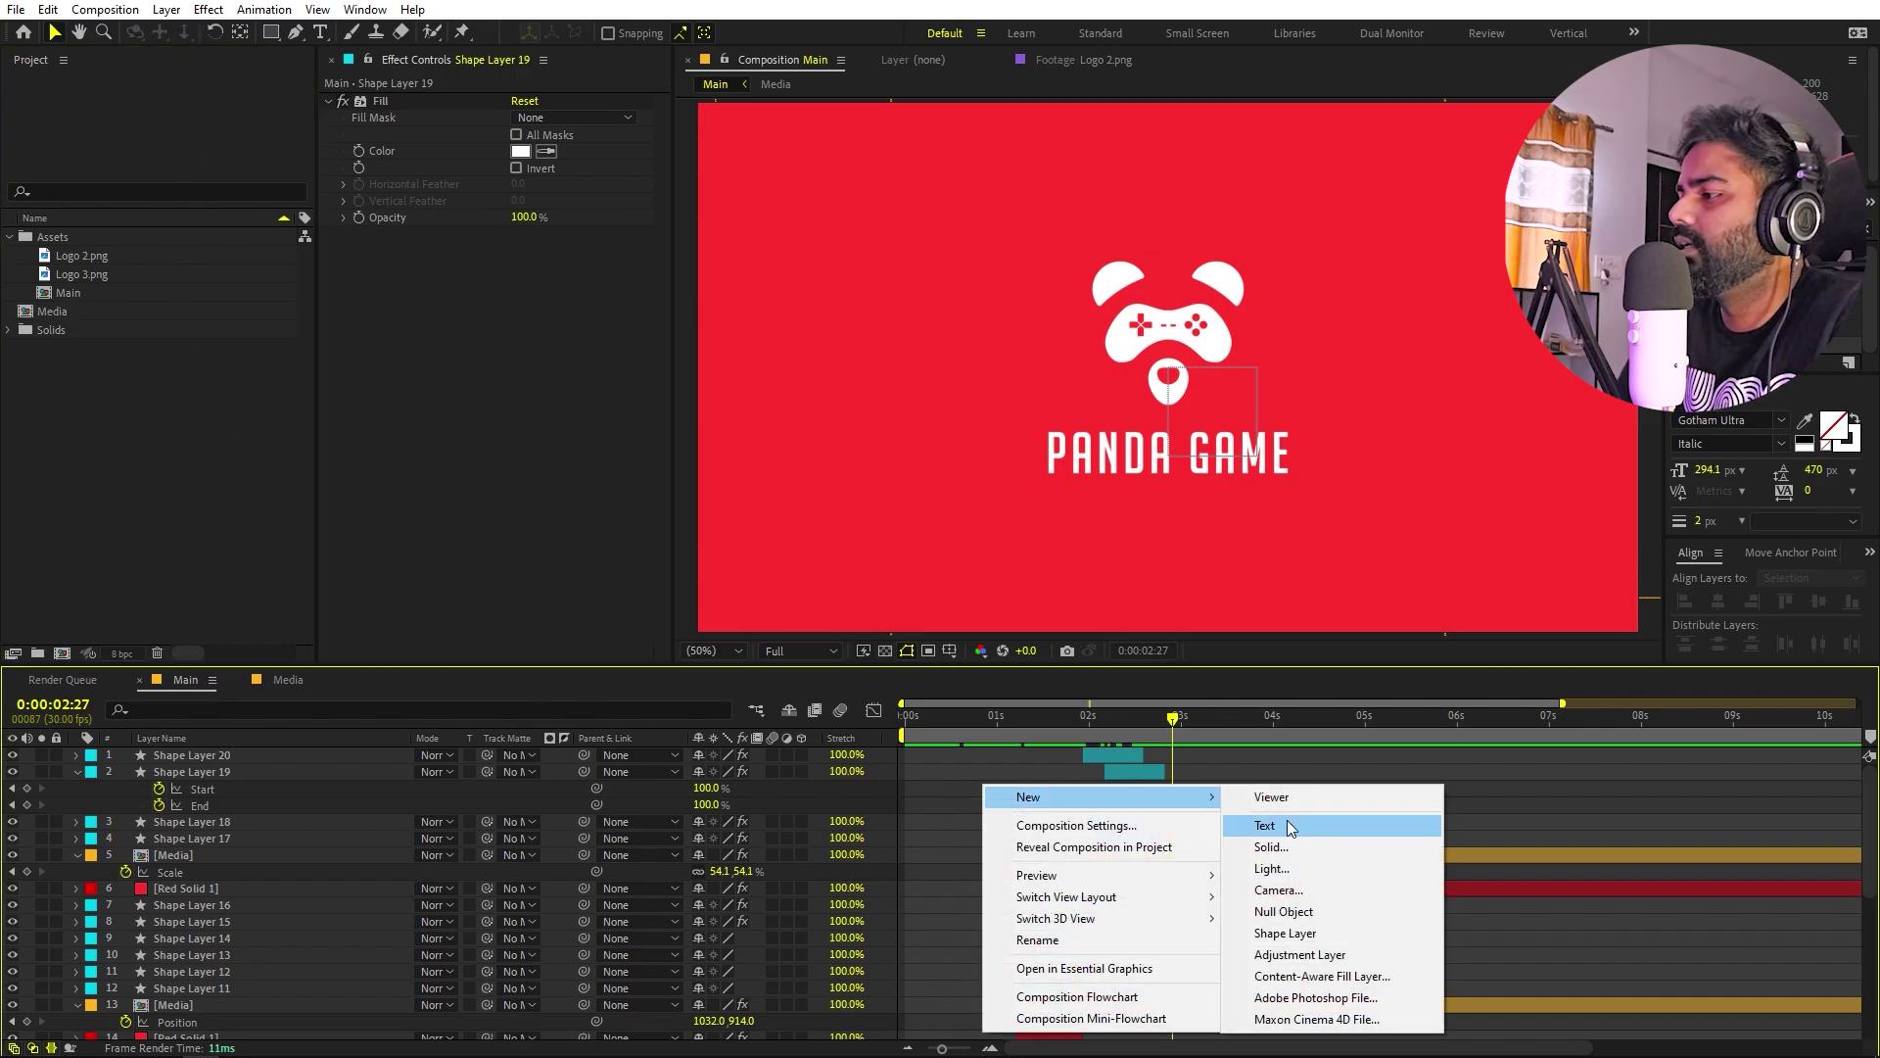
click(1295, 955)
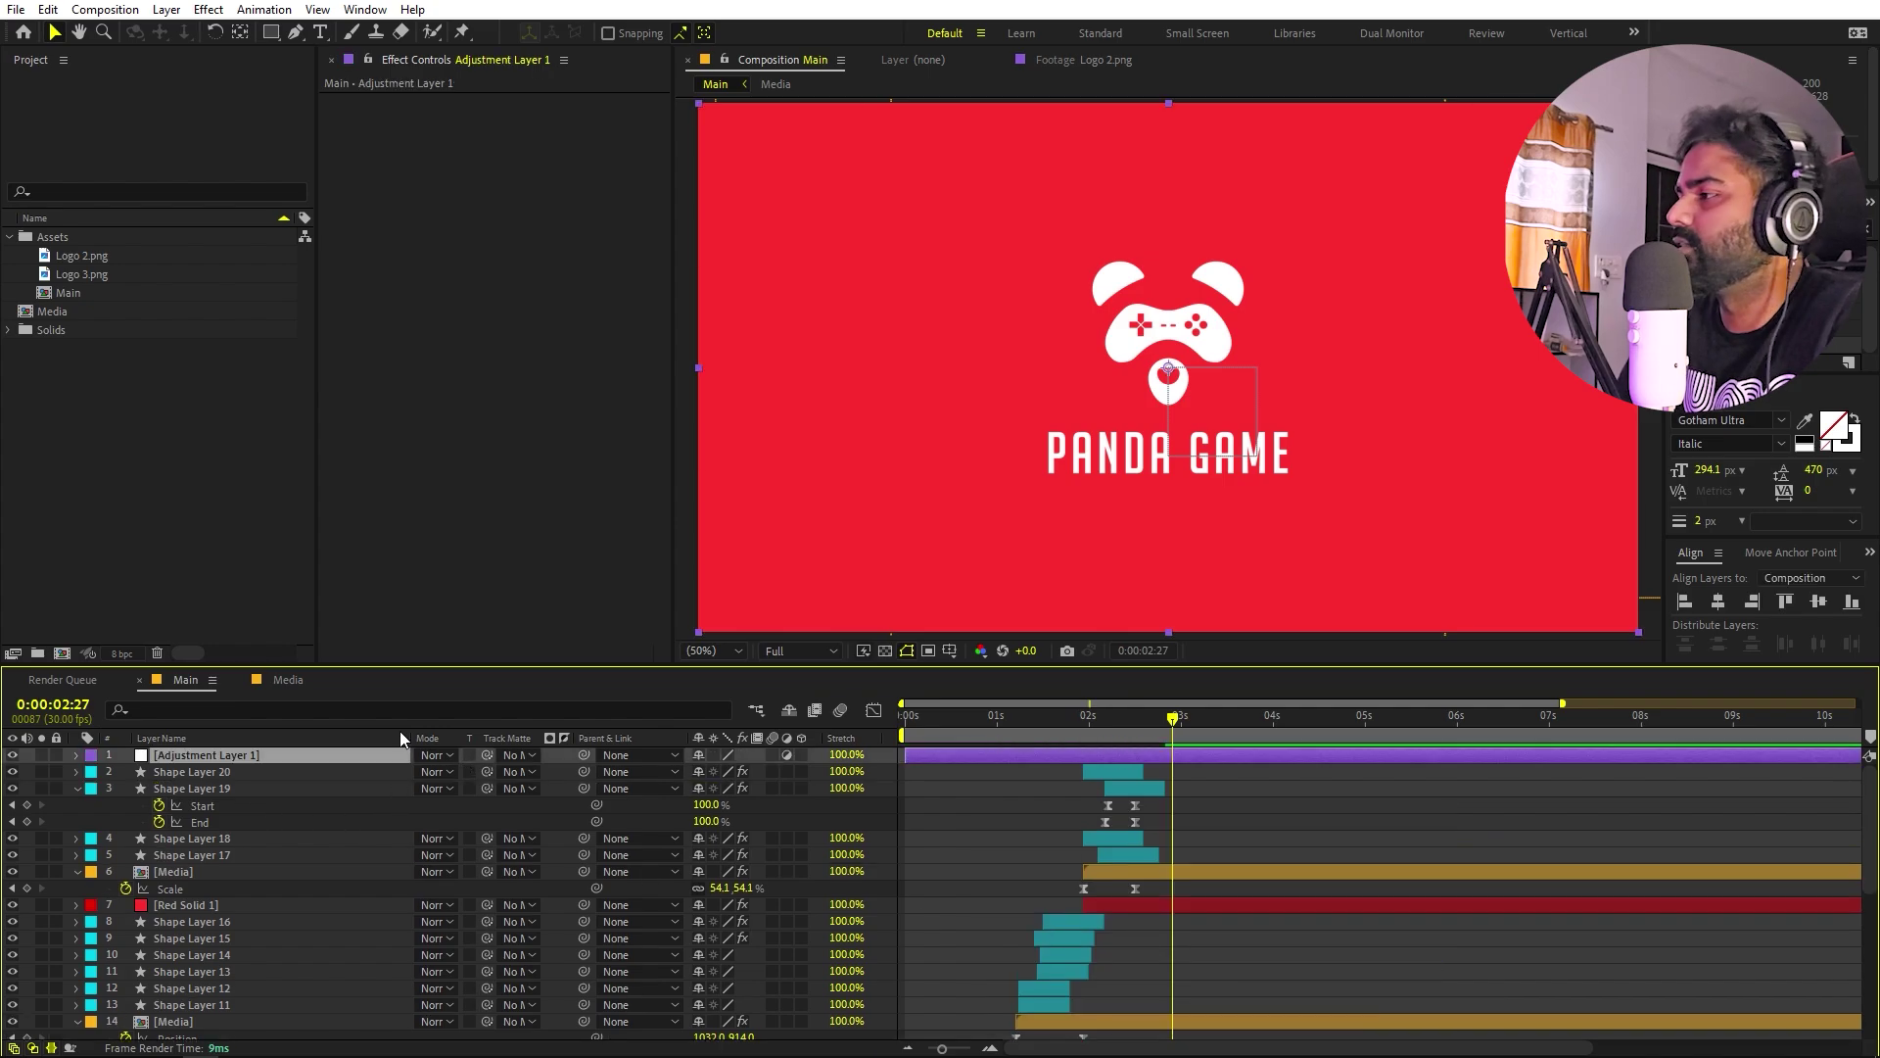
Apply the Invert effect to Adjustment Layer 1 and check the cyan look at an early frame.
click(1277, 259)
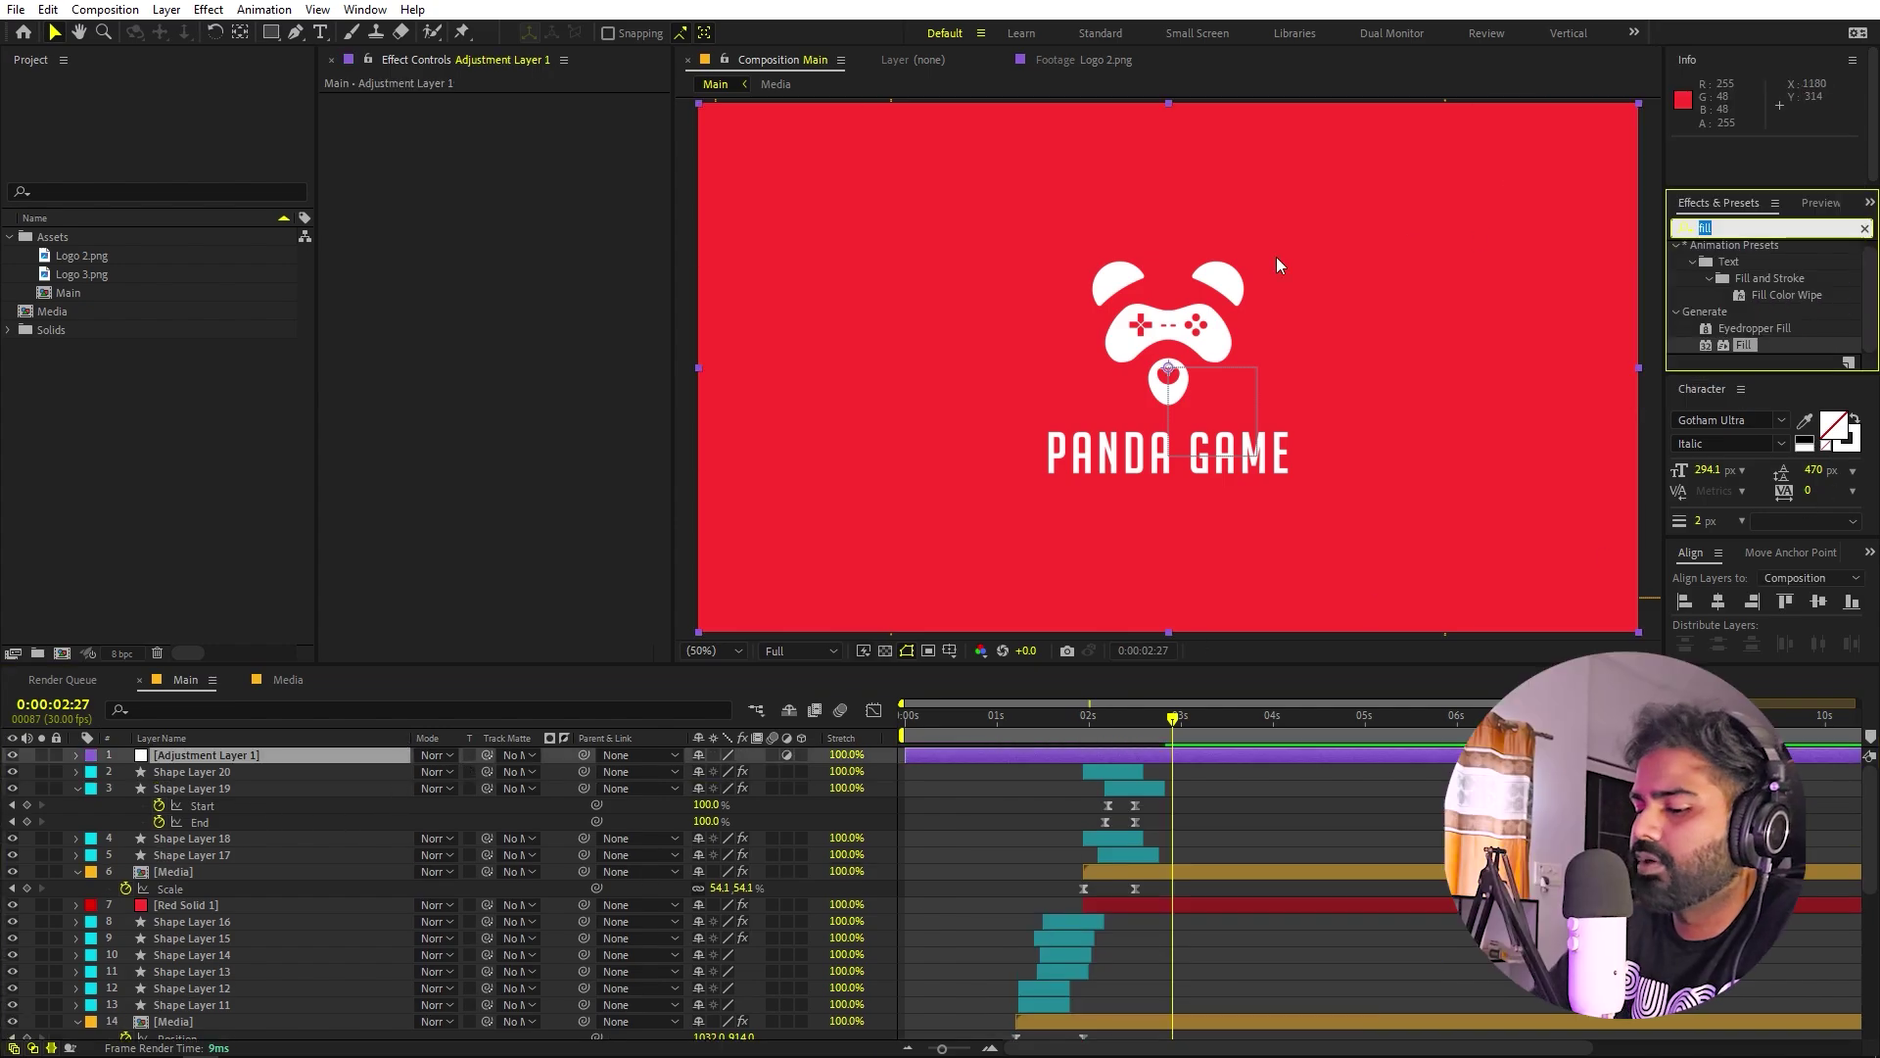
text(inverty)
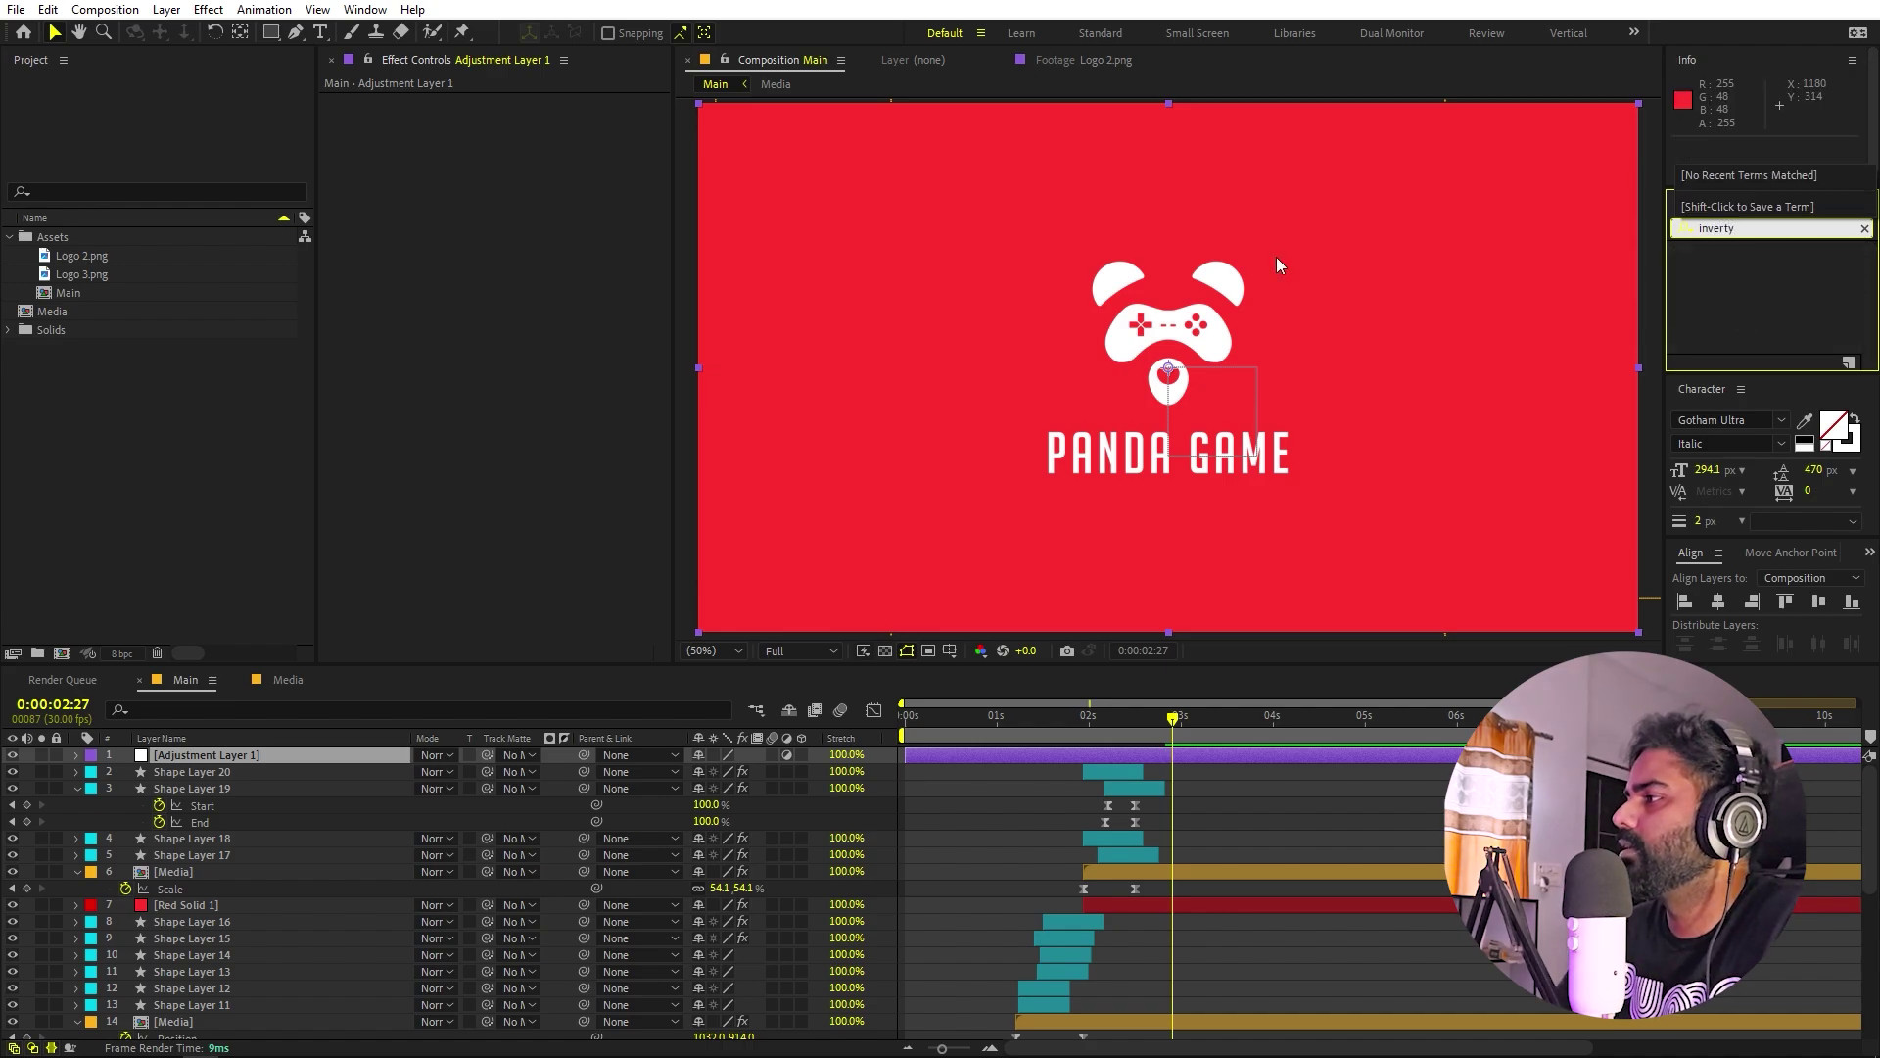
drag(1724, 313, 320, 753)
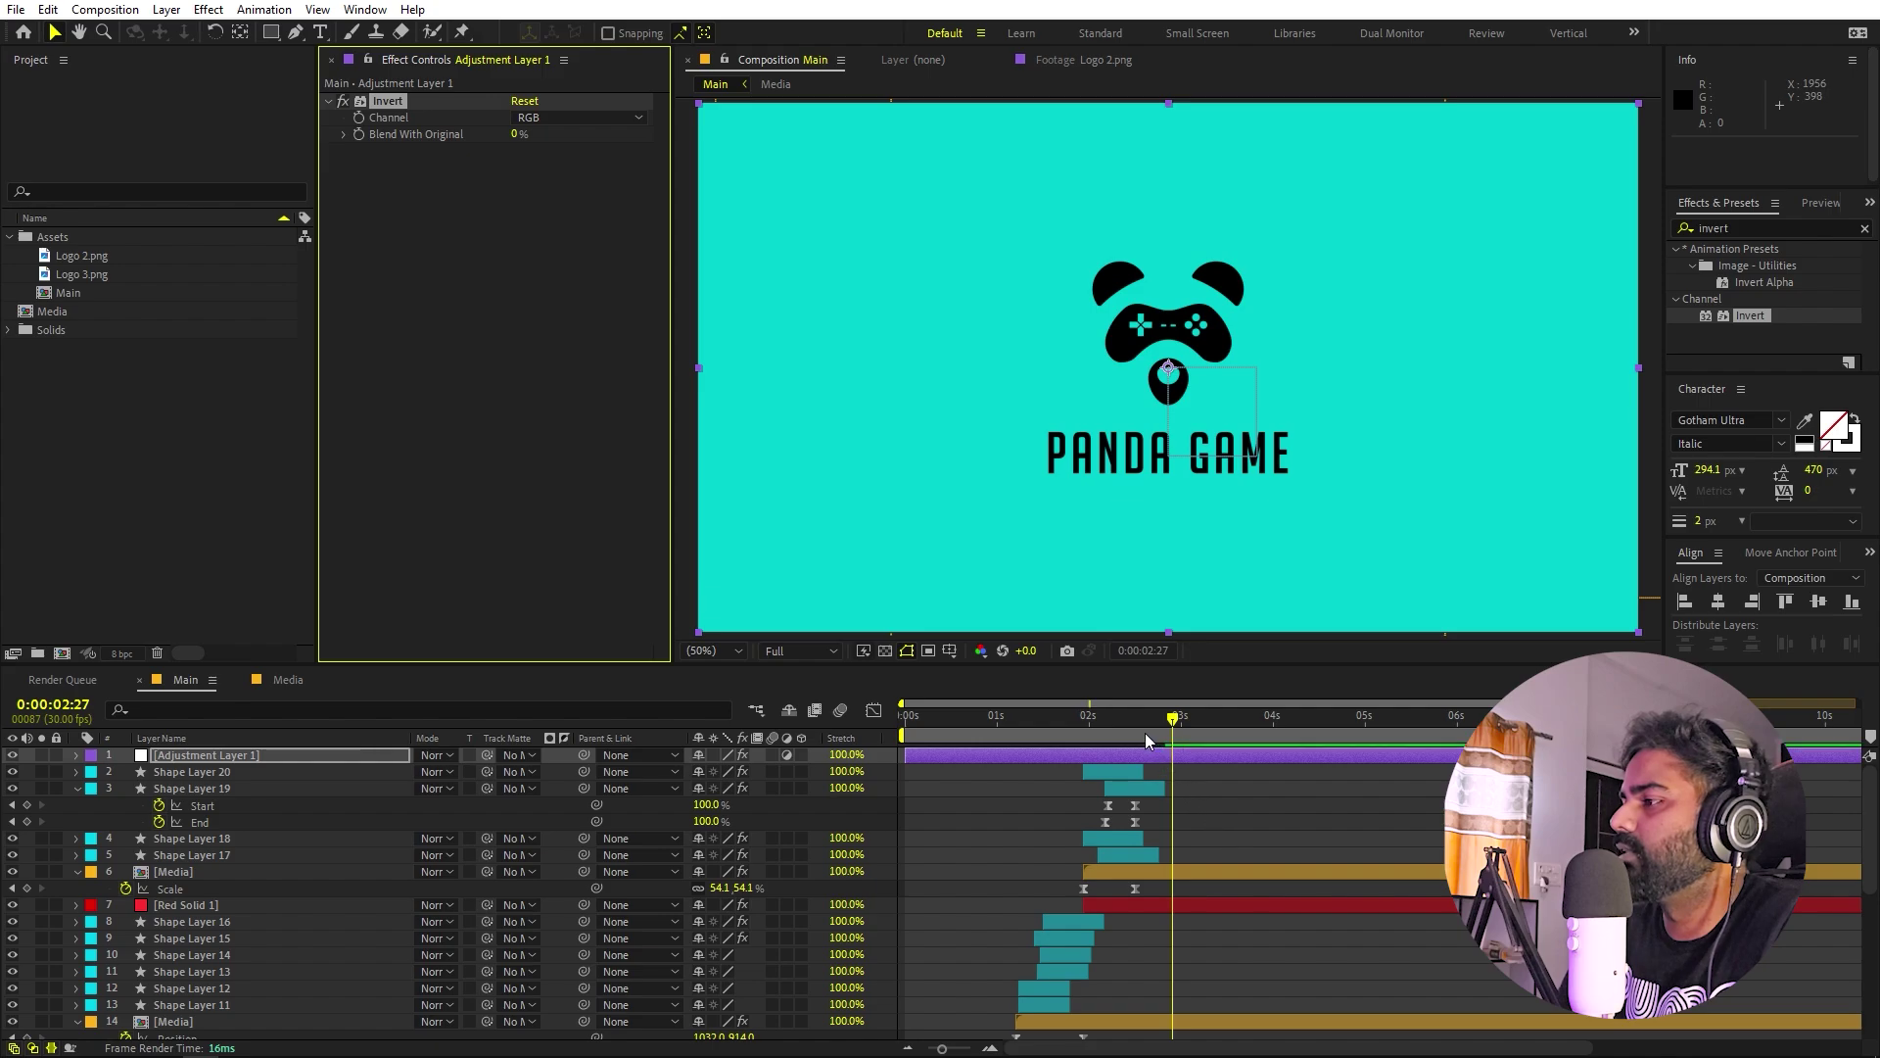
drag(1097, 719, 942, 723)
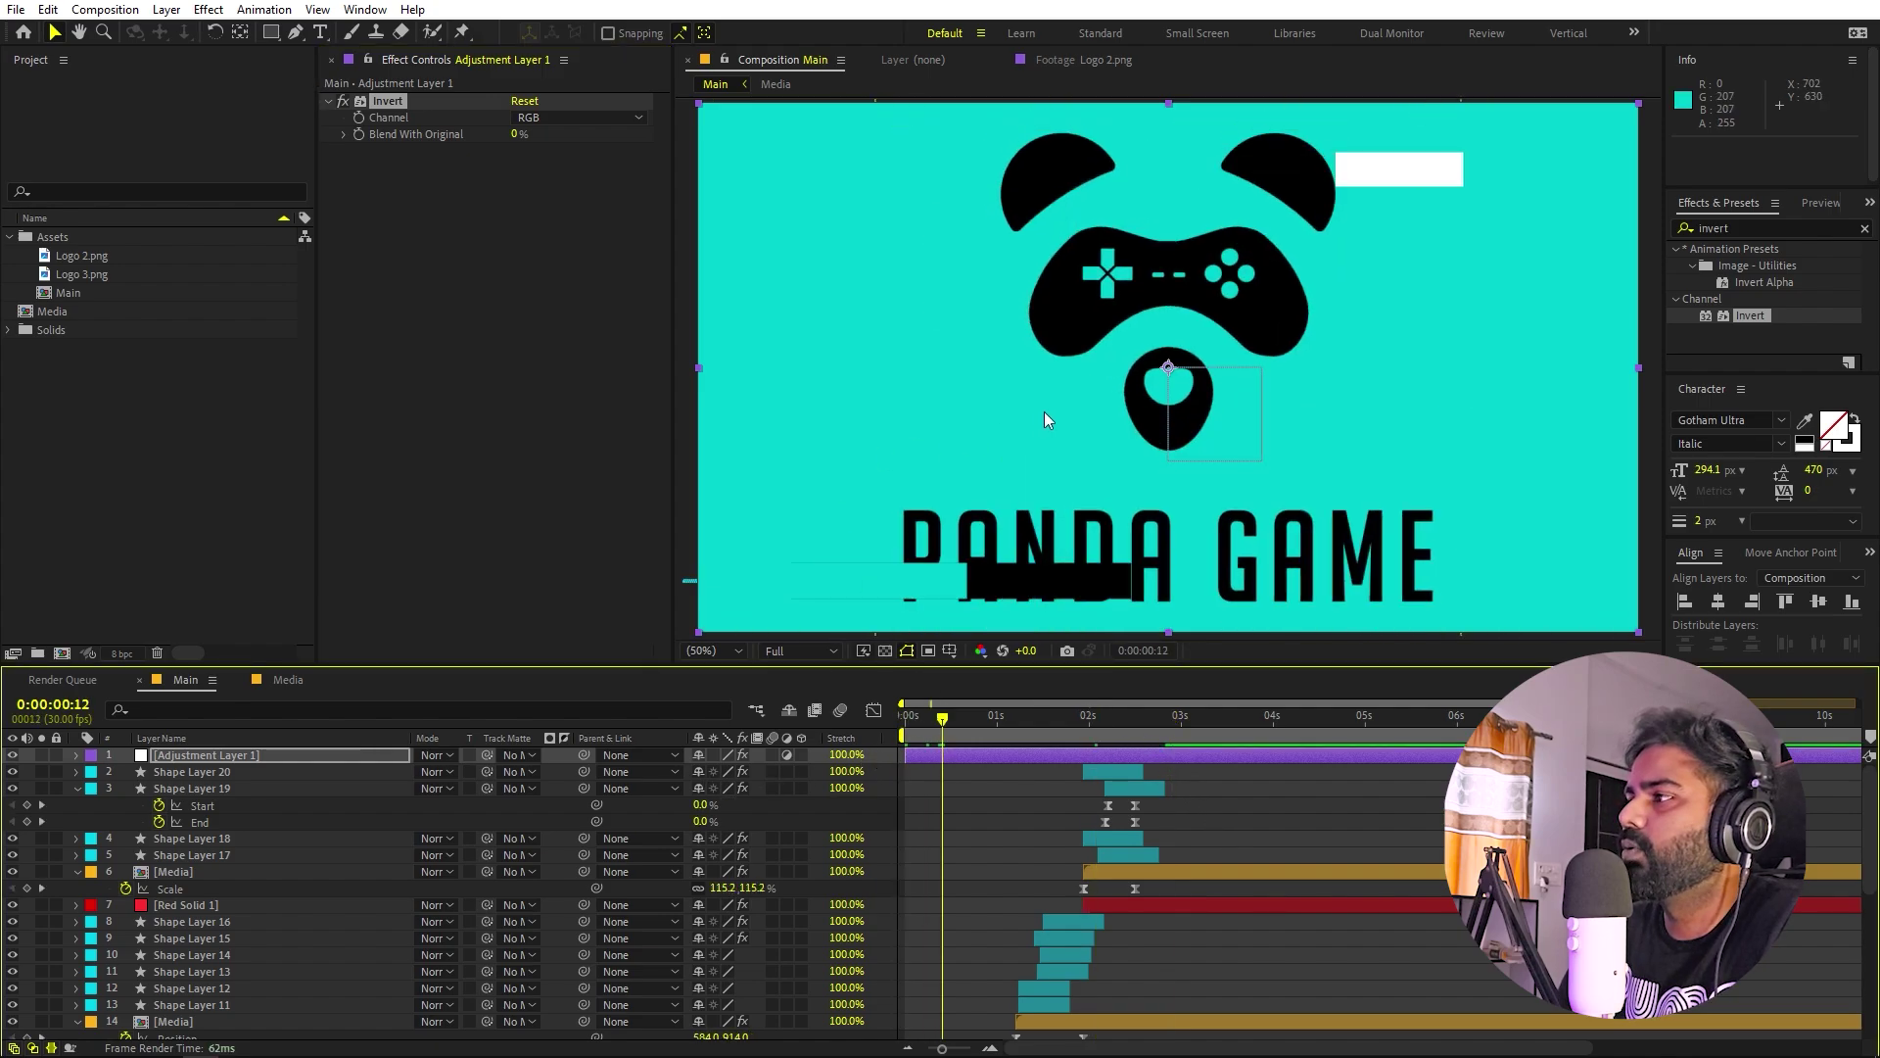
Draw a rectangle mask on the Invert adjustment layer to confine it to a horizontal bar.
click(270, 37)
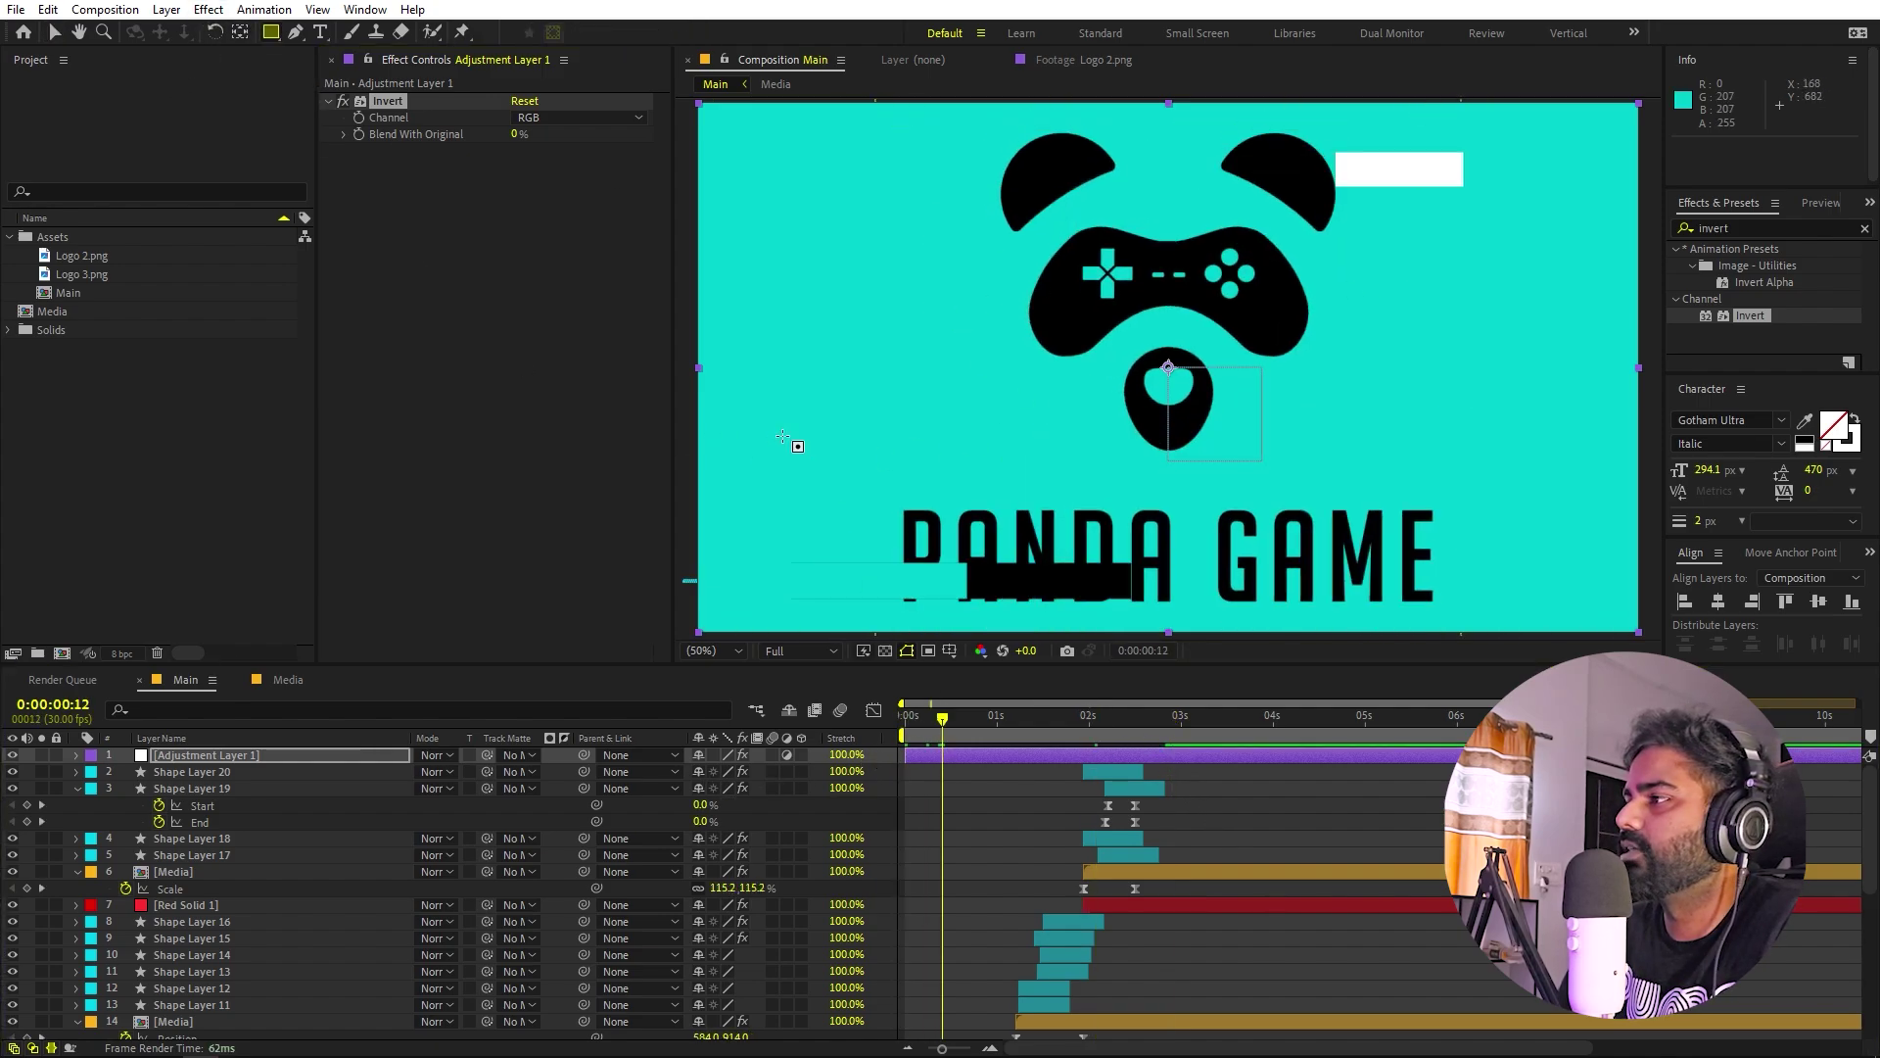
scroll(820, 454, down, 2)
drag(897, 312, 1216, 338)
click(934, 819)
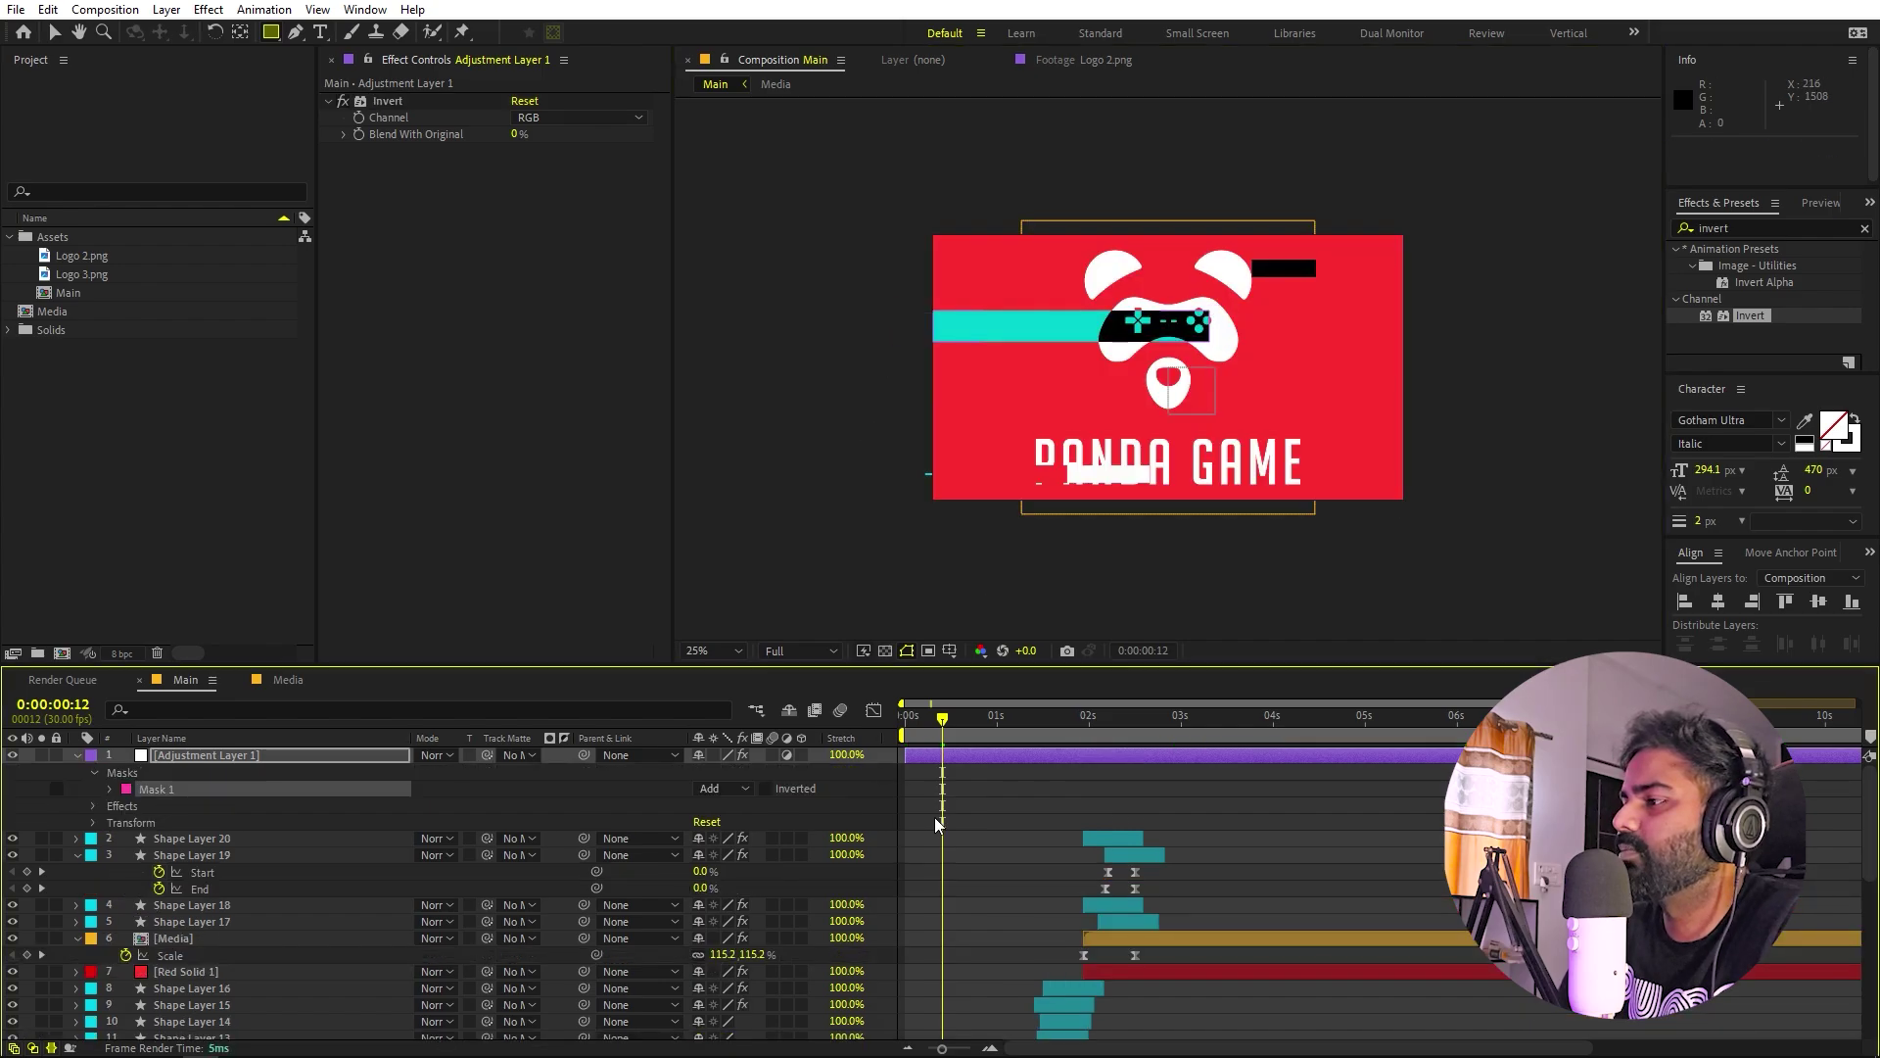
drag(948, 730, 862, 737)
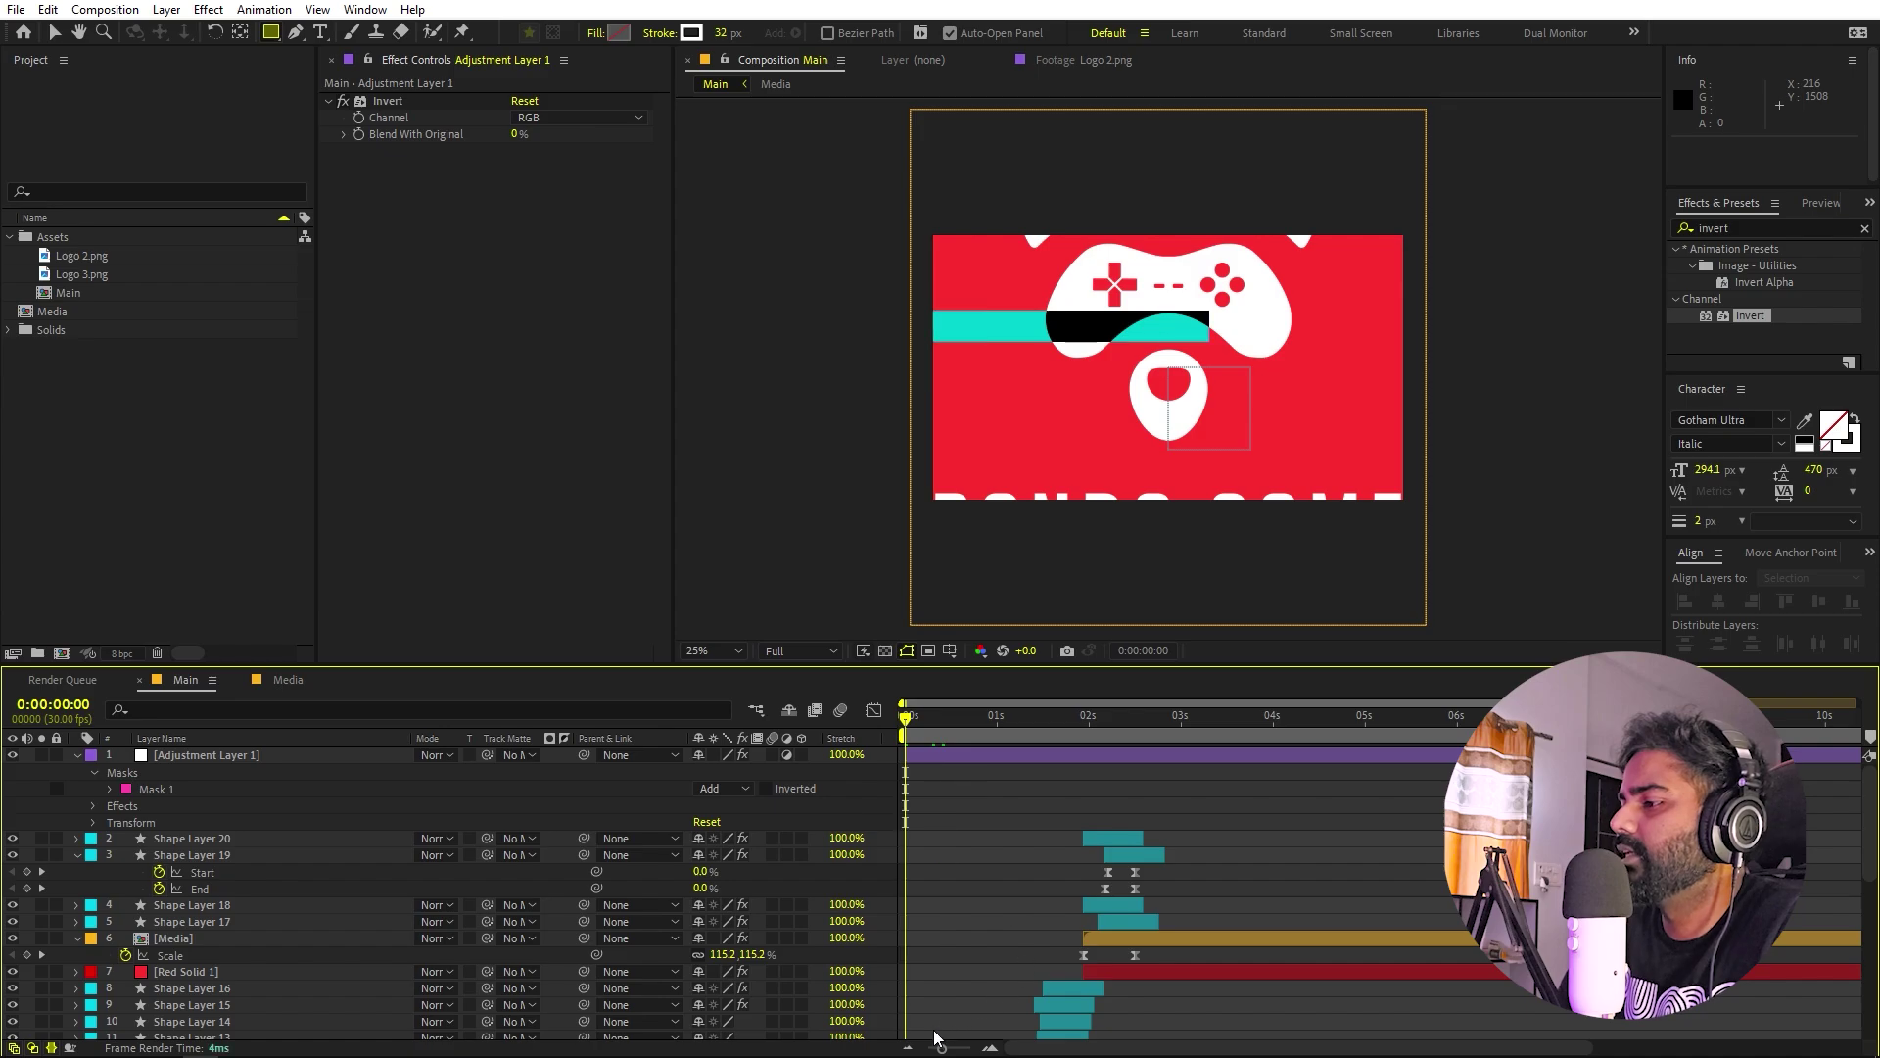
drag(942, 1049, 938, 1050)
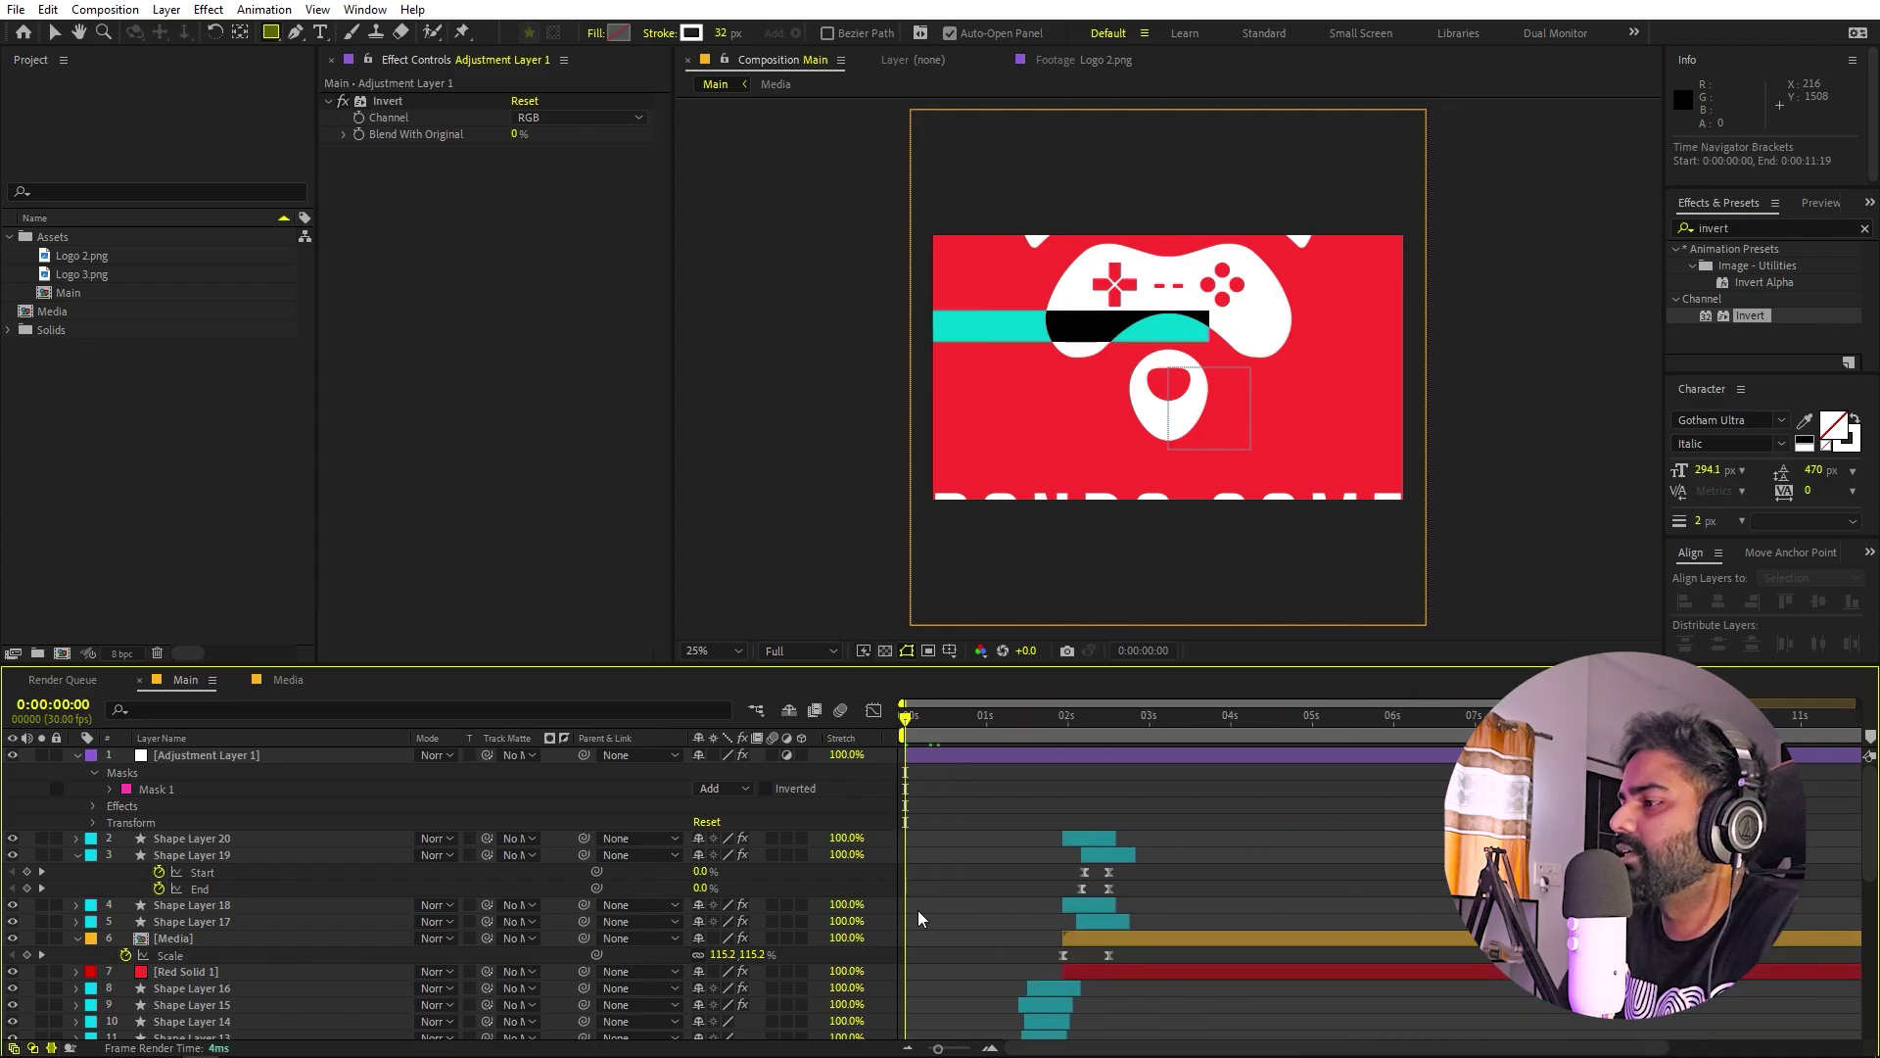
Duplicate the Invert layer at frame 5 and move its mask lower as a taller bar over NDA GAME.
drag(913, 709, 919, 715)
click(944, 752)
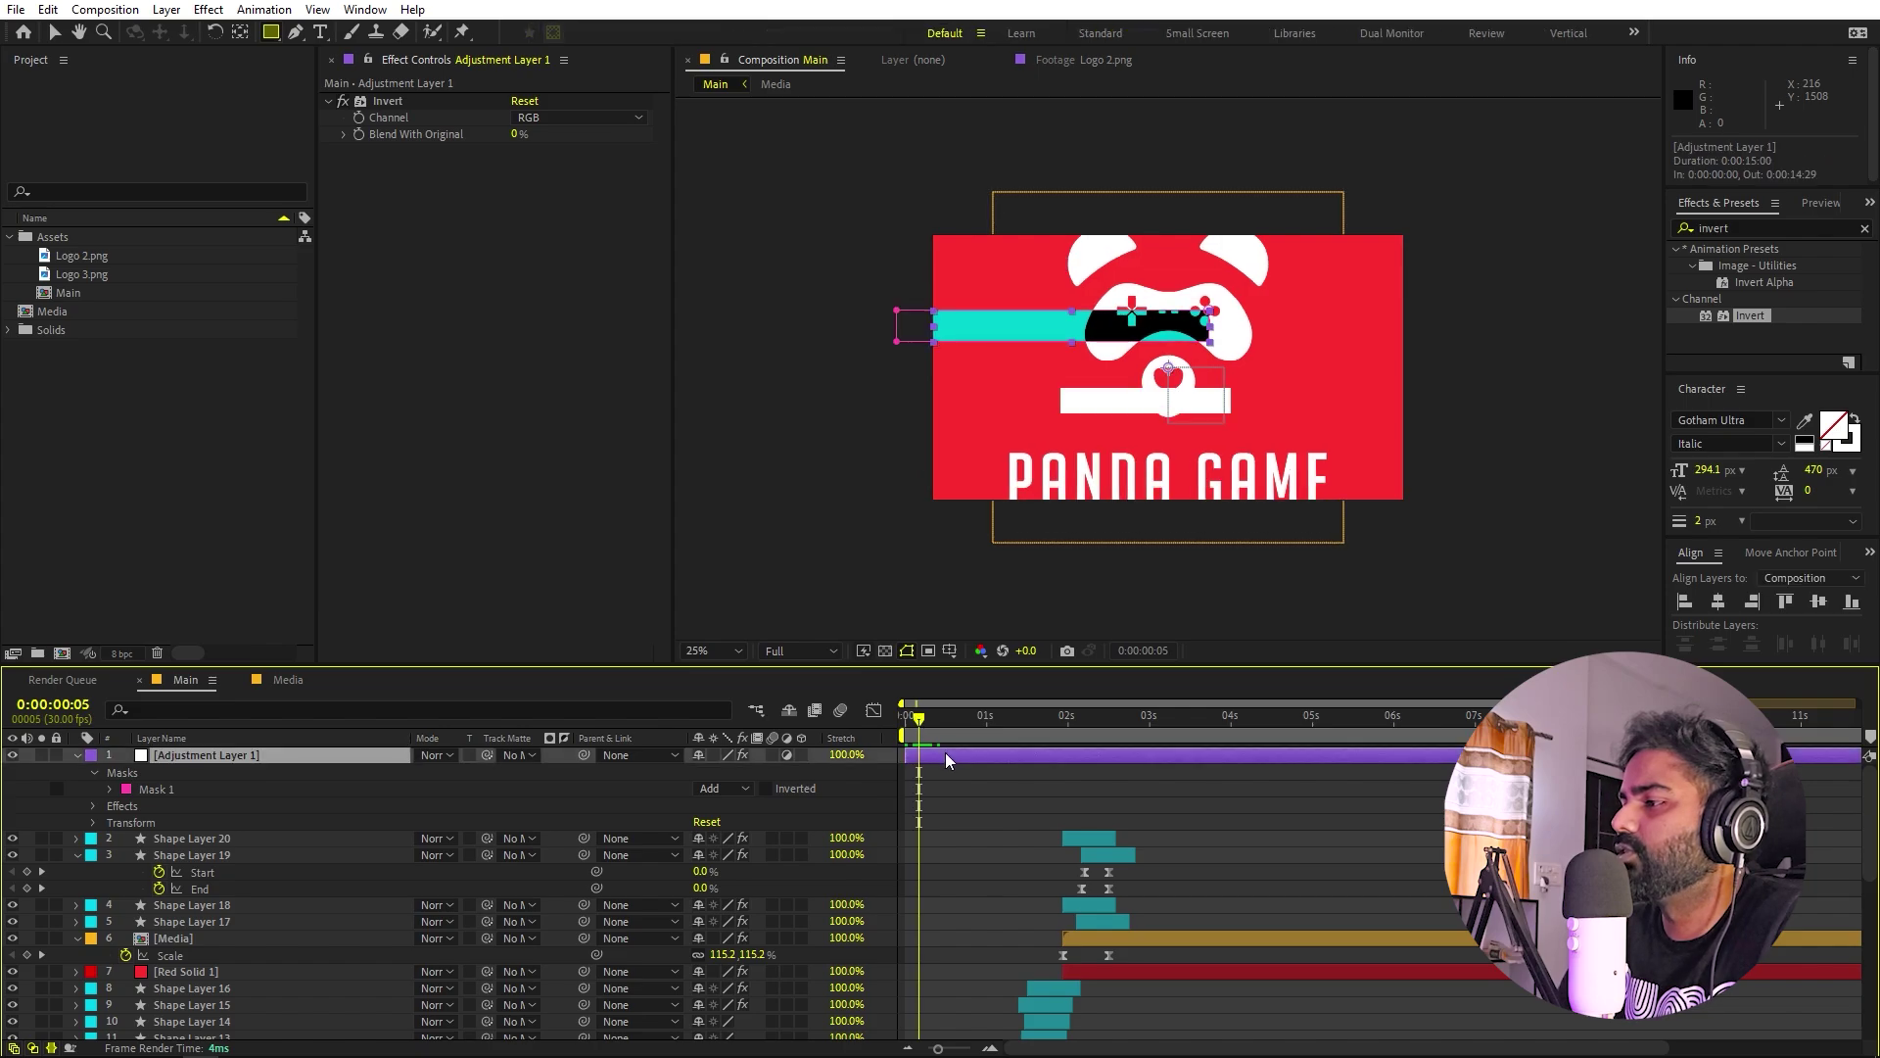
key(ctrl+d)
key(v)
double_click(936, 312)
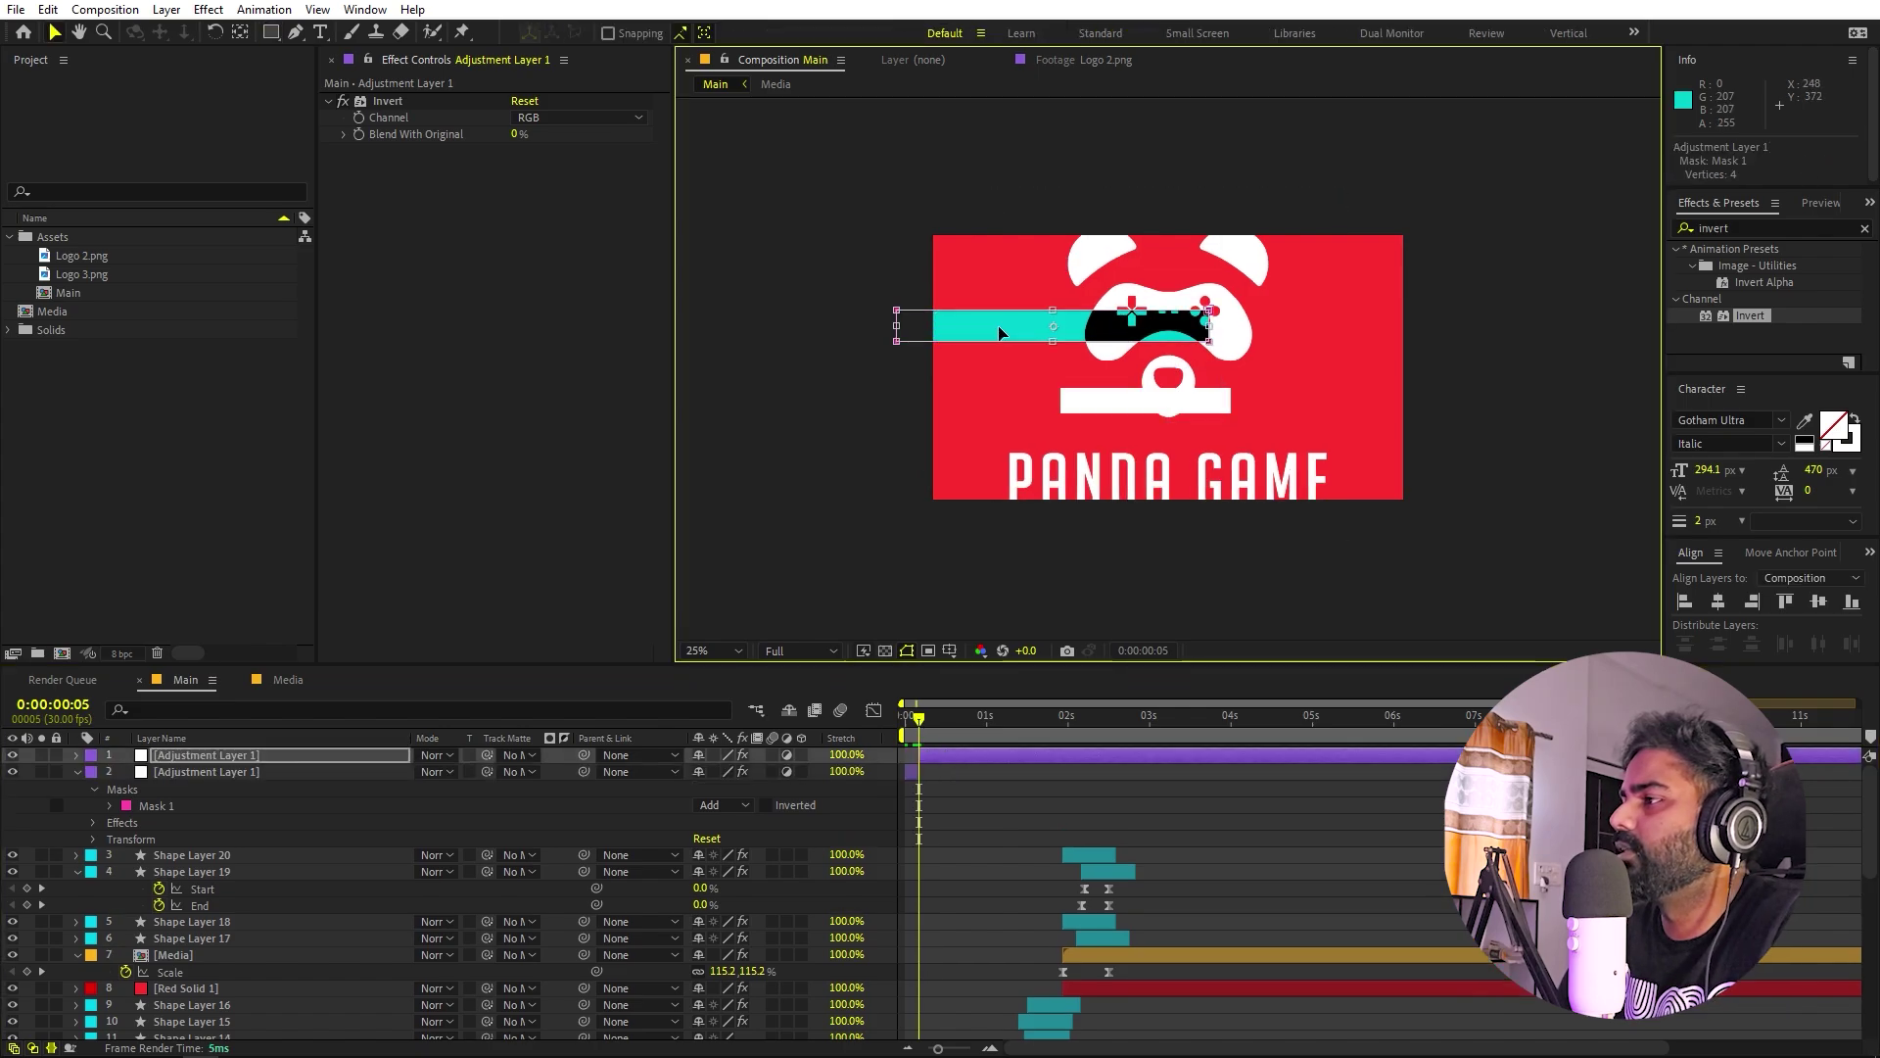
scroll(1029, 343, up, 2)
scroll(1040, 343, down, 2)
scroll(1071, 310, up, 2)
drag(1066, 302, 1378, 523)
drag(1251, 471, 1367, 542)
Split the adjustment layer at frame 9 so the bar flashes briefly, then preview.
key(comma)
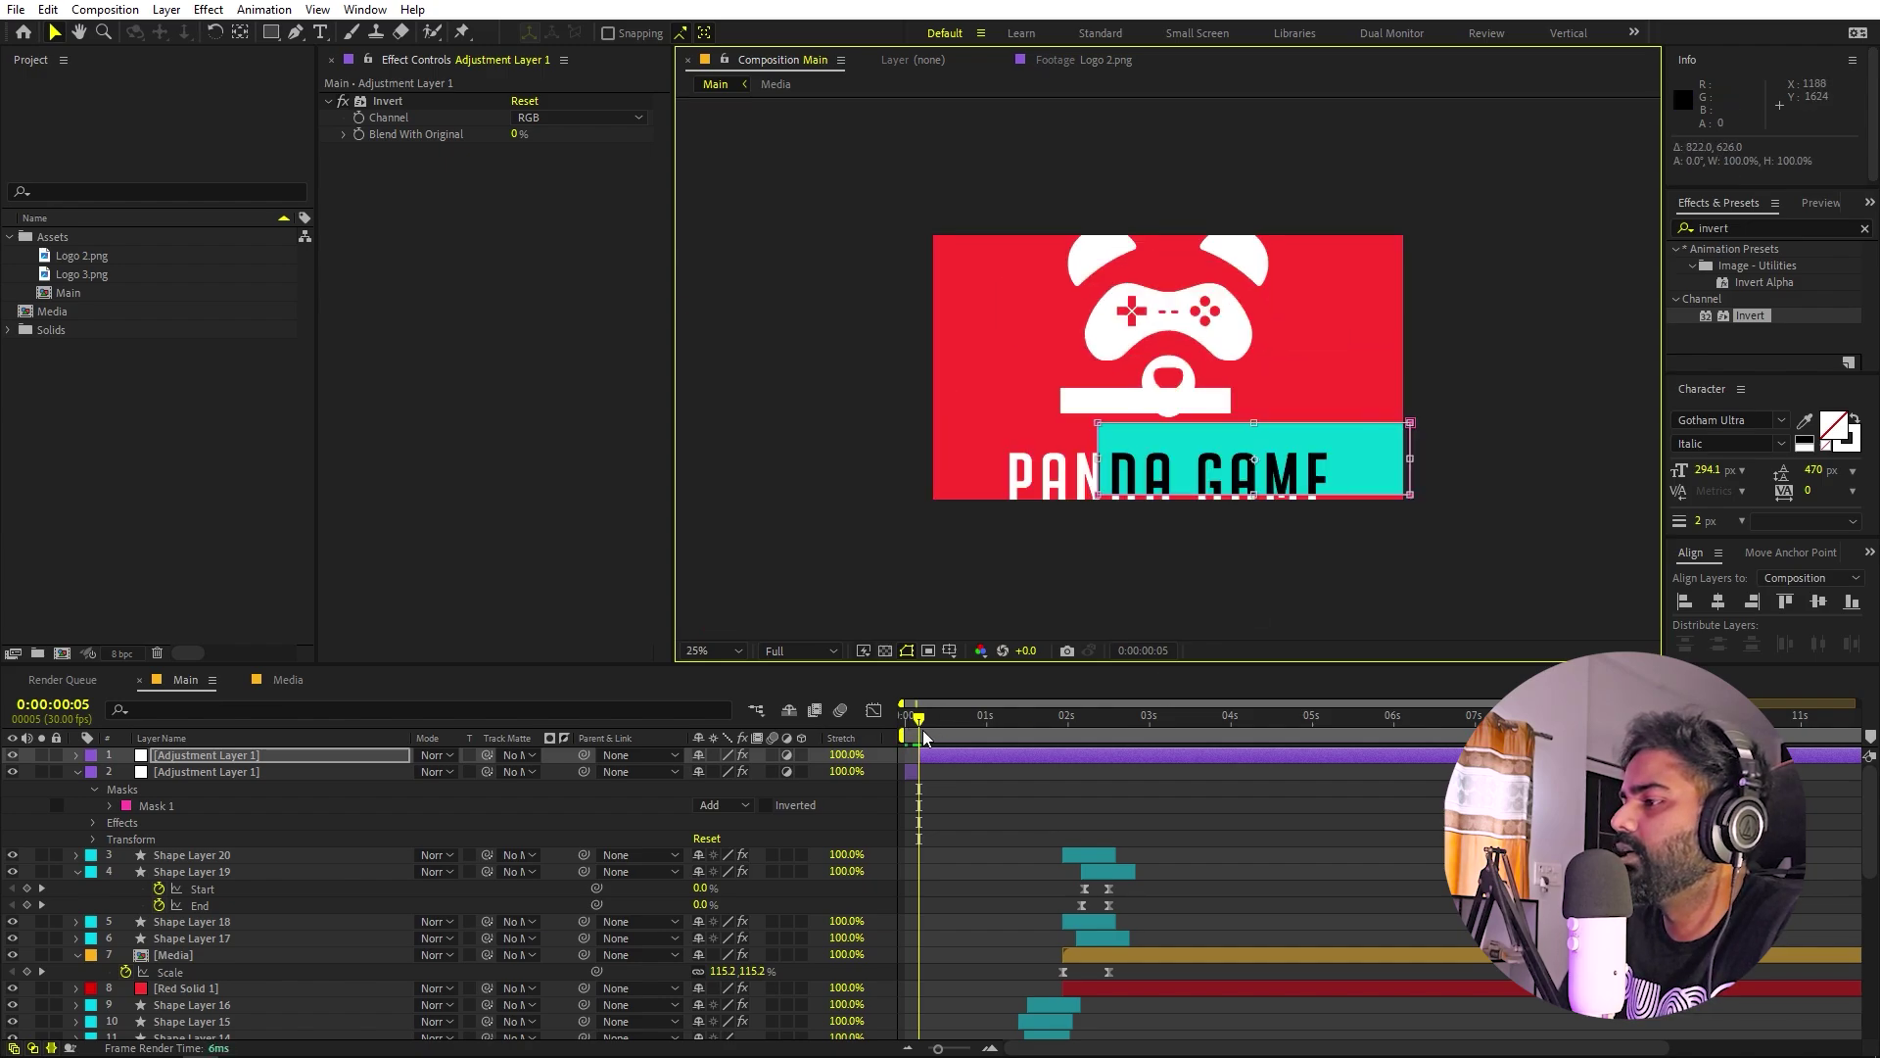
drag(920, 724, 1014, 750)
key(ctrl+shift+d)
key(space)
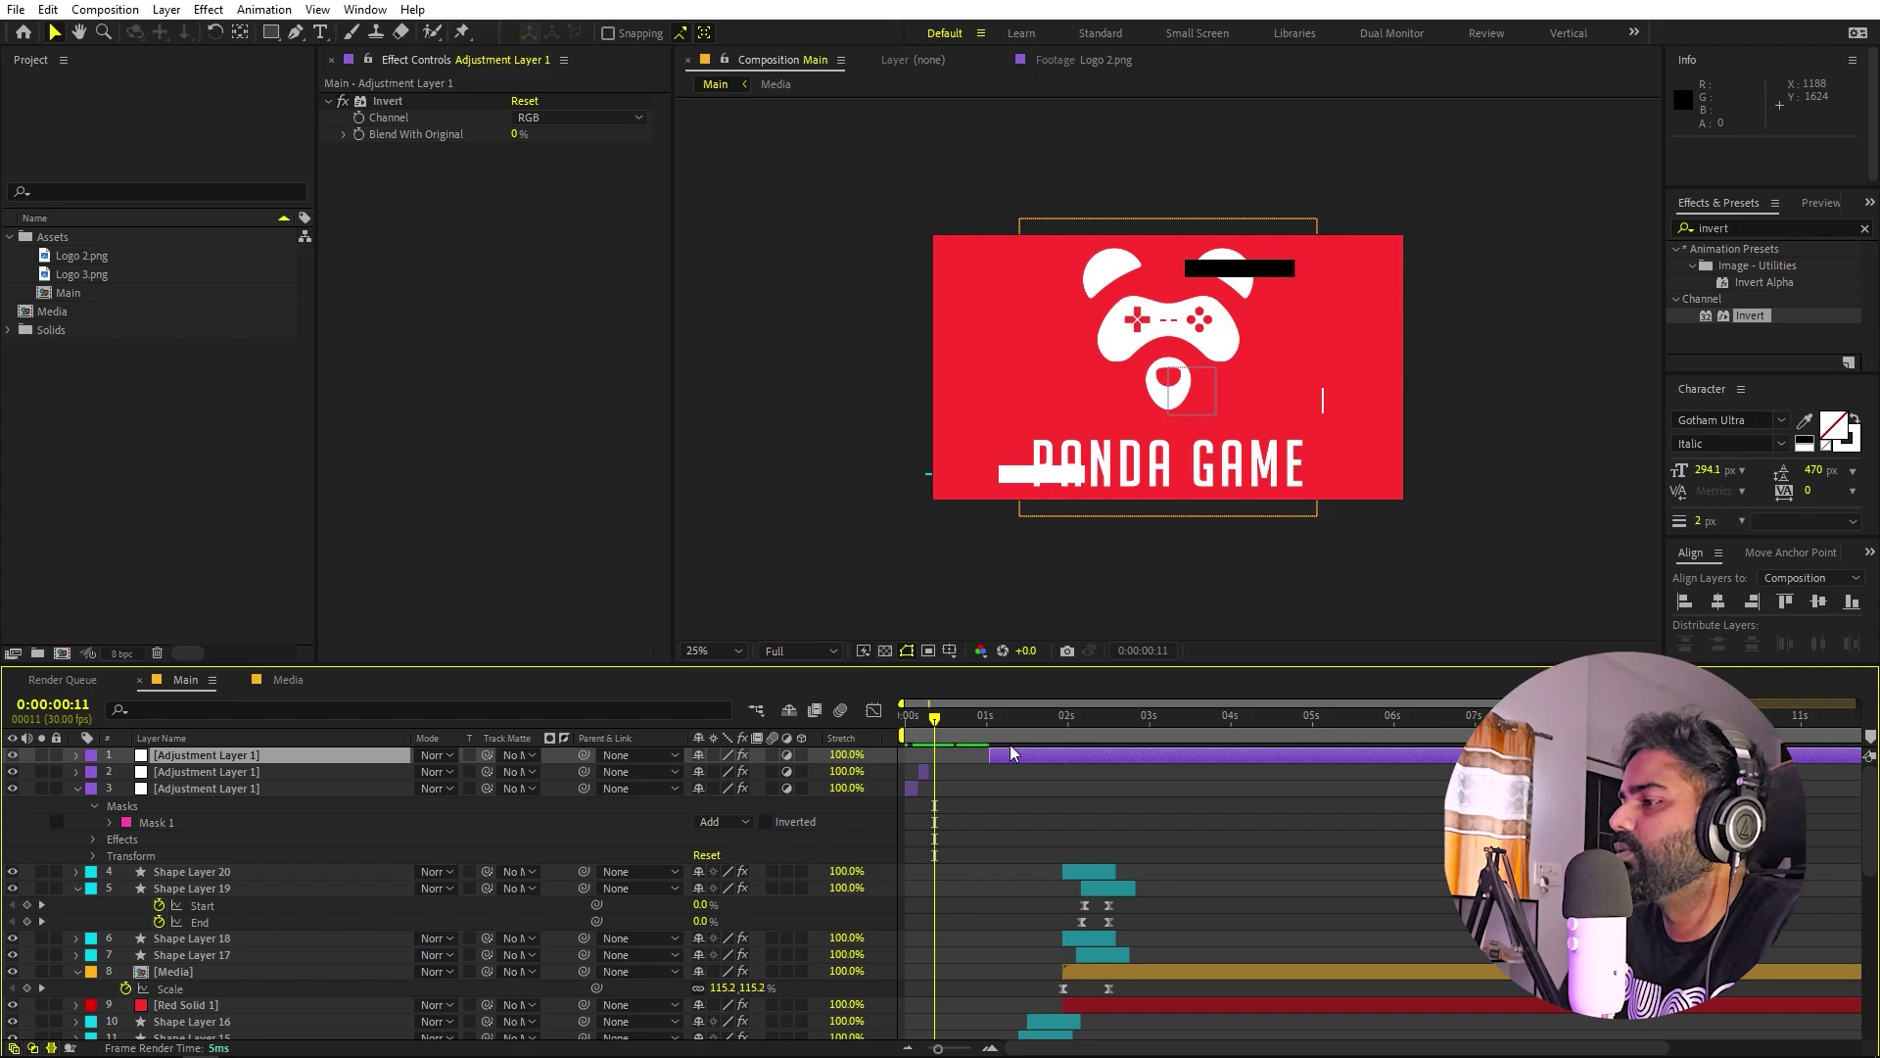
Slide the top bar earlier, make it a thin band on the controller, and duplicate it at frame 16.
drag(1026, 759, 988, 762)
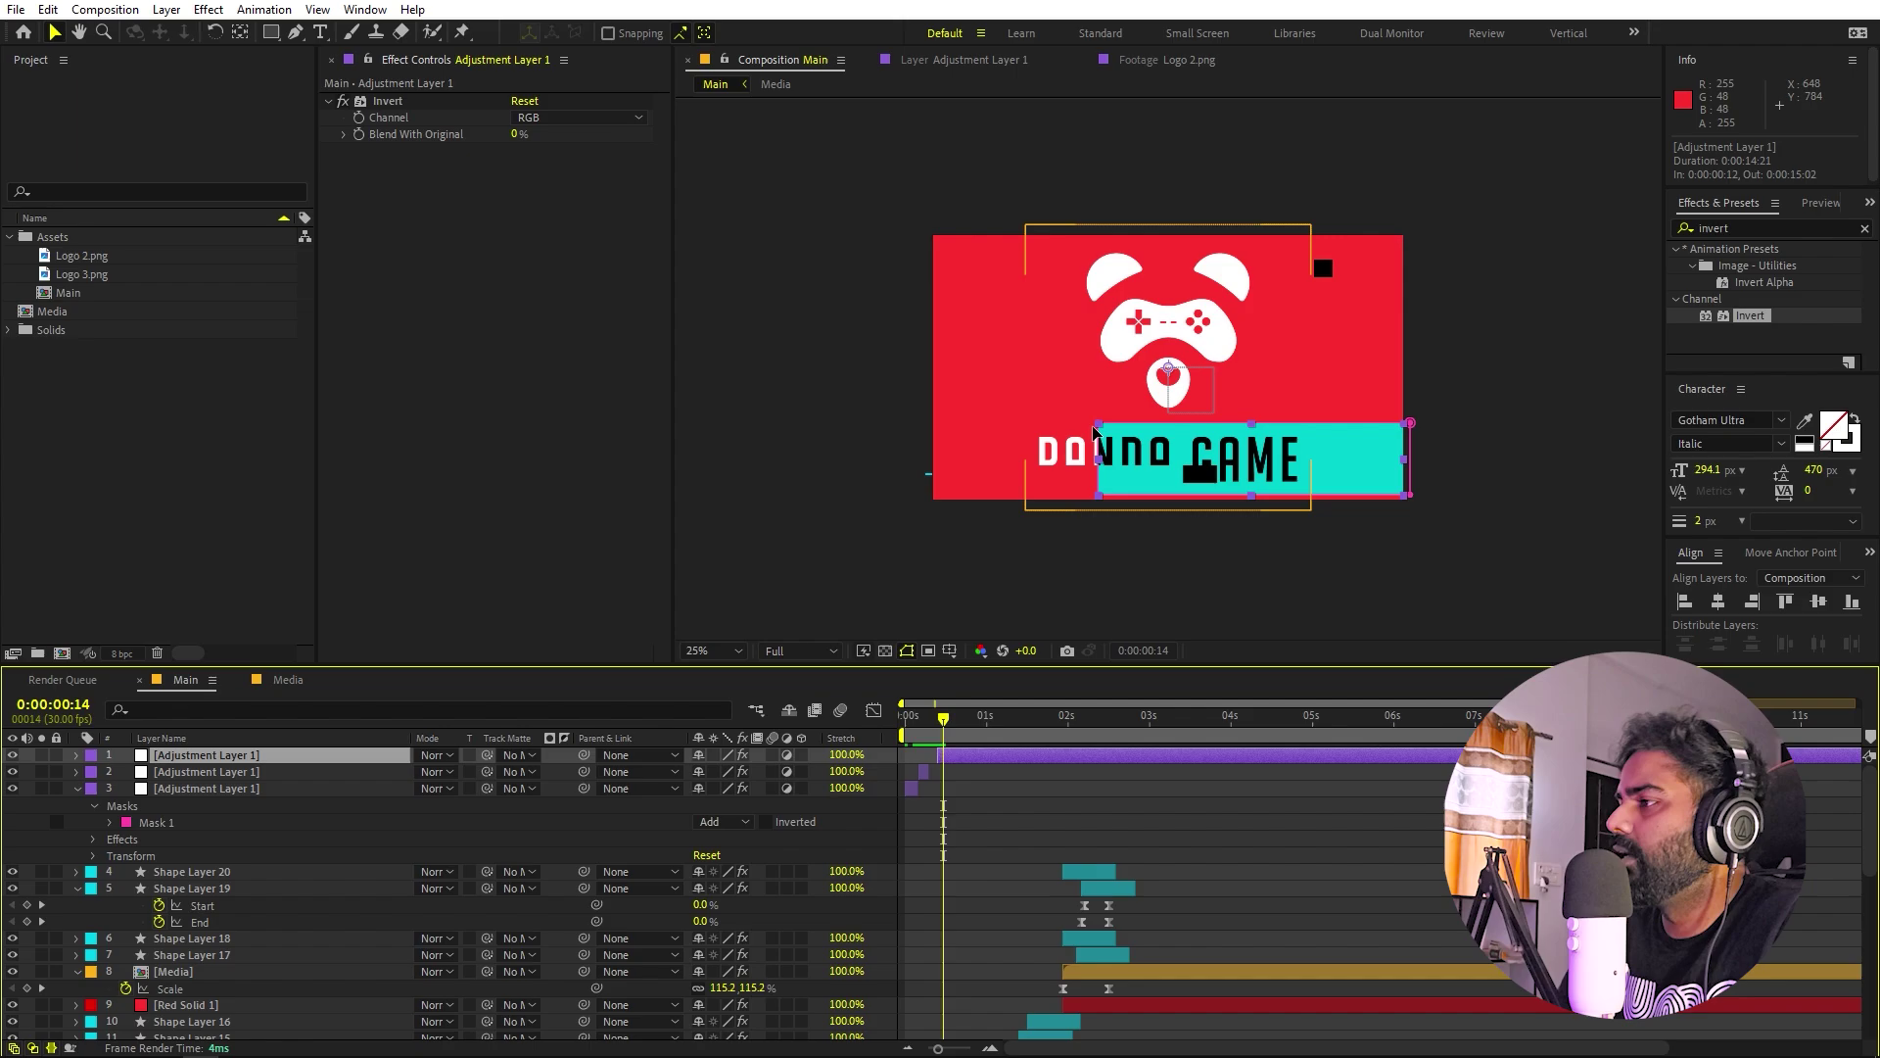
click(1099, 425)
drag(1155, 458, 1036, 313)
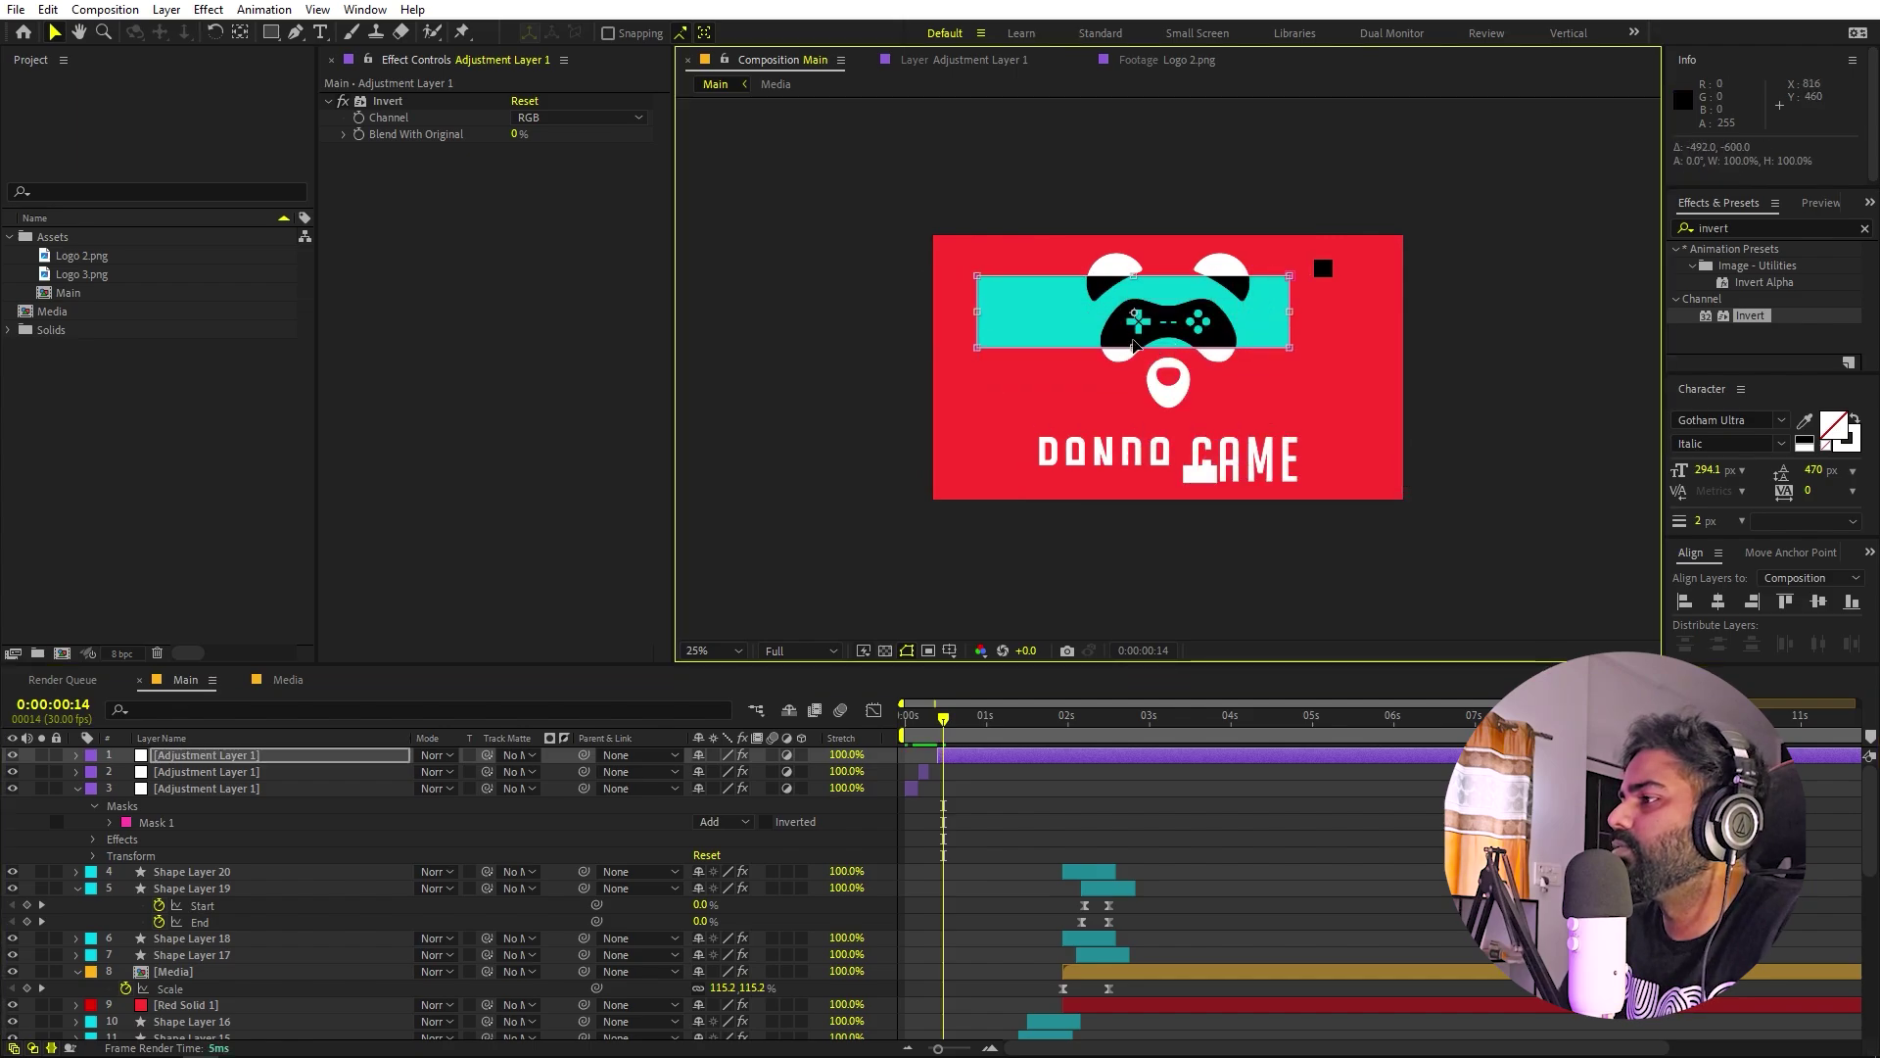
drag(1134, 344, 1224, 328)
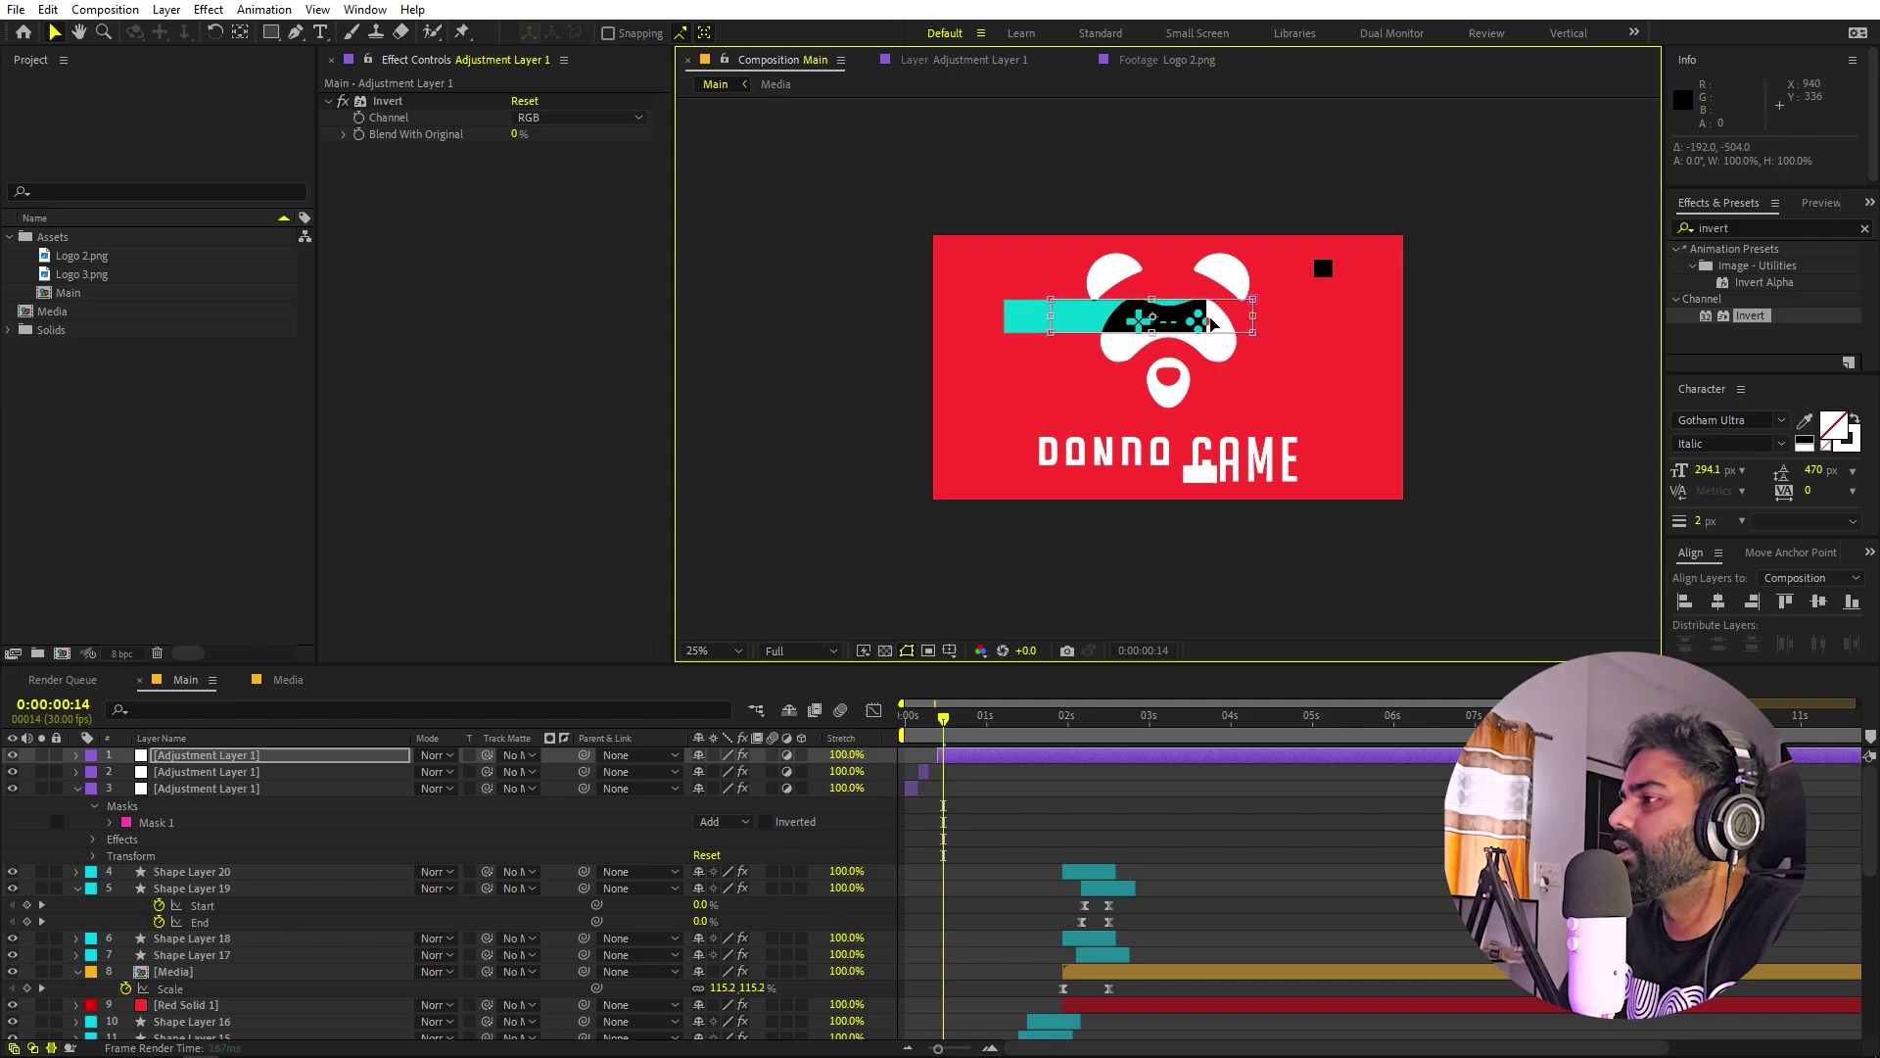
drag(943, 730, 1015, 756)
key(ctrl+d)
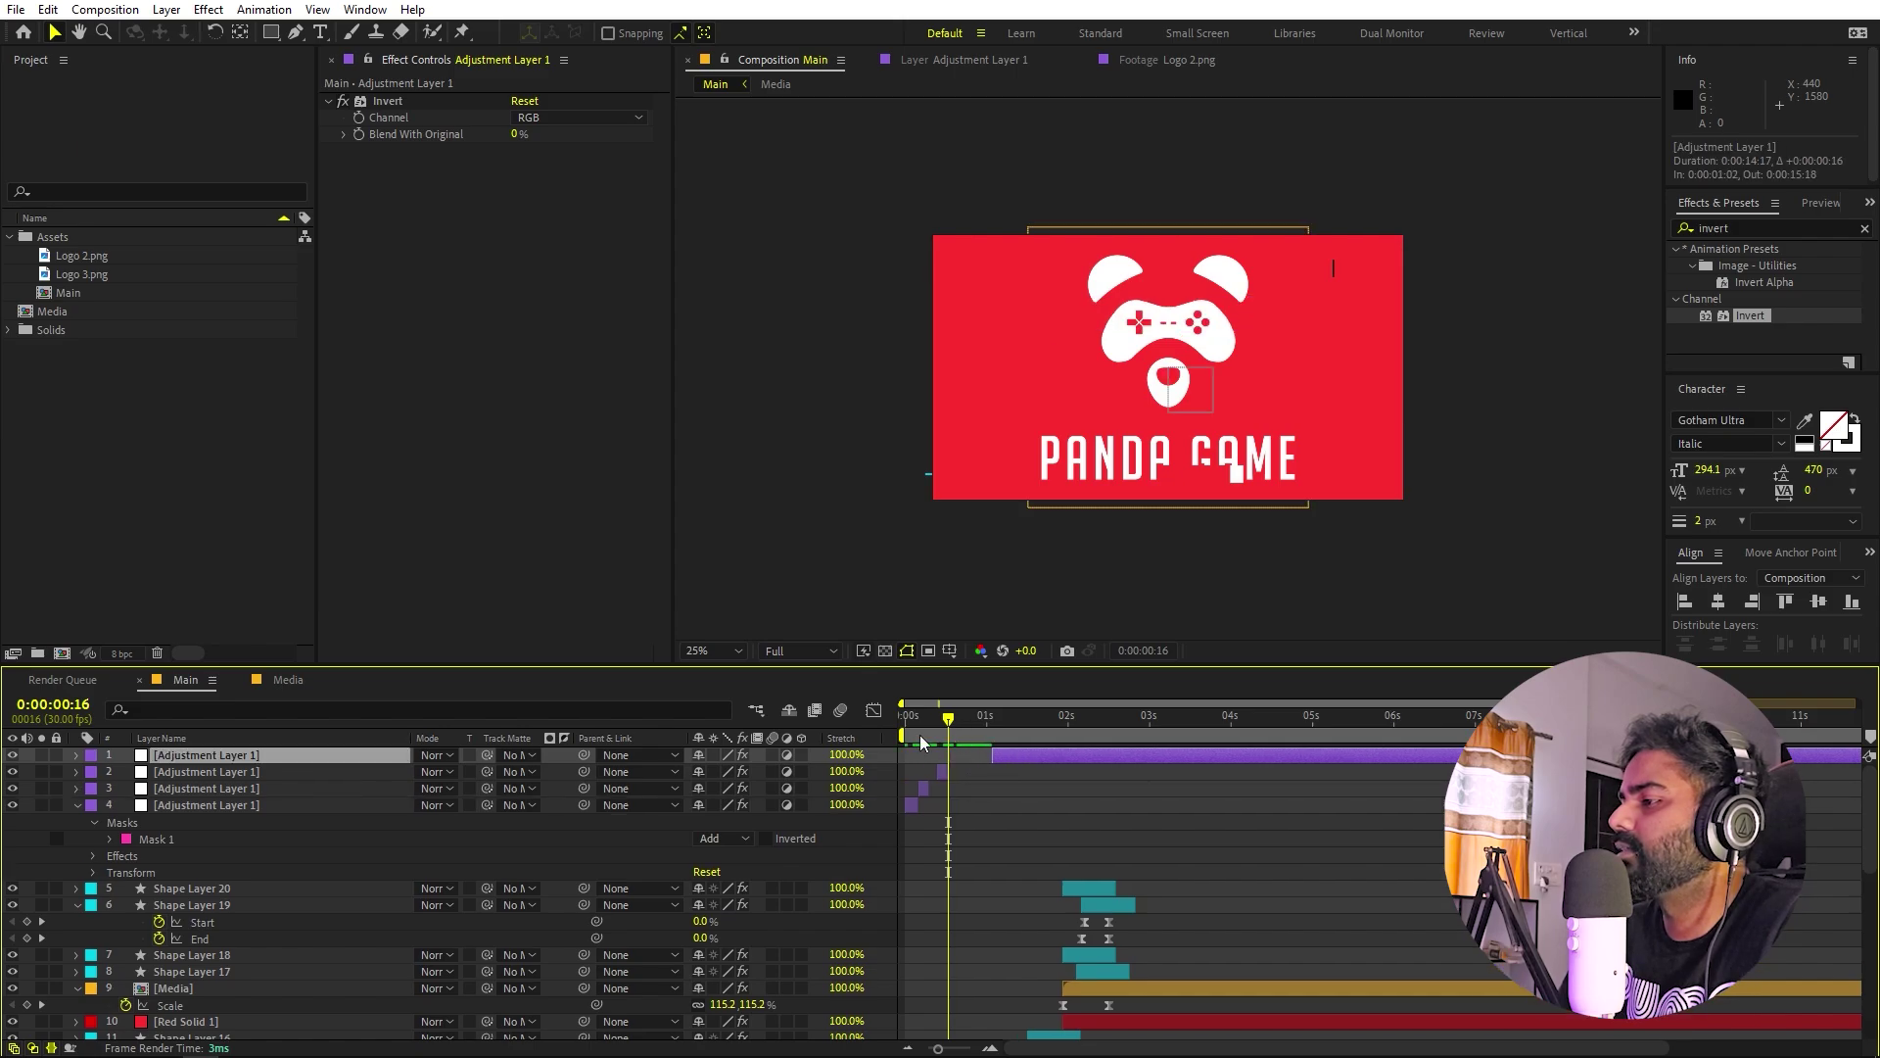
Duplicate the three short Invert layers and stagger the copies later in time.
click(903, 722)
key(space)
key(space)
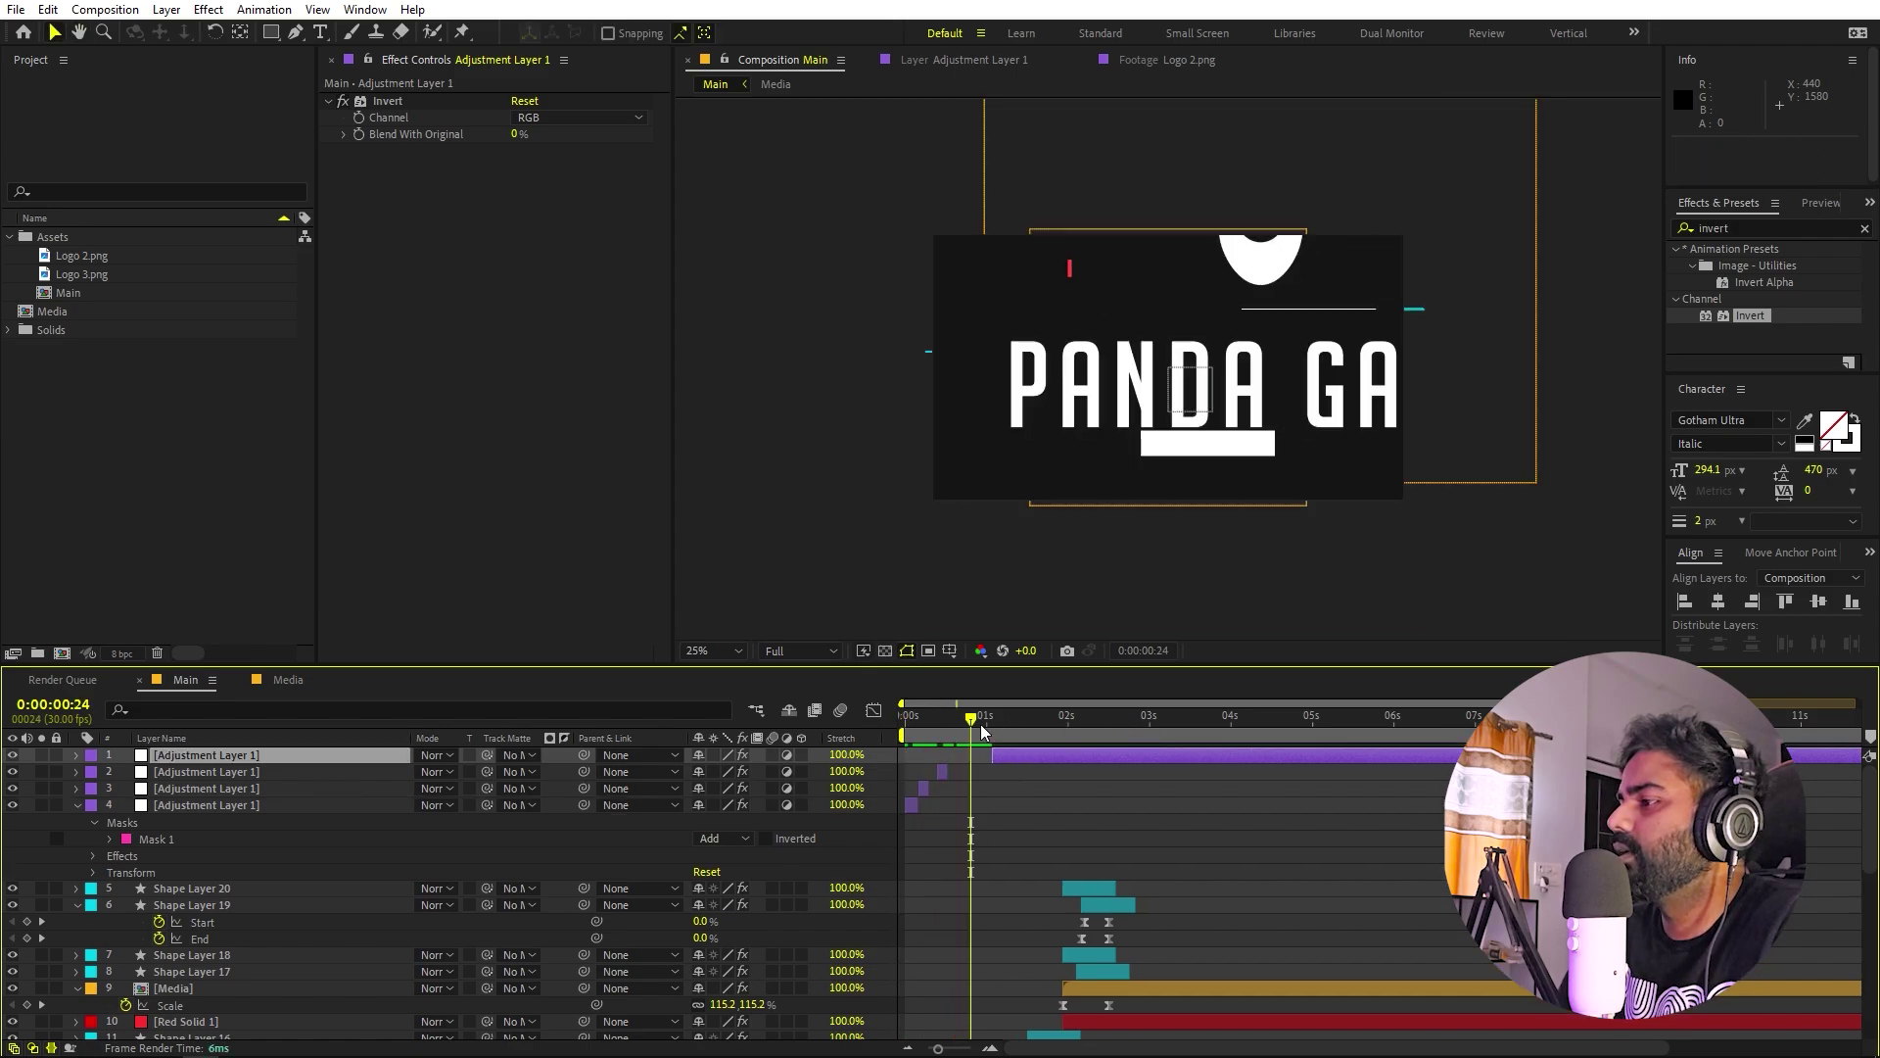
scroll(991, 821, down, 1)
scroll(996, 807, up, 1)
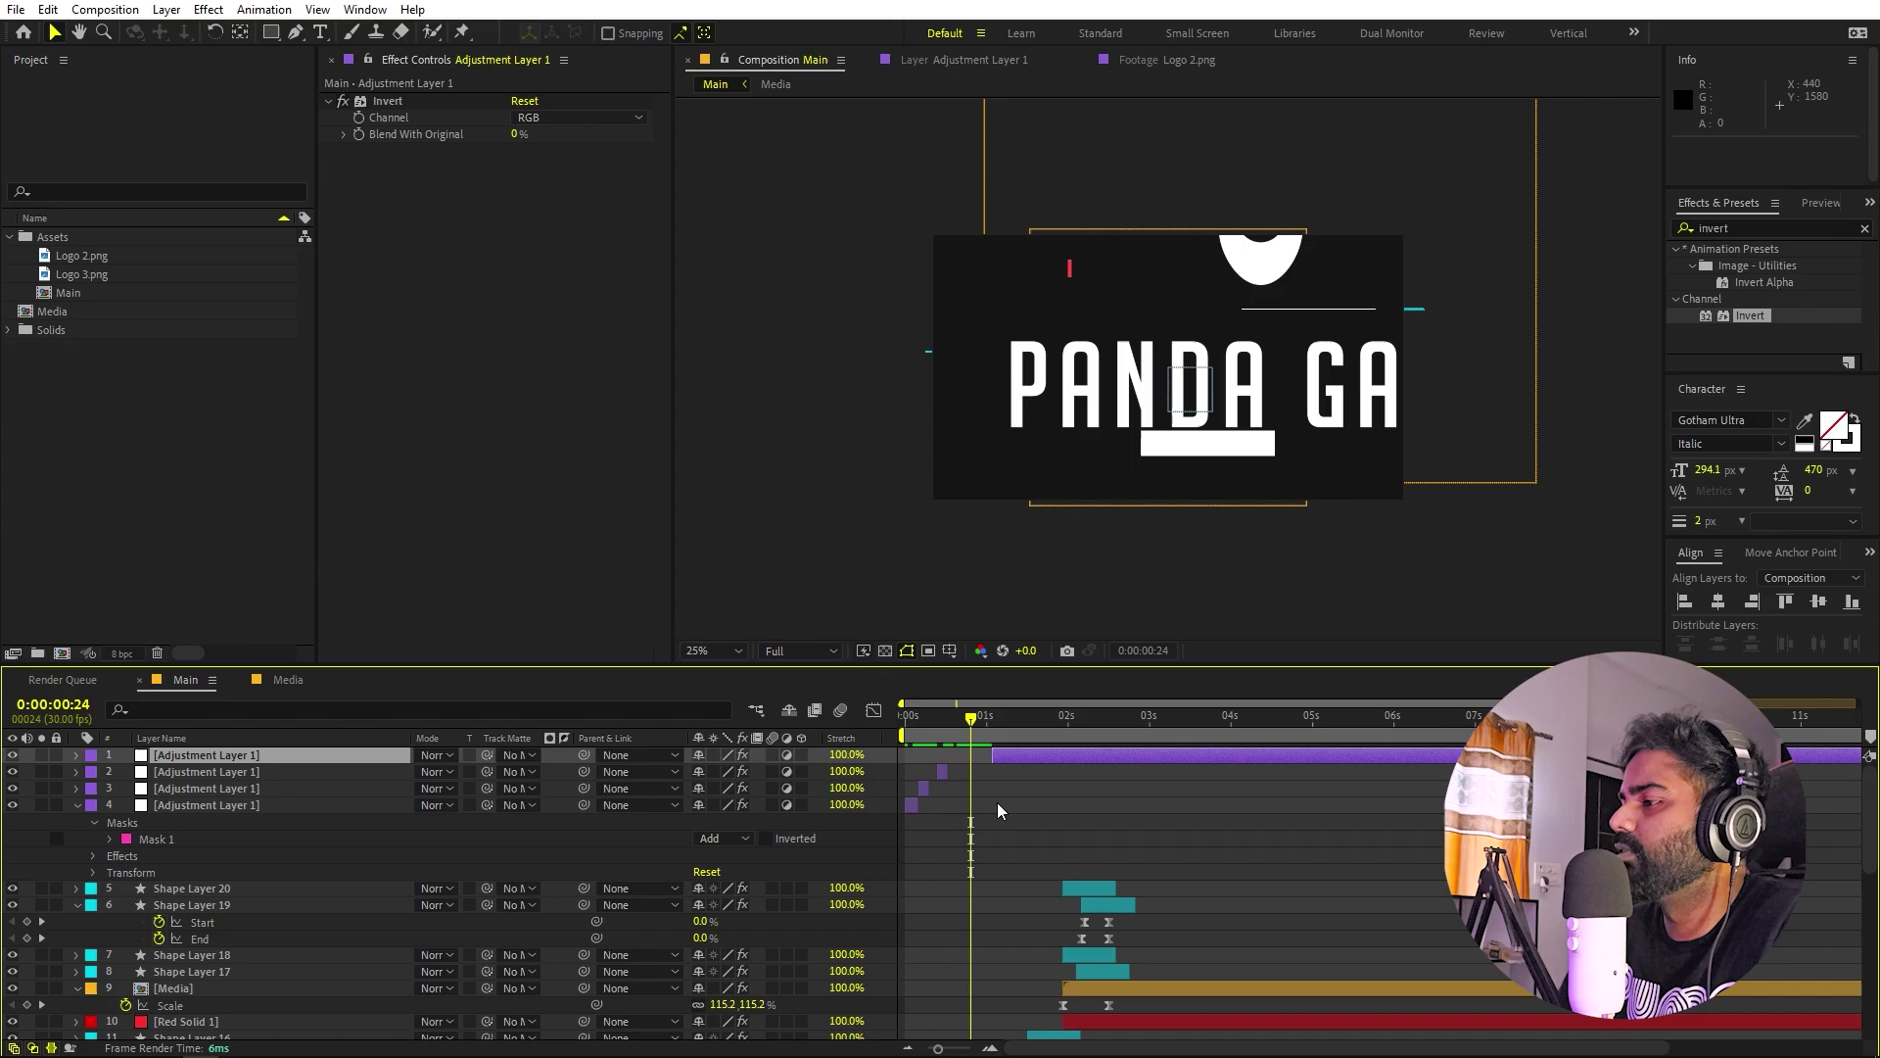
click(891, 807)
shift+click(950, 770)
key(ctrl+d)
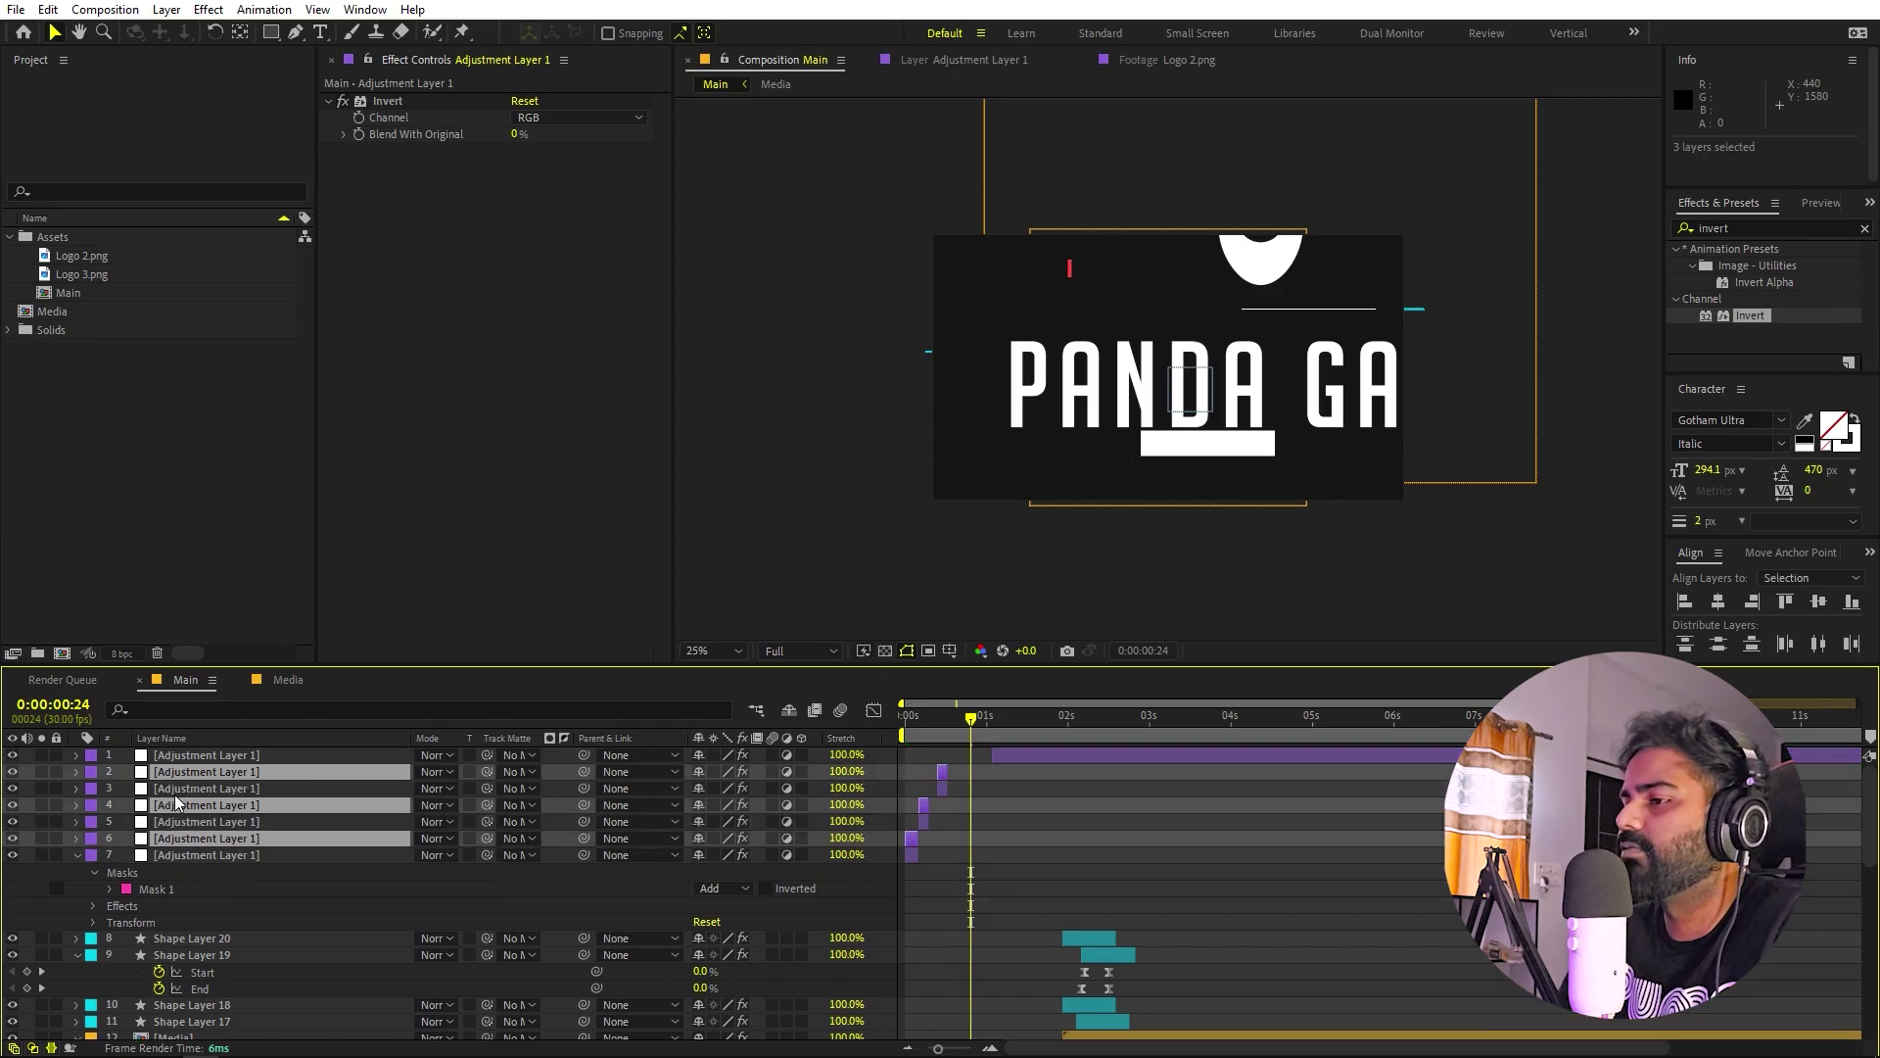
drag(196, 797, 208, 776)
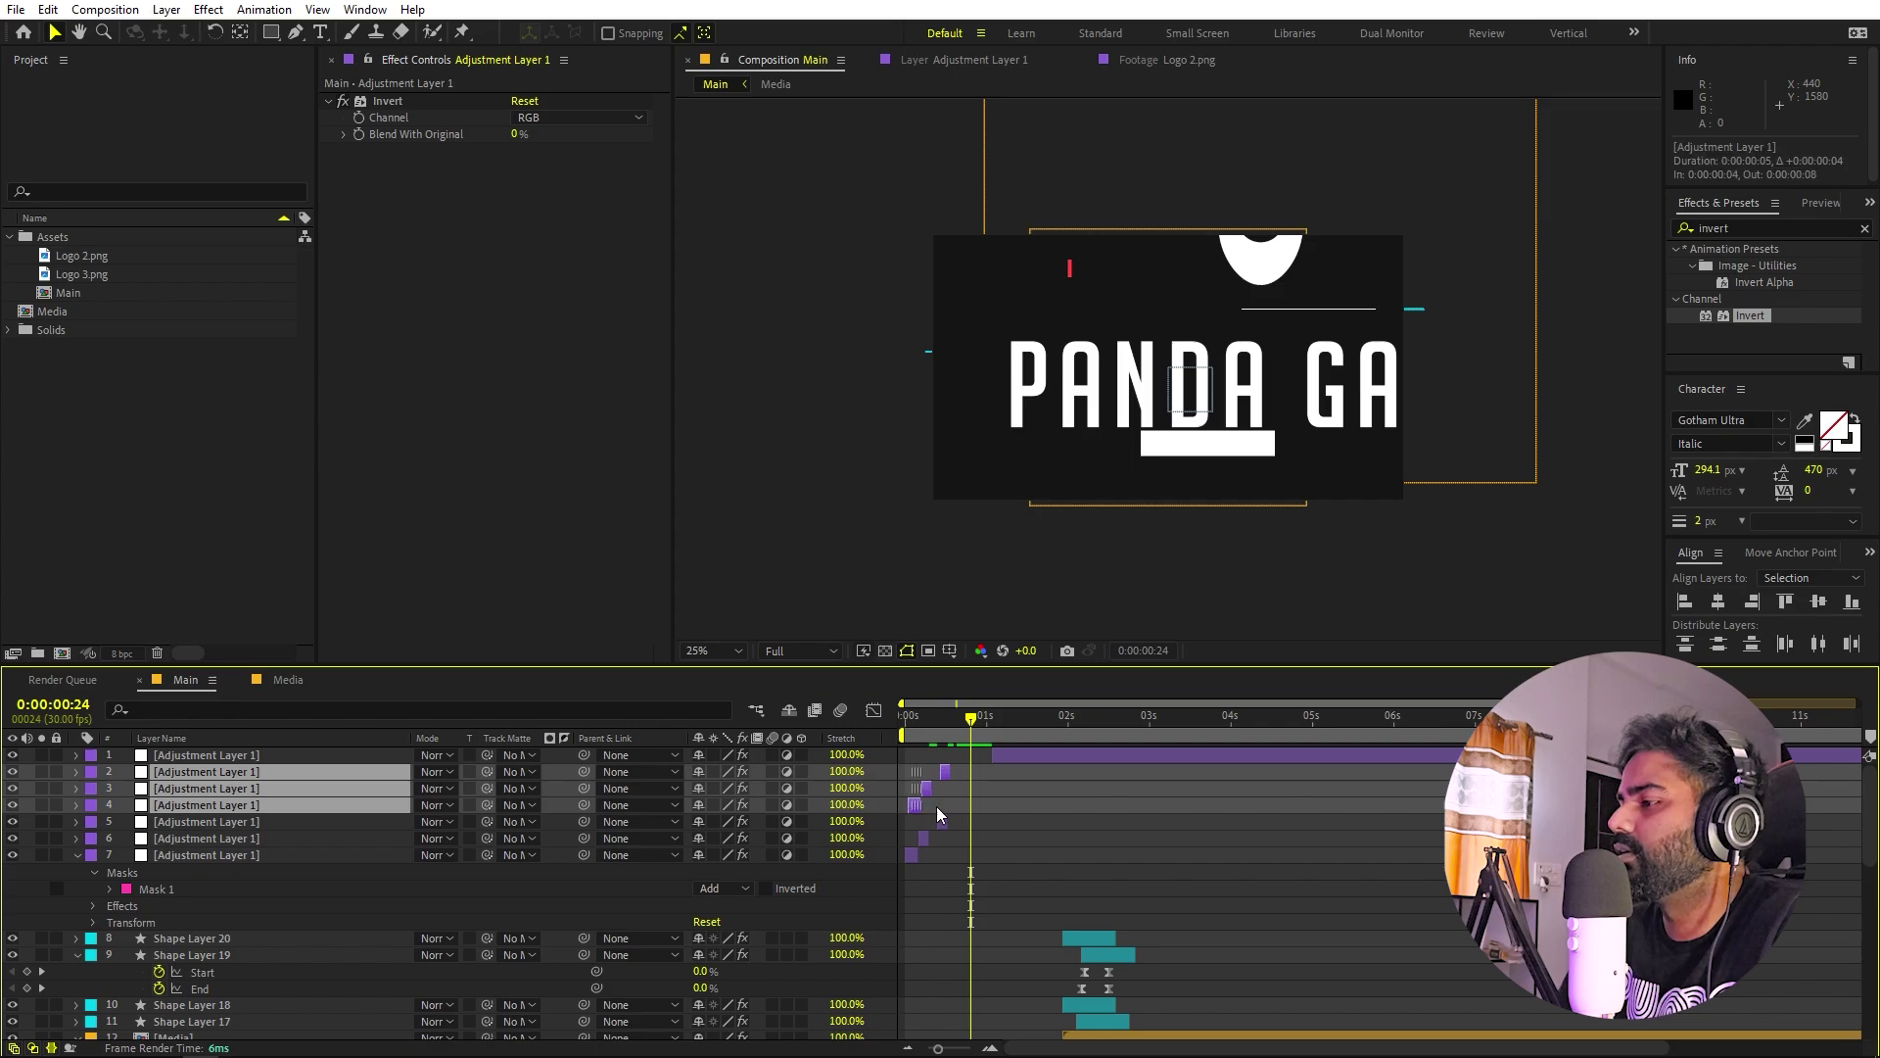
drag(936, 807, 964, 809)
Delete the long full-length Invert layer.
click(1044, 758)
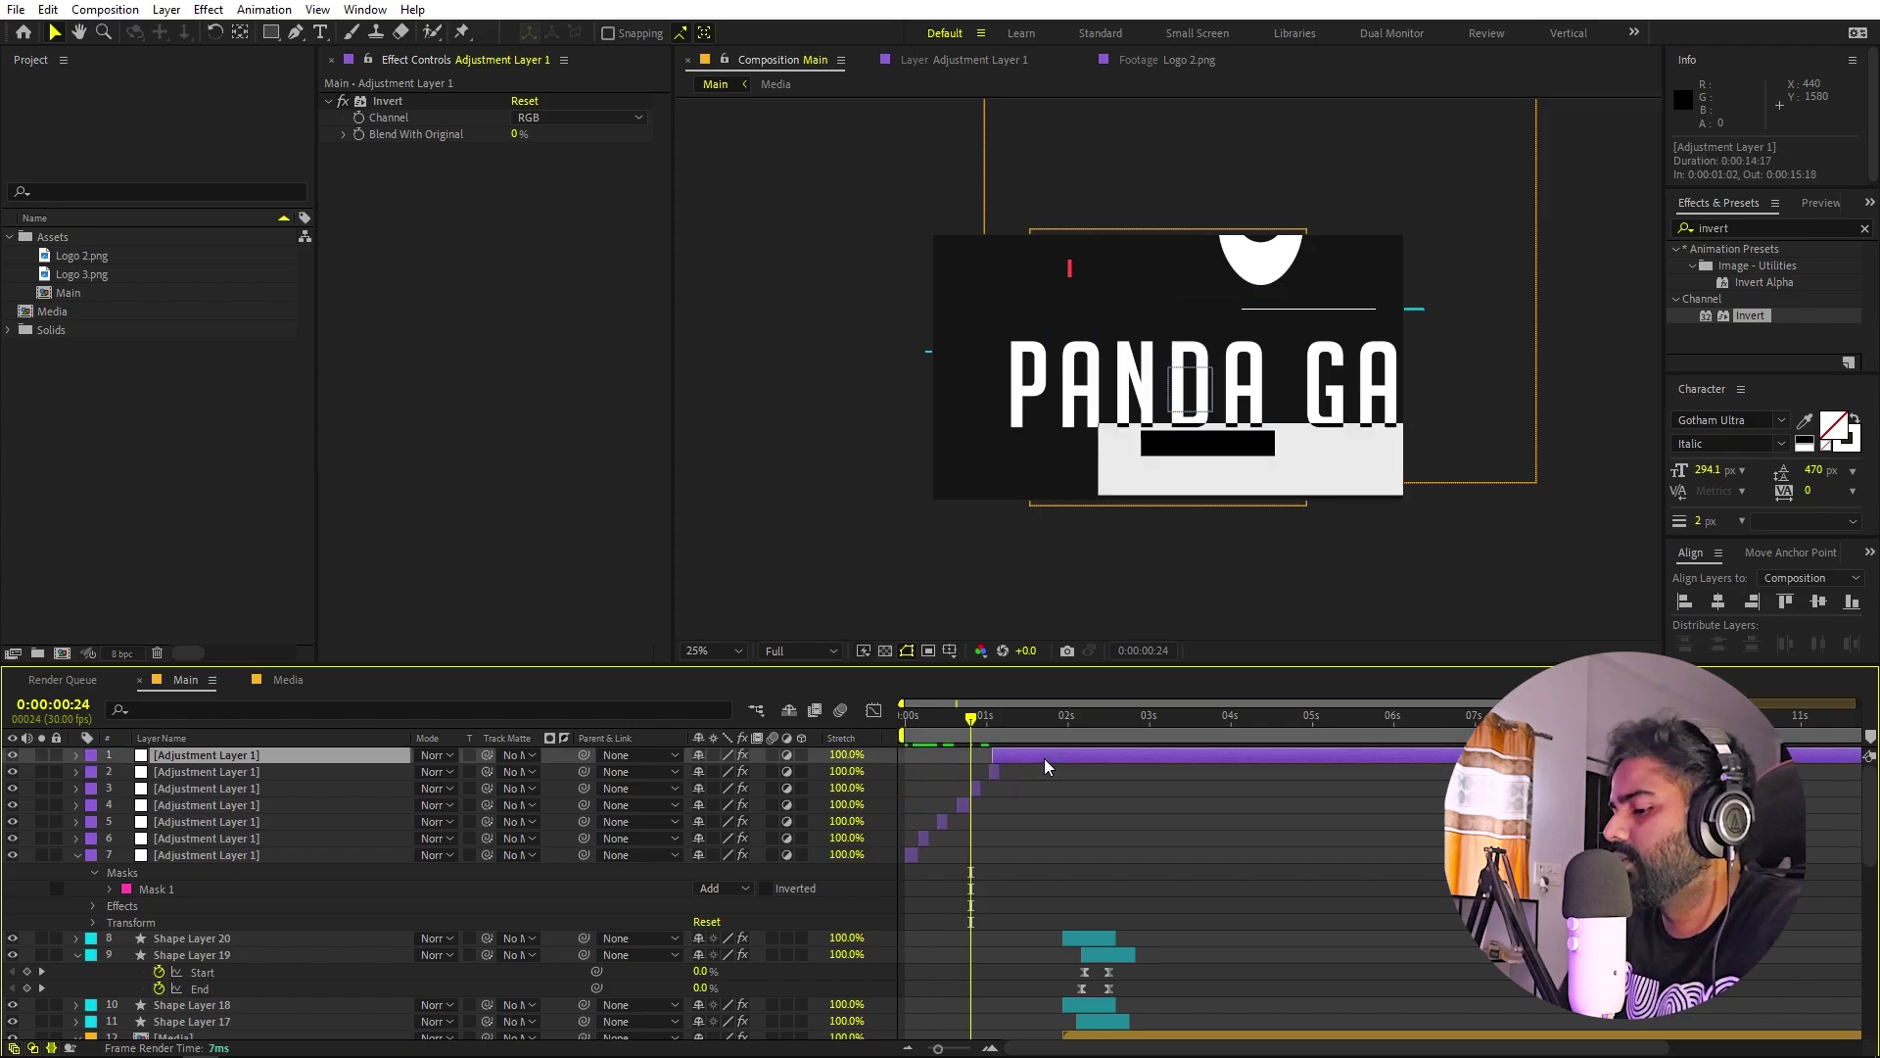
key(Delete)
scroll(938, 817, up, 5)
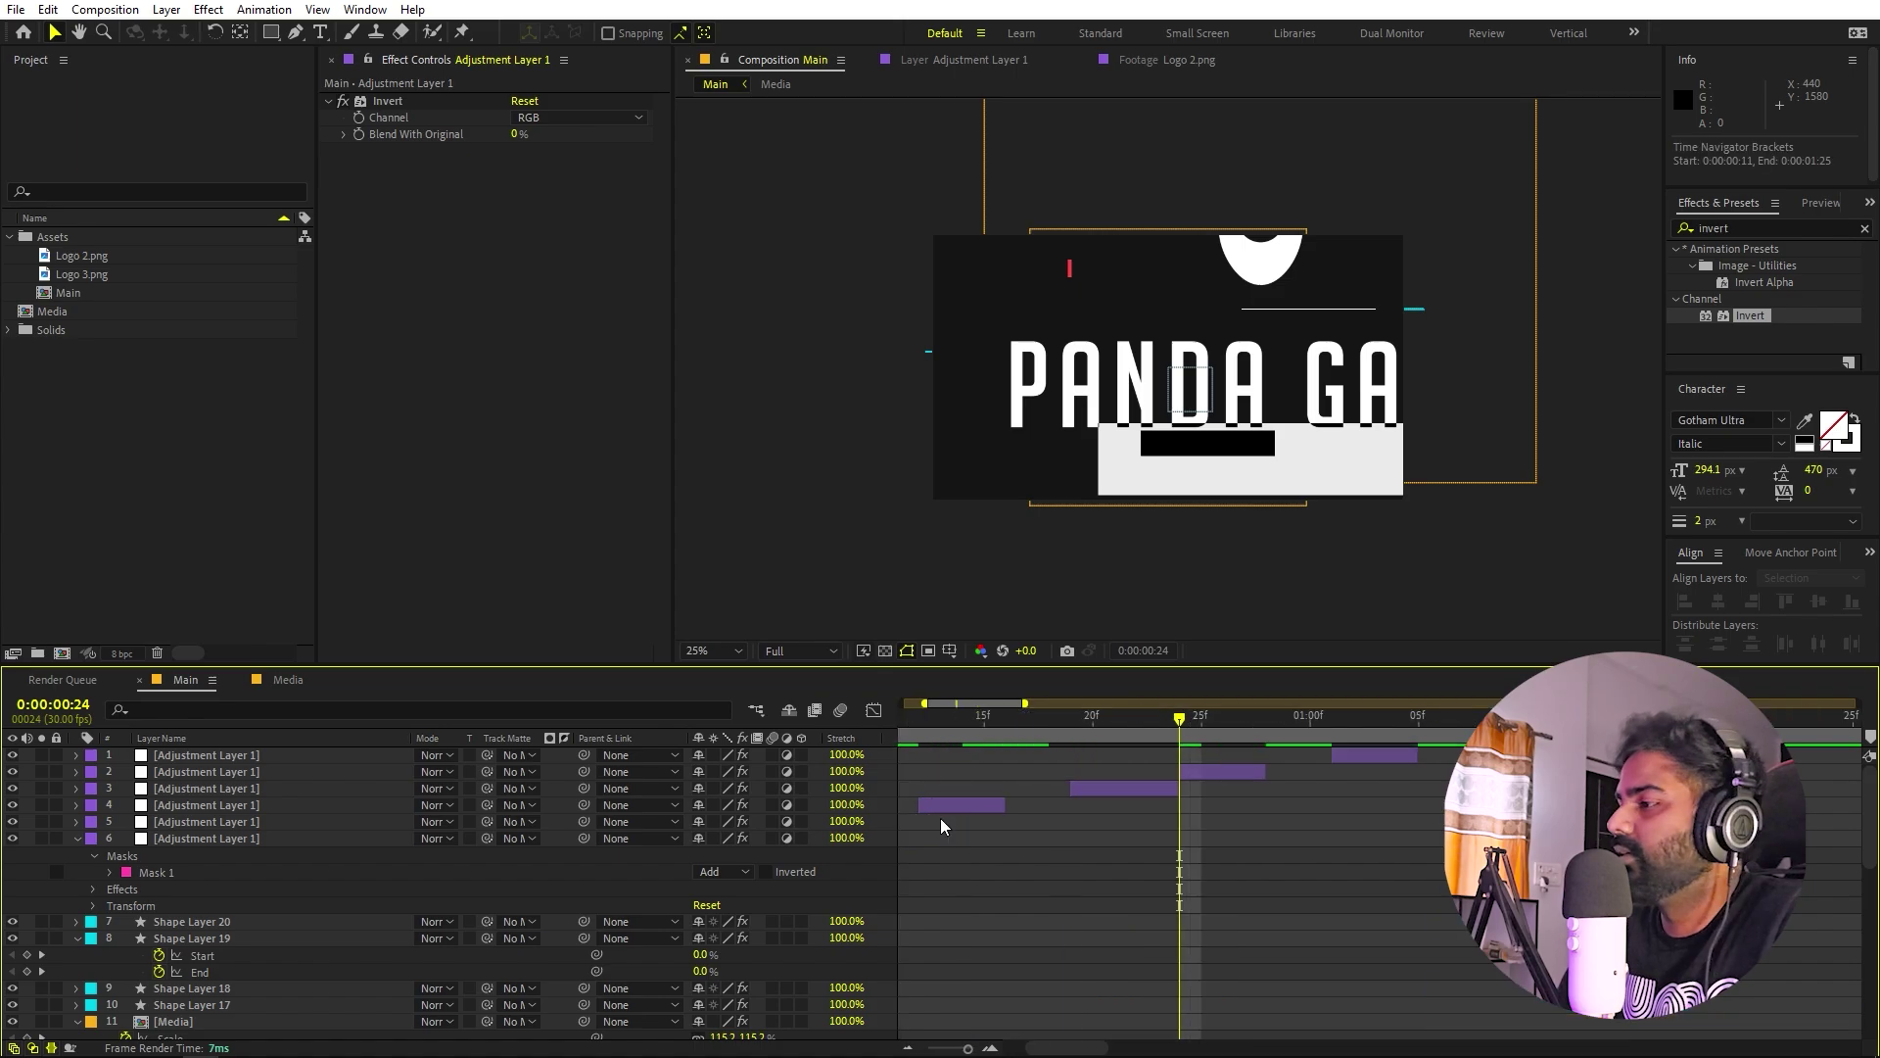
Move the bars active at frames 21 and 26 onto the PANDA text.
click(1114, 725)
click(1126, 789)
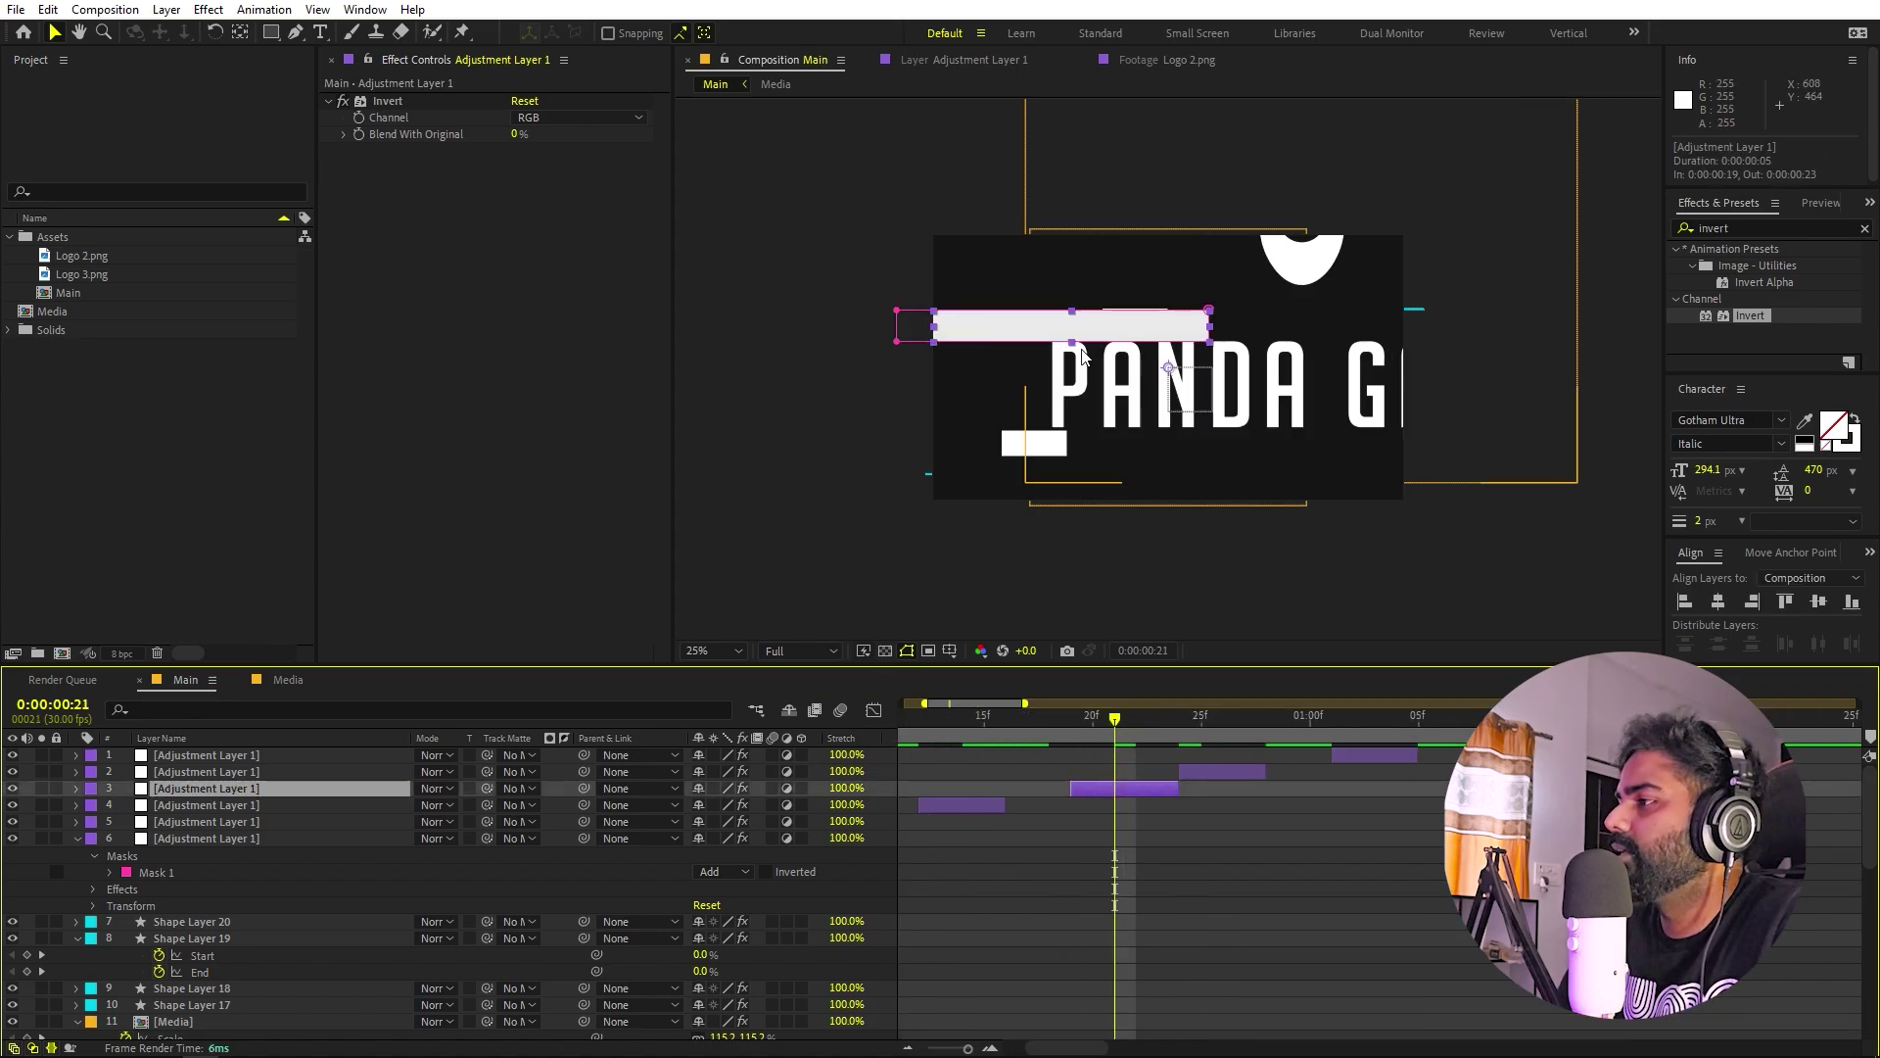
drag(1077, 318, 1258, 264)
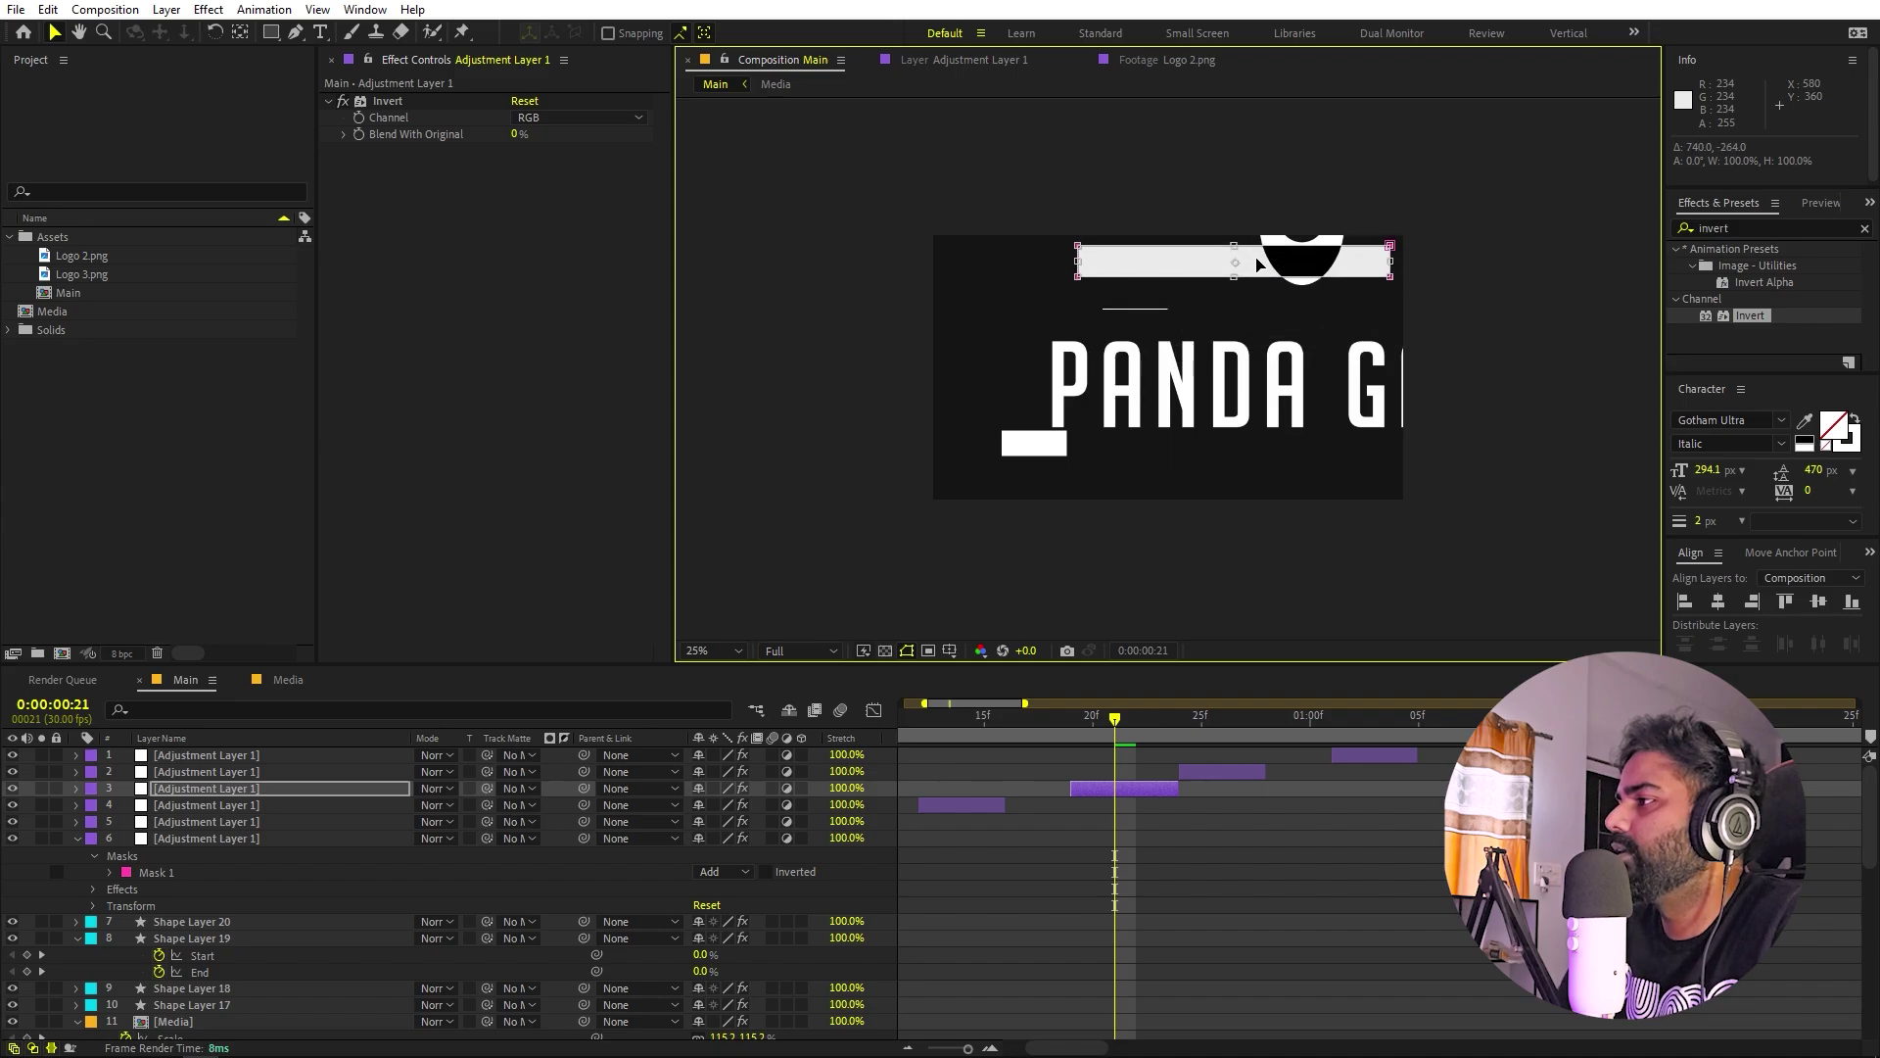
click(1226, 725)
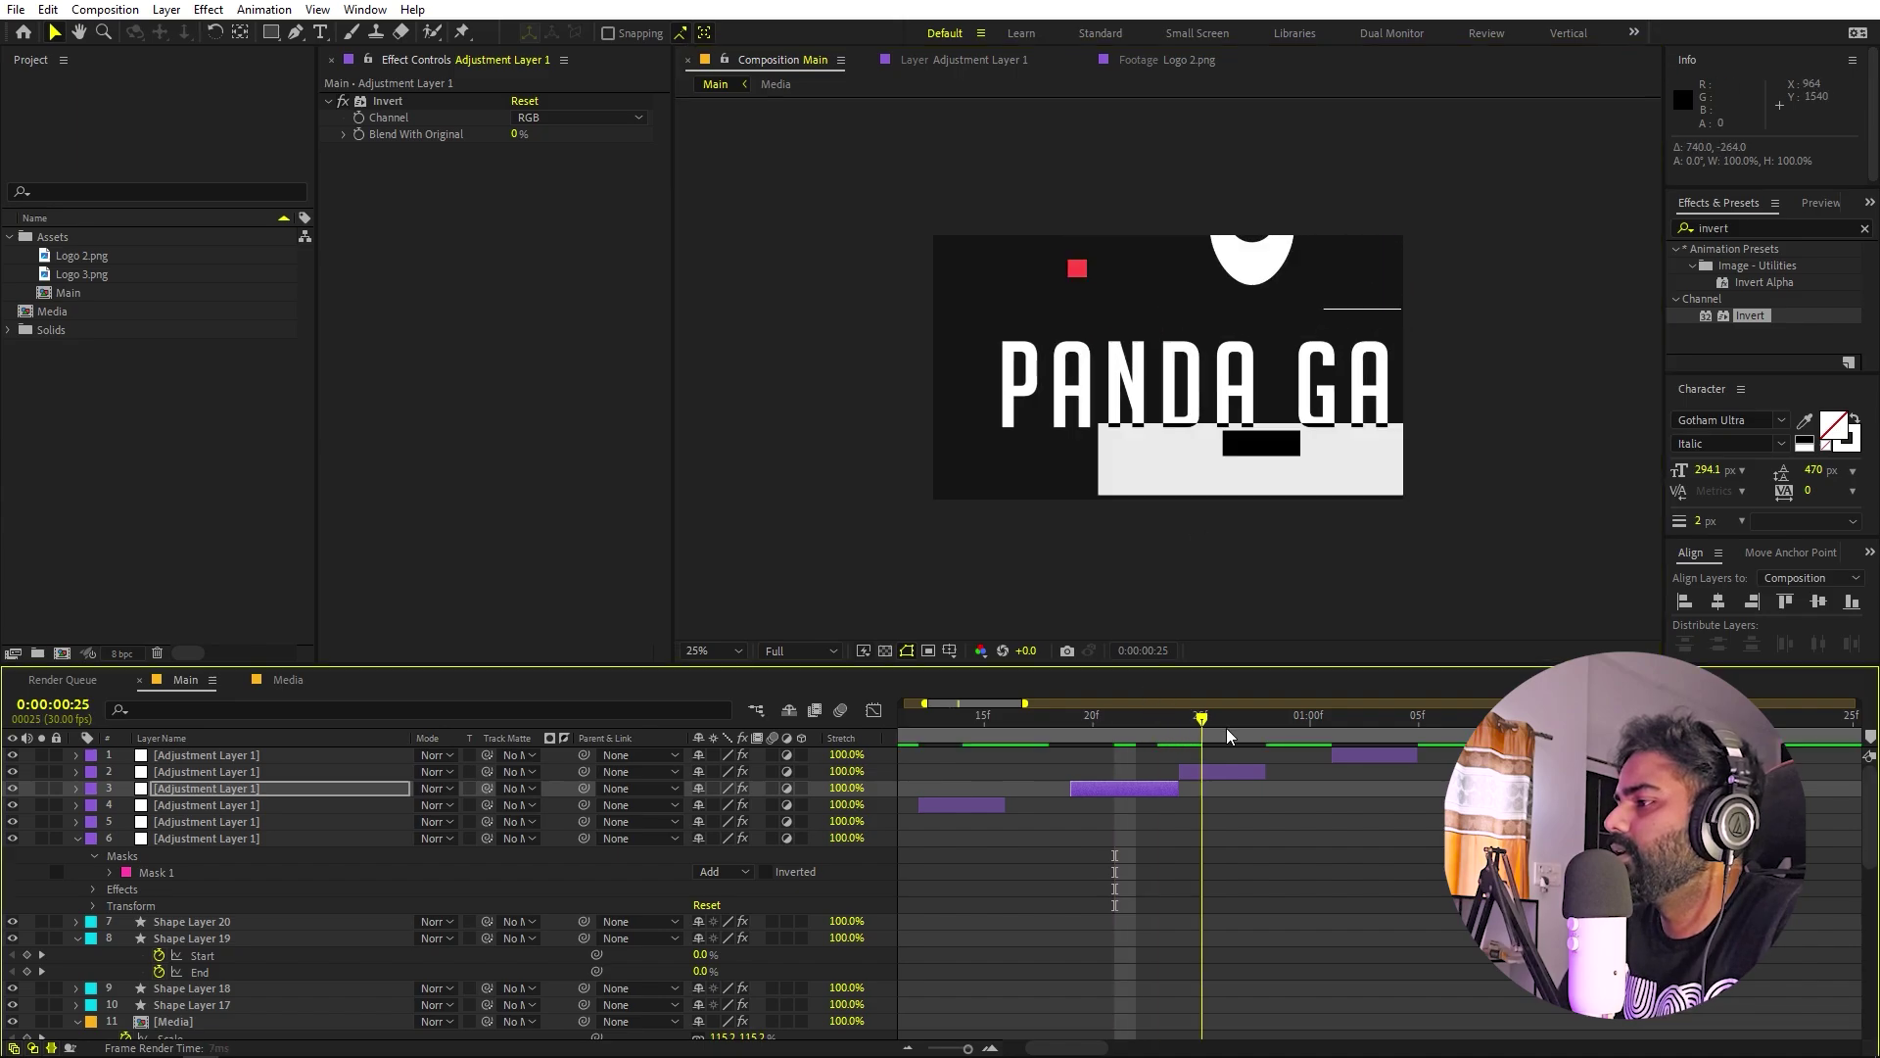
click(1215, 778)
drag(1141, 480, 1139, 402)
At 1 second 4 frames, move the top bar over the PAN letters and preview from the start.
drag(1262, 716, 1386, 762)
click(1384, 756)
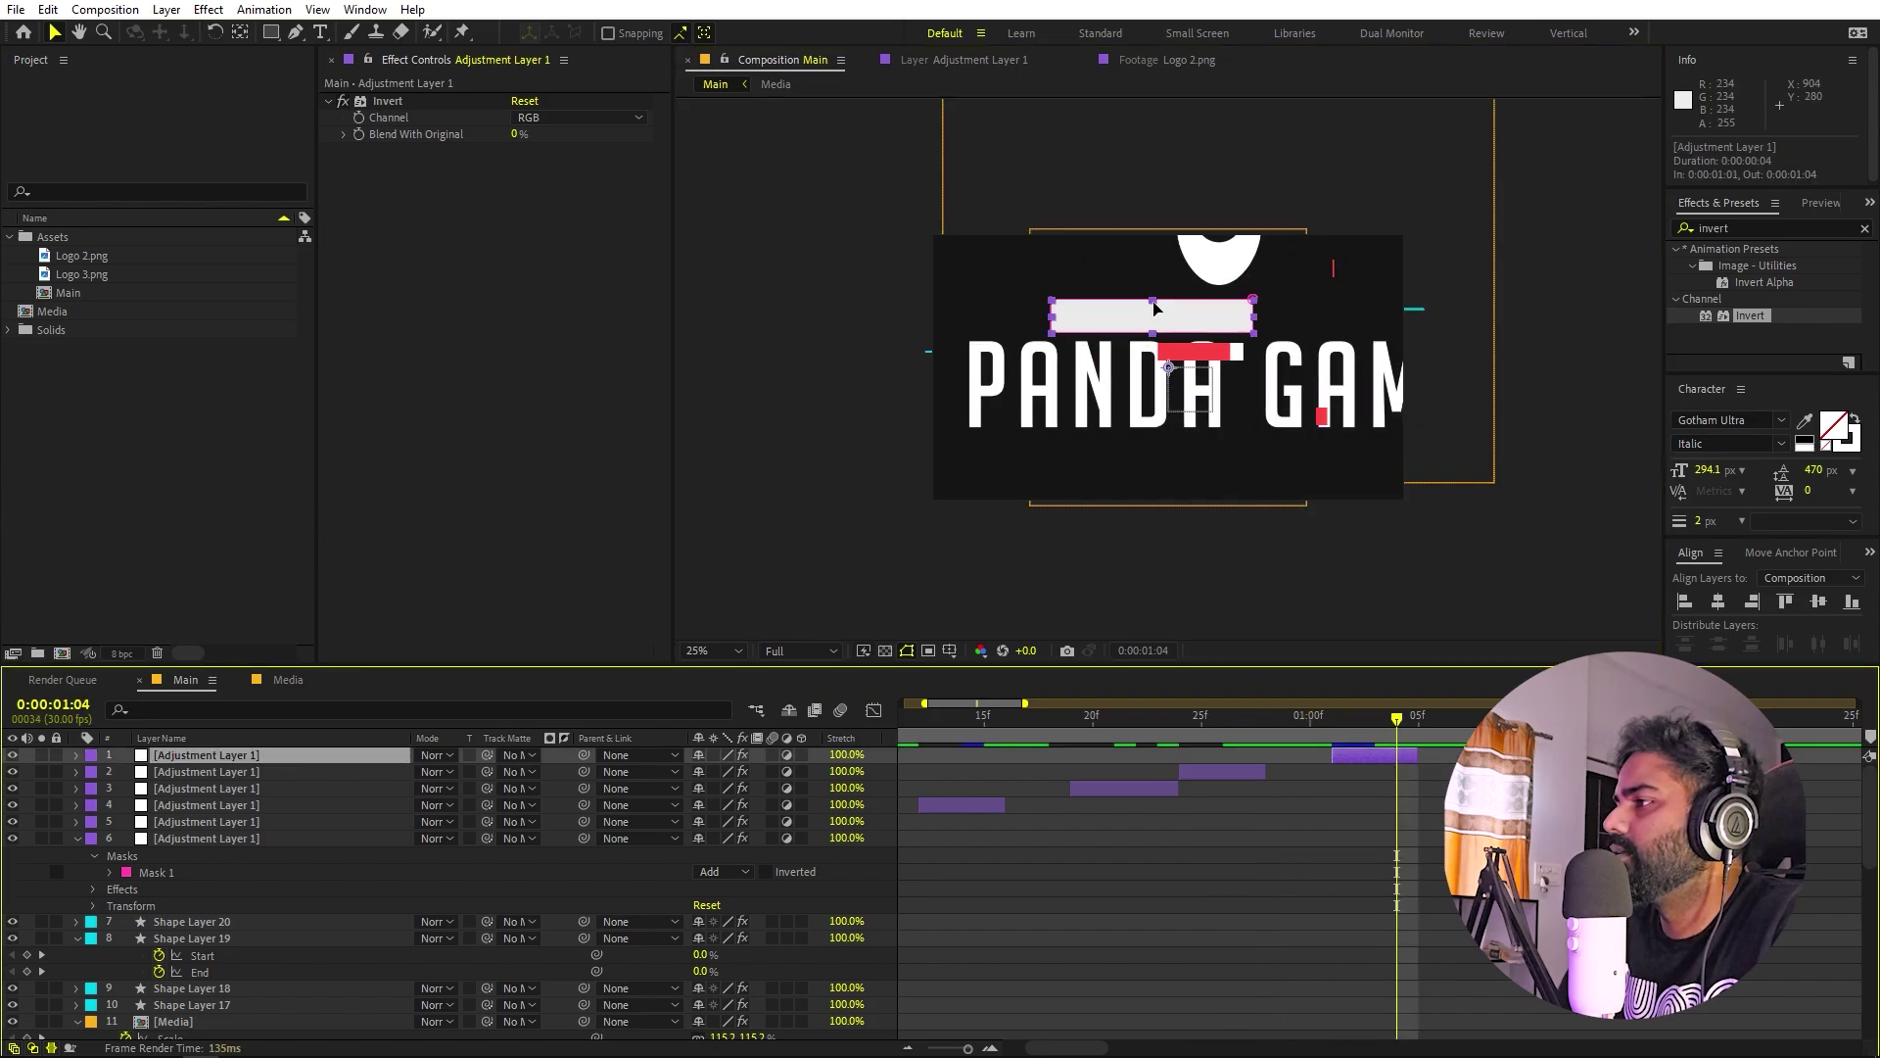
click(1156, 310)
drag(1158, 330, 1073, 415)
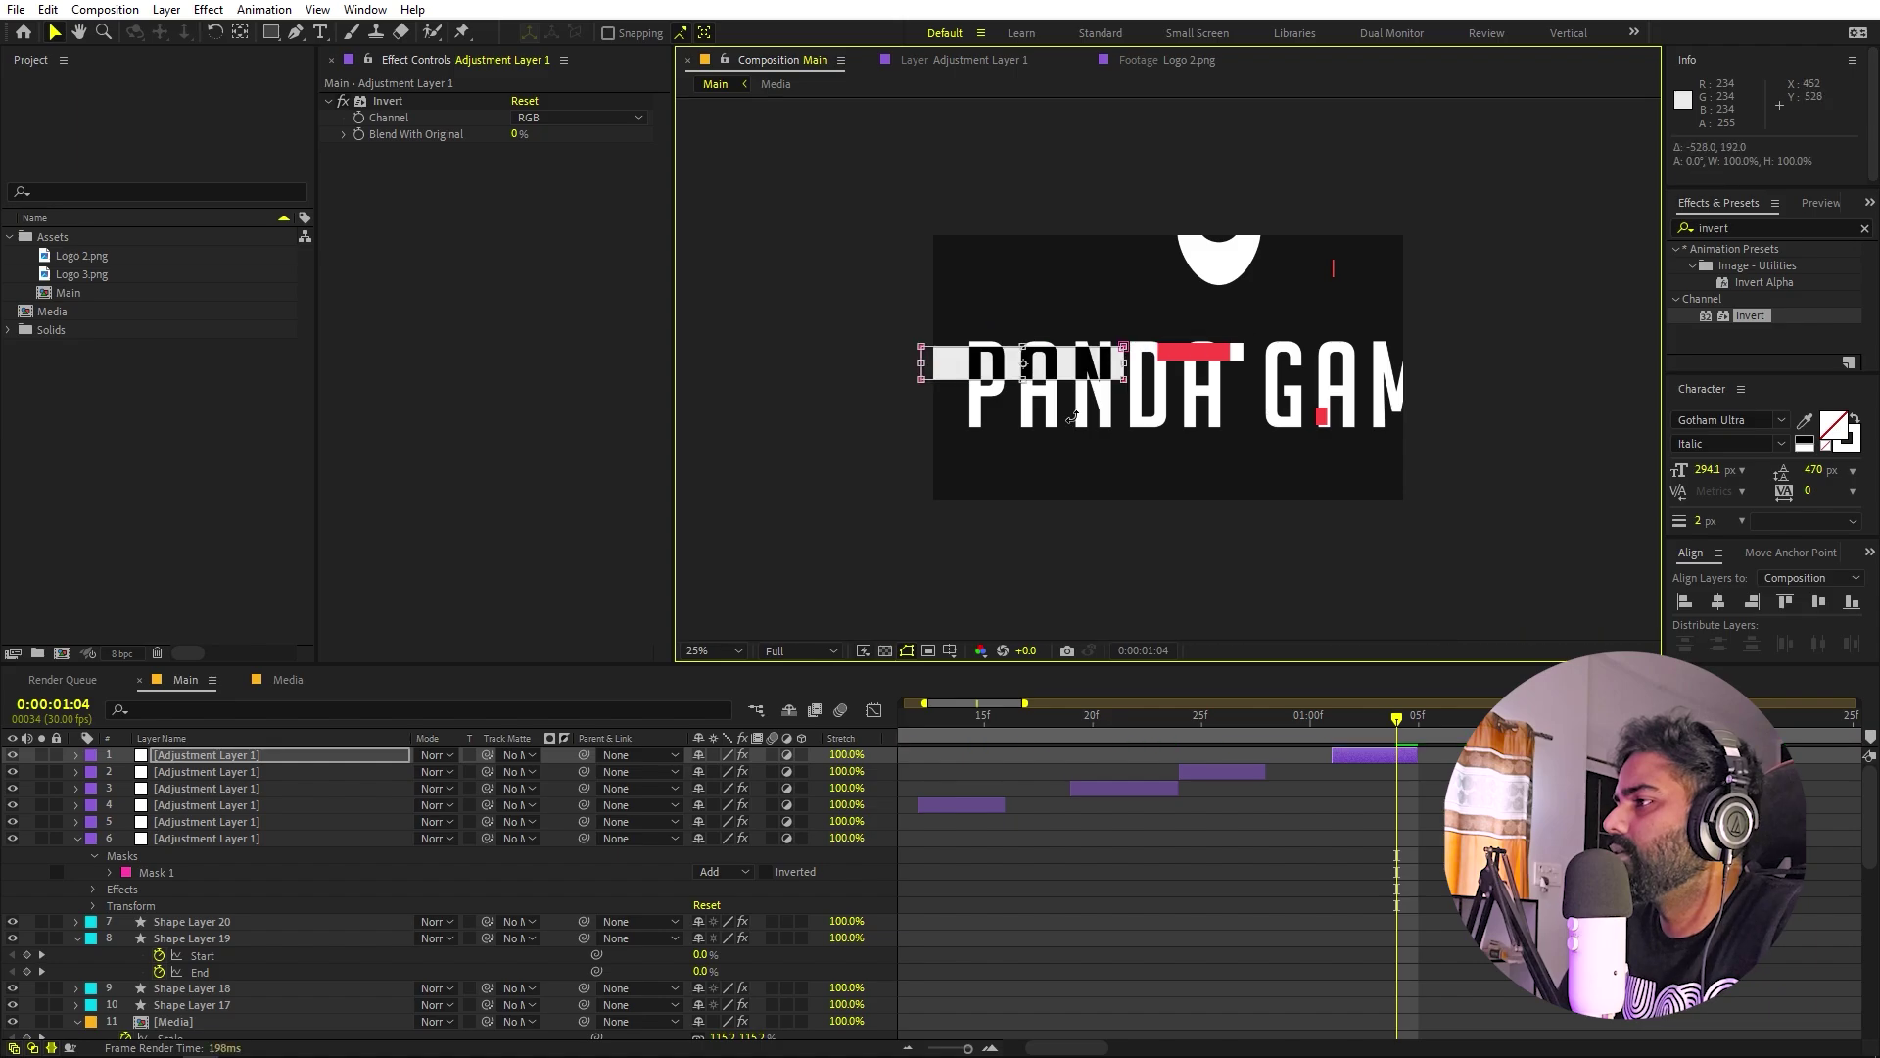
key(space)
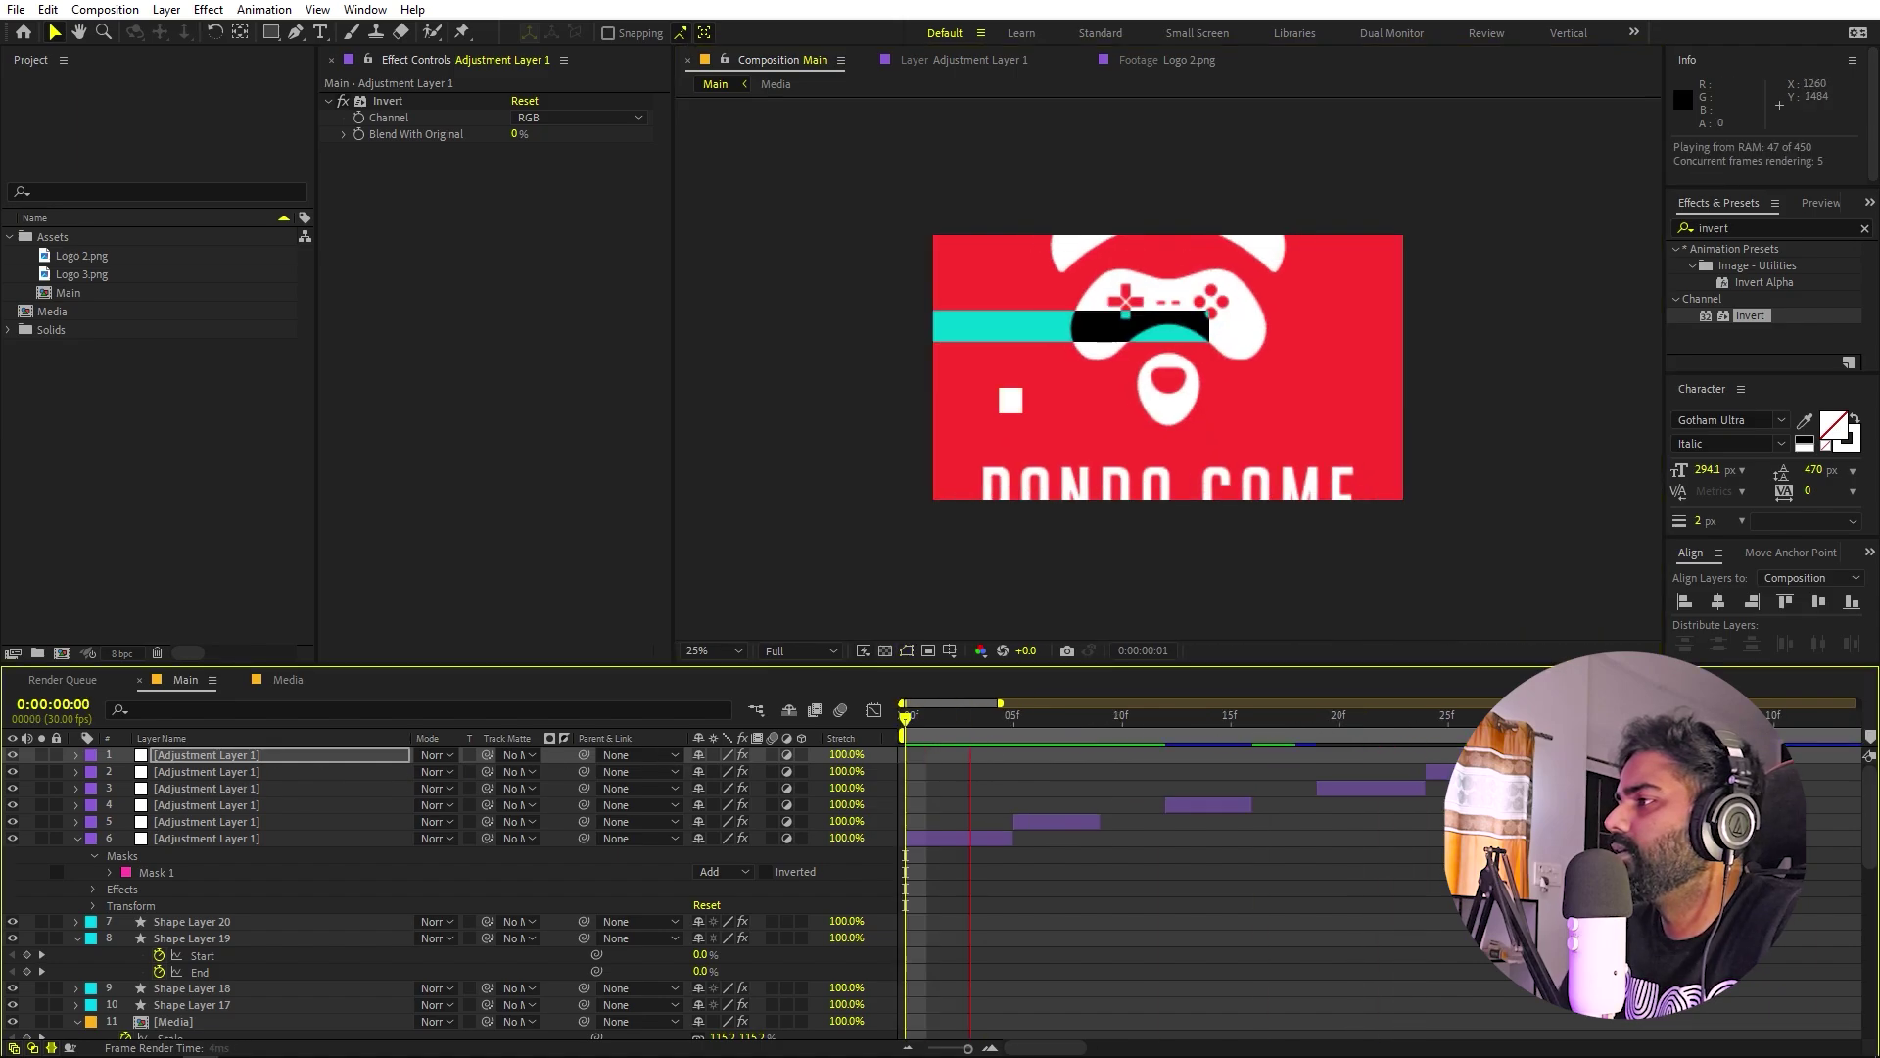
Duplicate the top three Invert layers, move the copies to the top, and shift them later.
key(space)
scroll(1289, 858, down, 4)
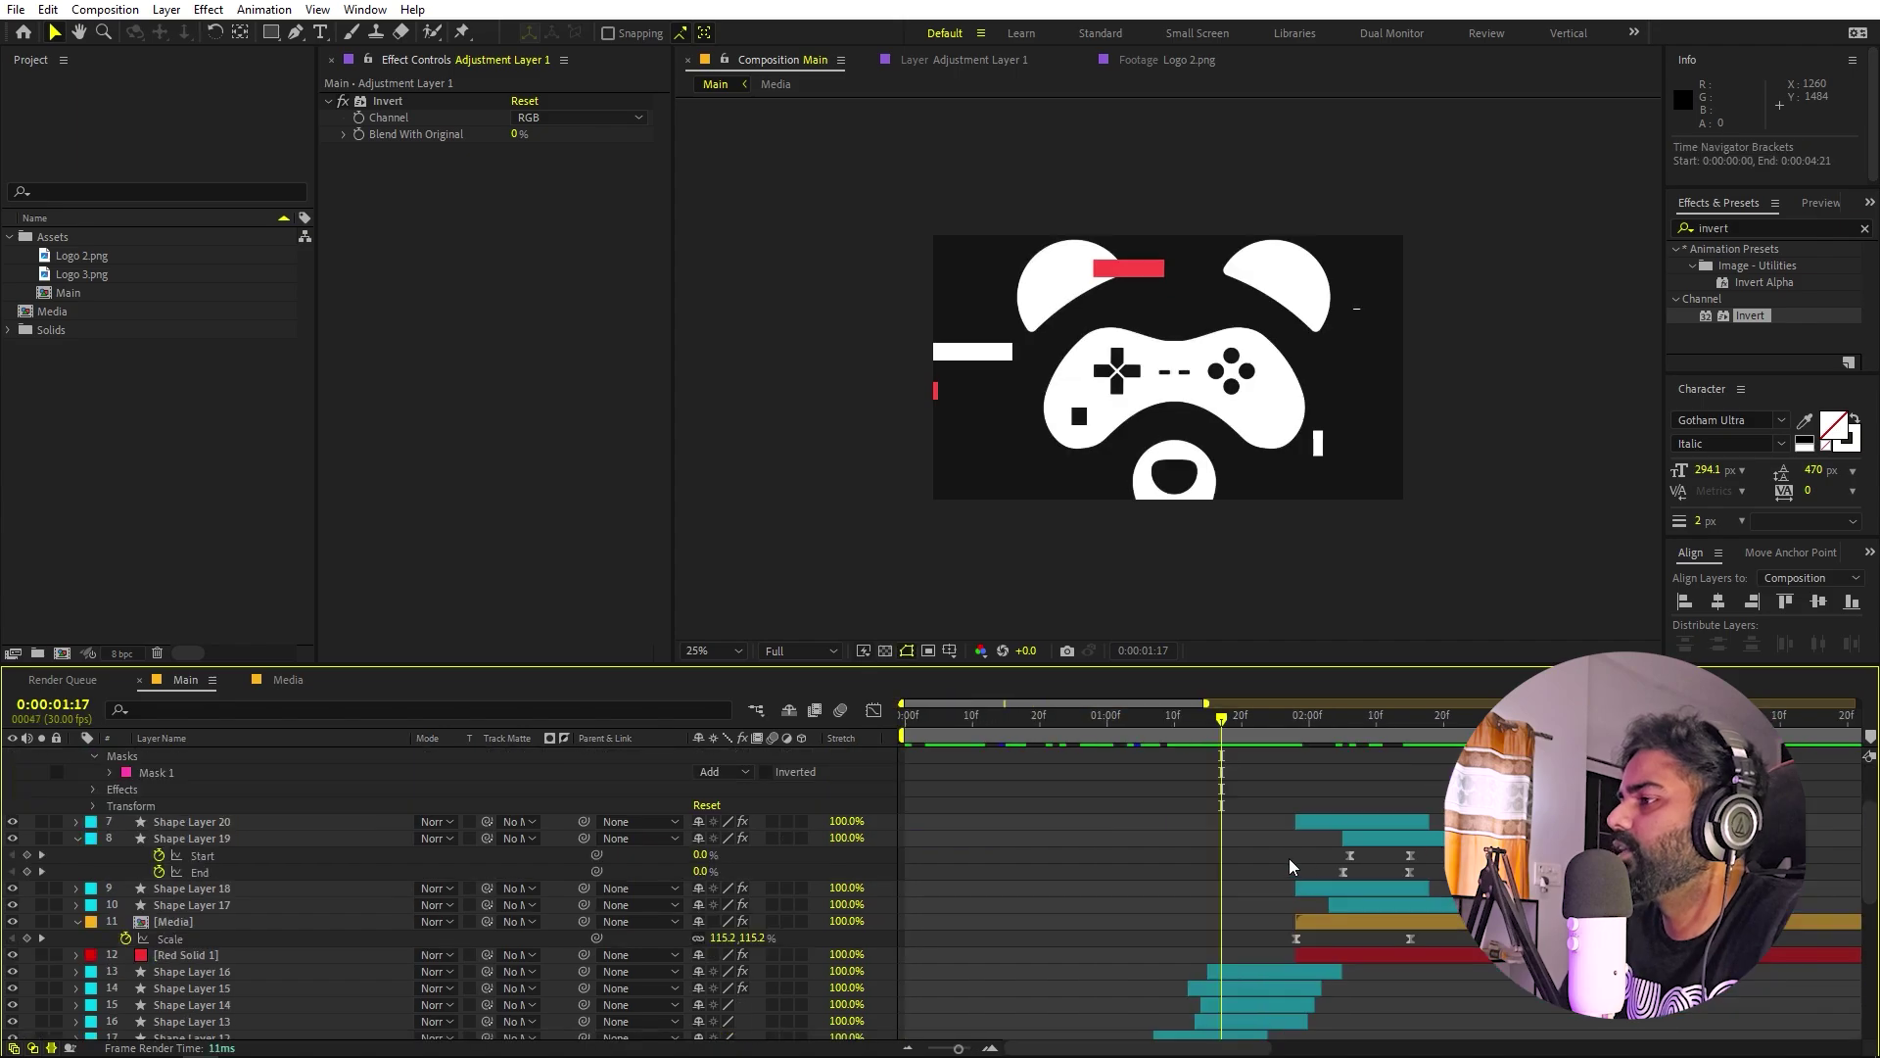
scroll(1159, 831, up, 4)
scroll(1280, 848, up, 3)
key(minus)
key(minus)
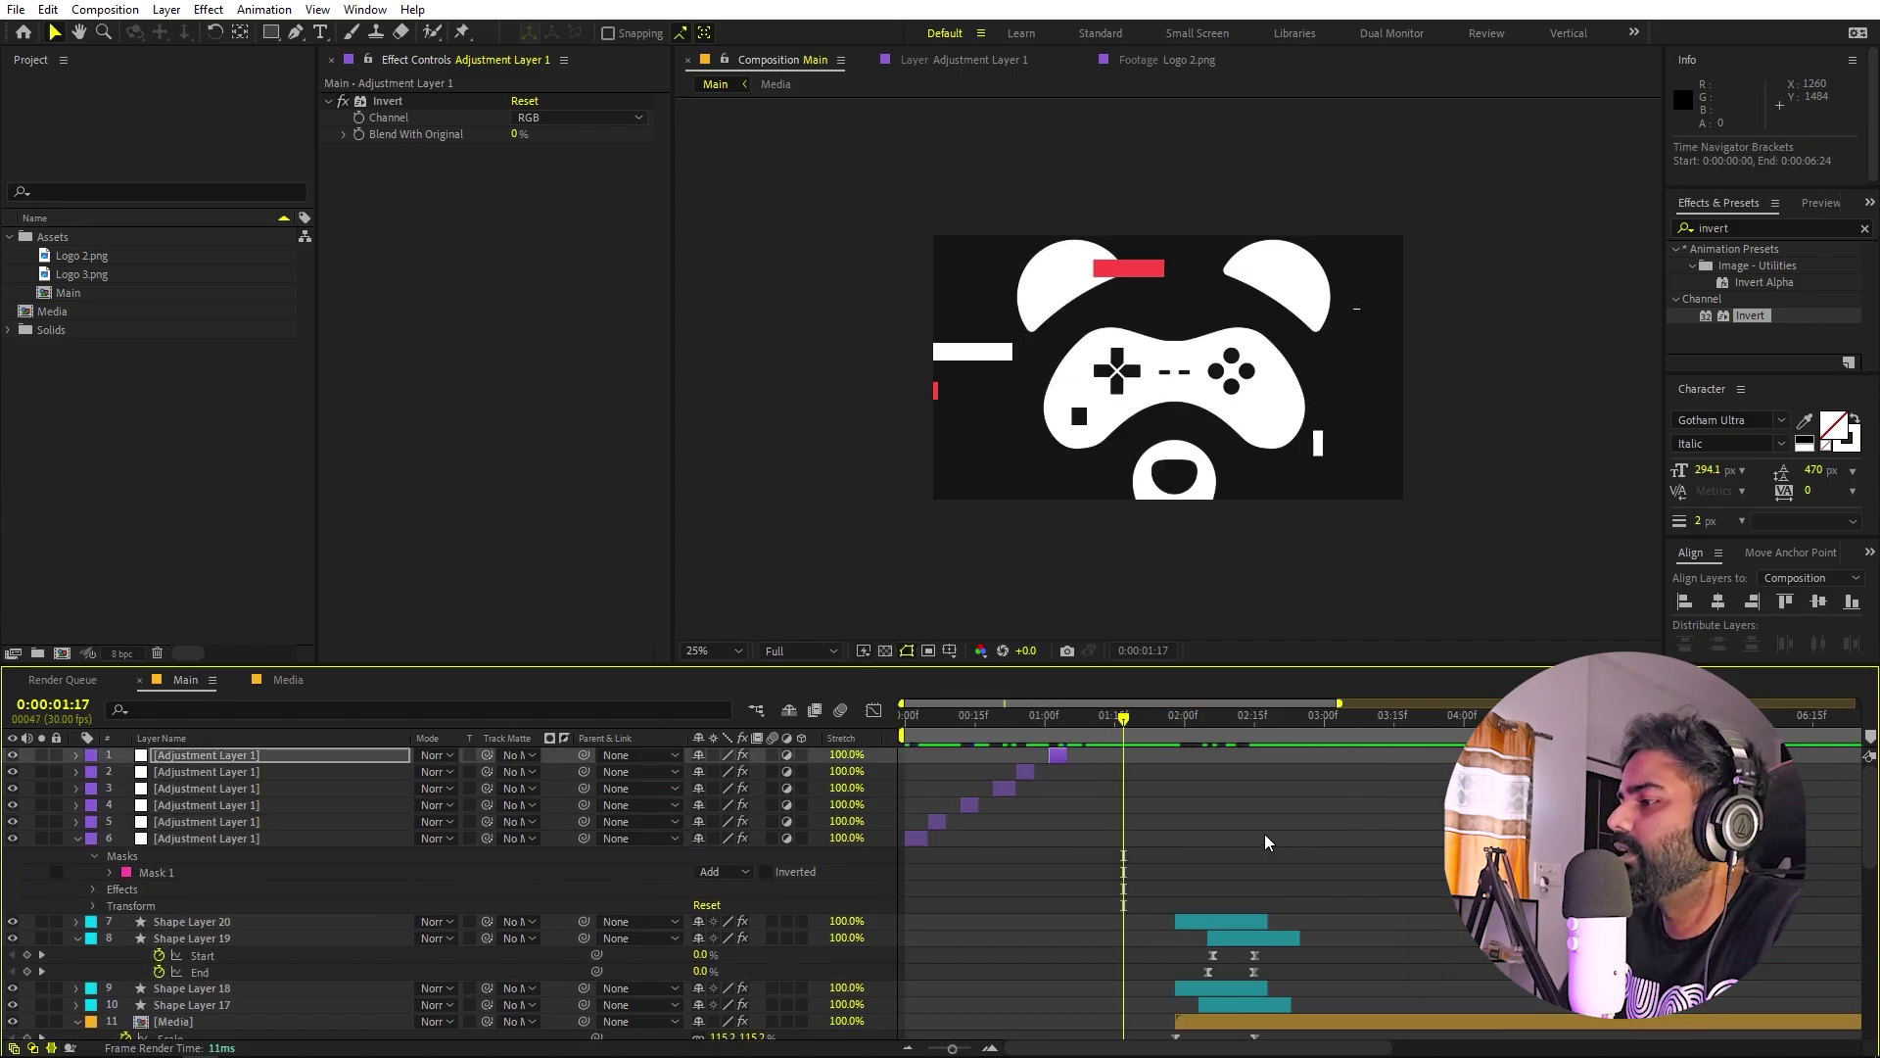
shift+click(1004, 788)
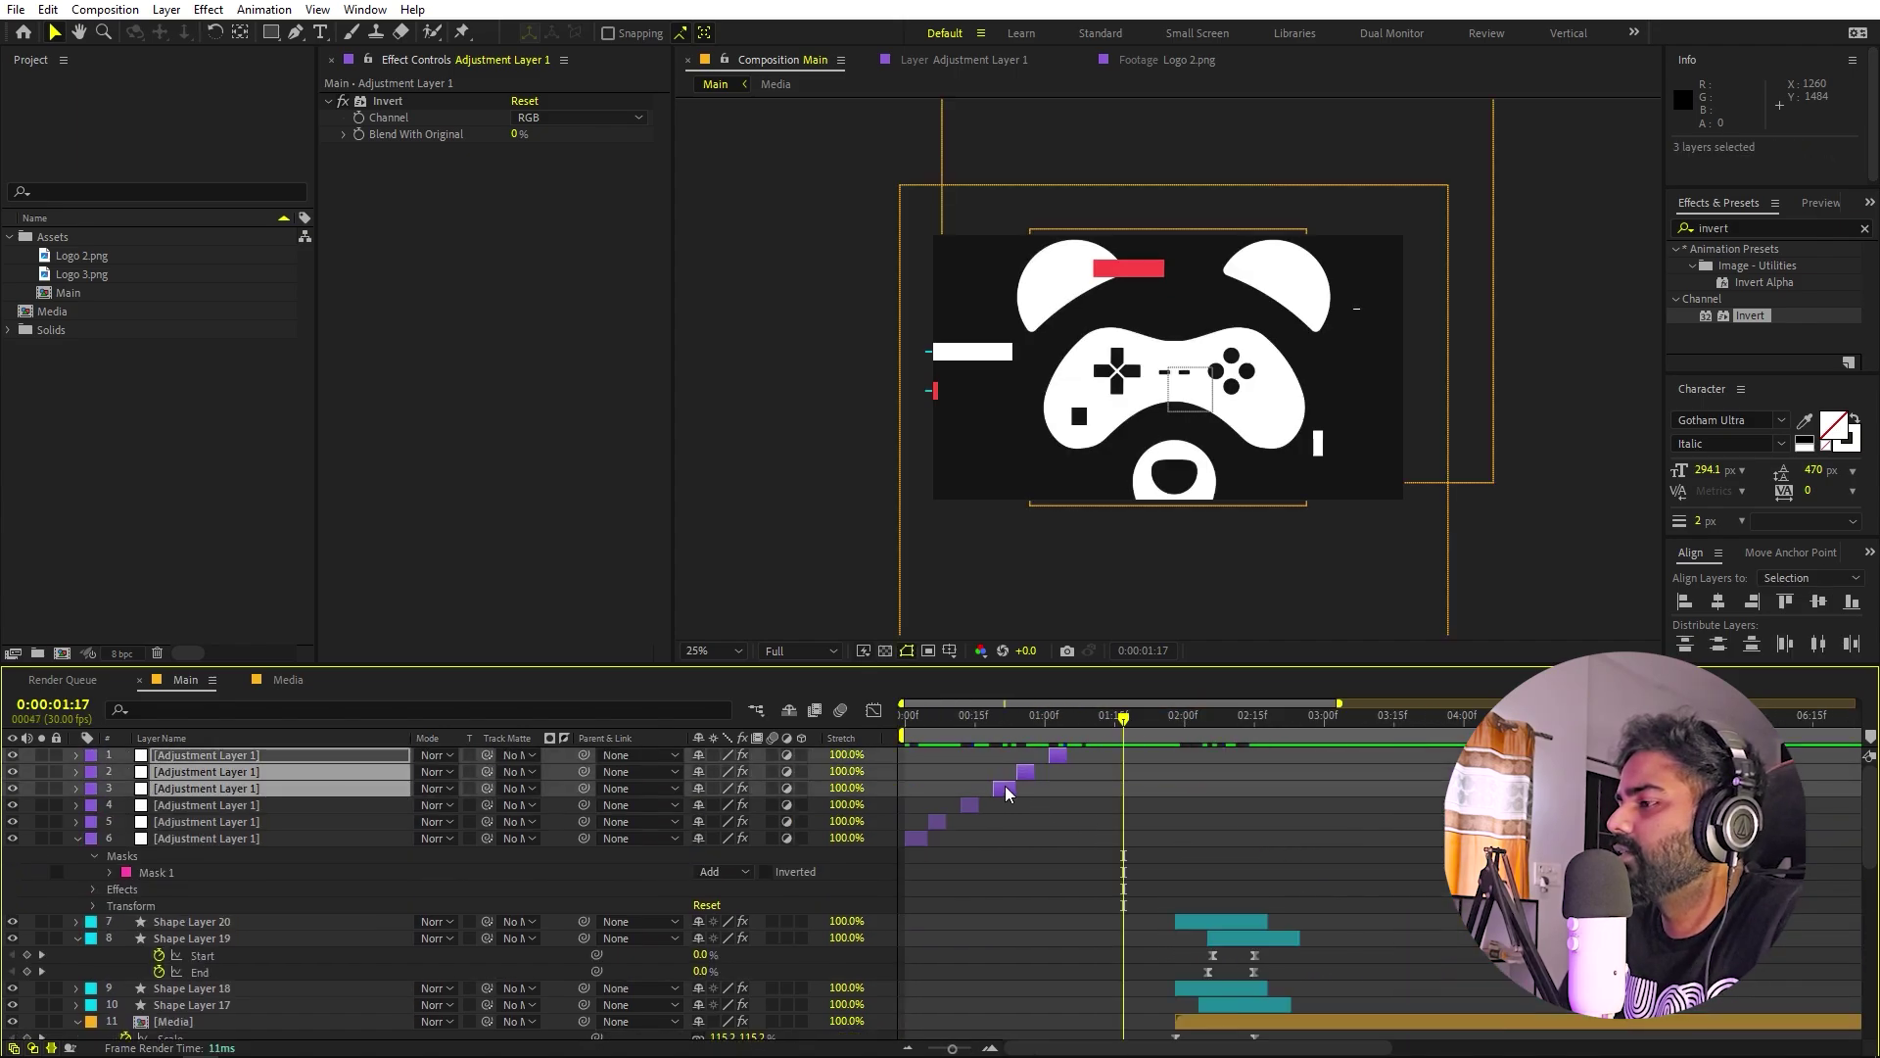
key(ctrl+d)
drag(175, 792, 176, 770)
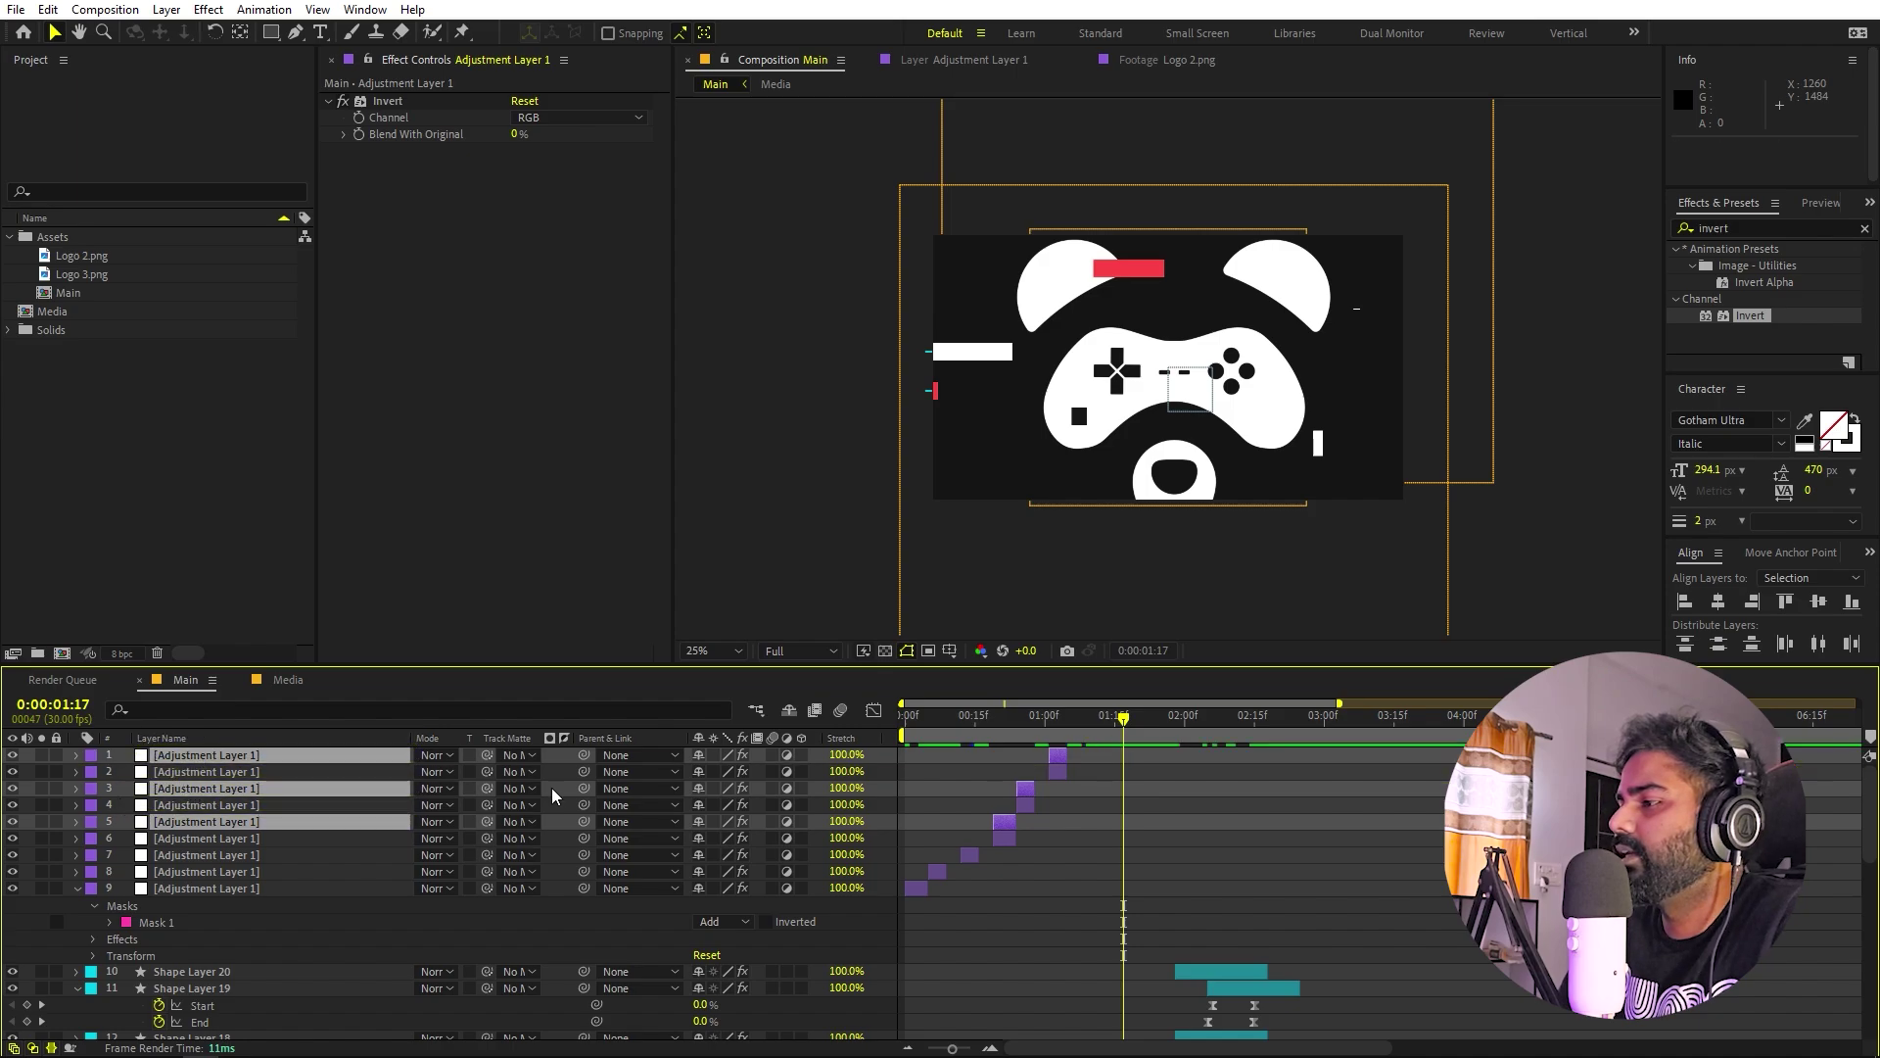
drag(1011, 792, 1119, 803)
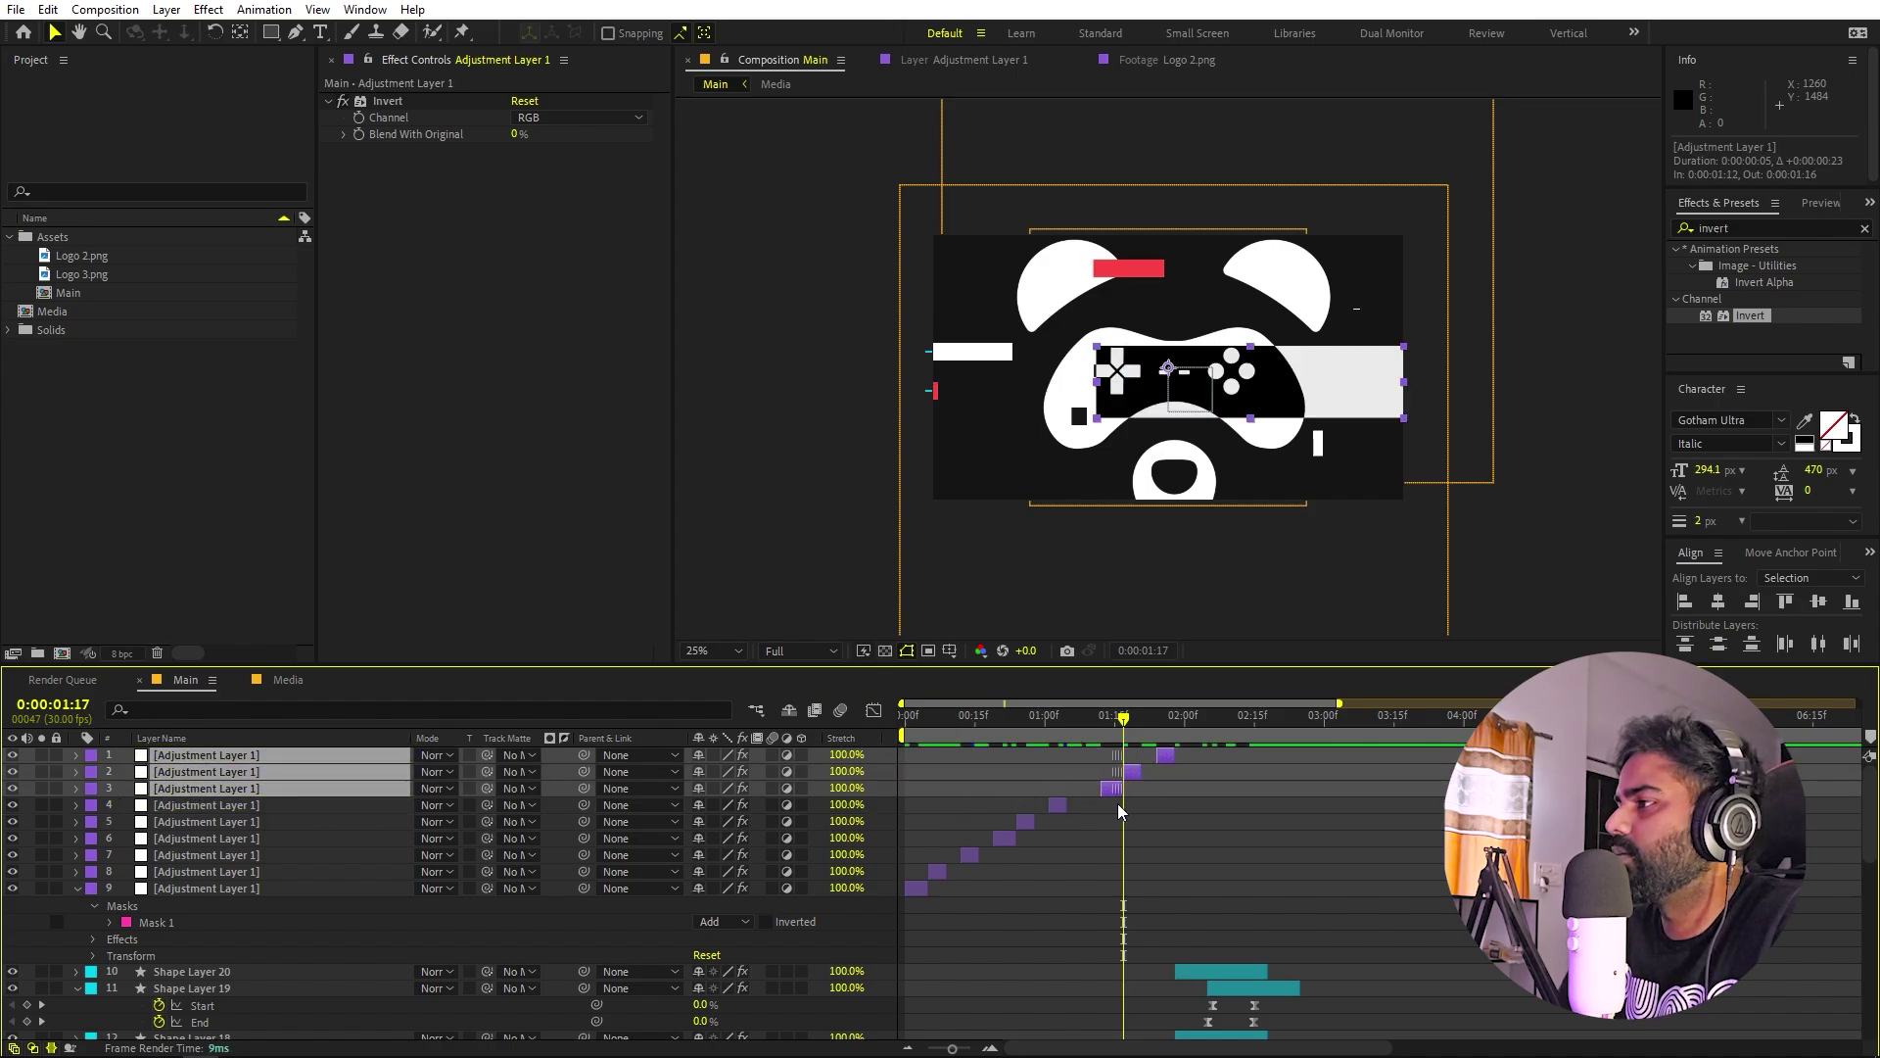
click(1061, 729)
key(space)
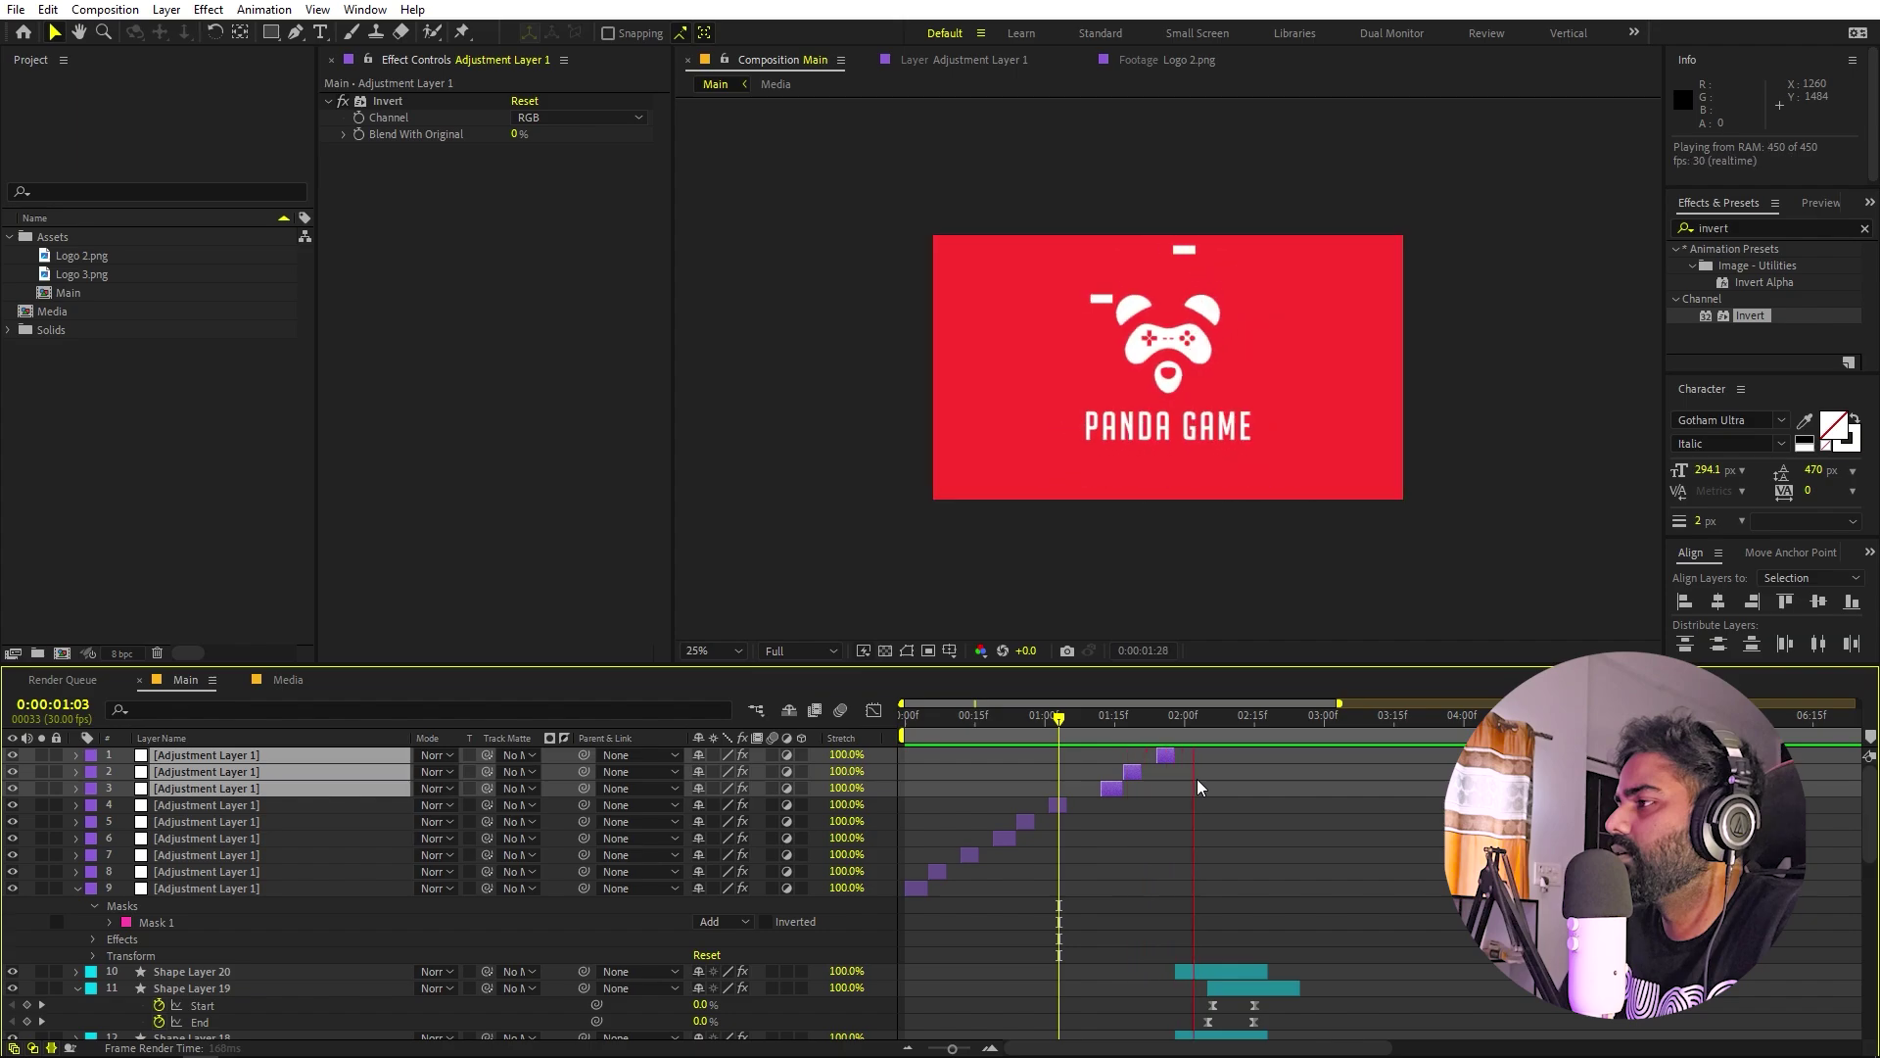
key(space)
Duplicate the new top trio again, shift it 24 frames later, and preview around 0:00:02:04.
click(1229, 823)
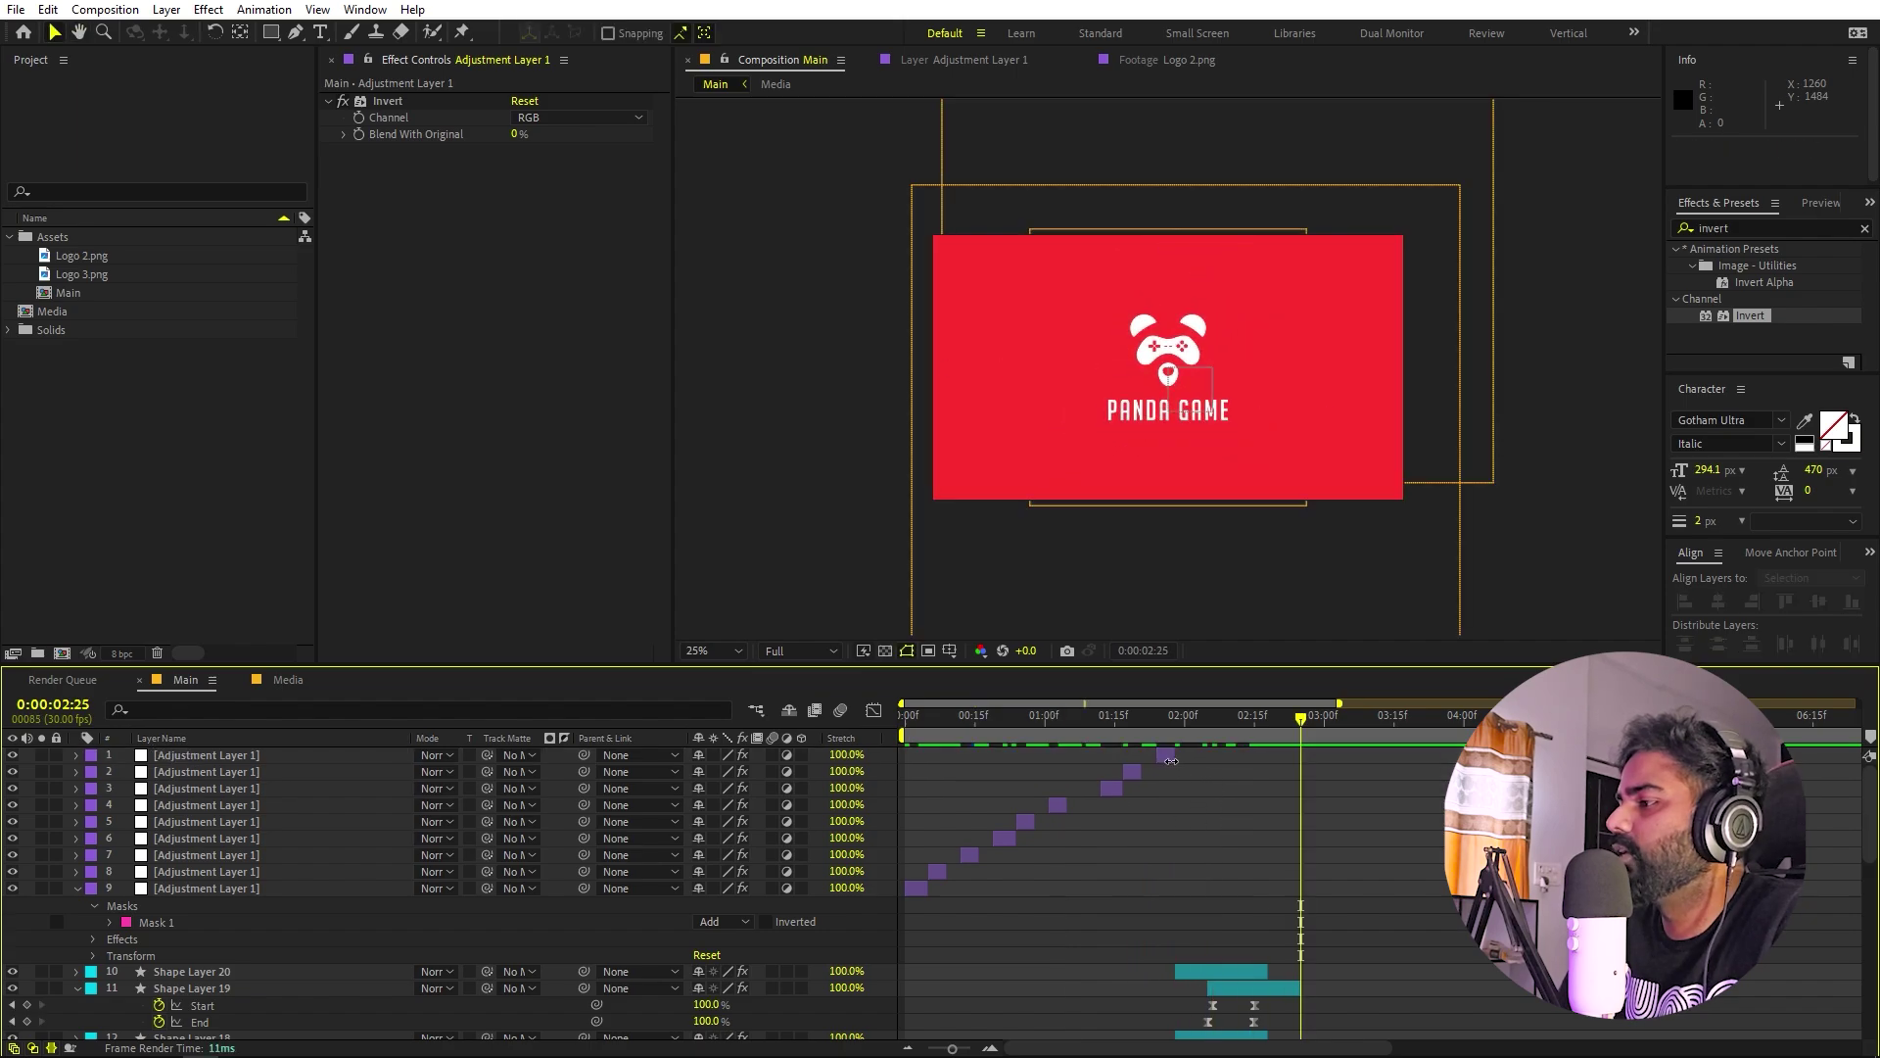
click(1170, 755)
shift+click(249, 788)
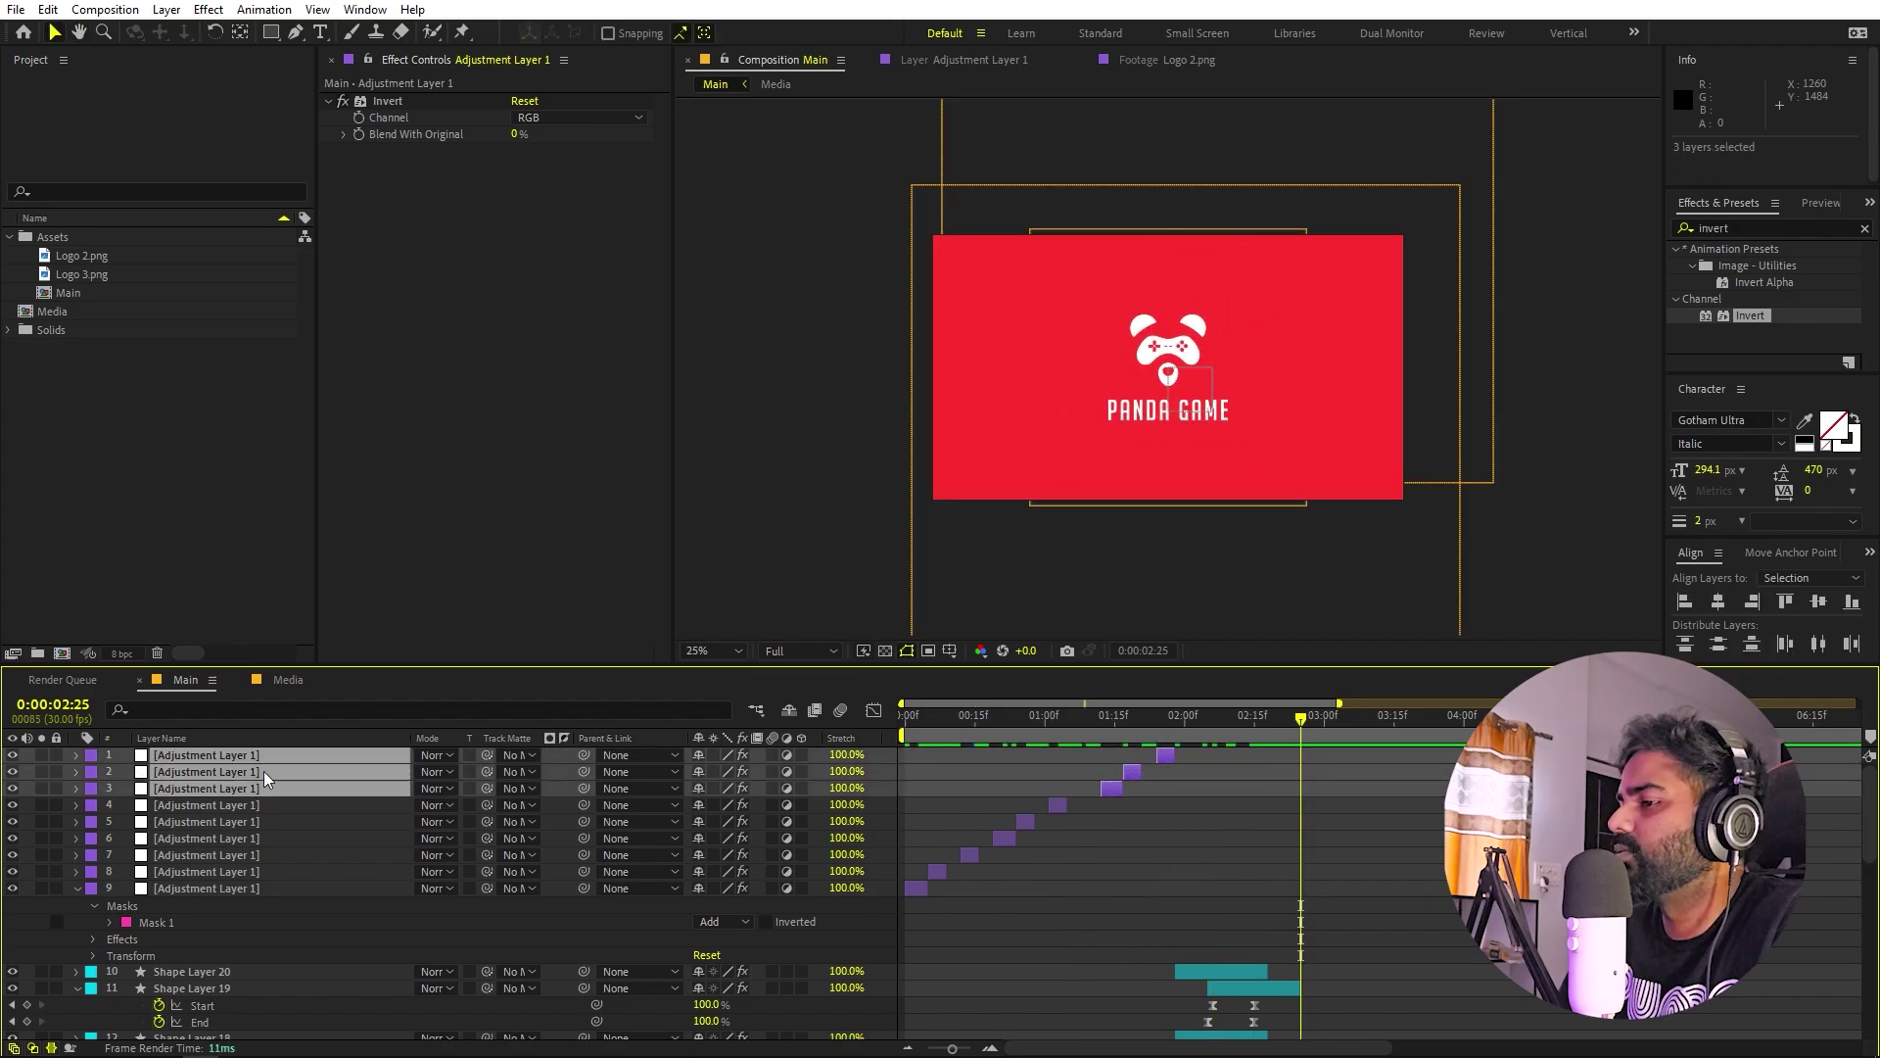
key(ctrl+d)
drag(243, 779, 248, 763)
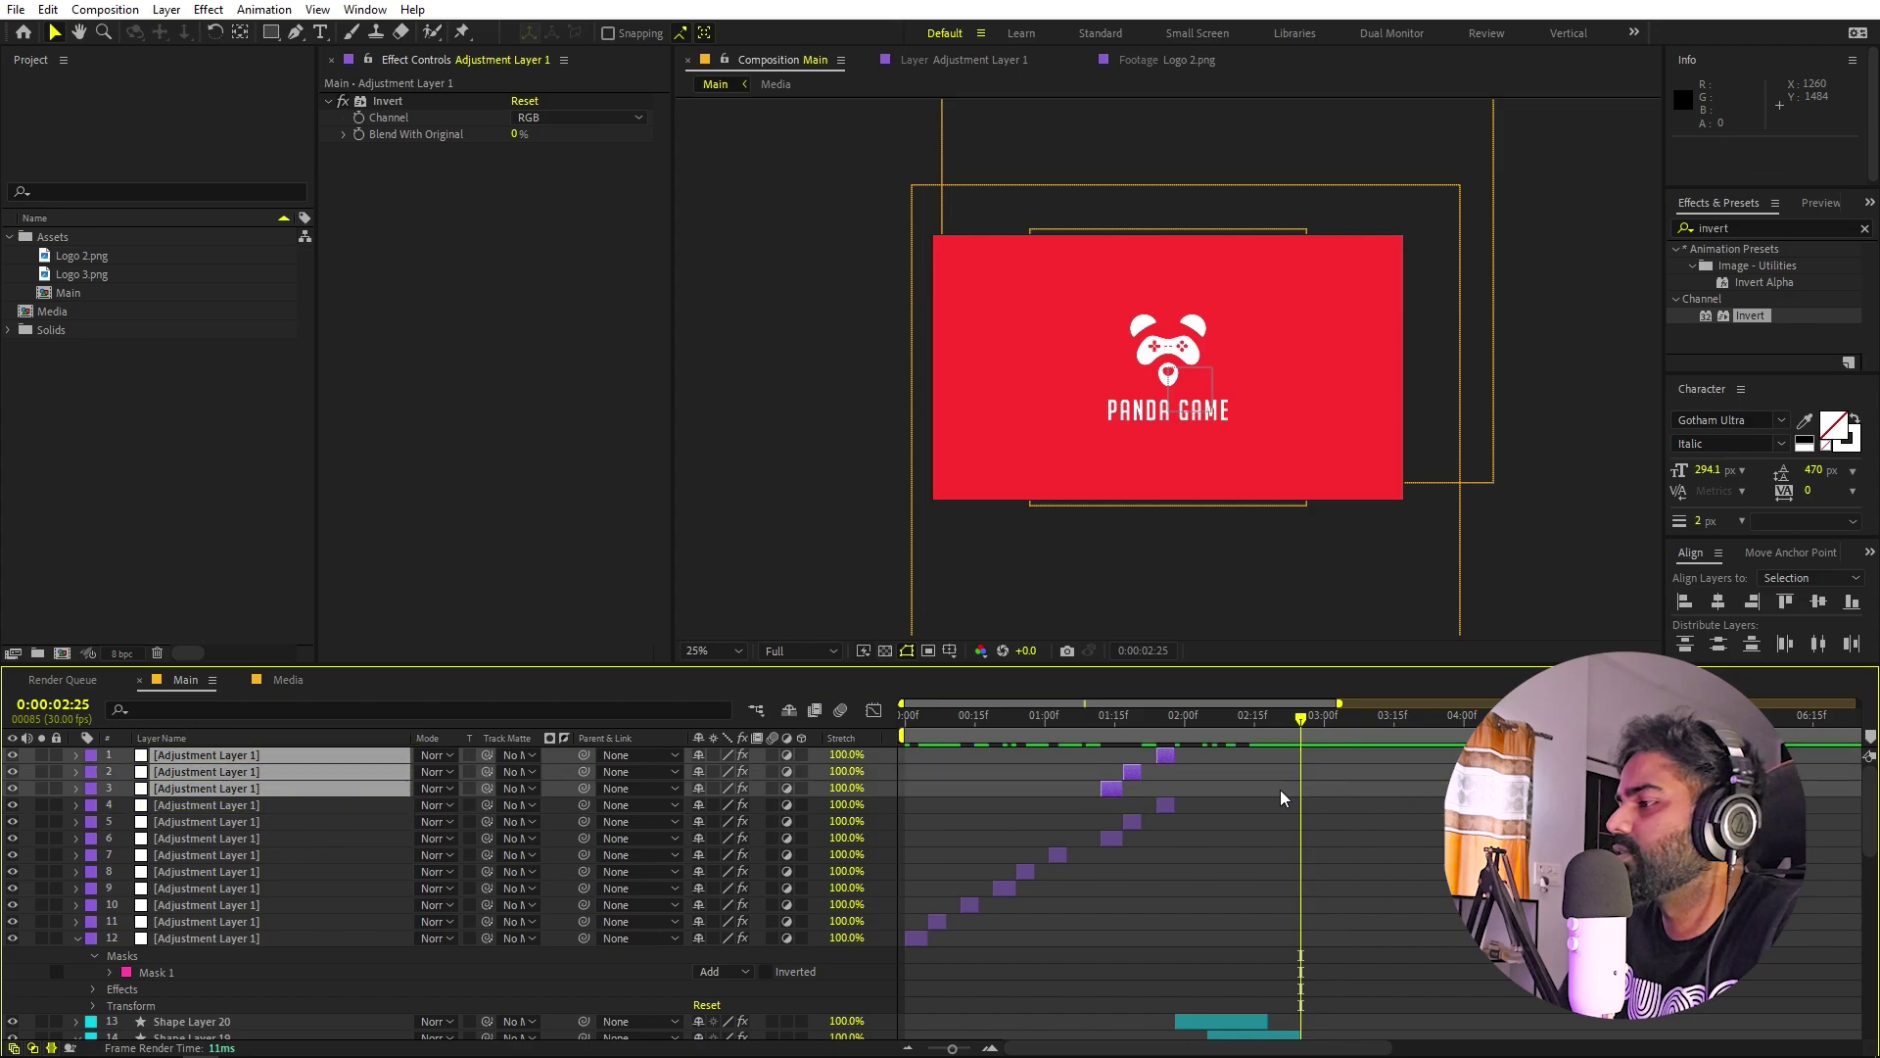
drag(1110, 789, 1223, 801)
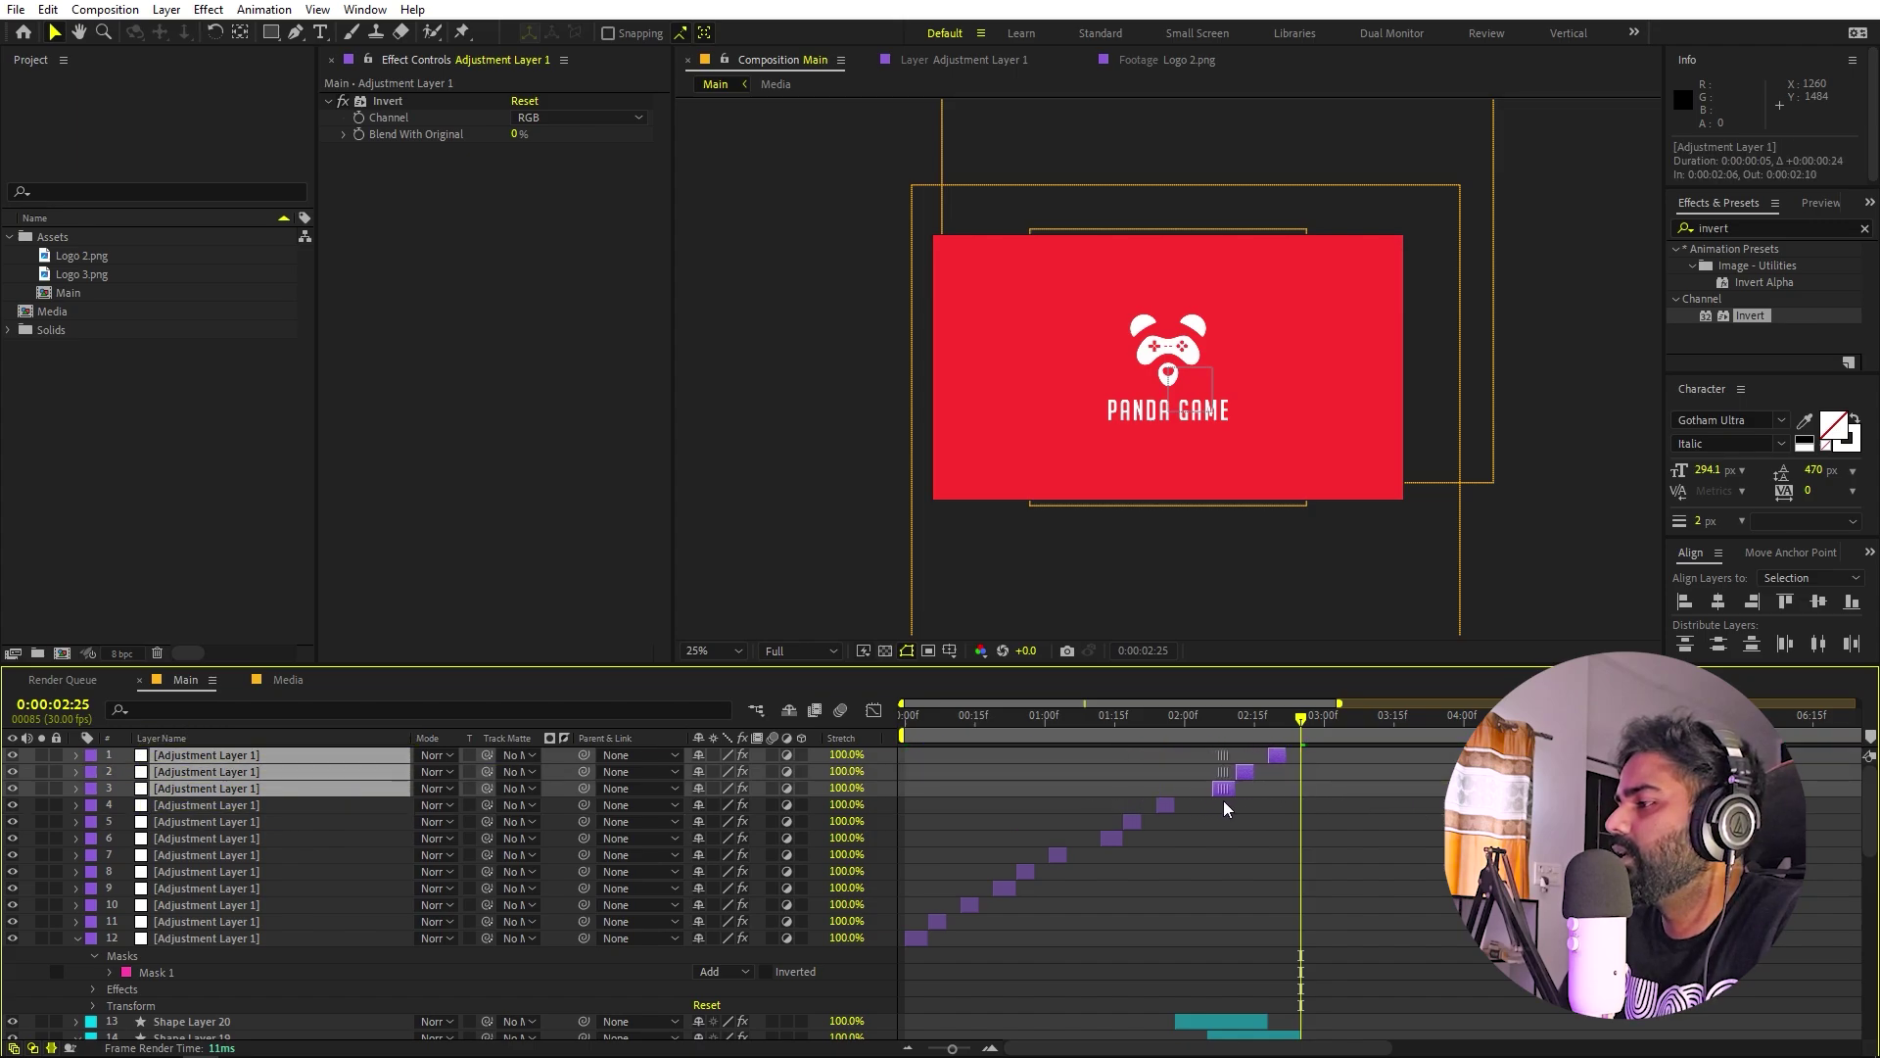
click(1211, 737)
drag(1231, 737, 1134, 740)
key(space)
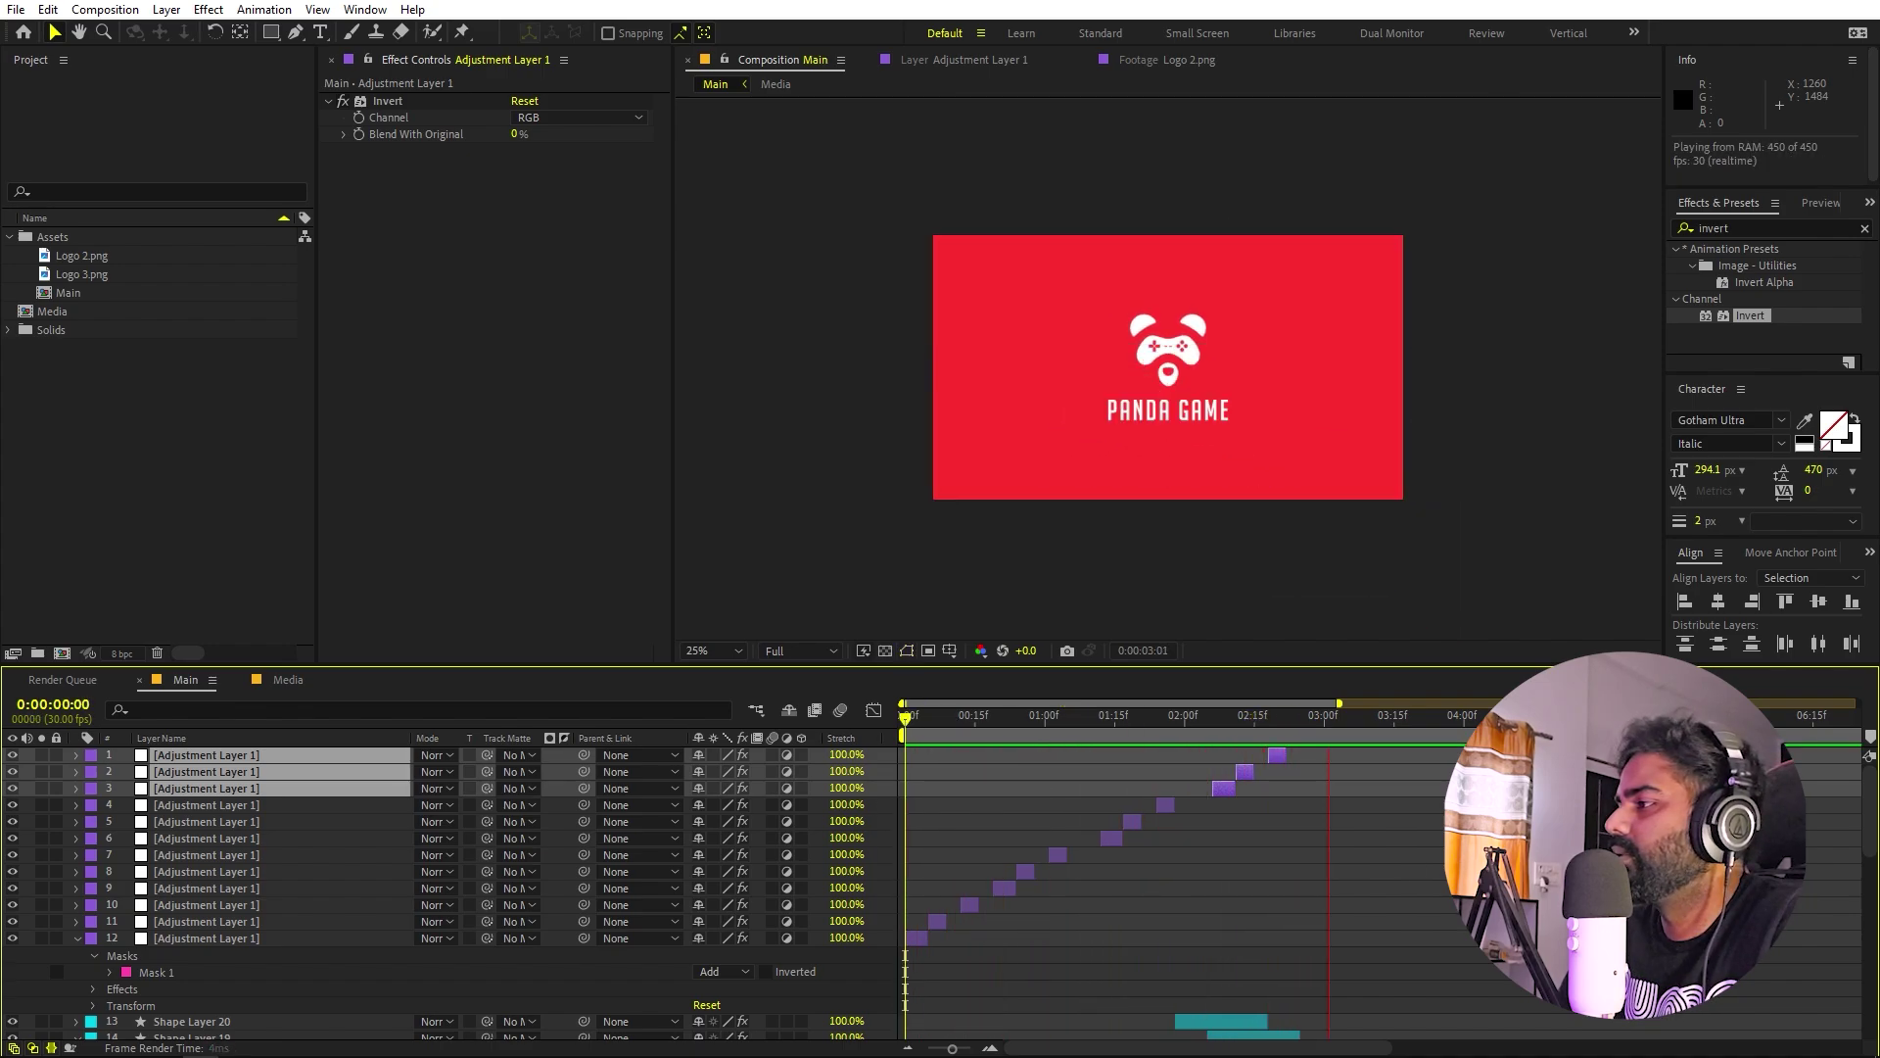
Delete the top Invert adjustment layer and preview the intro from the start.
drag(1258, 737, 1244, 732)
click(1293, 771)
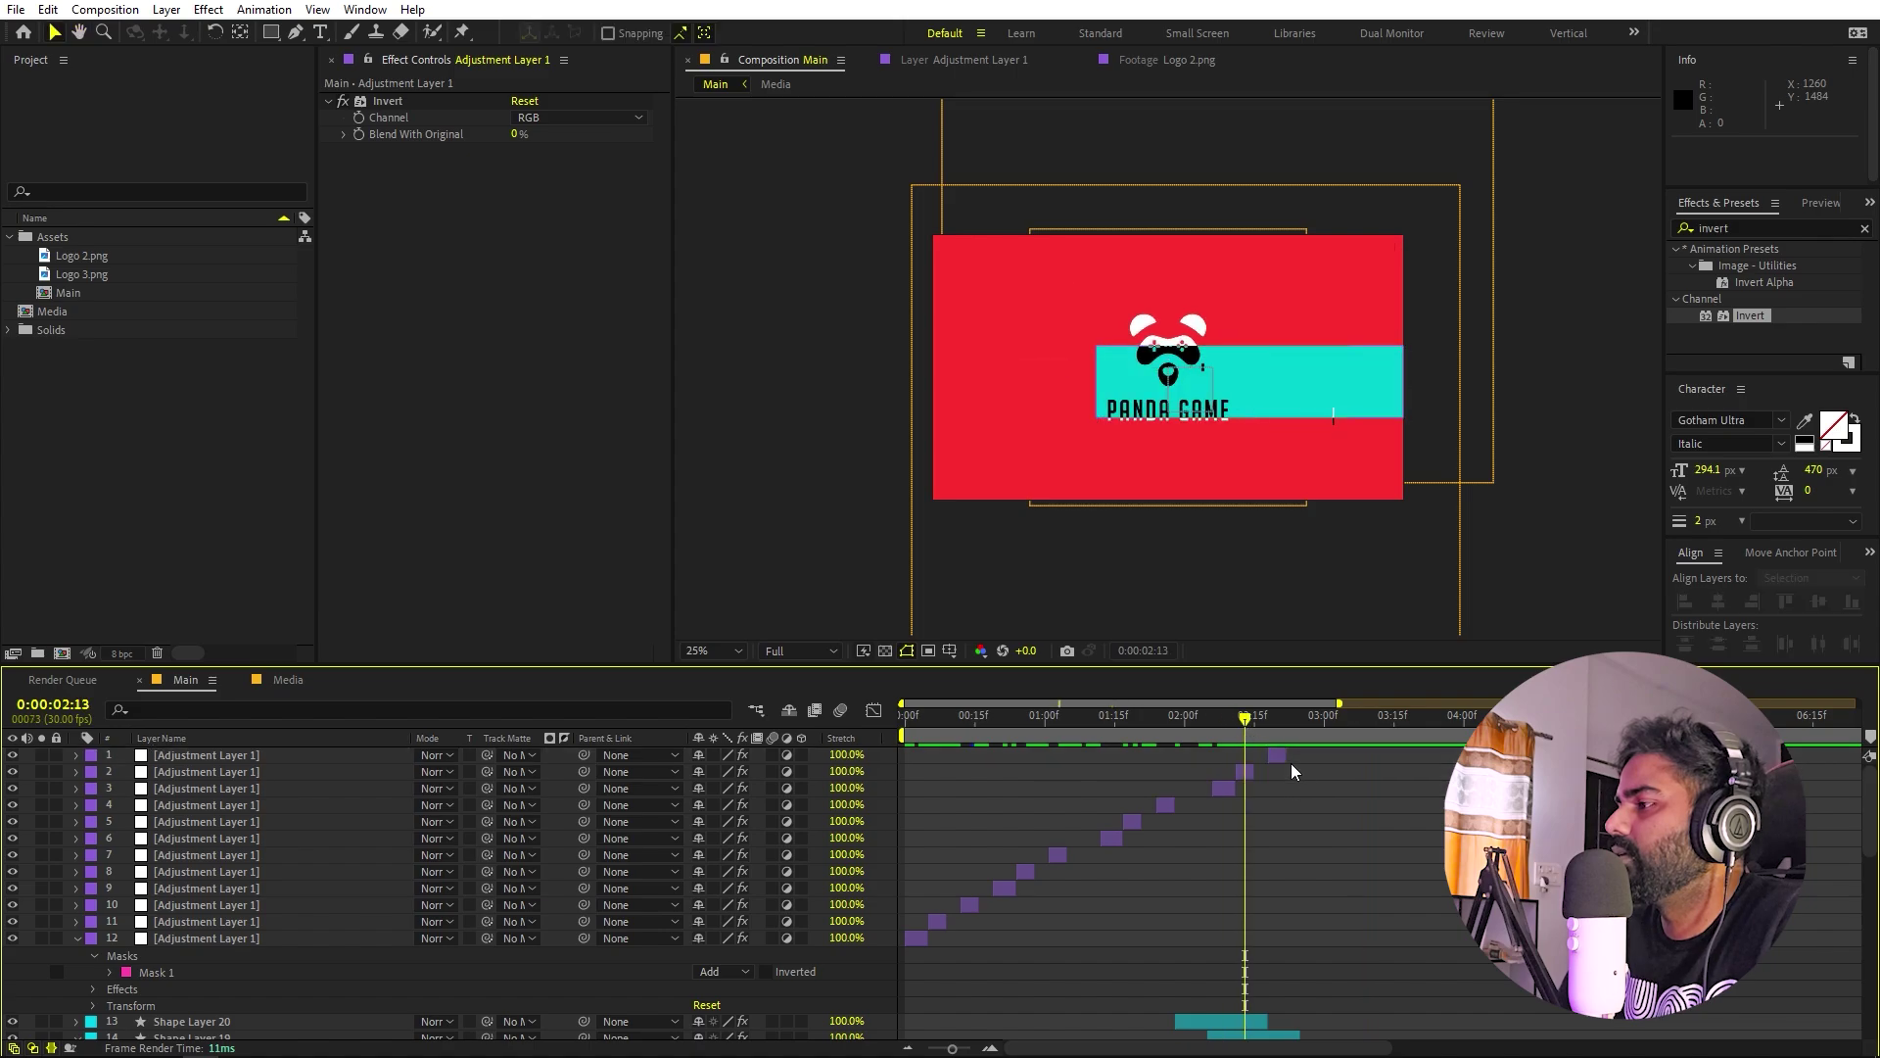
click(1281, 759)
key(Delete)
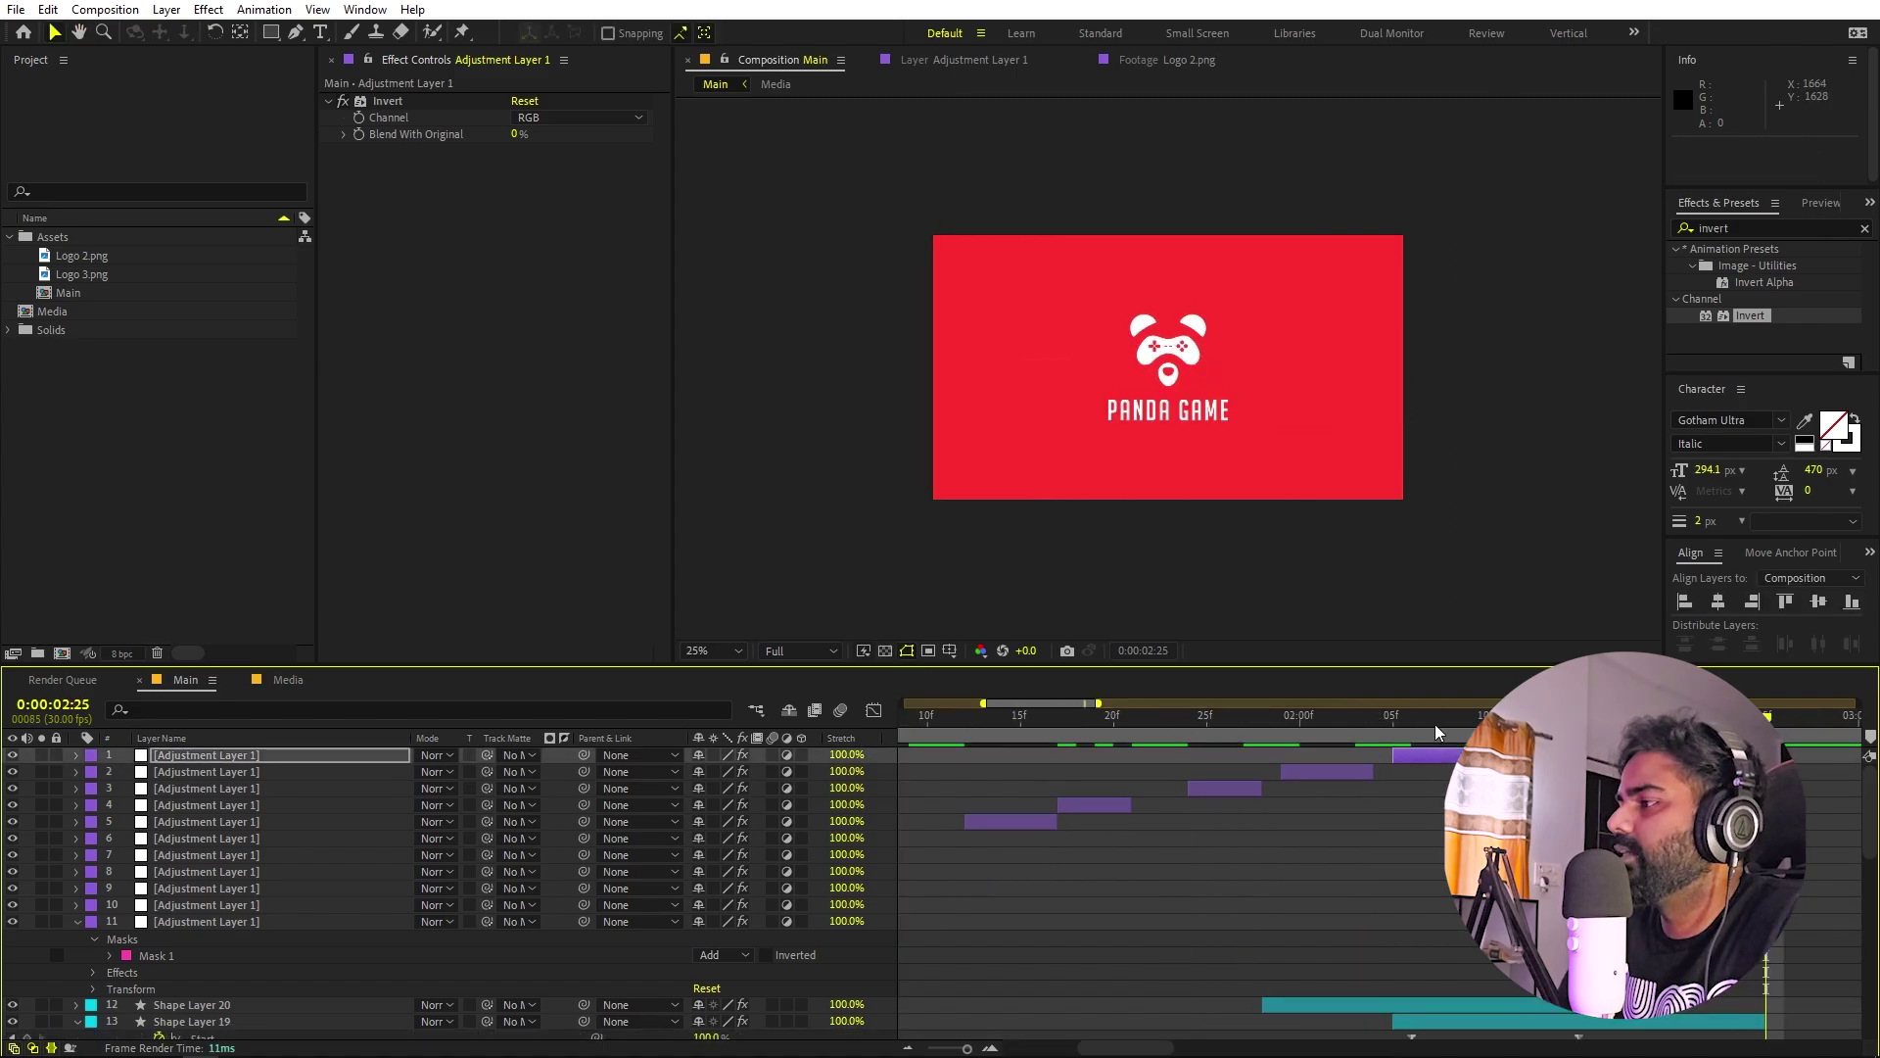
drag(1436, 725, 284, 789)
key(minus)
key(minus)
key(space)
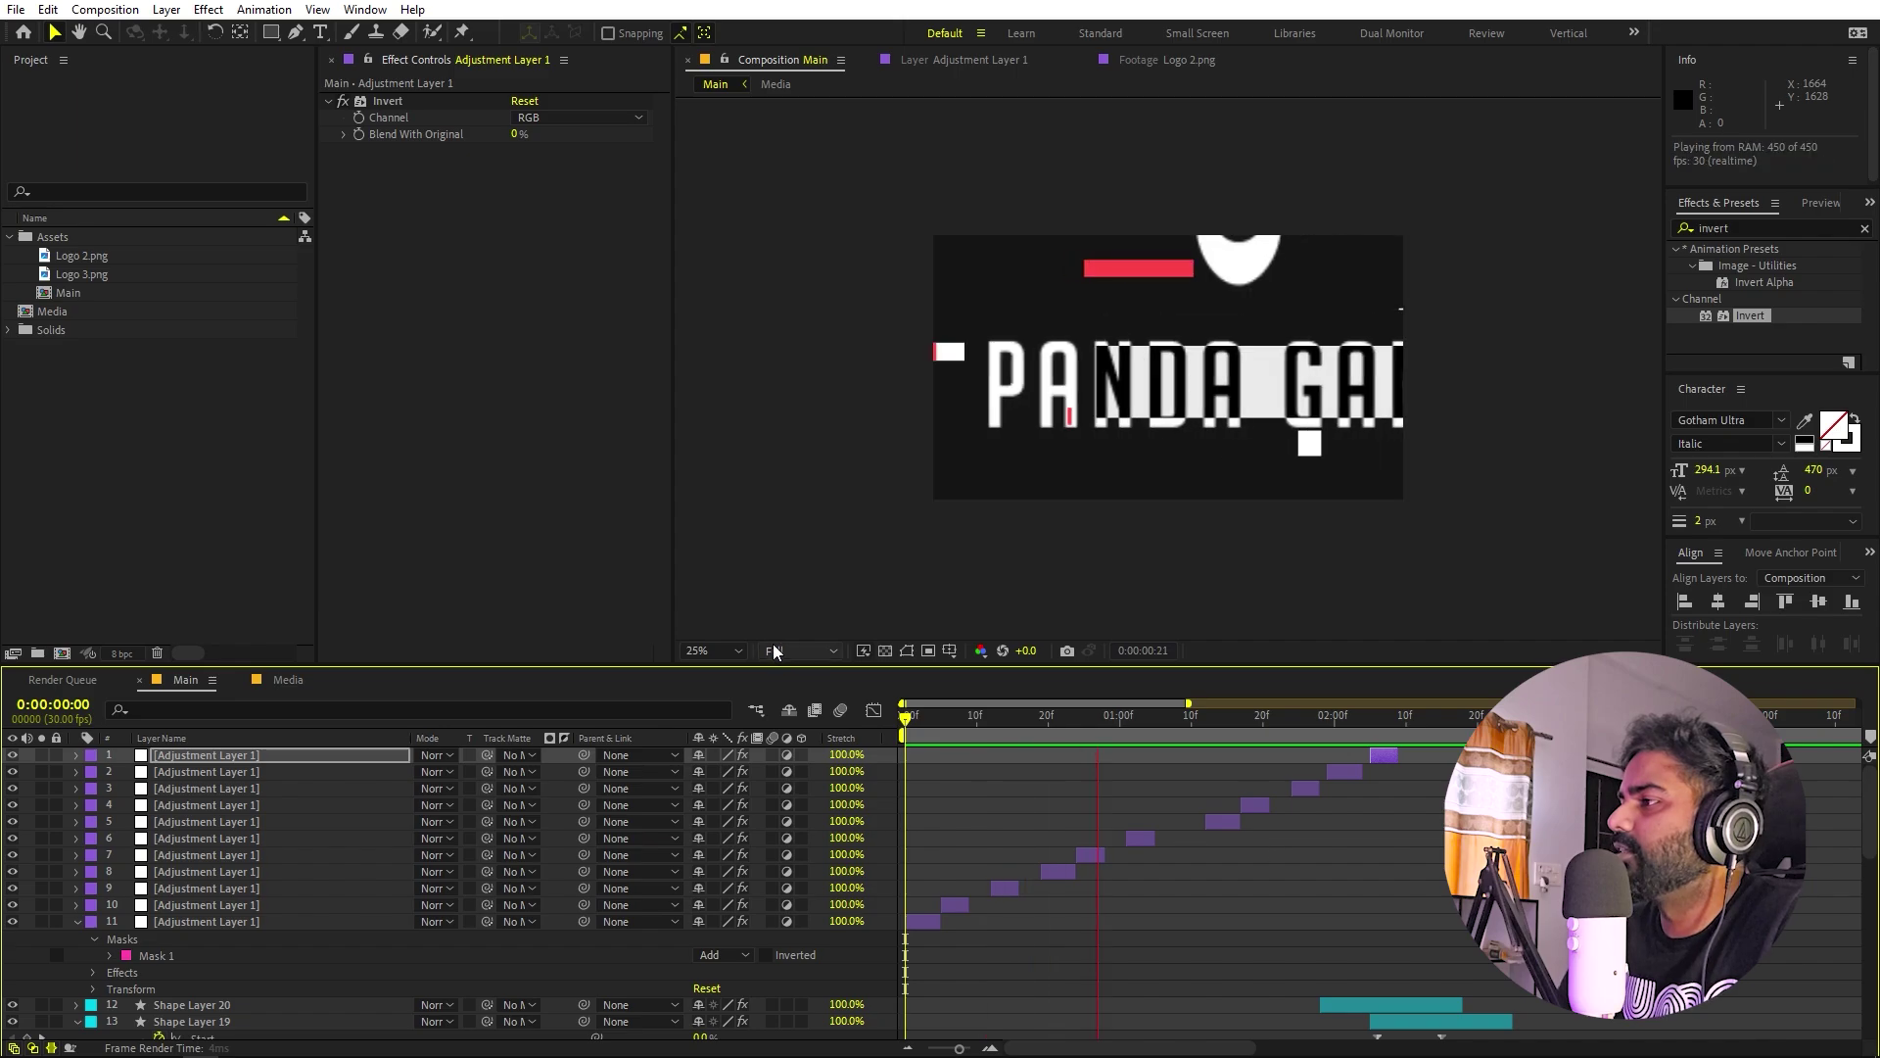
Set the viewer to 50% magnification and open the Media composition.
click(722, 652)
click(730, 754)
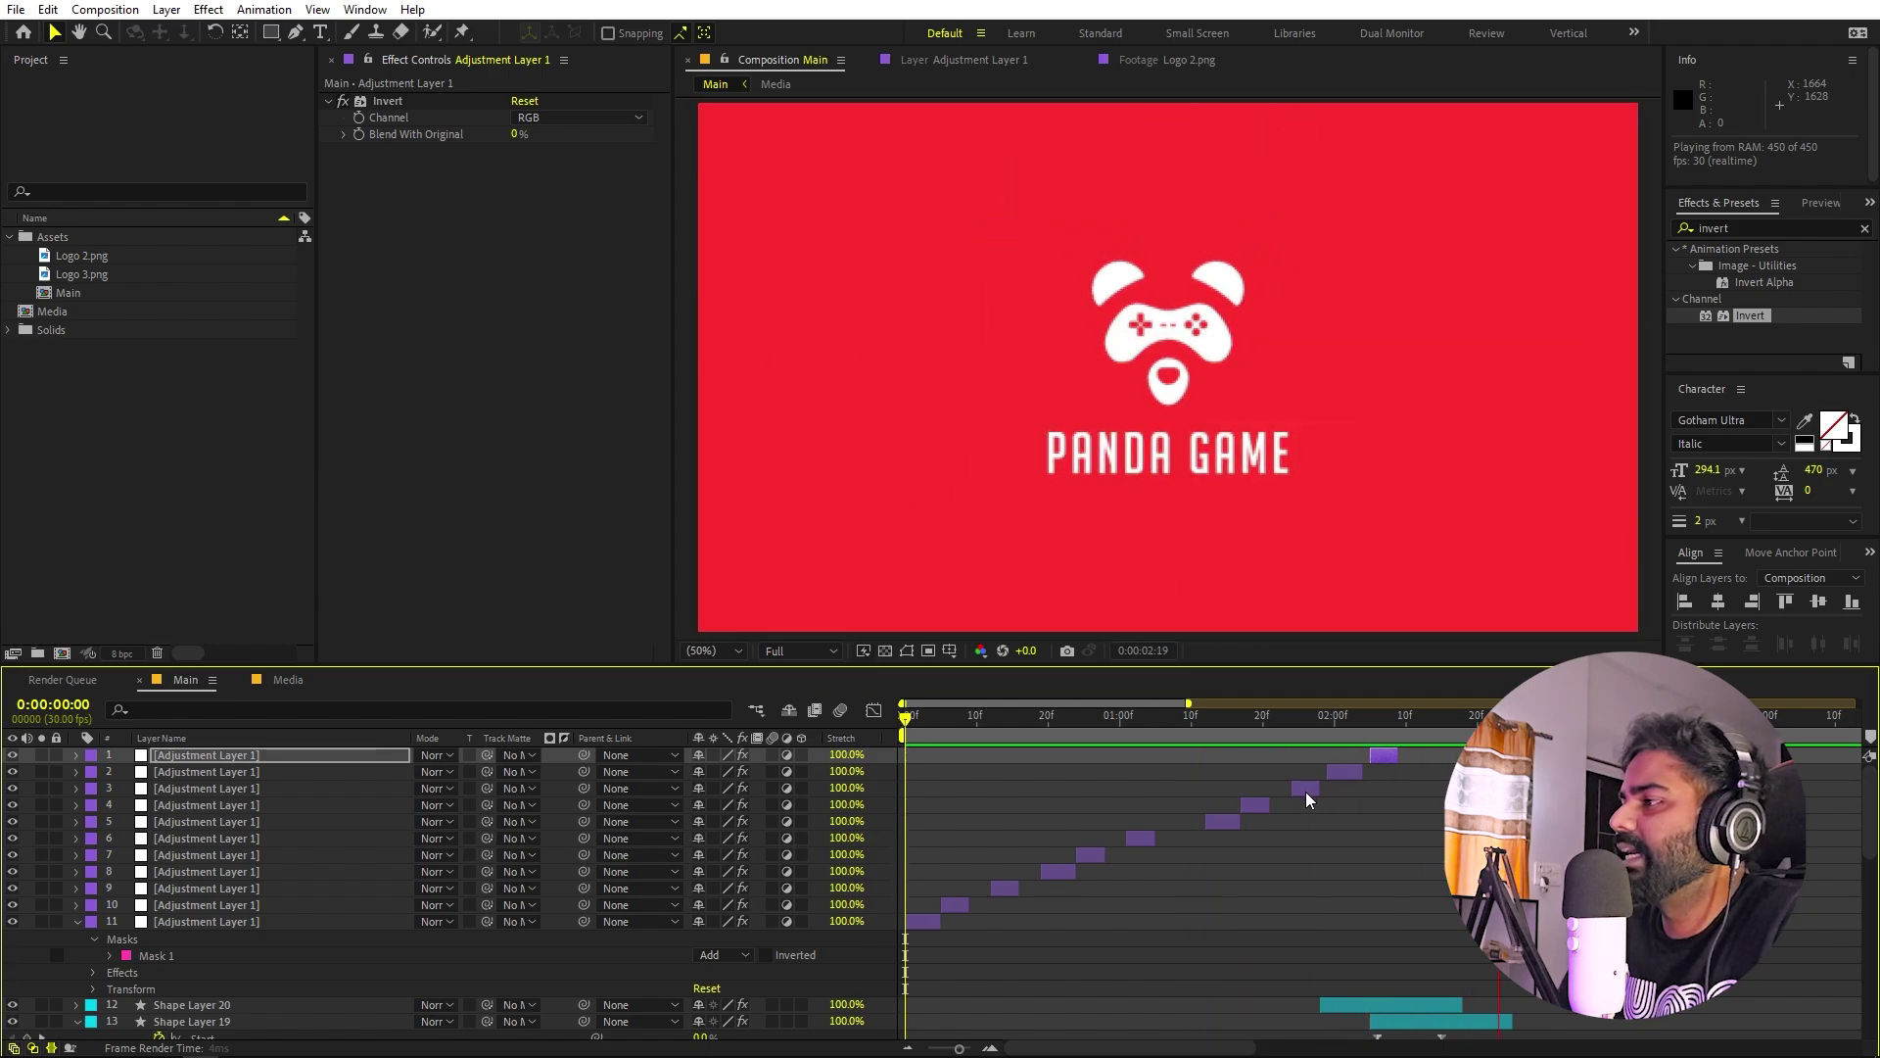
key(space)
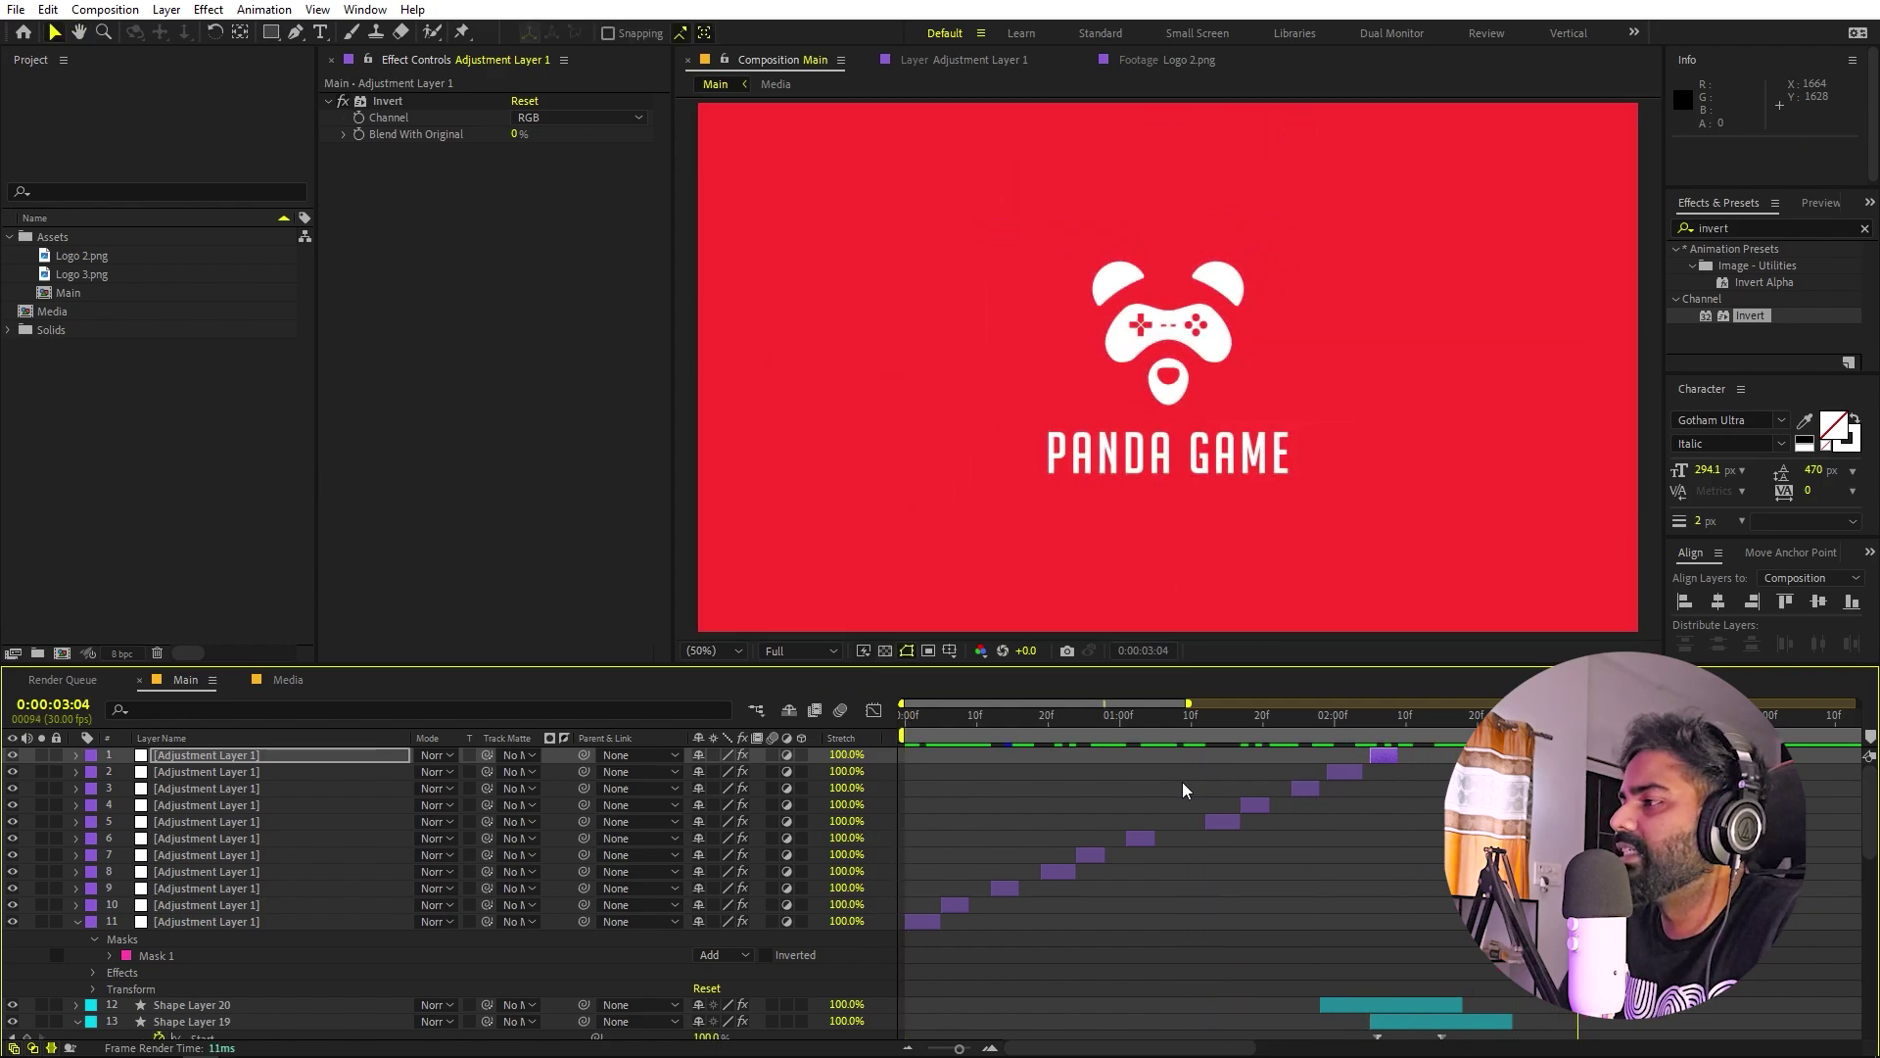
click(294, 682)
click(204, 568)
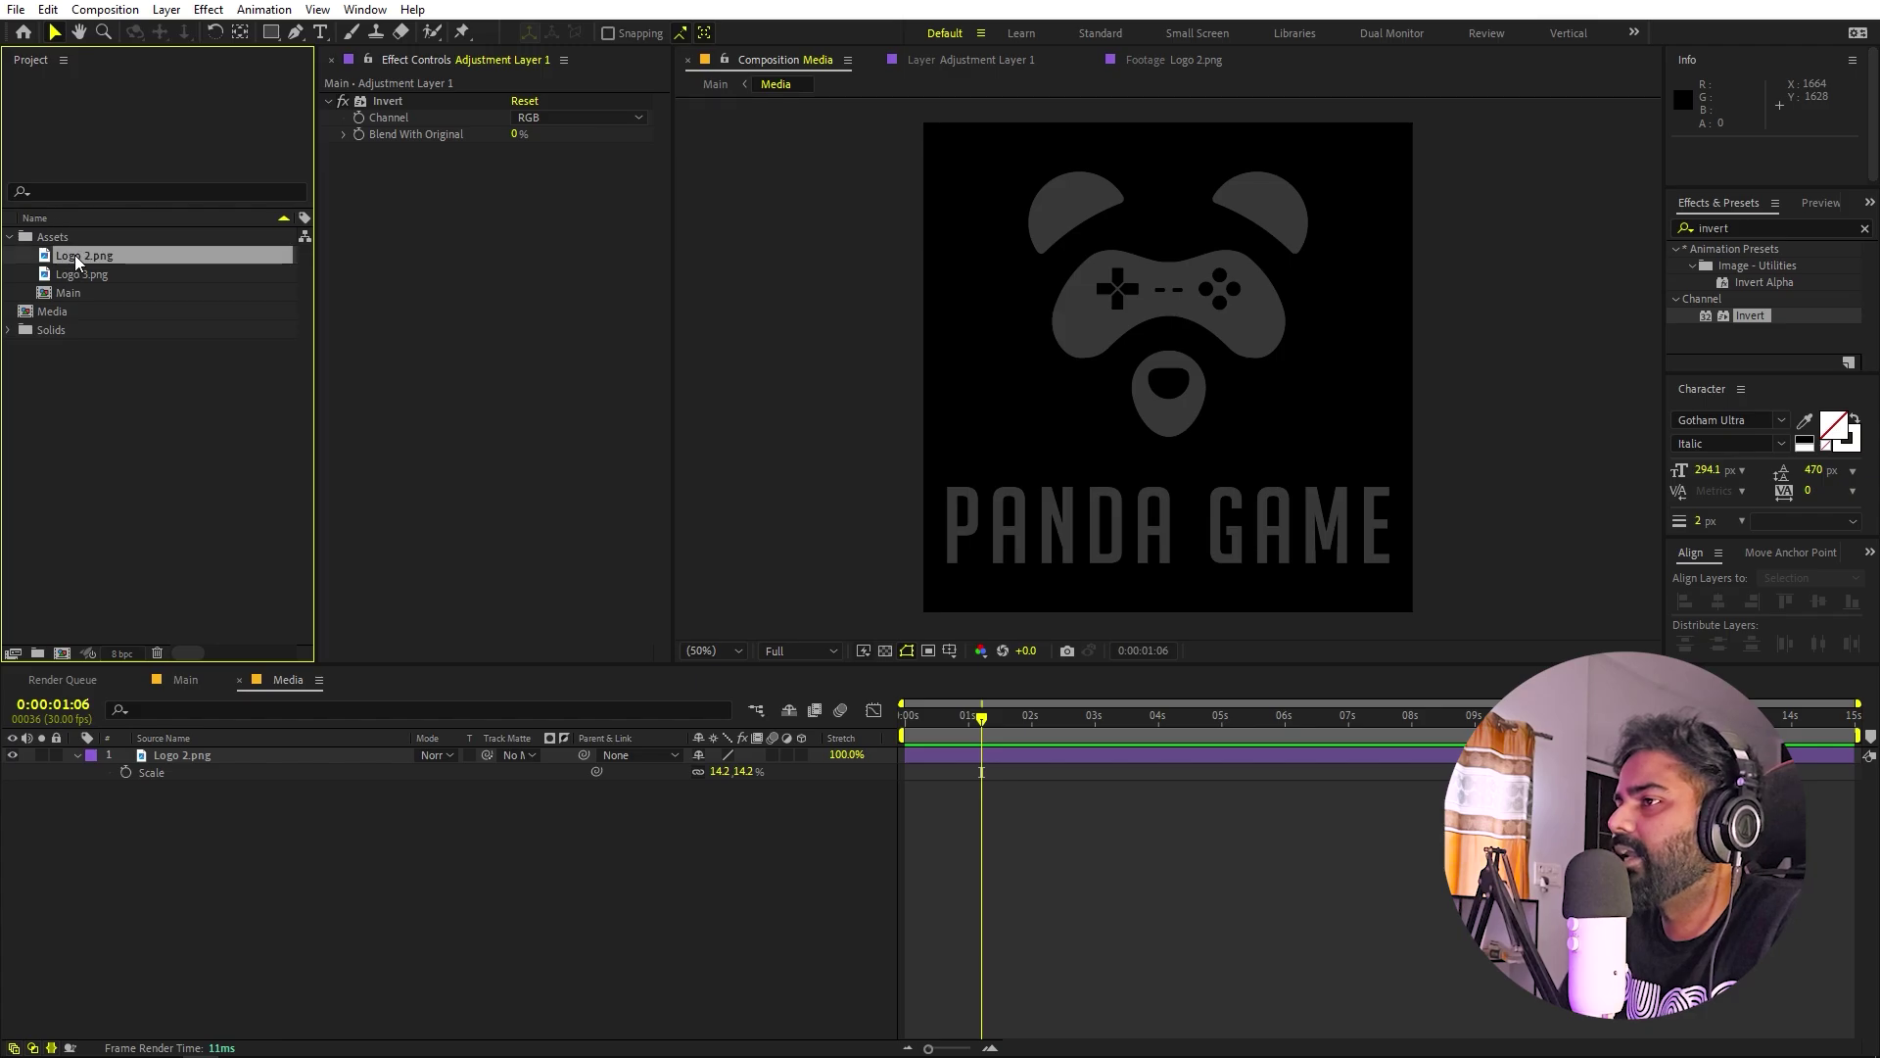
Add Logo 3.png above Logo 2.png at 11.3% scale, then preview the Main intro.
drag(79, 274, 116, 759)
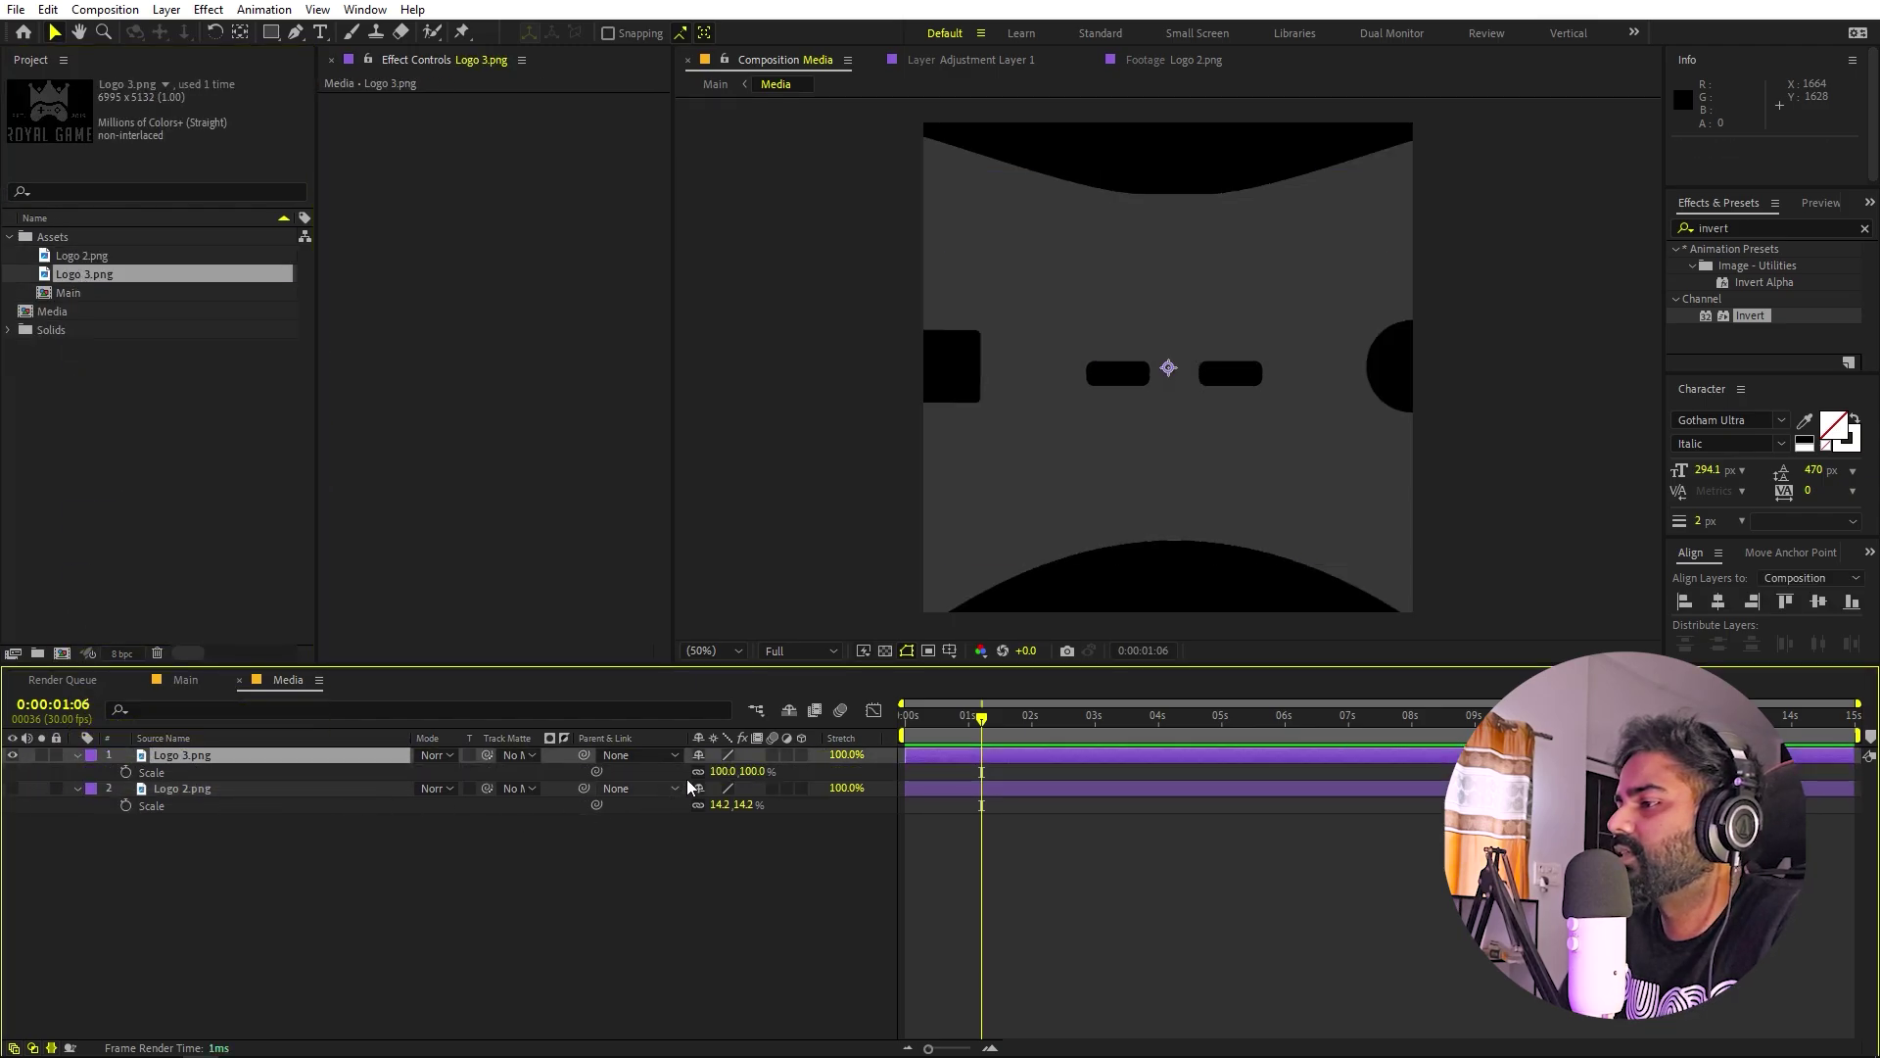
drag(721, 771, 627, 771)
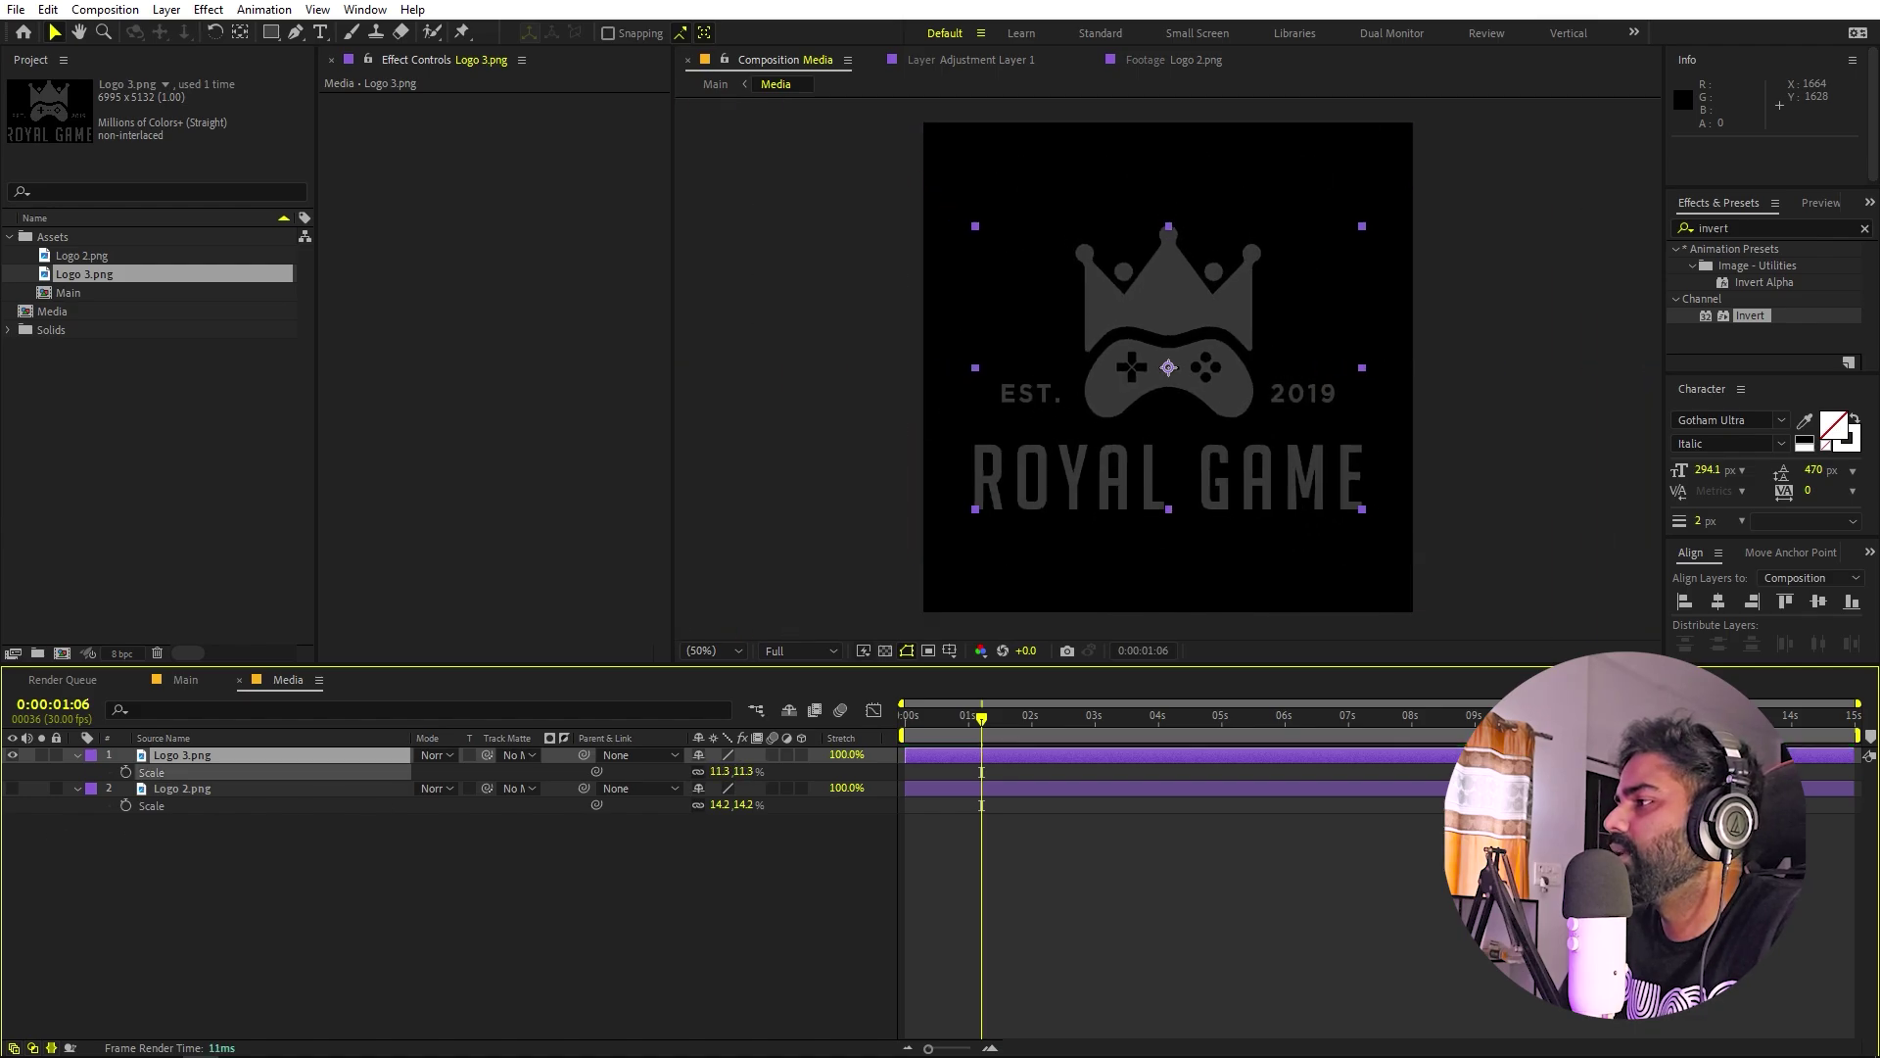
click(186, 680)
key(space)
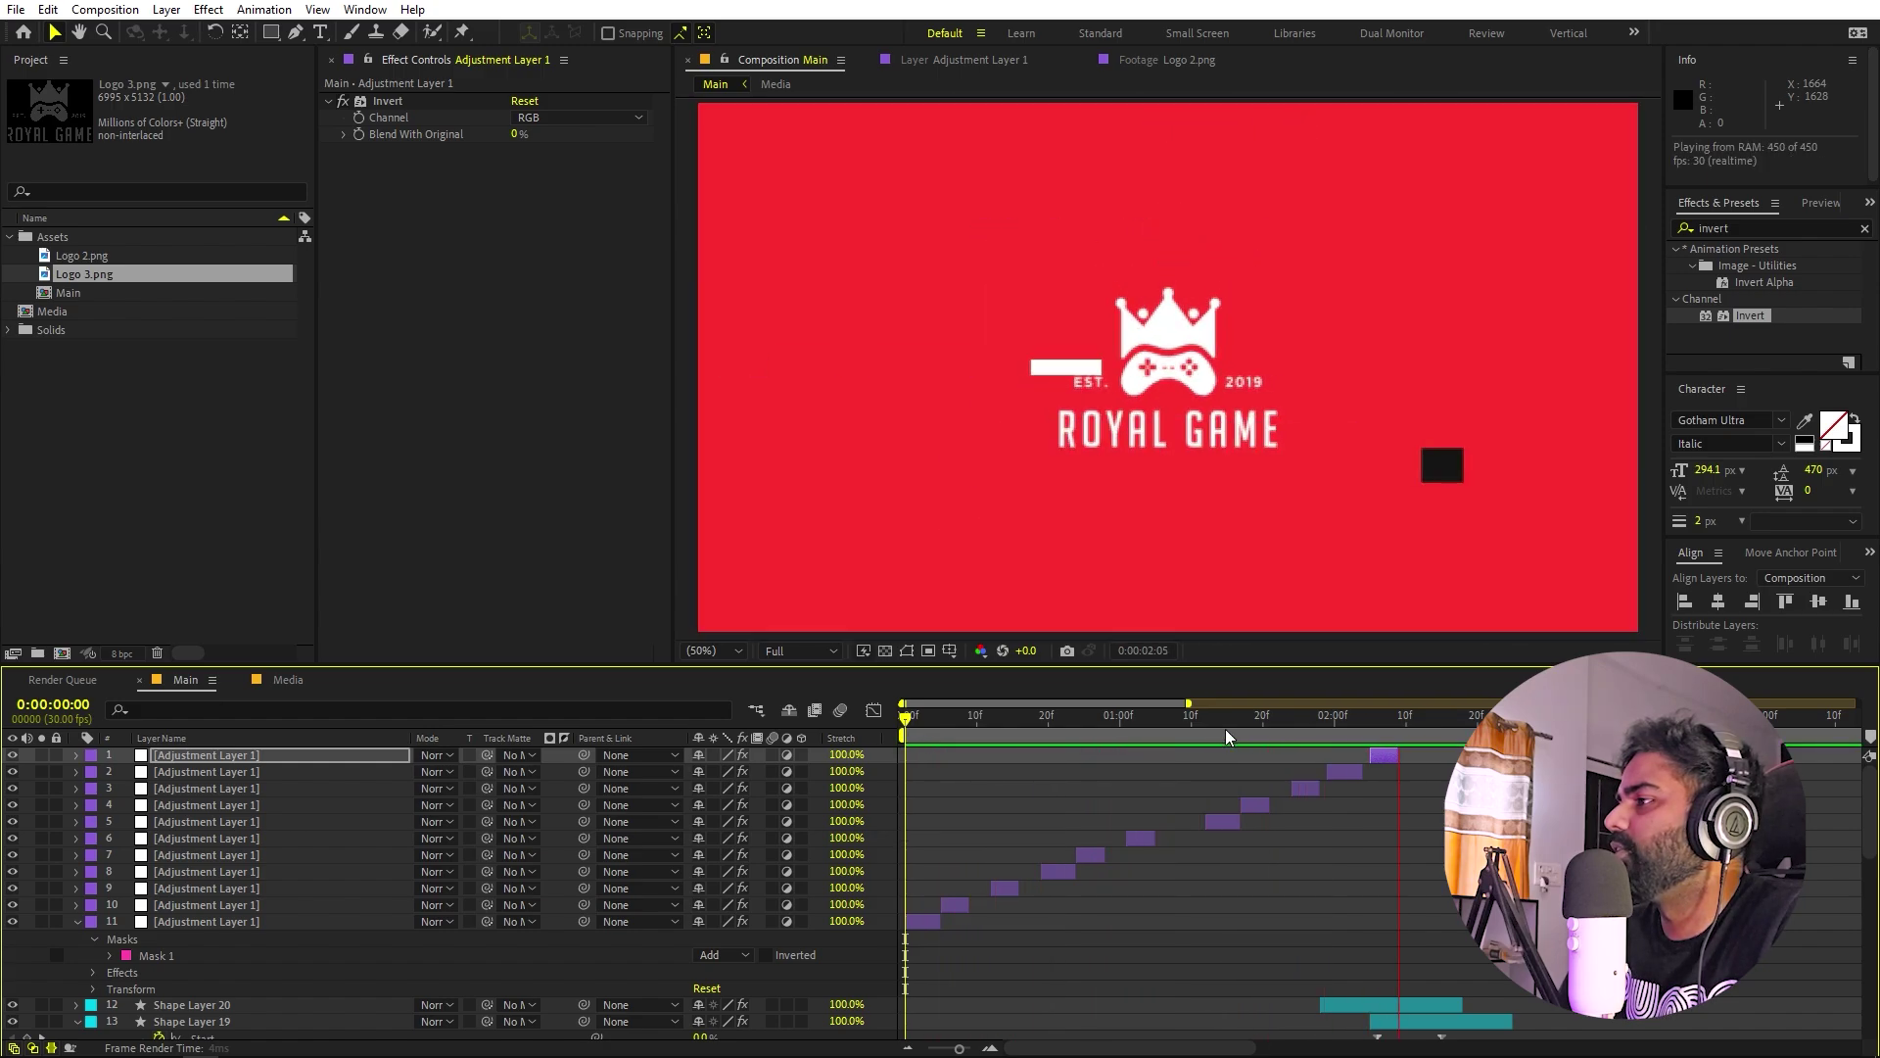
click(725, 651)
click(737, 692)
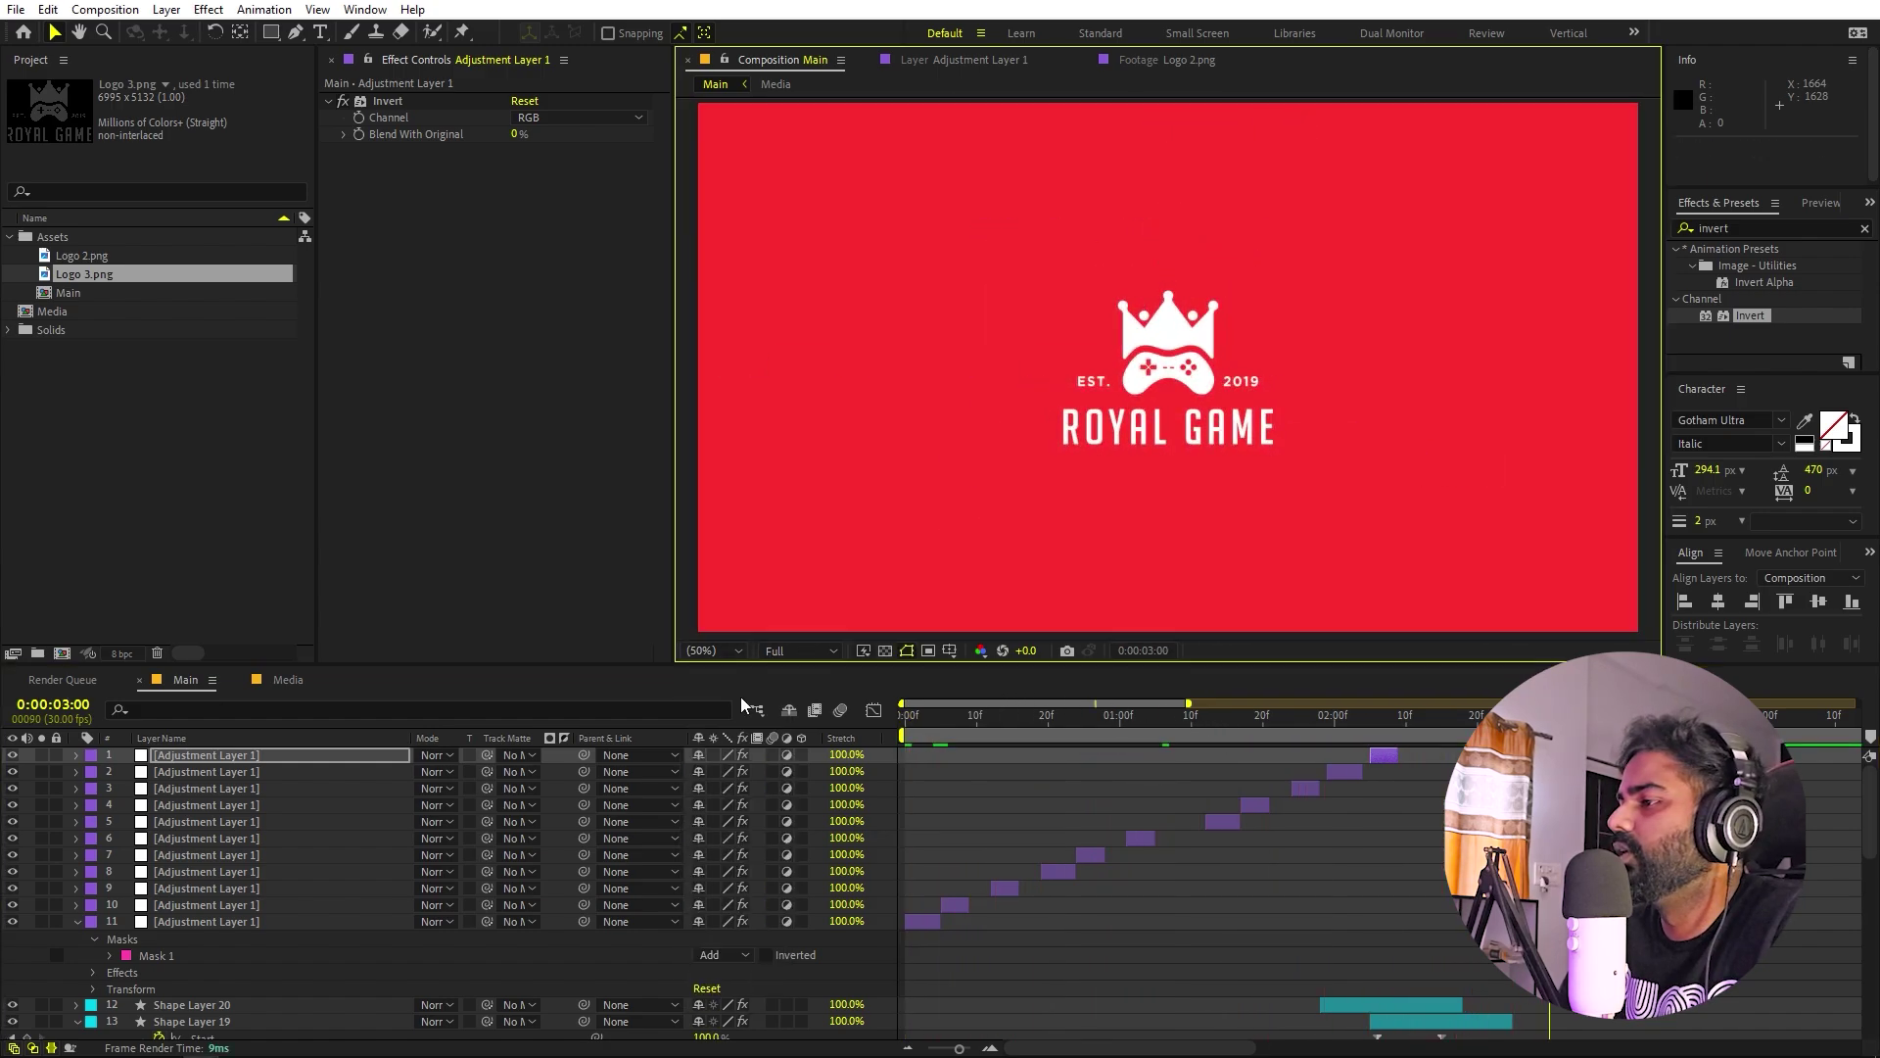
key(space)
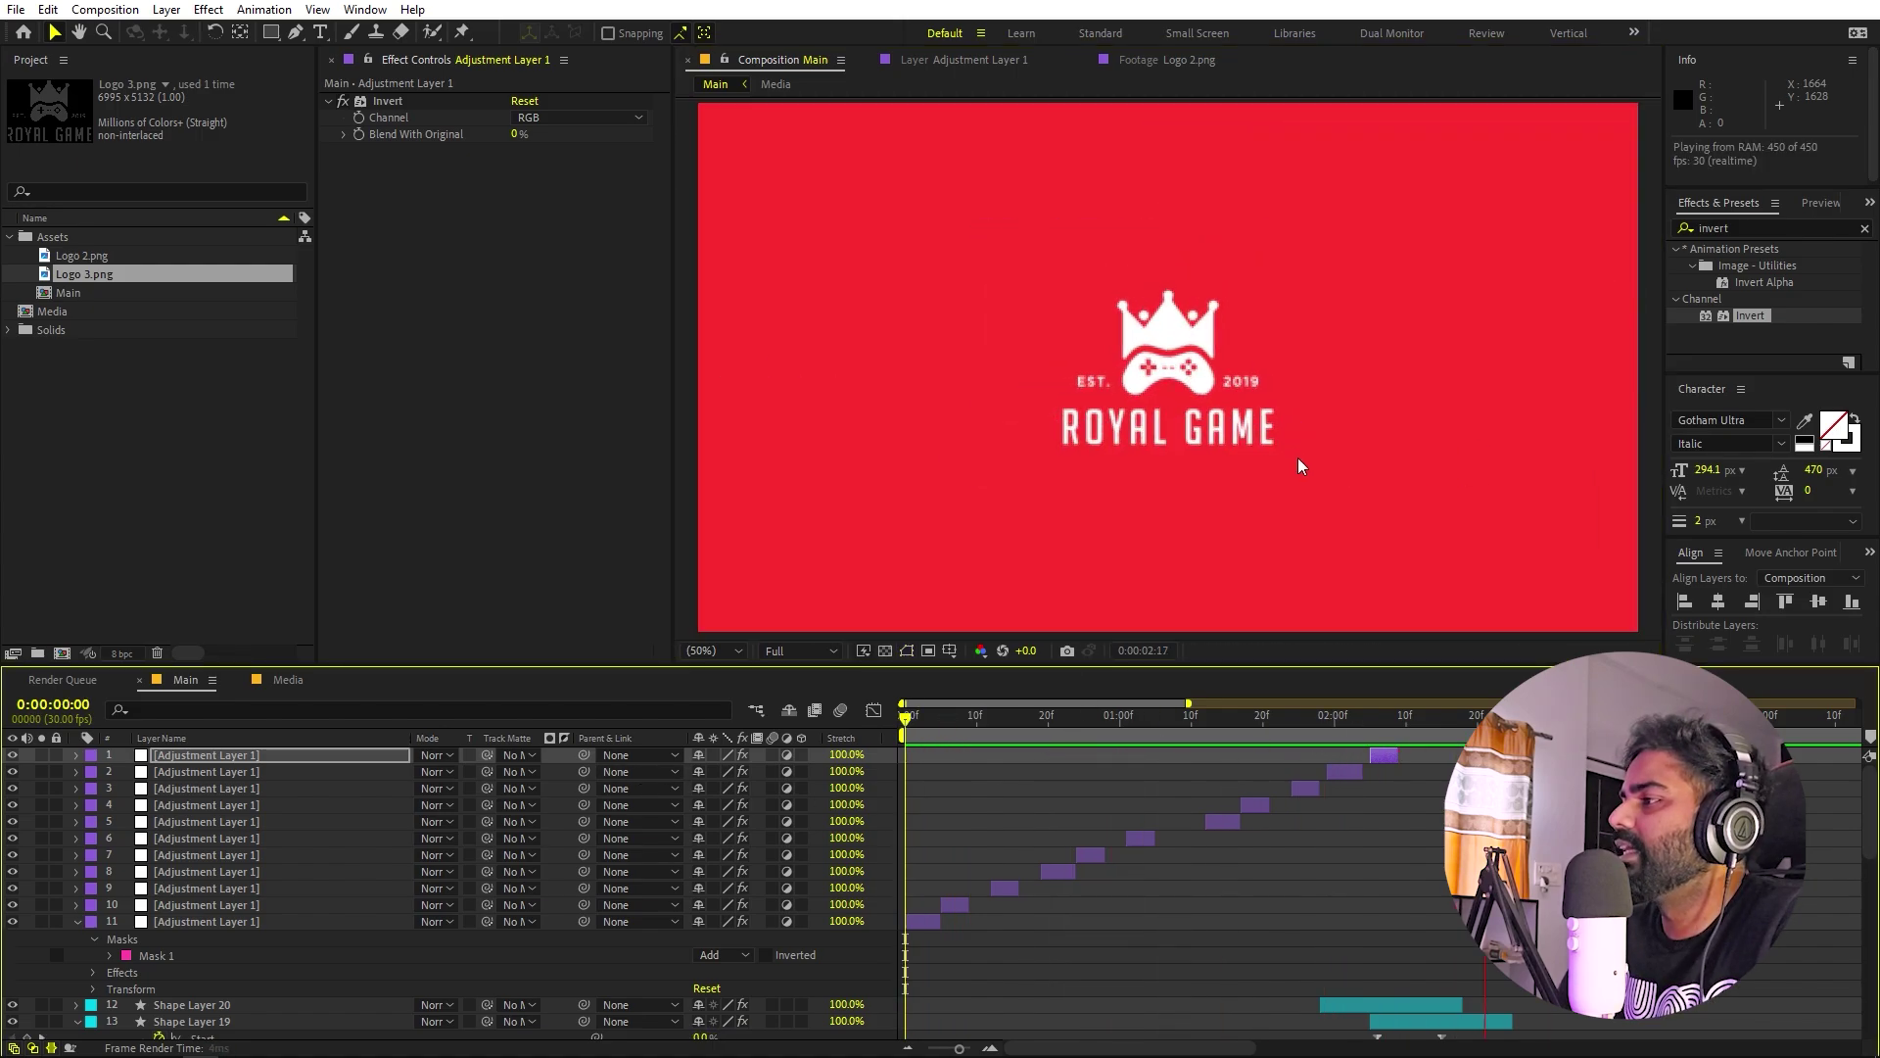
click(1457, 721)
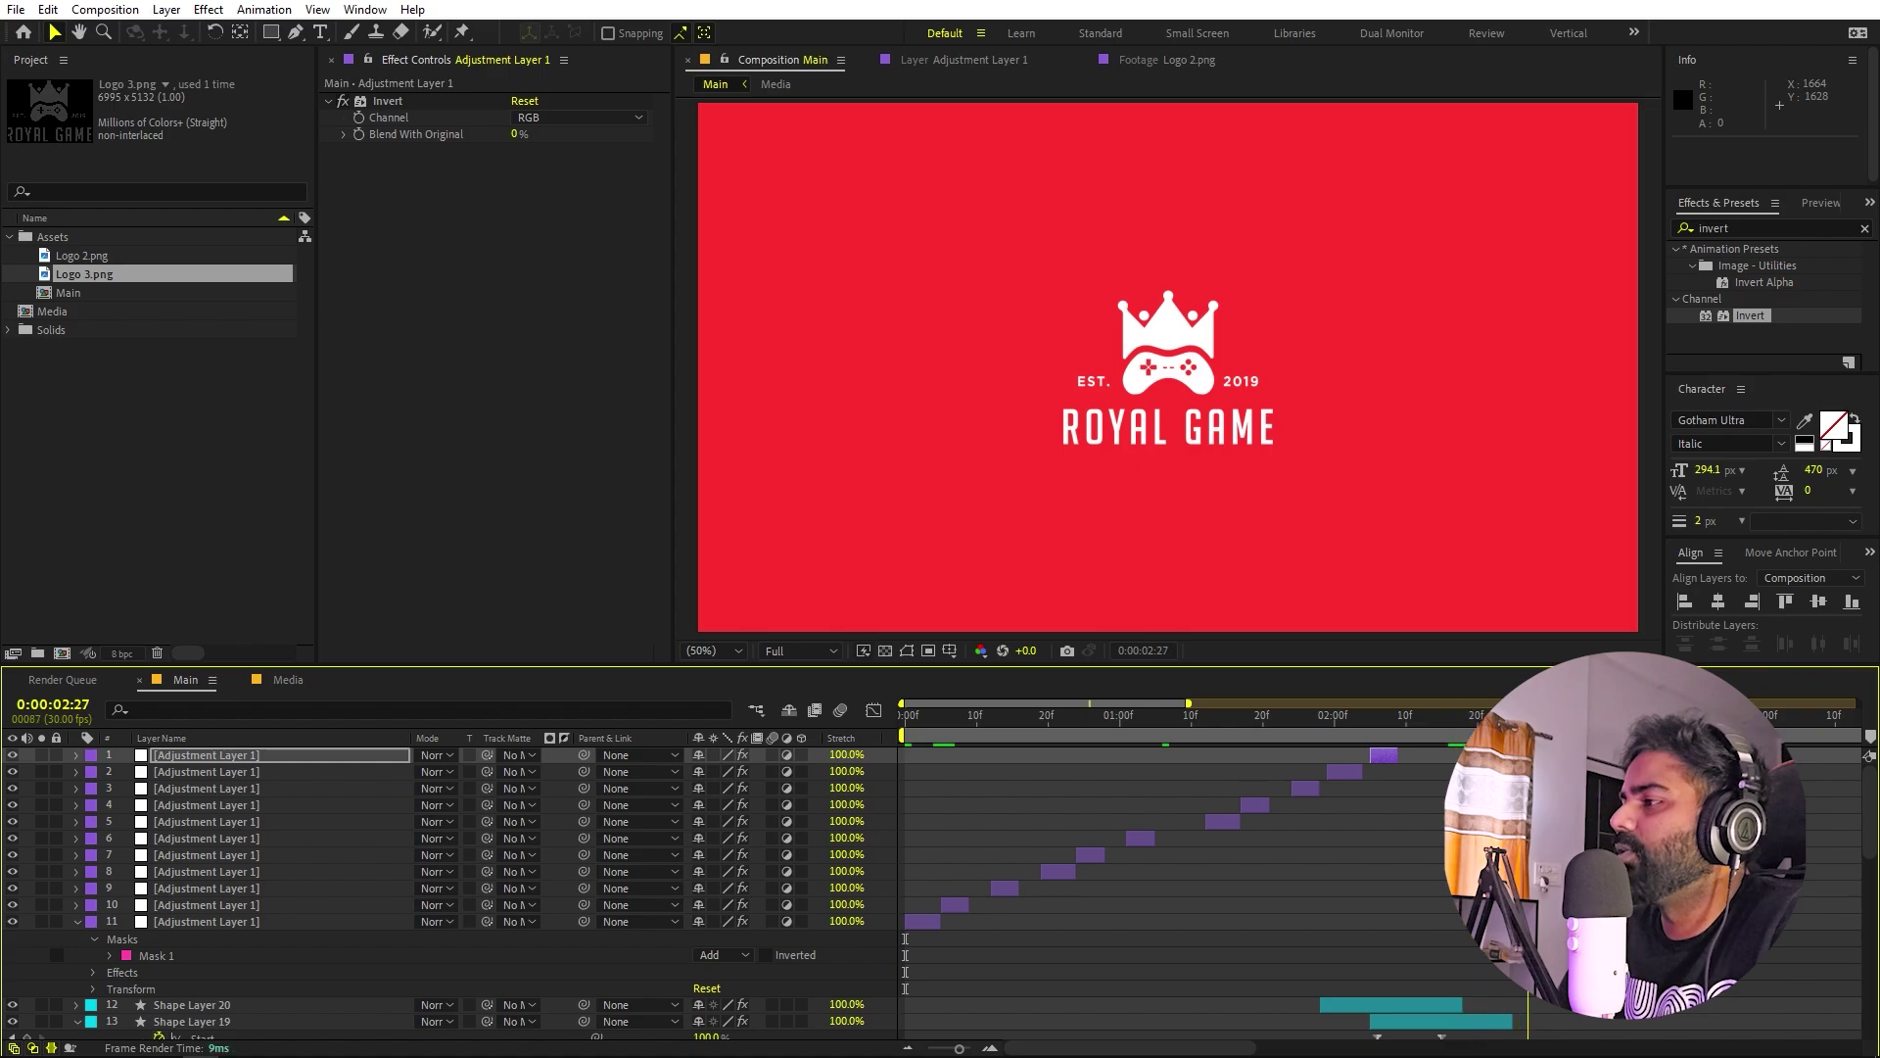
drag(1535, 722, 1485, 722)
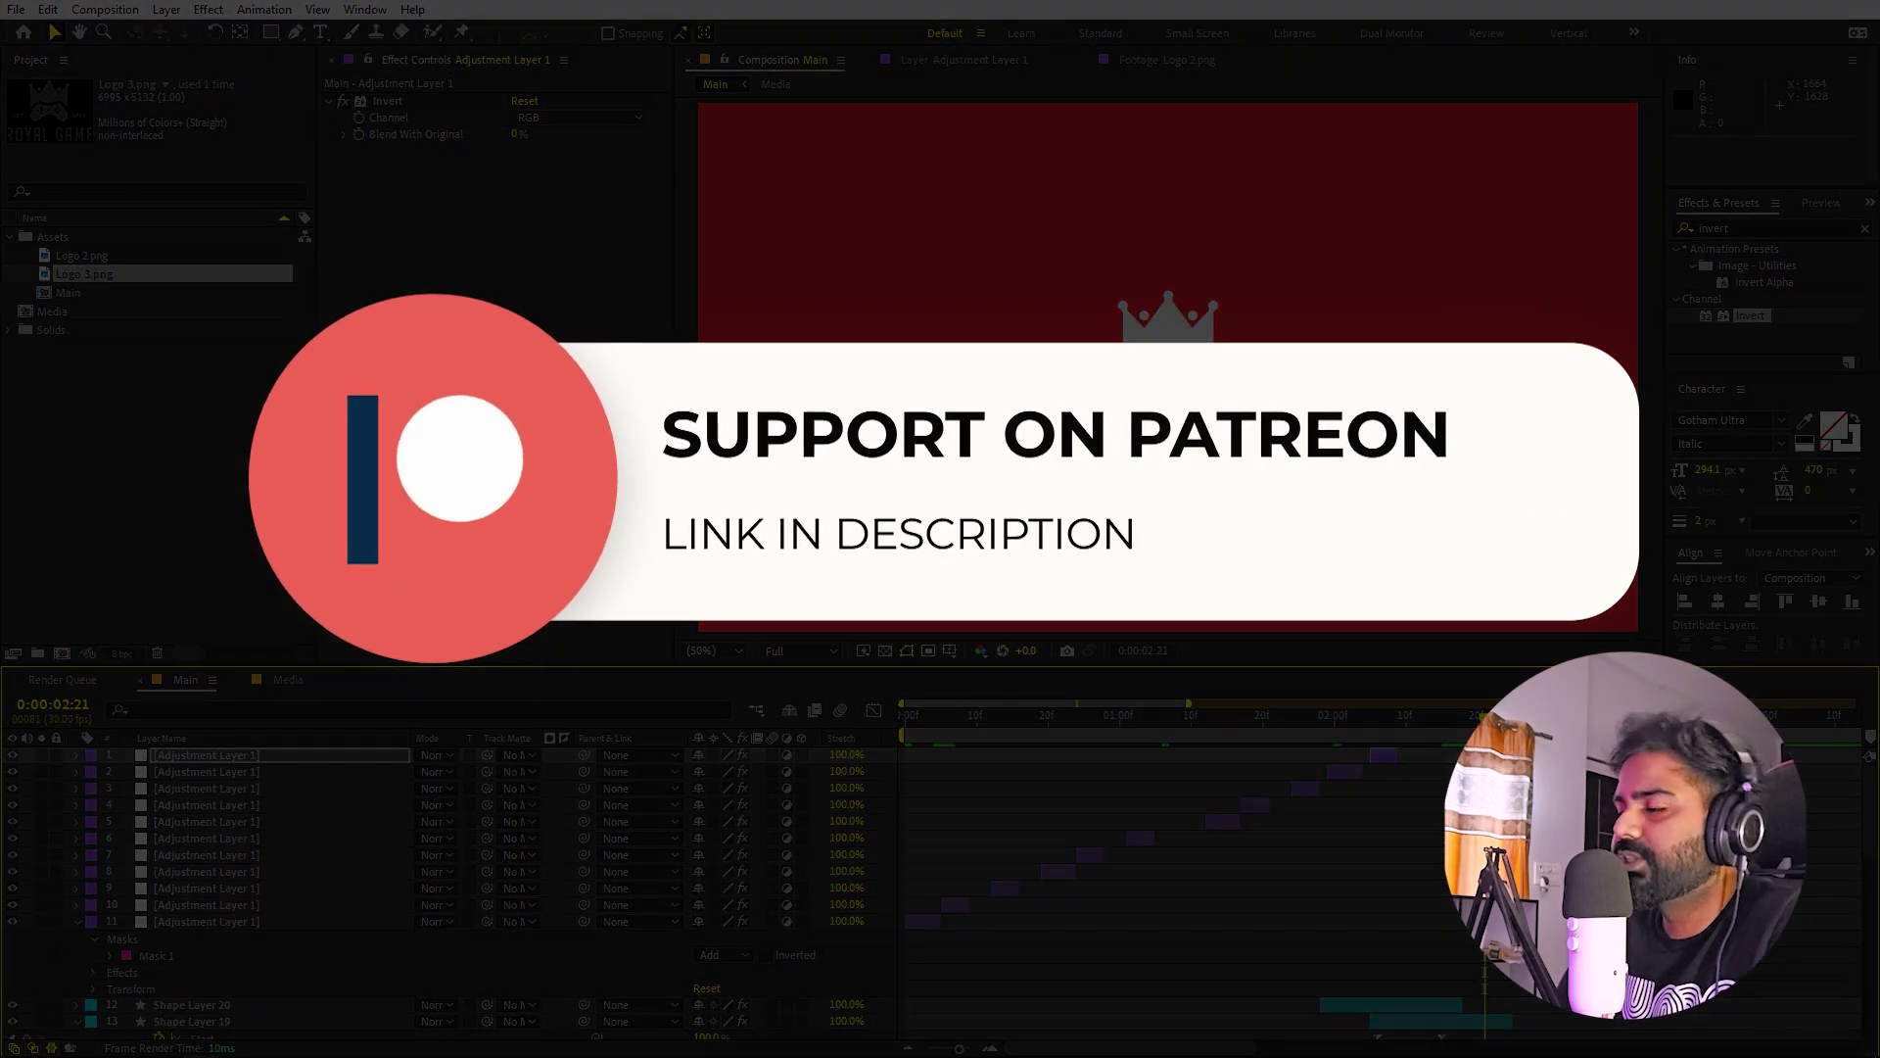